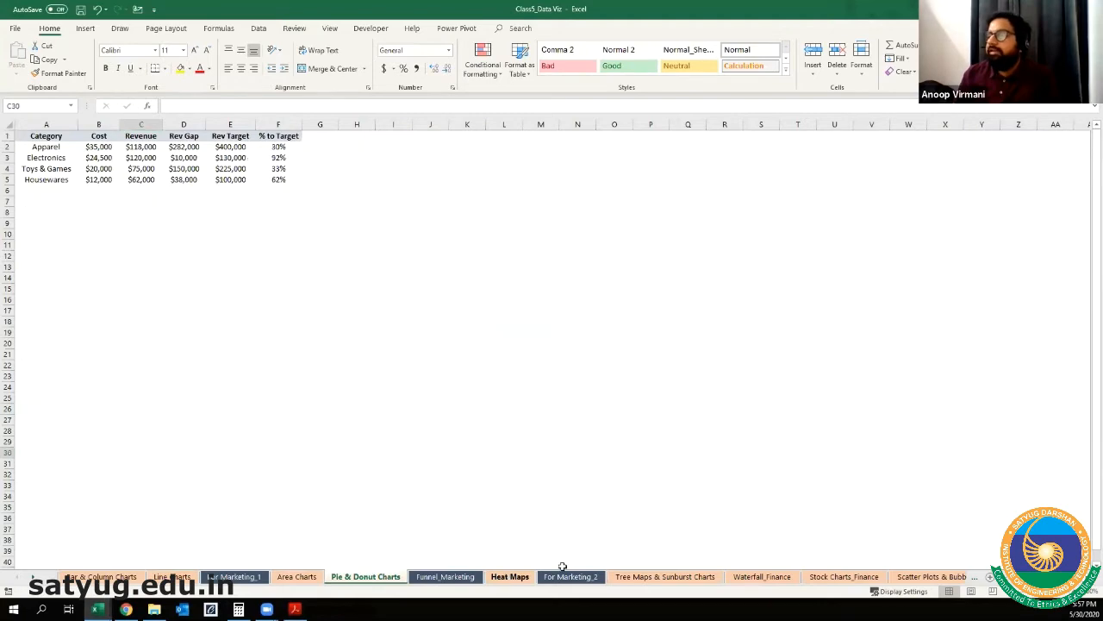
Step: Look through the sheets from Tree Maps & Sunburst Charts, Waterfall_Finance and Stock Charts_Finance to Box & Whisker Charts
click(653, 577)
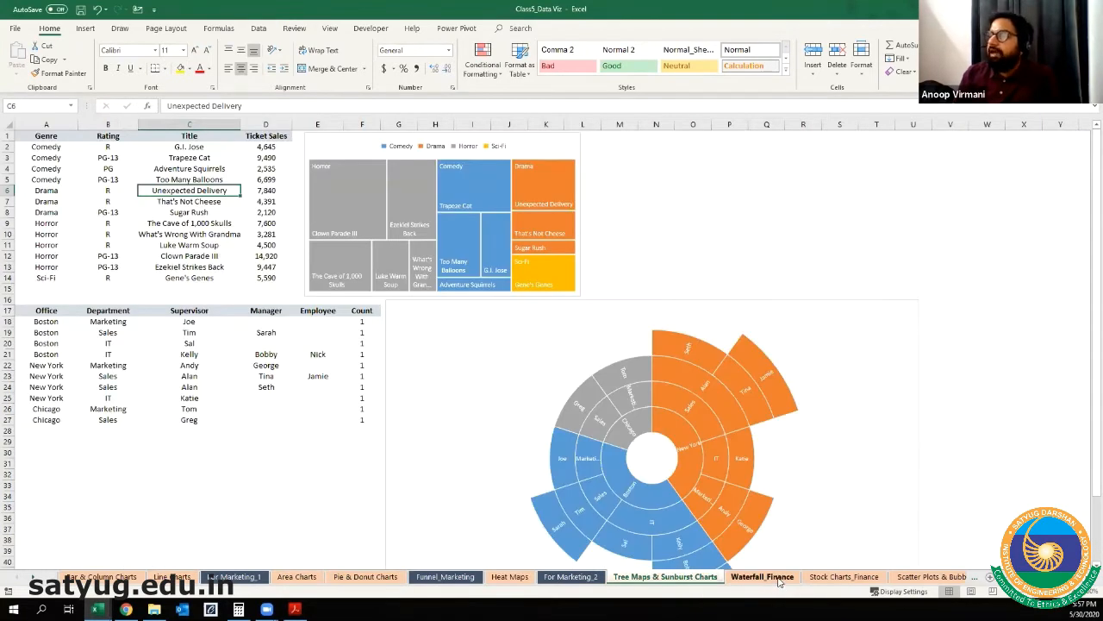
click(780, 576)
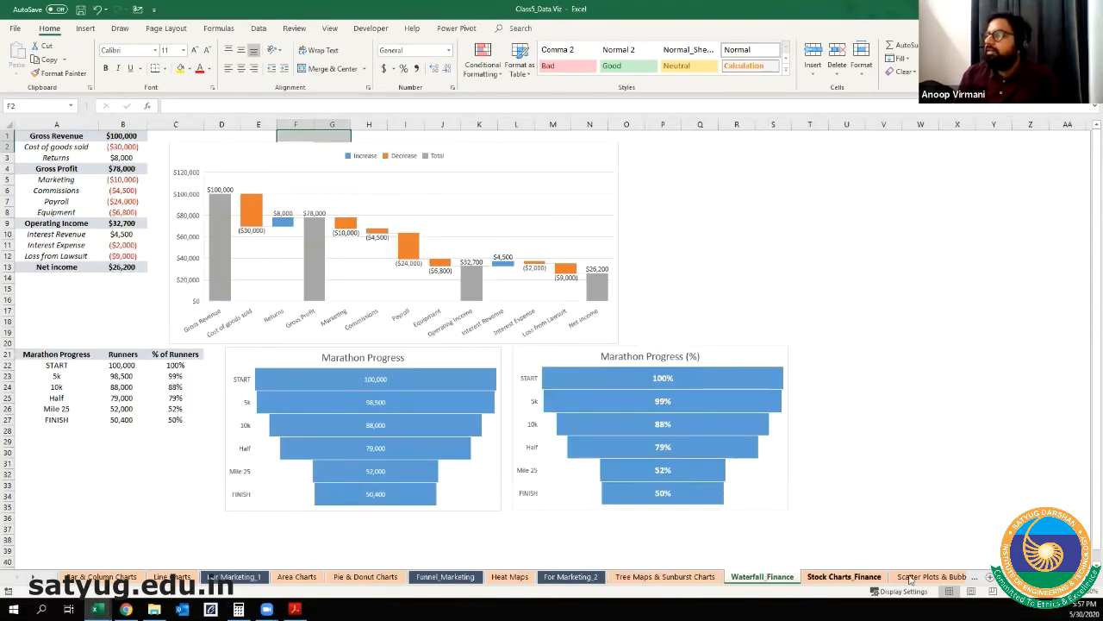
click(860, 577)
click(953, 578)
click(929, 577)
click(927, 578)
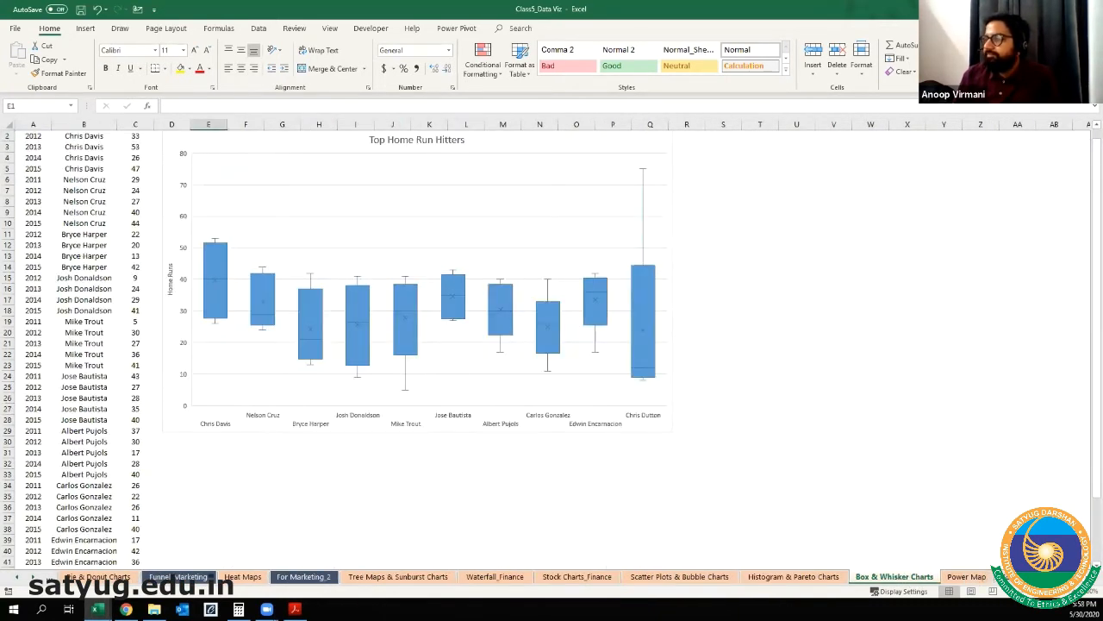
Step: Open the Image Overlay Charts sheet further along the workbook
click(37, 578)
click(36, 578)
click(37, 578)
click(36, 578)
click(36, 579)
click(37, 578)
click(36, 578)
click(36, 579)
click(350, 577)
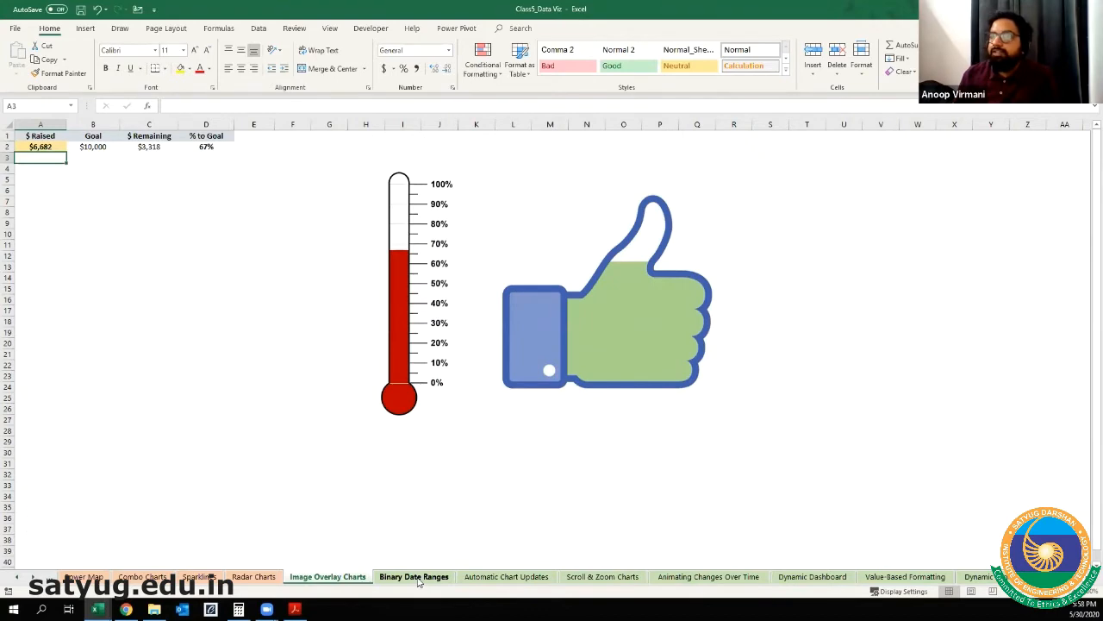
Step: Look through the sheets from Binary Date Ranges and Automatic Chart Updates to Value-Based Formatting and Dynamic Series Selection
click(415, 577)
click(506, 577)
click(604, 577)
click(681, 576)
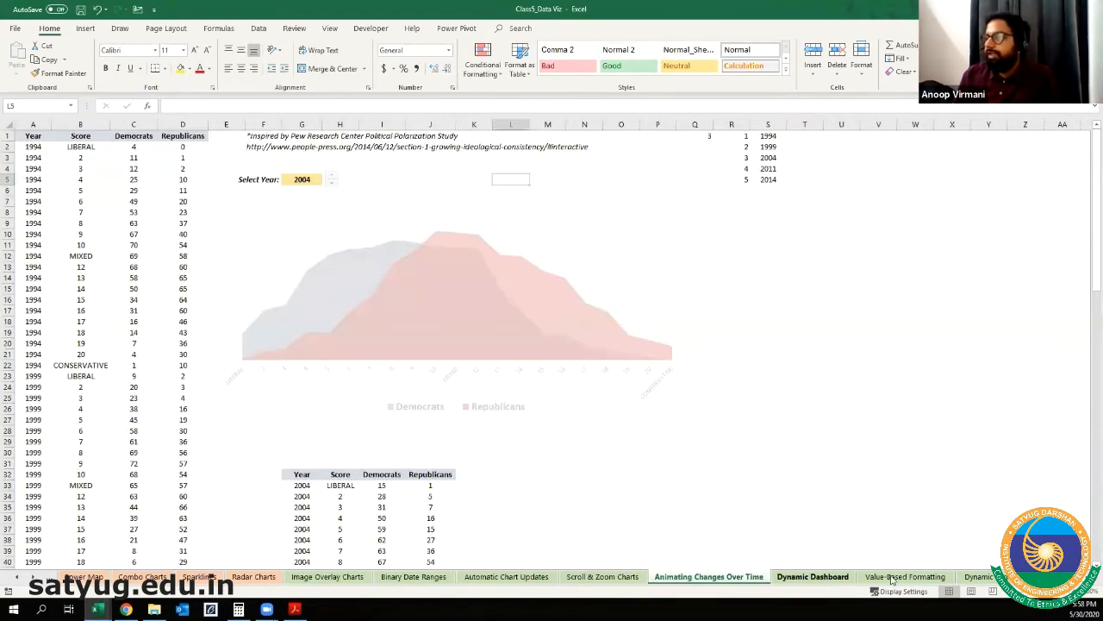
click(812, 576)
click(895, 580)
click(977, 576)
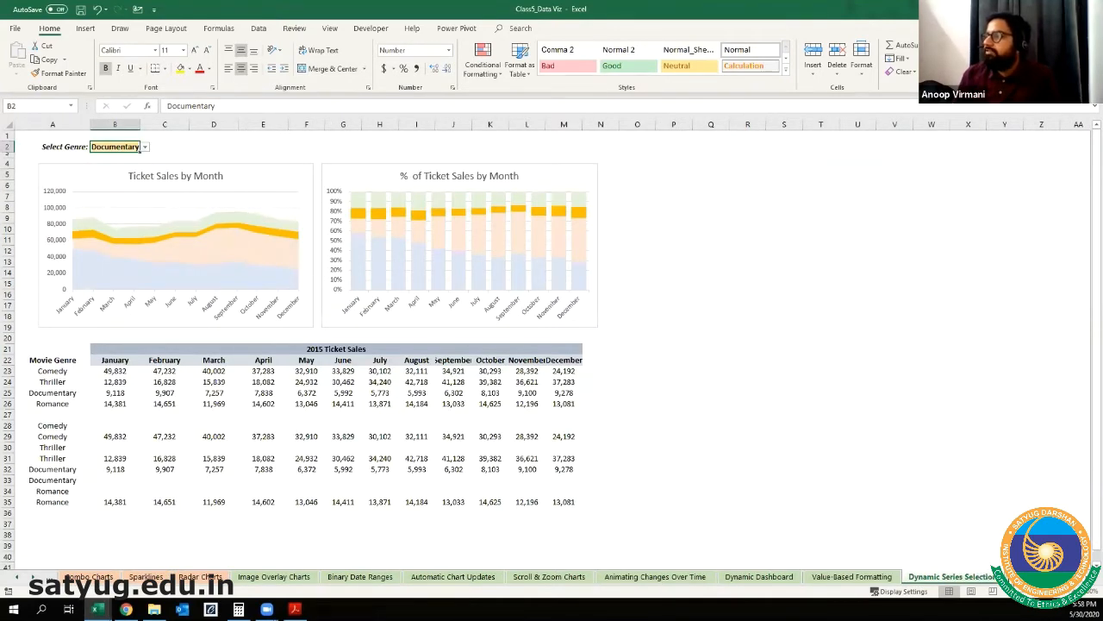
Step: View the sheet following Dynamic Series Selection and return to the Bar & Column Charts sheet
key(ctrl+Page_Down)
click(18, 577)
click(18, 577)
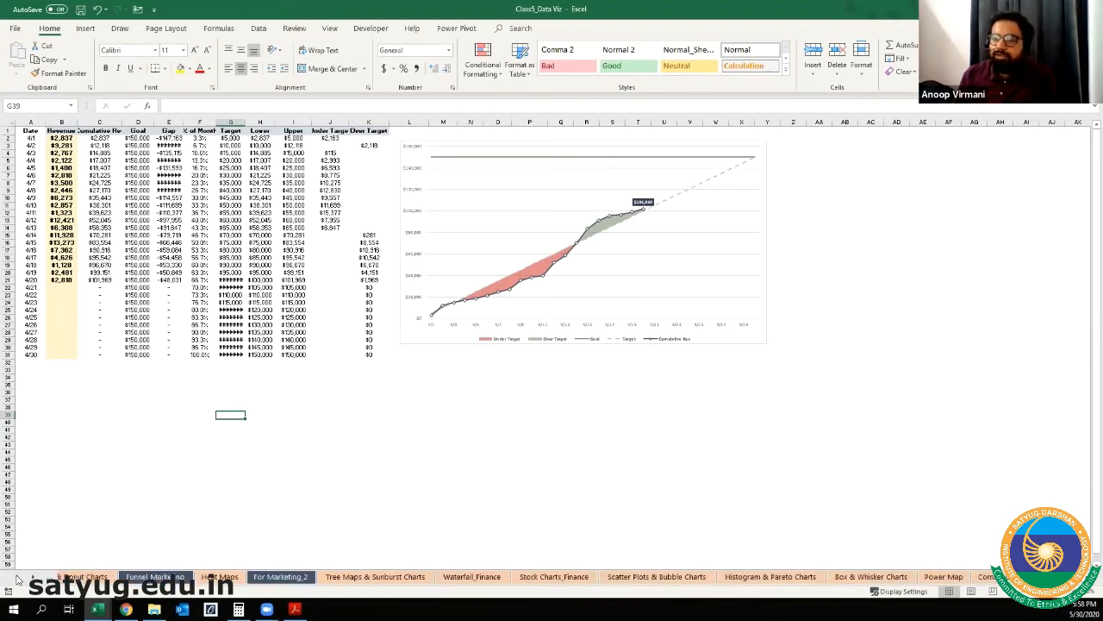
click(101, 577)
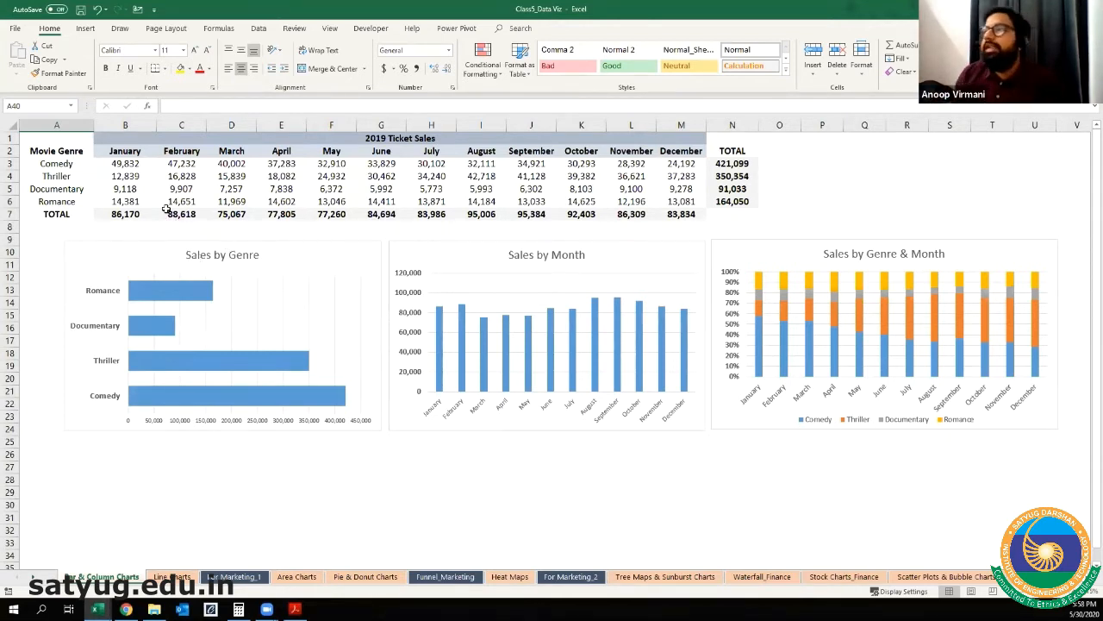
Step: Enlarge the 2019 Ticket Sales table and review its title and the Comedy, Thriller, Documentary and Romance genre labels
scroll(167, 210, up, 3)
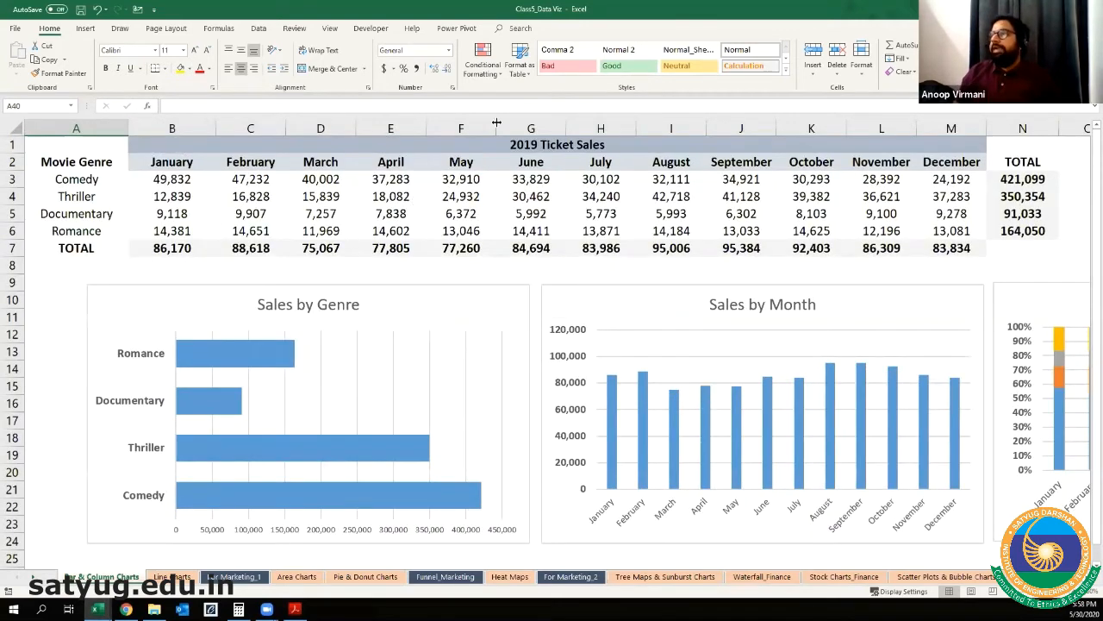
click(529, 147)
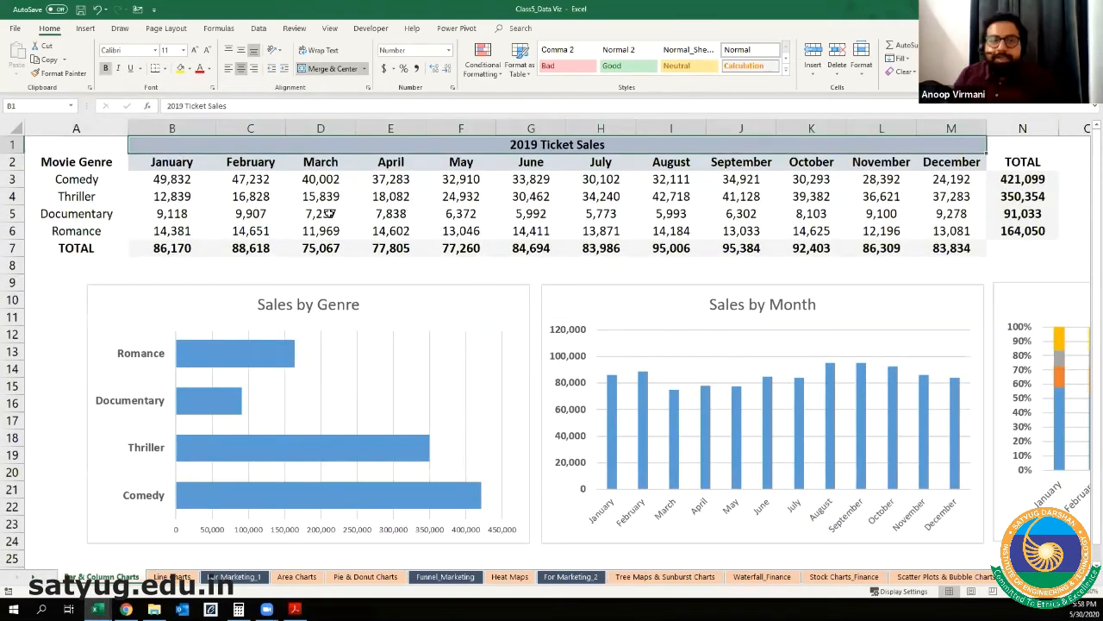
click(71, 178)
click(72, 197)
click(73, 214)
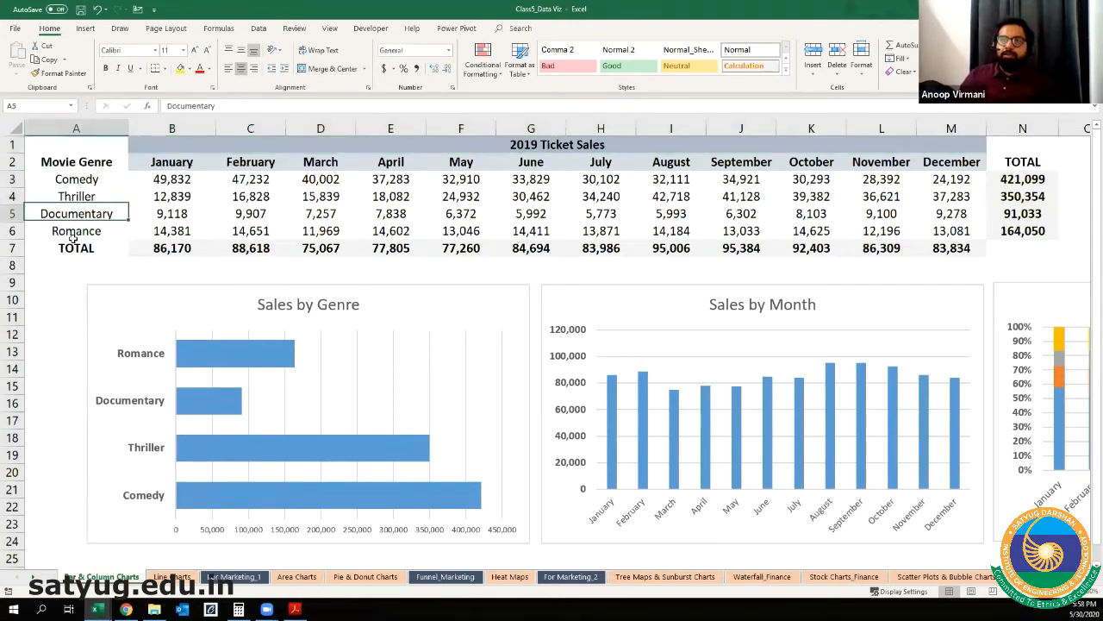
click(73, 232)
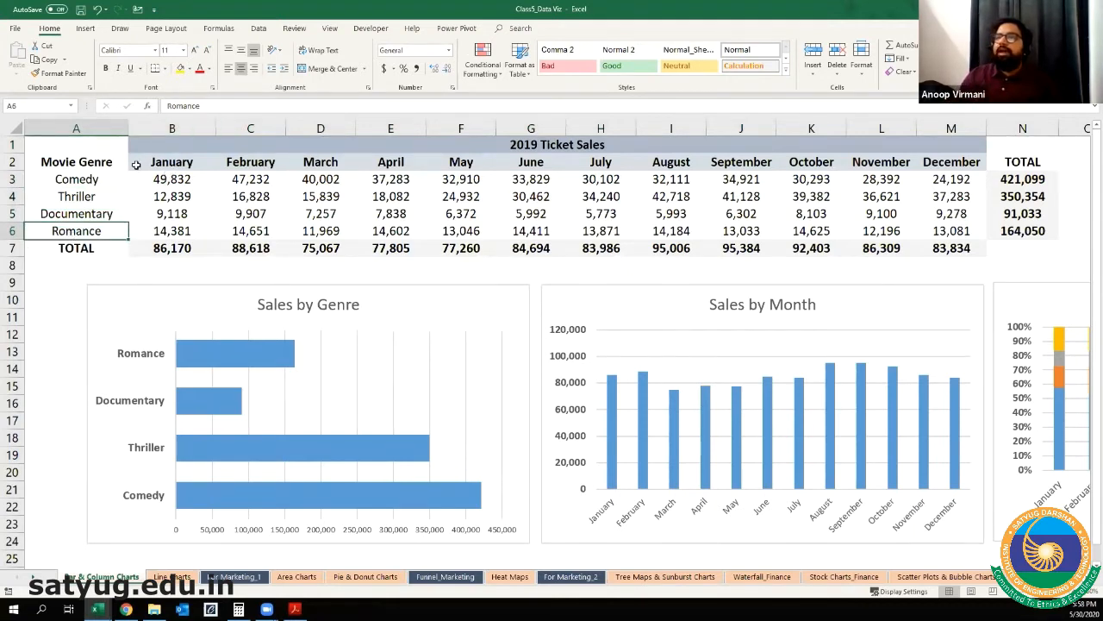
Step: Review the month headers and the monthly Comedy ticket sales in the 2019 Ticket Sales table
click(175, 163)
click(250, 162)
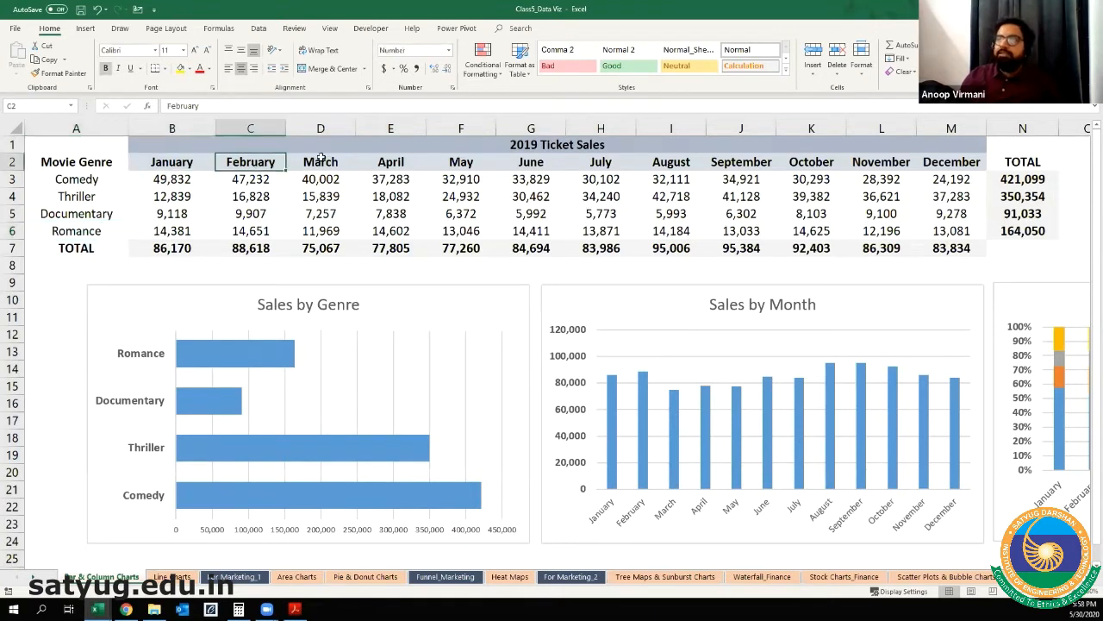
click(319, 161)
click(92, 180)
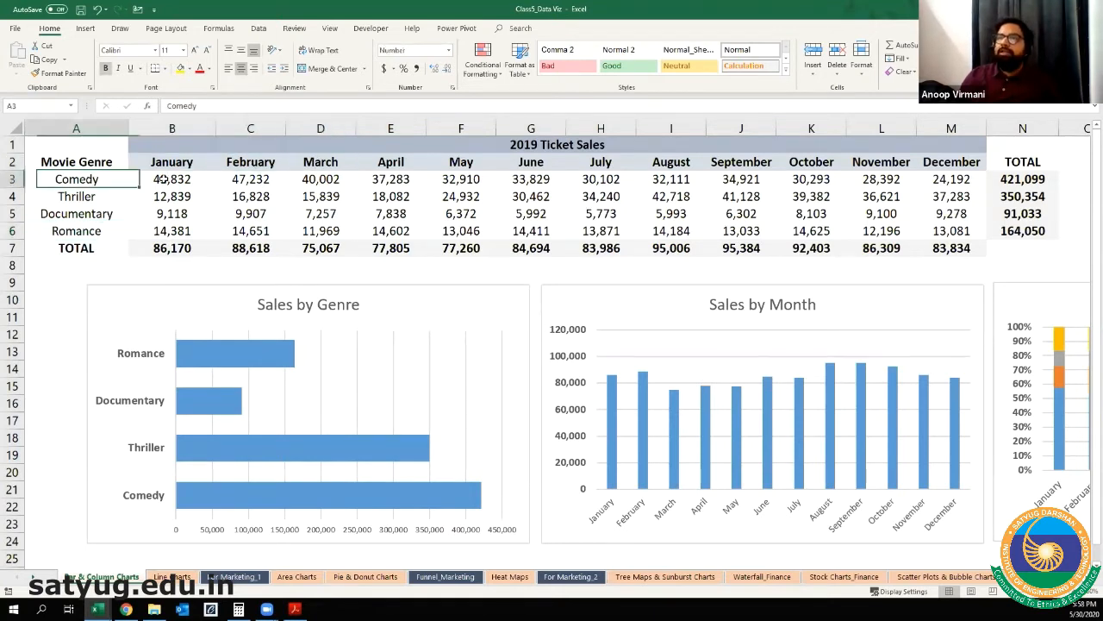
ctrl+click(248, 164)
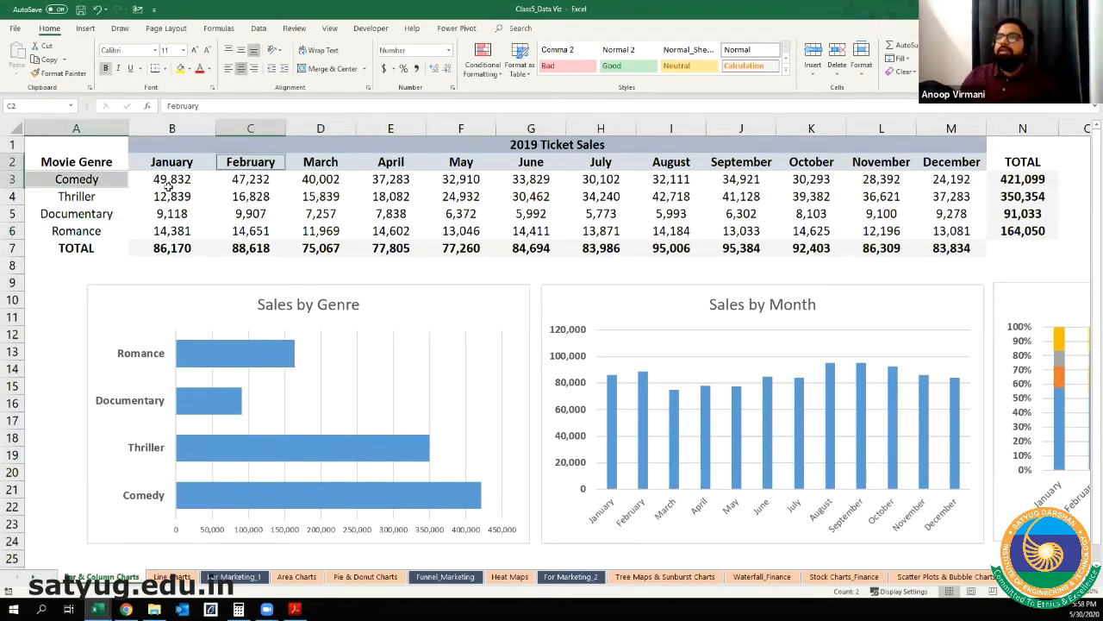
click(256, 178)
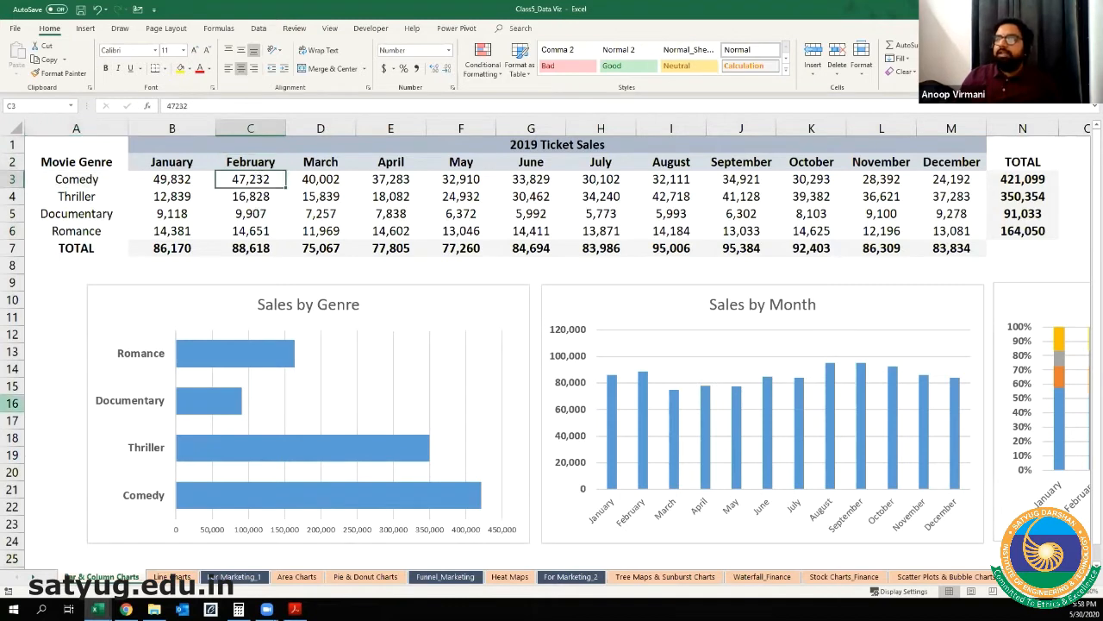
click(797, 181)
click(888, 177)
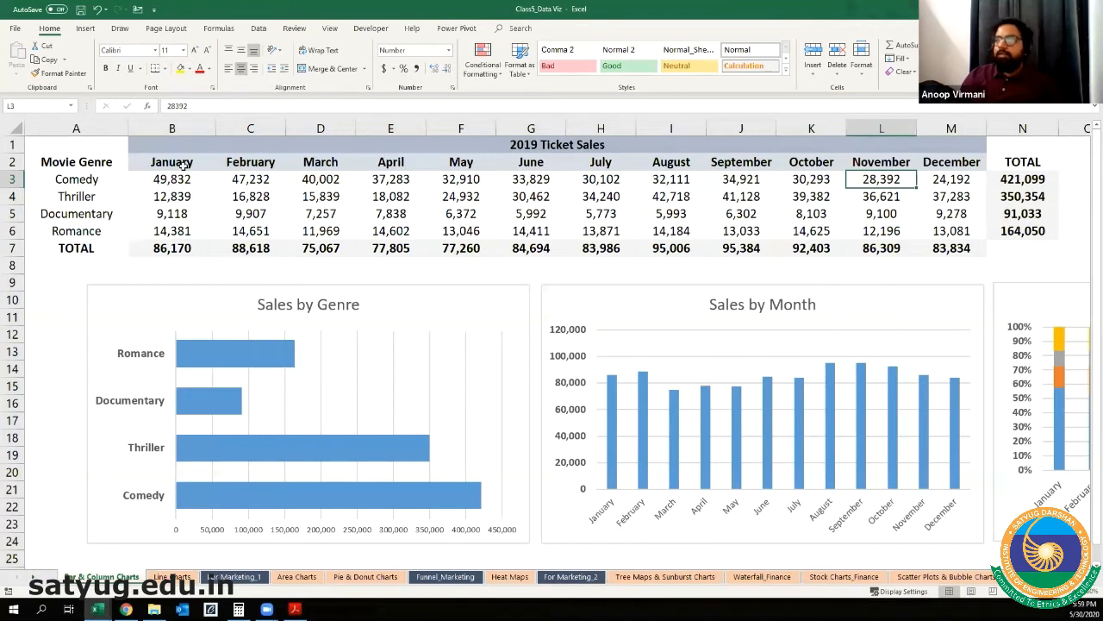
Step: Examine the monthly totals in row 7 and the genre totals in N3:N6 along with their formulas
click(12, 250)
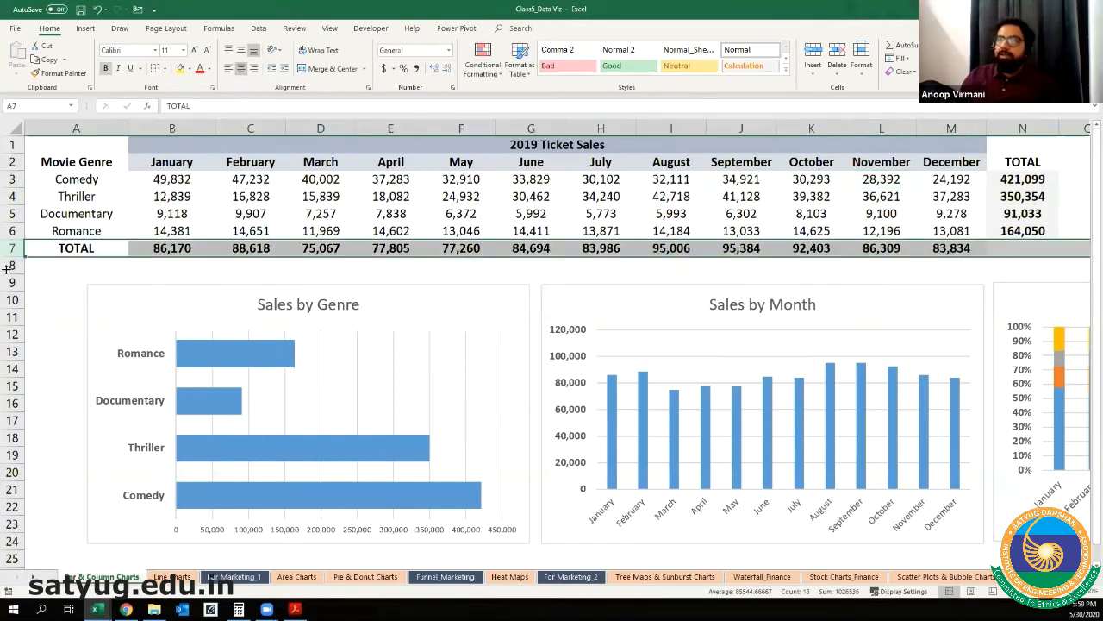
click(155, 244)
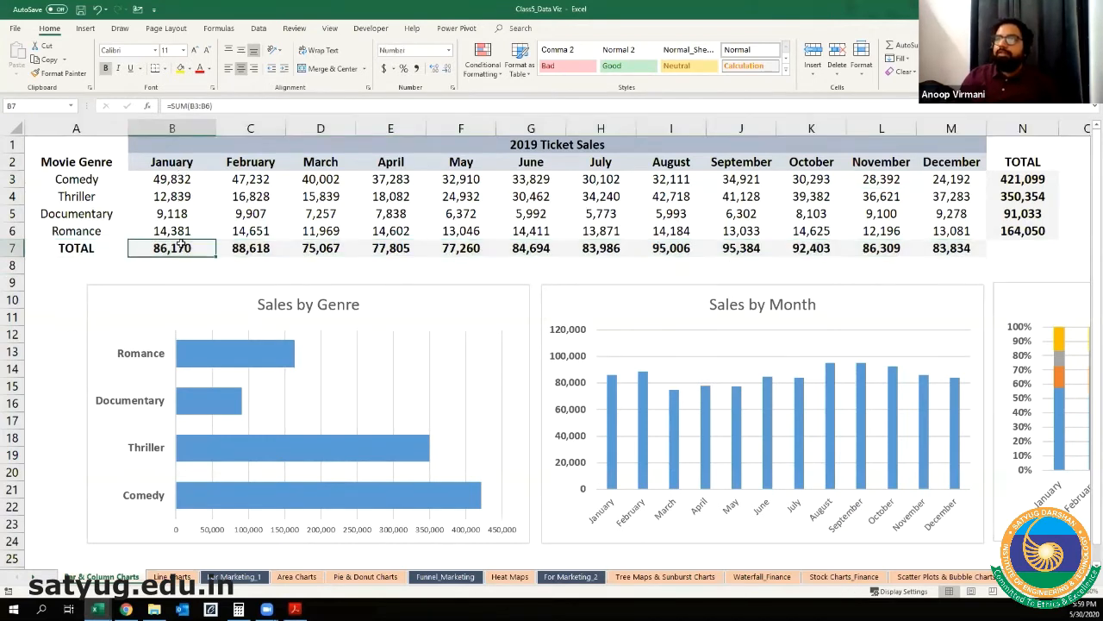
click(276, 249)
click(340, 248)
click(552, 249)
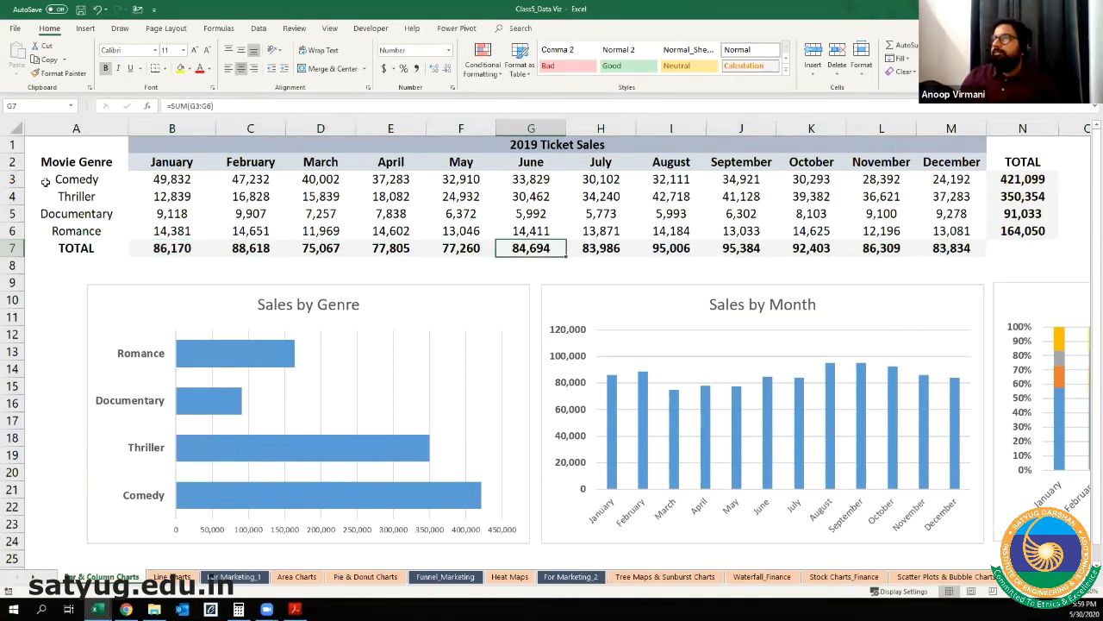
click(1030, 179)
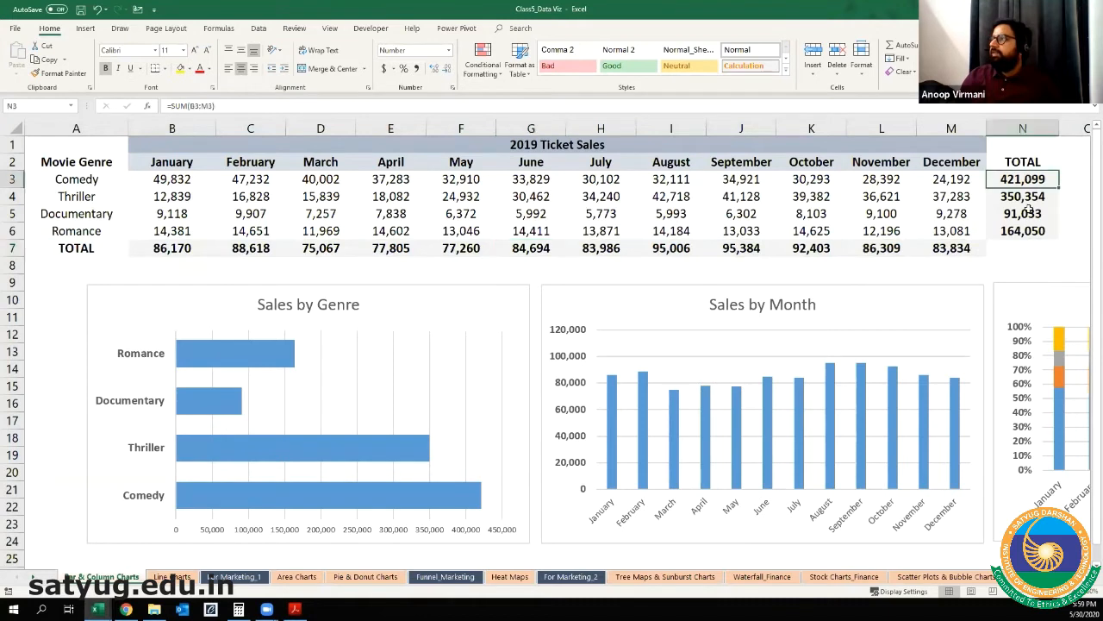
drag(1028, 210, 1025, 231)
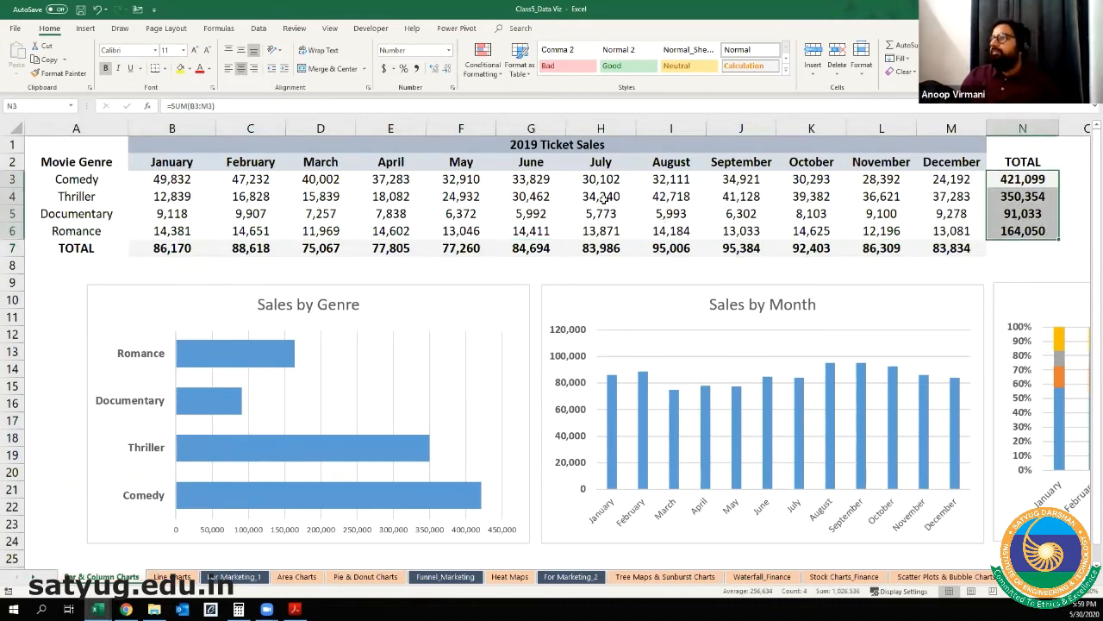
Step: Check which table ranges feed the Sales by Genre and Sales by Genre & Month charts
click(561, 293)
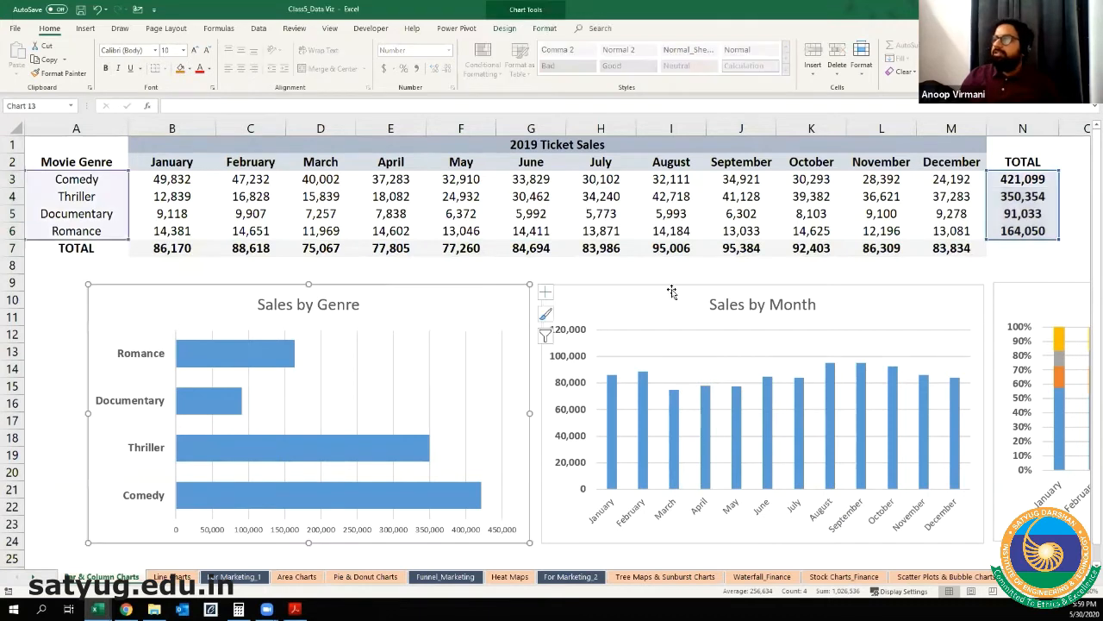
click(1073, 293)
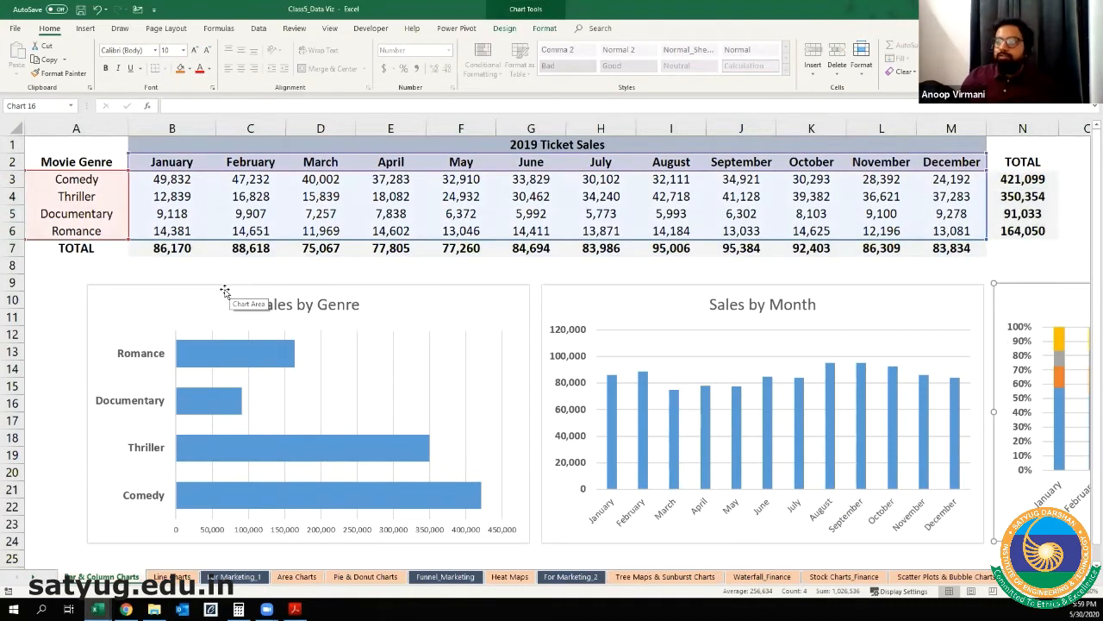
scroll(233, 298, down, 1)
scroll(241, 302, up, 1)
scroll(349, 326, down, 1)
scroll(349, 326, up, 1)
click(78, 475)
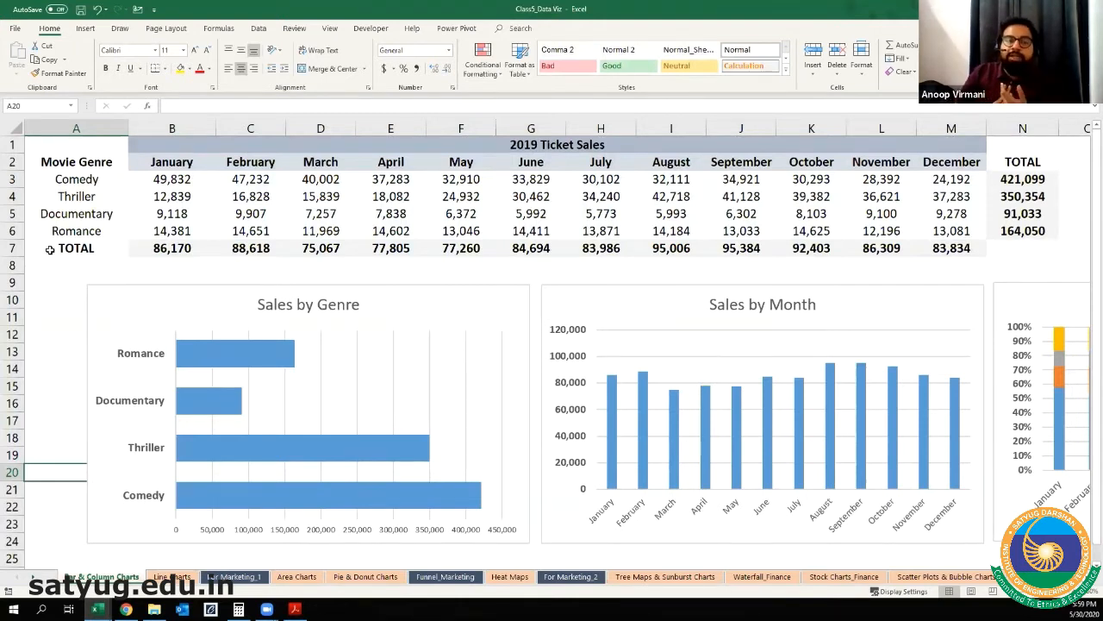
Step: Select the January to June sales of all four genres, B3:G6, and clear the selection
click(150, 176)
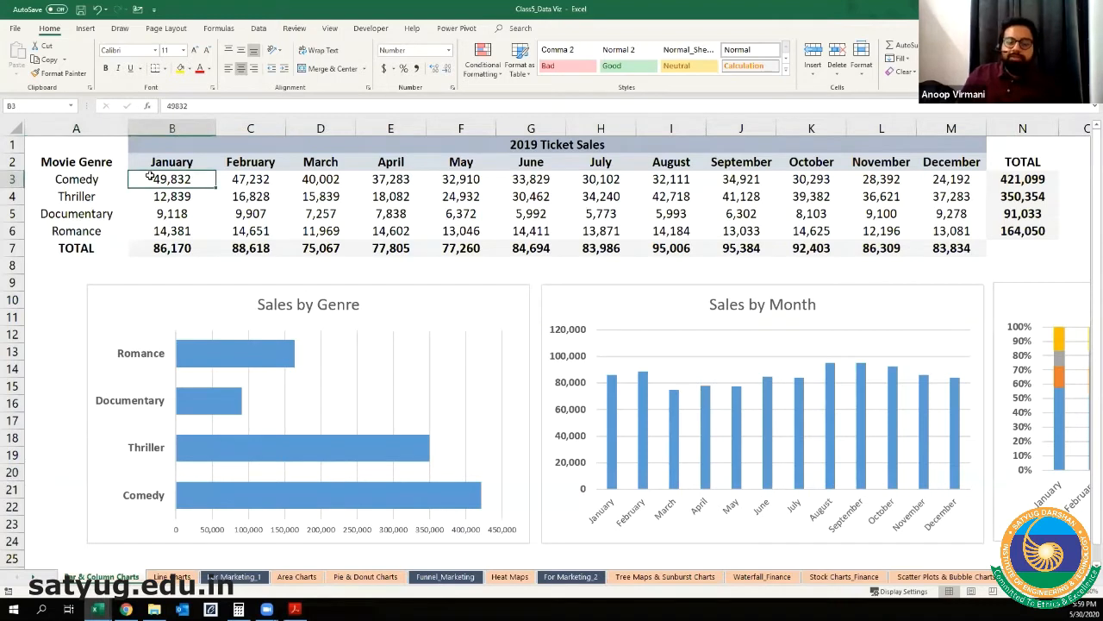
key(shift+Right)
key(shift+Right)
key(shift+Right)
key(shift+Right)
key(shift+Right)
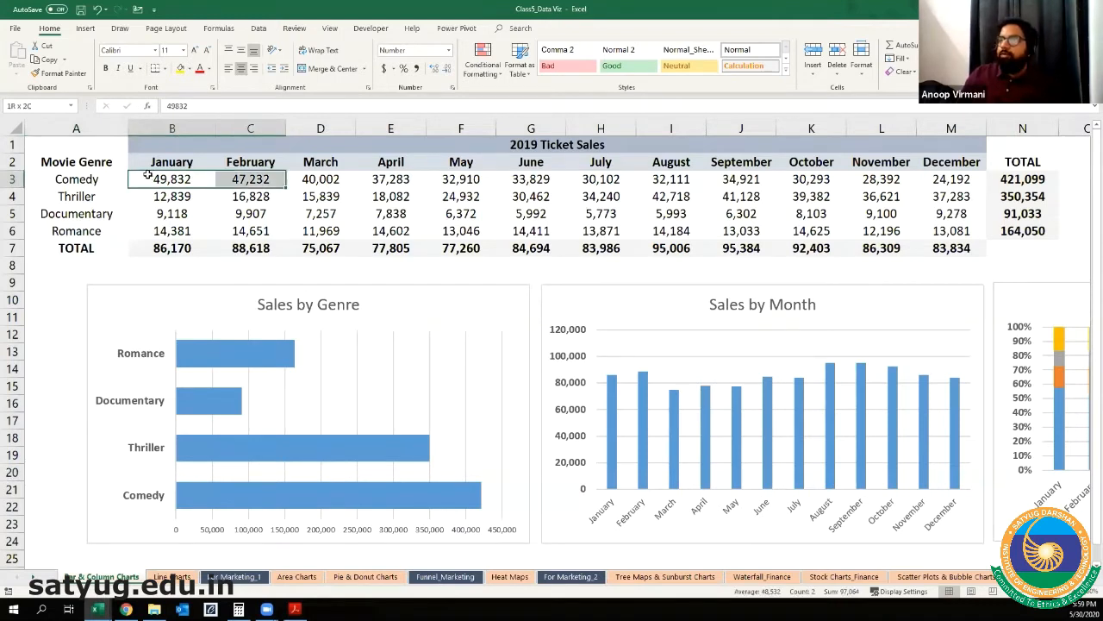
key(shift+Down)
key(shift+Down)
key(shift+Down)
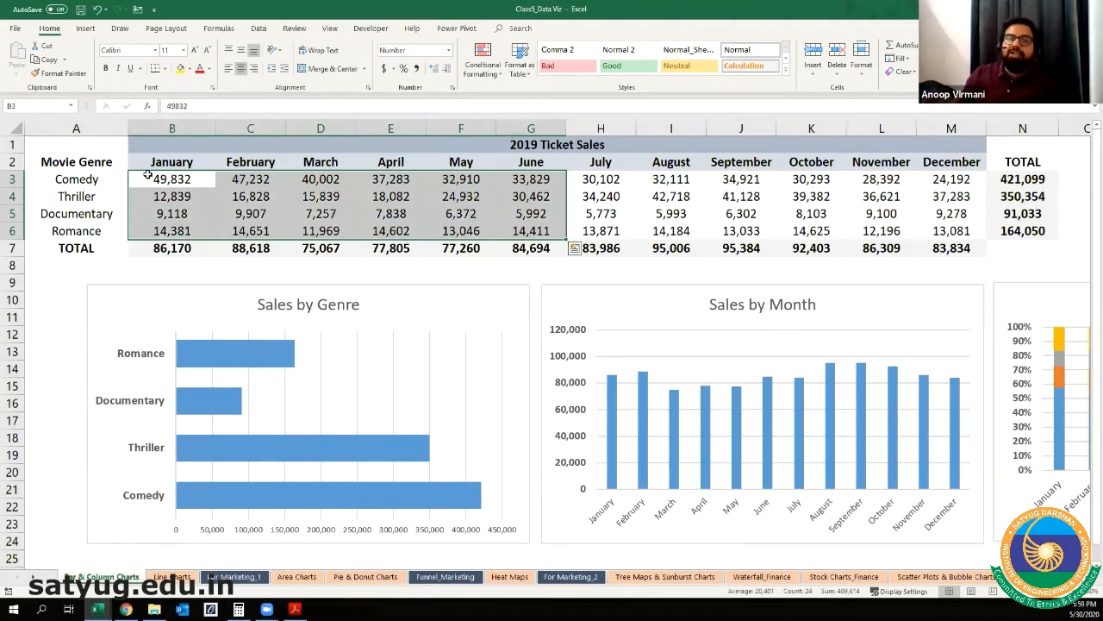
click(147, 175)
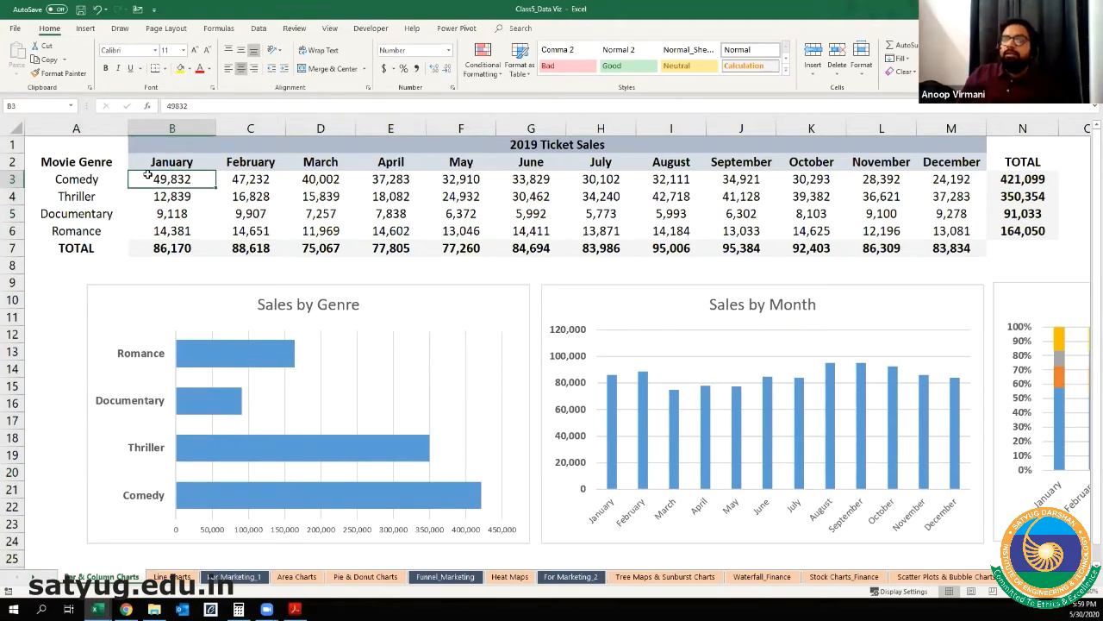
Step: Select the Comedy sales from January to September, then drop the selection and return to cell A1
key(shift+Right)
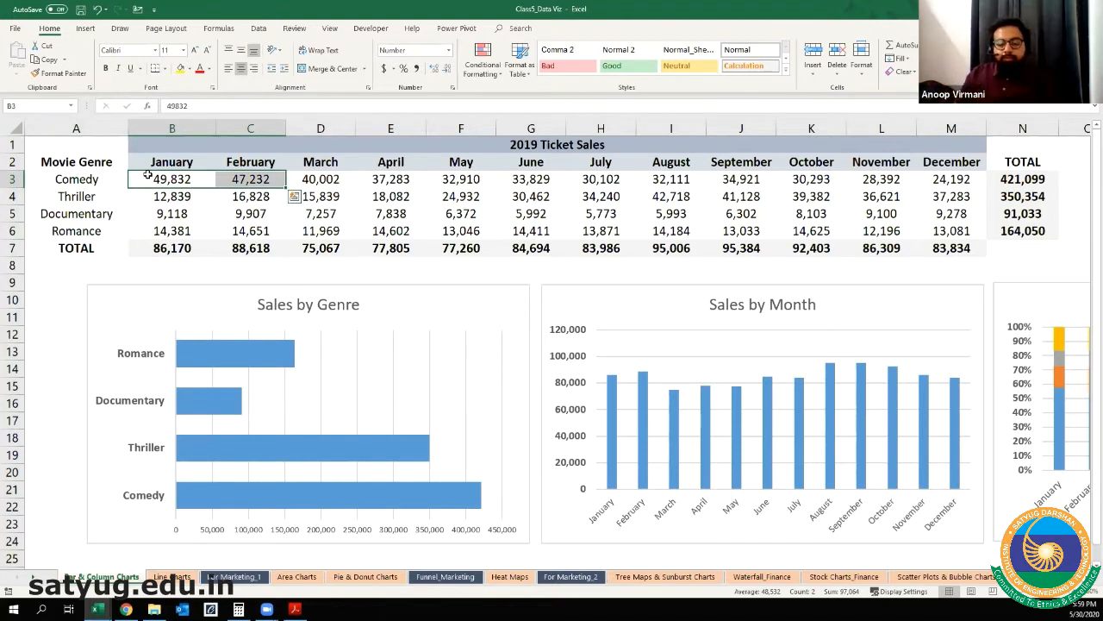
key(shift+Right)
key(shift+Right)
key(shift+Right)
key(shift+Right)
key(shift+Right)
key(shift+Right)
key(shift+Right)
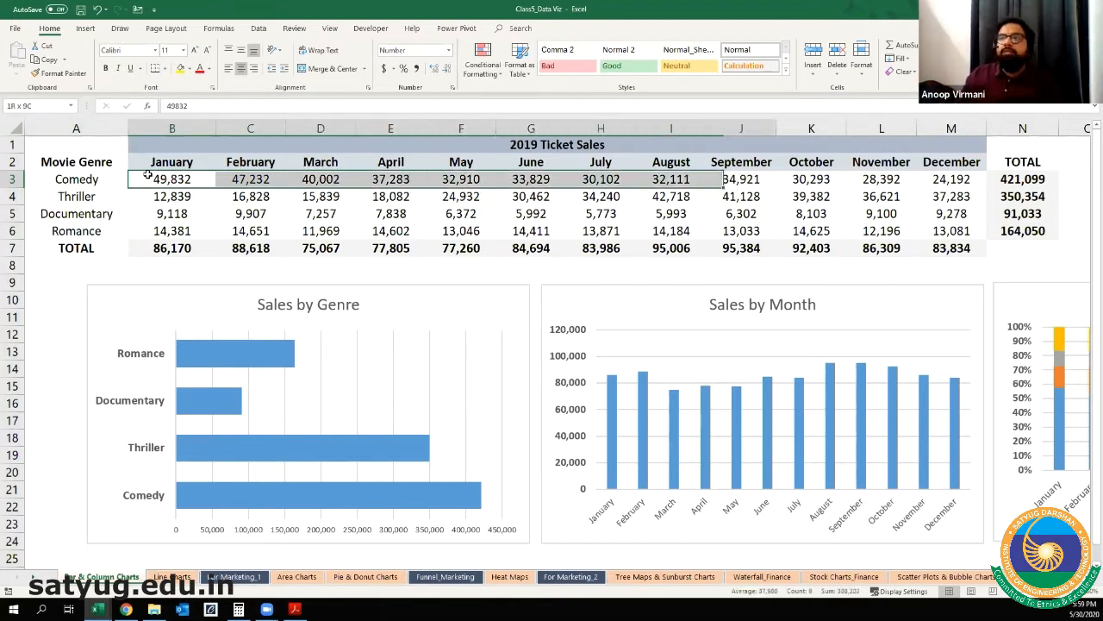
click(147, 175)
key(Up)
key(Up)
key(Left)
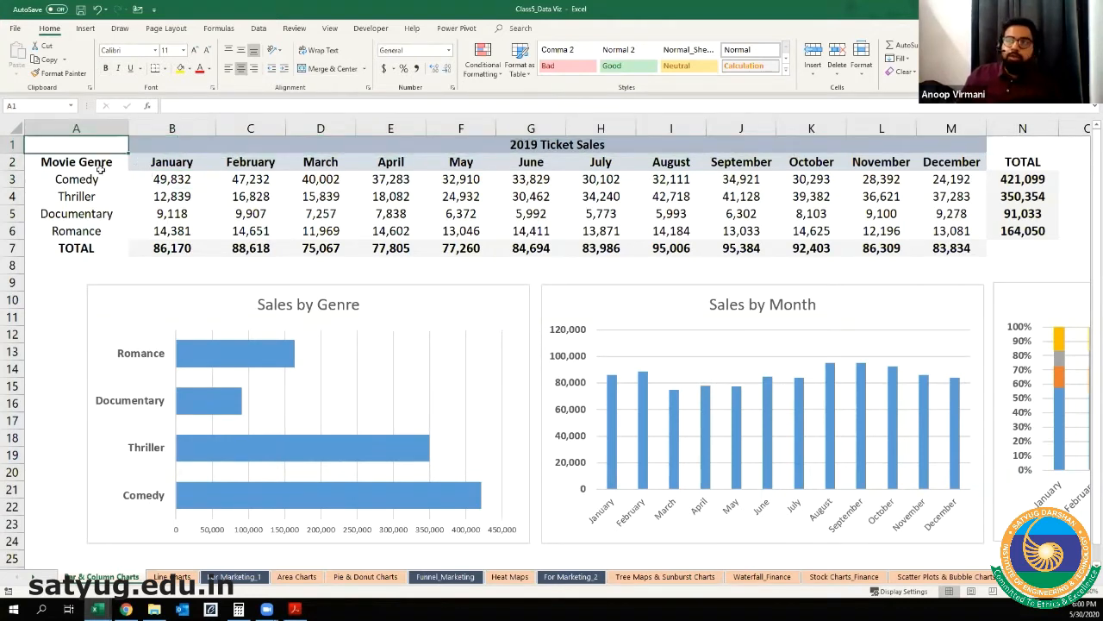
drag(87, 161, 84, 229)
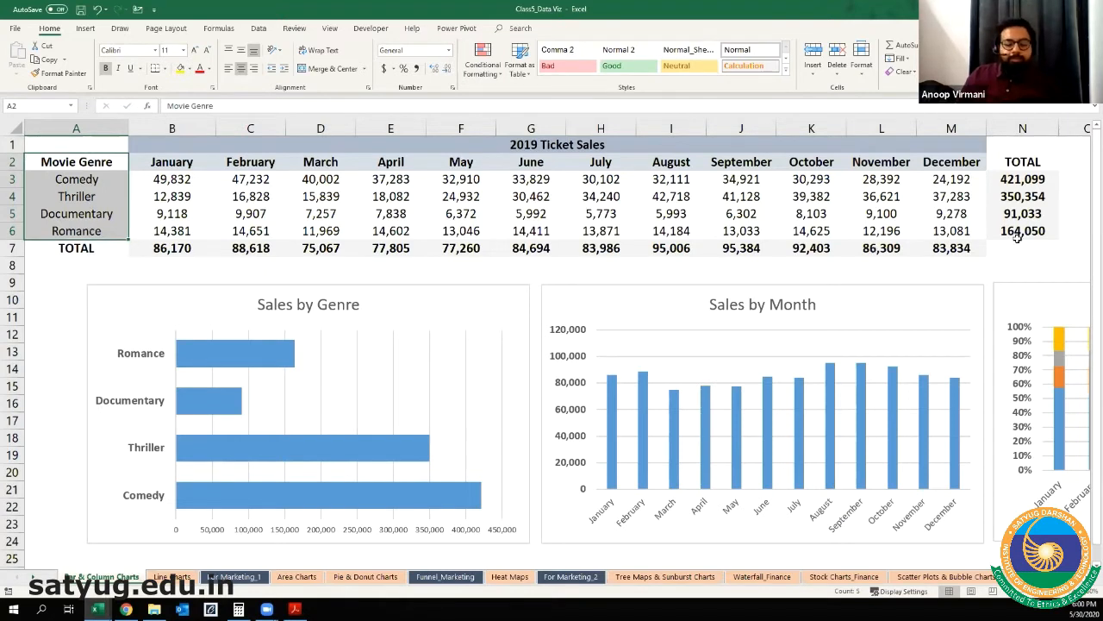
drag(1034, 164, 1032, 231)
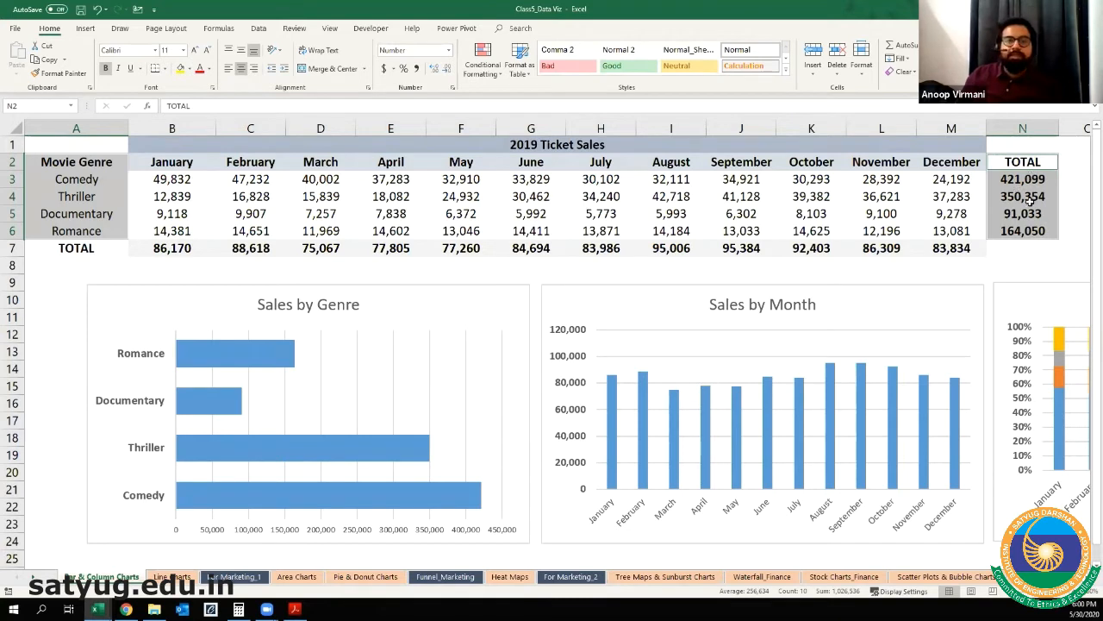
click(89, 35)
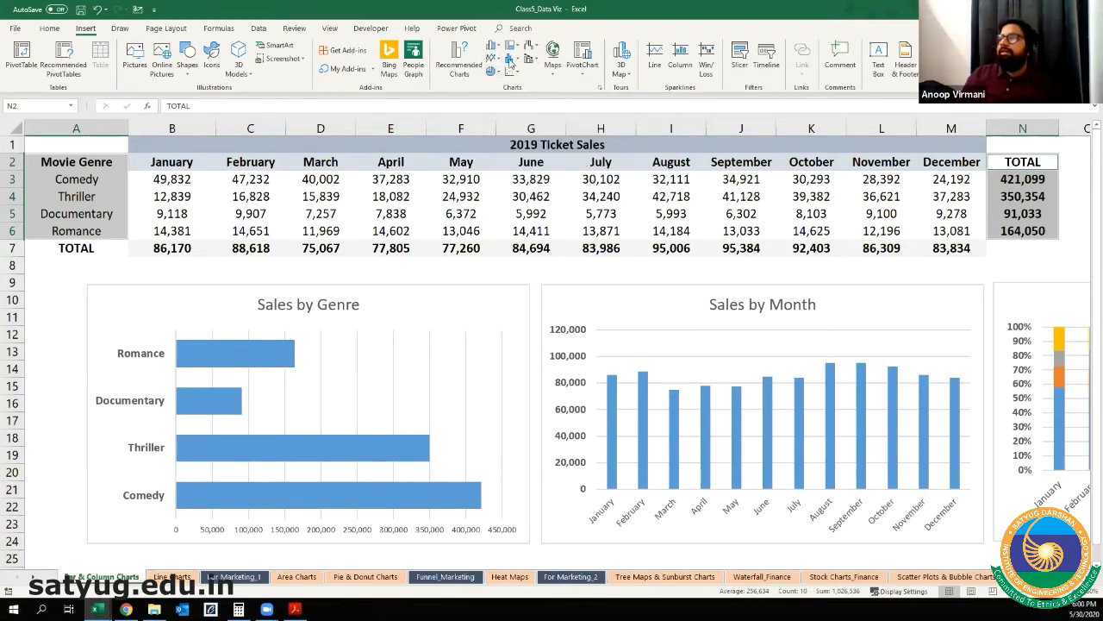
click(514, 59)
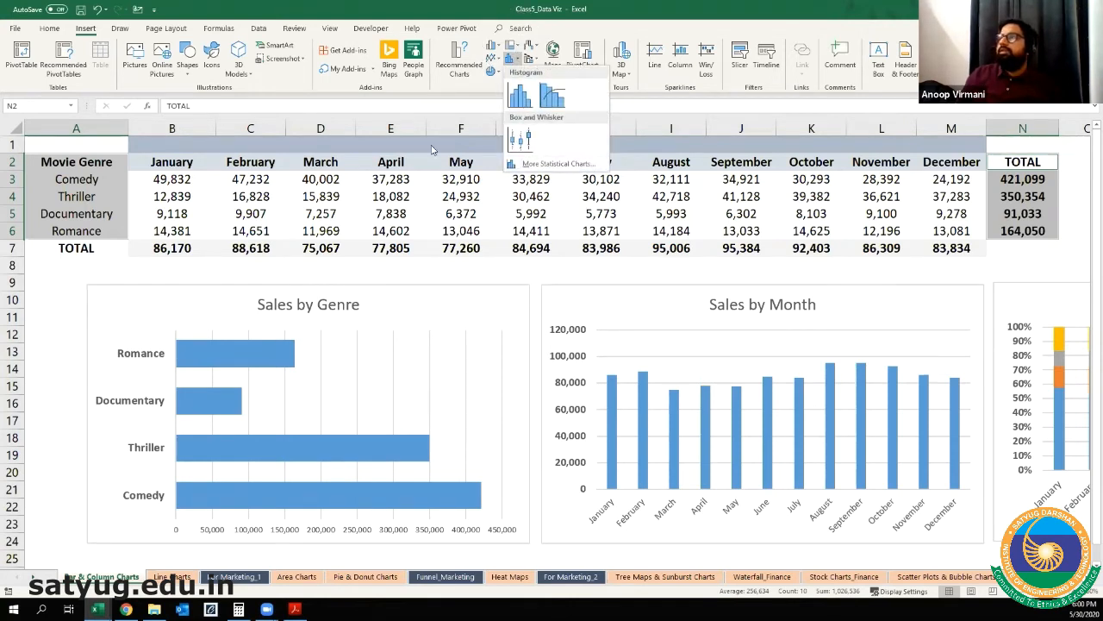
click(513, 48)
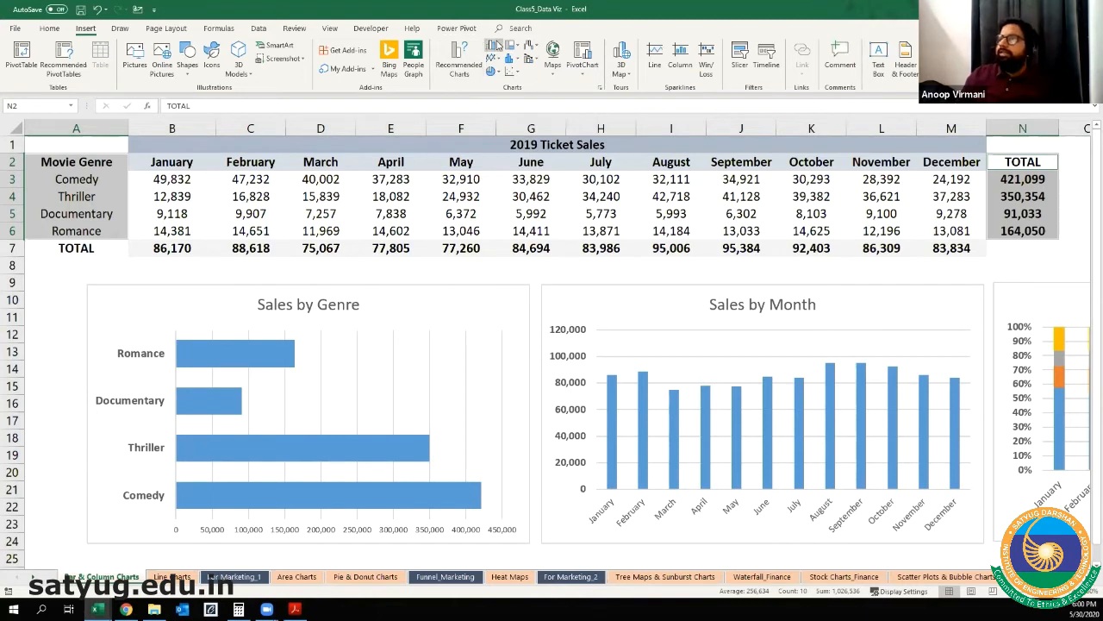
click(494, 45)
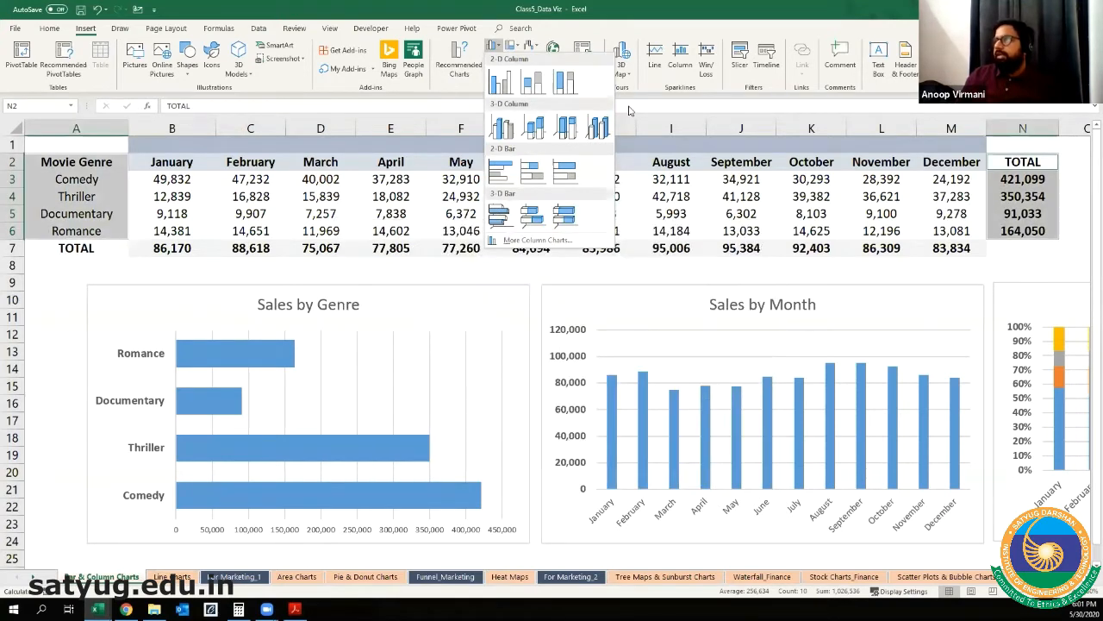
click(1020, 274)
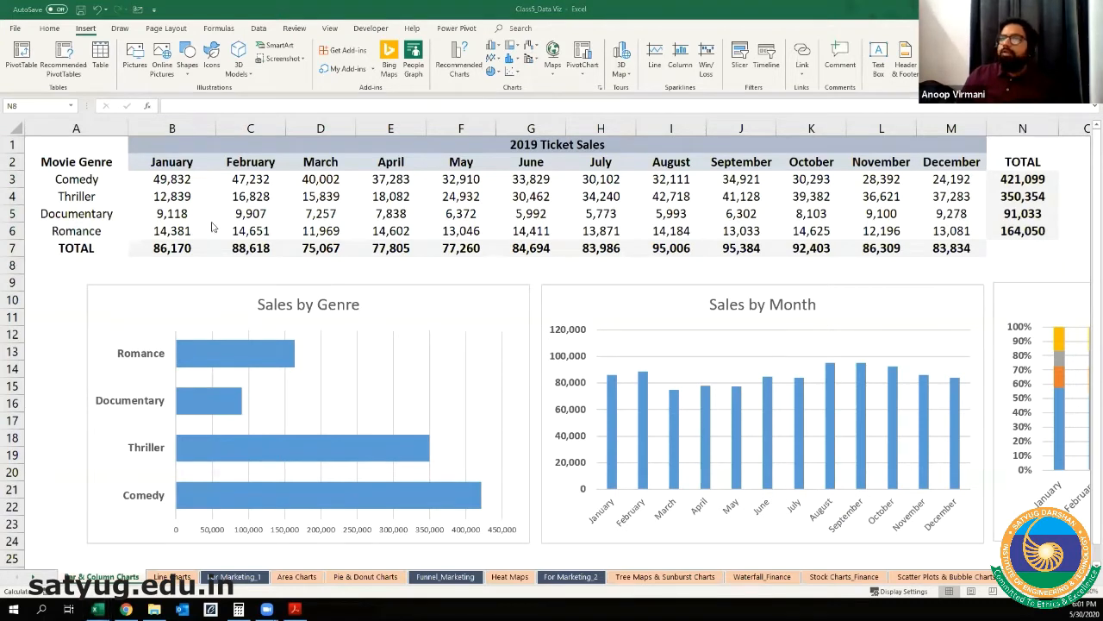
Step: Insert a 2-D clustered bar chart from the movie genres in A2:A6 and their totals in N2:N6
drag(78, 163, 87, 229)
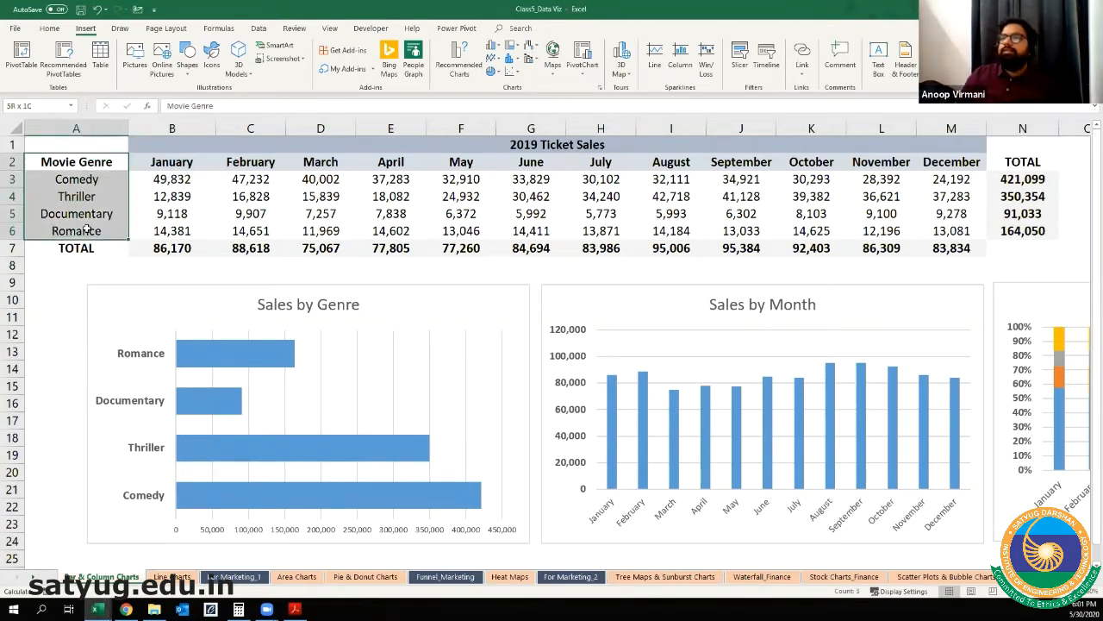
ctrl+click(1014, 162)
ctrl+drag(1020, 227, 1023, 179)
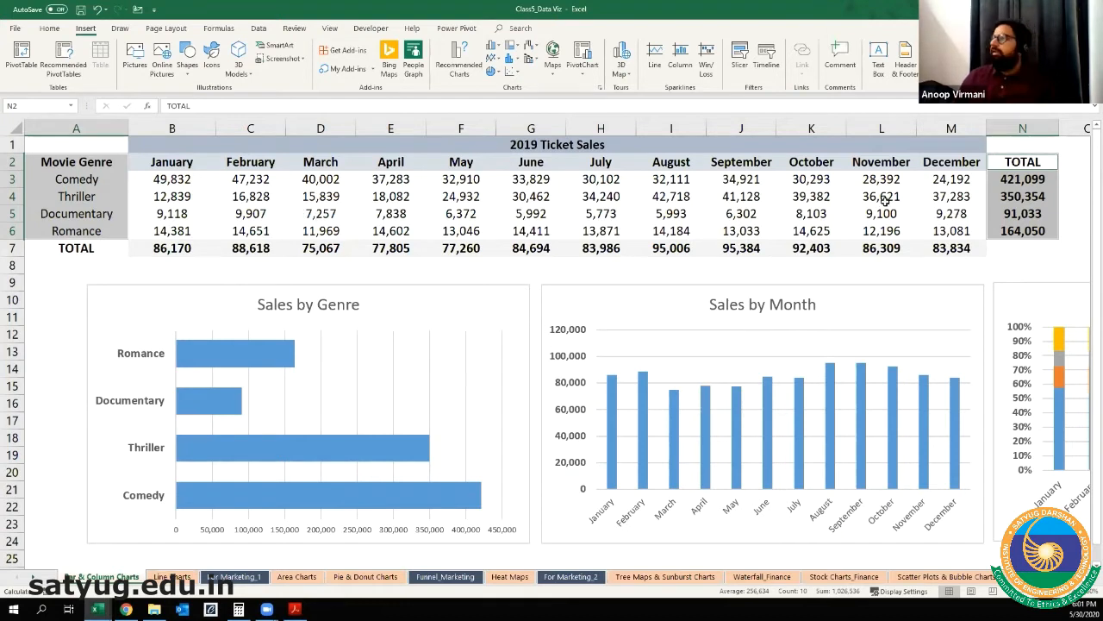
key(ctrl)
key(ctrl)
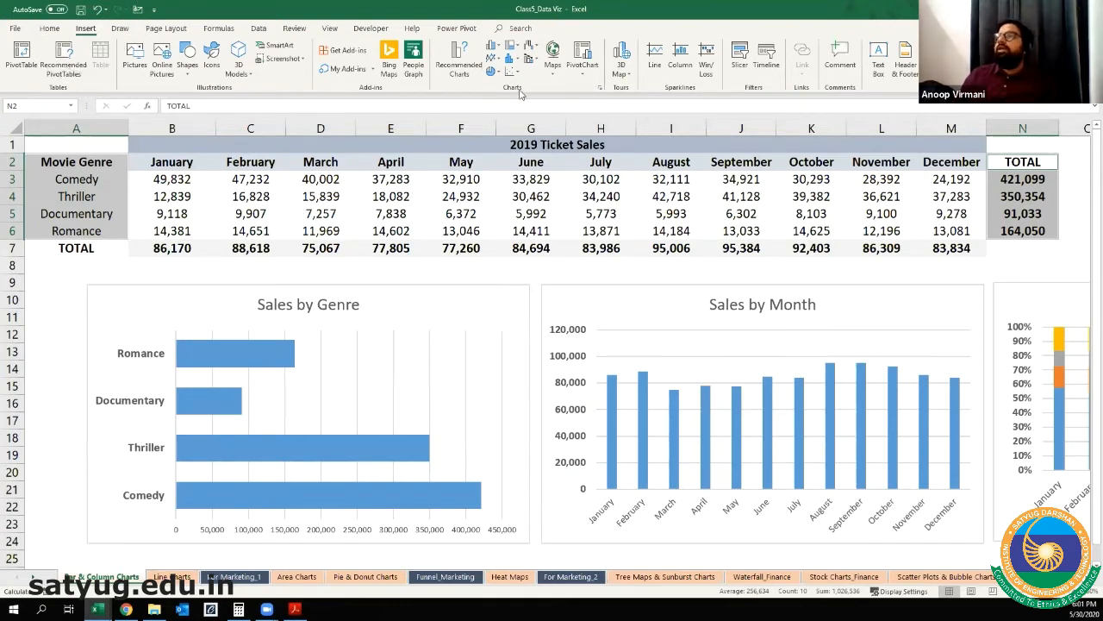
click(496, 47)
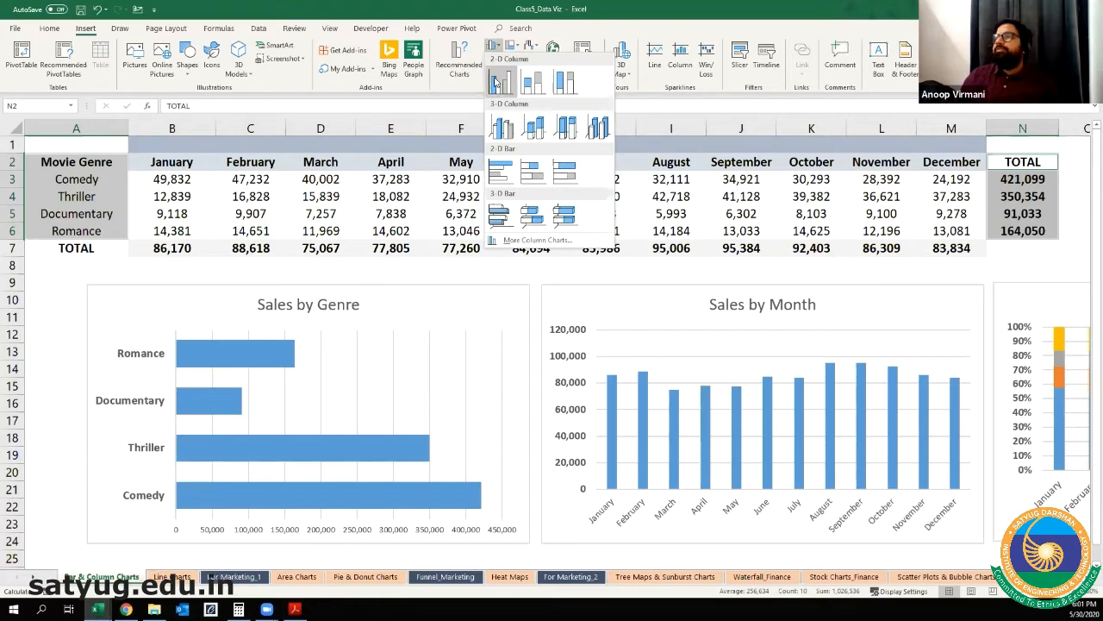
click(502, 178)
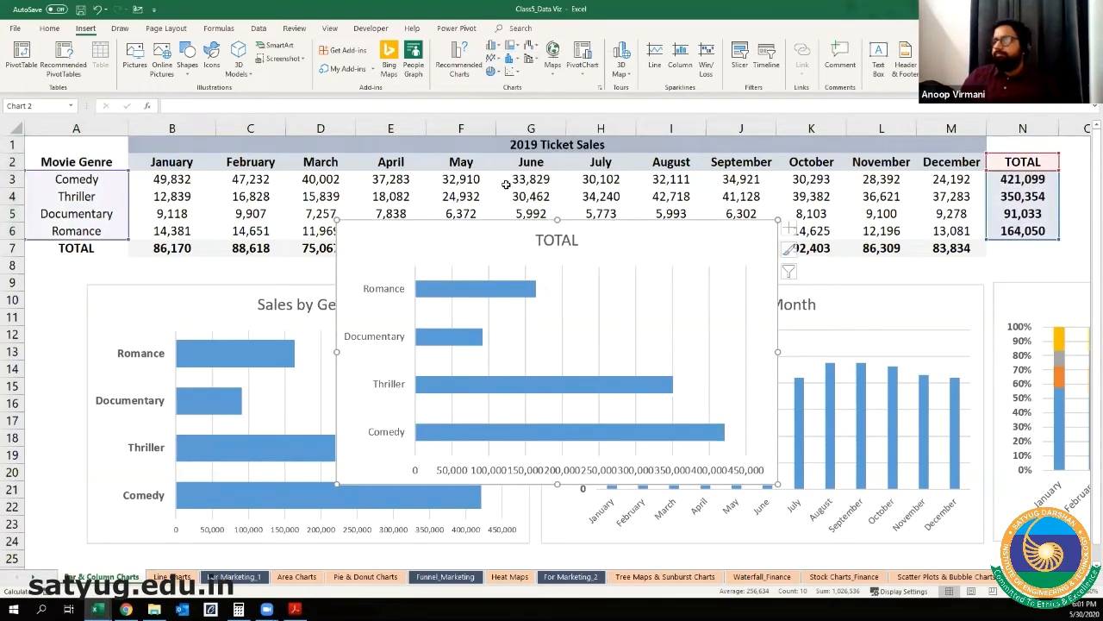
Step: Place the new TOTAL chart below the existing charts and enlarge it to cover about columns A to J, rows 31 to 51
scroll(500, 234, down, 5)
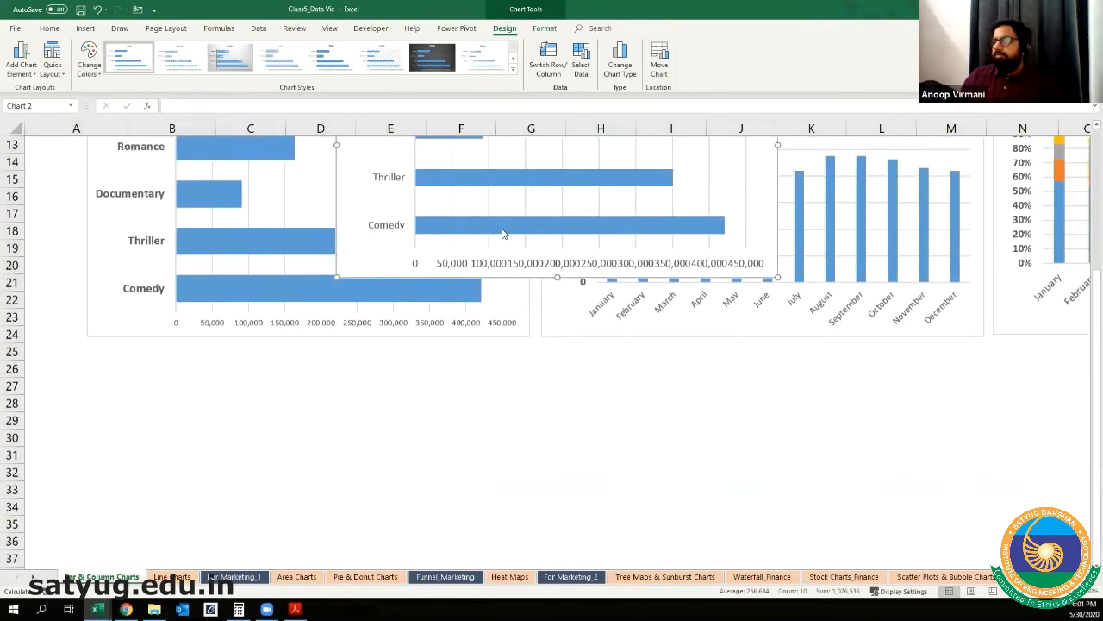
drag(392, 188, 135, 526)
scroll(681, 381, down, 4)
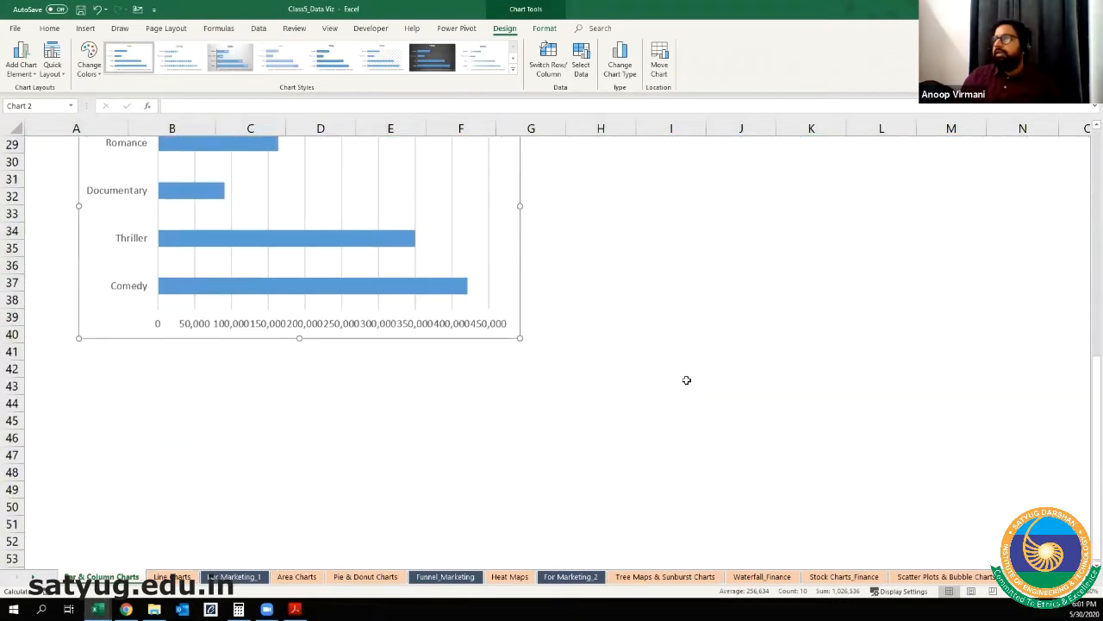
drag(519, 284, 520, 394)
drag(521, 313, 749, 316)
drag(414, 447, 409, 528)
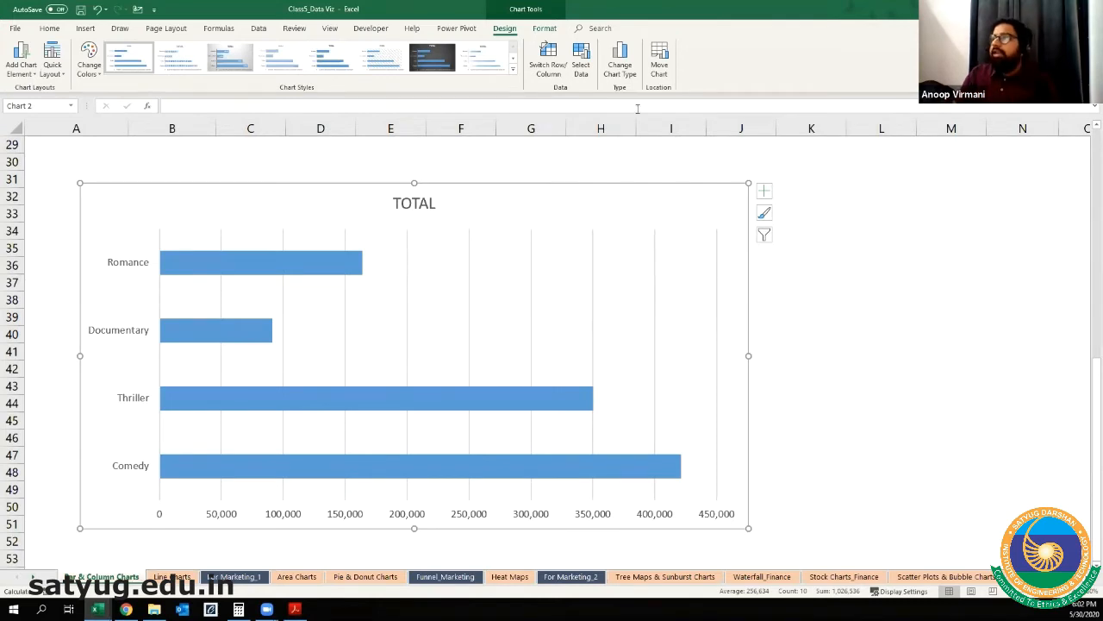
click(825, 209)
text(This re)
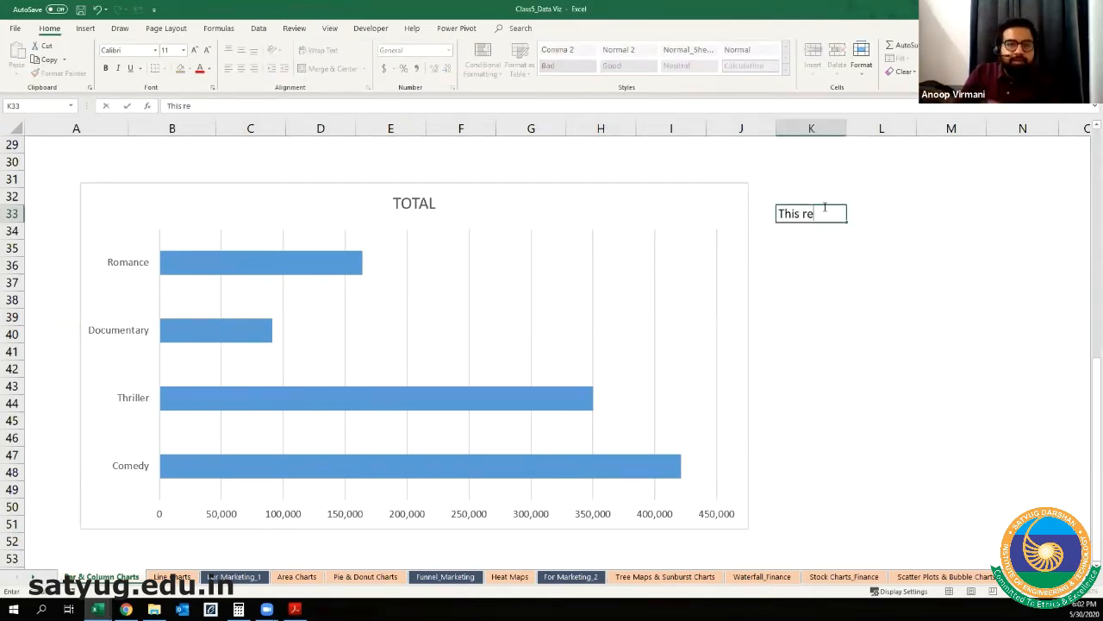
key(BackSpace)
key(BackSpace)
key(BackSpace)
key(BackSpace)
key(BackSpace)
key(BackSpace)
key(BackSpace)
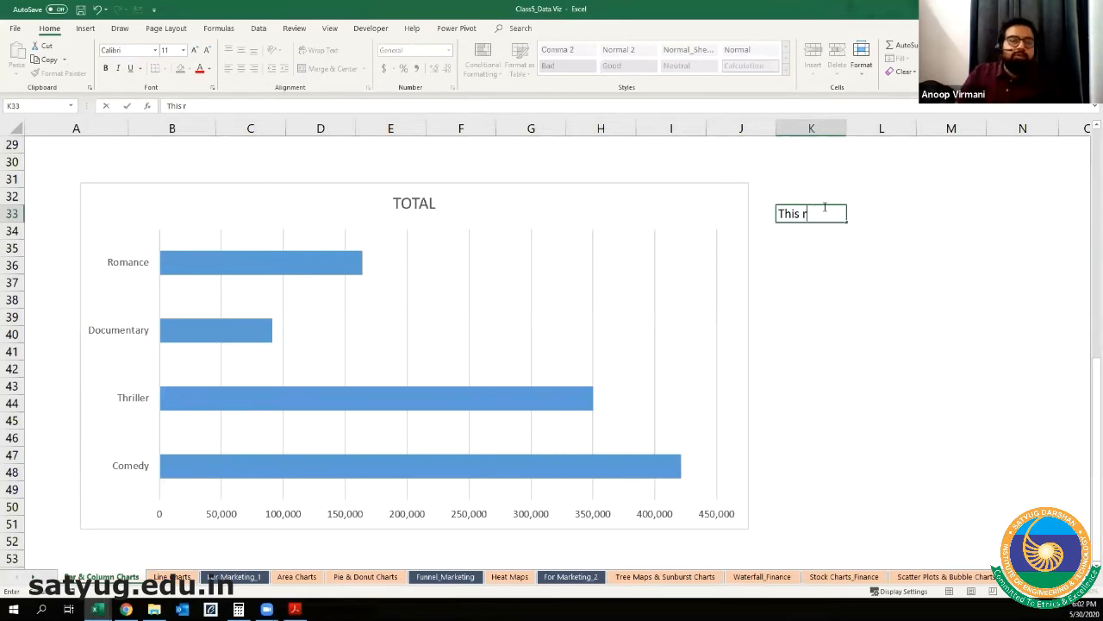
key(Return)
key(Up)
key(Left)
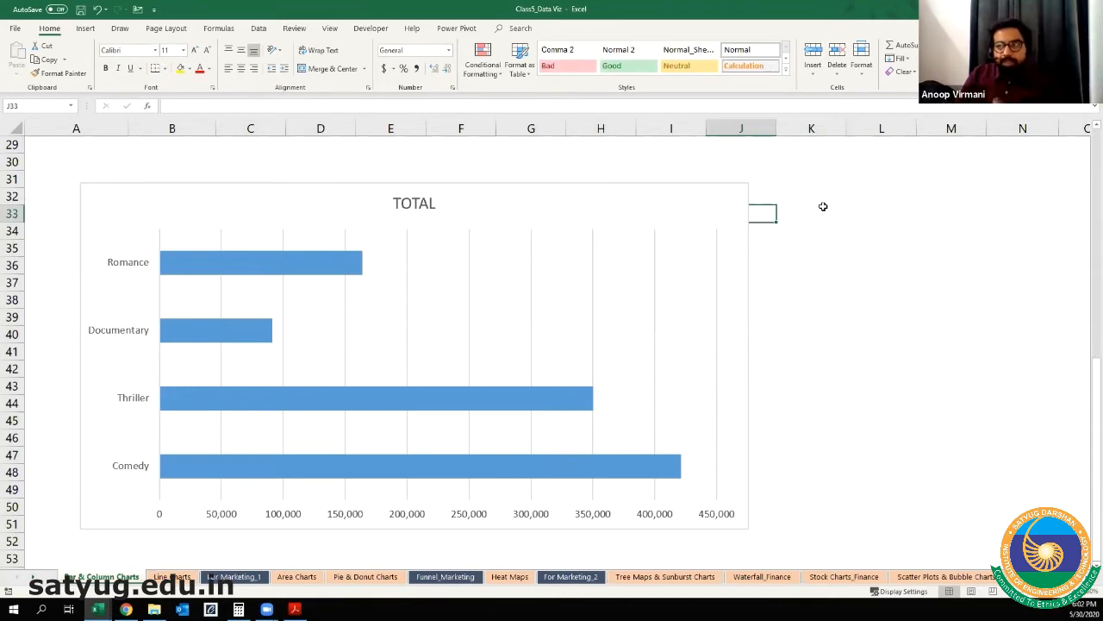
Step: Move the TOTAL chart to about columns D to M, starting near row 31, and deselect it
click(725, 163)
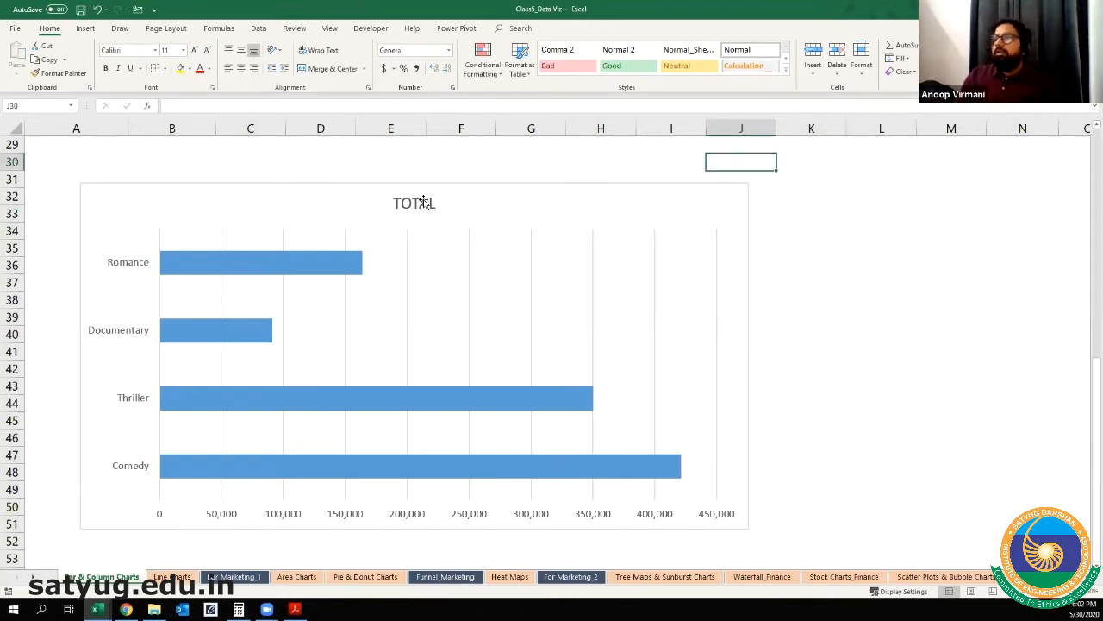
drag(439, 185, 677, 168)
click(187, 217)
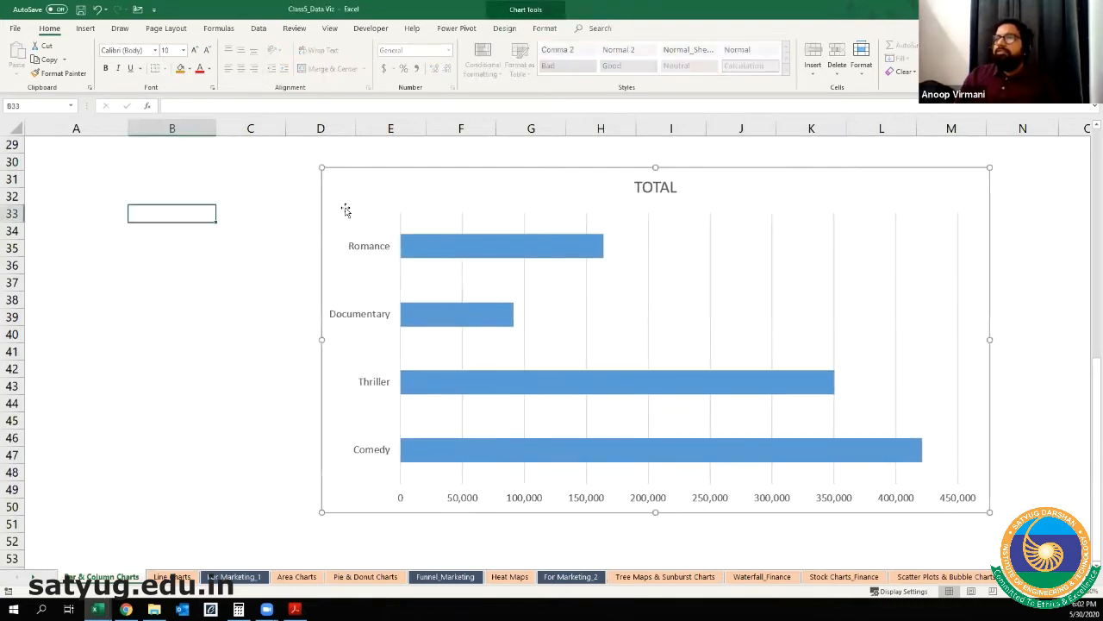
Step: Reselect the TOTAL chart and look at its filter, style and design options
click(413, 191)
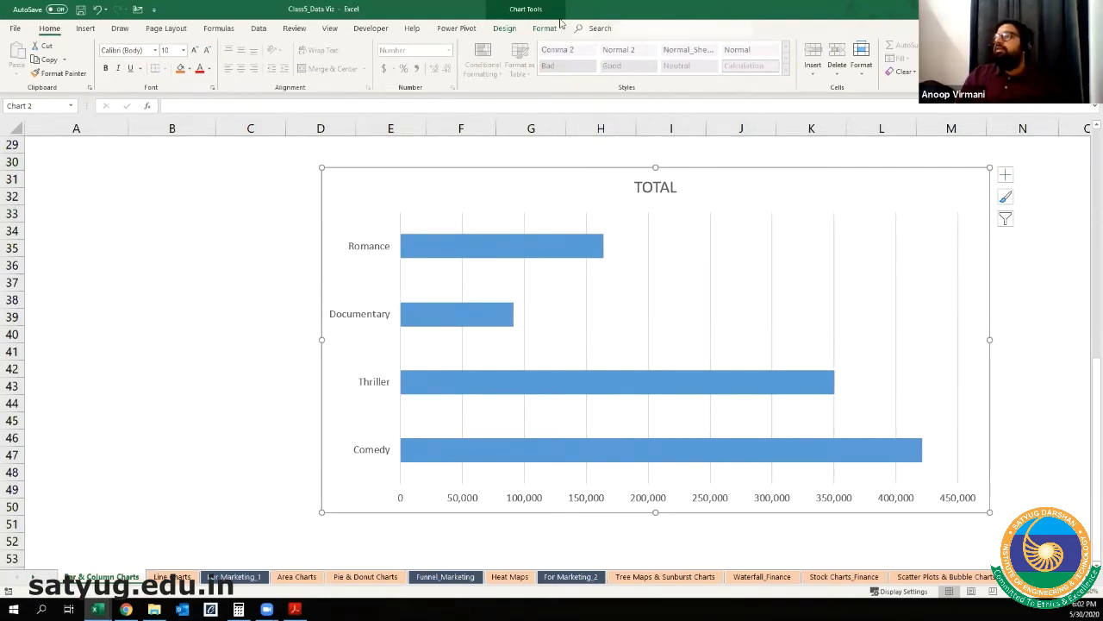
key(ctrl)
key(ctrl)
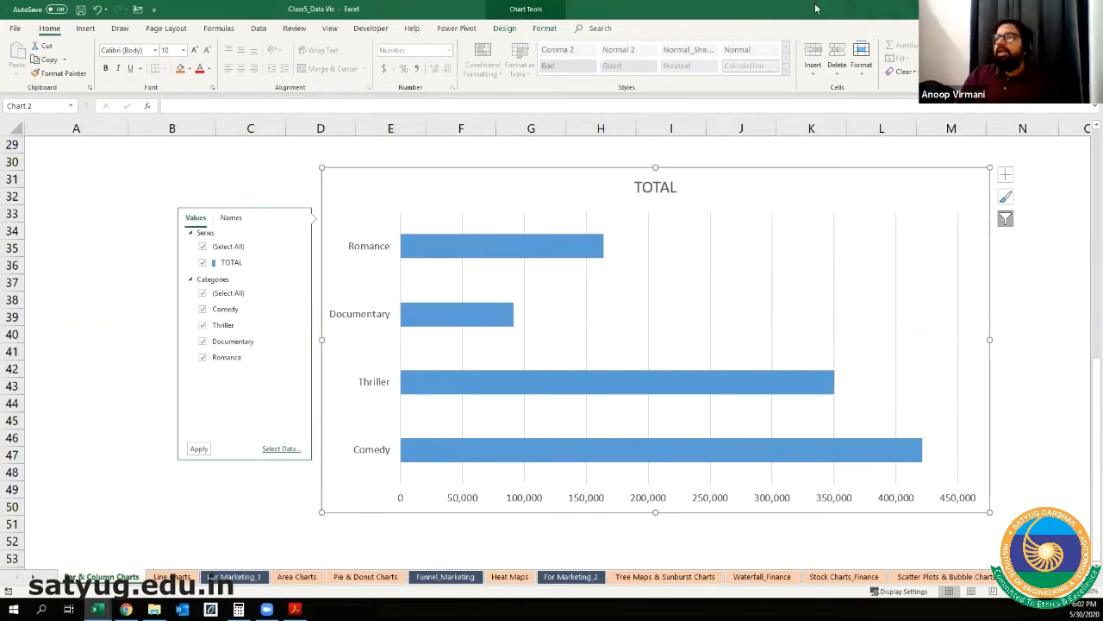
click(76, 352)
click(415, 176)
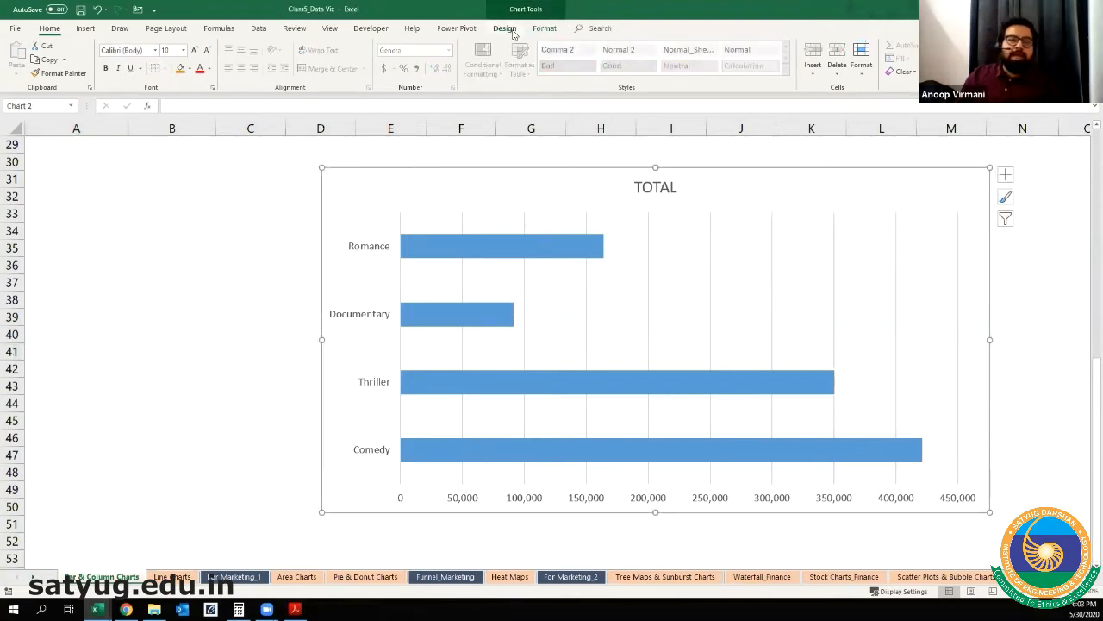
key(ctrl)
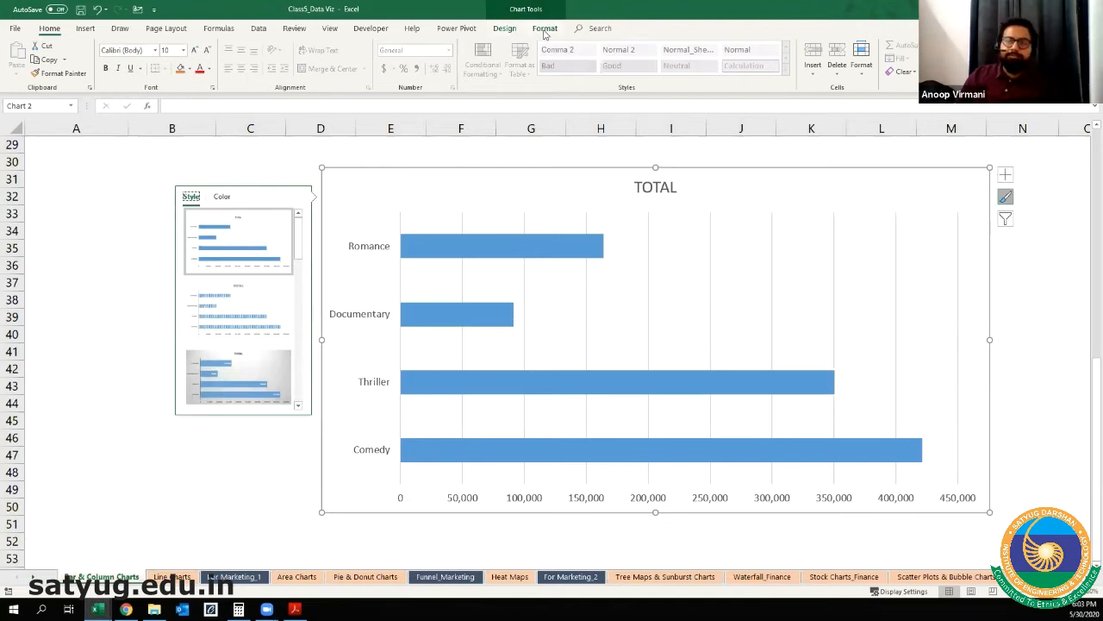
click(538, 33)
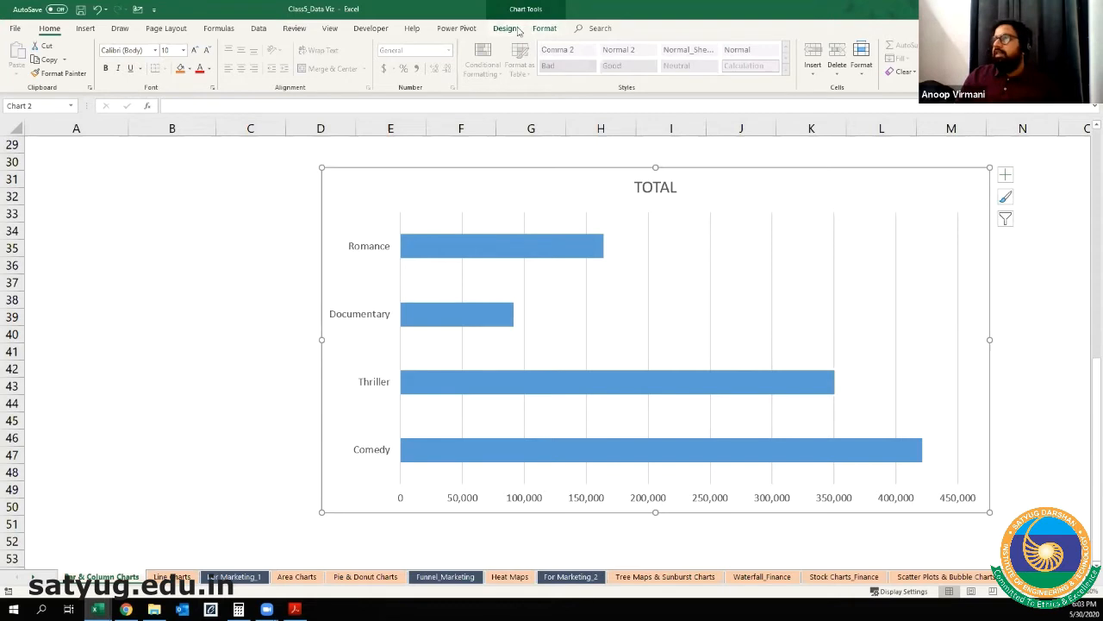
click(504, 29)
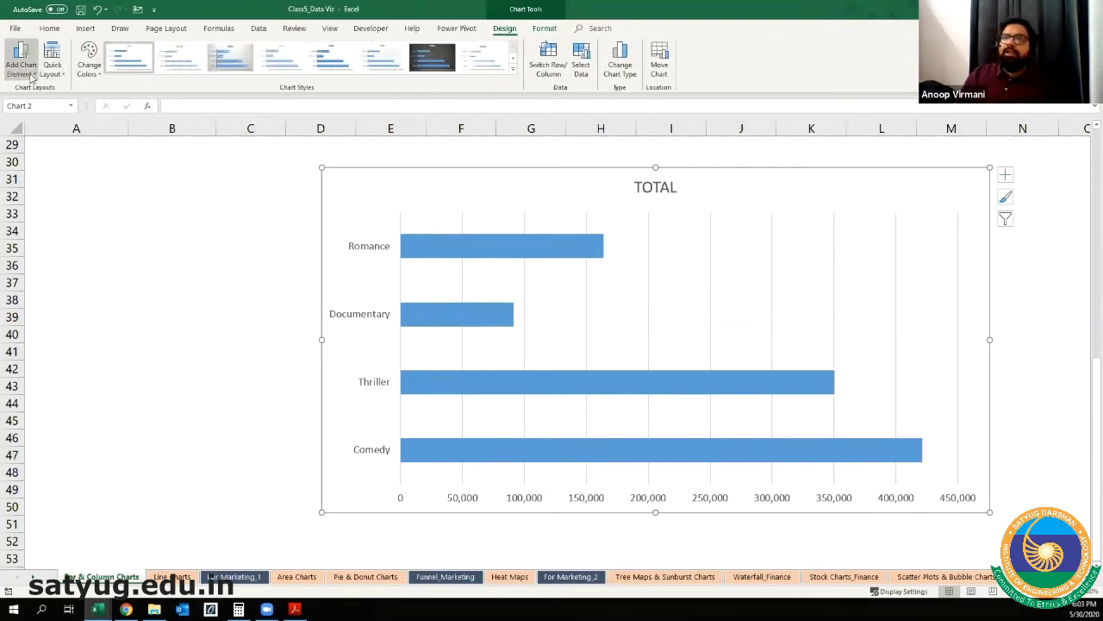
Step: Hide the TOTAL chart's primary vertical axis and show it again
key(ctrl)
key(ctrl)
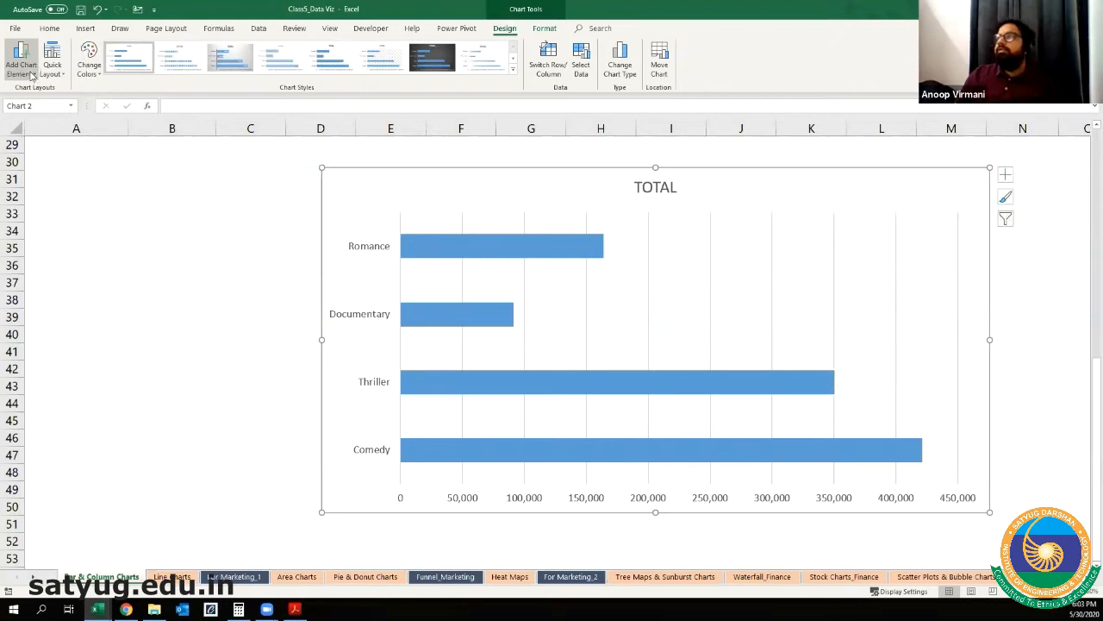
click(31, 75)
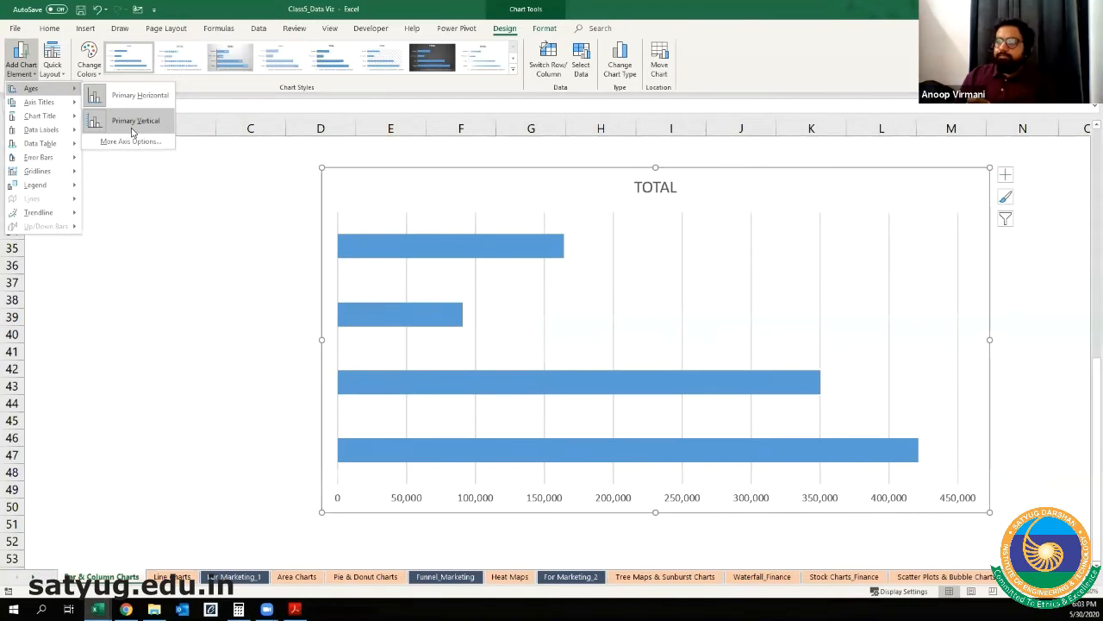
click(133, 126)
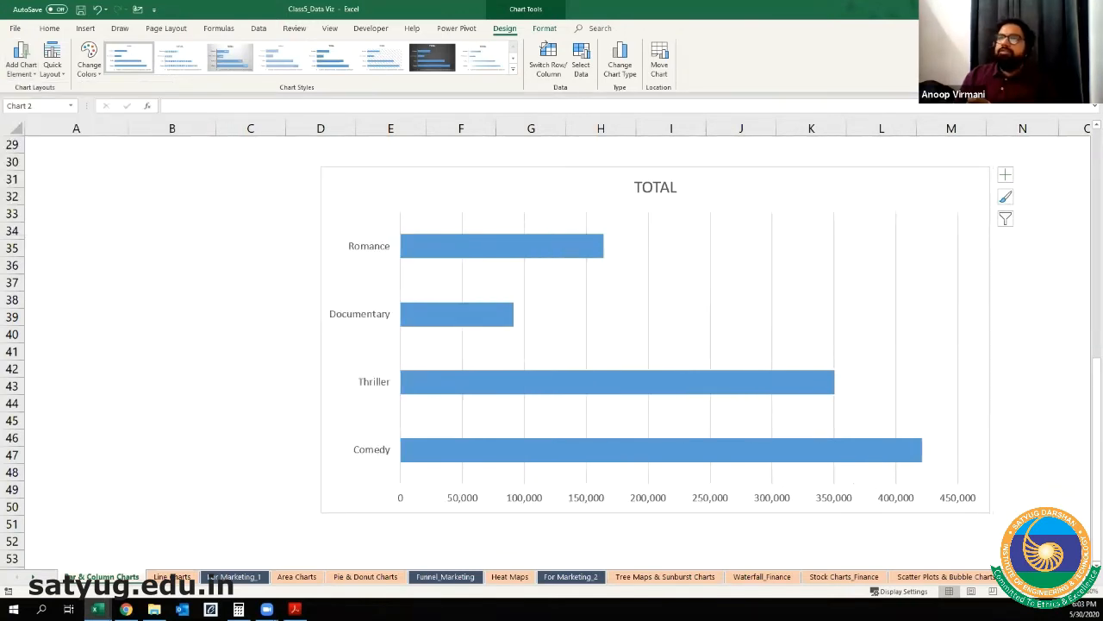
click(20, 67)
mouse_move(31, 88)
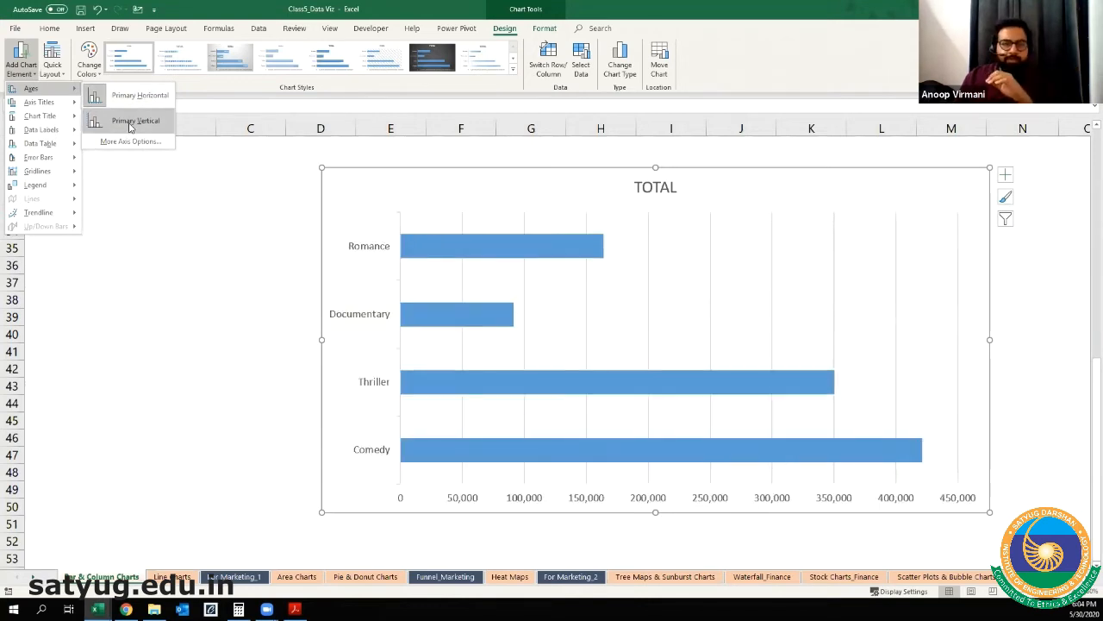
click(129, 127)
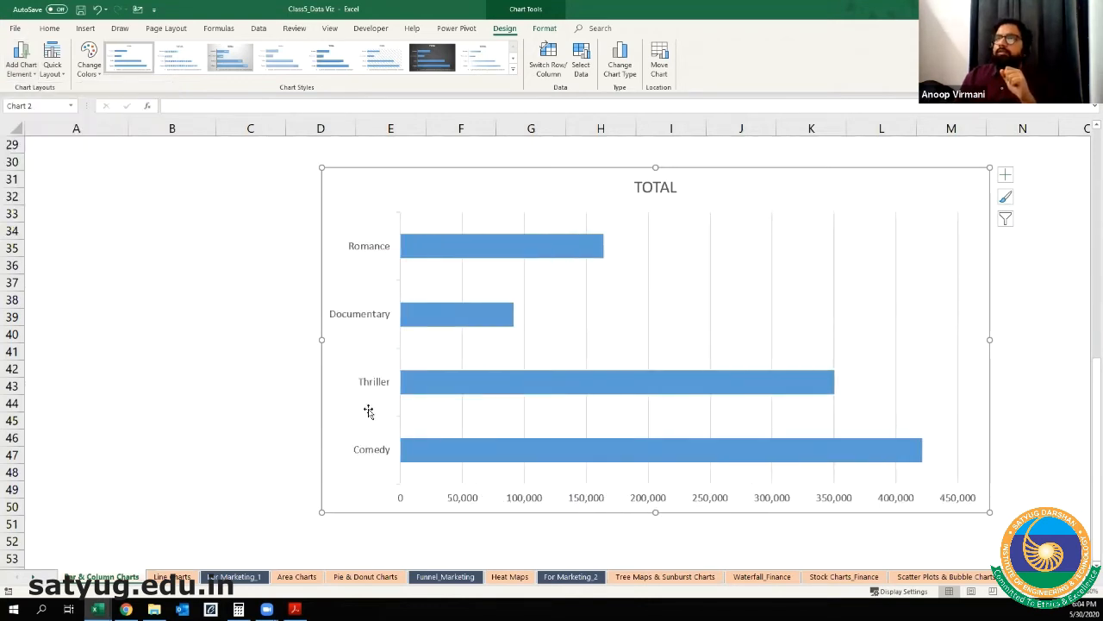
Step: Pick out the chart's genre axis and value axis, and look at the list of chart elements that can be added
click(382, 250)
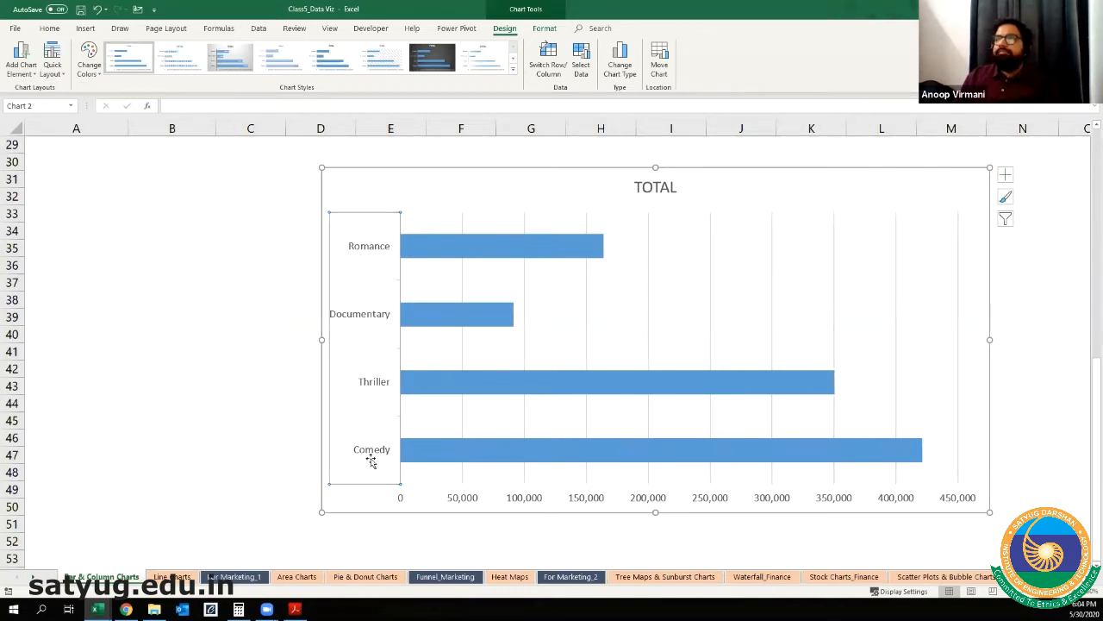
click(537, 500)
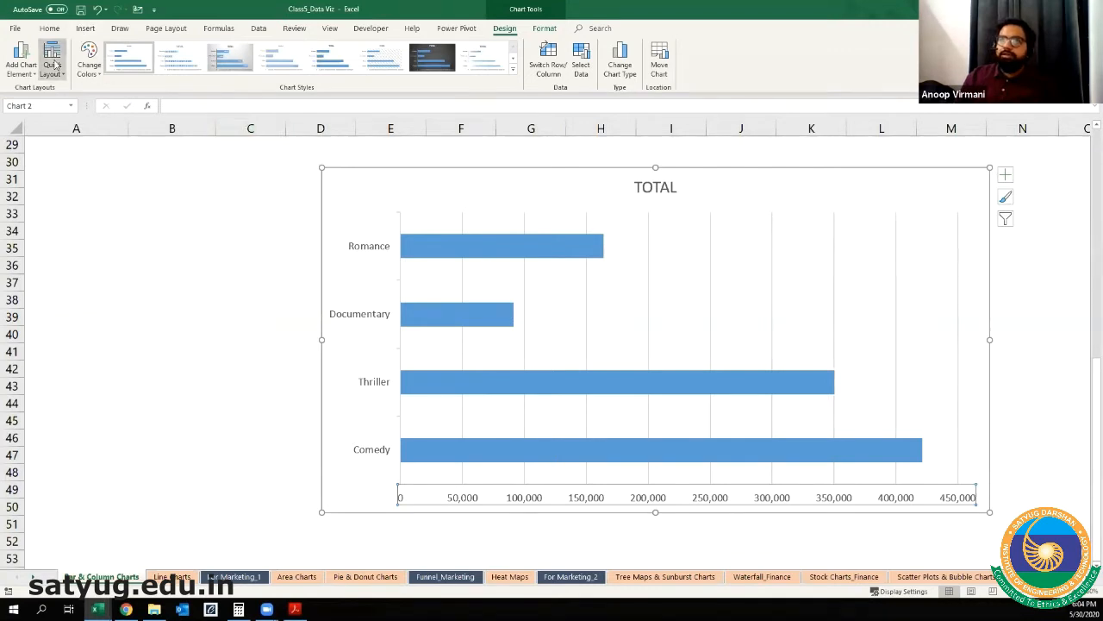
click(52, 67)
click(22, 70)
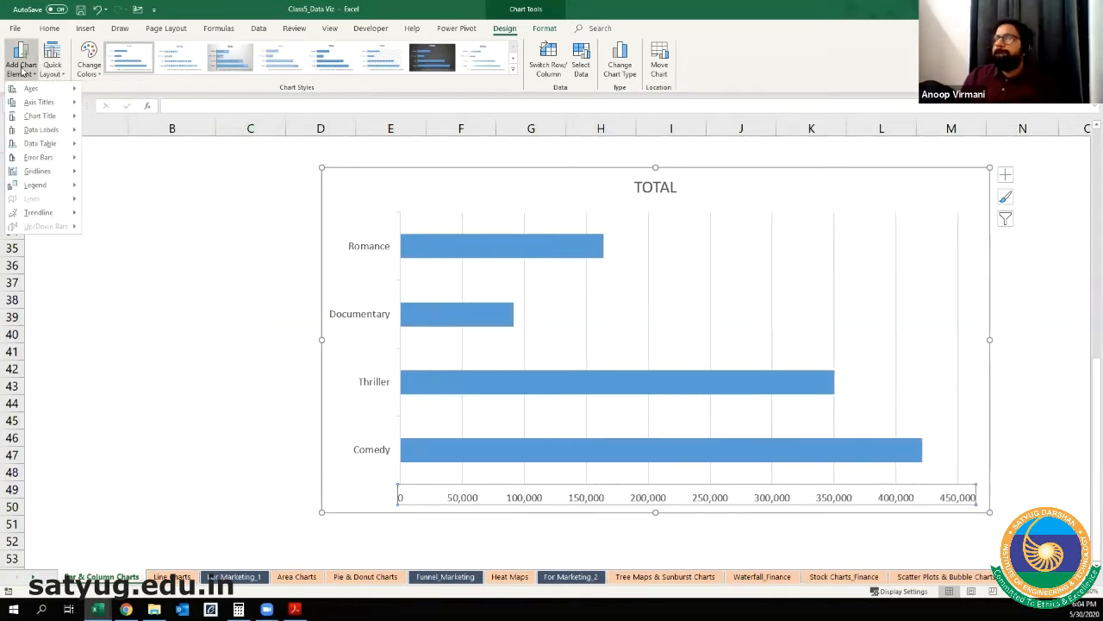
click(20, 67)
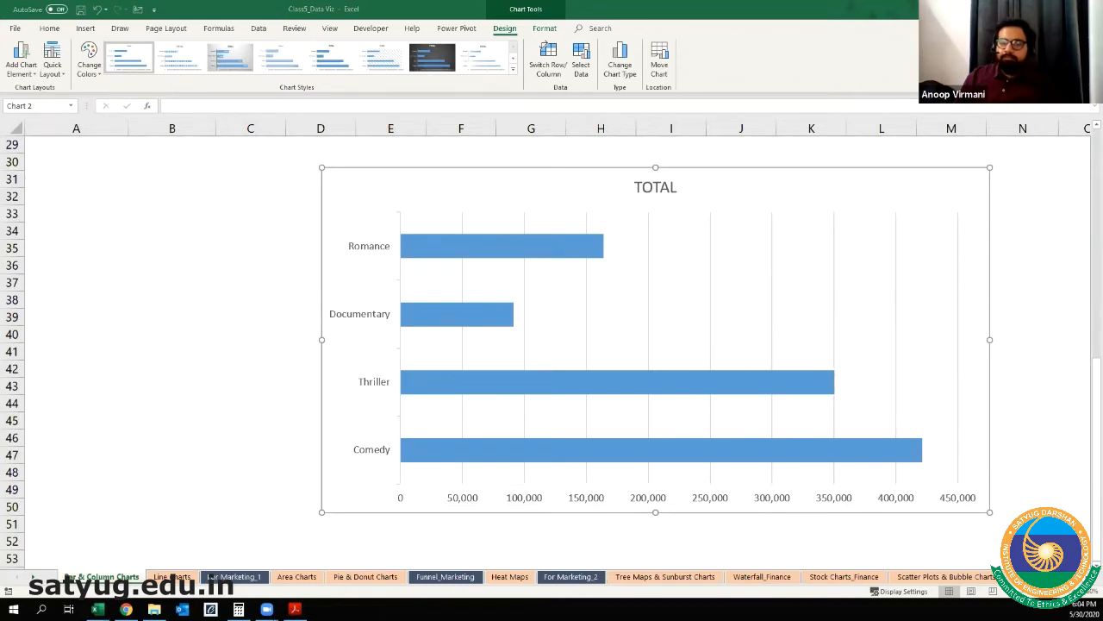
Step: Add a primary horizontal axis title and a primary vertical axis title to the TOTAL chart
click(76, 217)
click(356, 177)
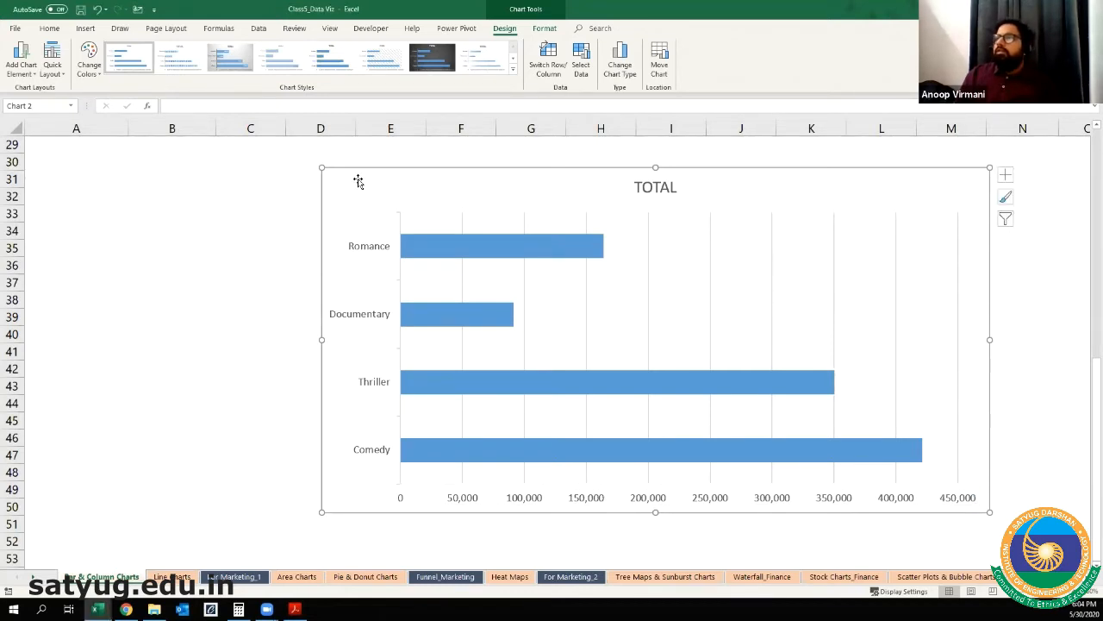
click(21, 69)
mouse_move(40, 104)
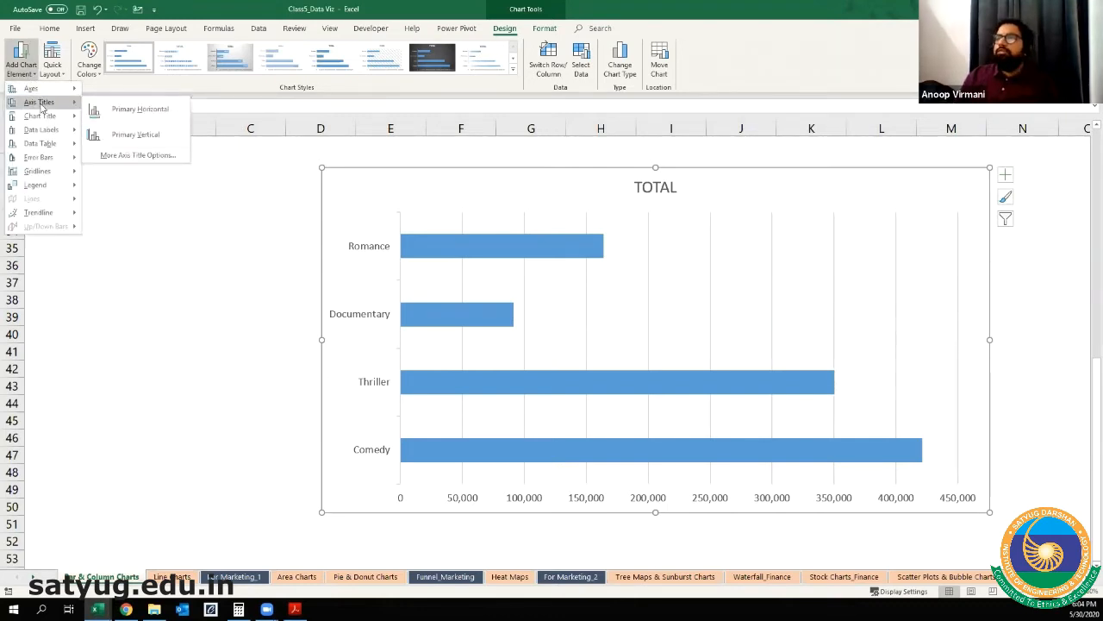
click(110, 109)
click(24, 69)
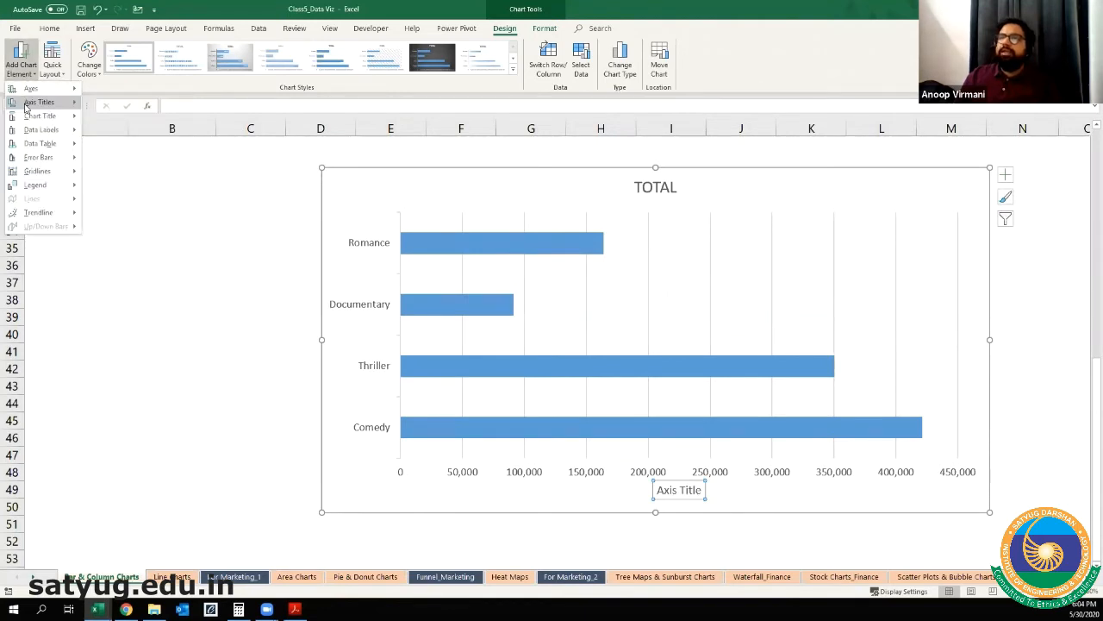
mouse_move(26, 107)
click(126, 139)
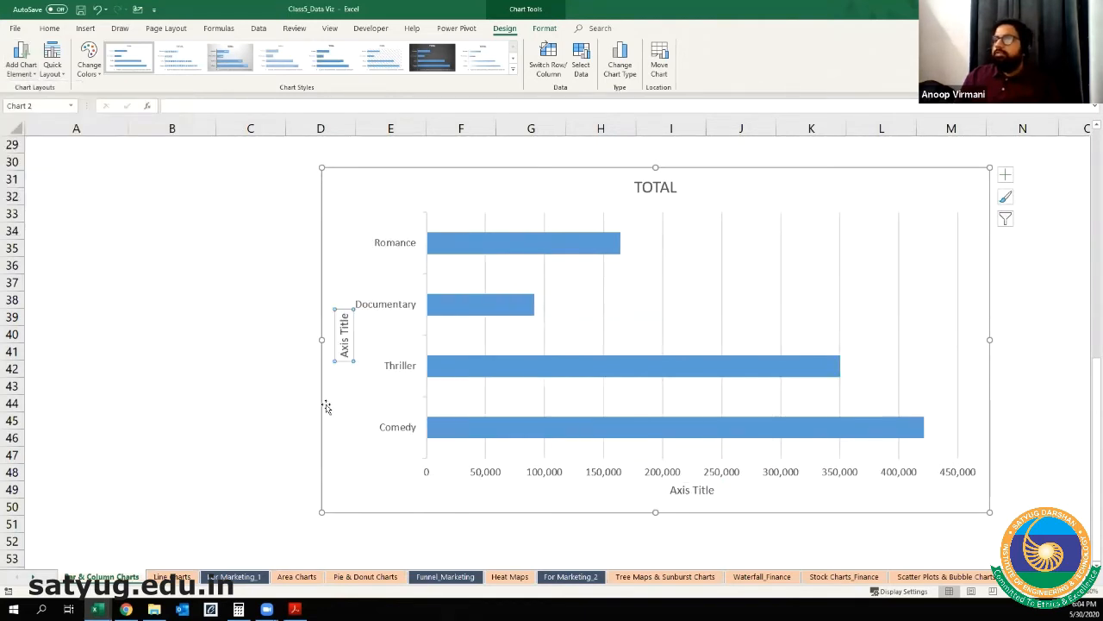
Step: Change the text of the chart's vertical axis title to "Movie"
drag(344, 317, 343, 352)
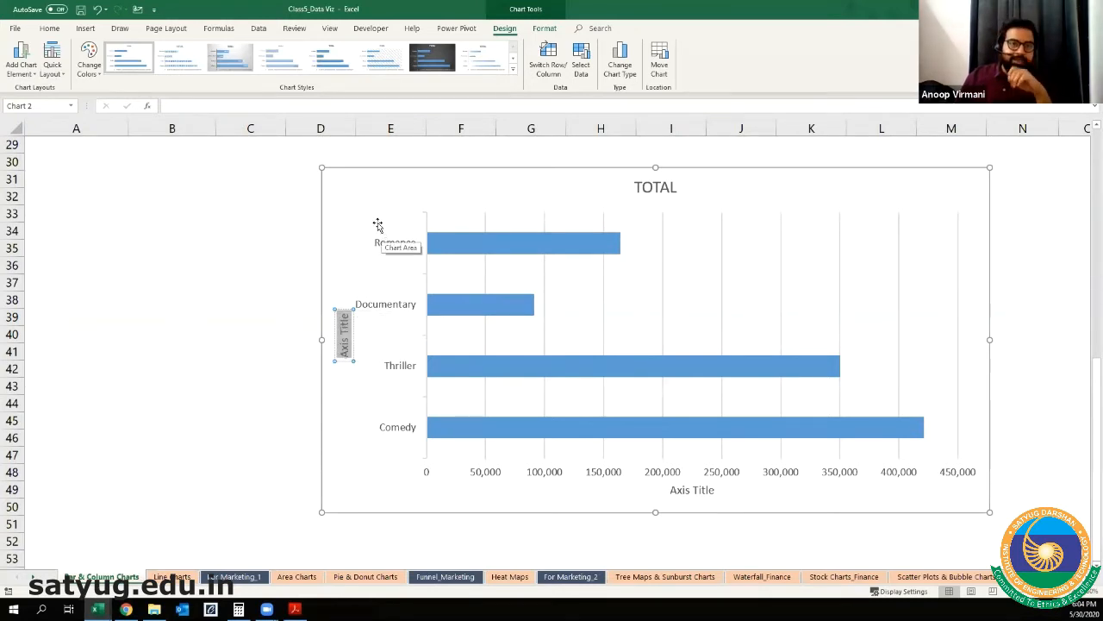
text(Moview)
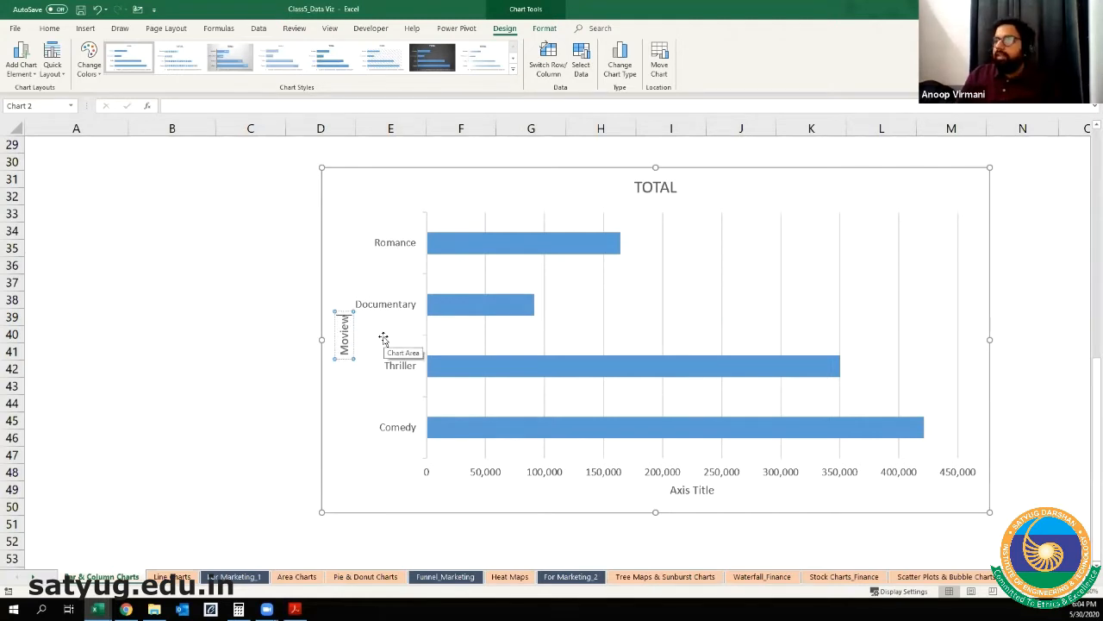
key(BackSpace)
key(BackSpace)
text(e)
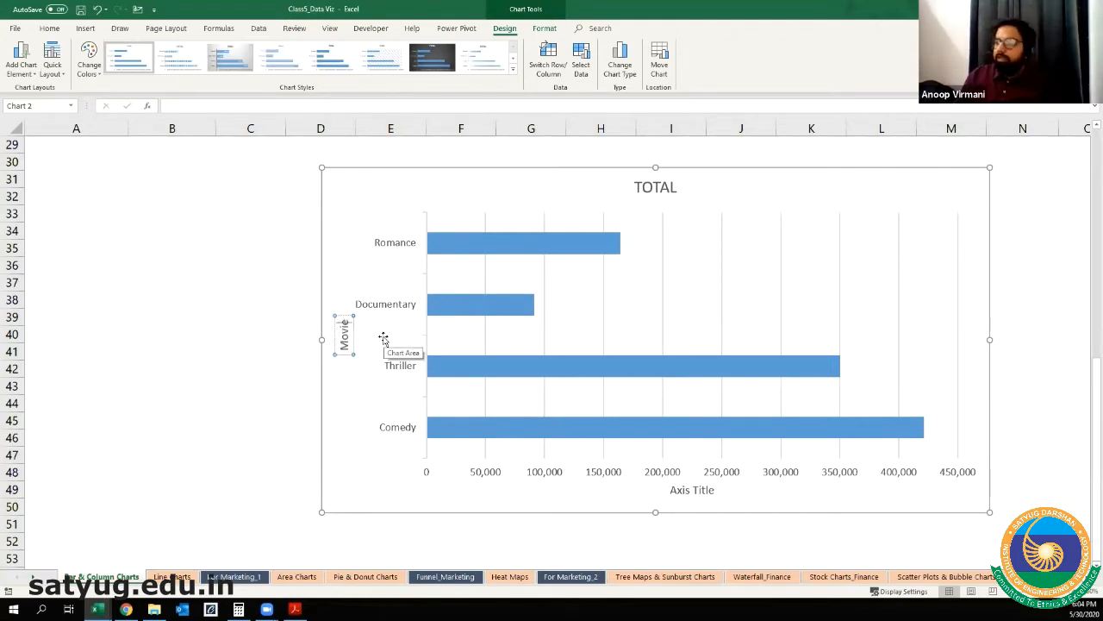
Step: Change the text of the chart's horizontal axis title to "Sales" and deselect it
click(693, 491)
triple_click(693, 488)
text(Sales)
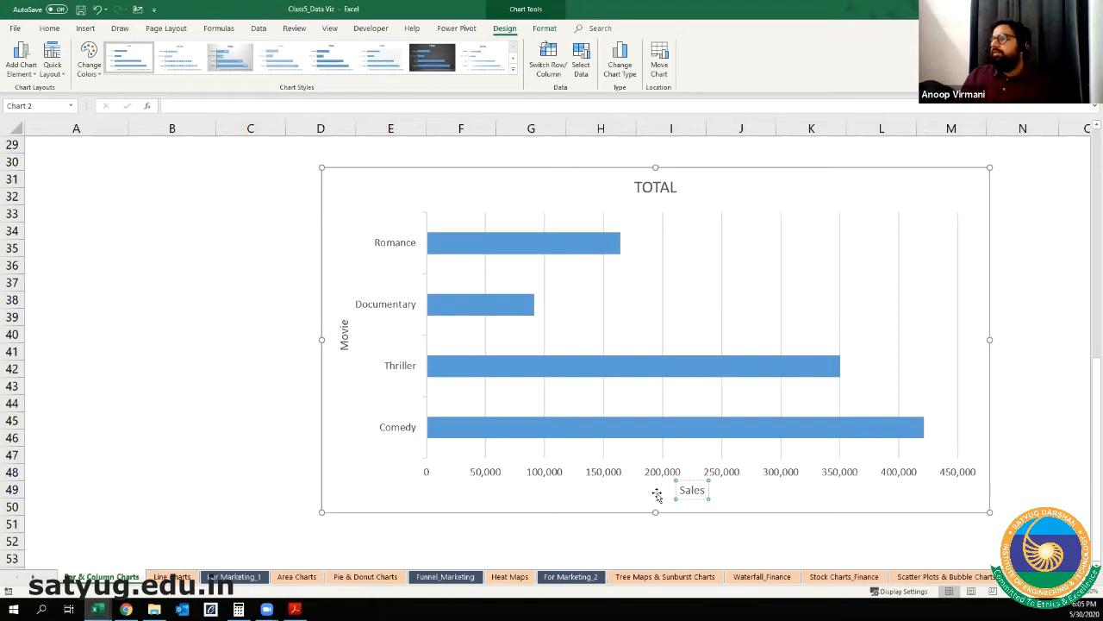
click(429, 500)
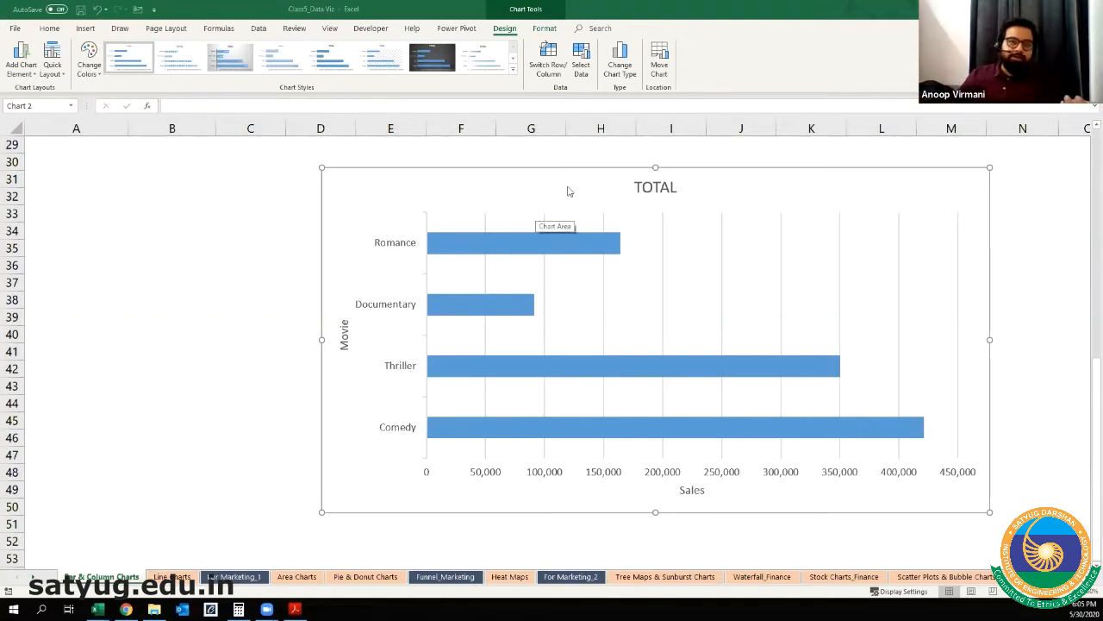
Step: Rename the chart title from TOTAL to "Total Sales by Movie Genre" and deselect it
click(655, 187)
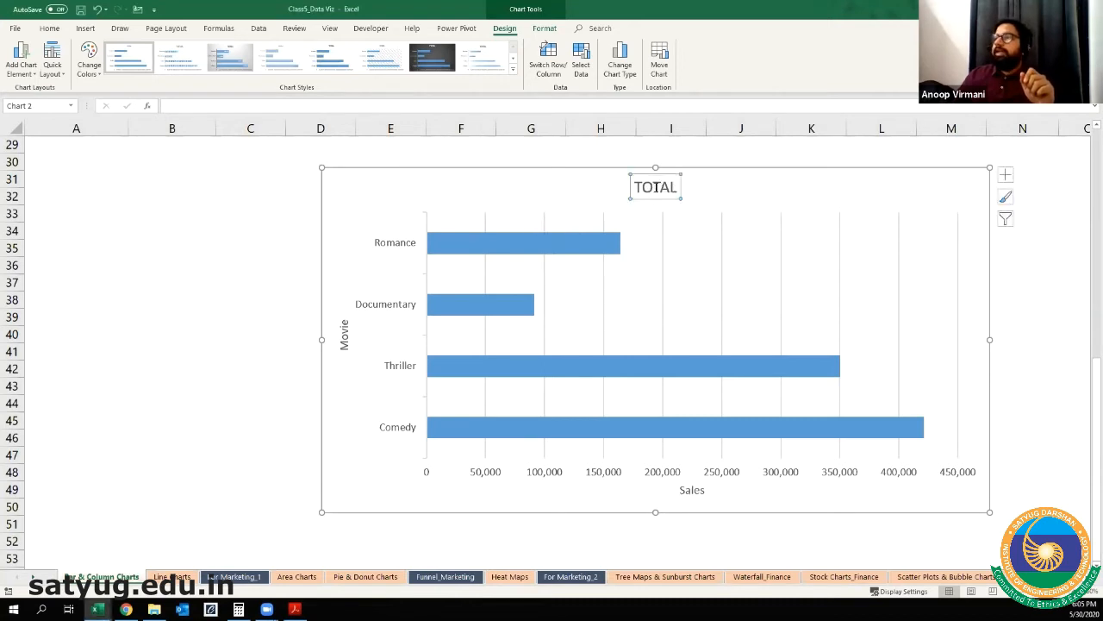
double_click(655, 187)
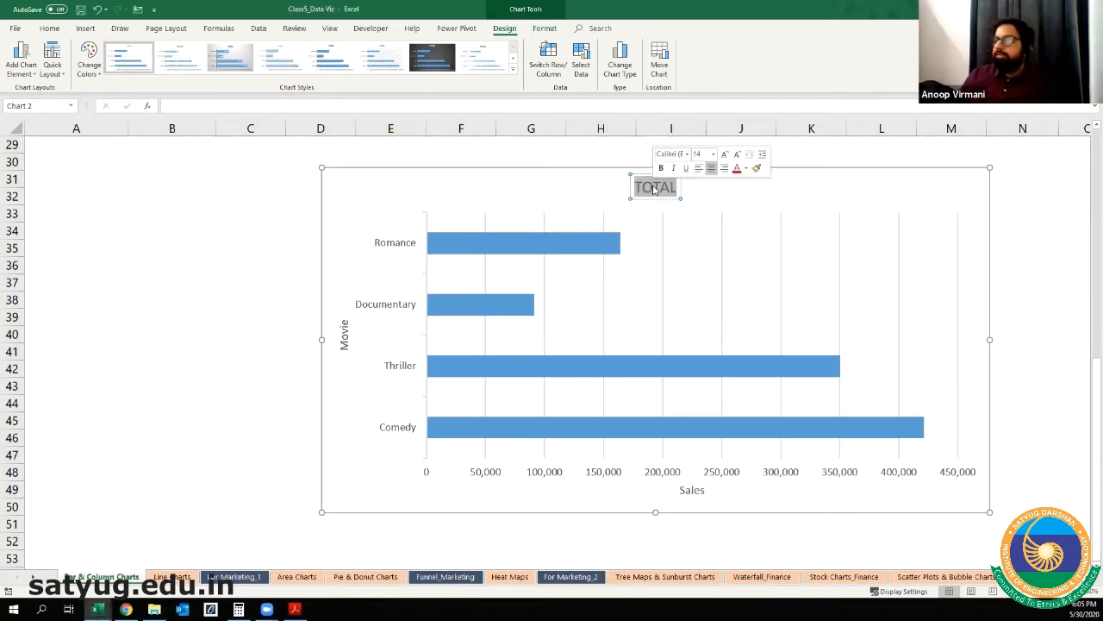
click(653, 191)
double_click(653, 190)
text(Total Sa)
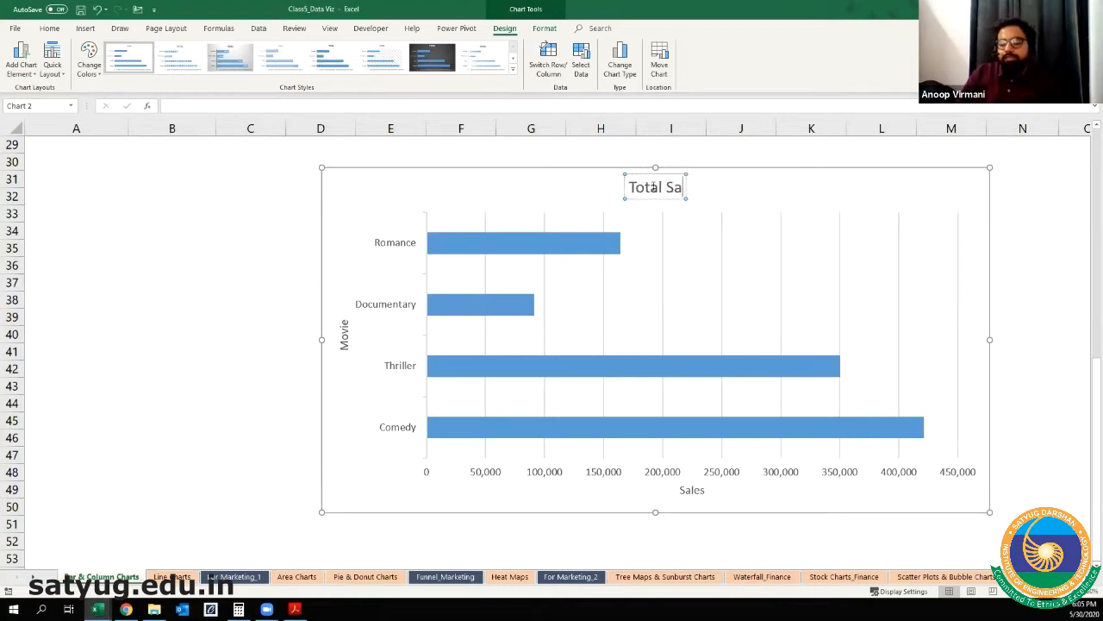
text(les by)
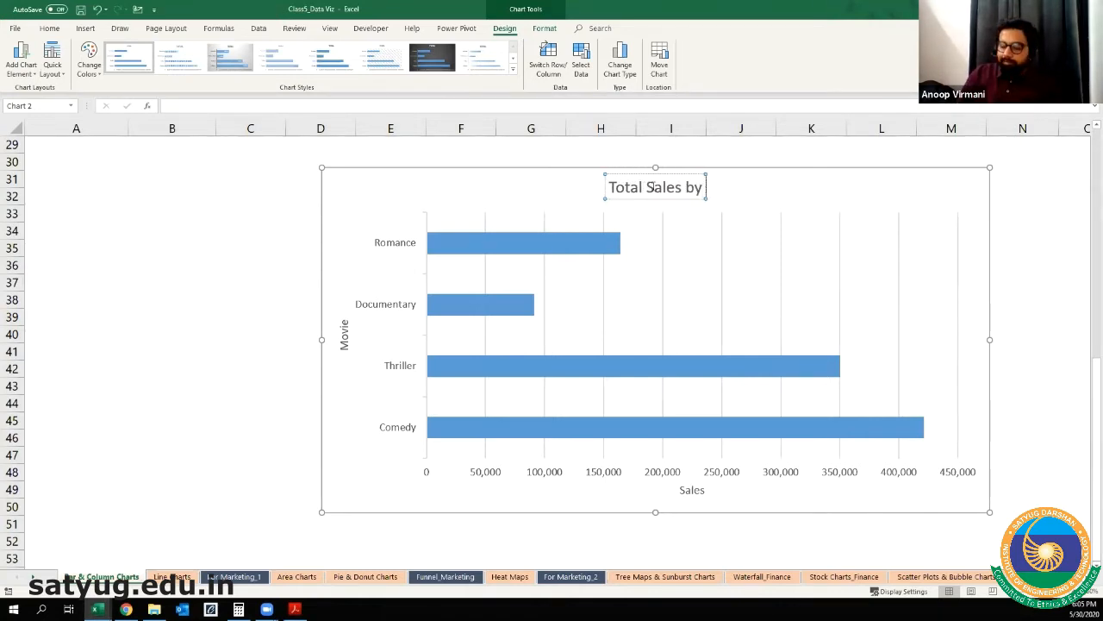
text( Movie)
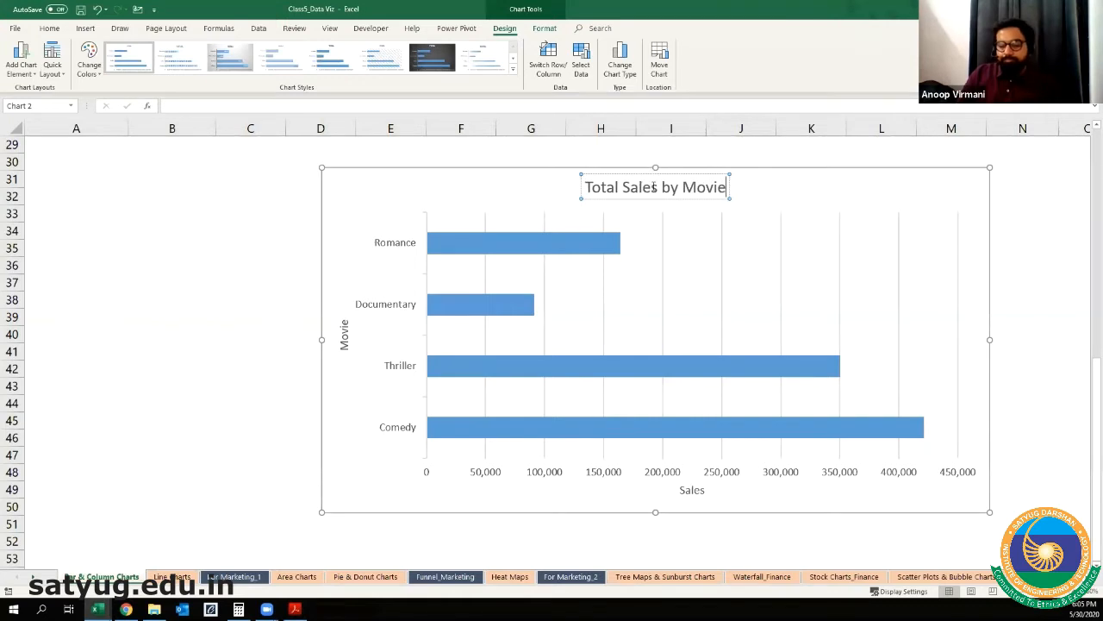
text( Genre)
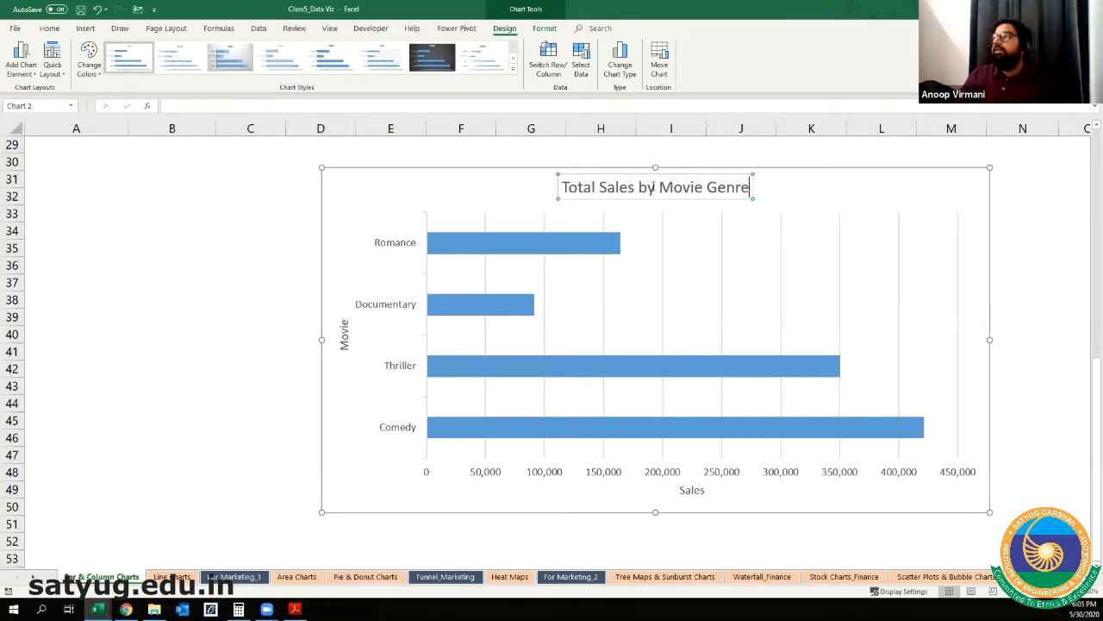
click(247, 298)
click(655, 197)
click(377, 440)
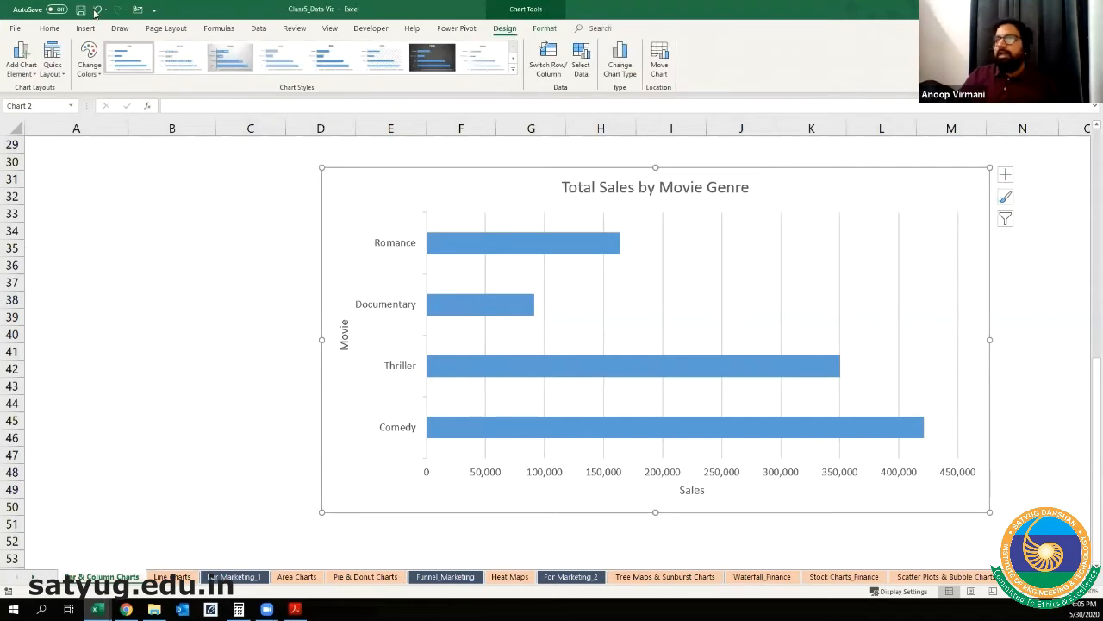
Step: Add data labels to the bars of the Total Sales by Movie Genre chart in the Center position
click(23, 64)
mouse_move(35, 135)
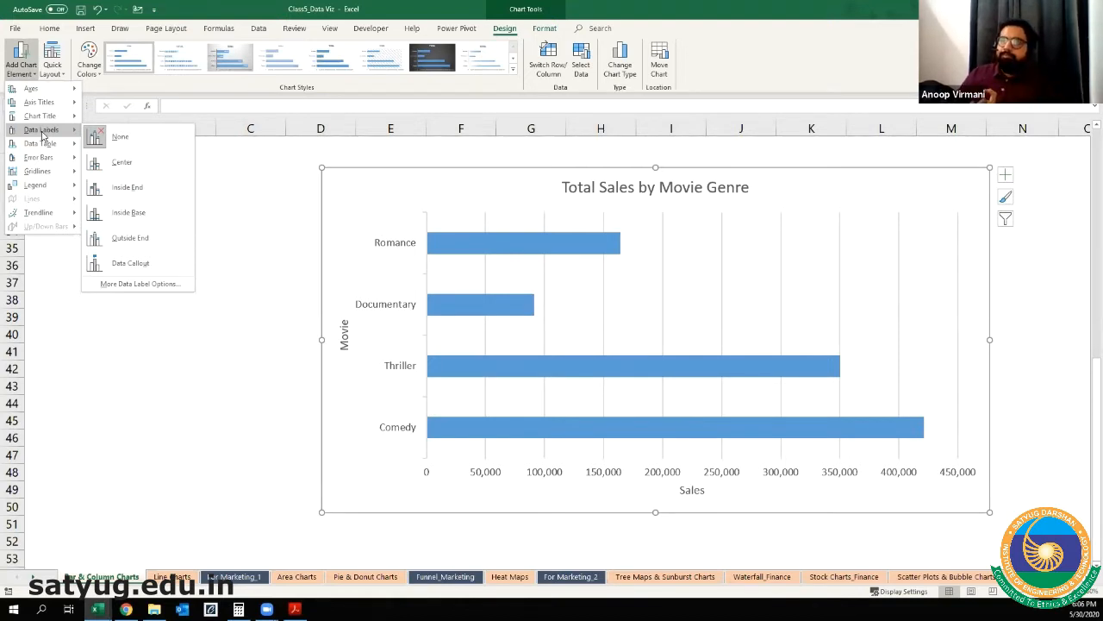
click(122, 162)
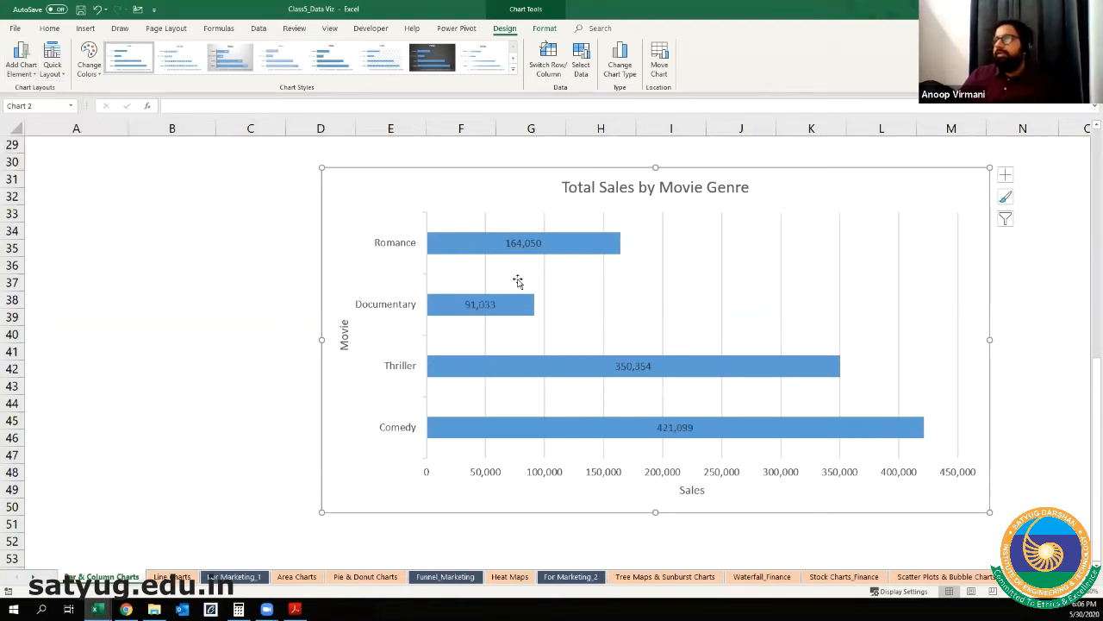
Step: Enlarge the centered data labels to font size 11 and color their text white
click(50, 30)
click(196, 50)
click(196, 50)
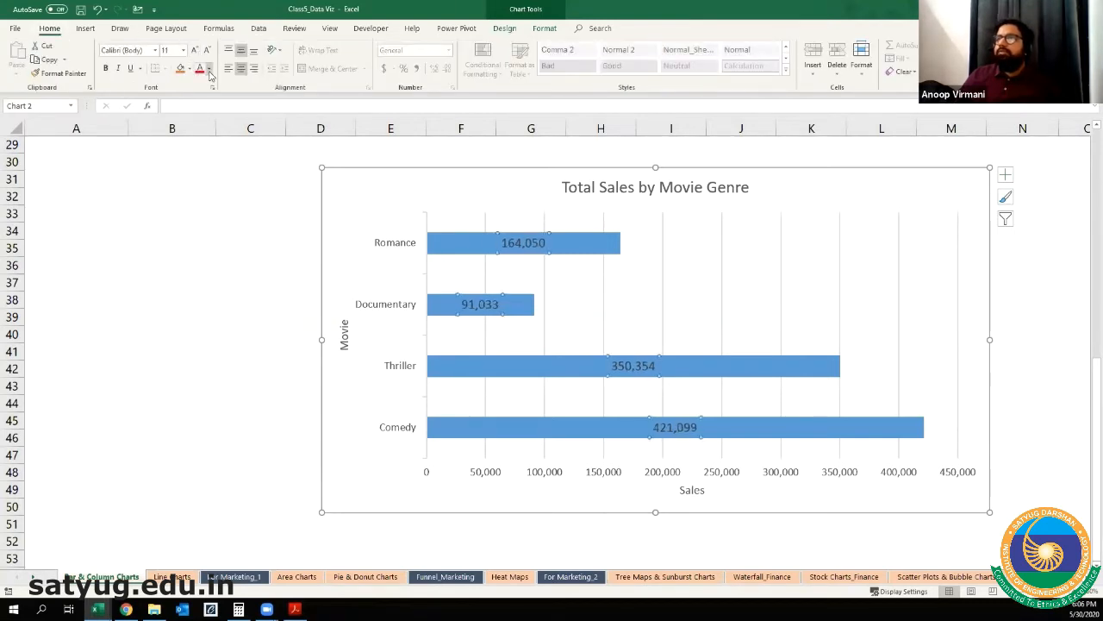
click(209, 72)
click(202, 111)
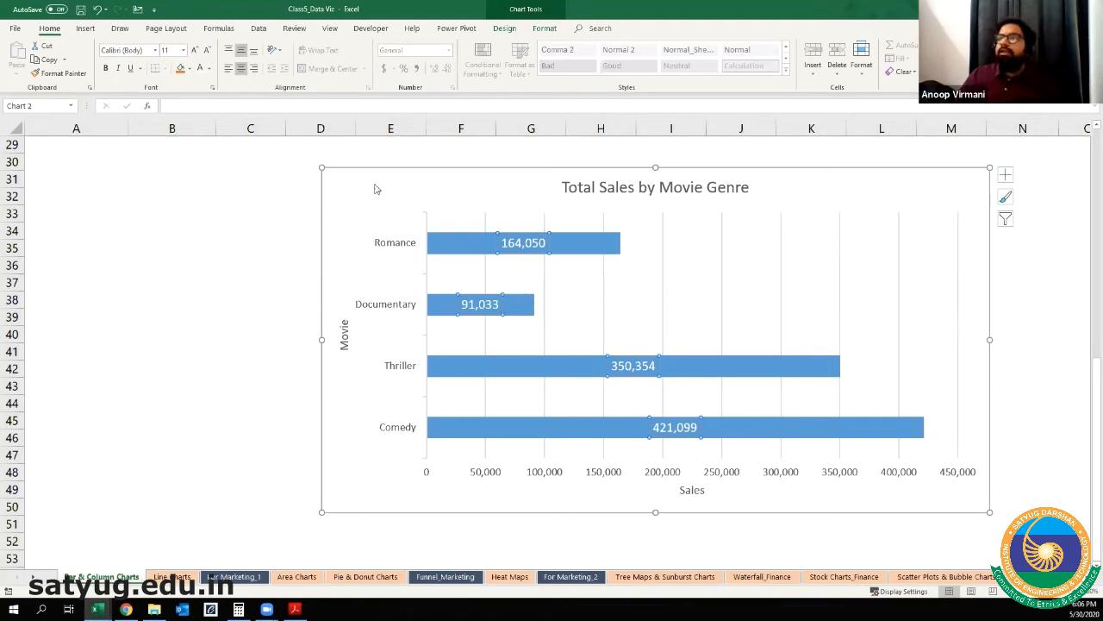
Step: Change the position of the chart's data labels to Outside End
click(504, 28)
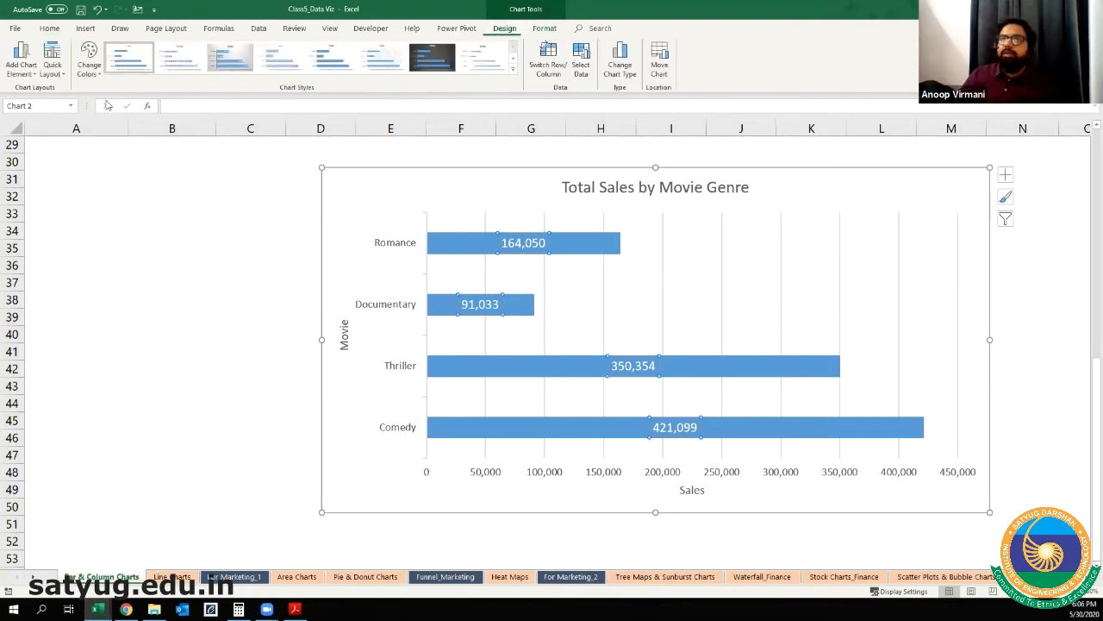
click(22, 69)
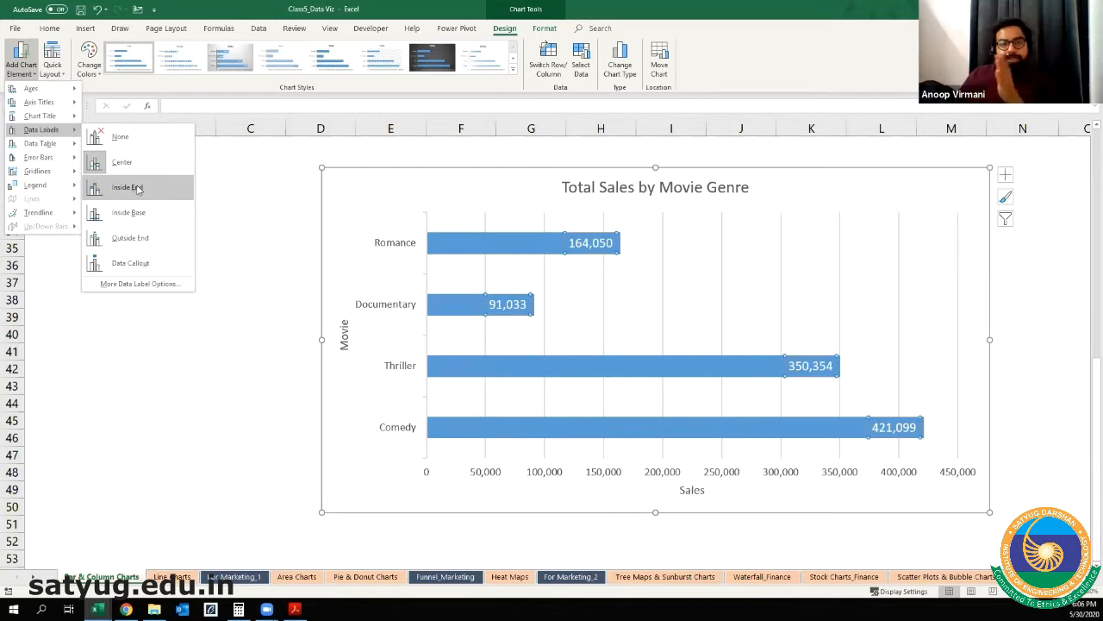
click(131, 238)
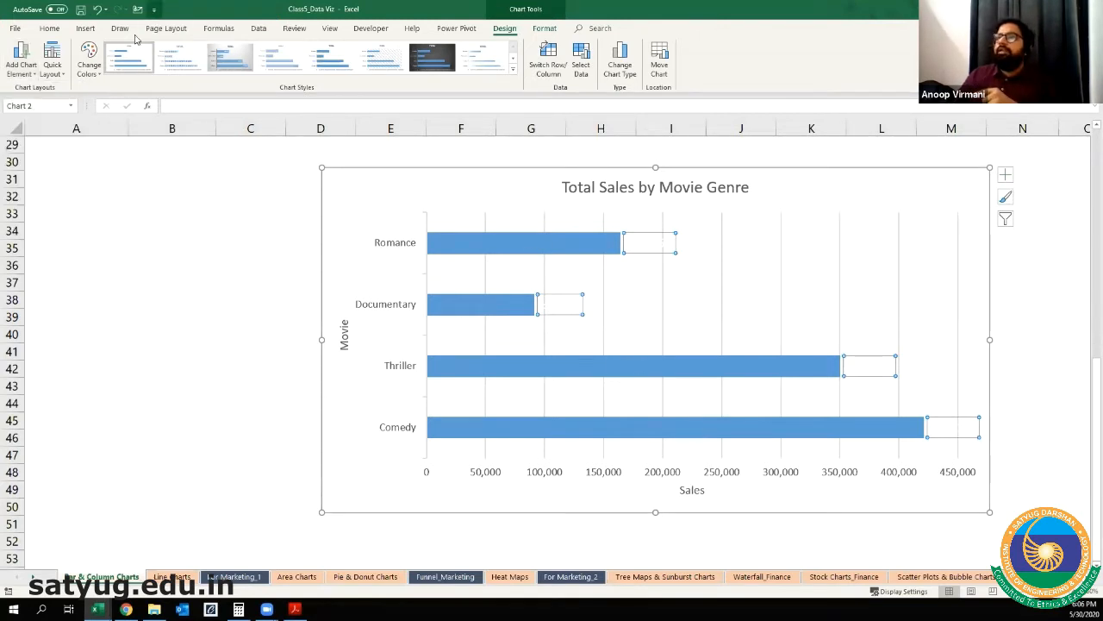
Step: Color the text of the Outside End data labels dark orange and deselect them
click(49, 27)
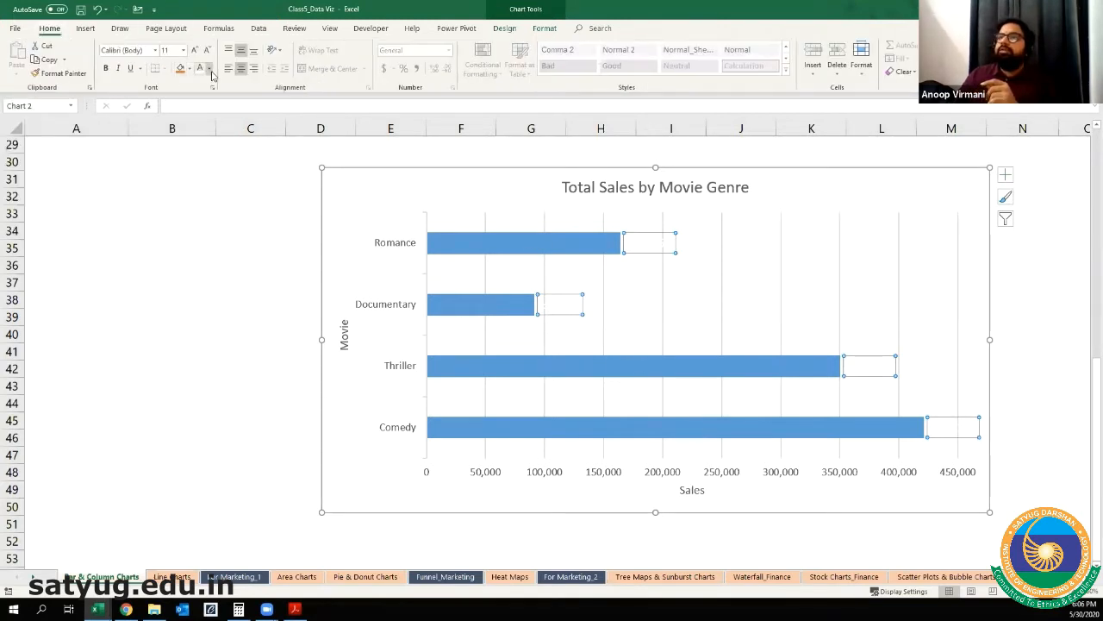
click(209, 69)
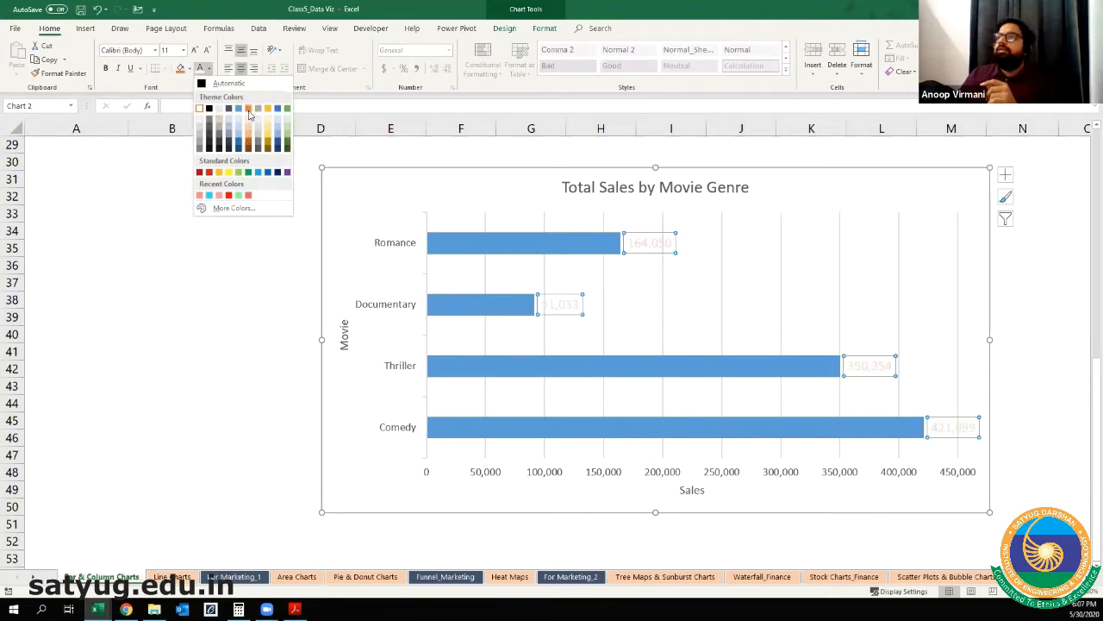
click(249, 141)
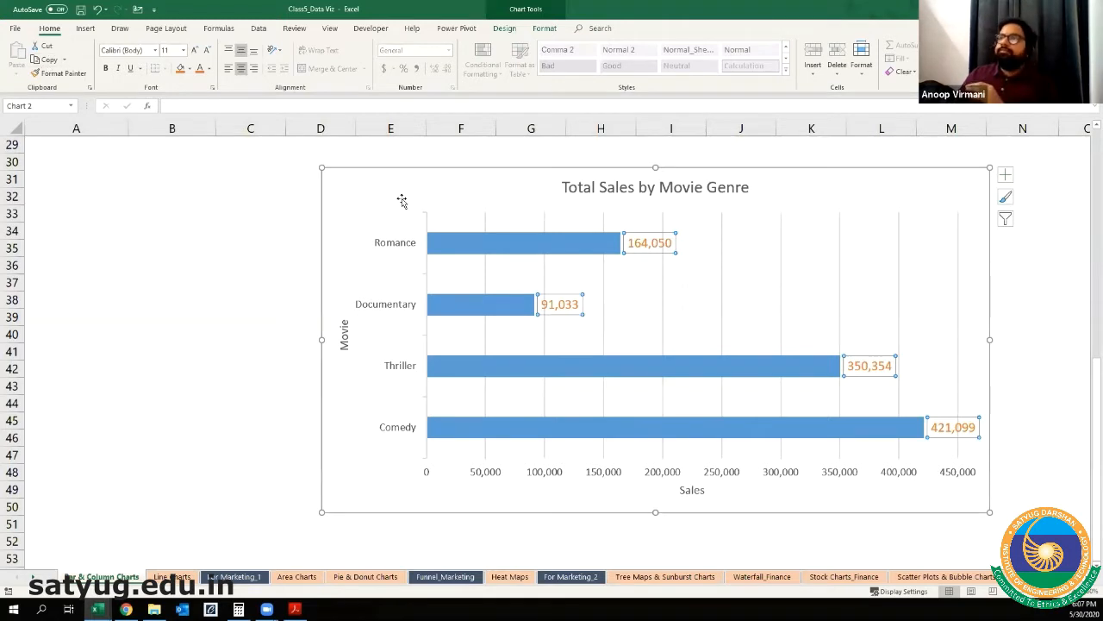
click(426, 172)
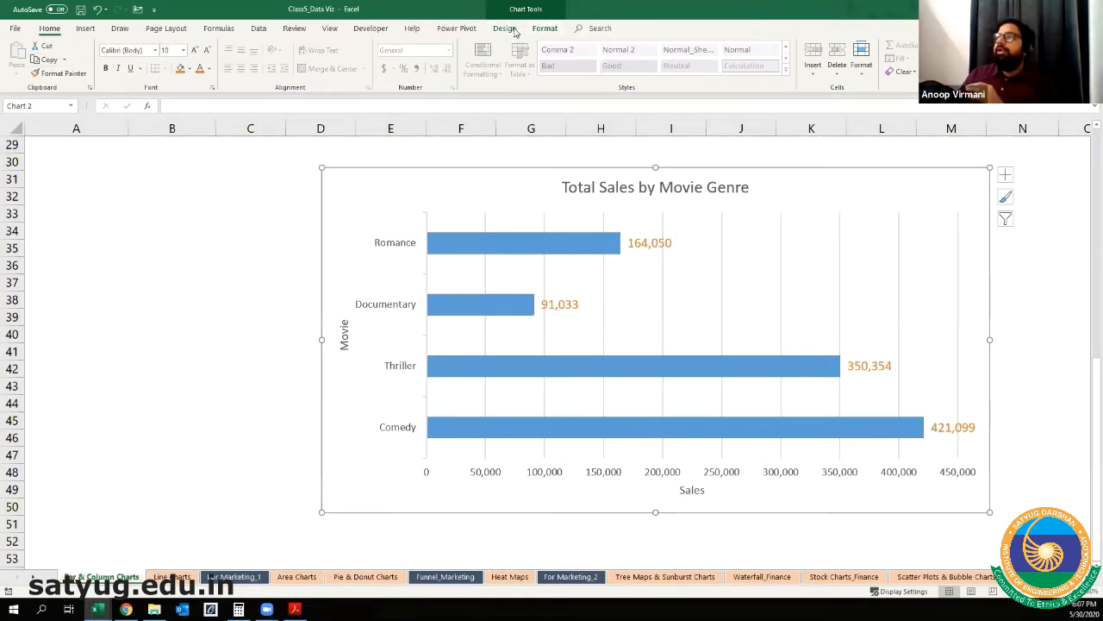
Step: Change the position of the chart's data labels to Inside End
click(545, 30)
click(504, 28)
click(11, 74)
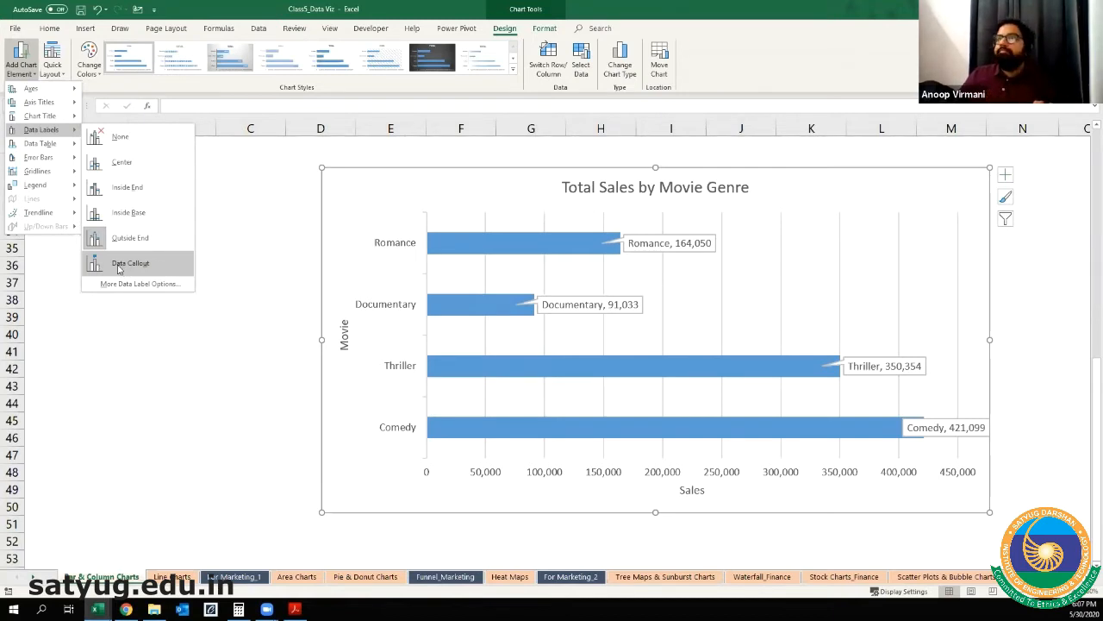
click(133, 190)
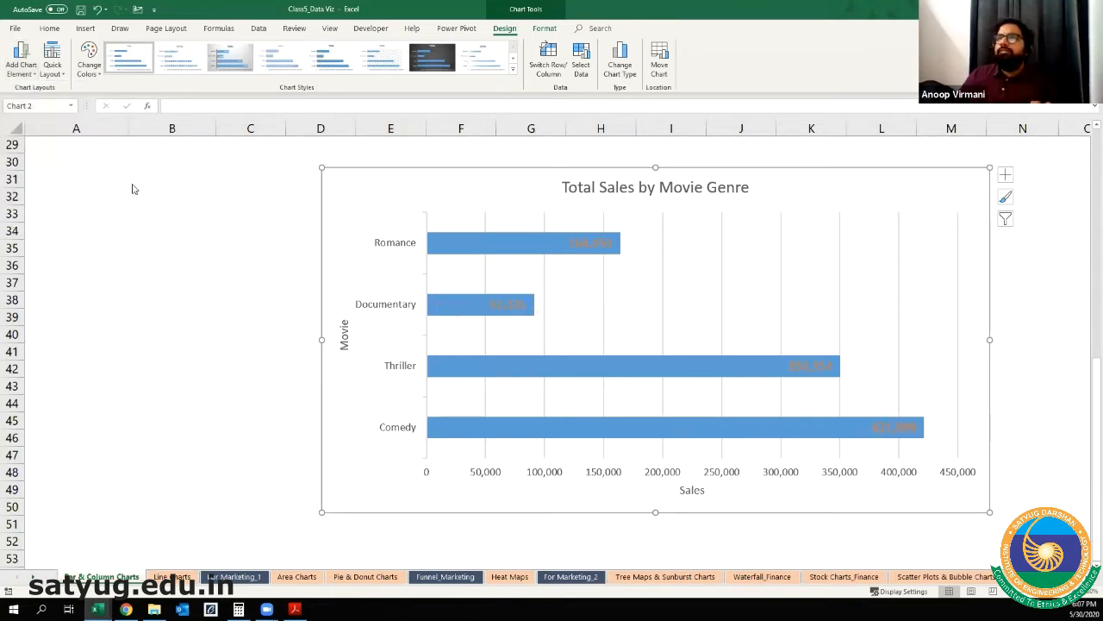
Step: Try white as the font color with the whole chart selected, and undo the color change
click(49, 27)
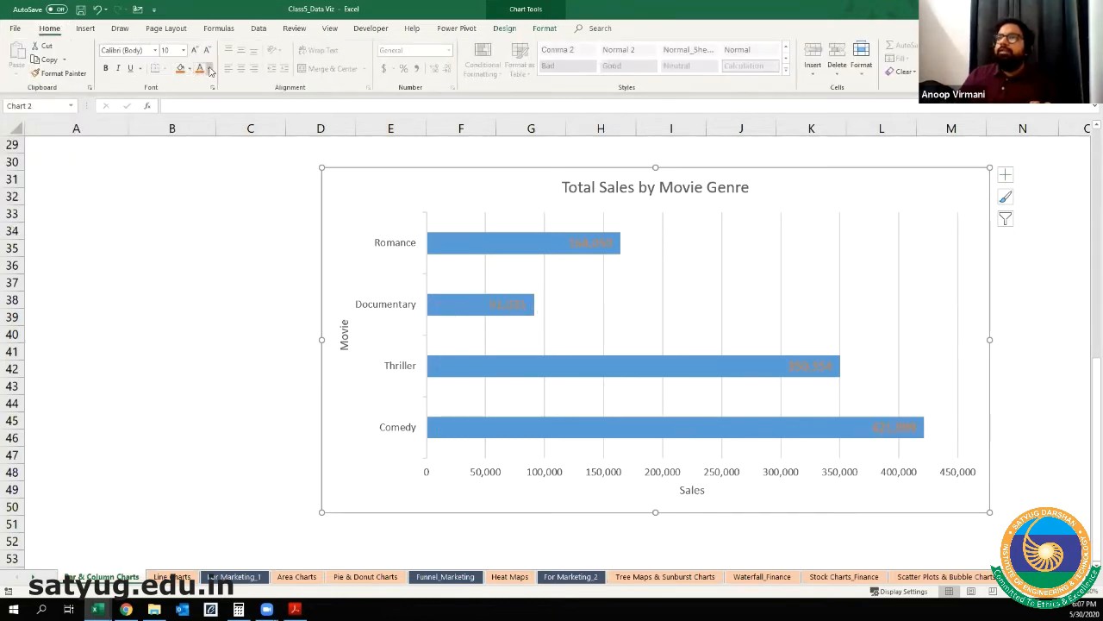
click(208, 69)
click(198, 109)
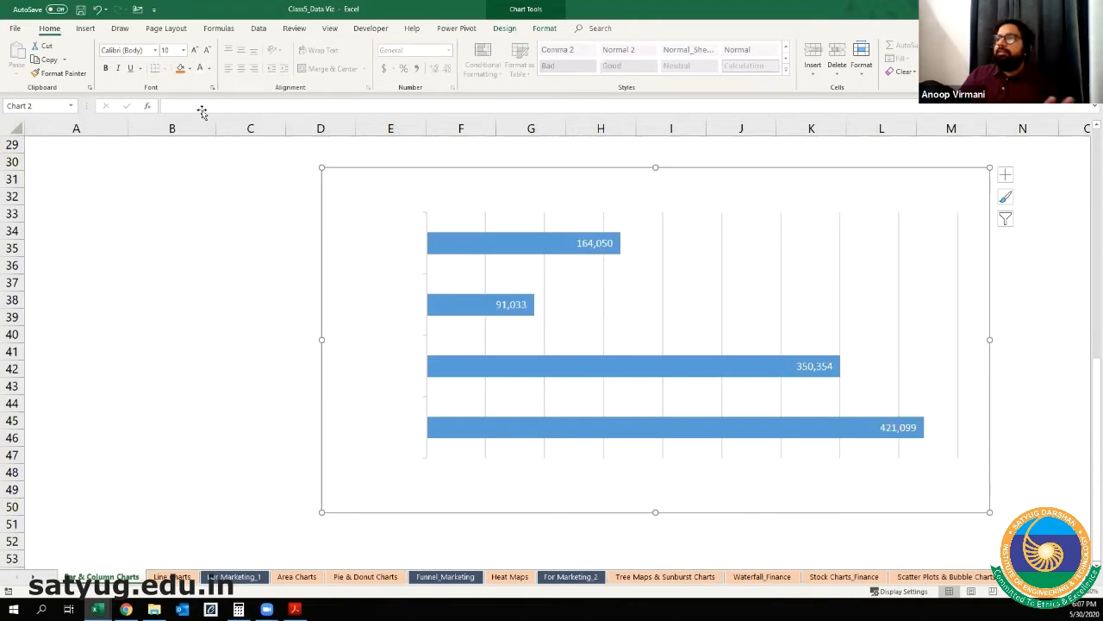
click(597, 244)
click(140, 312)
click(372, 176)
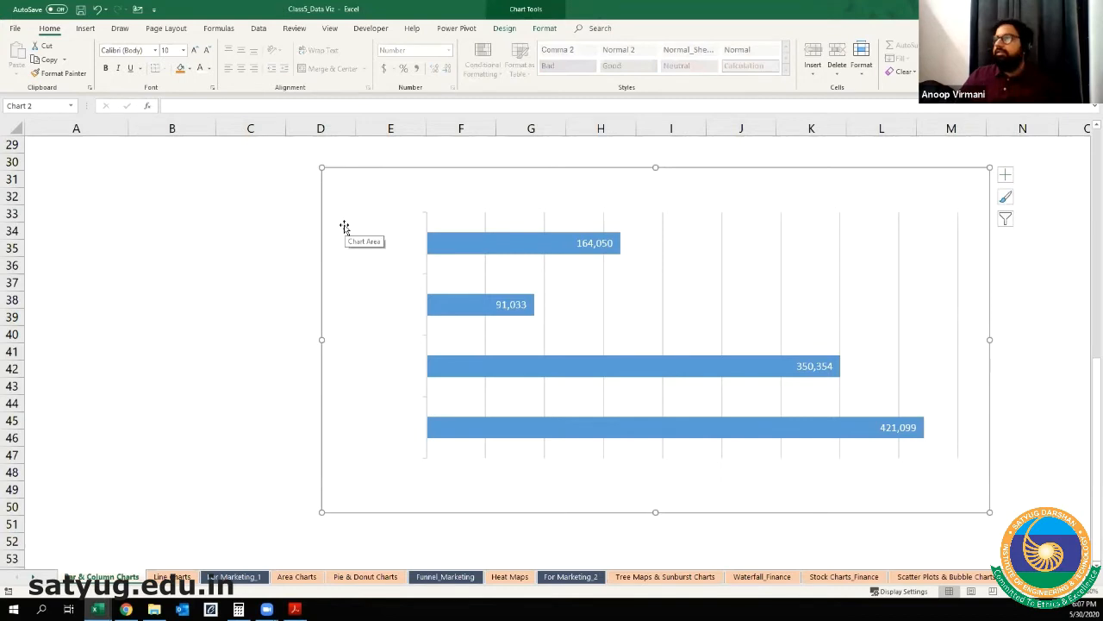
key(ctrl+z)
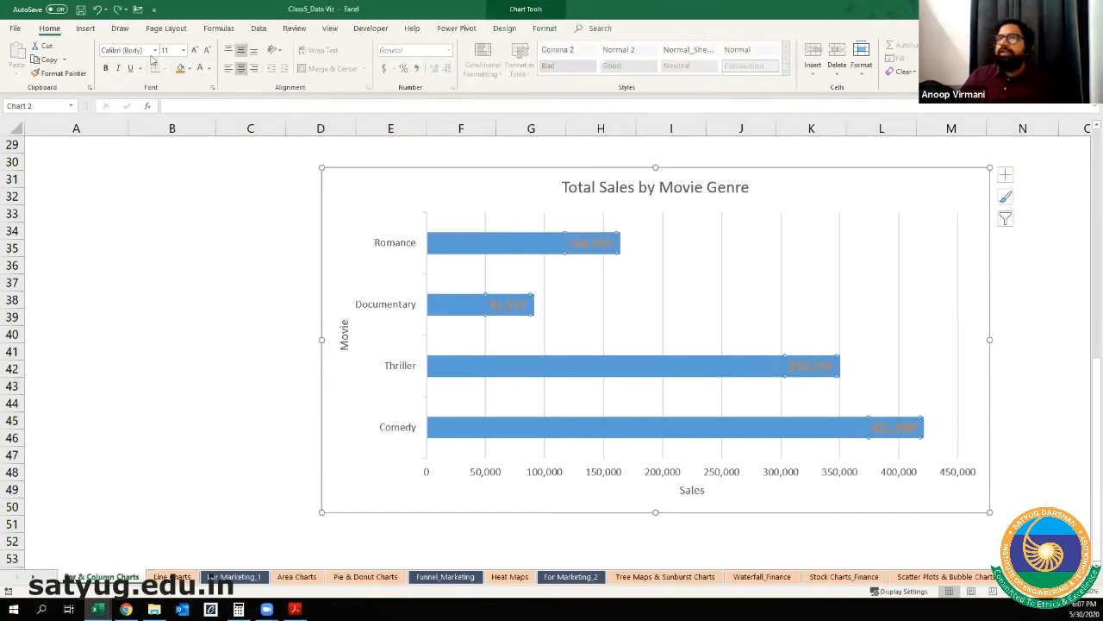
Step: Color only the Inside End data labels white and increase their font size to 12
click(200, 69)
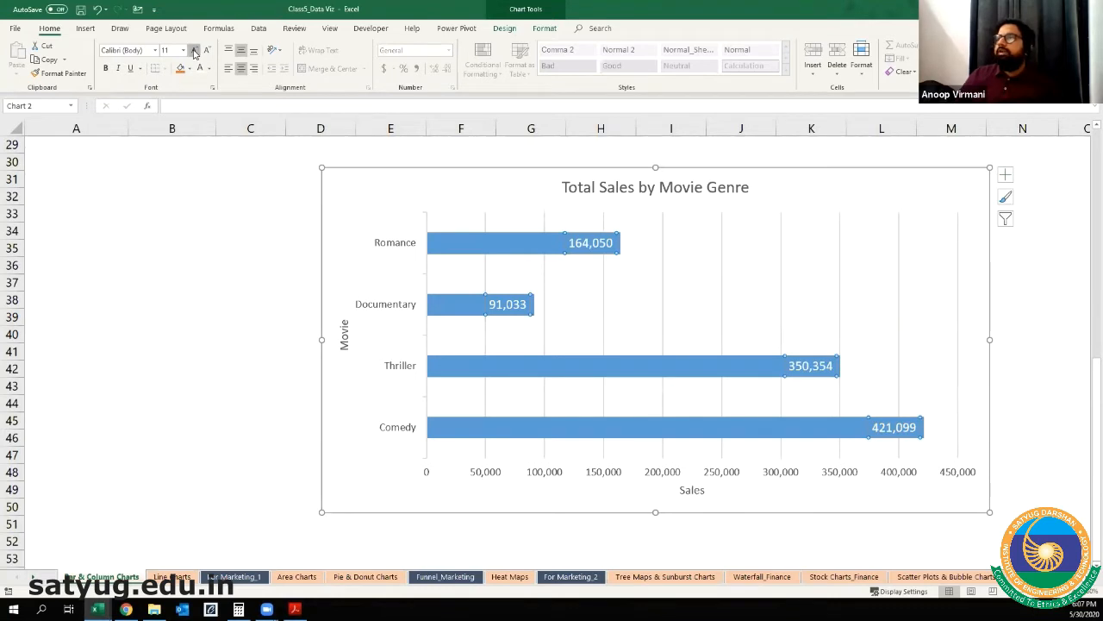
click(194, 50)
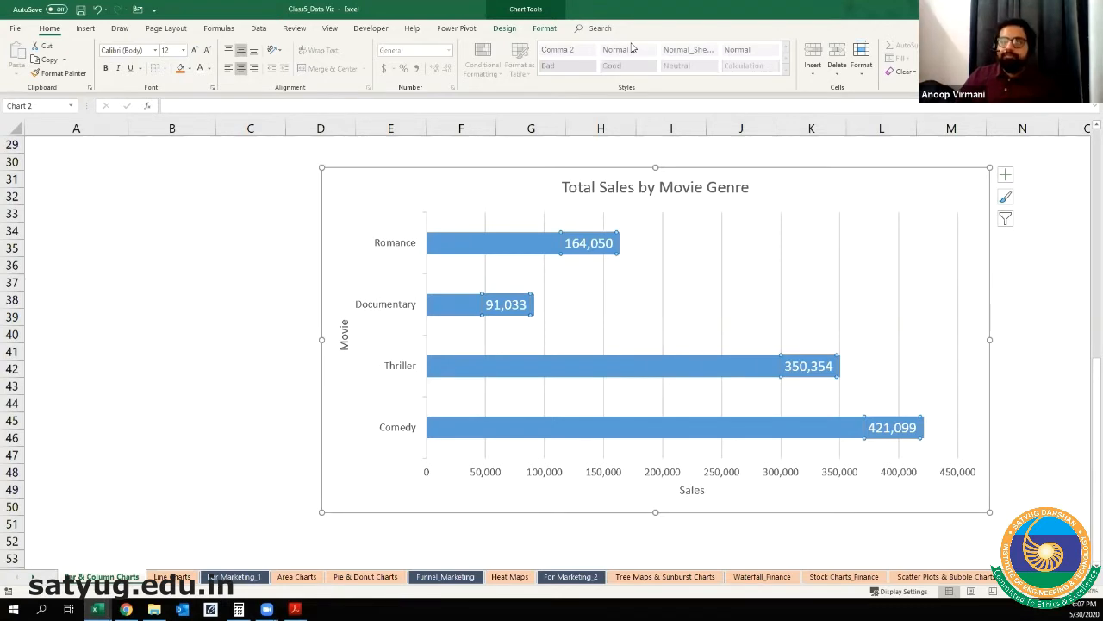
Step: Add a data table with legend keys below the Total Sales by Movie Genre chart
click(57, 157)
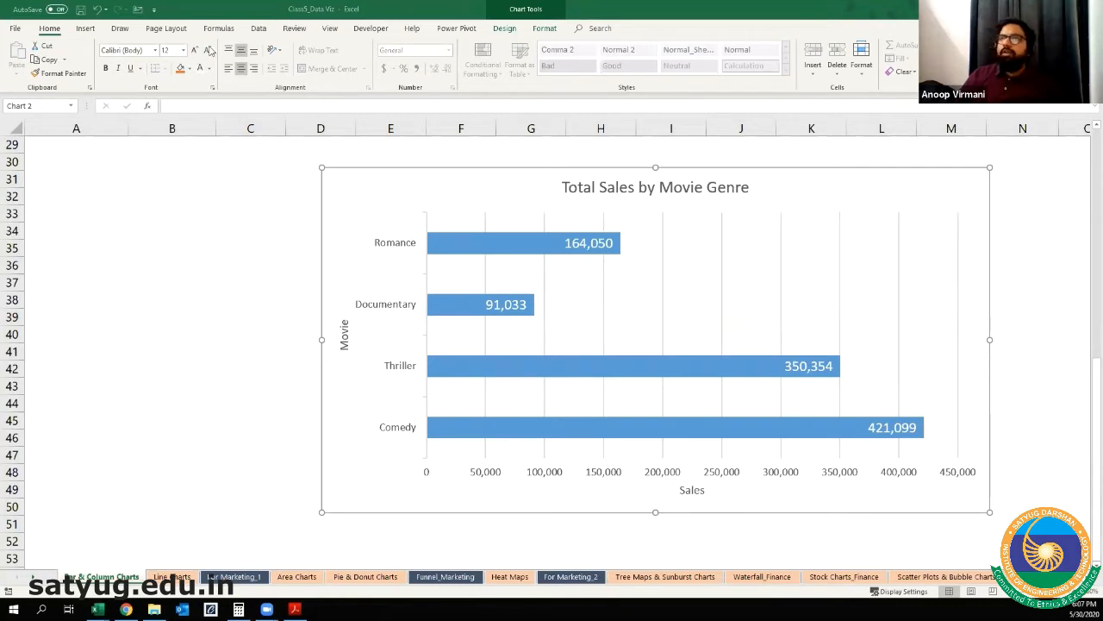
click(506, 29)
click(20, 59)
mouse_move(27, 162)
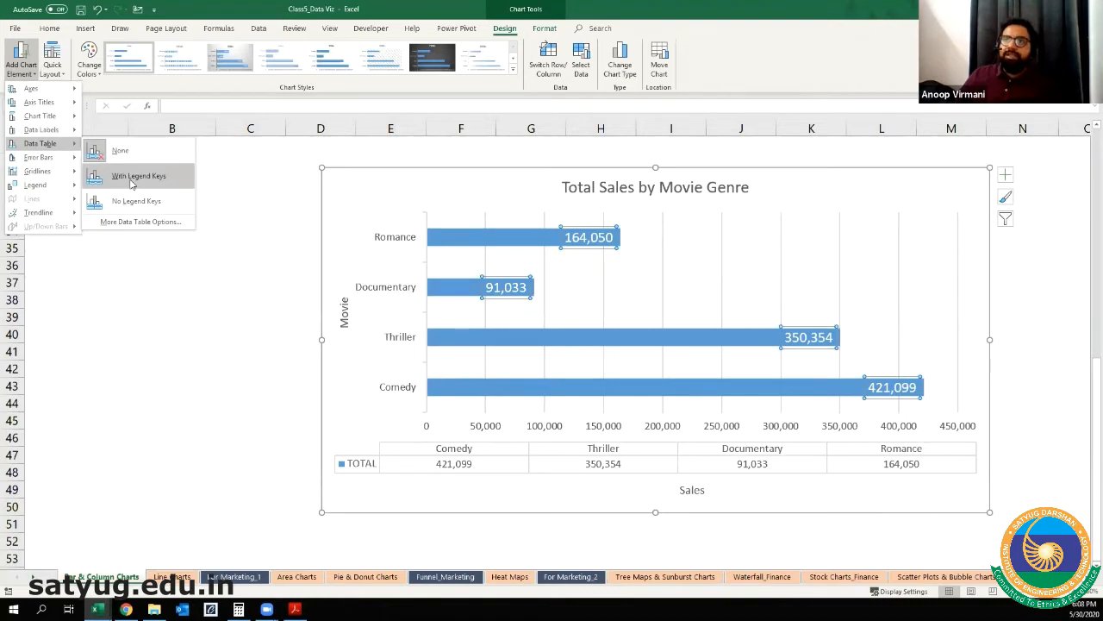
click(132, 182)
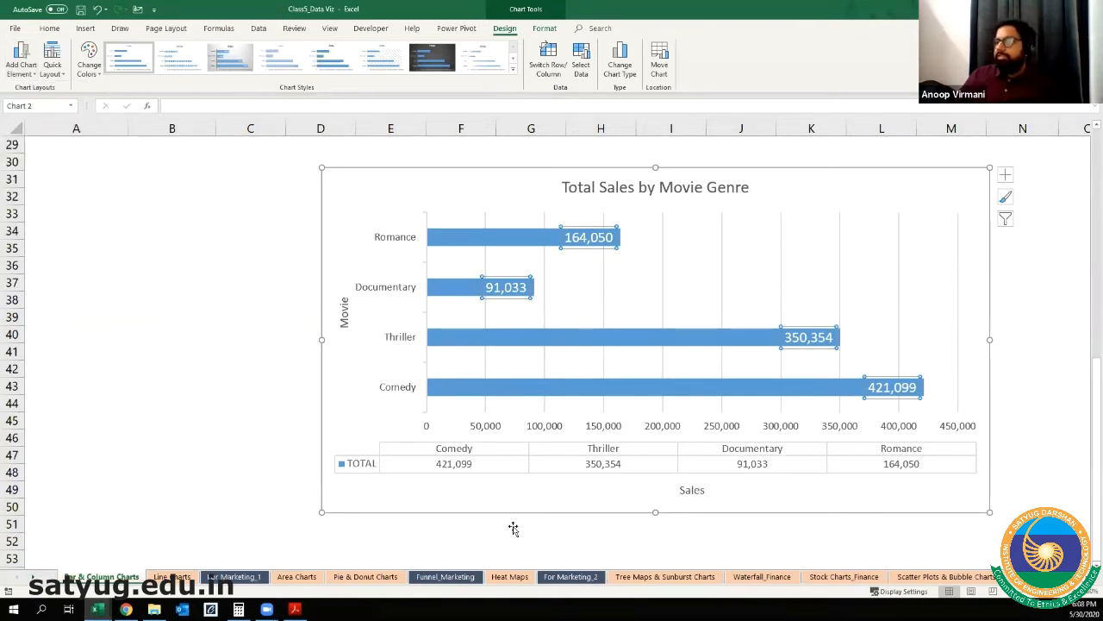
key(ctrl)
key(ctrl)
key(ctrl)
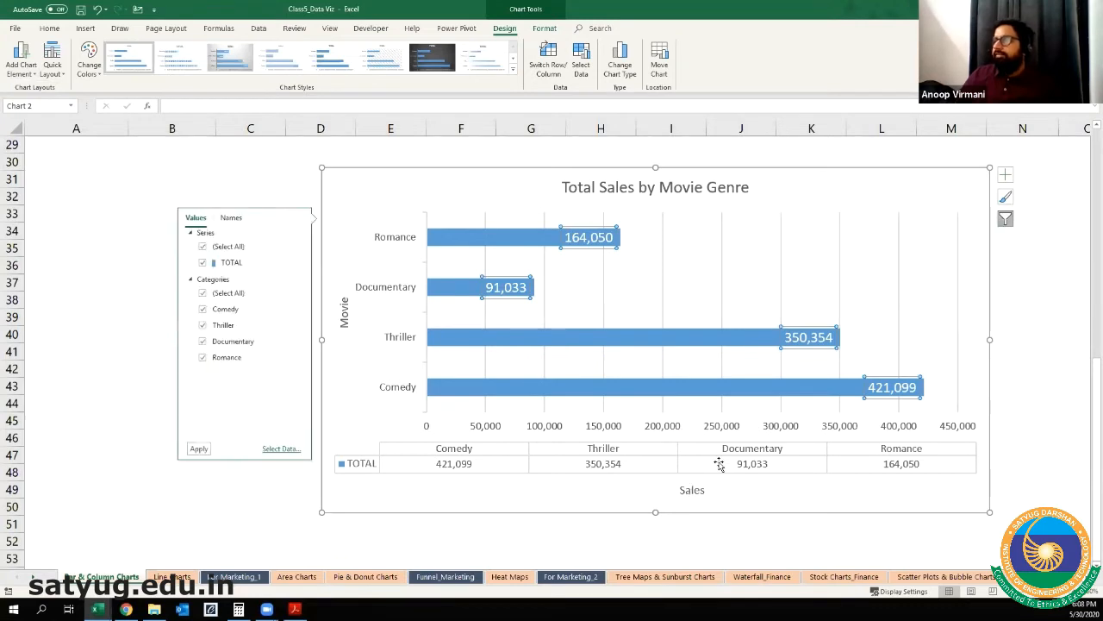
key(ctrl)
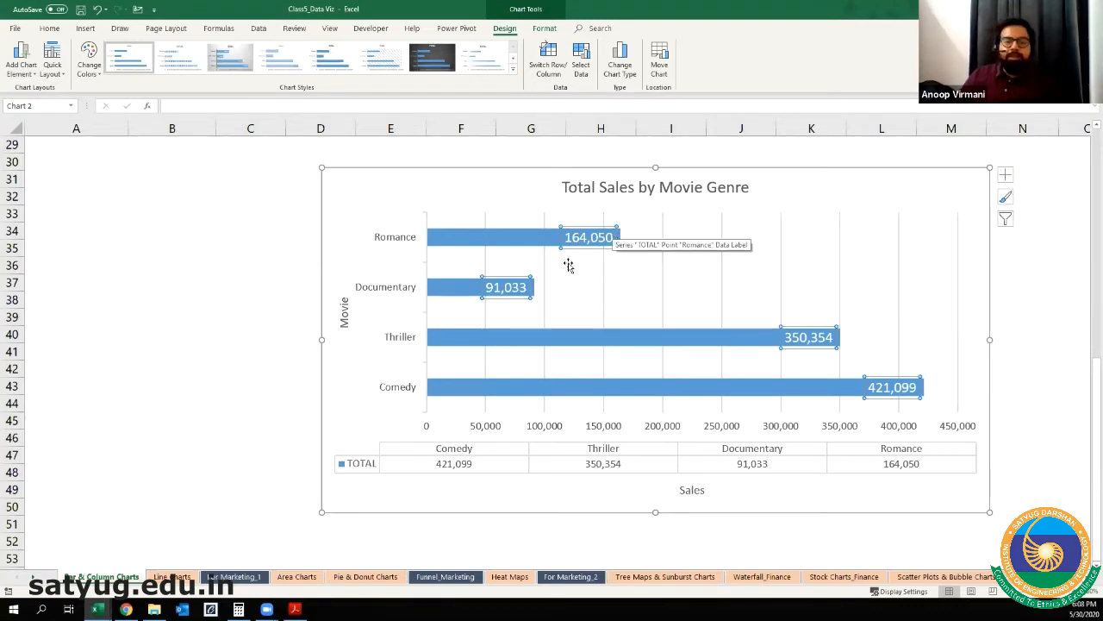
Step: Switch the chart's data table to the No Legend Keys option
click(52, 68)
click(28, 70)
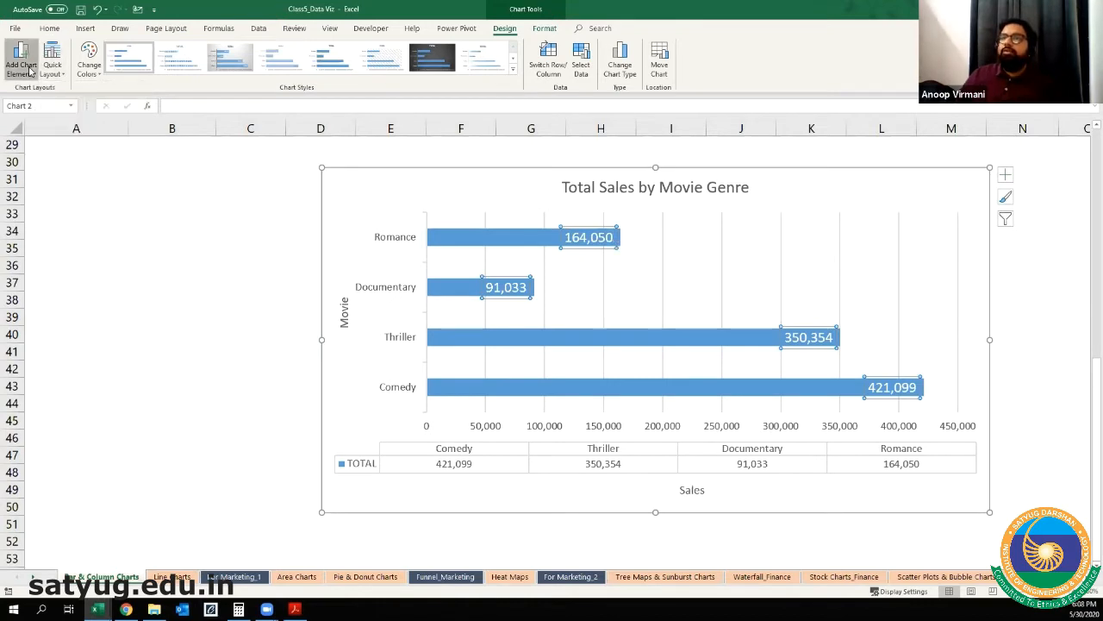
click(350, 470)
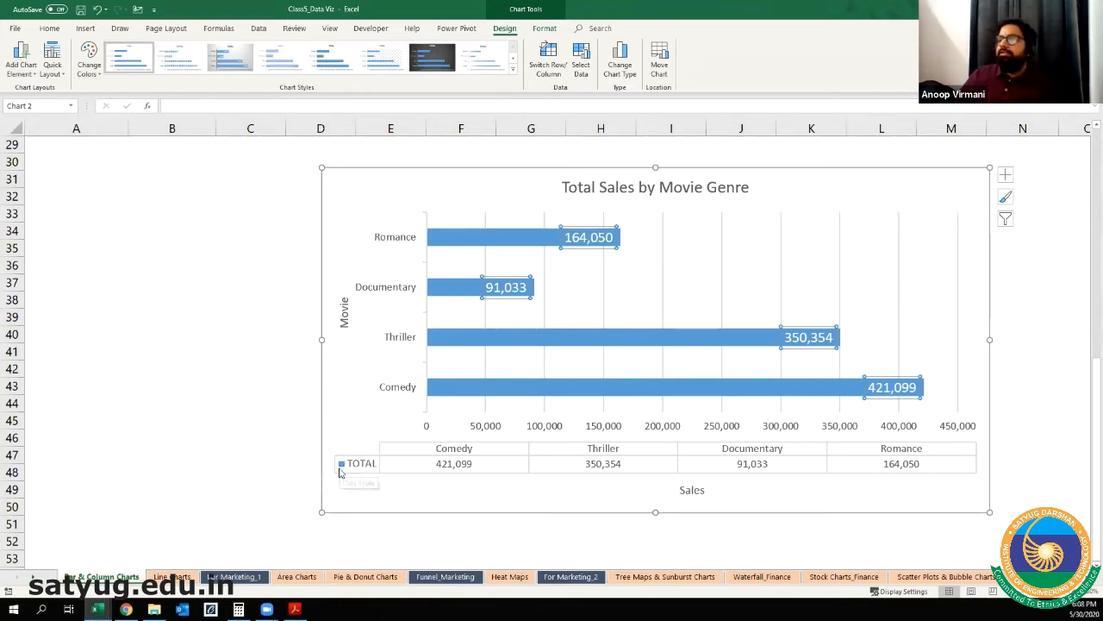
click(21, 65)
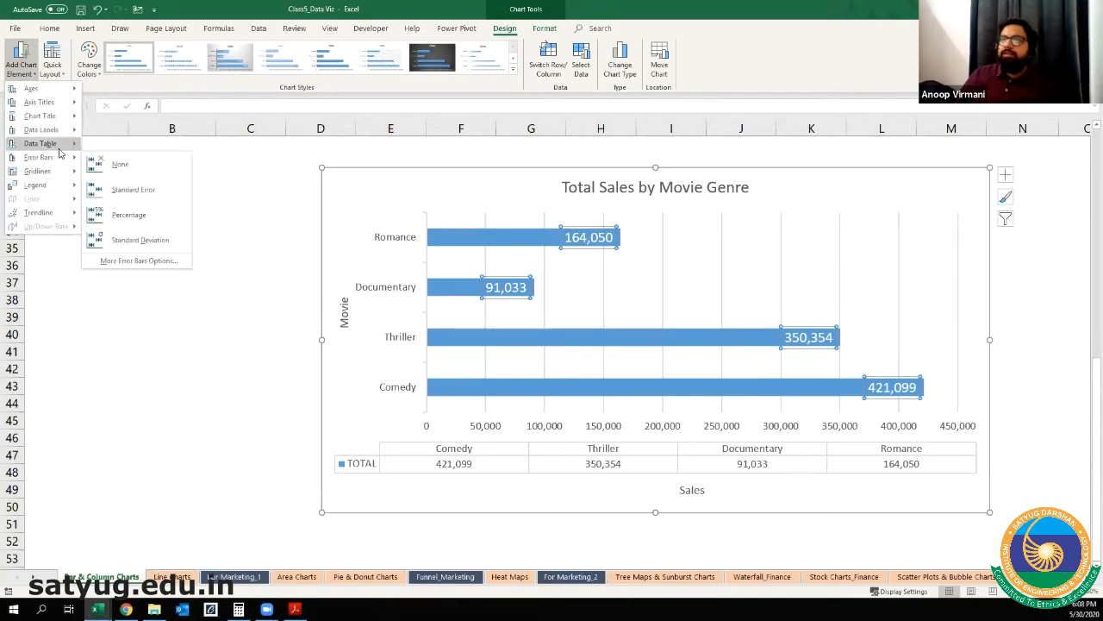
click(127, 202)
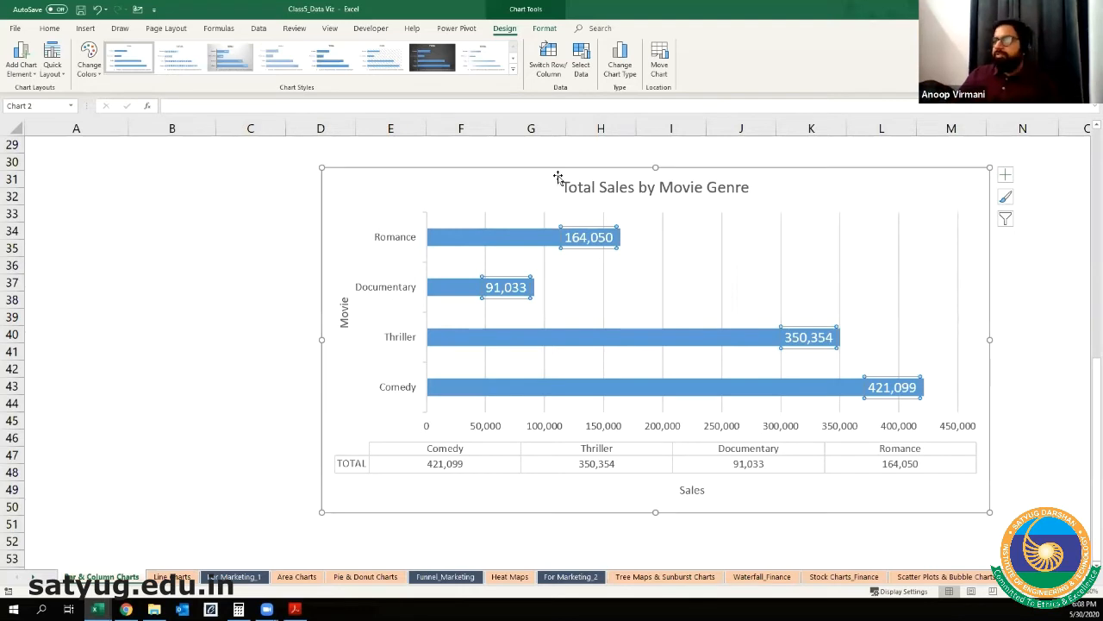
Step: Move the chart closer to the row headings and examine its chart element, style and filter options
drag(534, 167, 329, 165)
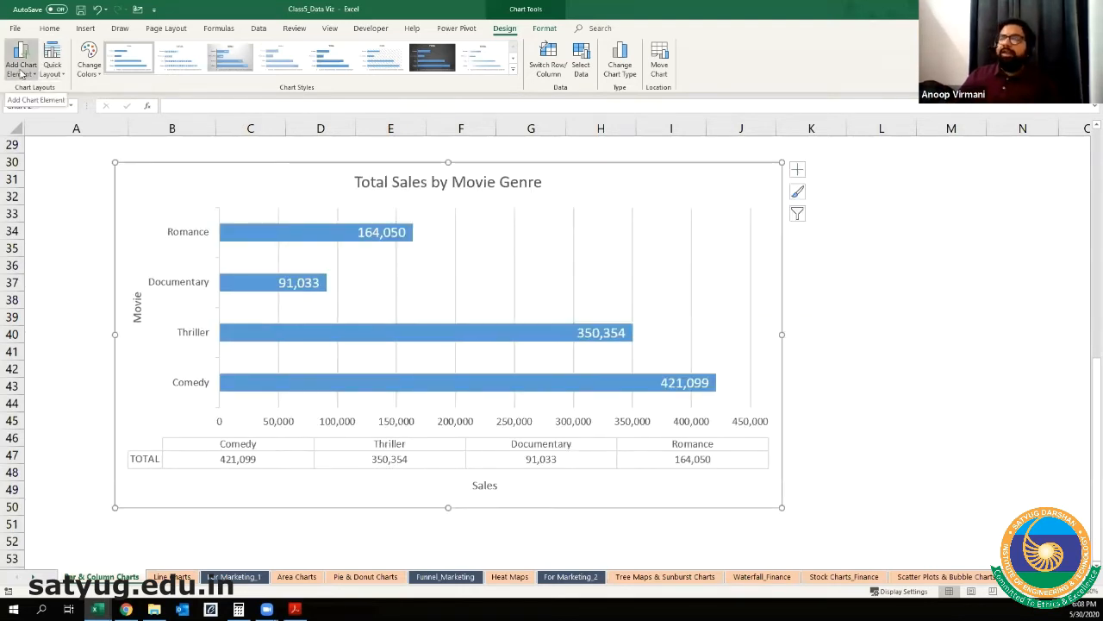
click(797, 175)
click(798, 192)
click(798, 214)
click(798, 175)
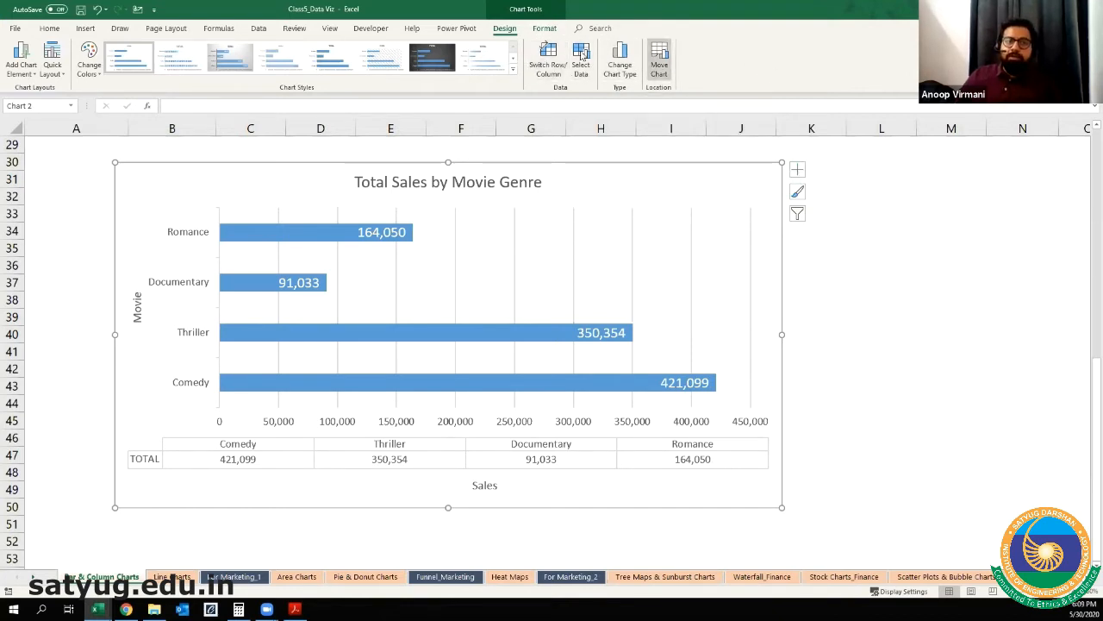
click(798, 169)
click(831, 154)
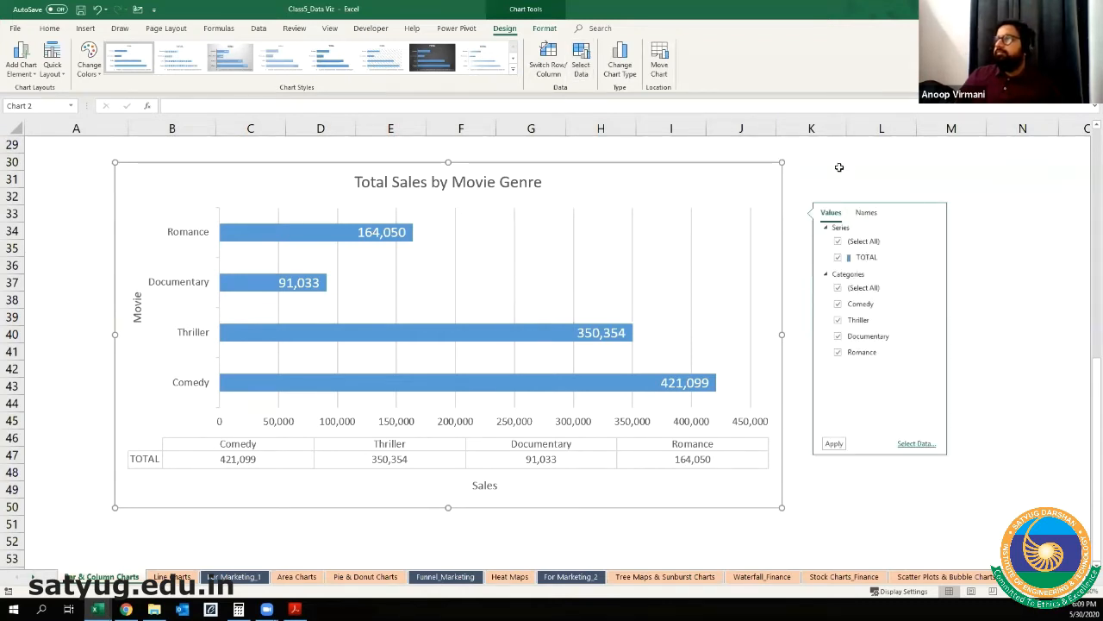
click(830, 149)
click(743, 184)
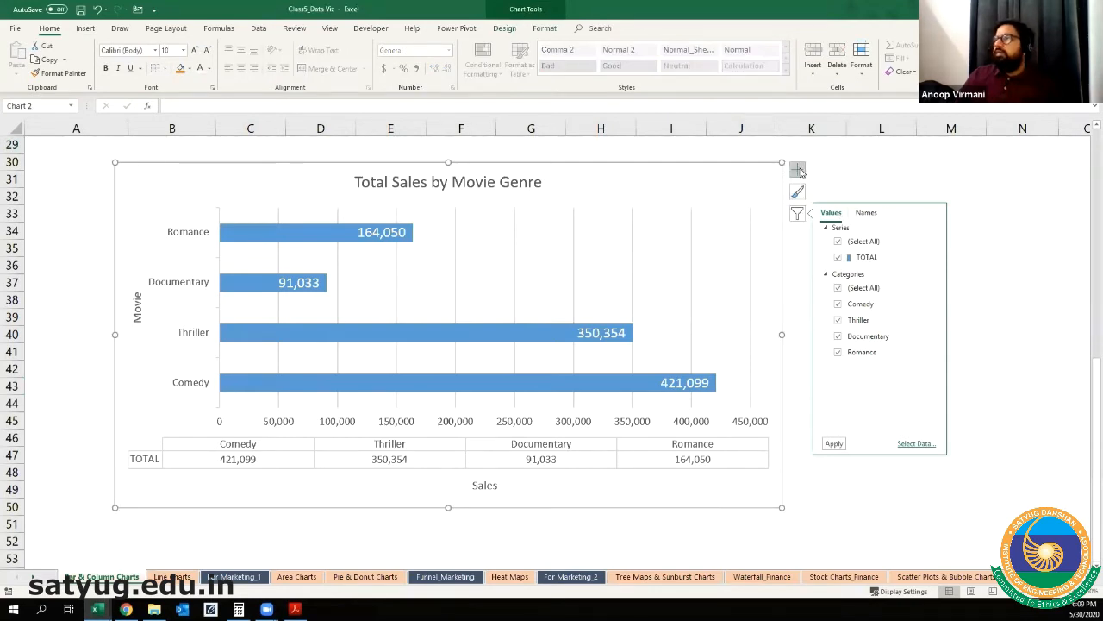
Step: Move the chart back toward the middle of the sheet, spanning about columns C to L, and deselect it
drag(628, 165, 981, 175)
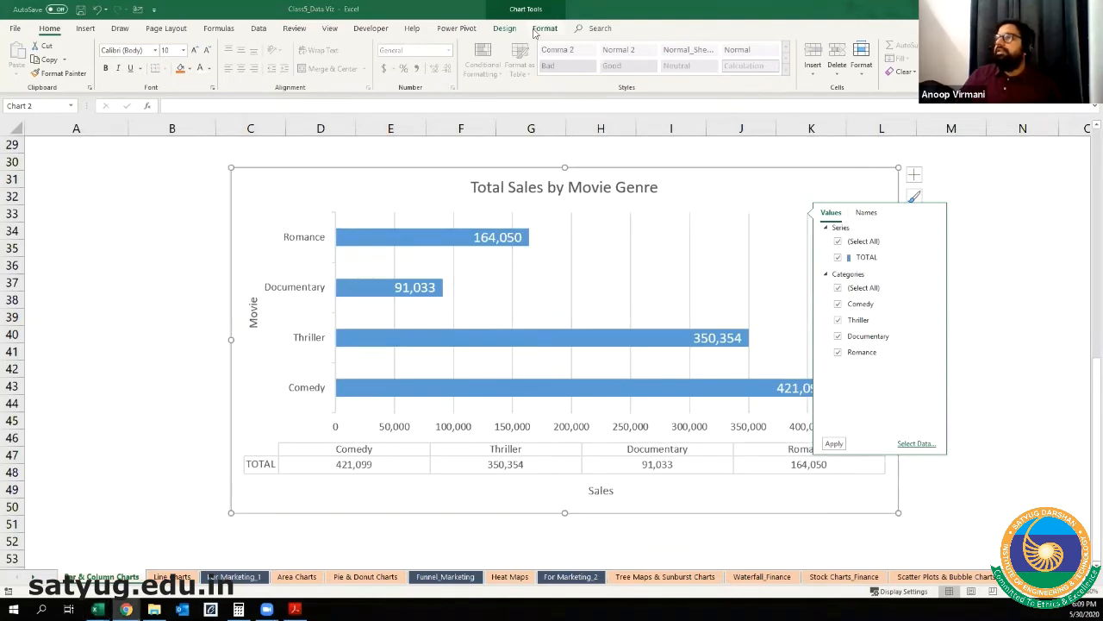
key(ctrl)
key(ctrl)
key(ctrl)
key(ctrl)
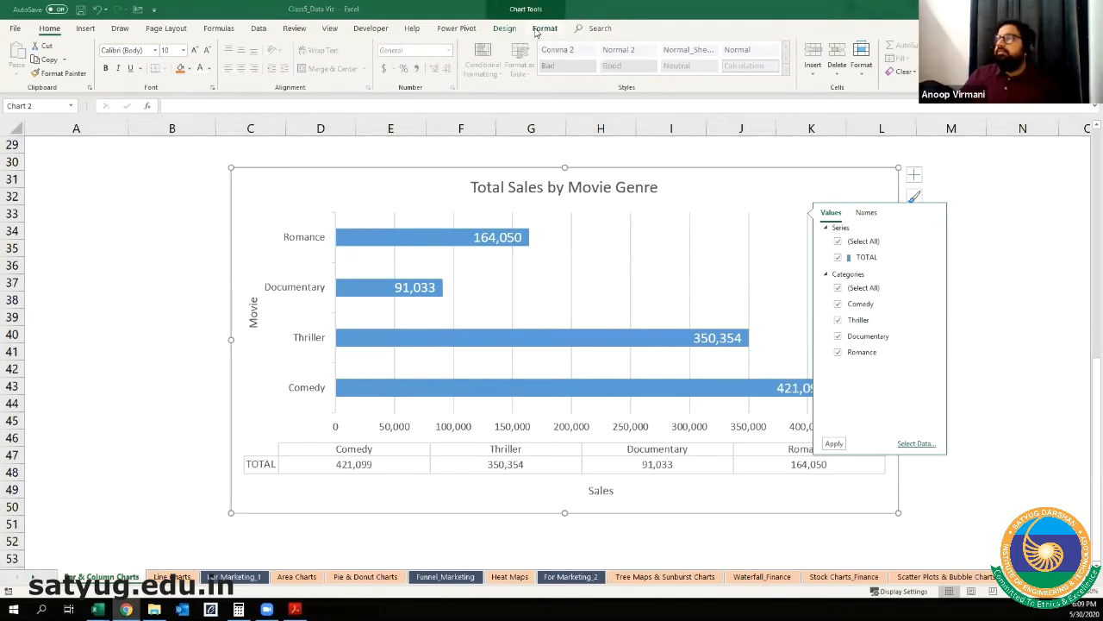
click(1003, 183)
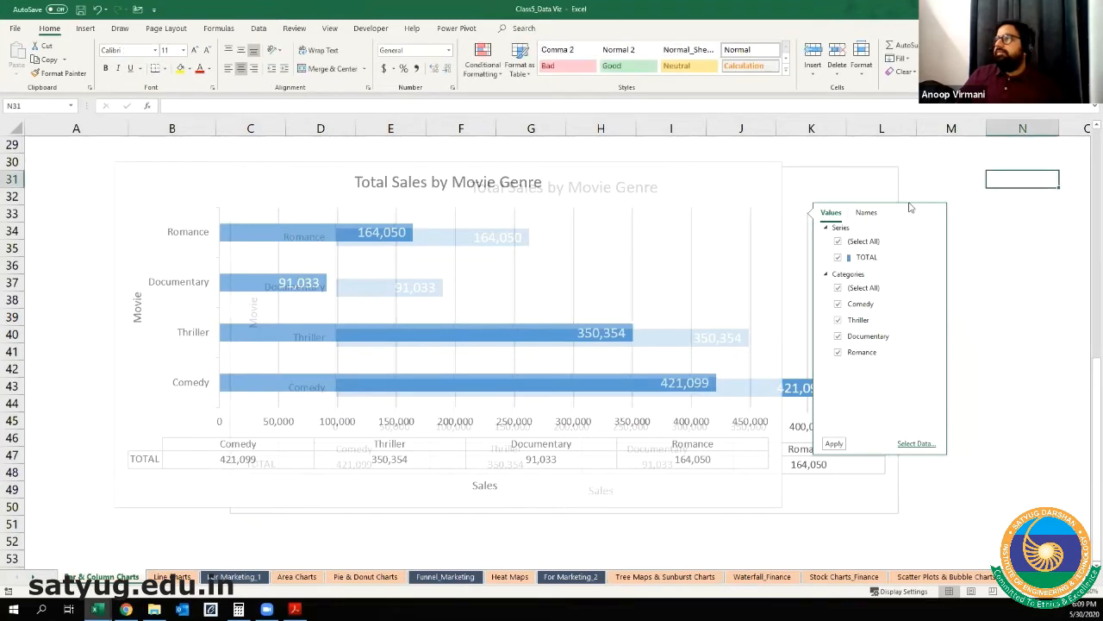
click(975, 246)
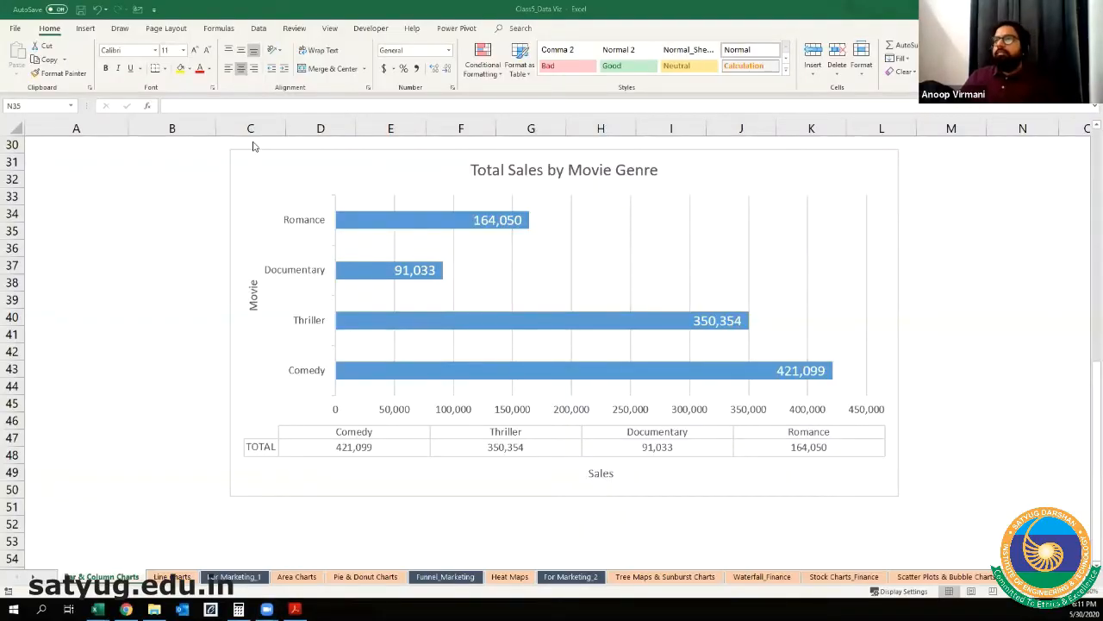
Step: Shift the chart slightly down so it starts in row 31, and remove its data table
drag(308, 153, 316, 170)
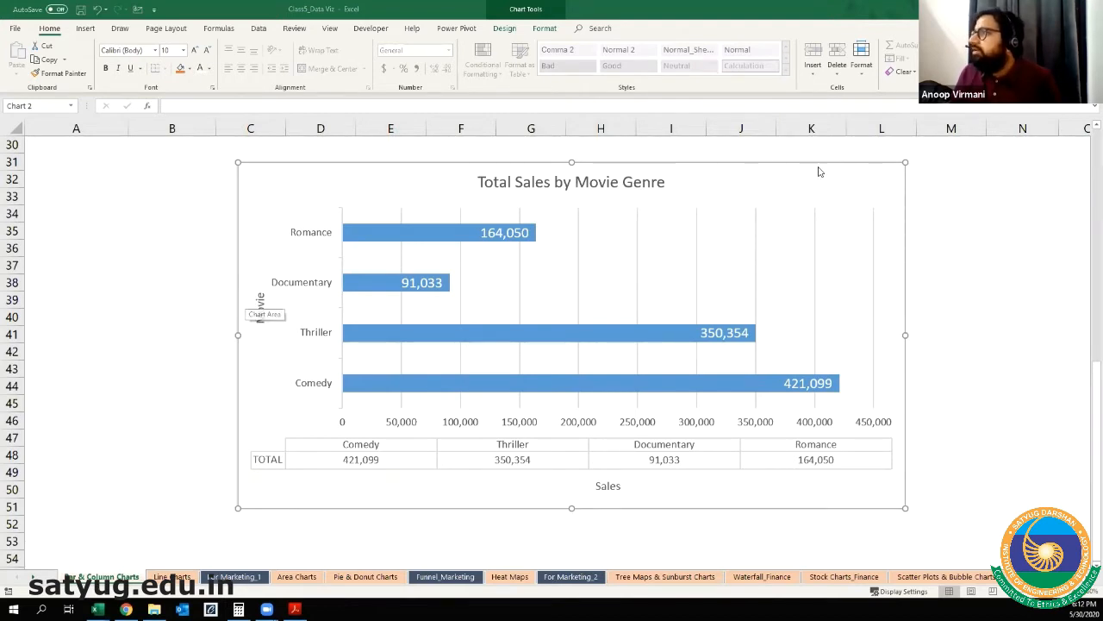
click(920, 173)
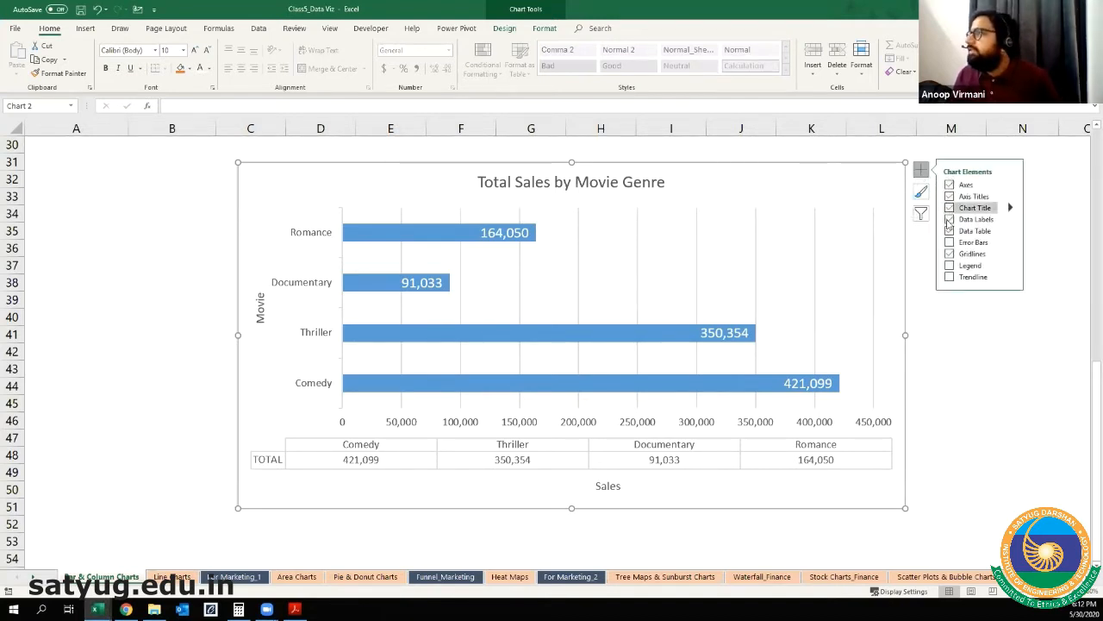
click(951, 231)
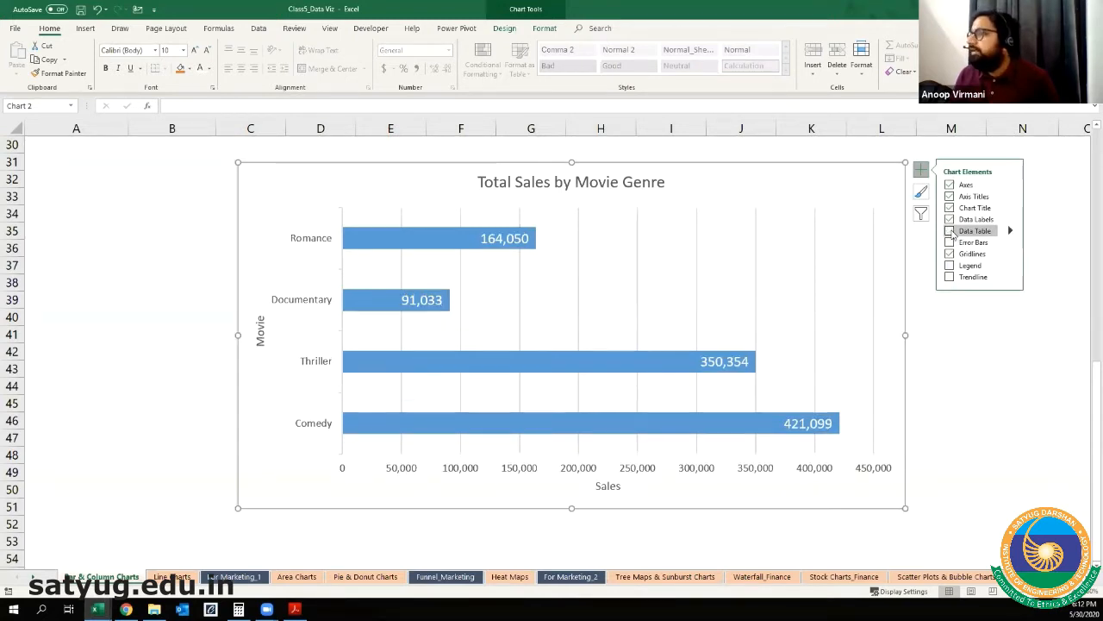
Step: Remove the primary horizontal axis with the sales scale from the chart
click(512, 239)
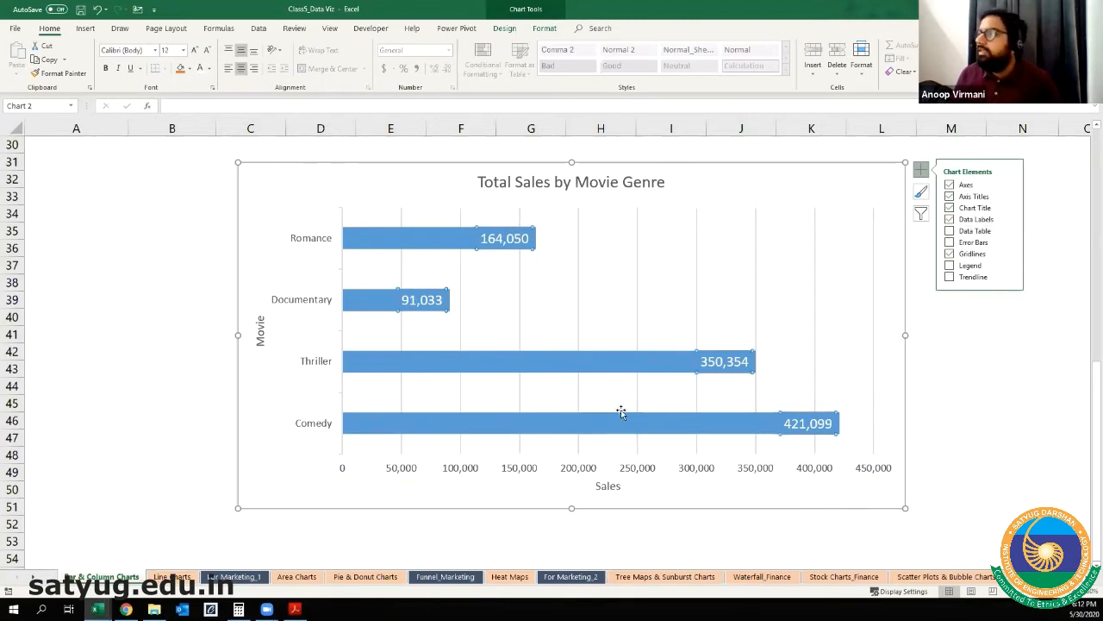
click(731, 474)
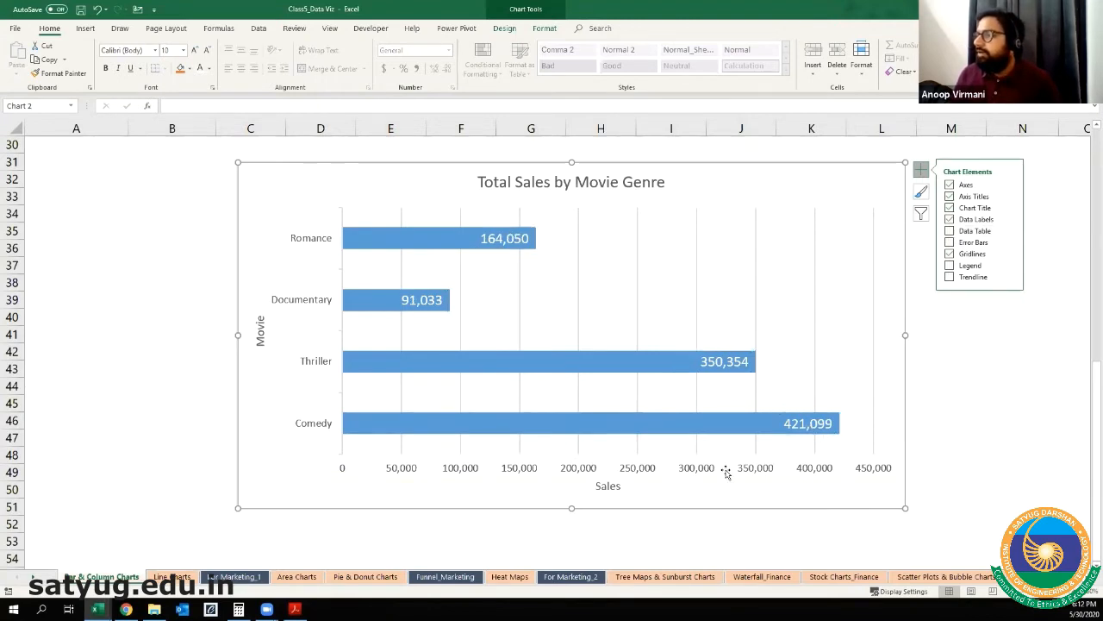
click(673, 474)
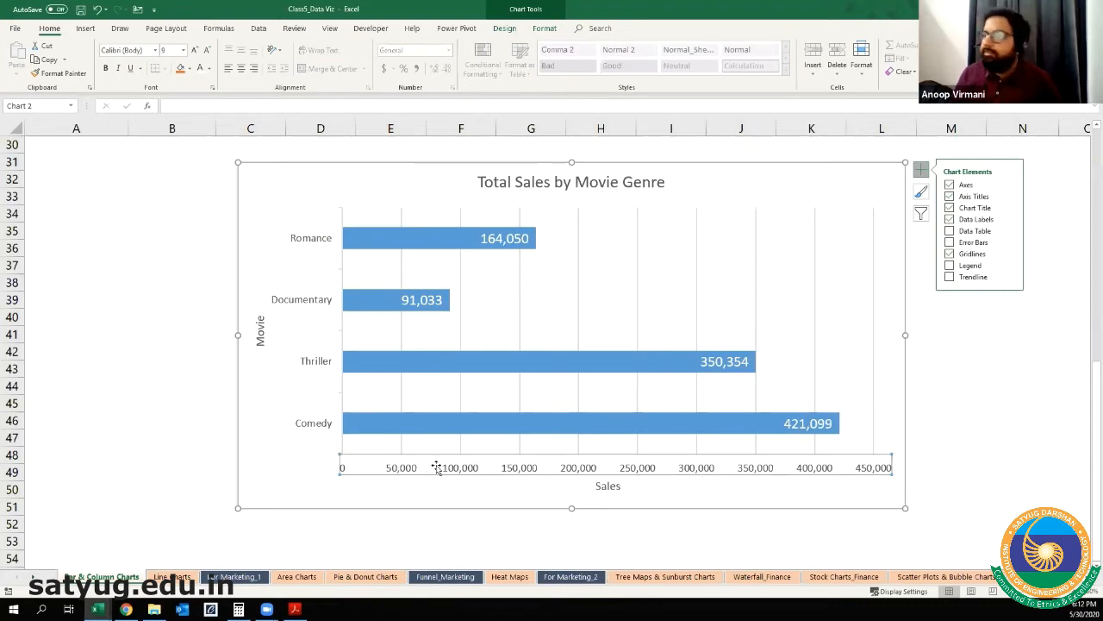
click(798, 424)
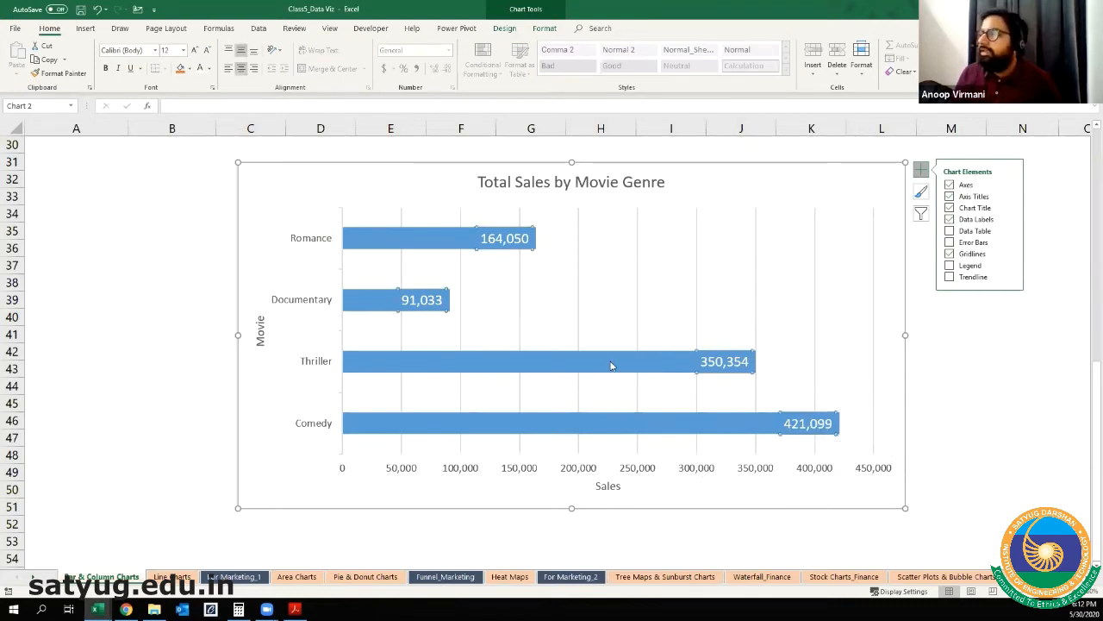
click(381, 232)
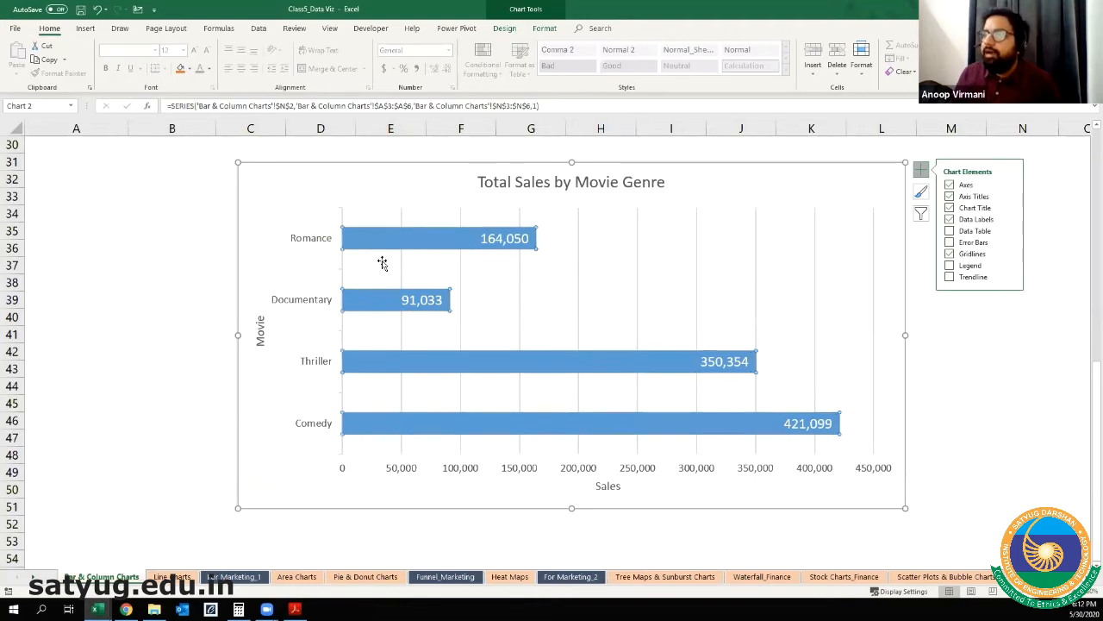
click(392, 474)
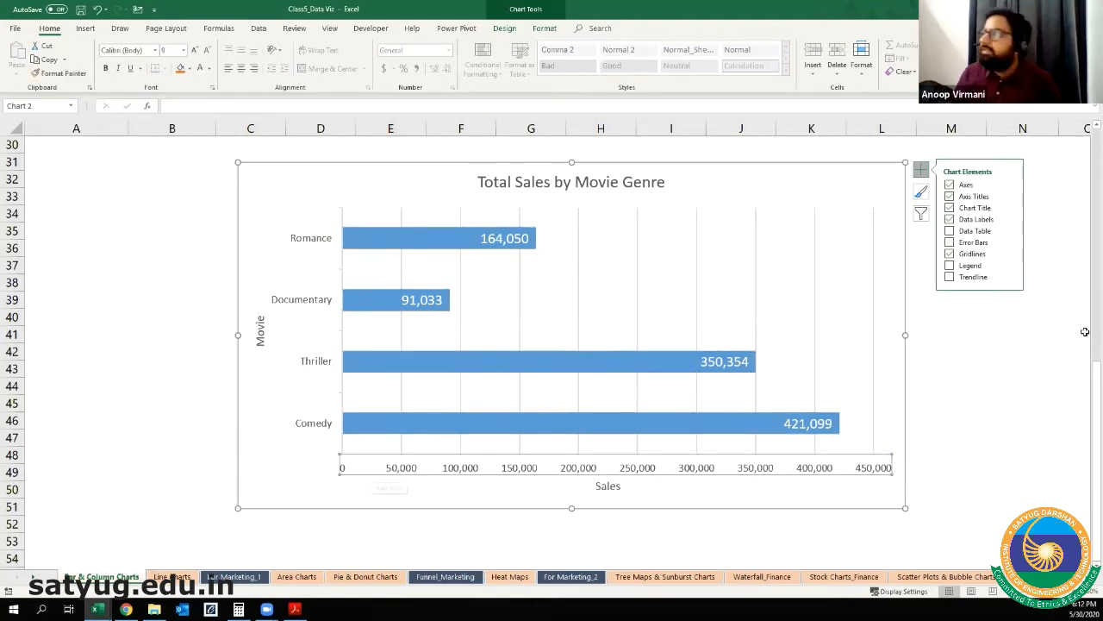
click(1010, 185)
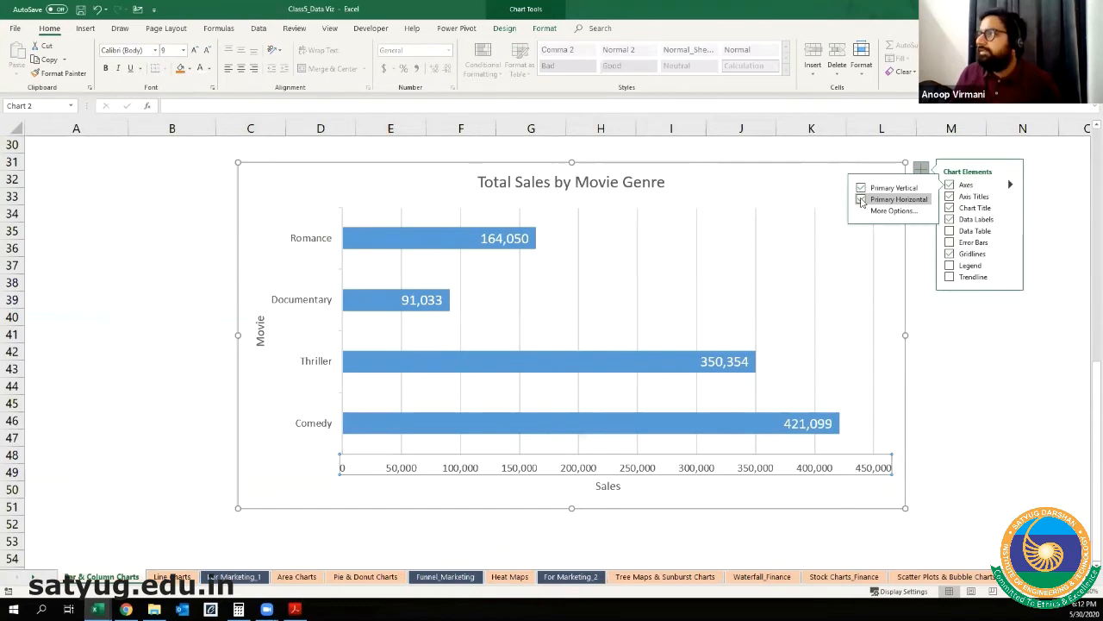
click(860, 200)
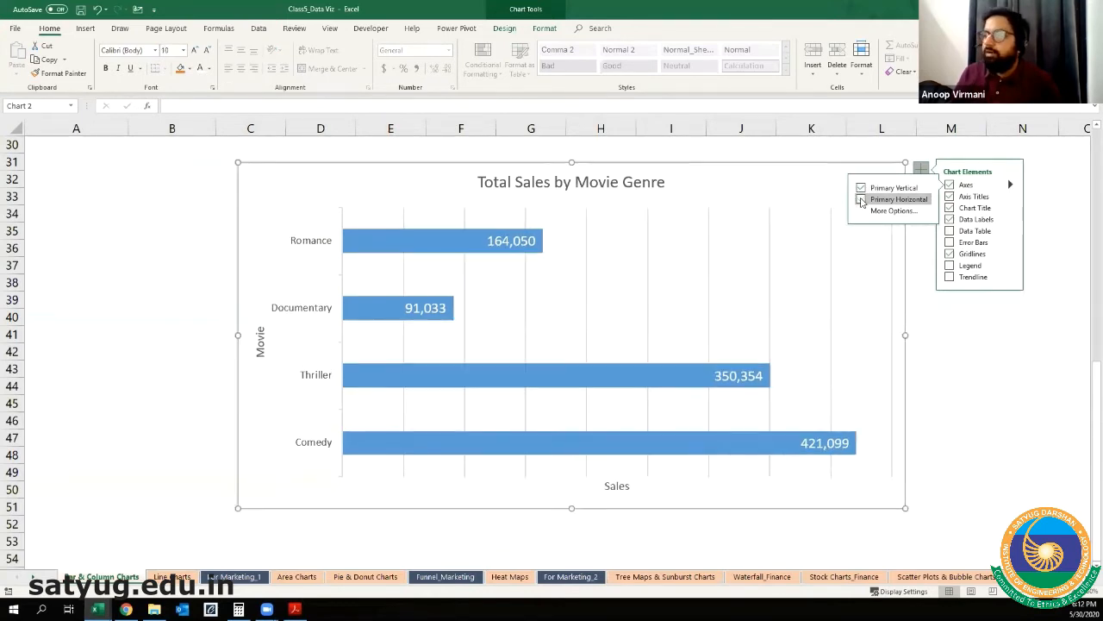
Step: Remove both the primary horizontal and primary vertical axis titles from the chart
mouse_move(1000, 196)
click(861, 211)
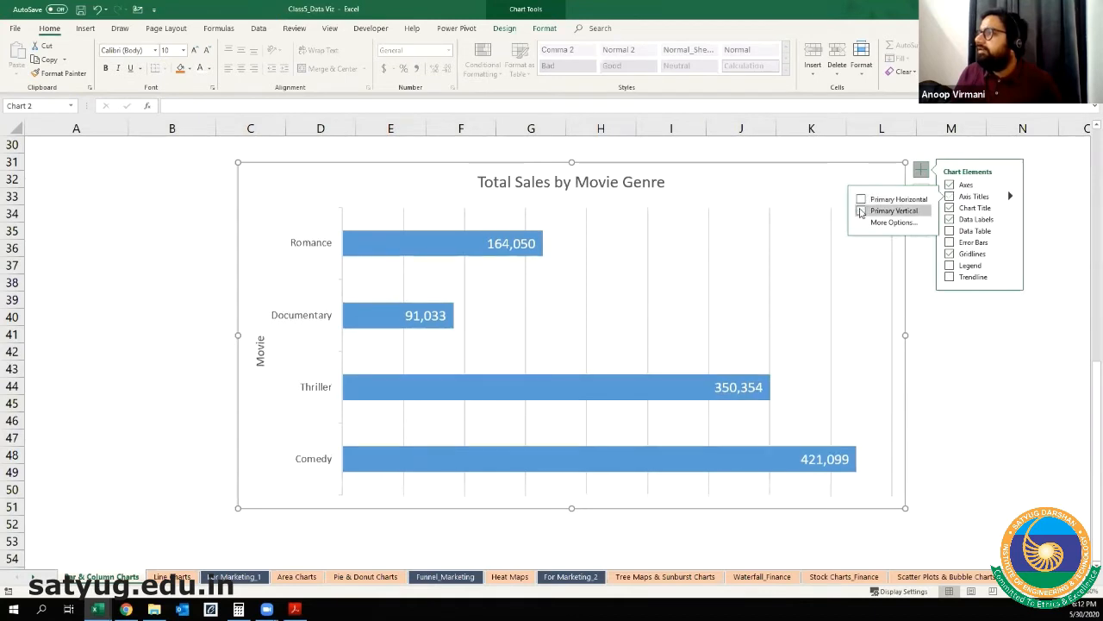
click(989, 381)
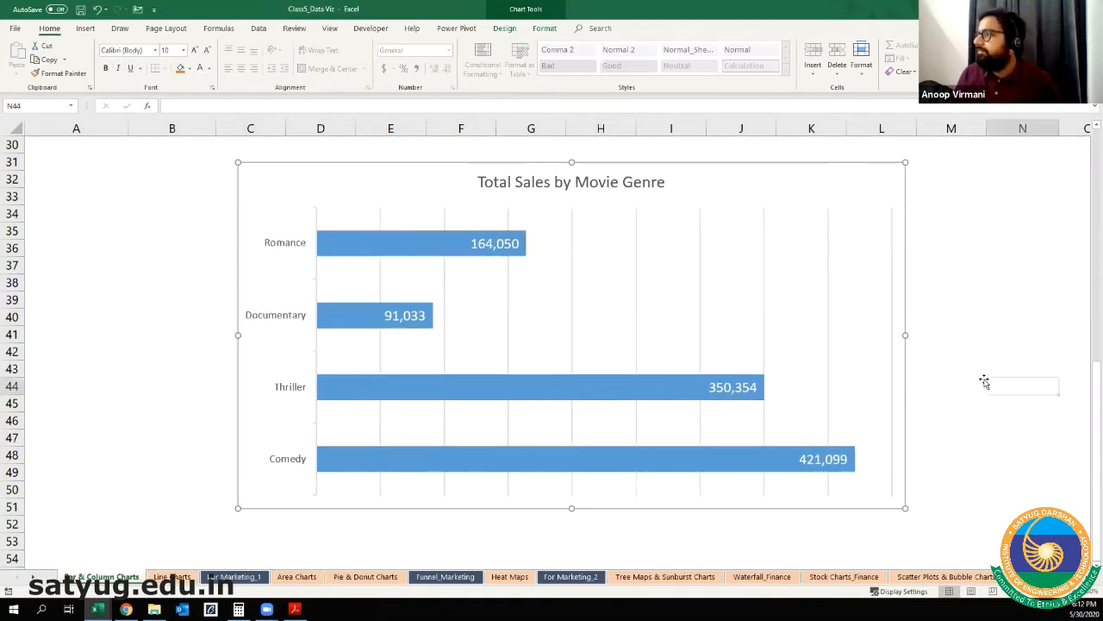
Step: Add primary minor vertical, primary minor horizontal and primary major horizontal gridlines to the chart
click(887, 173)
click(921, 169)
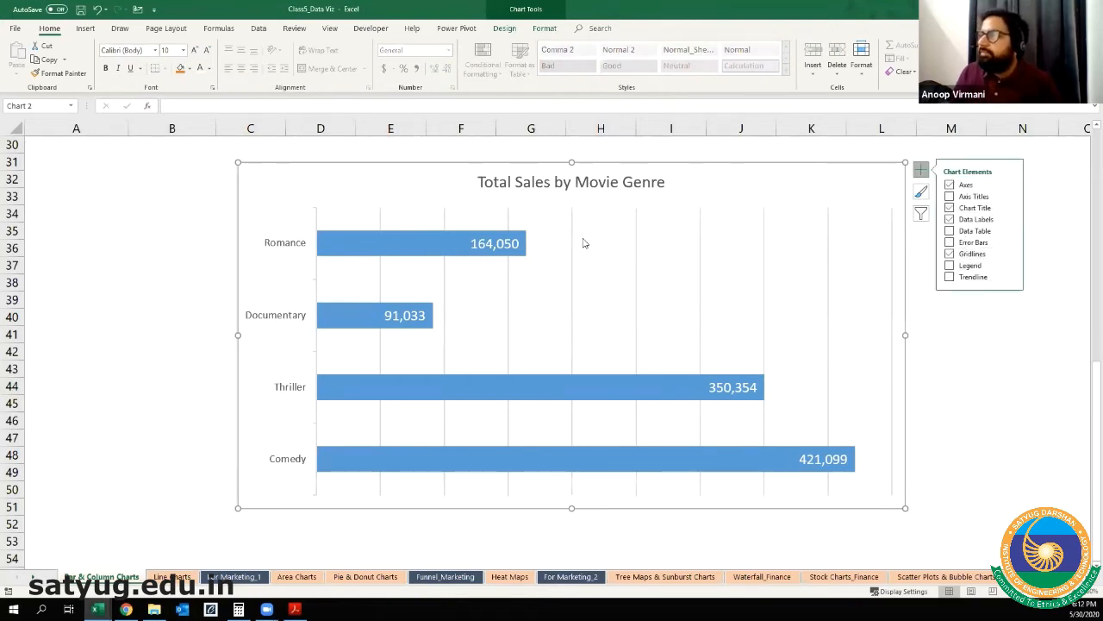
click(574, 338)
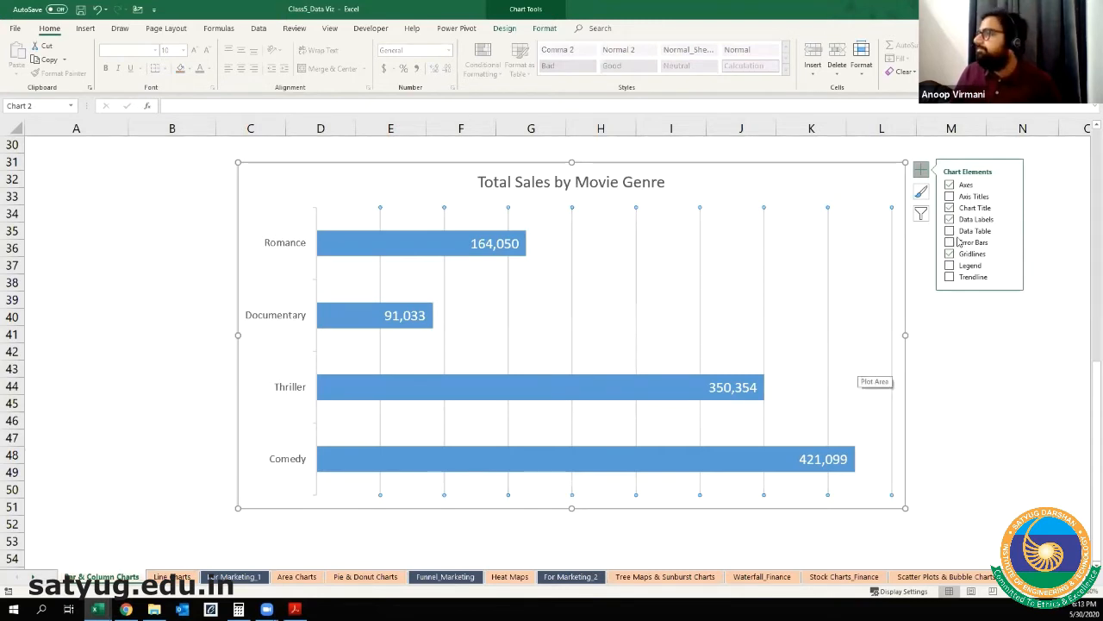
click(1009, 252)
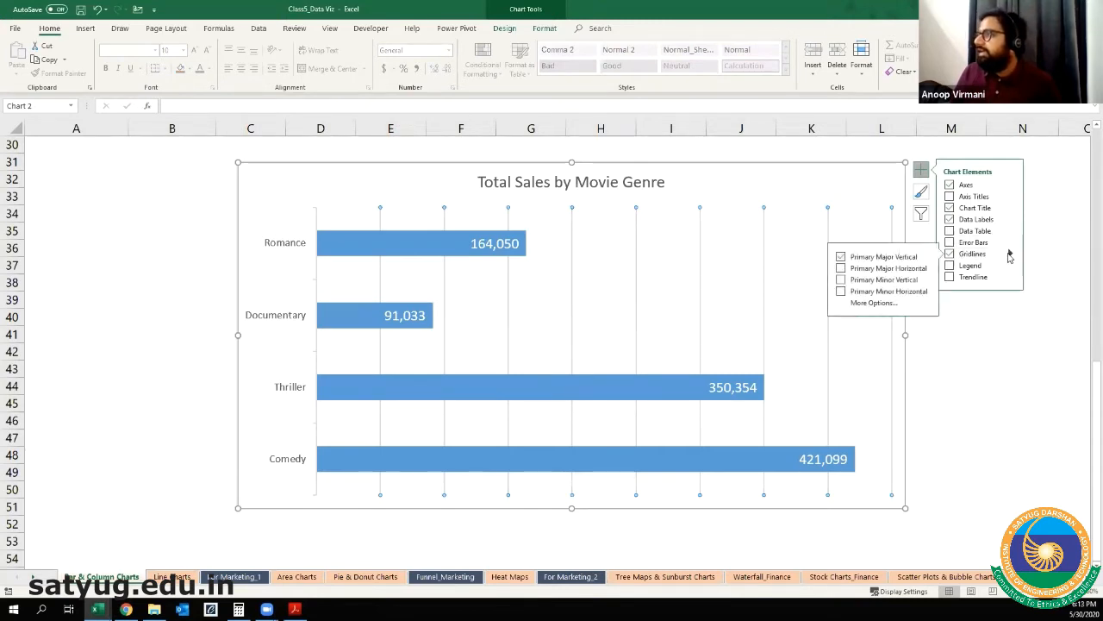
click(841, 279)
click(842, 290)
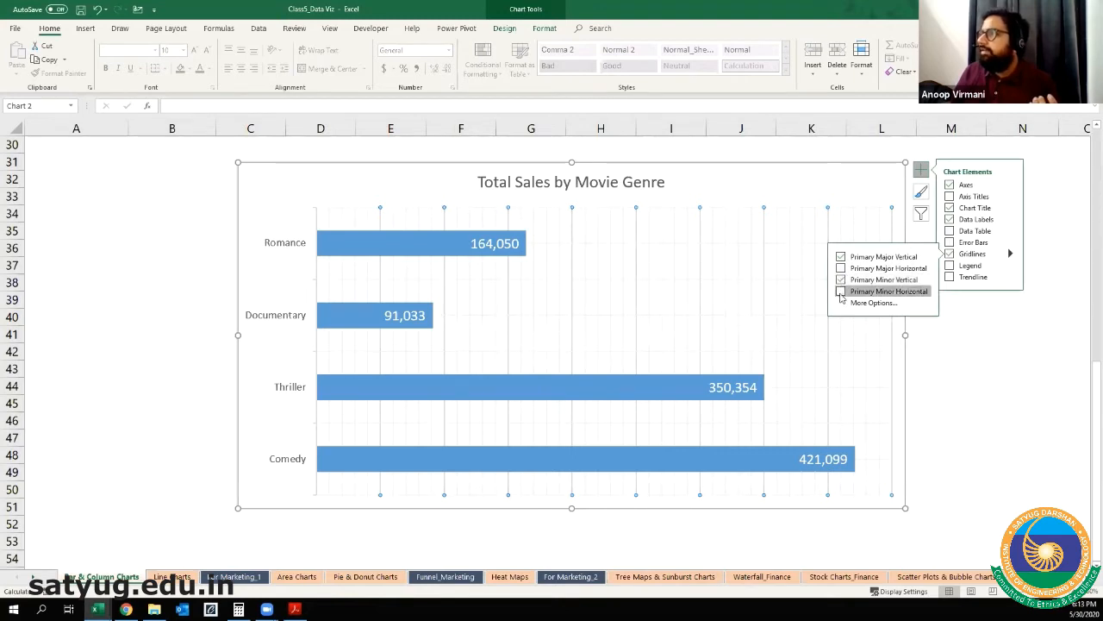
click(843, 268)
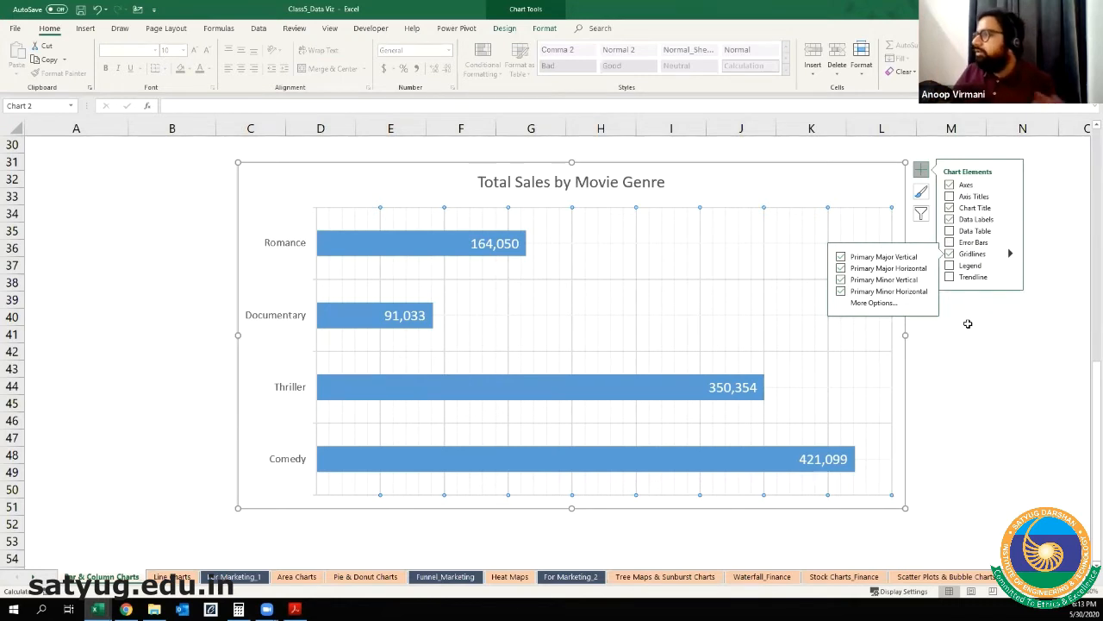
Step: Remove all gridlines from the Total Sales by Movie Genre chart and fill its bars with the dark blue-gray theme color
click(949, 254)
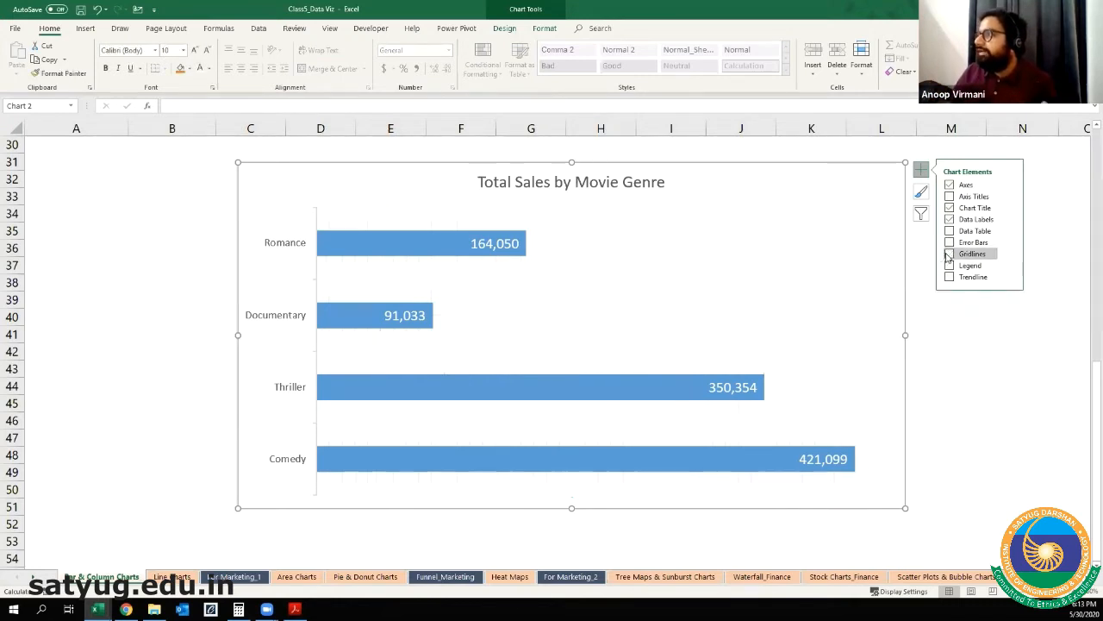
key(Escape)
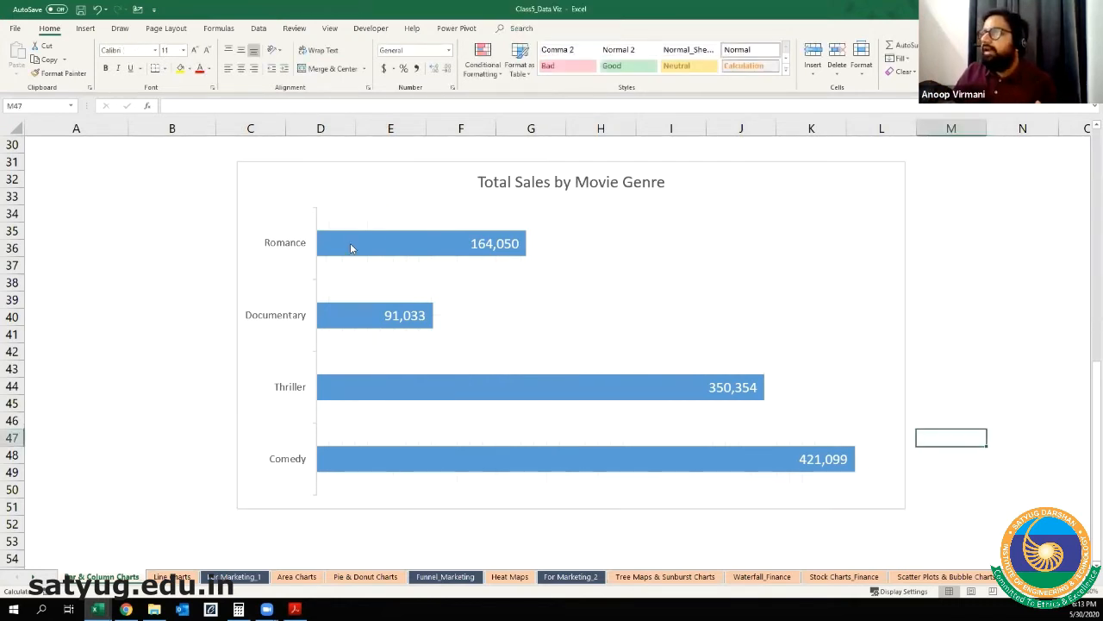
click(352, 246)
click(191, 70)
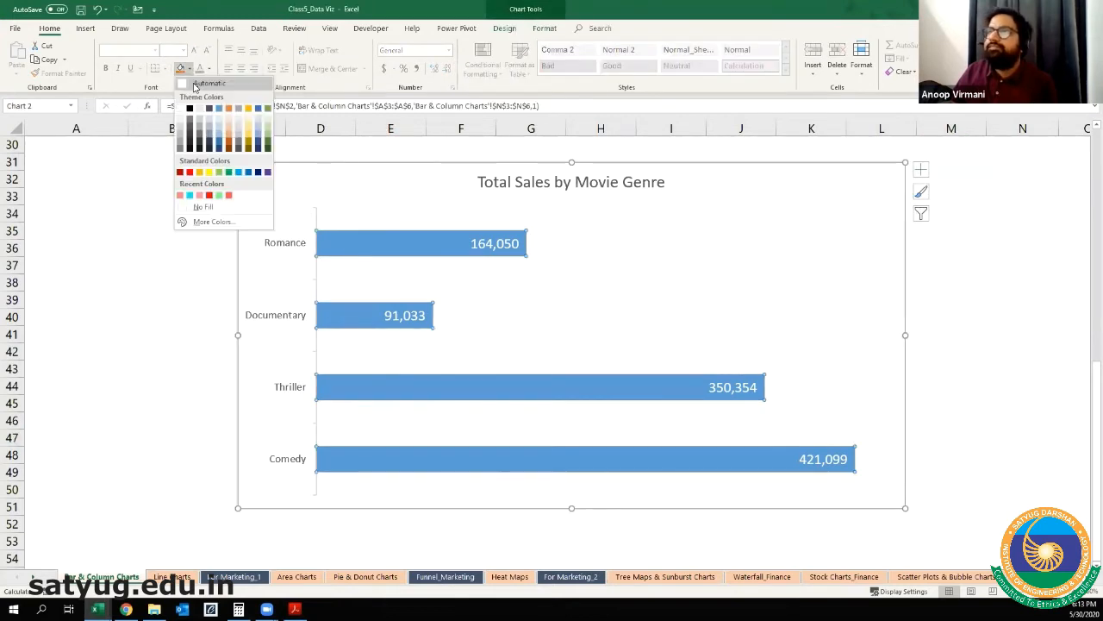
click(210, 108)
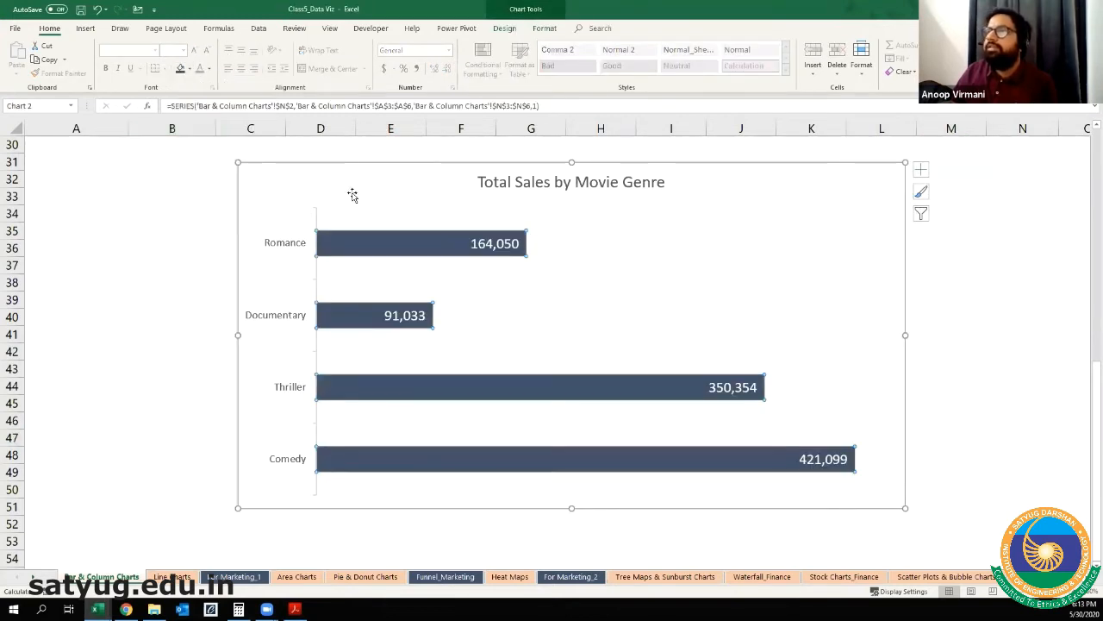
Step: Bold the data labels on the bars and enlarge the chart title's font by one step
click(421, 315)
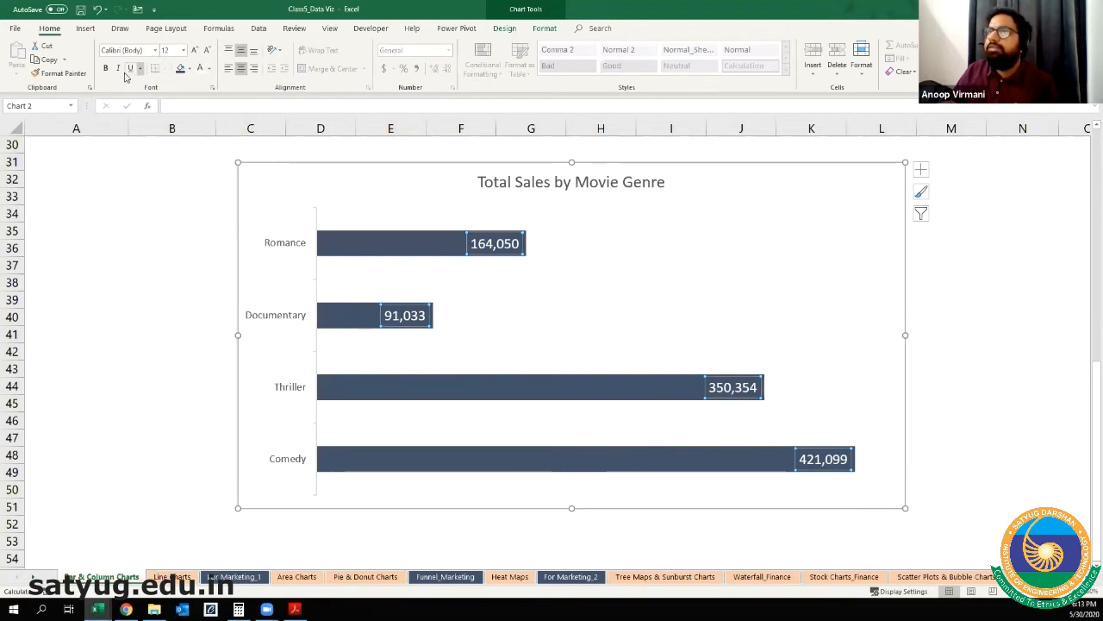
click(105, 69)
click(526, 179)
click(193, 50)
Step: Bold the genre labels on the vertical axis and enlarge their font by one step
click(278, 248)
click(106, 69)
click(194, 50)
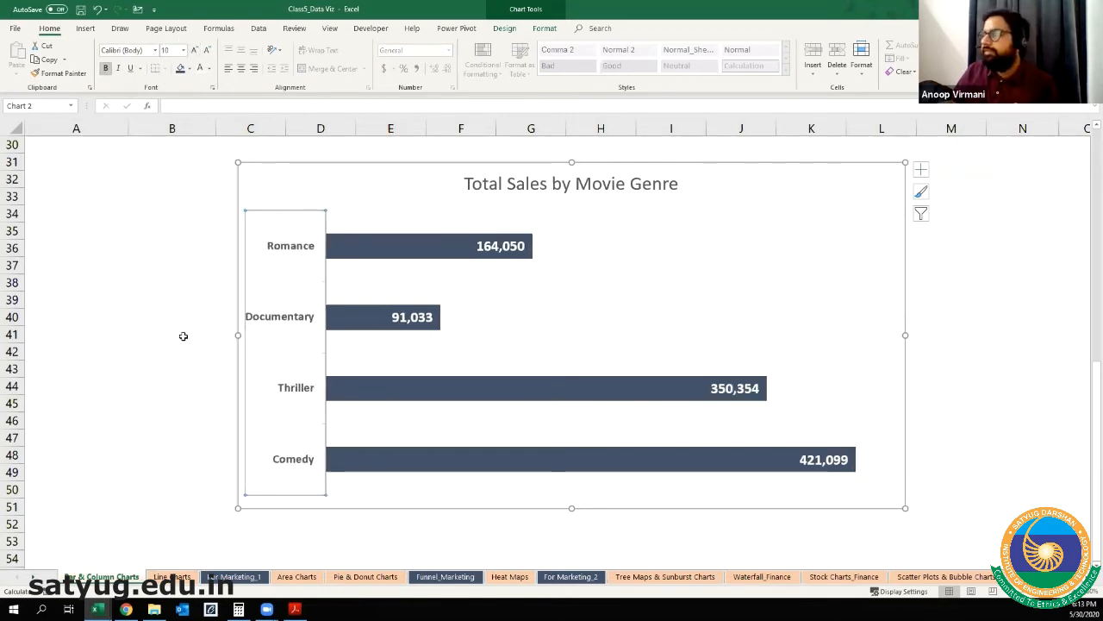
click(157, 338)
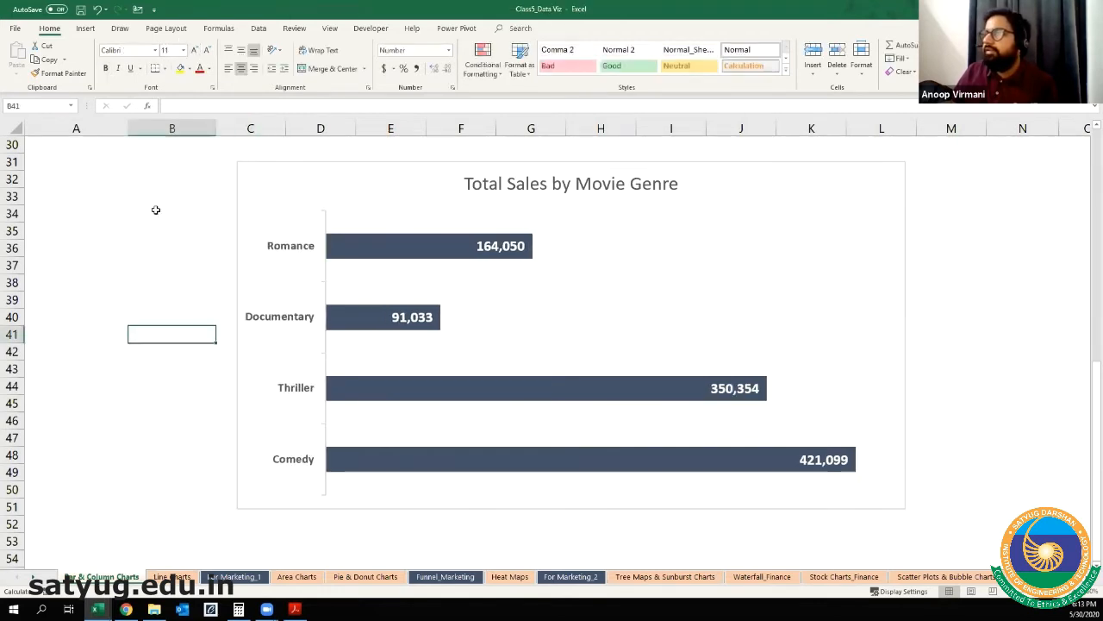
click(416, 184)
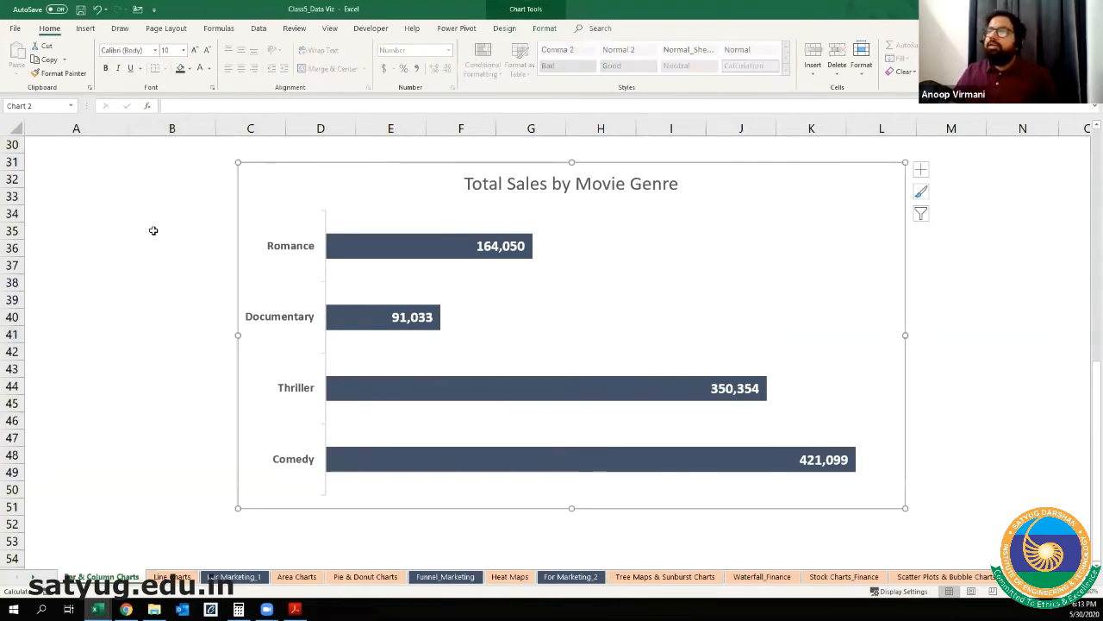
click(146, 205)
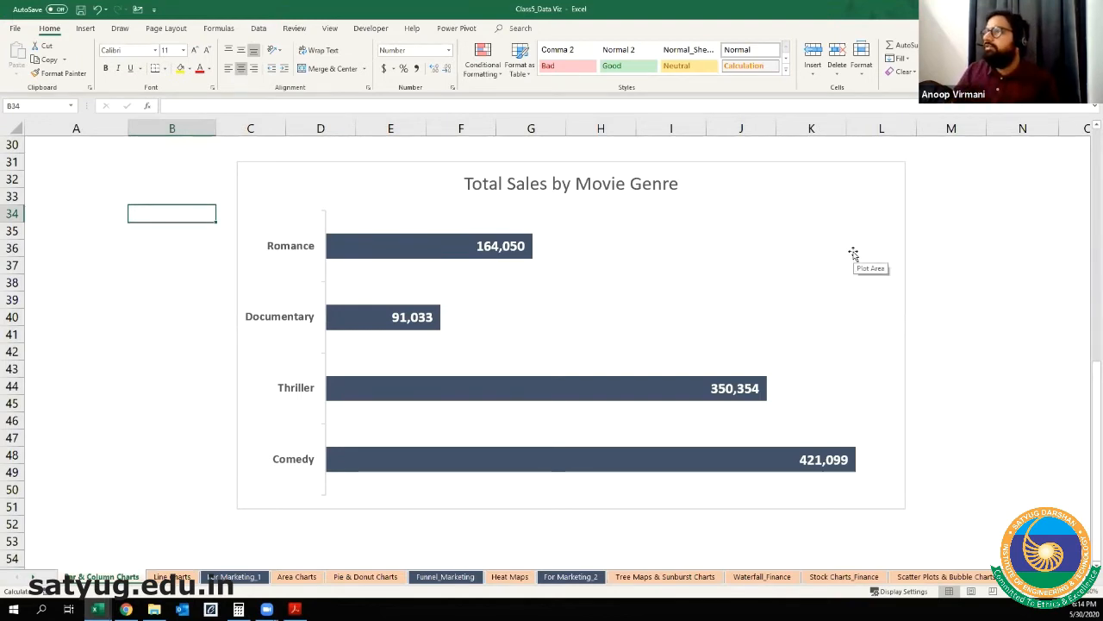
Step: Move the Total Sales by Movie Genre chart directly below the Sales by Genre chart and narrow it to the same width
scroll(841, 263, up, 3)
drag(681, 321, 688, 222)
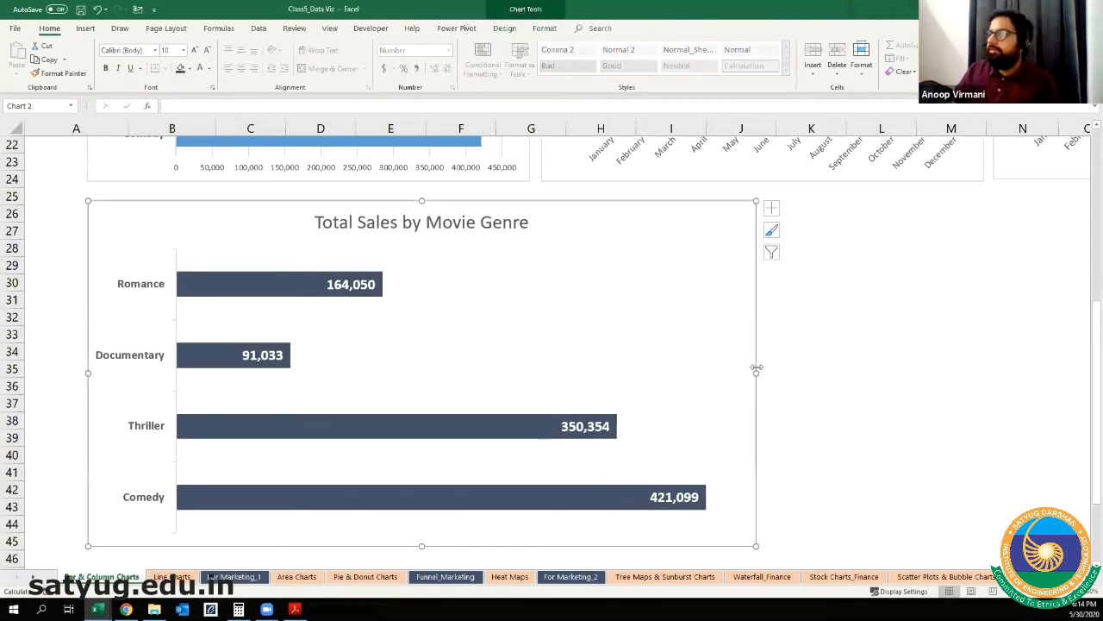
drag(756, 371, 529, 404)
Step: Examine the existing Sales by Month chart with its source data, and the available column and bar chart types
scroll(775, 324, up, 7)
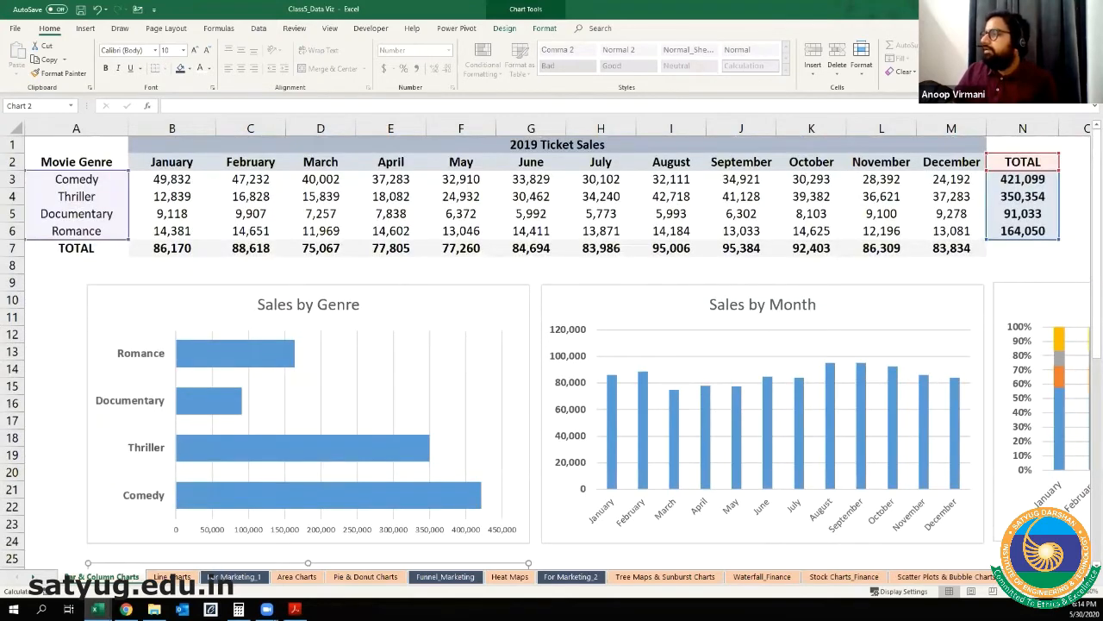
scroll(620, 340, right, 3)
click(562, 406)
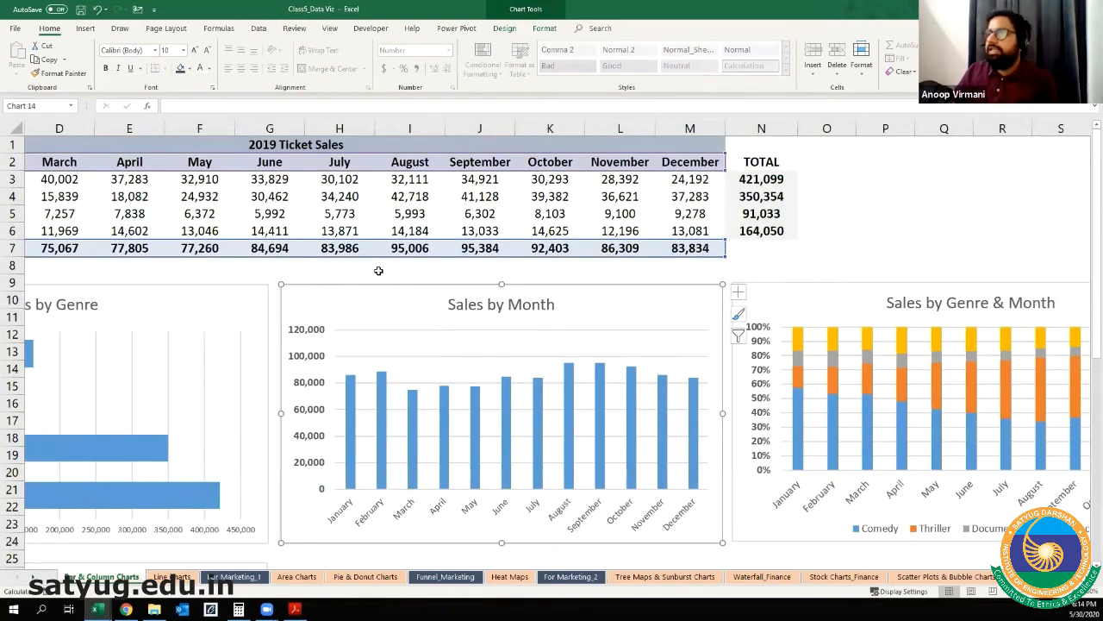
click(283, 280)
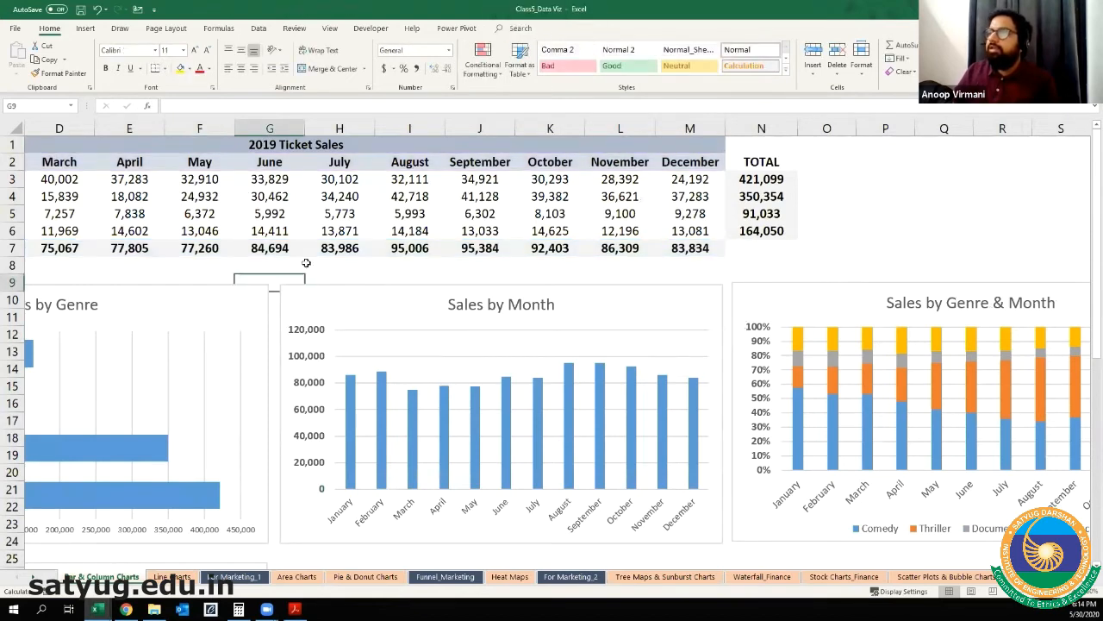
click(85, 29)
click(494, 45)
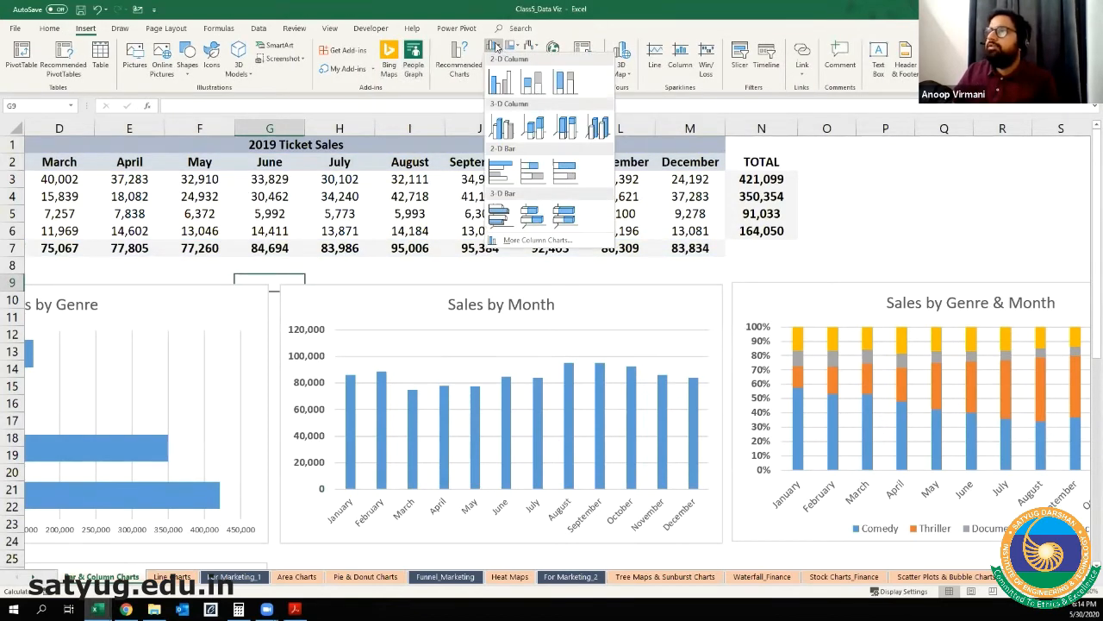
click(496, 45)
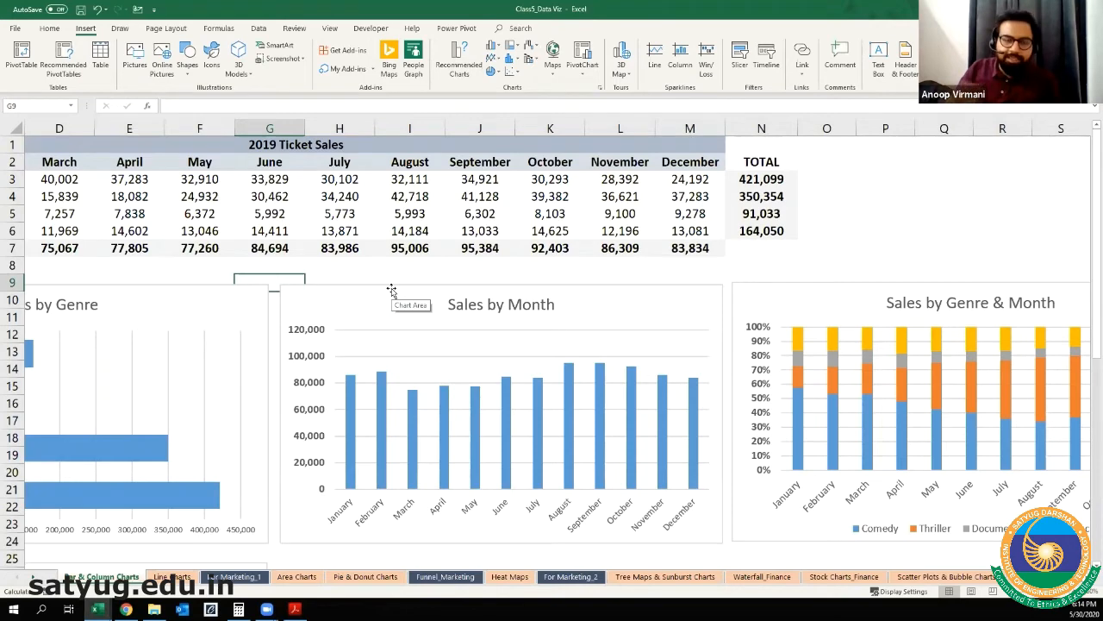
click(397, 264)
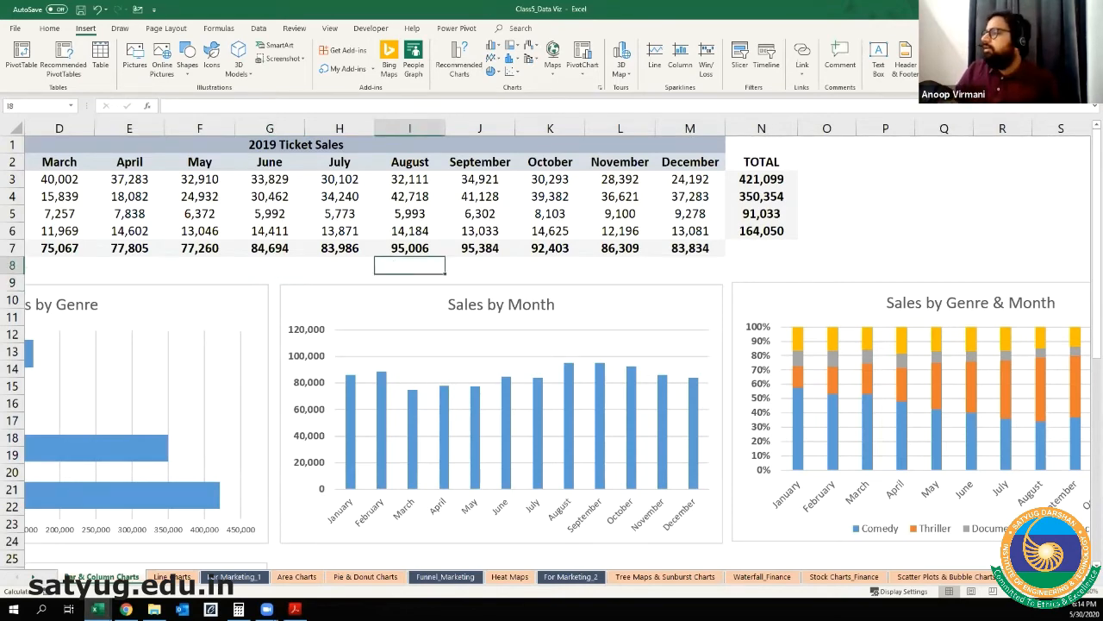
Step: Insert a 2-D clustered column chart from the month headers B2:M2 and the monthly totals B7:M7
scroll(122, 170, left, 3)
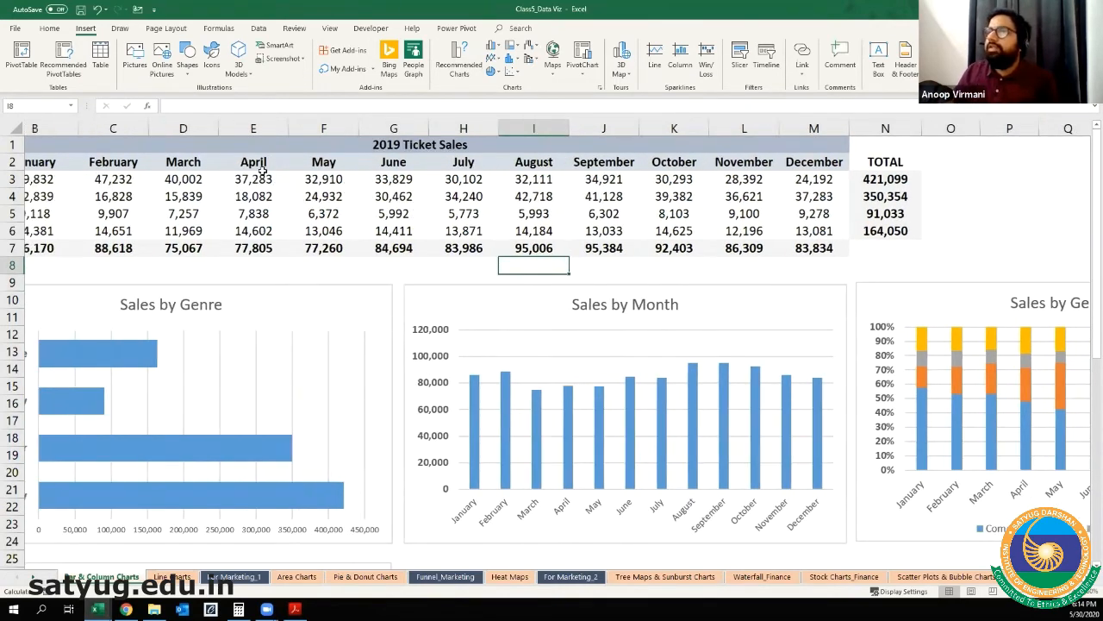
scroll(122, 170, left, 2)
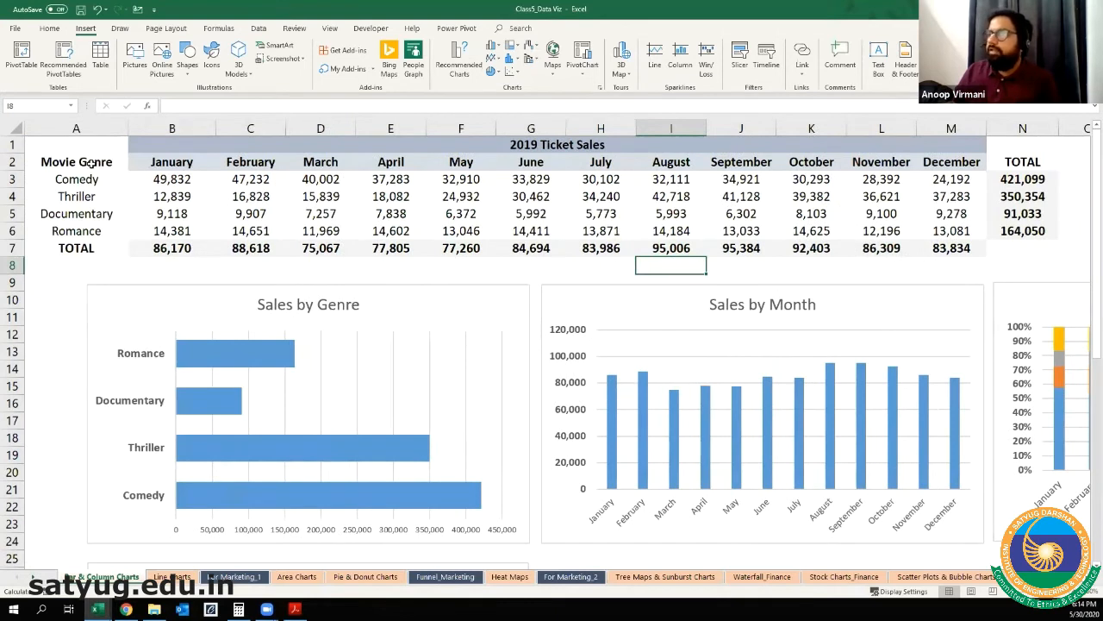
drag(171, 162, 653, 185)
drag(875, 164, 953, 162)
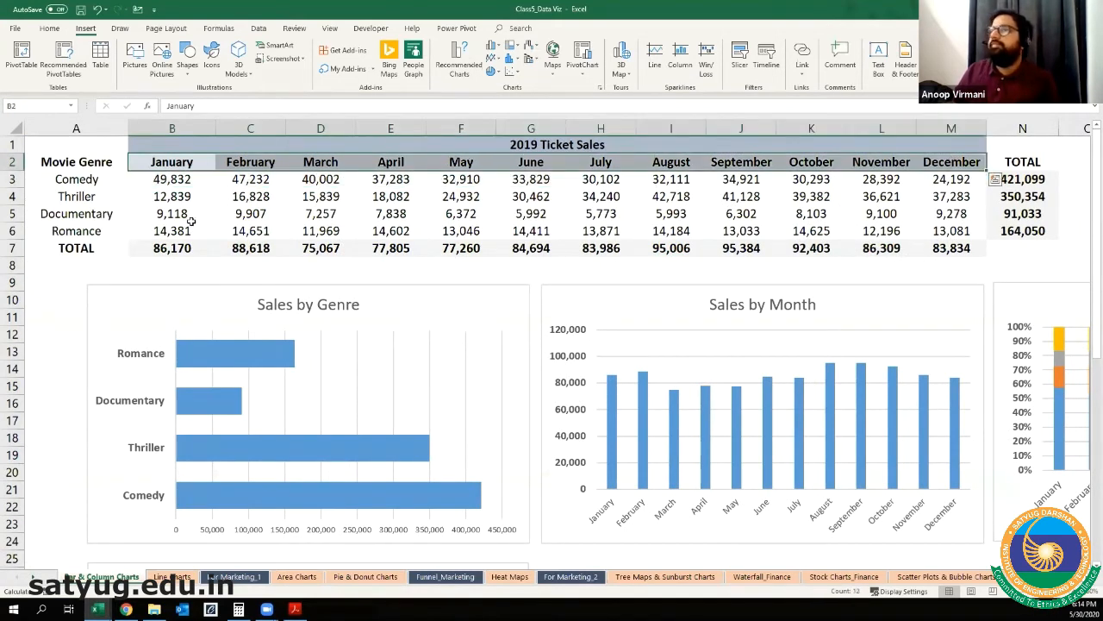
drag(153, 251, 955, 251)
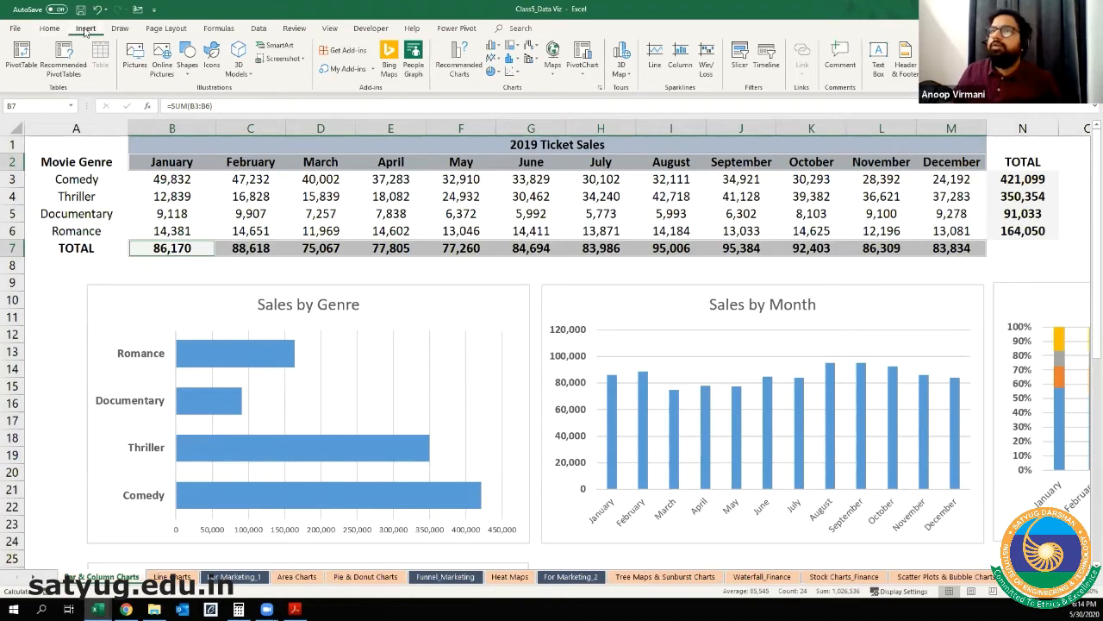
click(492, 46)
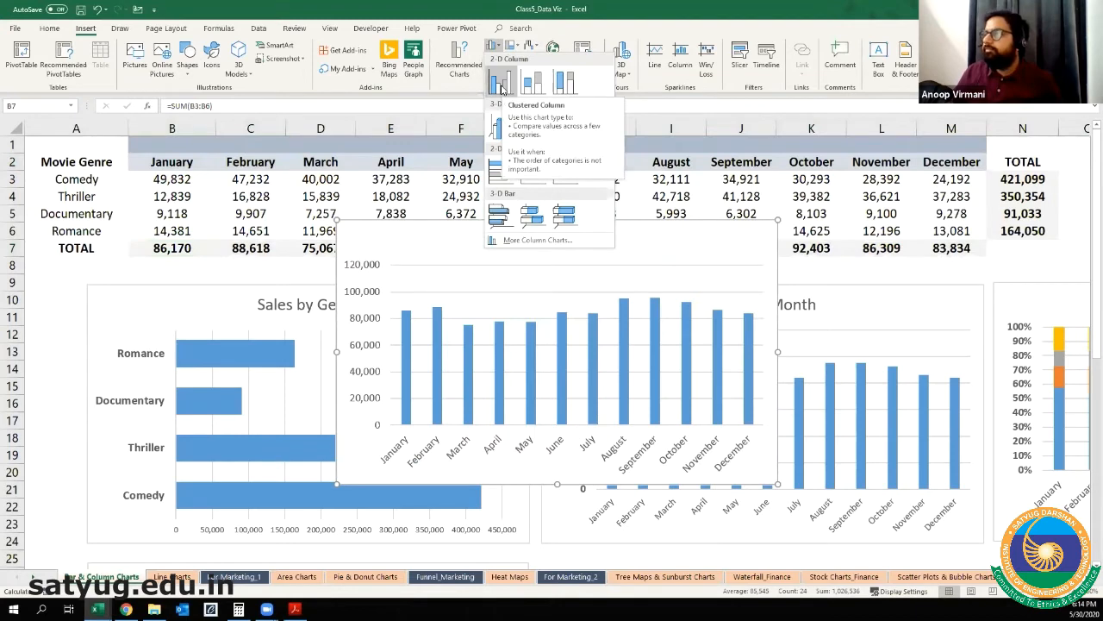
click(501, 86)
Step: Move the new column chart beside the Total Sales by Movie Genre chart and enlarge it to about the same height
scroll(643, 224, down, 7)
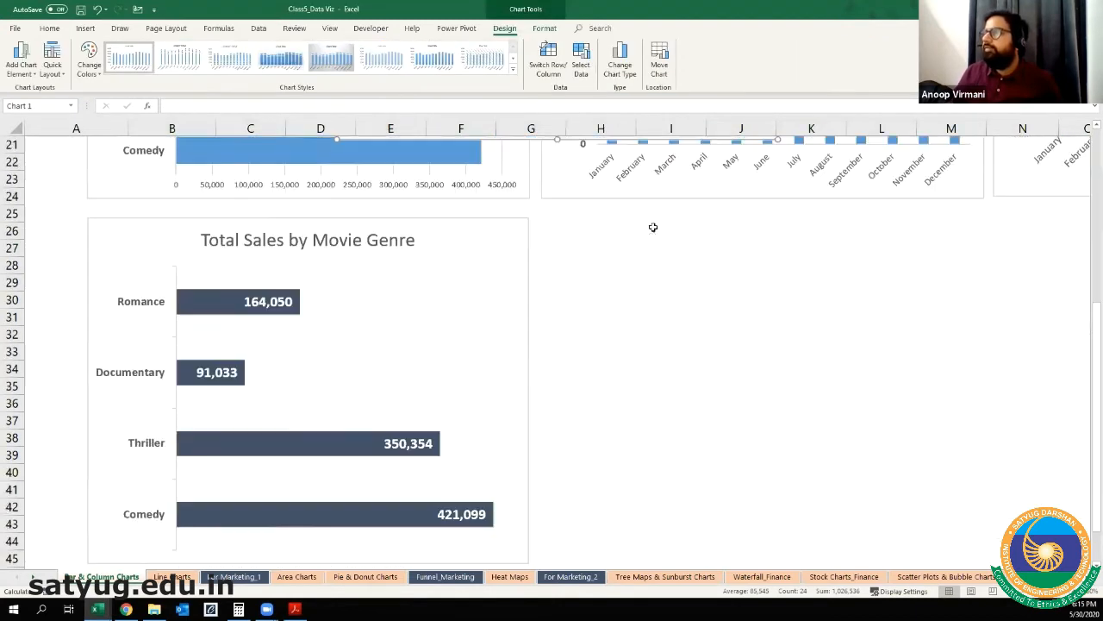
scroll(631, 188, up, 1)
click(640, 202)
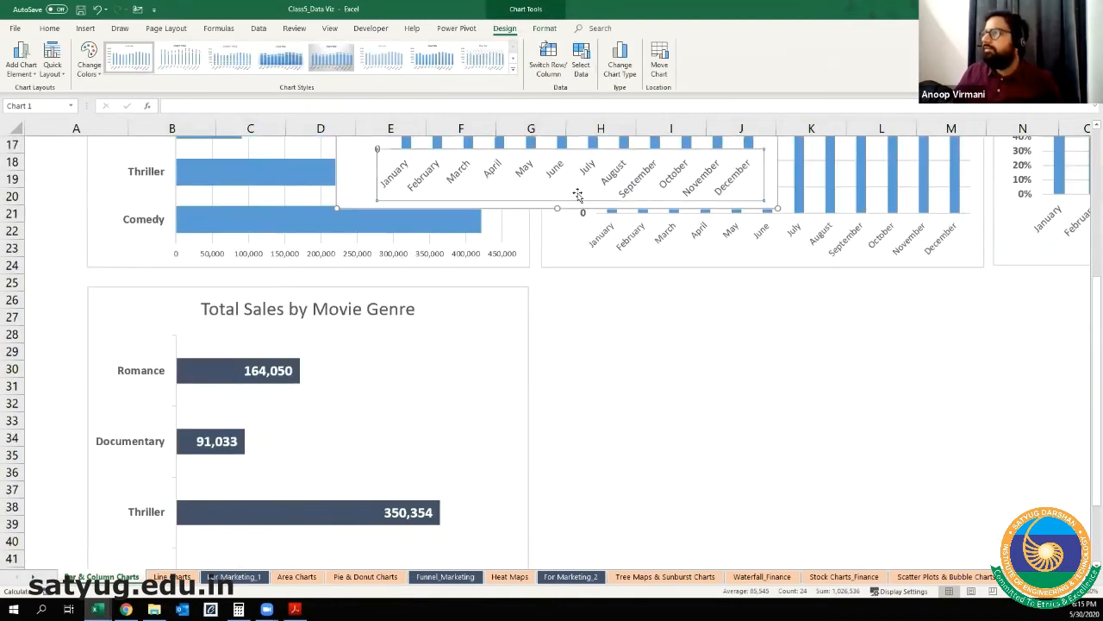
drag(348, 200, 535, 553)
scroll(776, 480, down, 3)
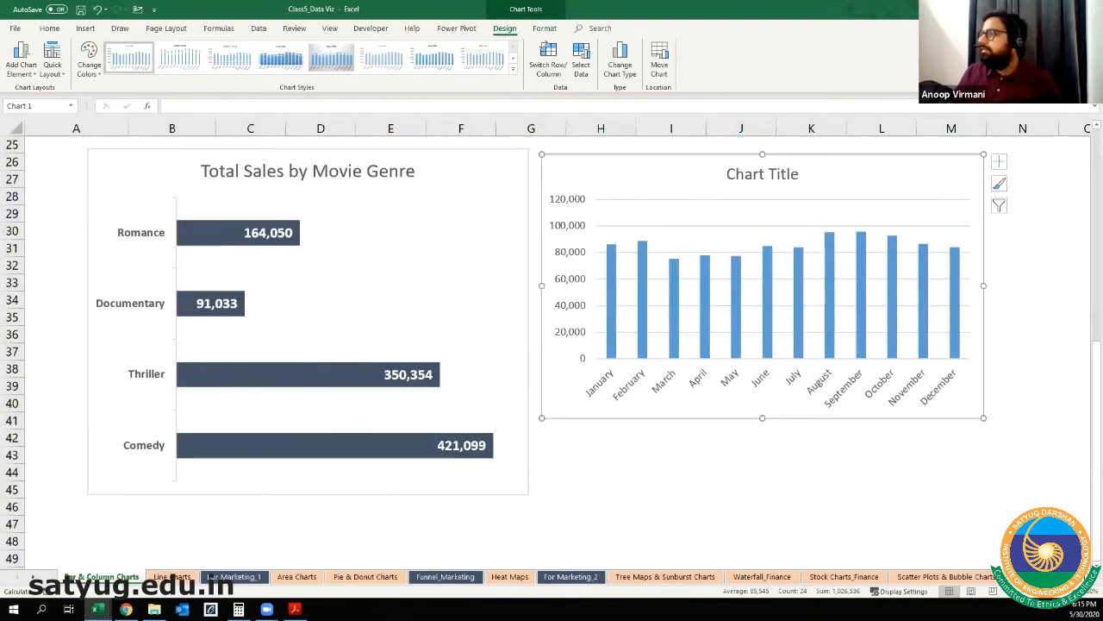
scroll(750, 448, right, 3)
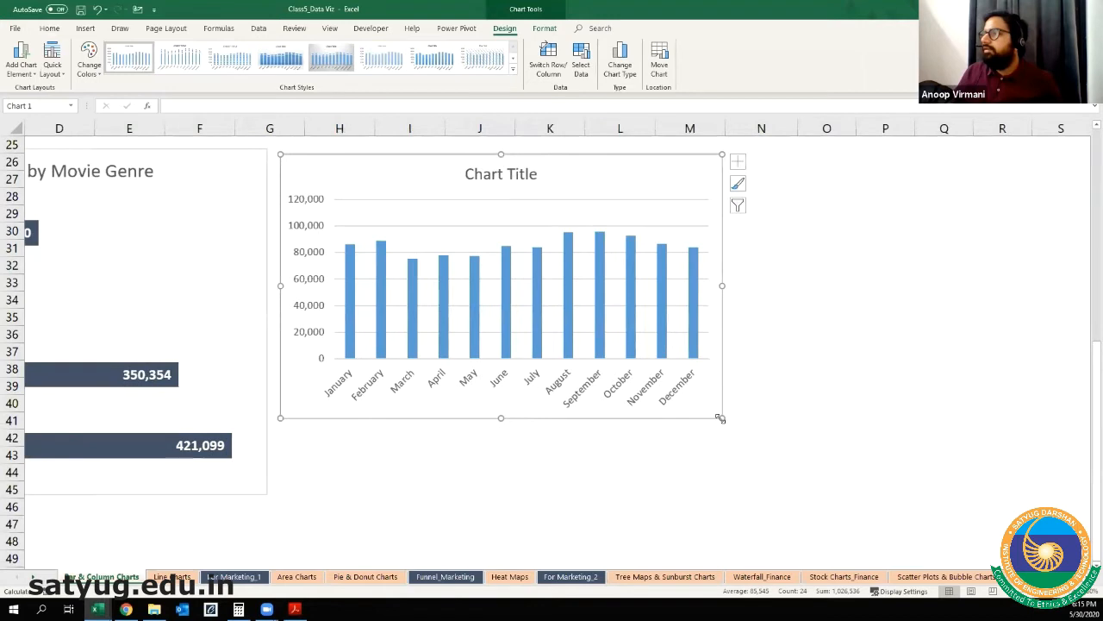
drag(737, 450, 746, 495)
Step: Remove the gridlines from the new monthly column chart and select its vertical sales axis
click(761, 160)
click(790, 245)
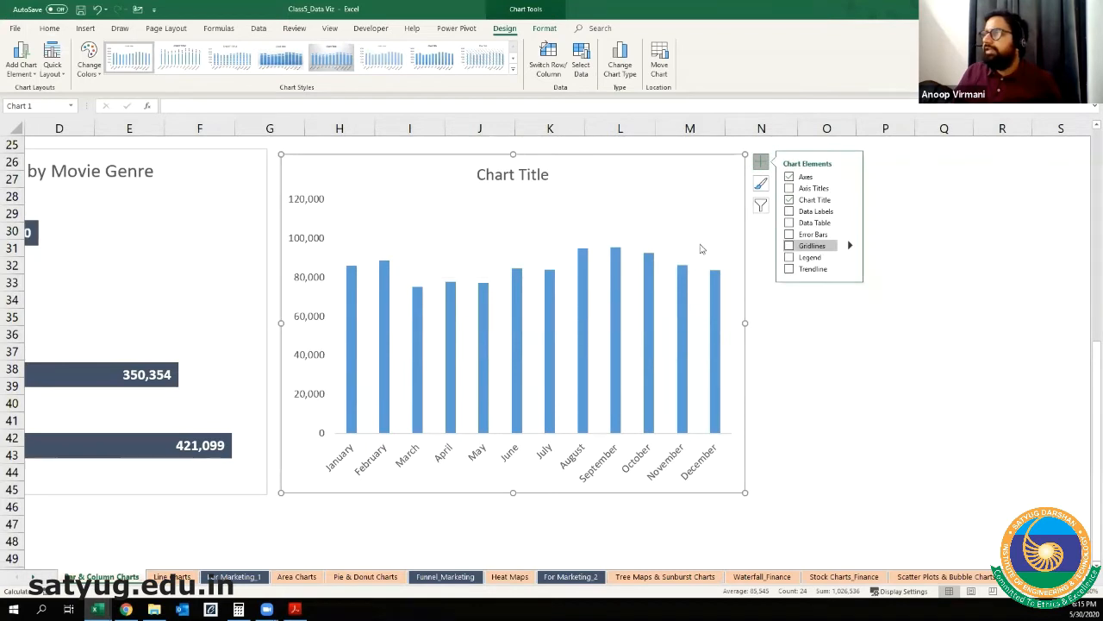
click(315, 203)
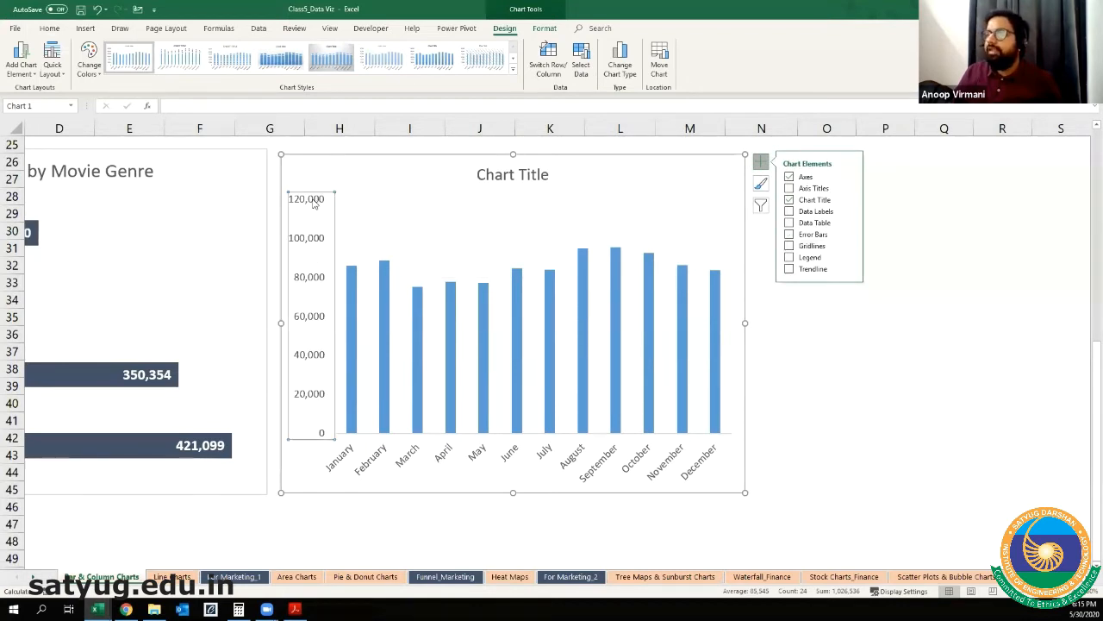
mouse_move(350, 286)
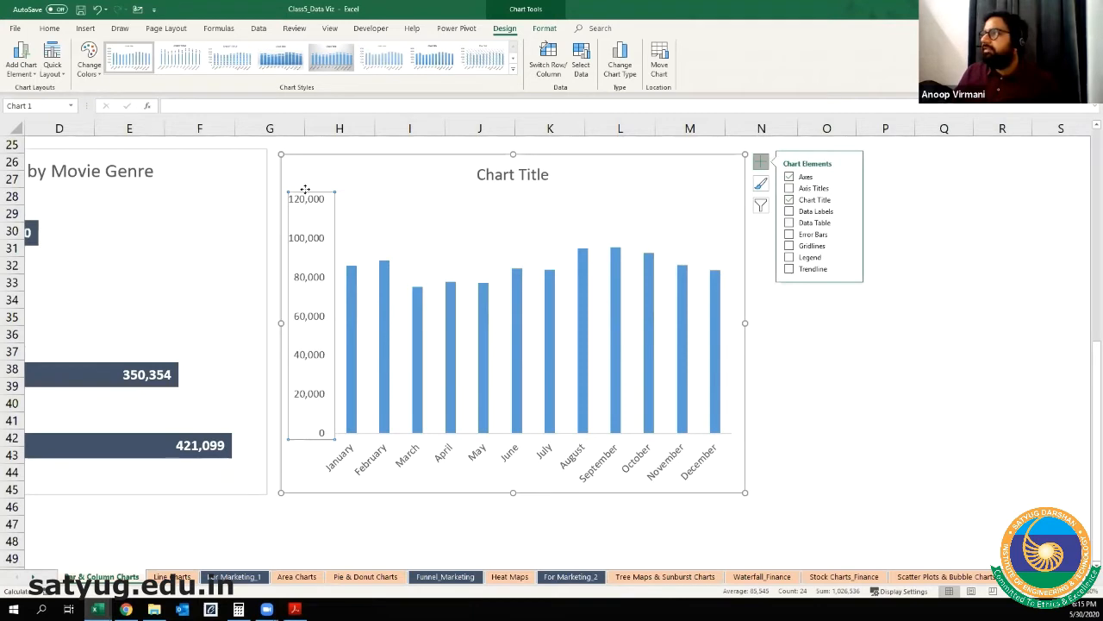
Step: Fill the columns of the monthly chart with the darker blue theme color
click(517, 369)
click(49, 28)
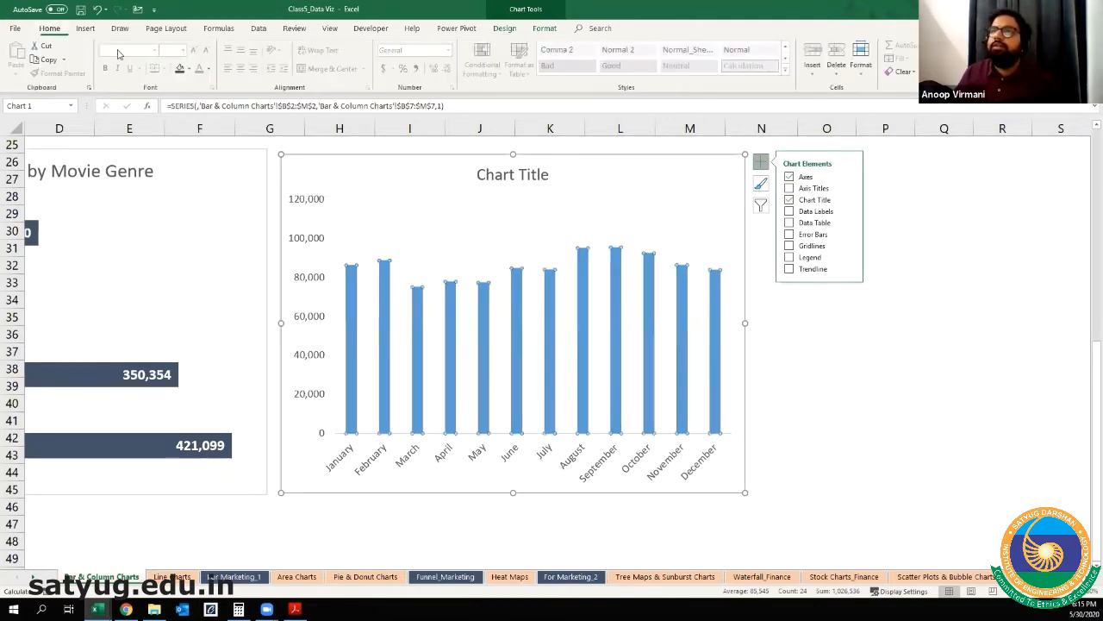
click(190, 69)
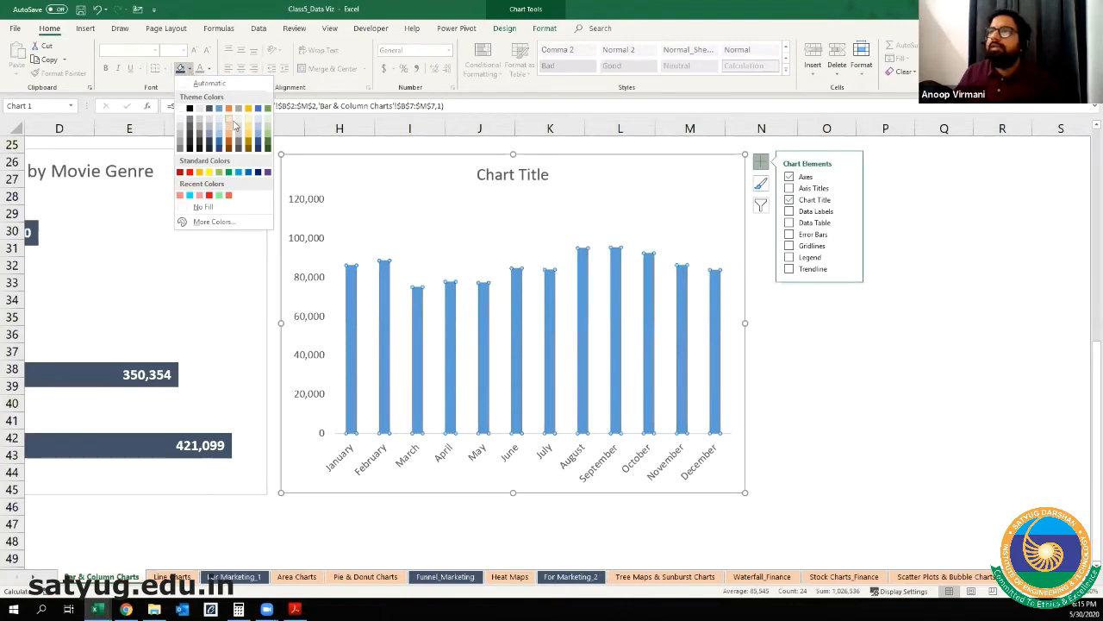
click(219, 108)
click(630, 233)
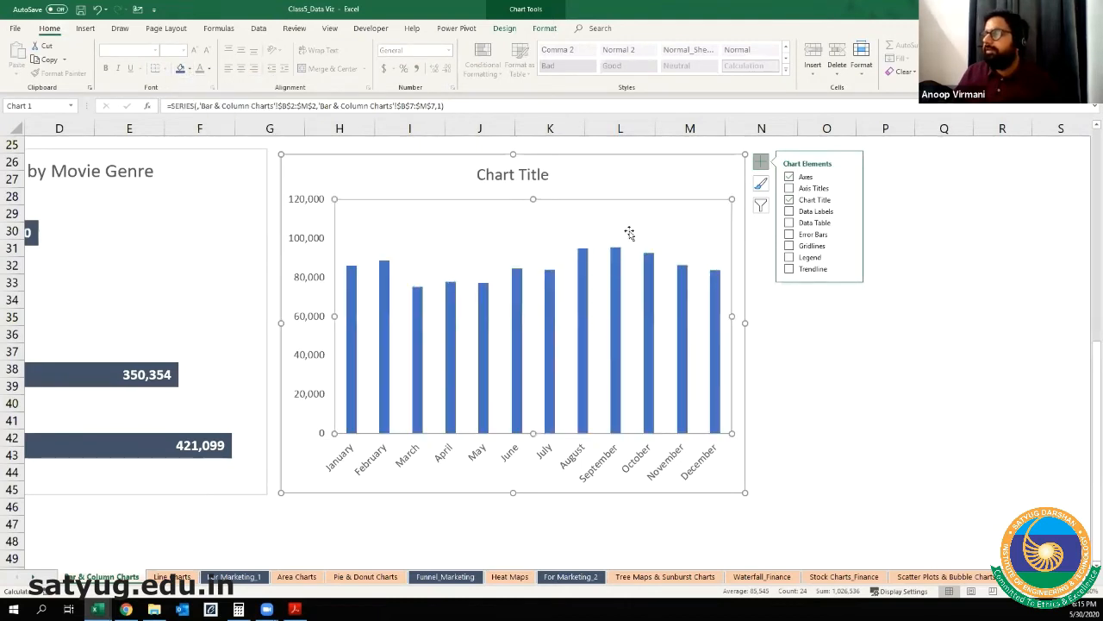
click(661, 482)
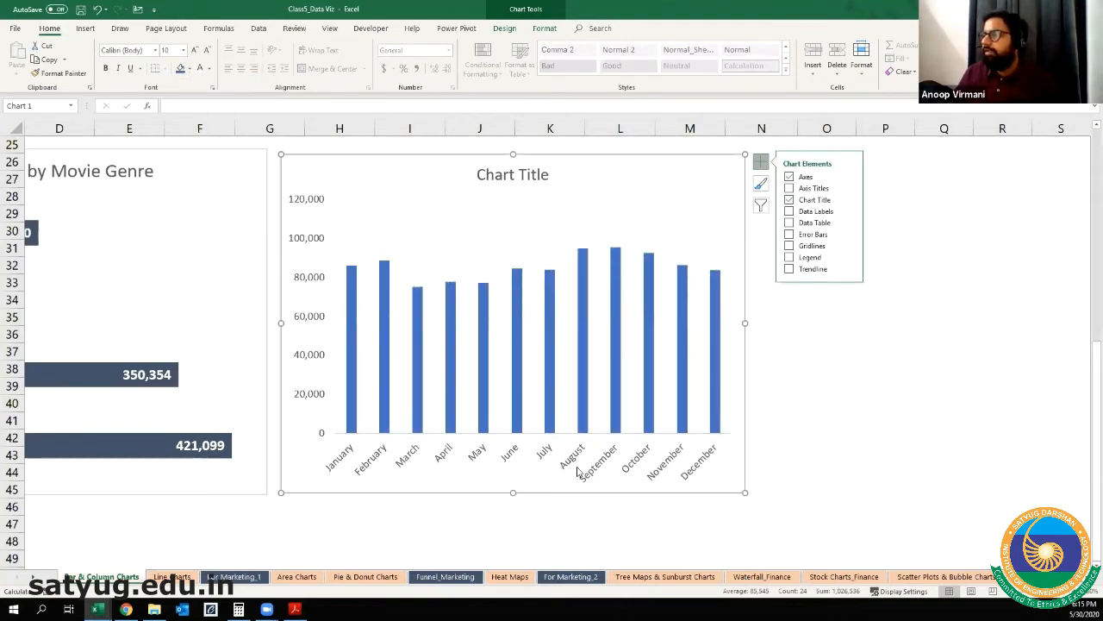
click(766, 245)
Step: Title the monthly column chart "Movie Sales by Month"
click(489, 164)
triple_click(488, 176)
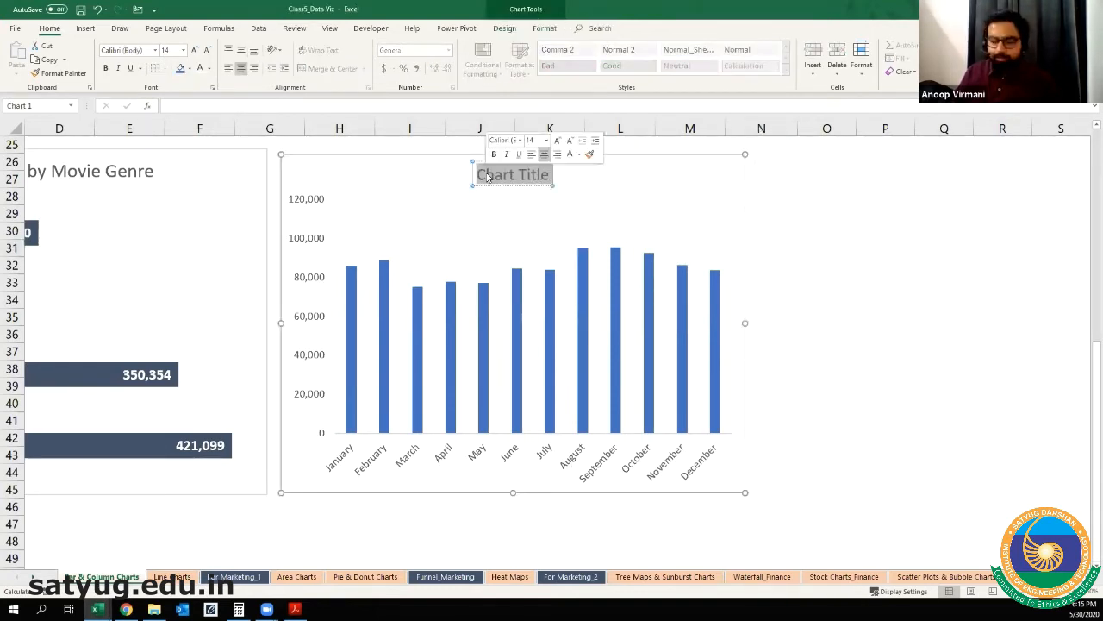
text(Movi)
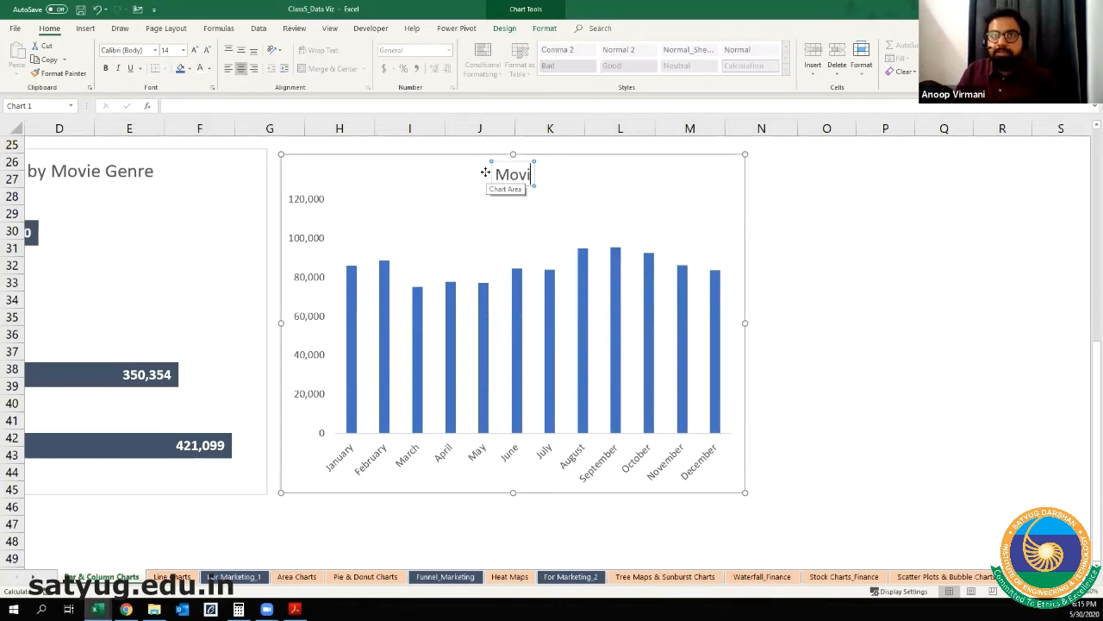
text(e Sales by)
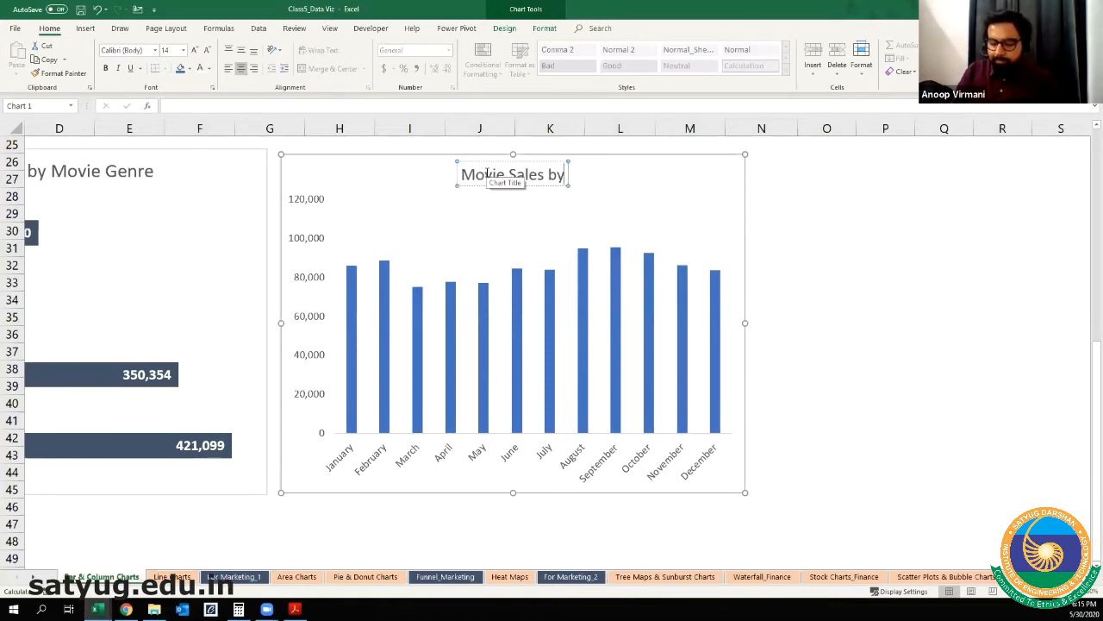
text( Month)
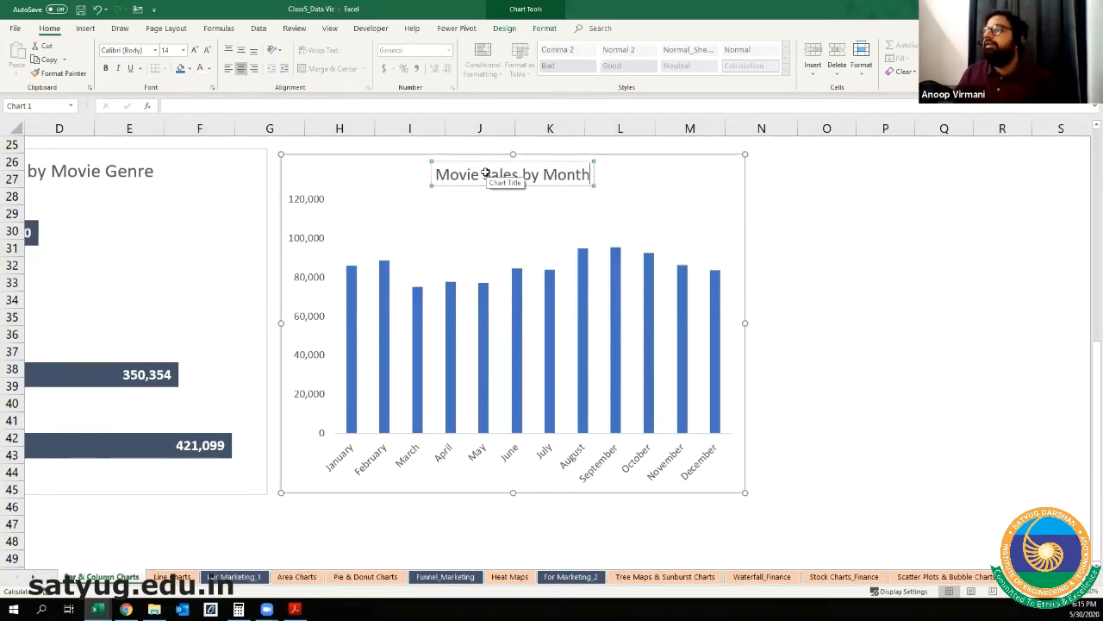
click(821, 318)
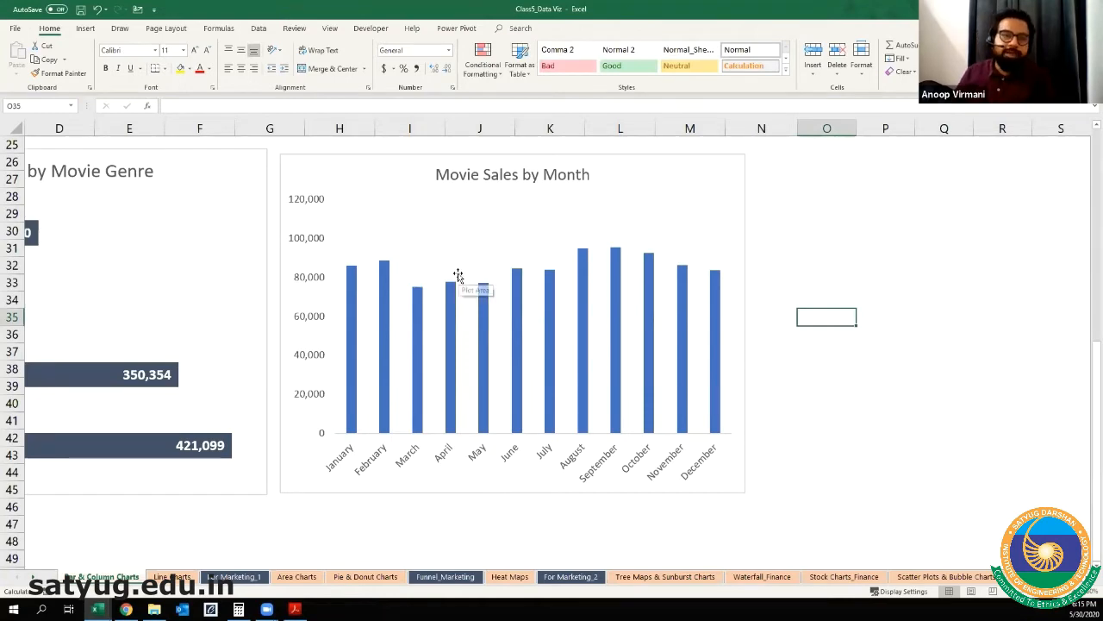
Step: Compare the new genre and monthly charts with the sample Sales by Genre, Sales by Month and Sales by Genre & Month charts above
scroll(458, 276, up, 7)
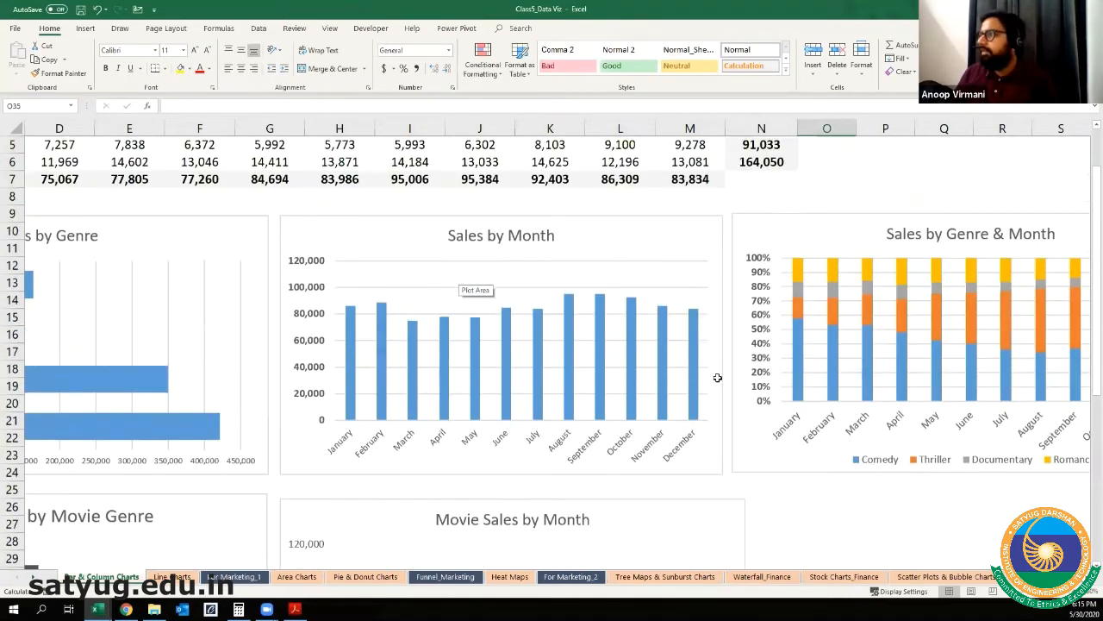
scroll(552, 345, right, 4)
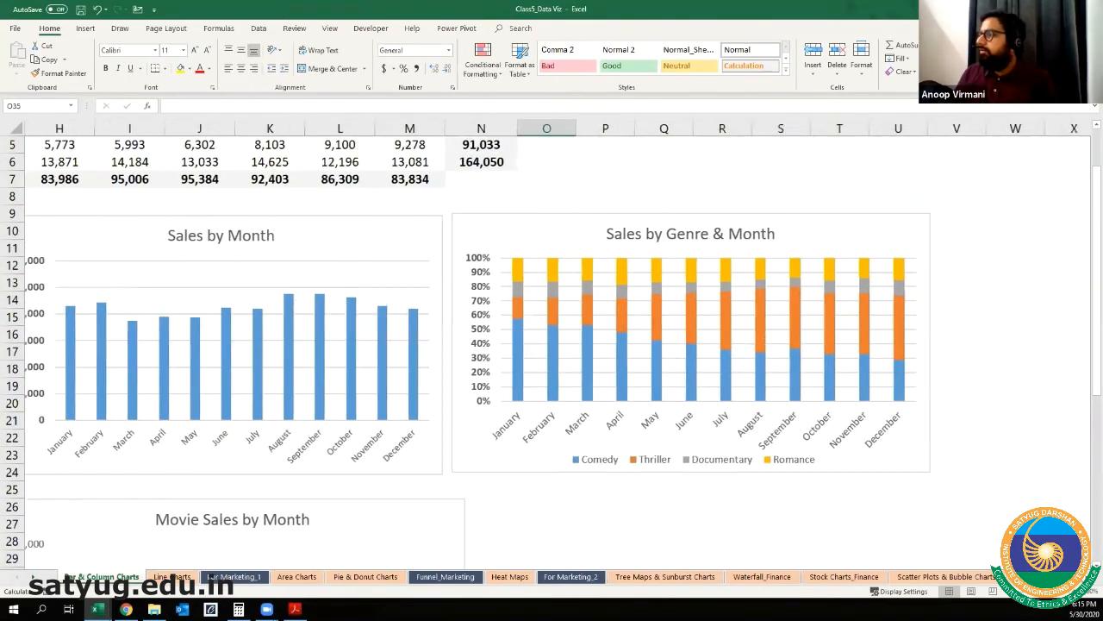
scroll(569, 350, left, 6)
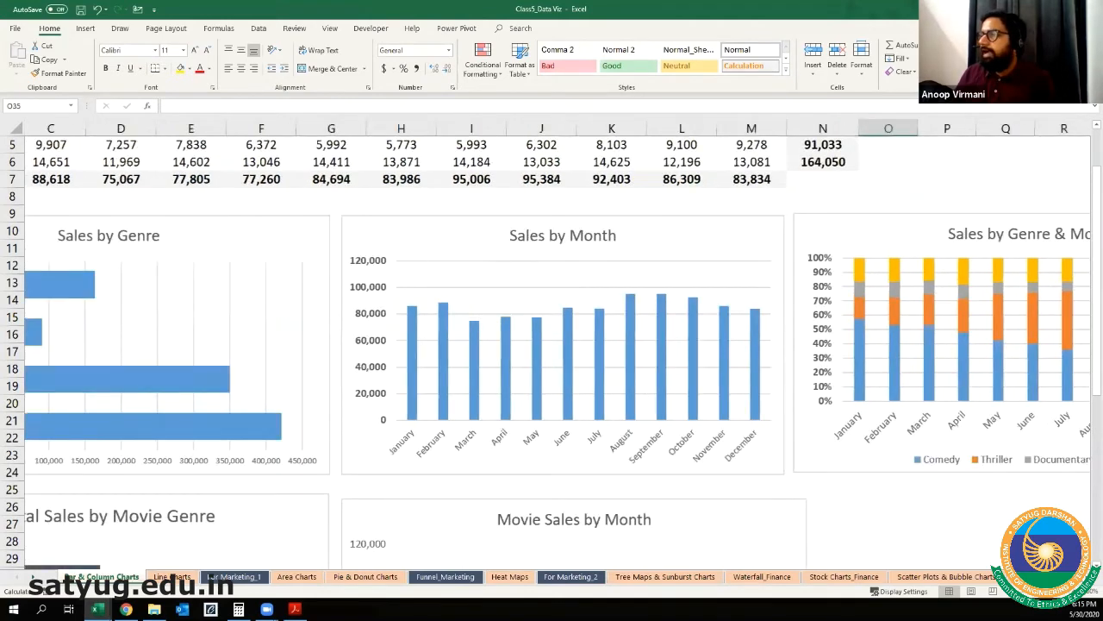
scroll(569, 349, down, 5)
scroll(288, 221, down, 3)
scroll(111, 209, up, 1)
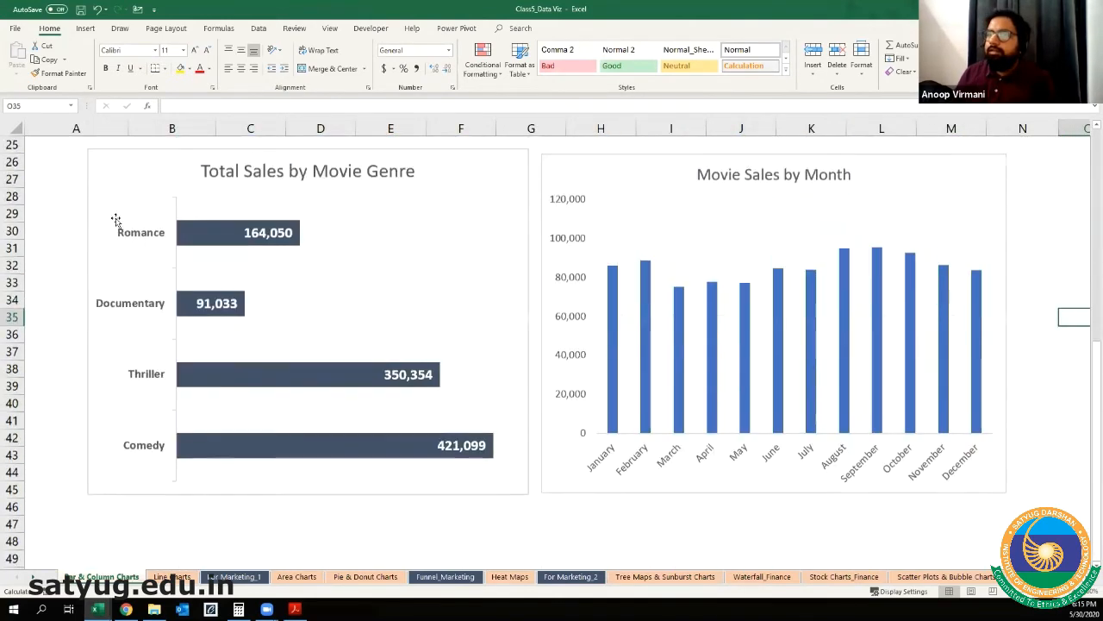
click(137, 401)
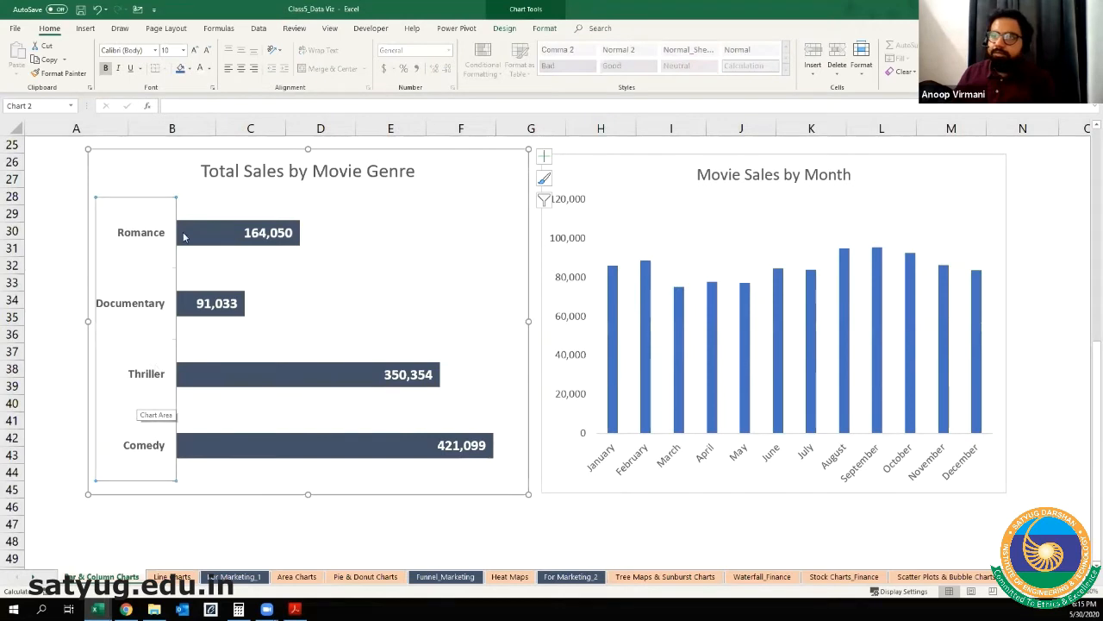
click(136, 164)
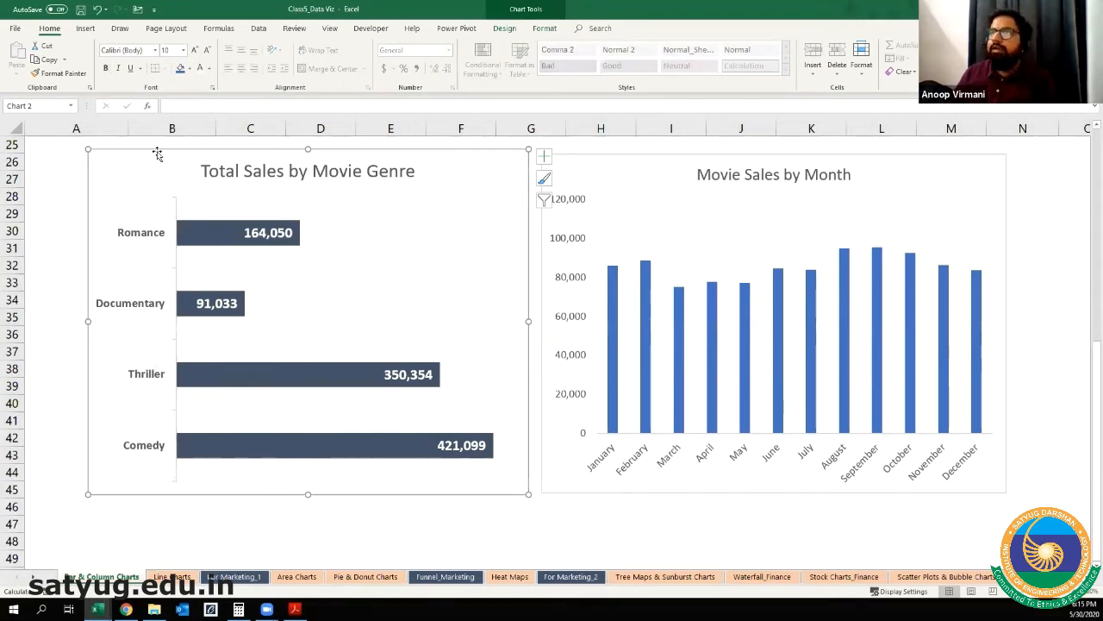
click(656, 160)
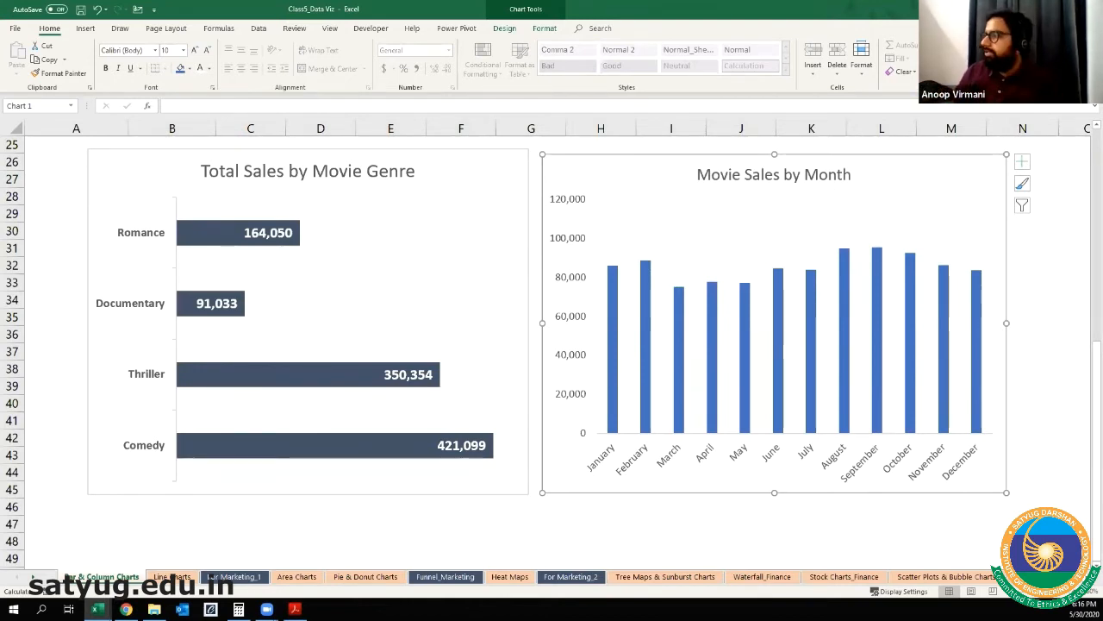
Step: Insert a 2-D clustered column chart from the genre-by-month ticket sales in A2:M6, leaving out the totals
scroll(649, 374, right, 5)
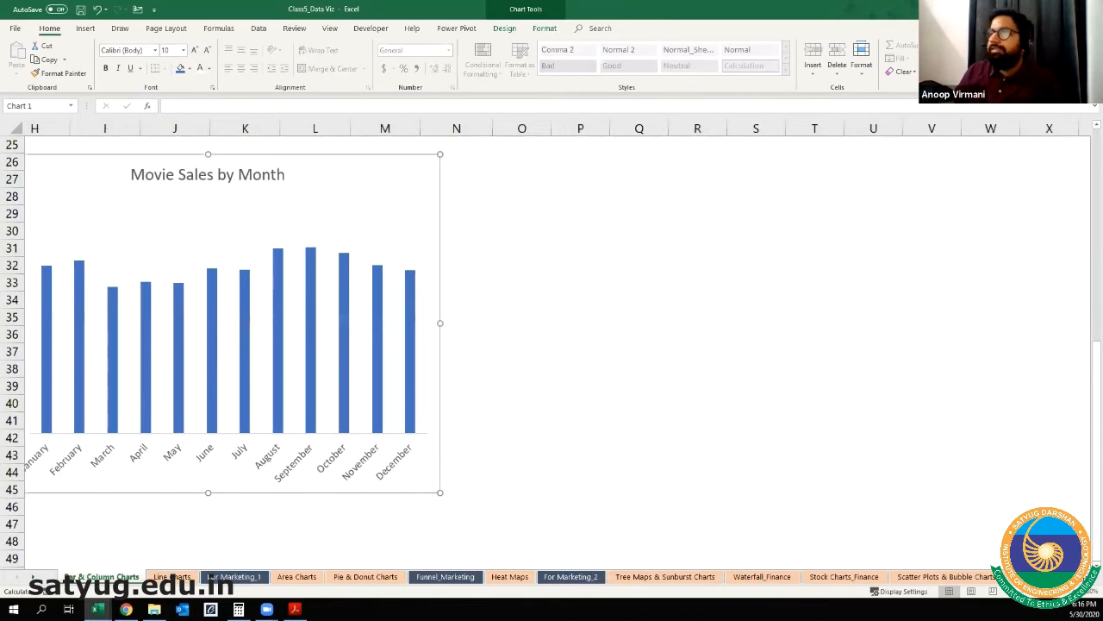
scroll(649, 374, up, 8)
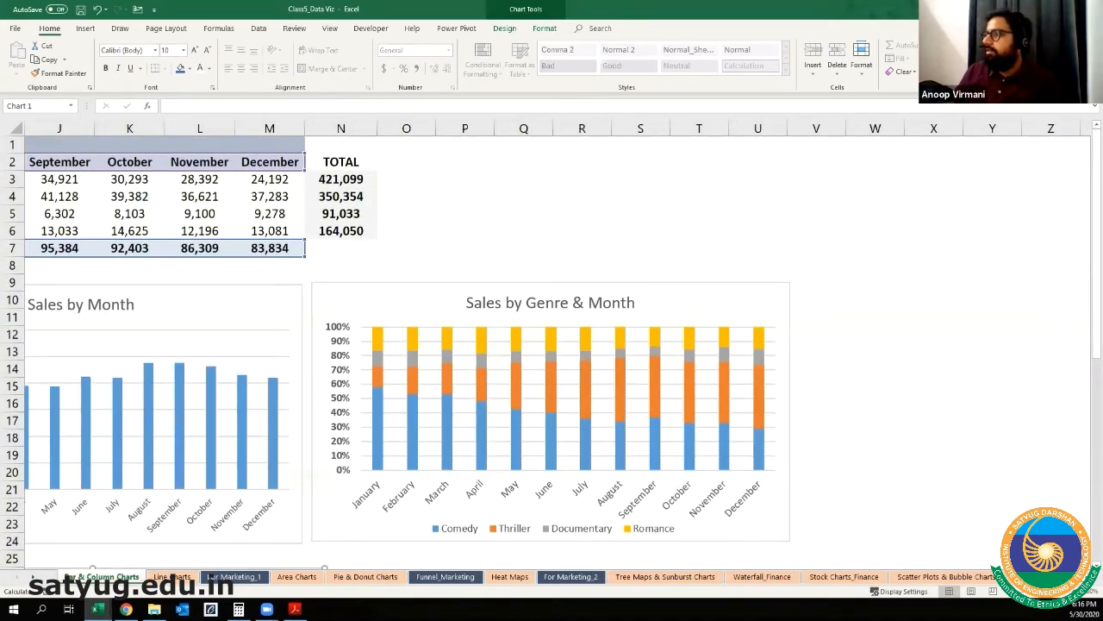
scroll(746, 345, left, 4)
click(747, 292)
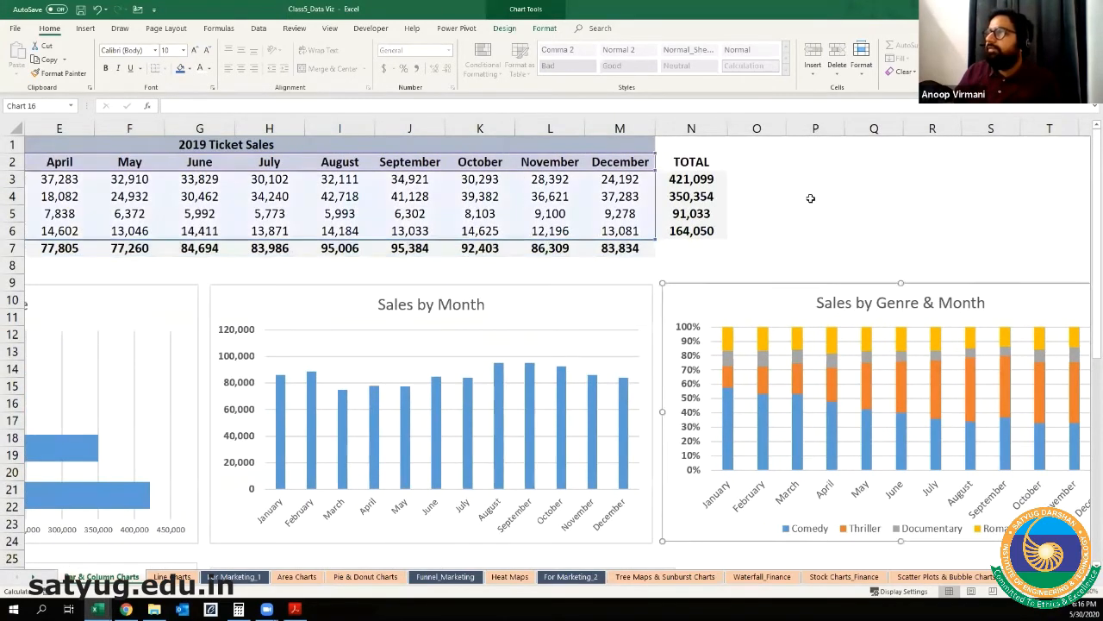
click(811, 198)
scroll(354, 197, left, 3)
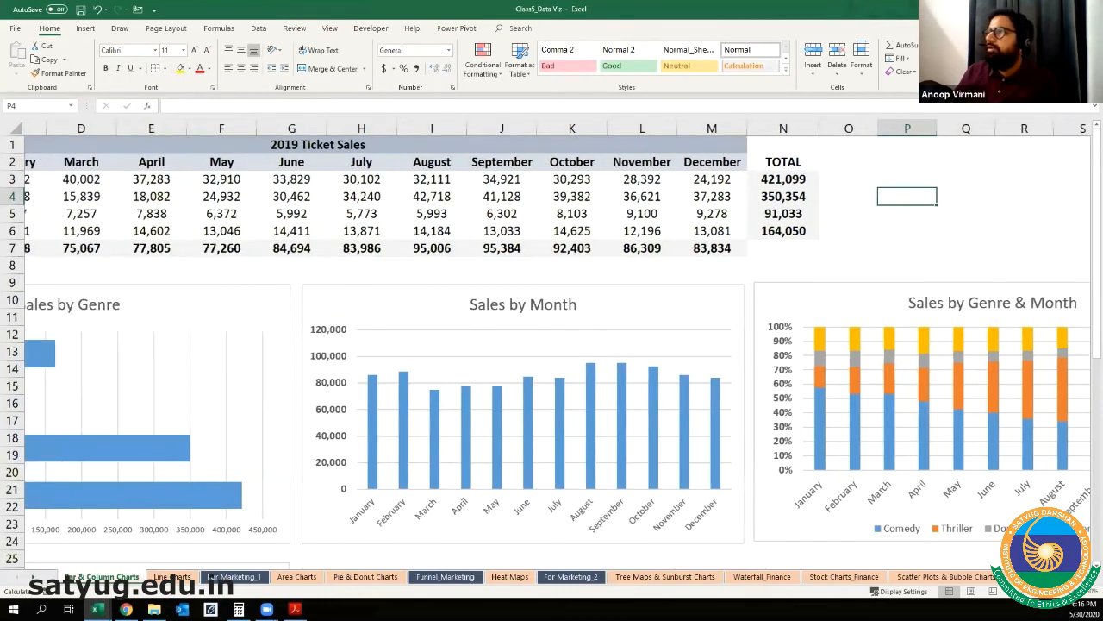
drag(76, 162, 955, 226)
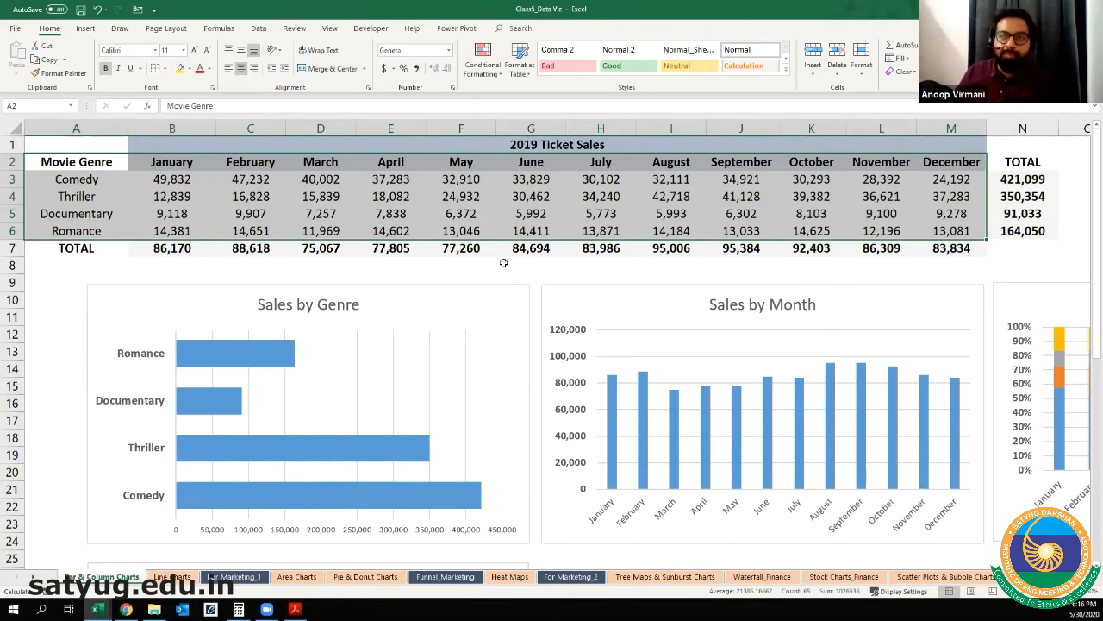
click(86, 28)
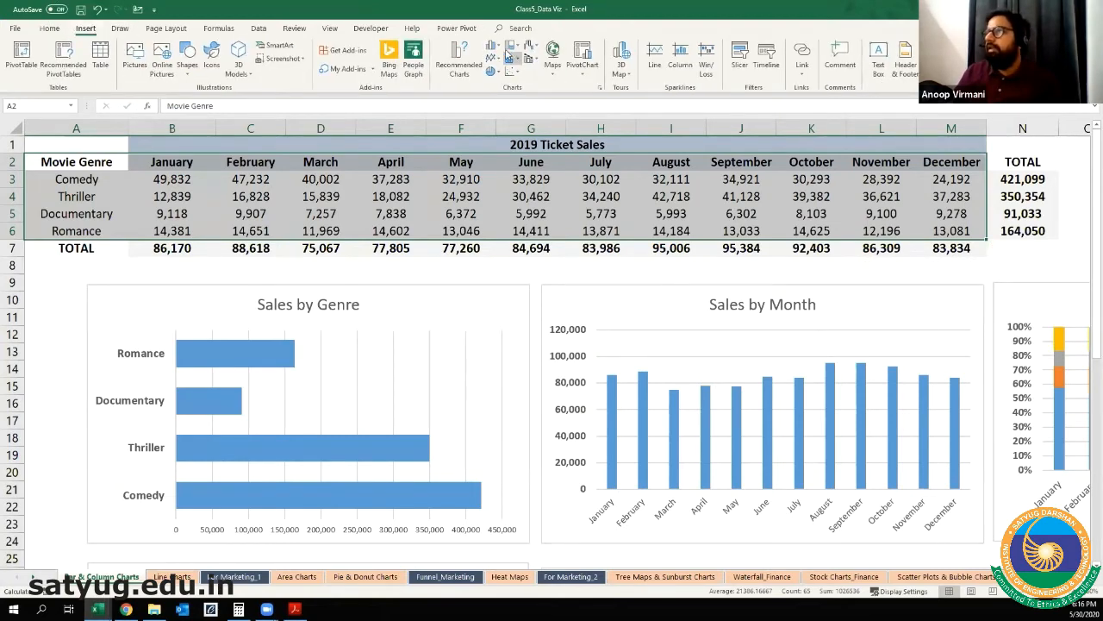
click(494, 48)
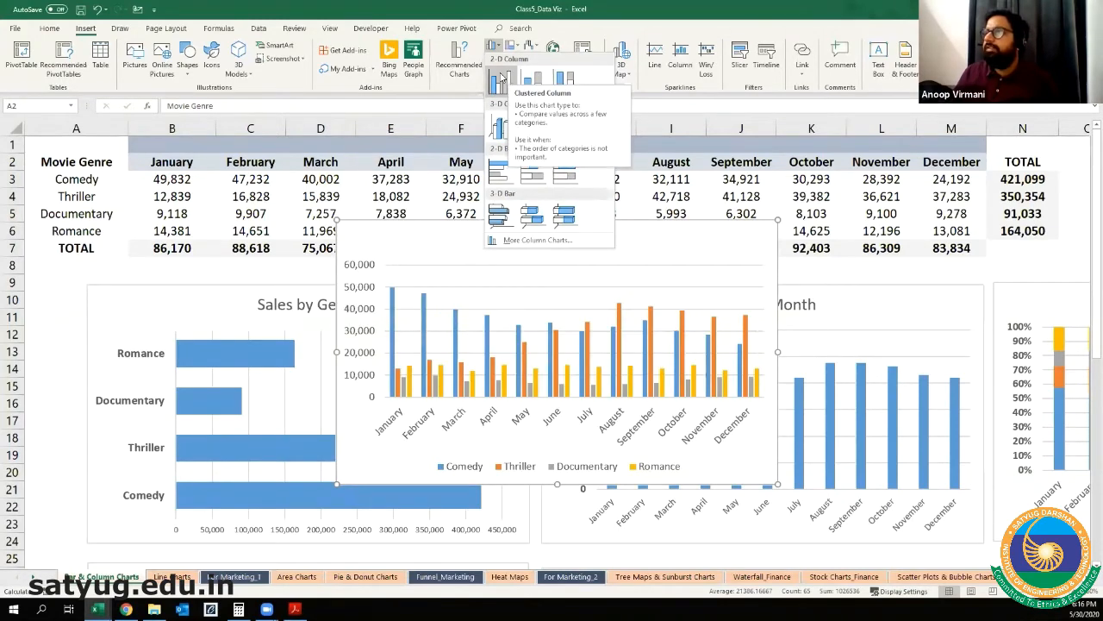
click(503, 78)
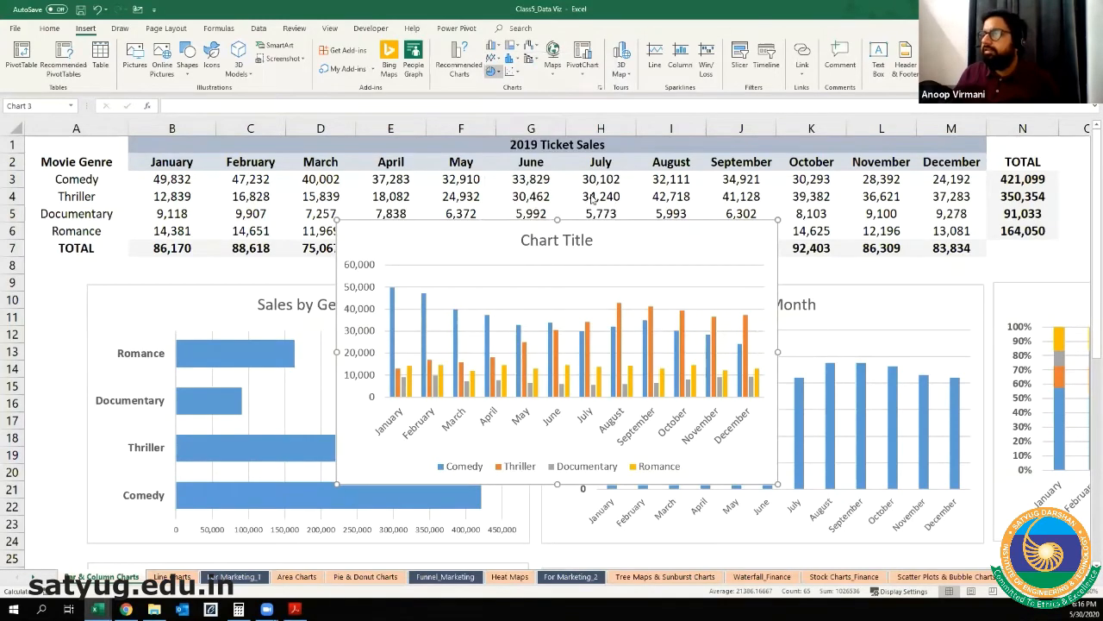
Step: Move the new genre-by-month chart beside the Movie Sales by Month chart and enlarge it to about the same height
scroll(796, 487, down, 7)
scroll(653, 205, up, 3)
drag(743, 267, 798, 410)
scroll(1036, 476, down, 1)
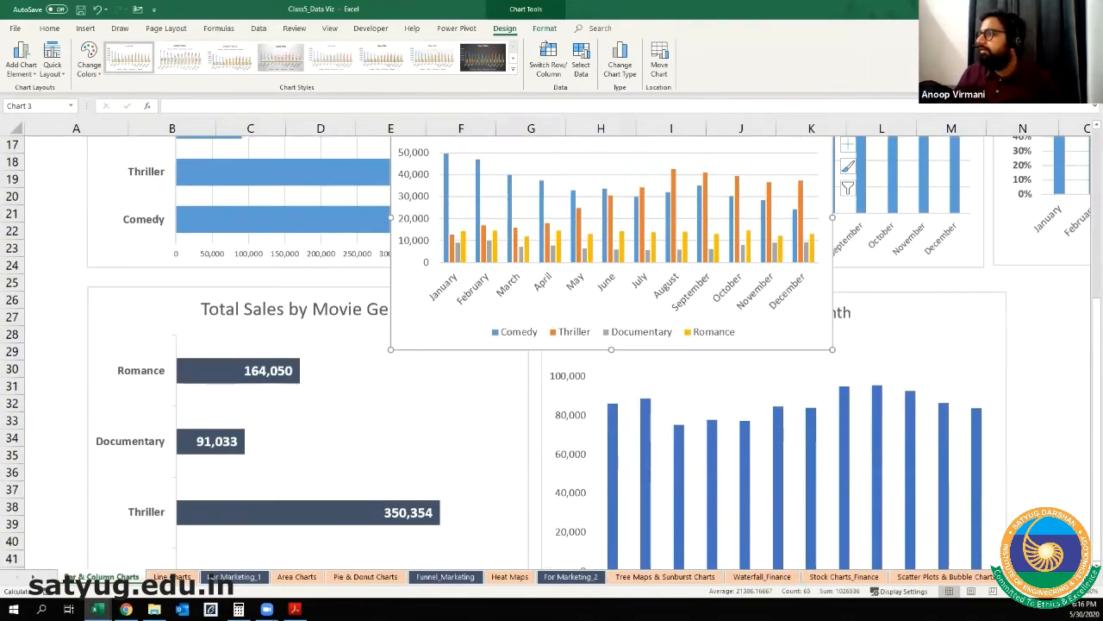
scroll(248, 343, right, 7)
drag(249, 343, 872, 543)
scroll(871, 518, down, 1)
scroll(1012, 372, down, 1)
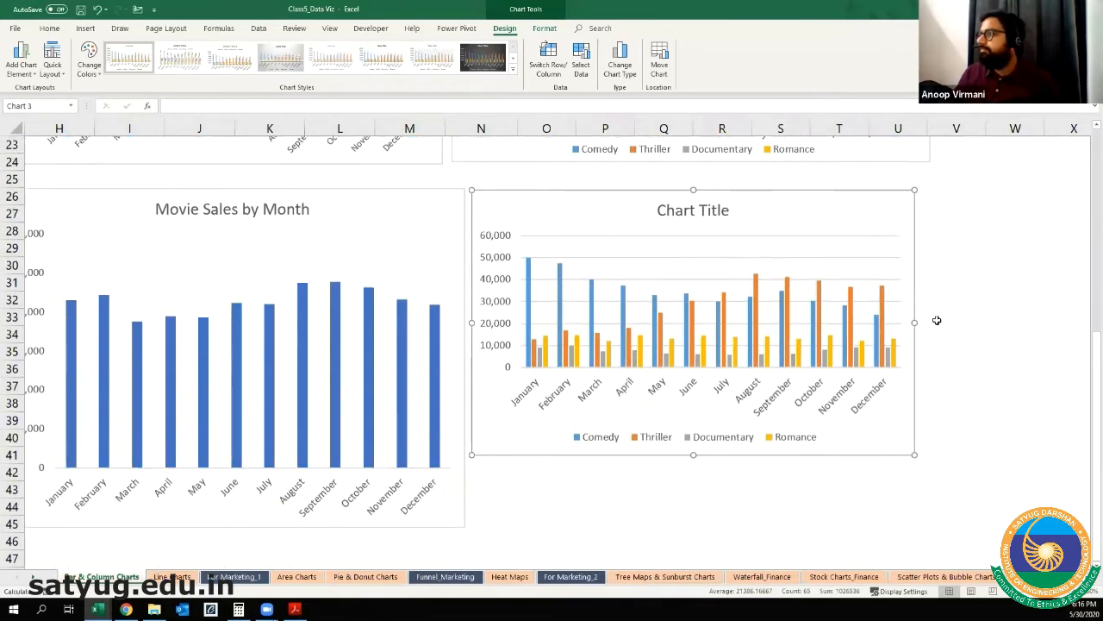
drag(916, 325, 1017, 325)
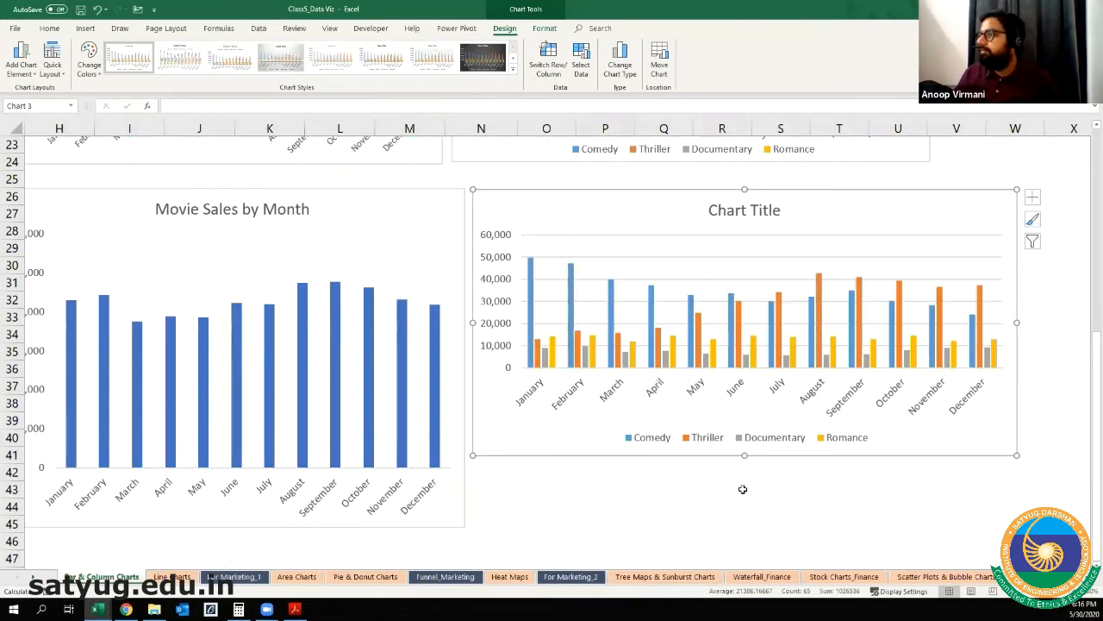
drag(745, 455, 744, 525)
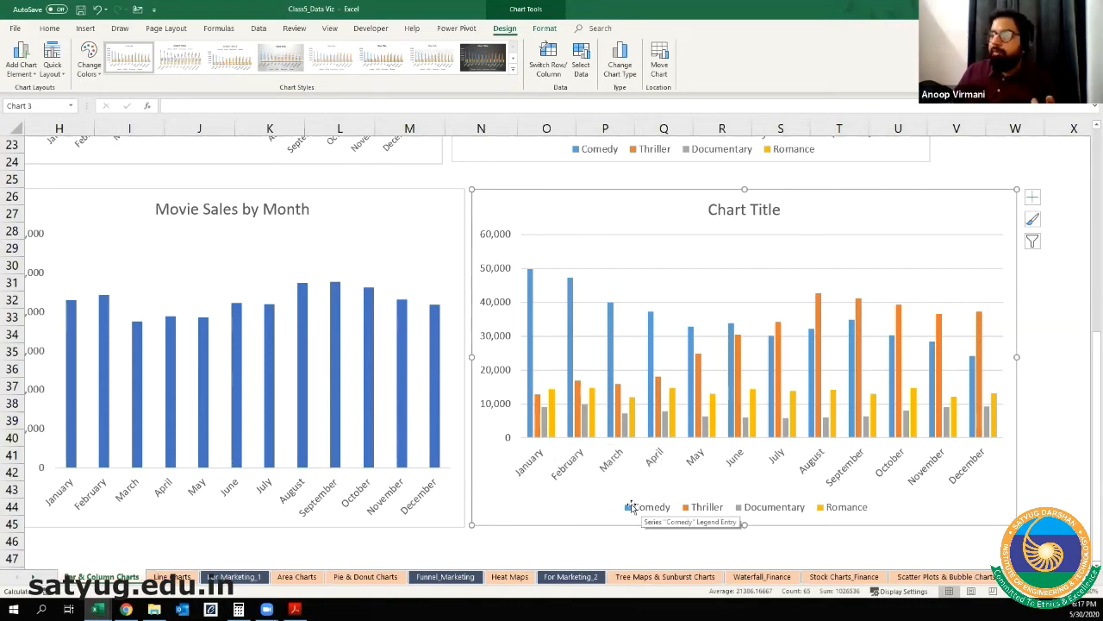
Step: Examine how the Comedy, Thriller, Documentary and Romance columns compare from month to month in the new clustered chart
click(533, 394)
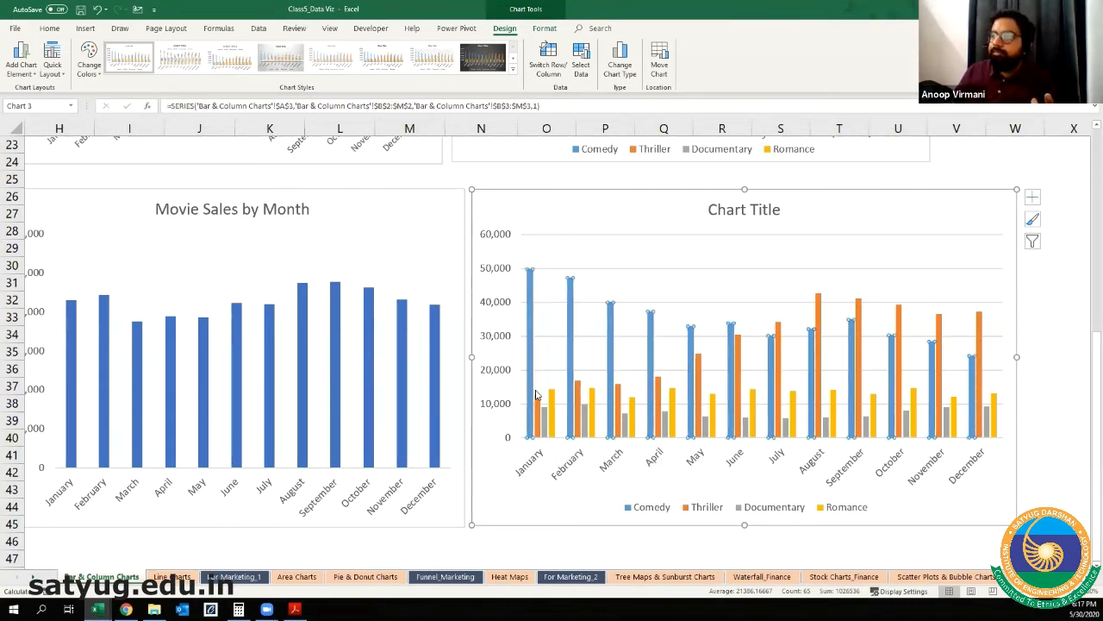
click(543, 415)
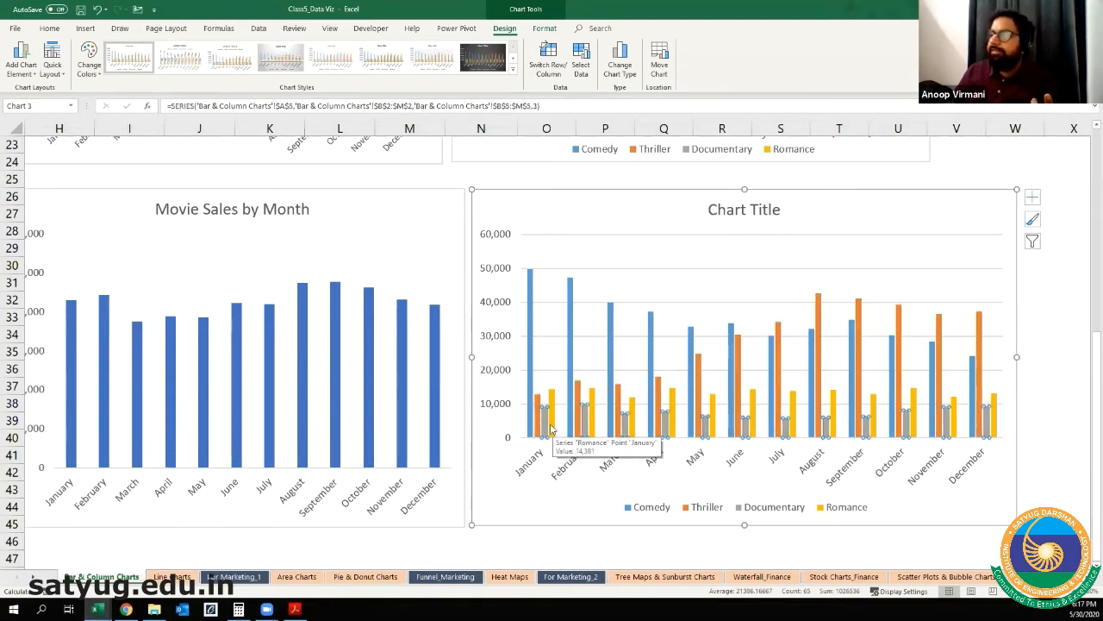
click(554, 431)
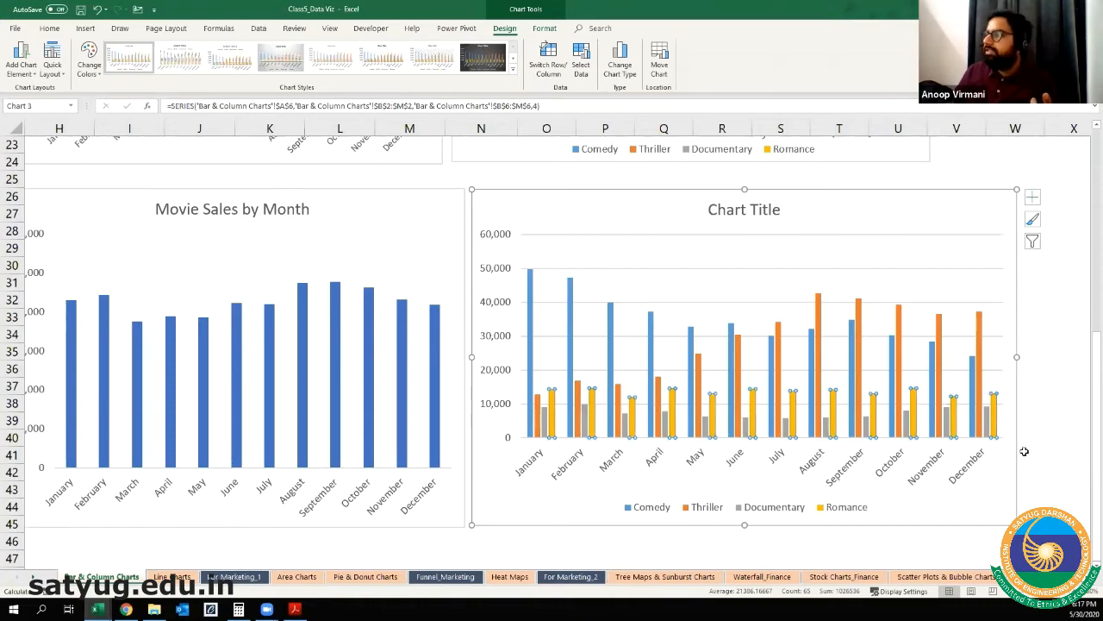
click(1073, 442)
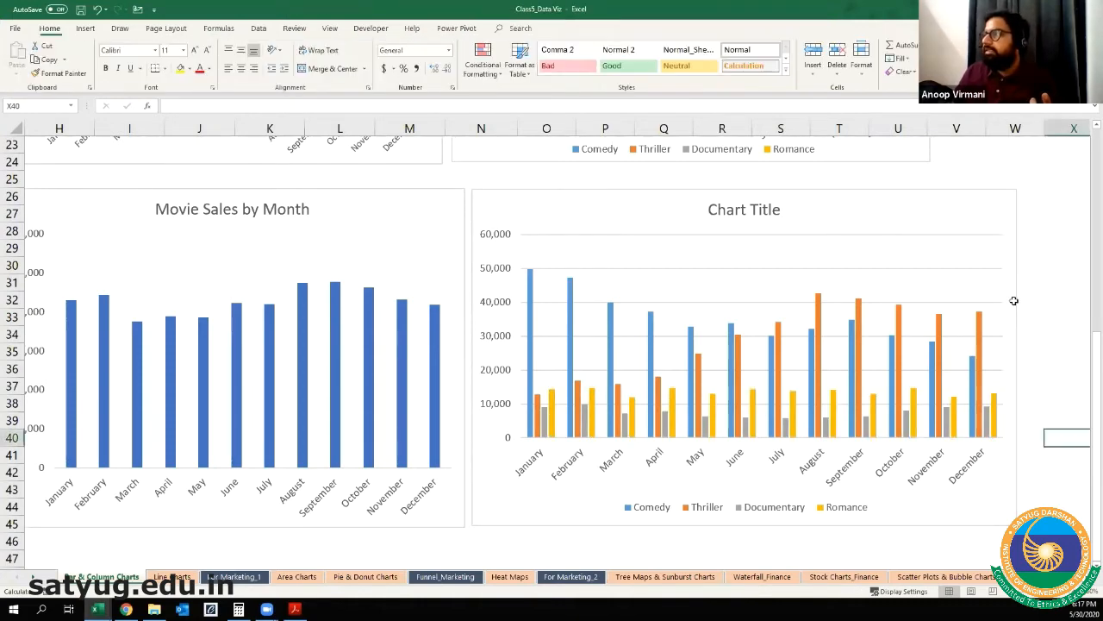
scroll(875, 362, right, 5)
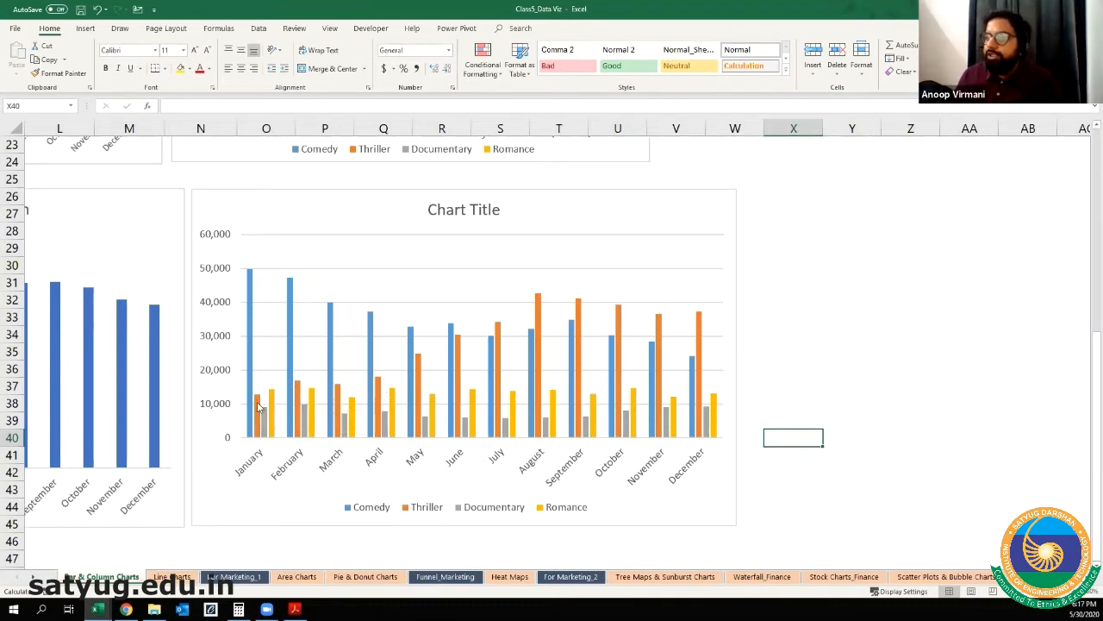
mouse_move(256, 407)
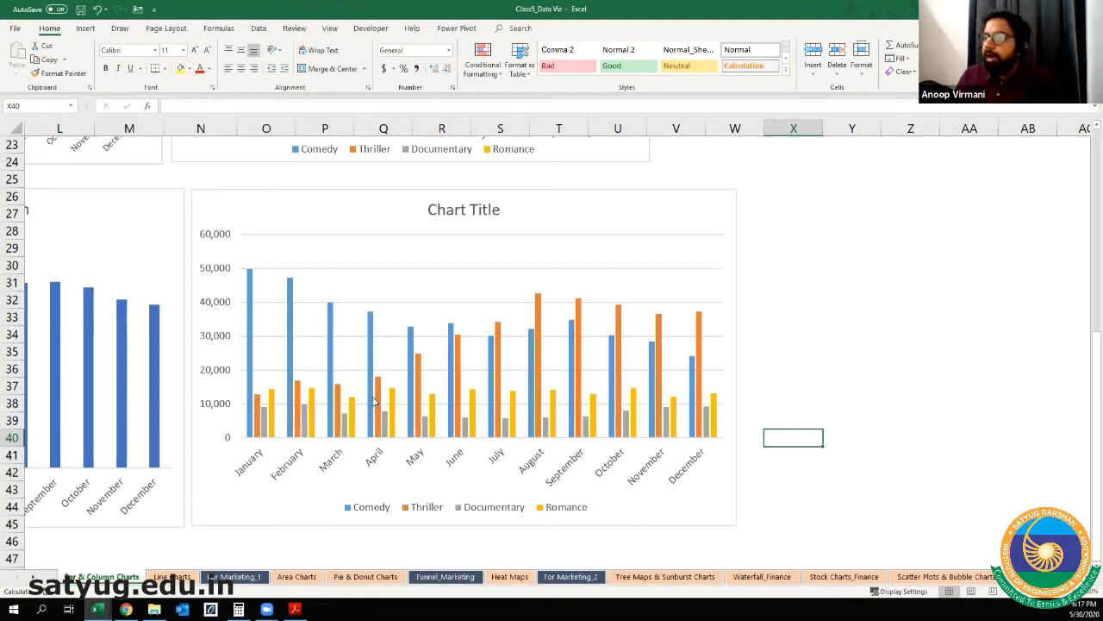
mouse_move(378, 397)
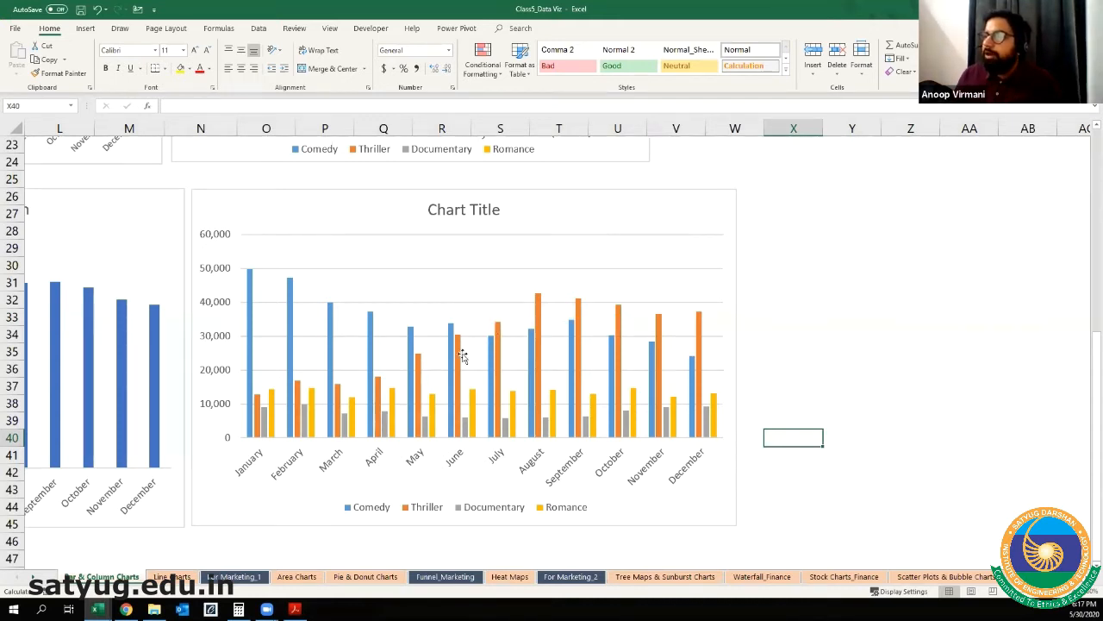
mouse_move(457, 361)
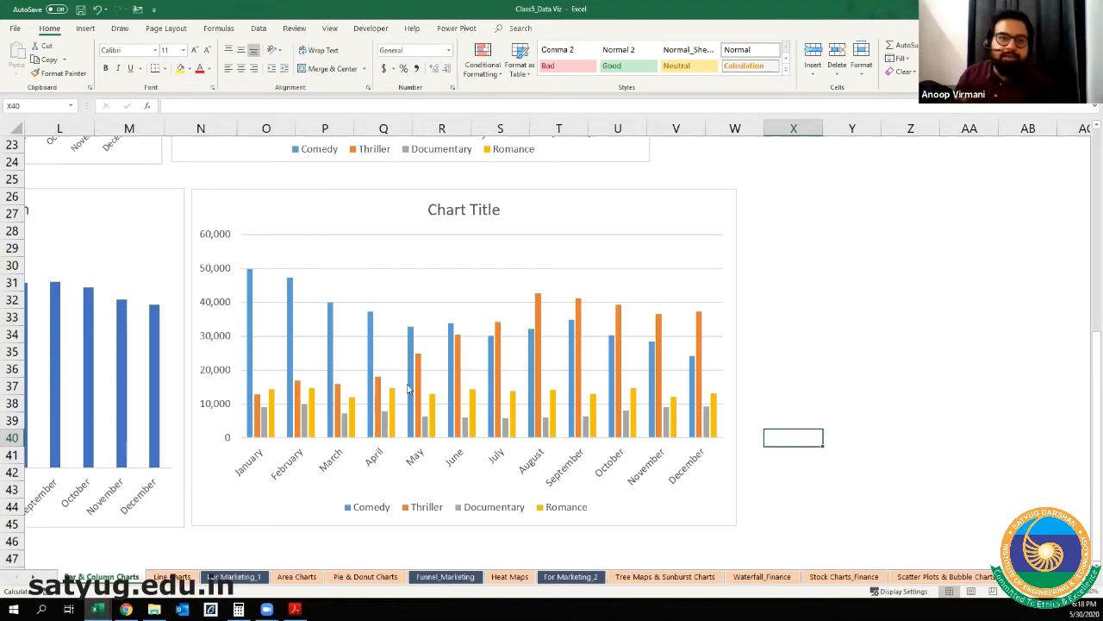
Step: Change the genre-by-month clustered column chart to a Stacked Column chart, keeping the months along the horizontal axis
click(333, 198)
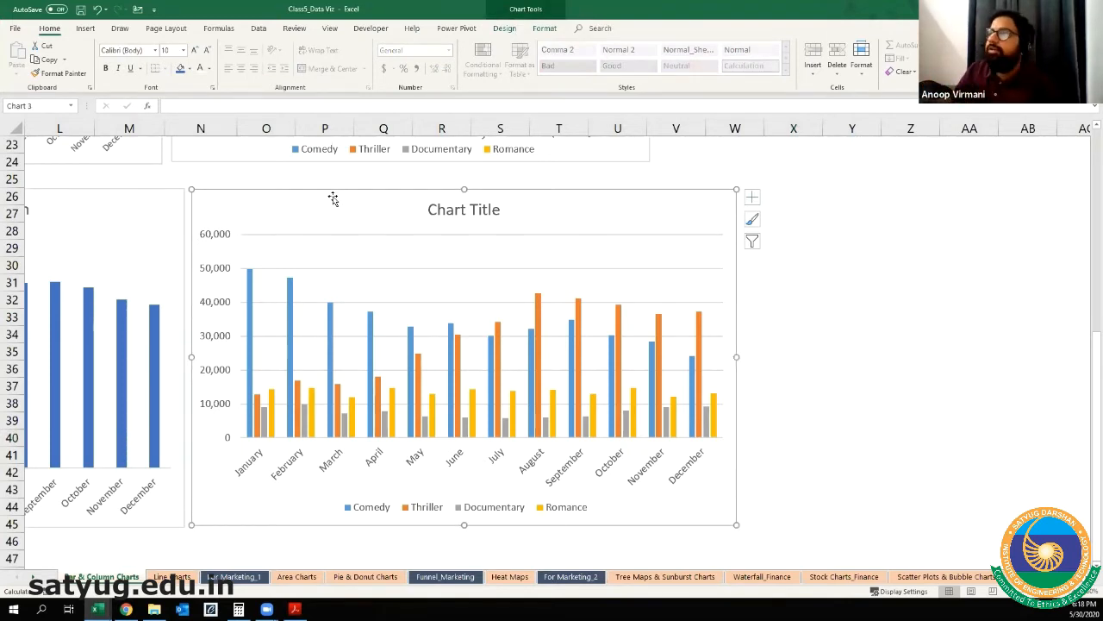
key(ctrl)
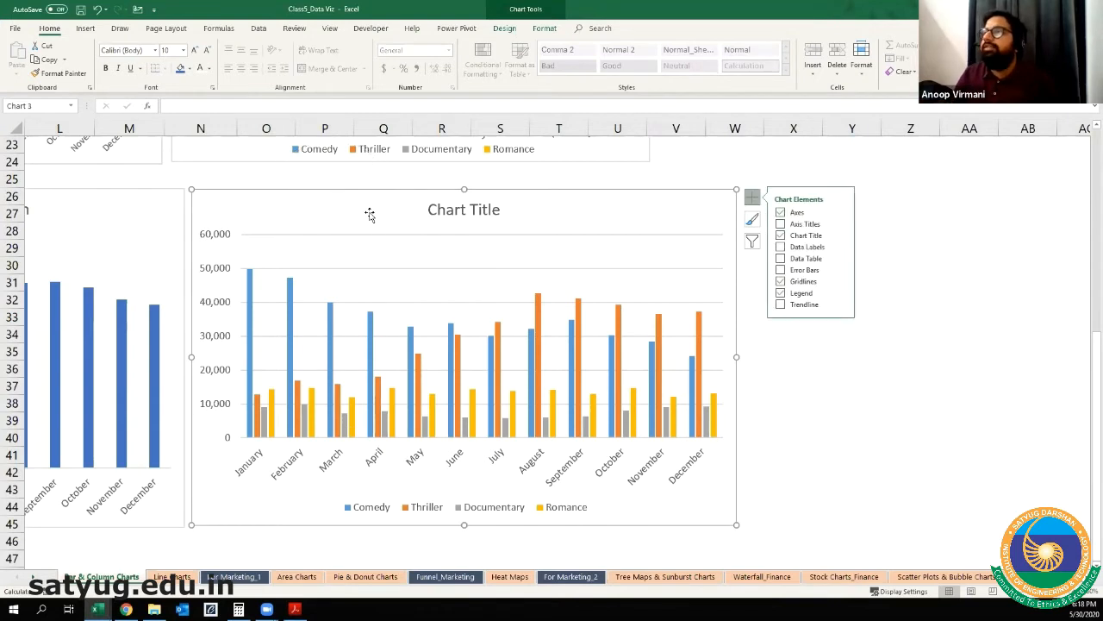
click(545, 29)
key(Escape)
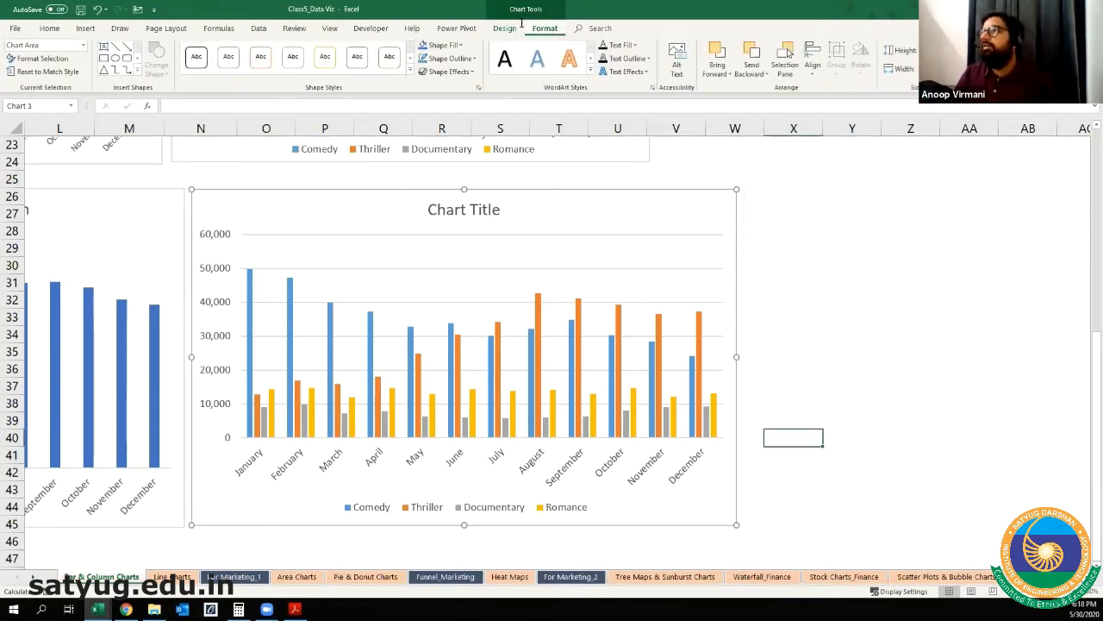
click(522, 199)
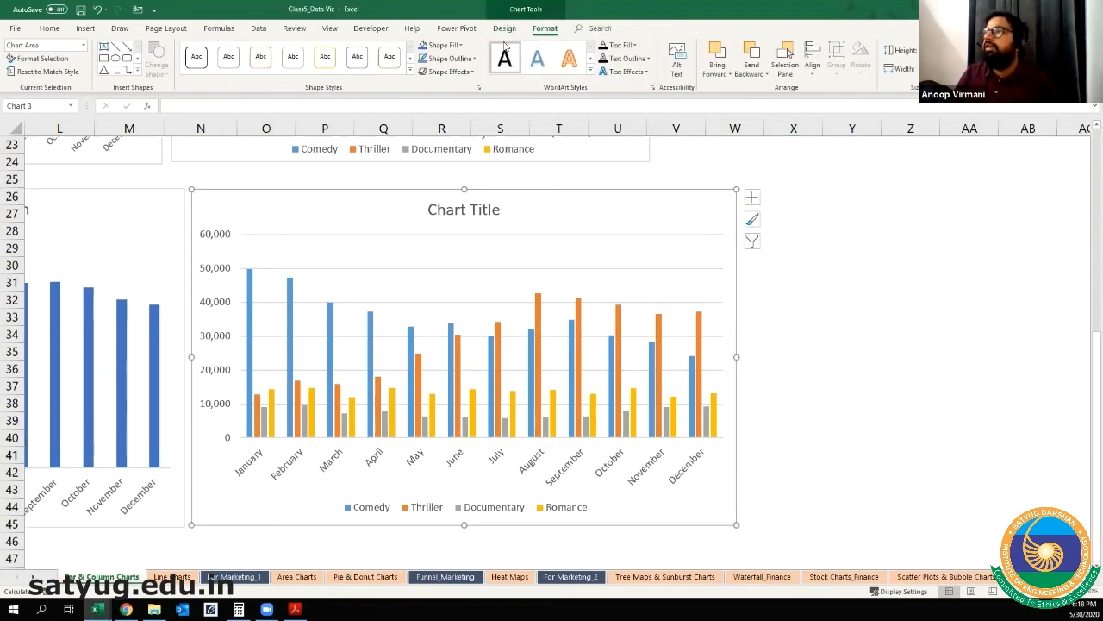
click(504, 29)
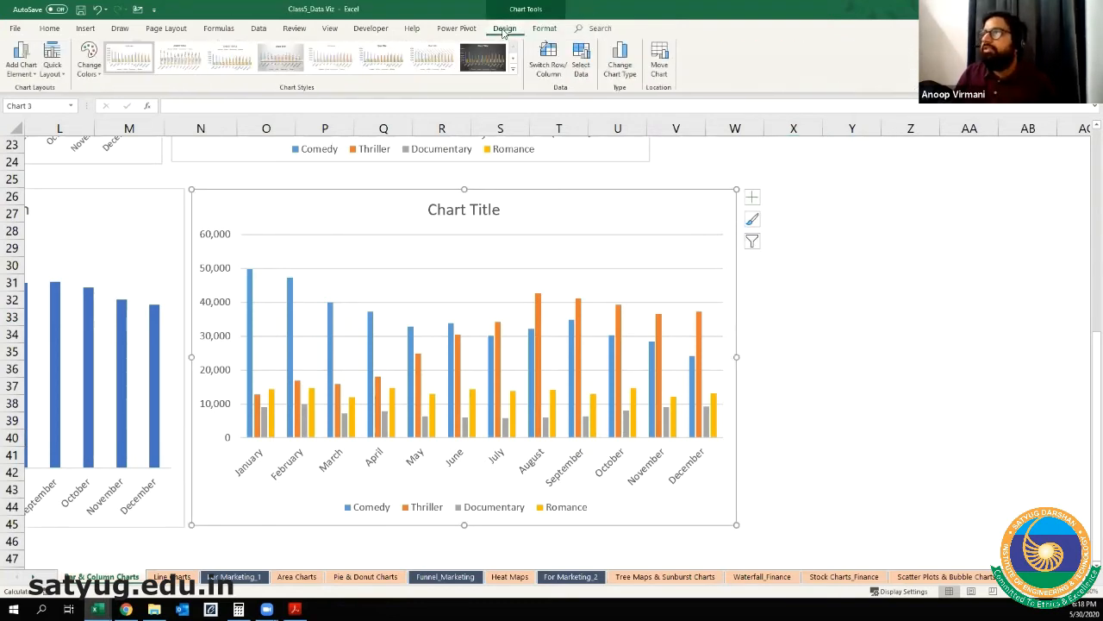
click(753, 219)
click(621, 69)
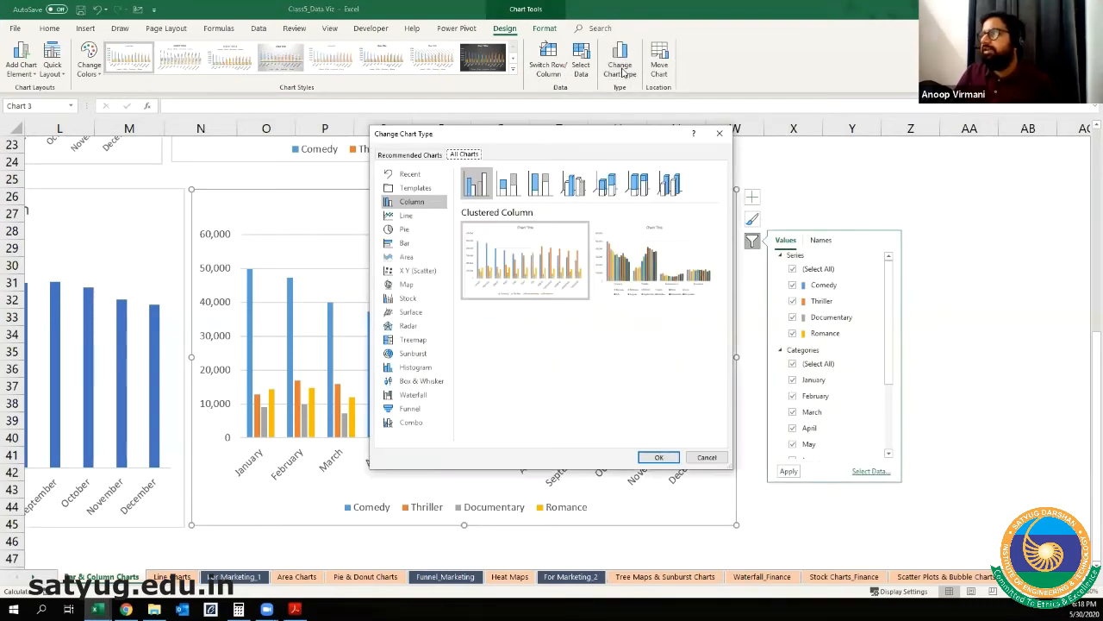
click(719, 134)
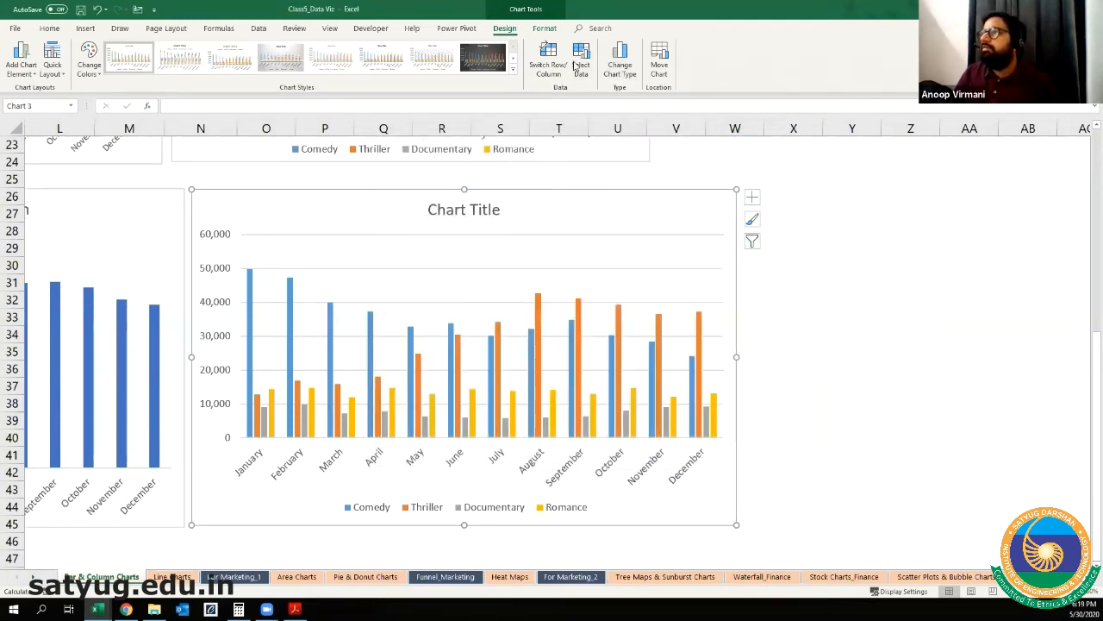
click(629, 62)
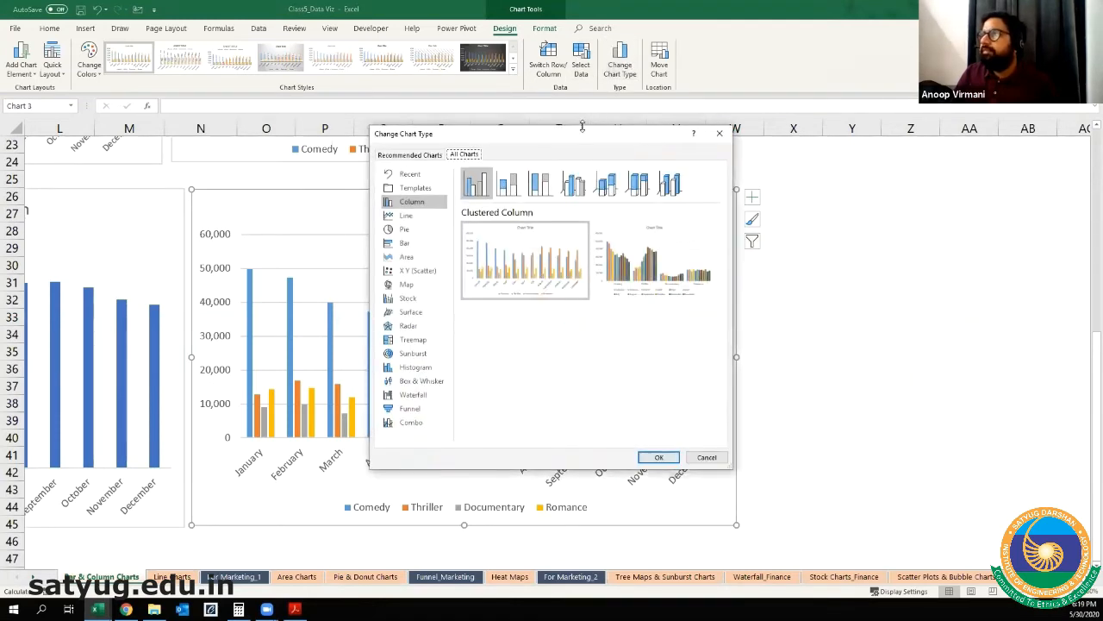
drag(573, 136, 328, 102)
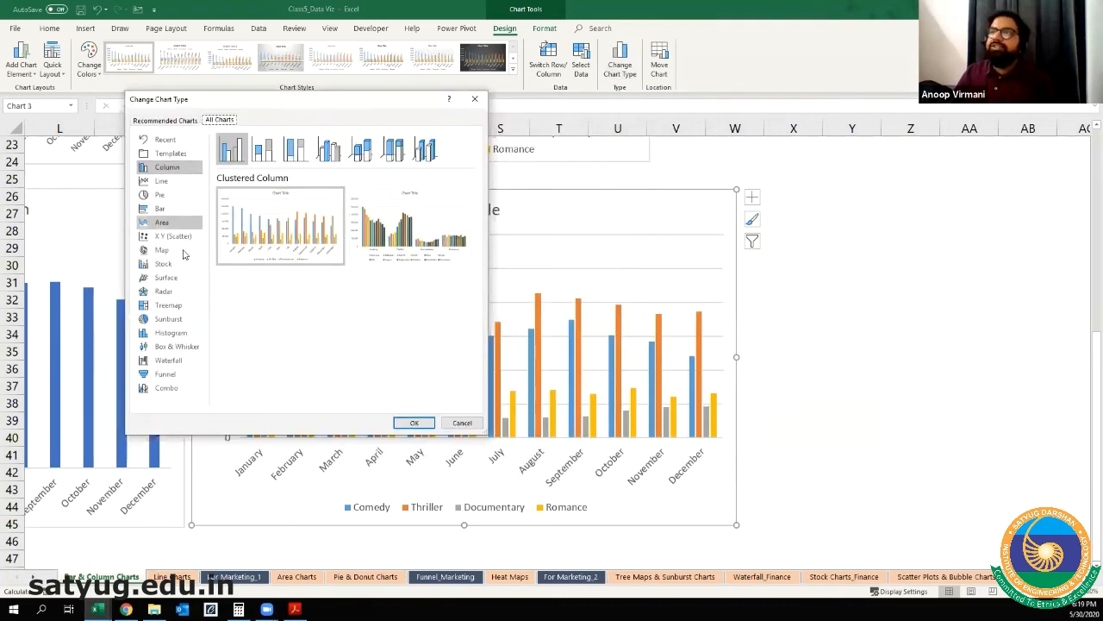
mouse_move(294, 266)
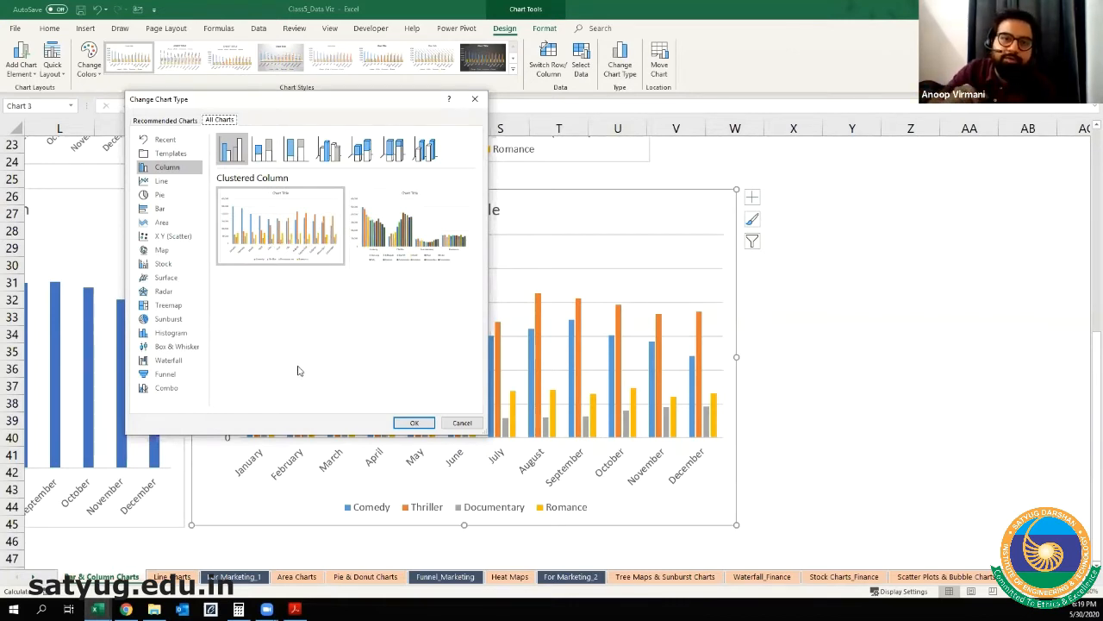
click(265, 150)
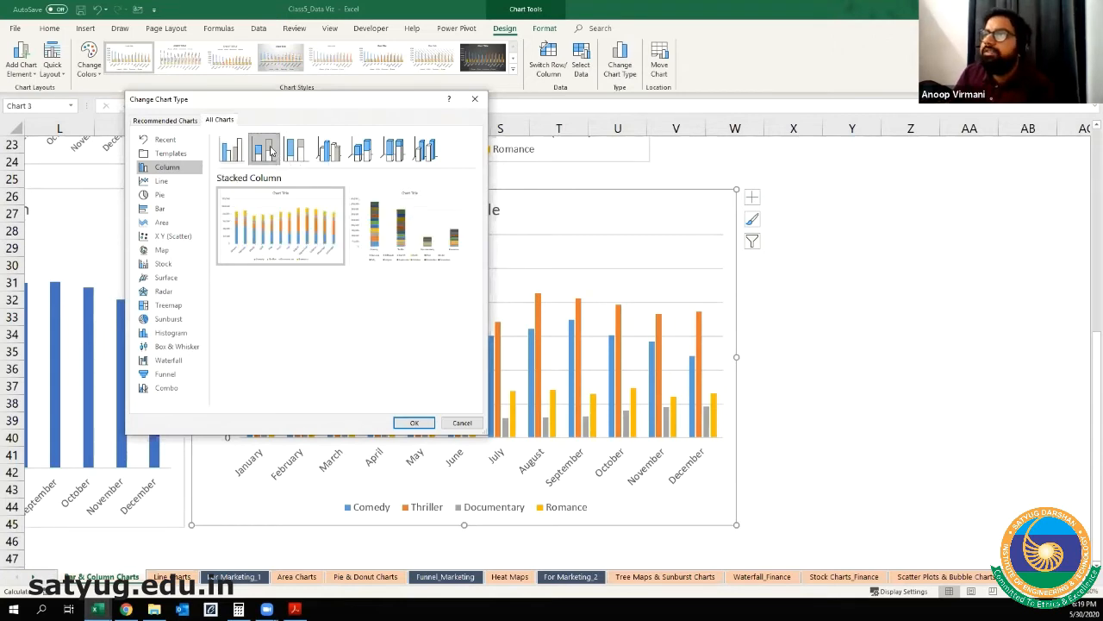
mouse_move(290, 193)
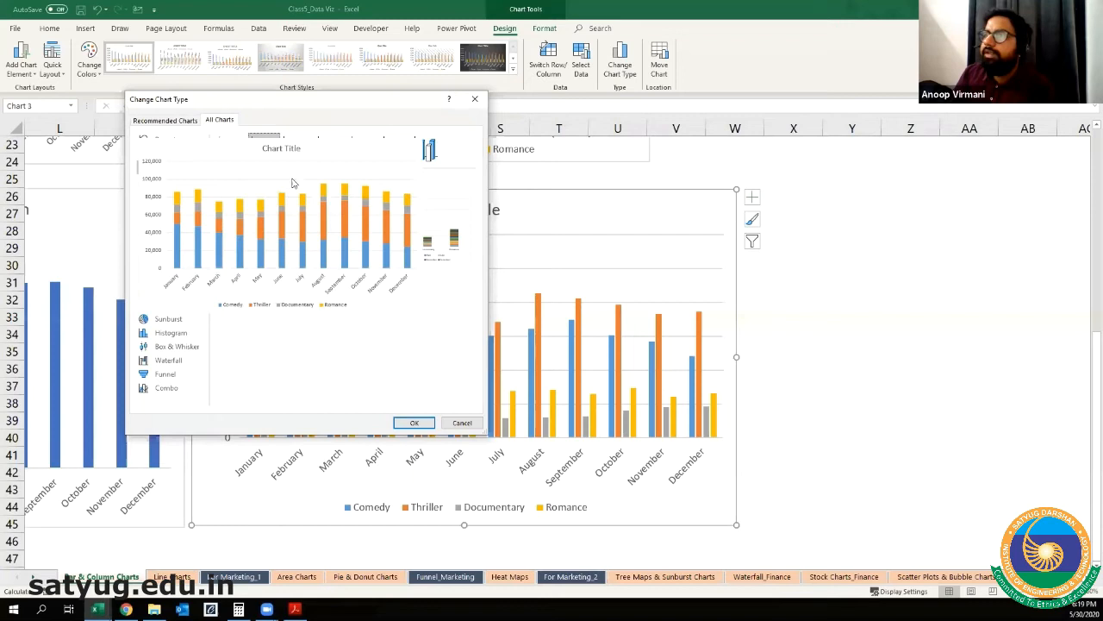
click(414, 422)
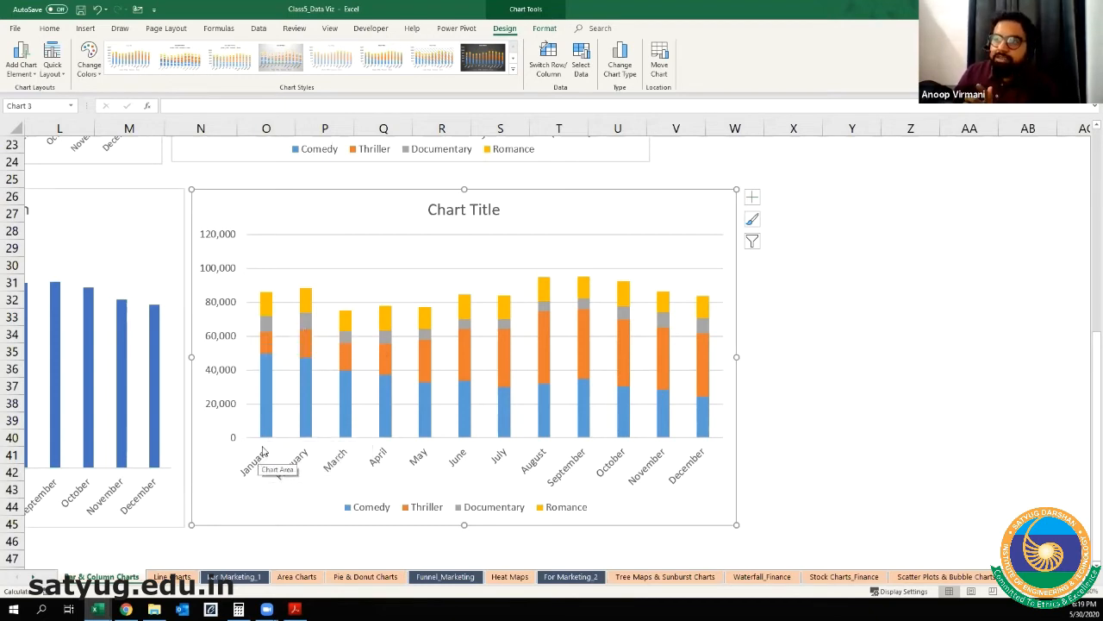
Step: Examine the January genre segments of the stacked column chart against the value axis
click(266, 349)
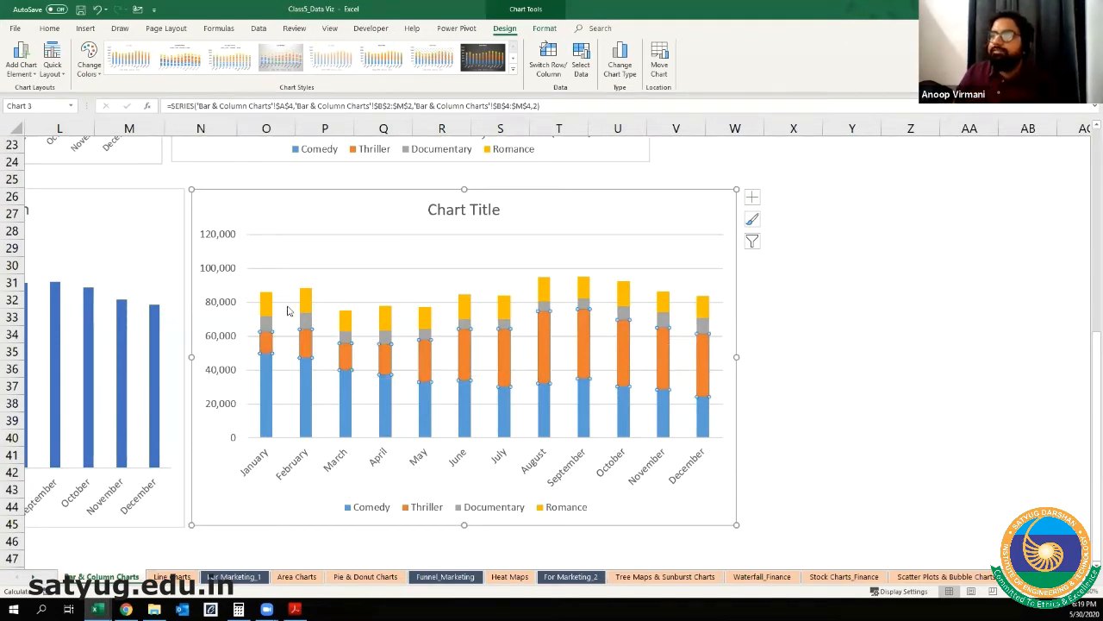
mouse_move(264, 304)
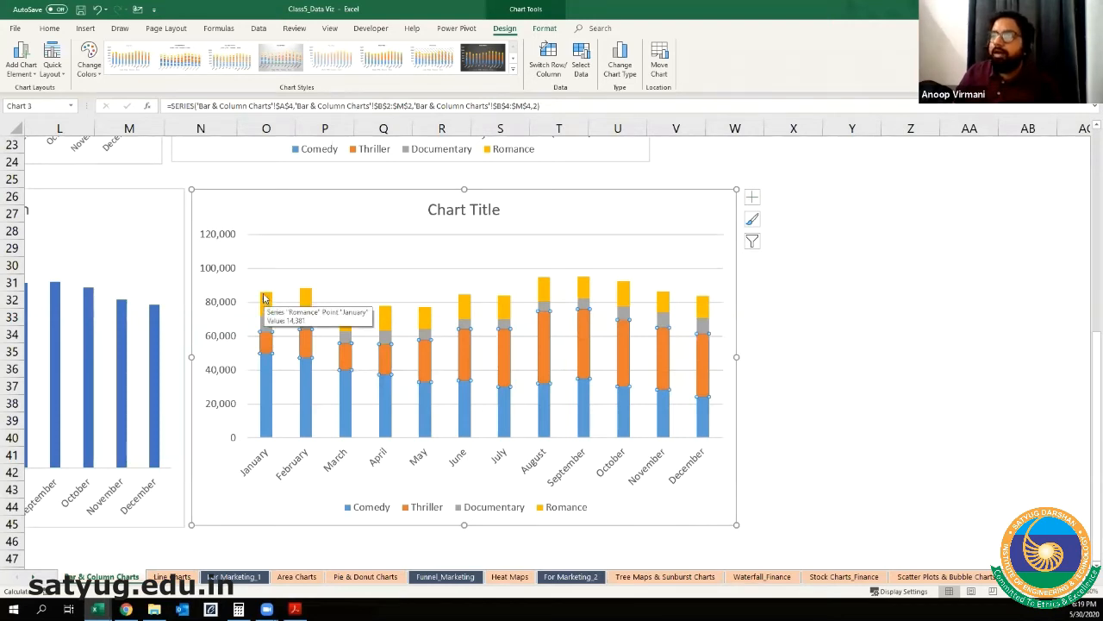
click(217, 302)
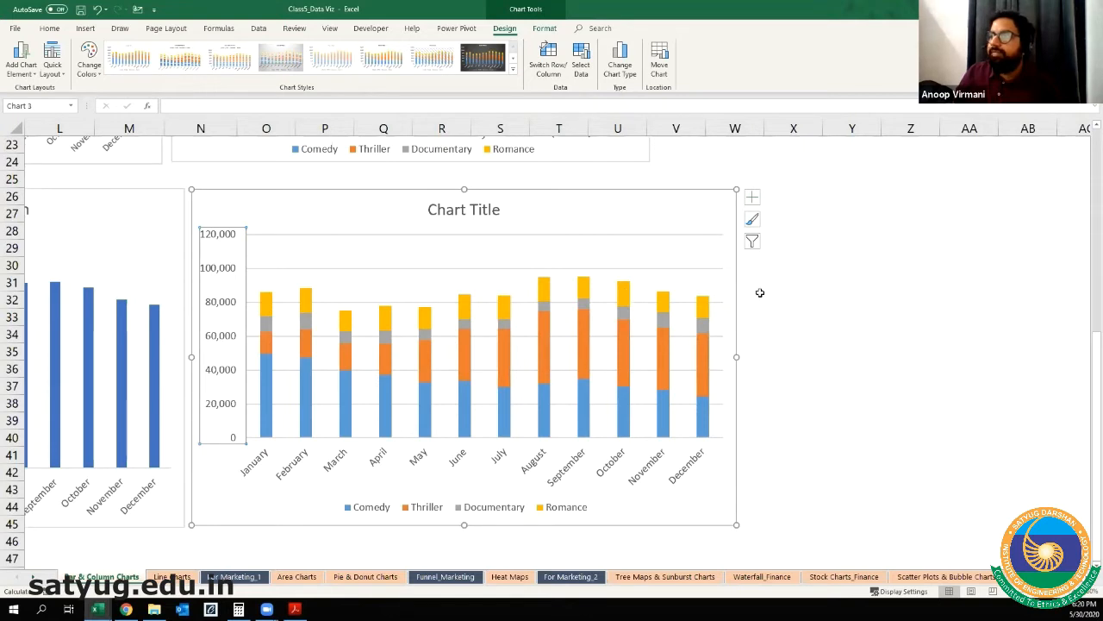
click(724, 300)
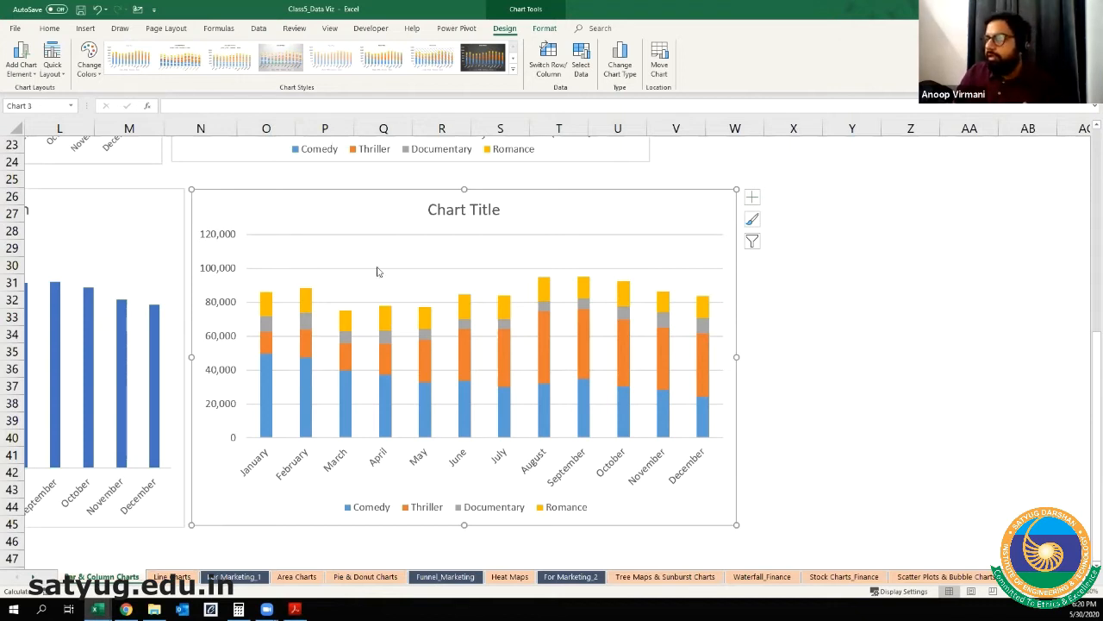
Step: Remove the horizontal gridlines from the stacked column chart and undo the removal
click(377, 271)
click(466, 209)
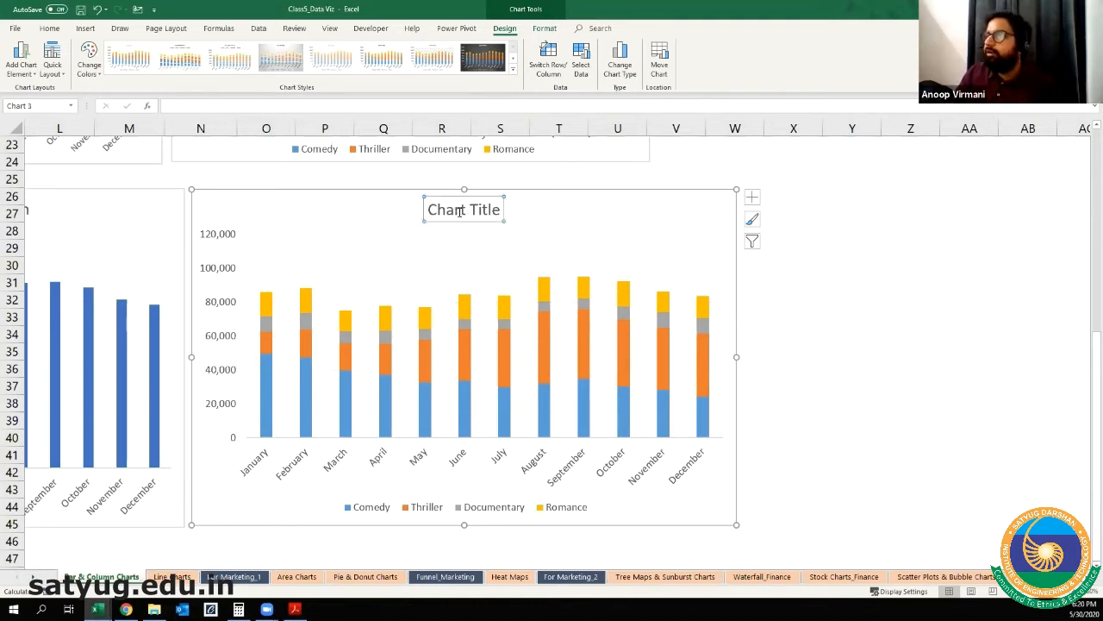
triple_click(461, 211)
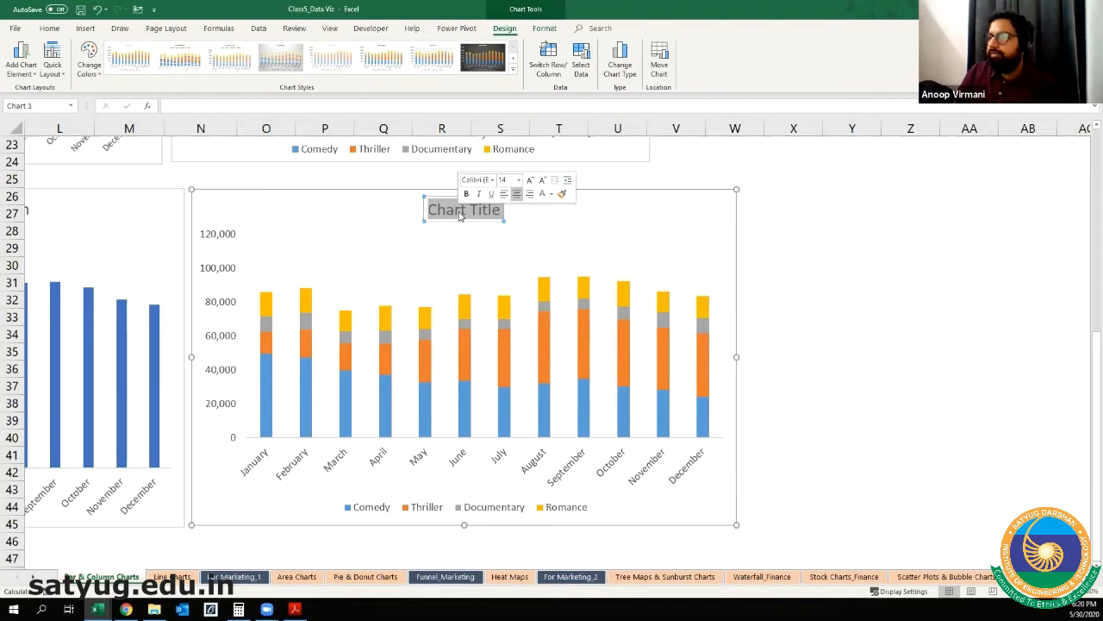
key(Escape)
click(449, 244)
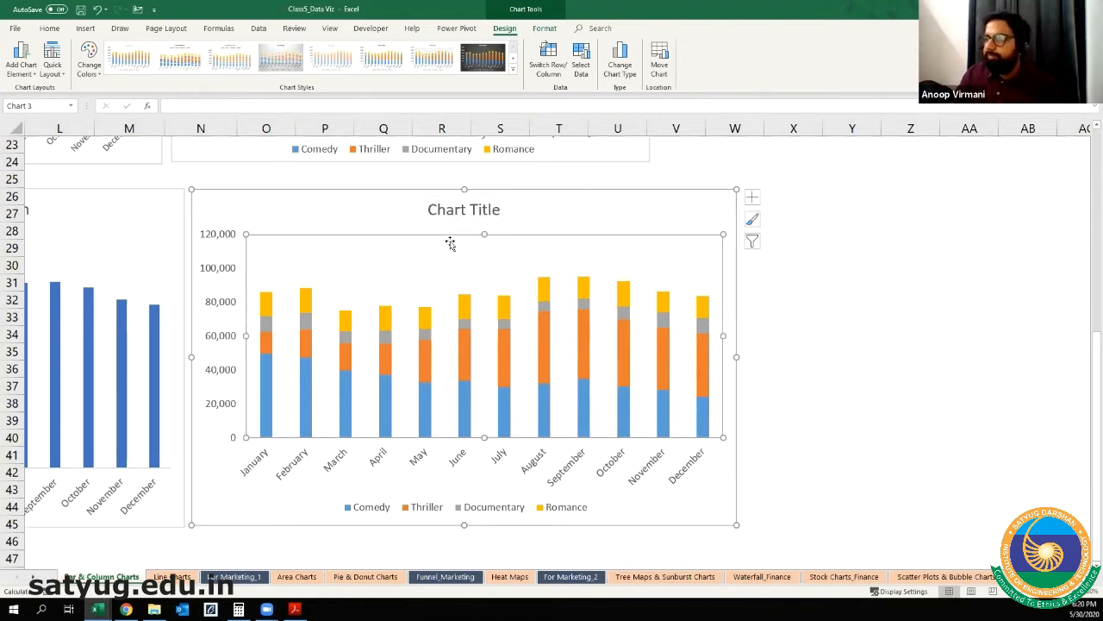
key(ctrl+z)
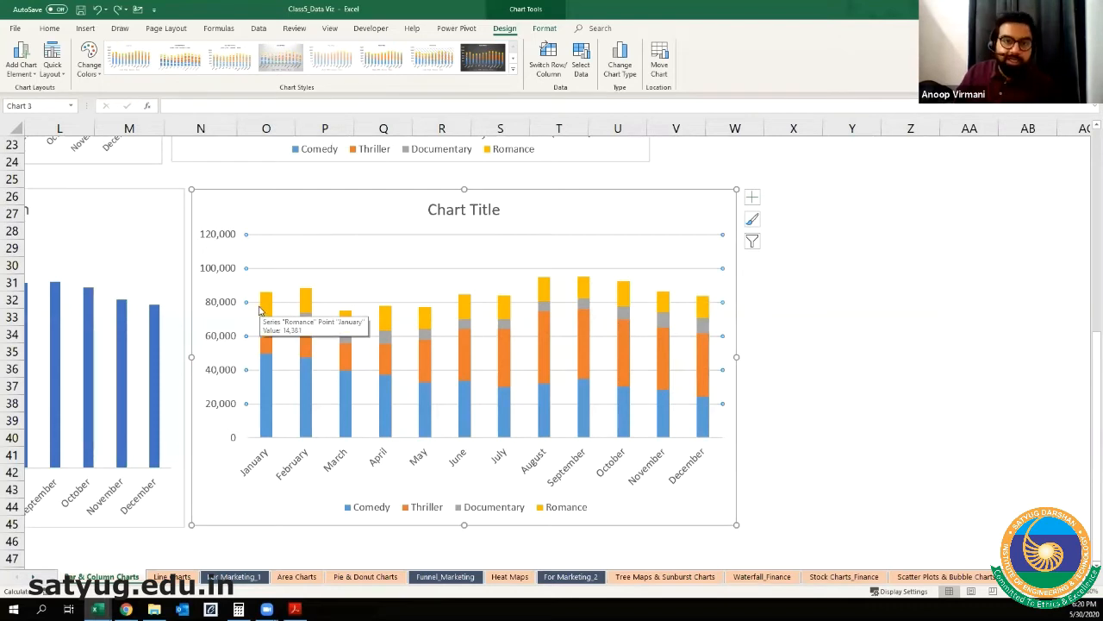
Step: Title the stacked column chart "Sales by Genre for all Months"
click(461, 214)
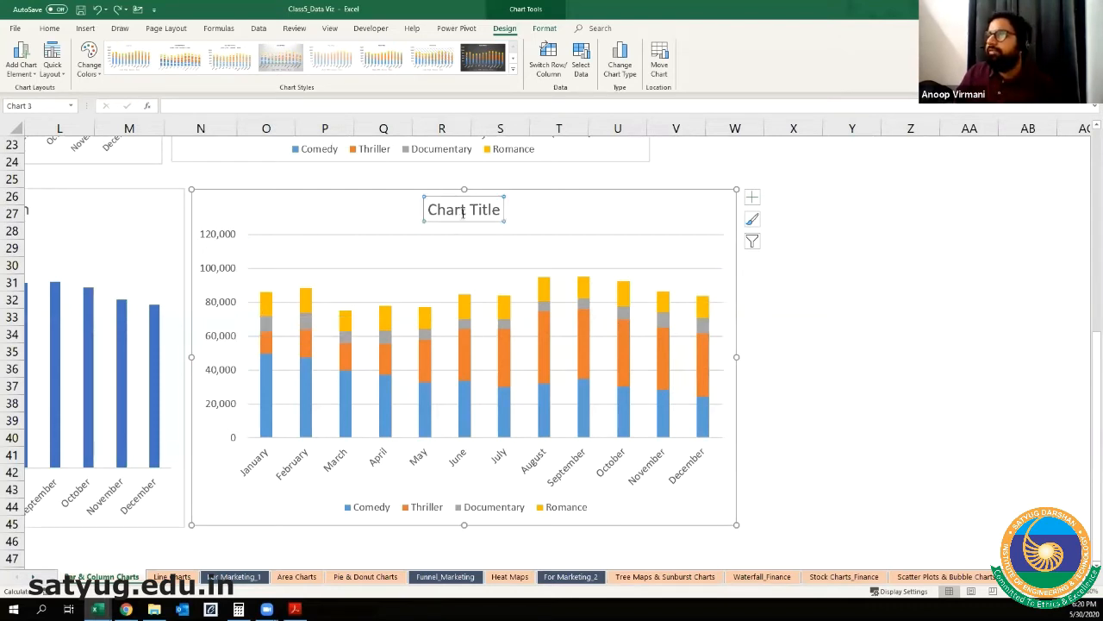
triple_click(463, 216)
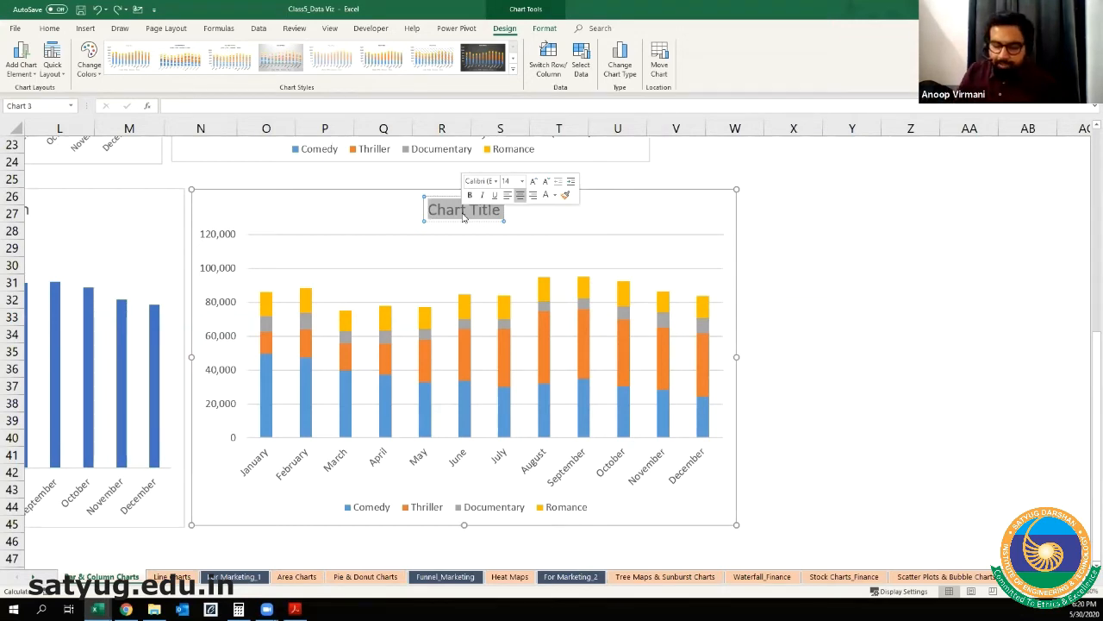
text(Sales)
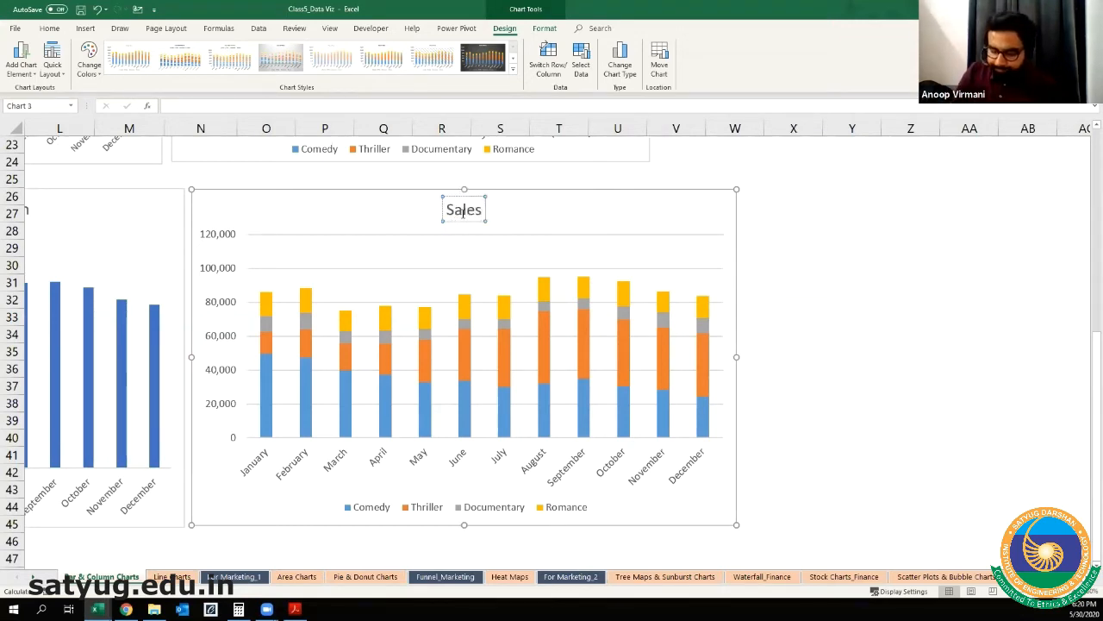
text( by G)
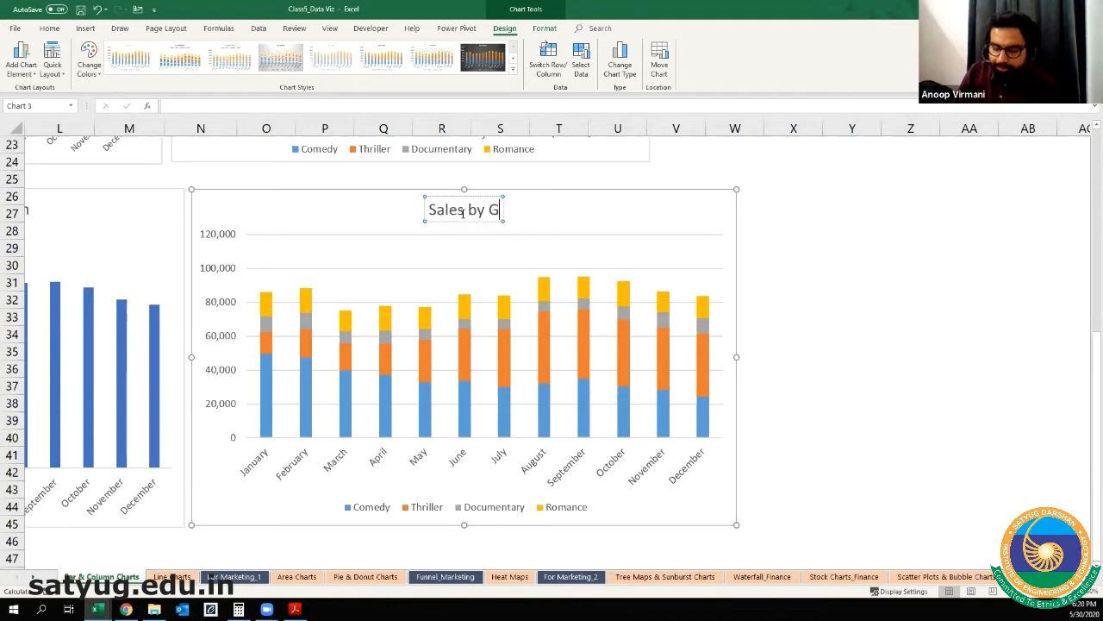
text(enre for)
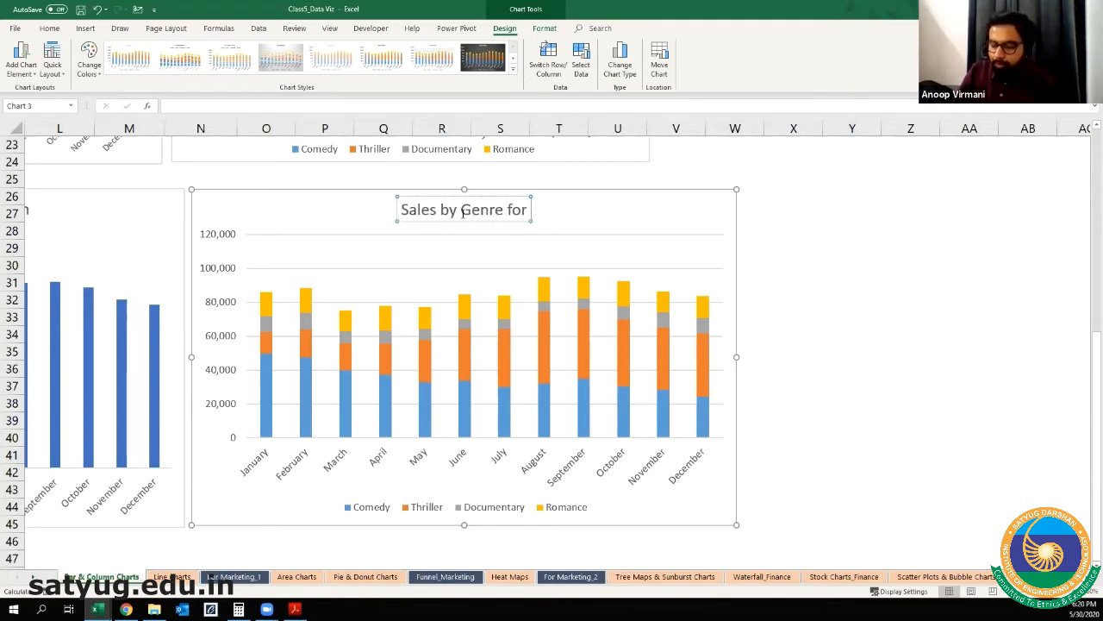
text( all Months)
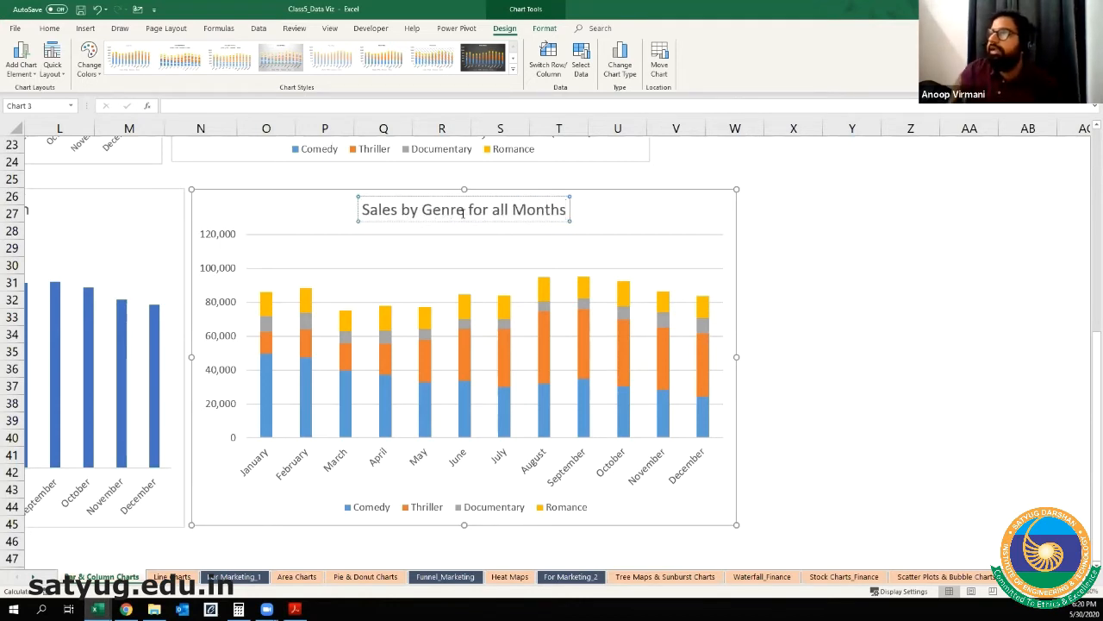
click(897, 298)
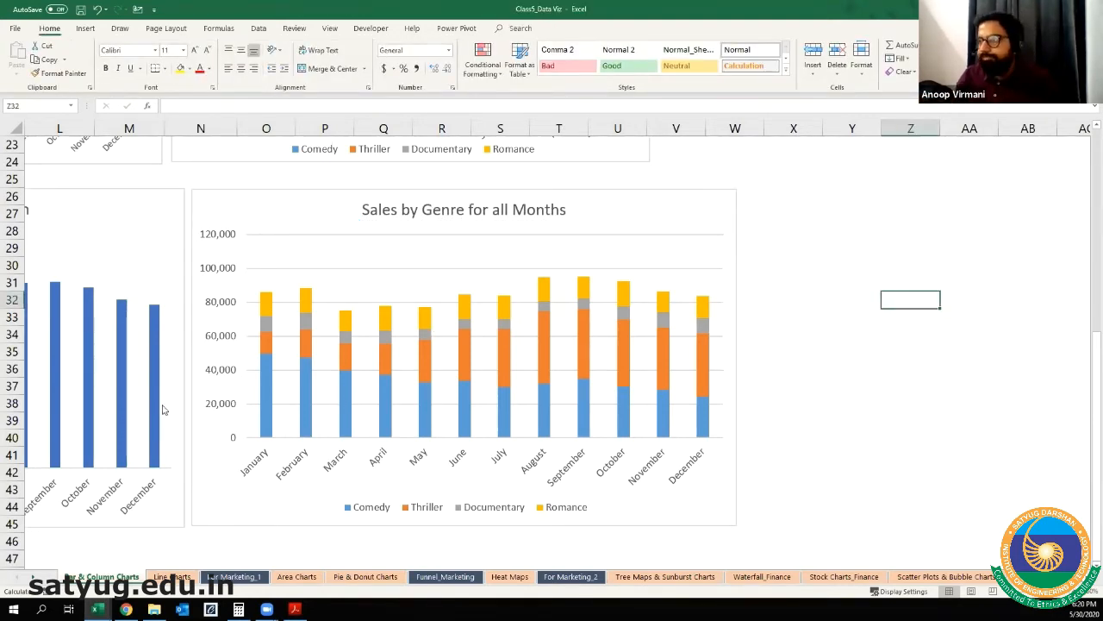
Step: Compare the new stacked chart with the sample Sales by Genre & Month percentage chart above it
scroll(150, 361, up, 3)
scroll(491, 446, up, 2)
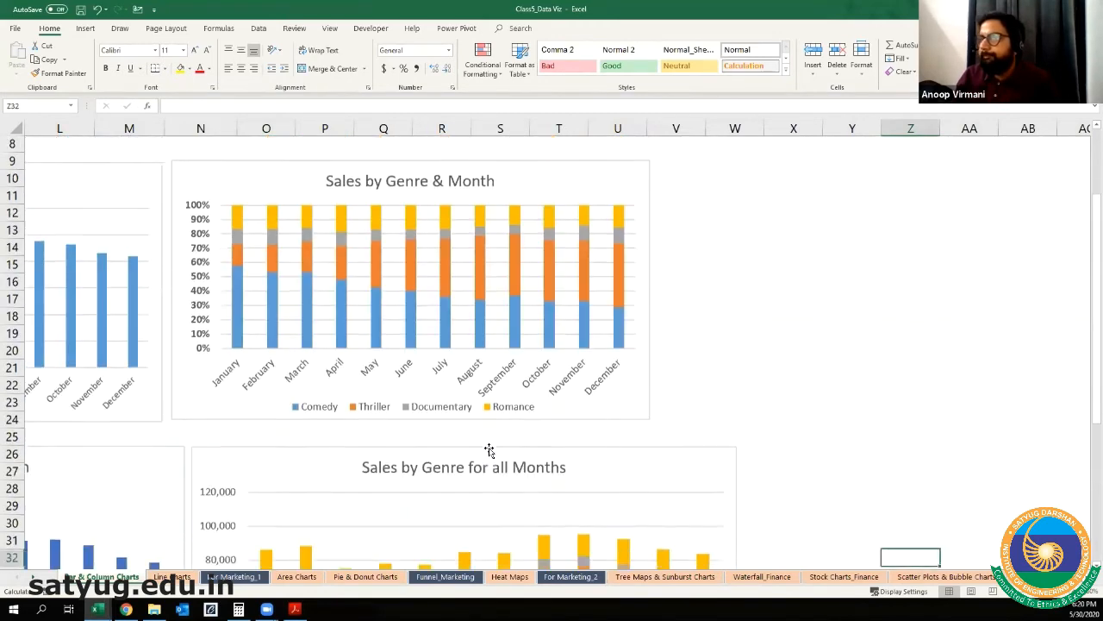
scroll(490, 445, down, 5)
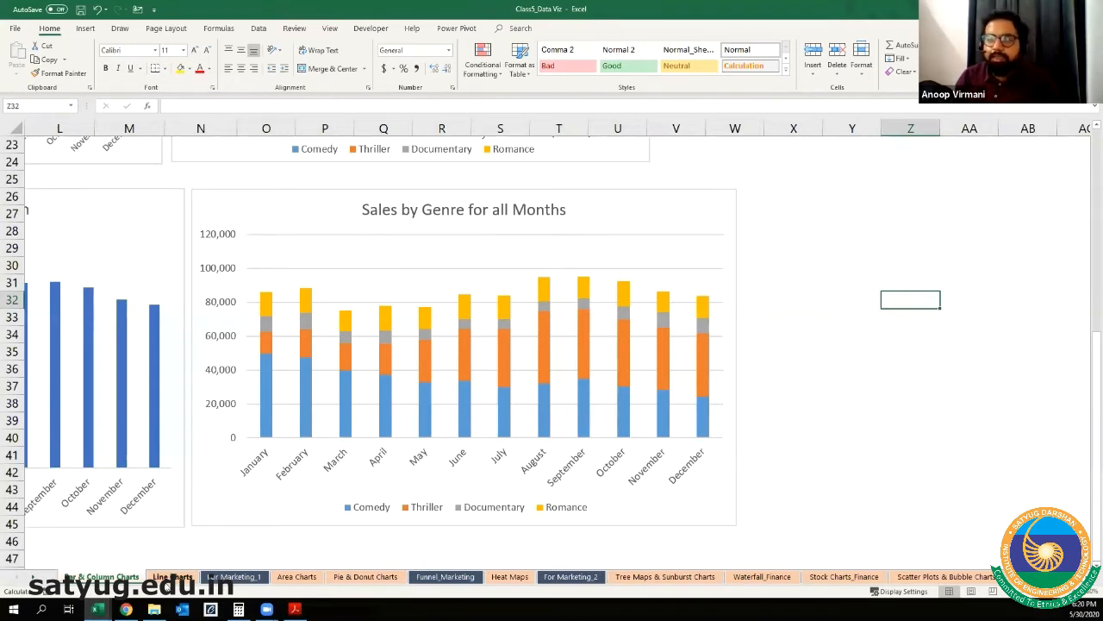
Step: Open the Line Charts sheet and examine its Closing Stock Price chart and the Date, Google and Amazon source data
click(172, 576)
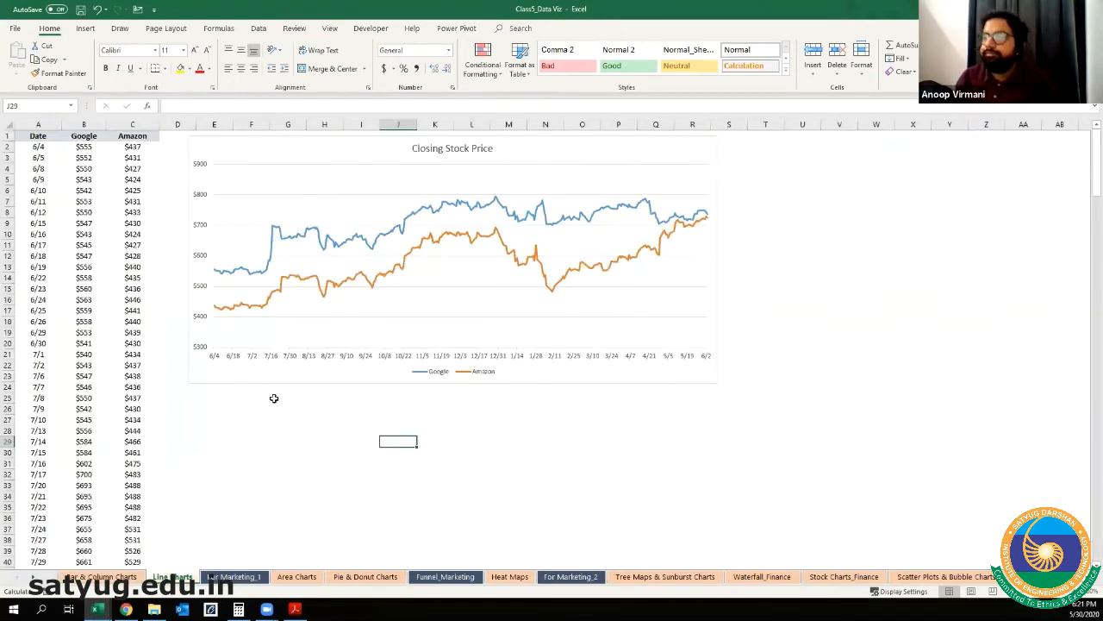
click(257, 384)
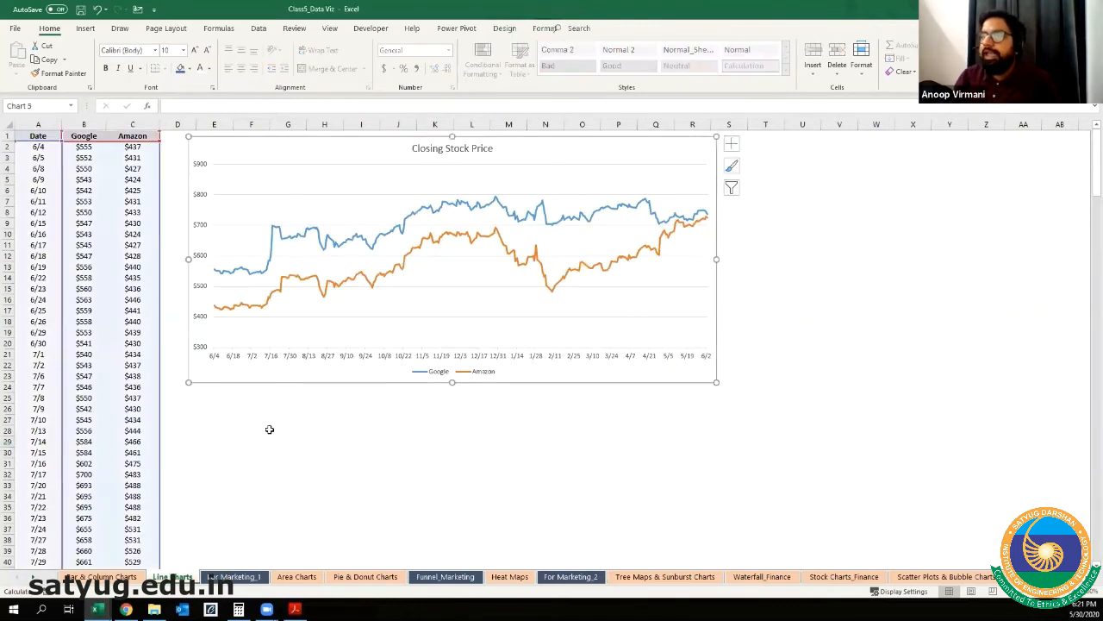
click(272, 431)
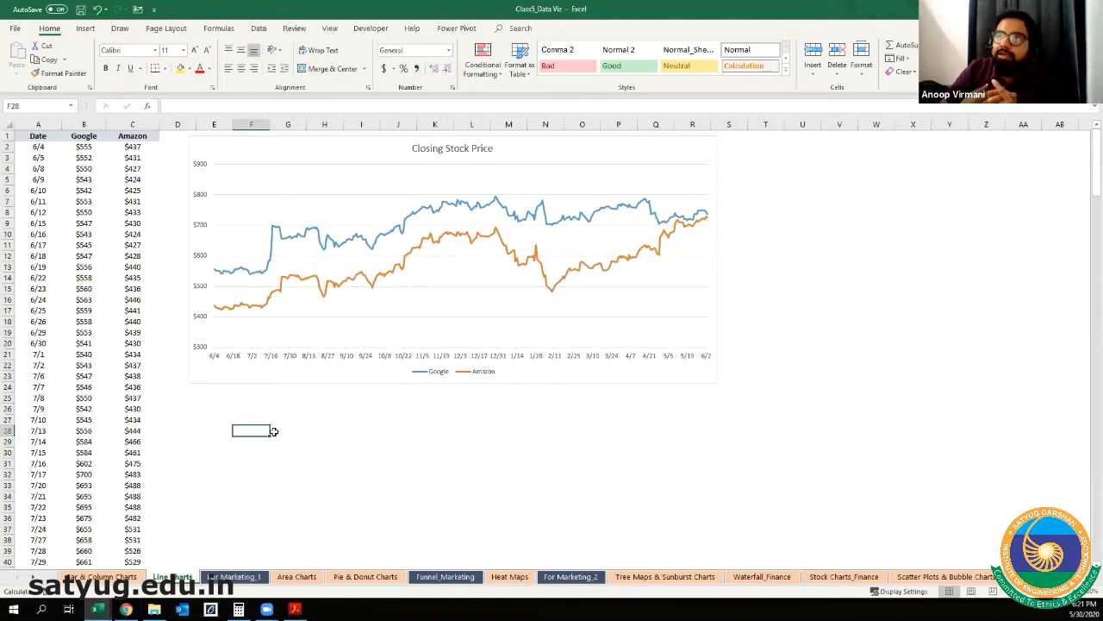
click(93, 136)
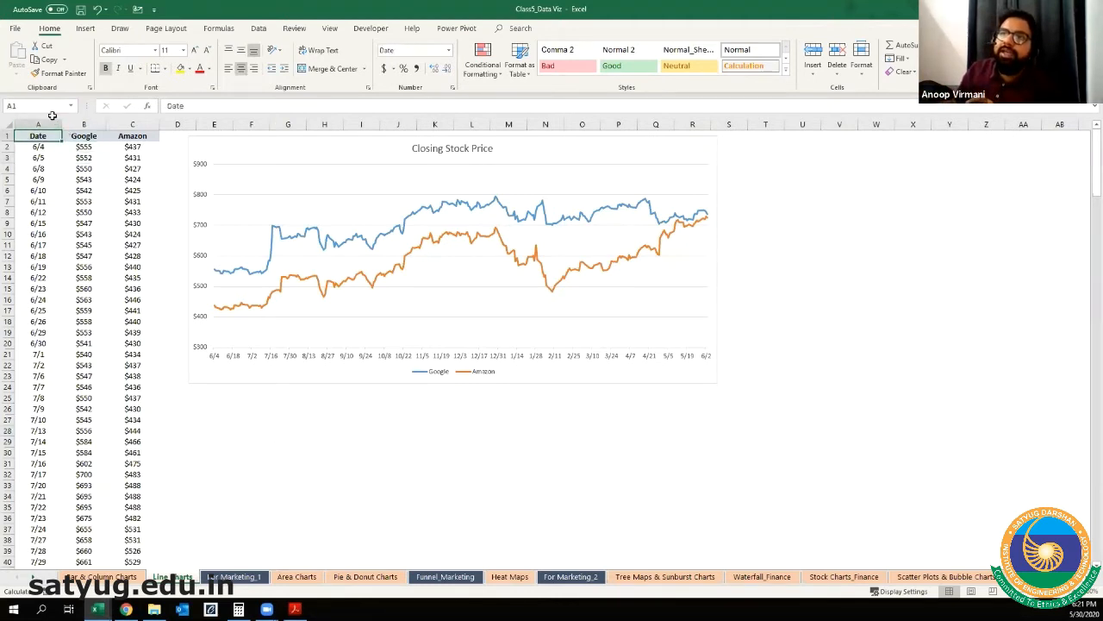
click(40, 125)
click(45, 156)
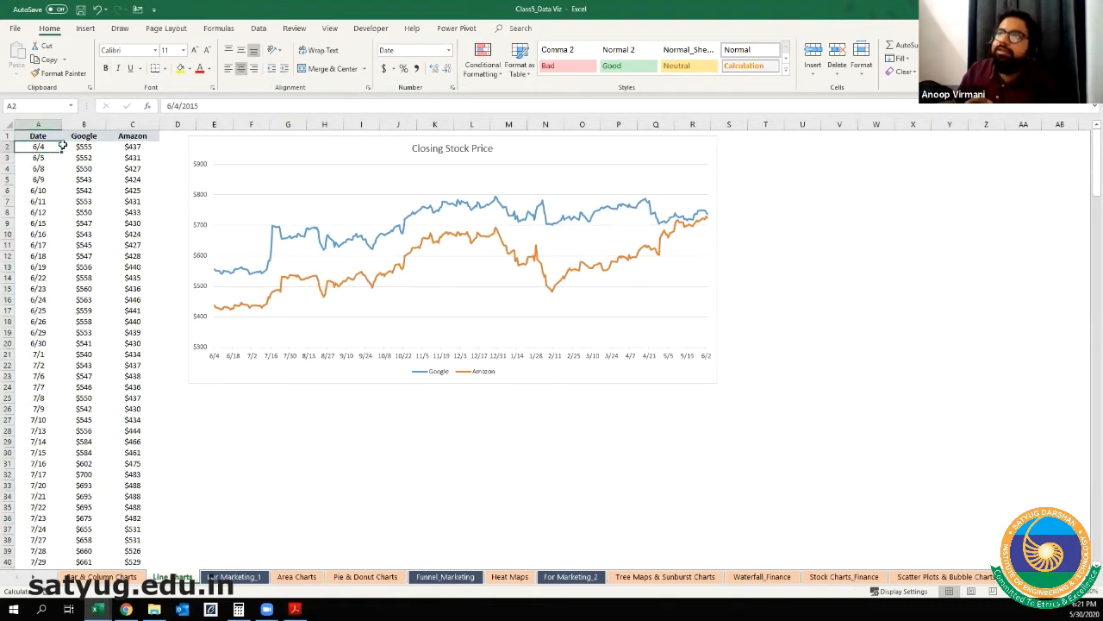
Step: Review the Google and Amazon columns and the date range from the first to the last row of the stock data
click(96, 138)
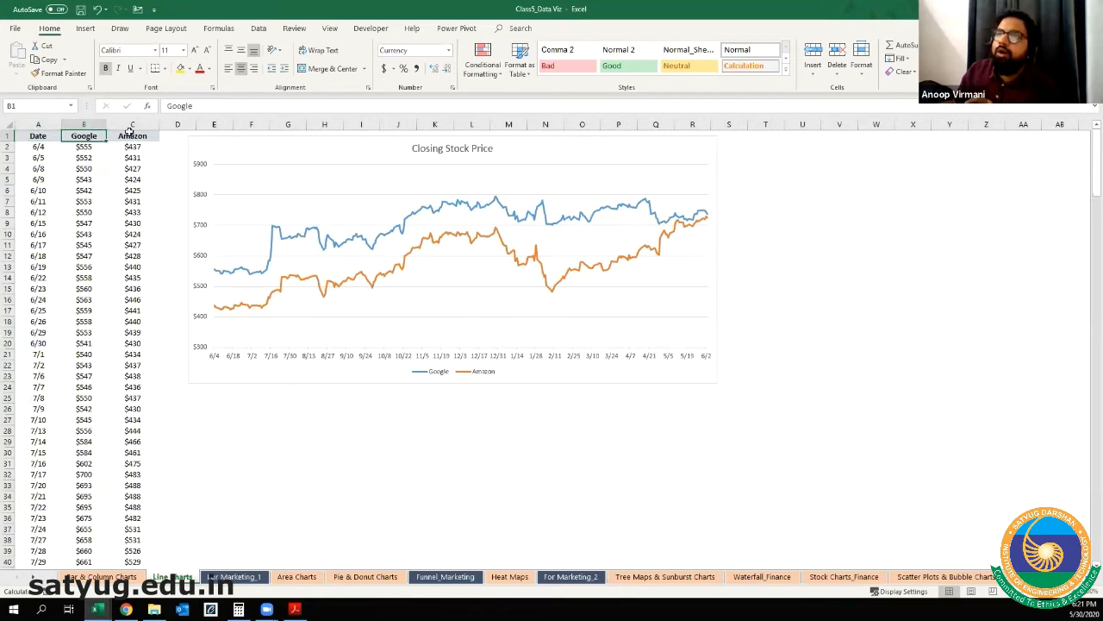
click(121, 136)
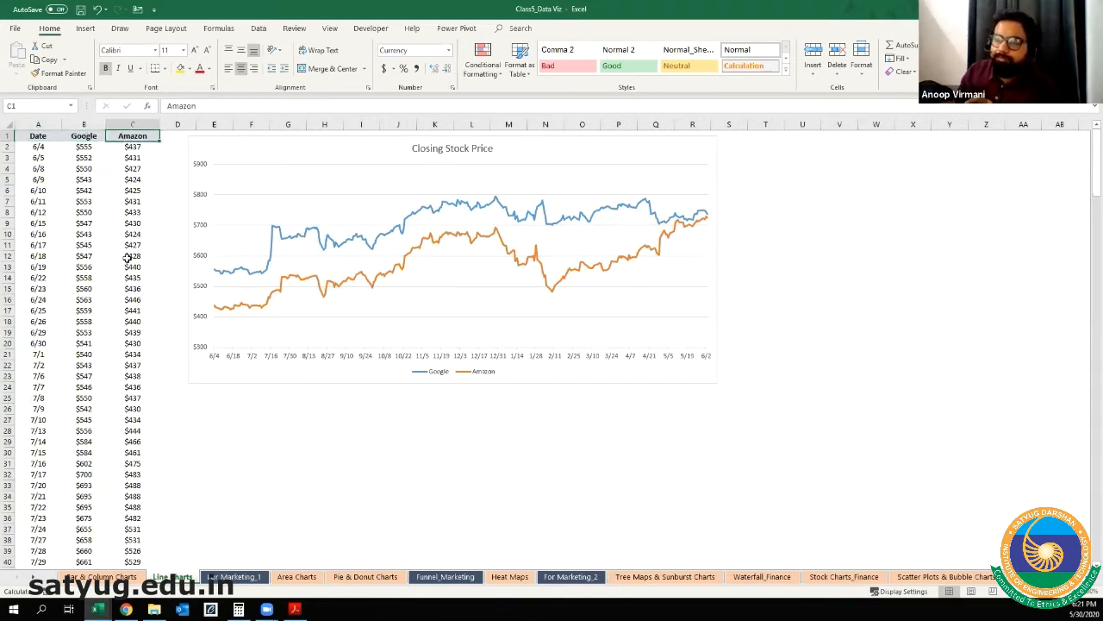
click(46, 294)
scroll(76, 256, down, 20)
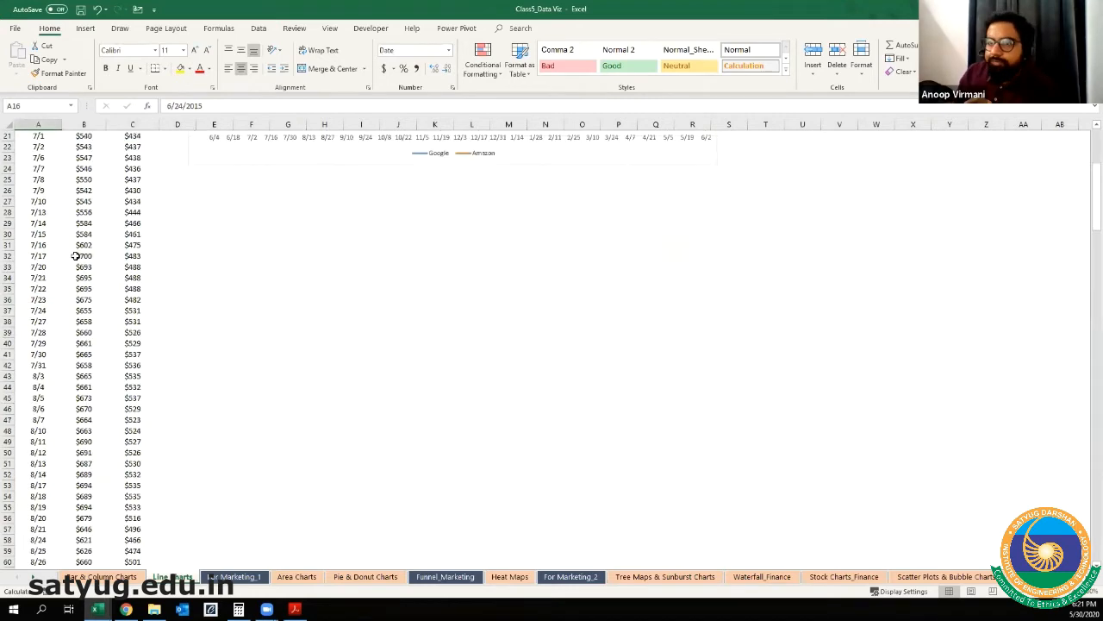
scroll(76, 256, down, 20)
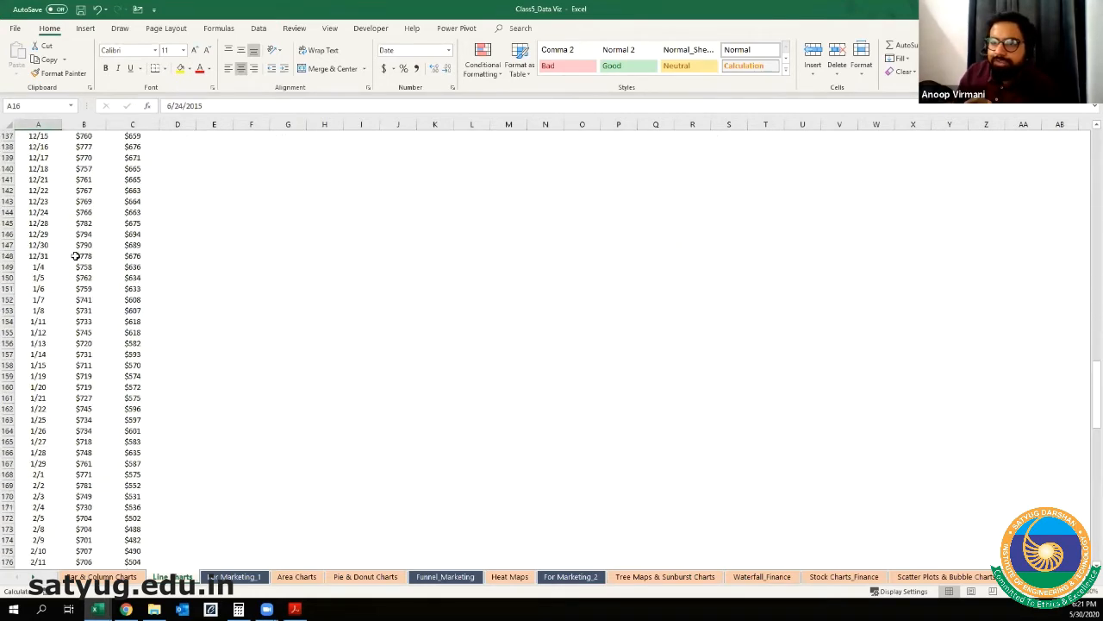
scroll(76, 256, up, 5)
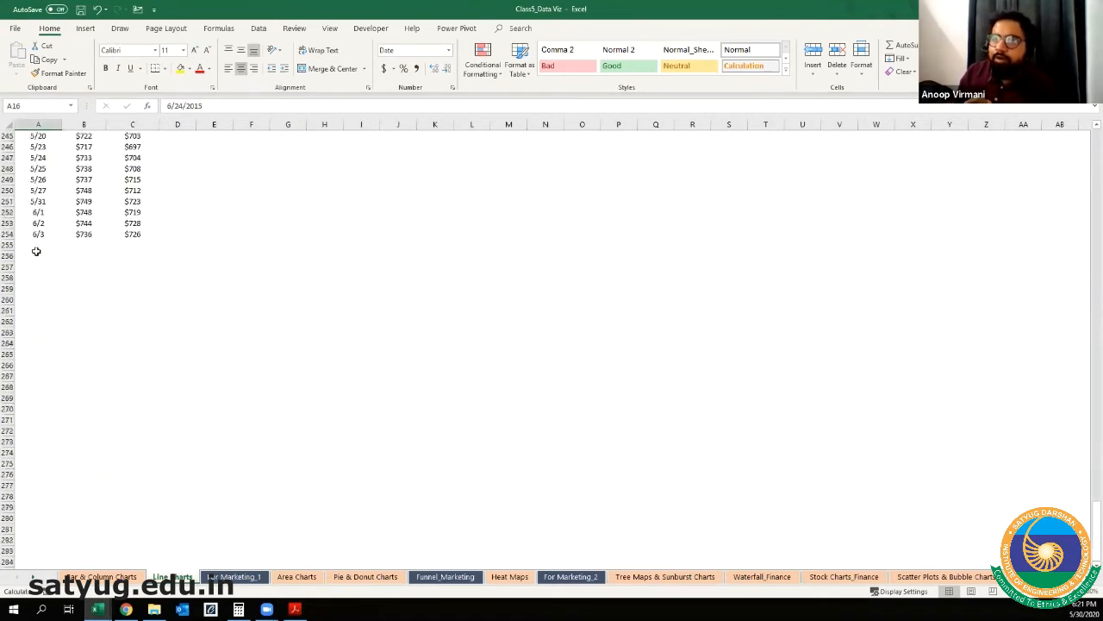
click(39, 234)
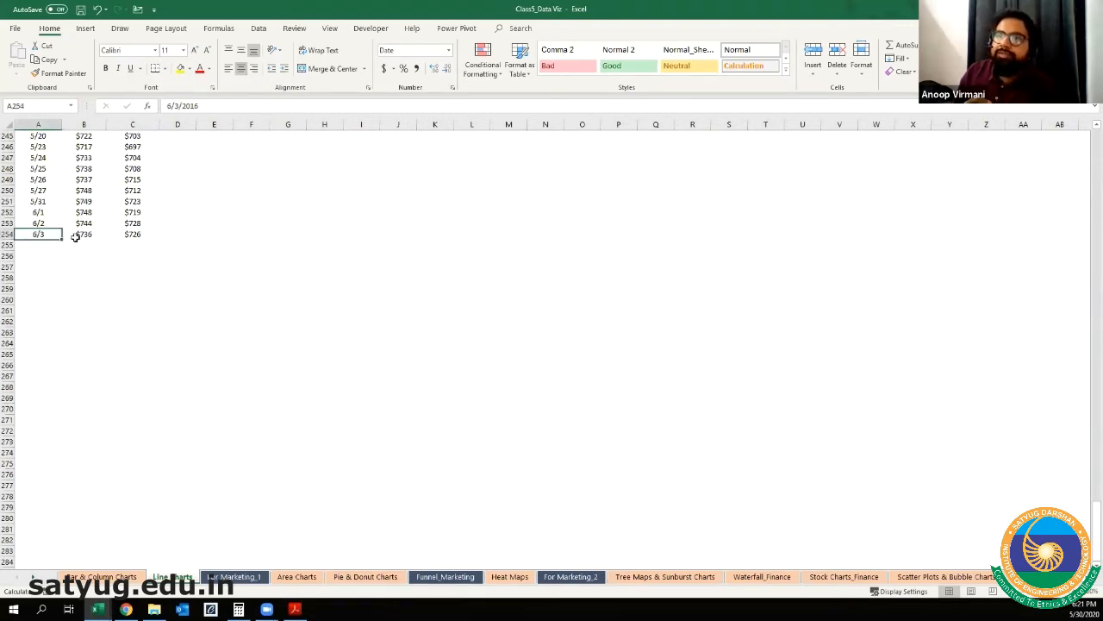
click(49, 211)
key(ctrl+Home)
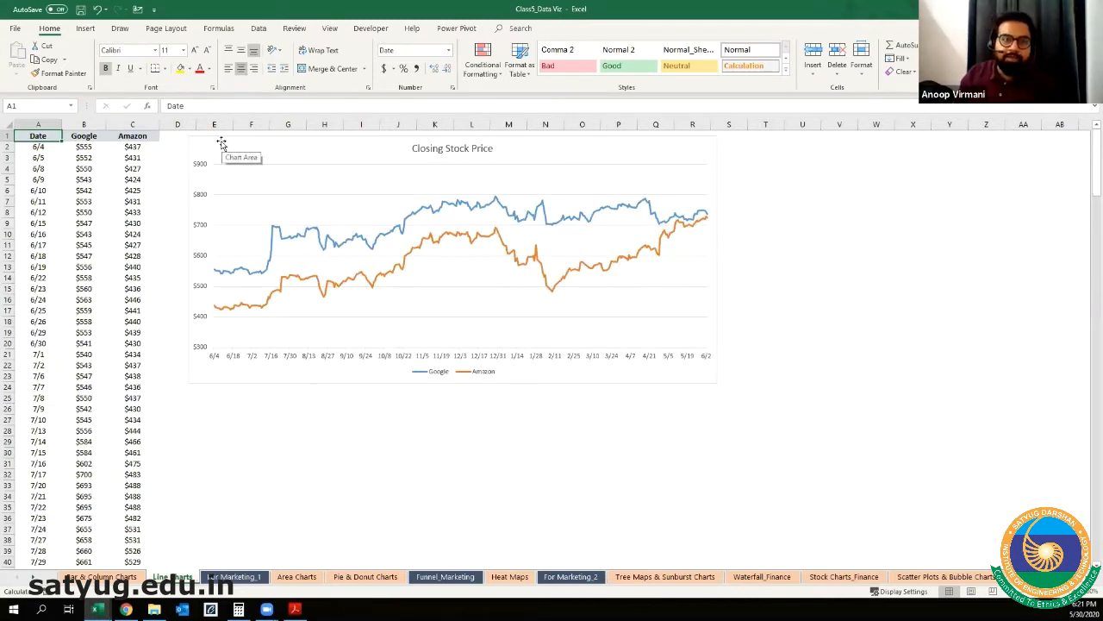
Step: Delete the existing Closing Stock Price chart from the Line Charts sheet
drag(212, 147, 555, 168)
click(225, 218)
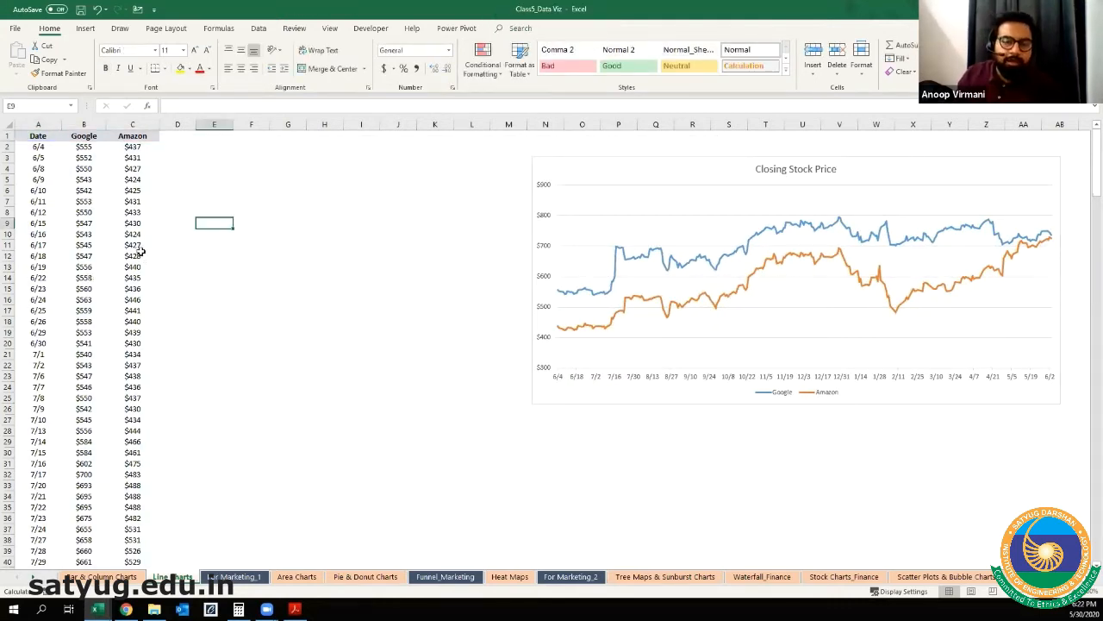
drag(566, 161, 316, 148)
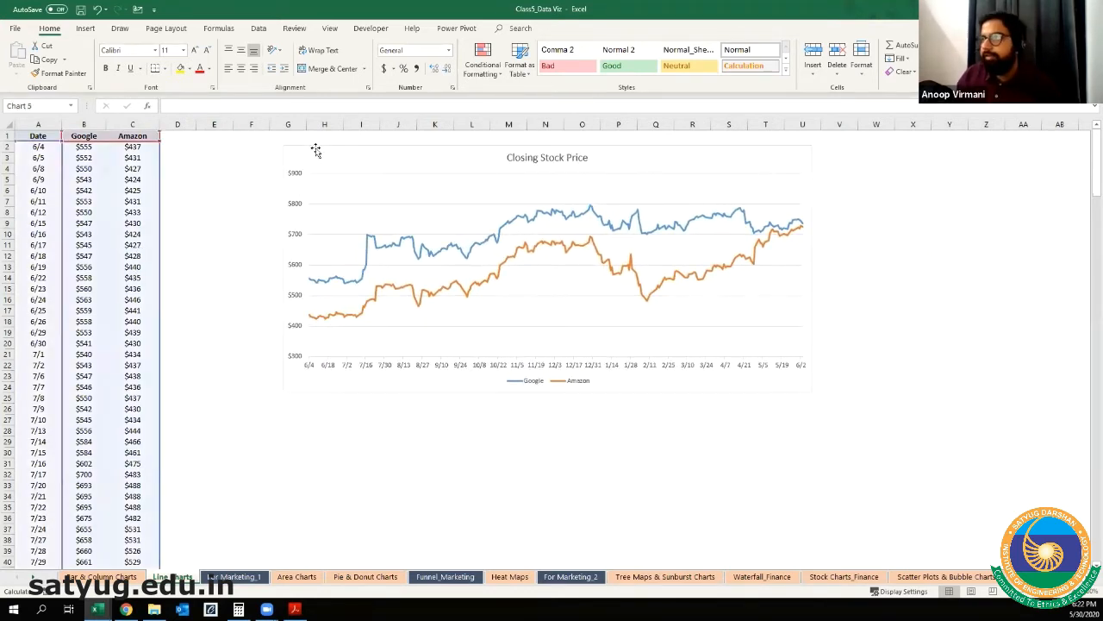
key(Delete)
click(244, 177)
Step: Insert a 2-D Line chart from the full Date, Google and Amazon data in A1:C254
click(43, 135)
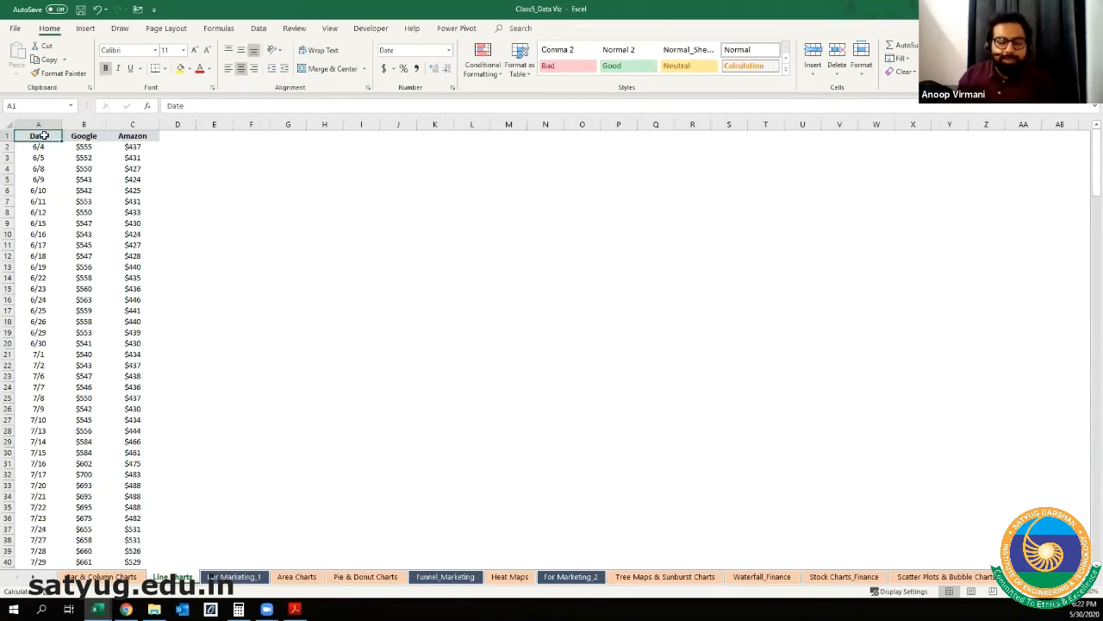
key(shift+Right)
key(shift+Right)
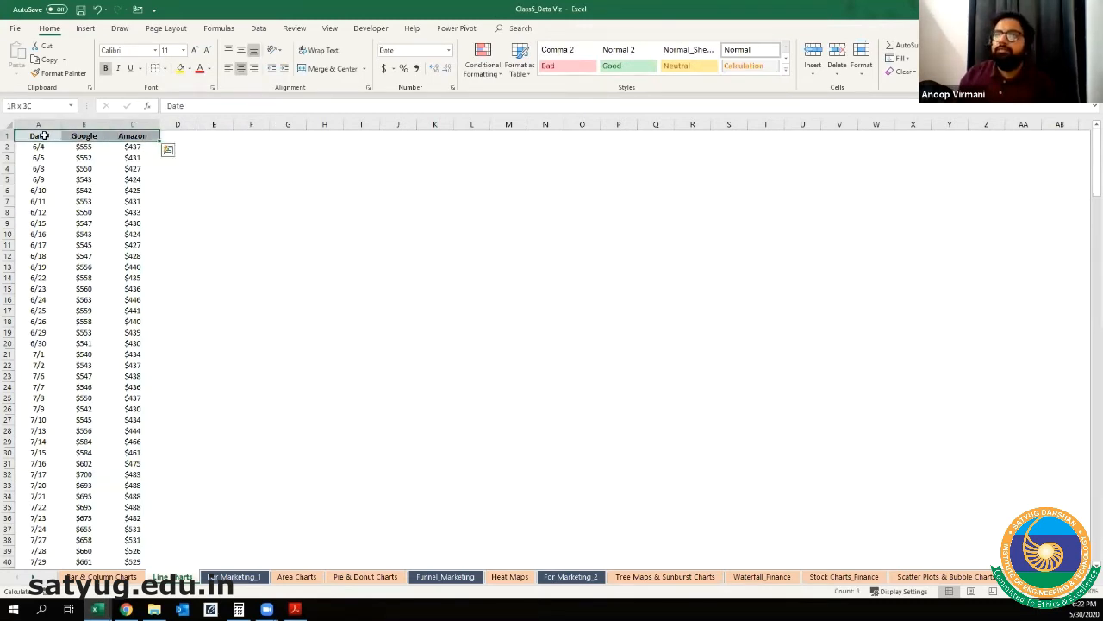
key(ctrl+shift+Down)
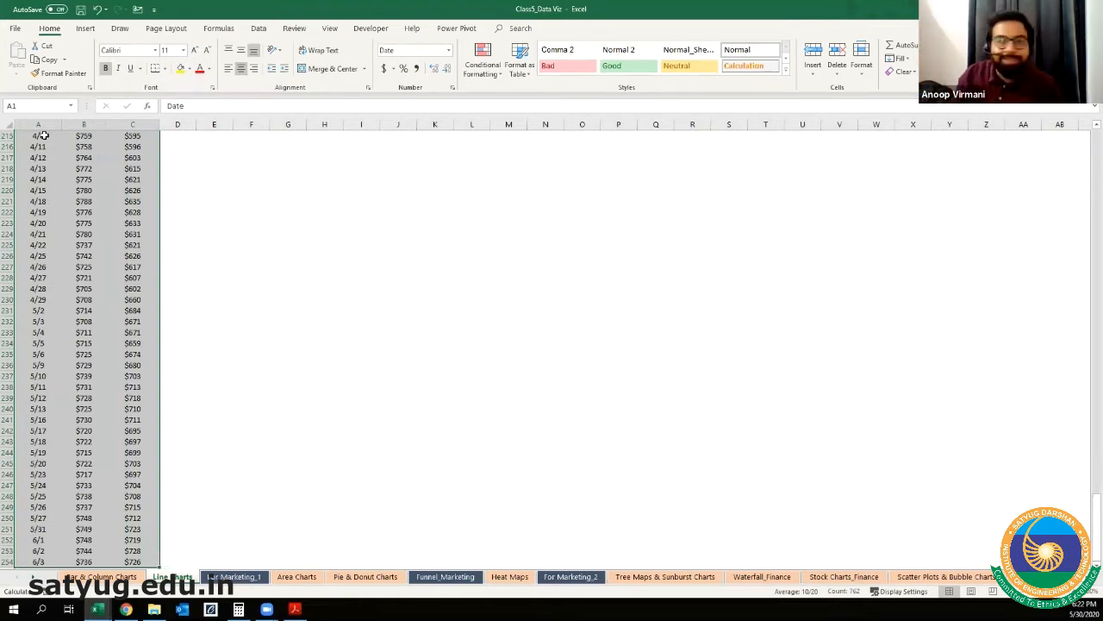
key(ctrl+BackSpace)
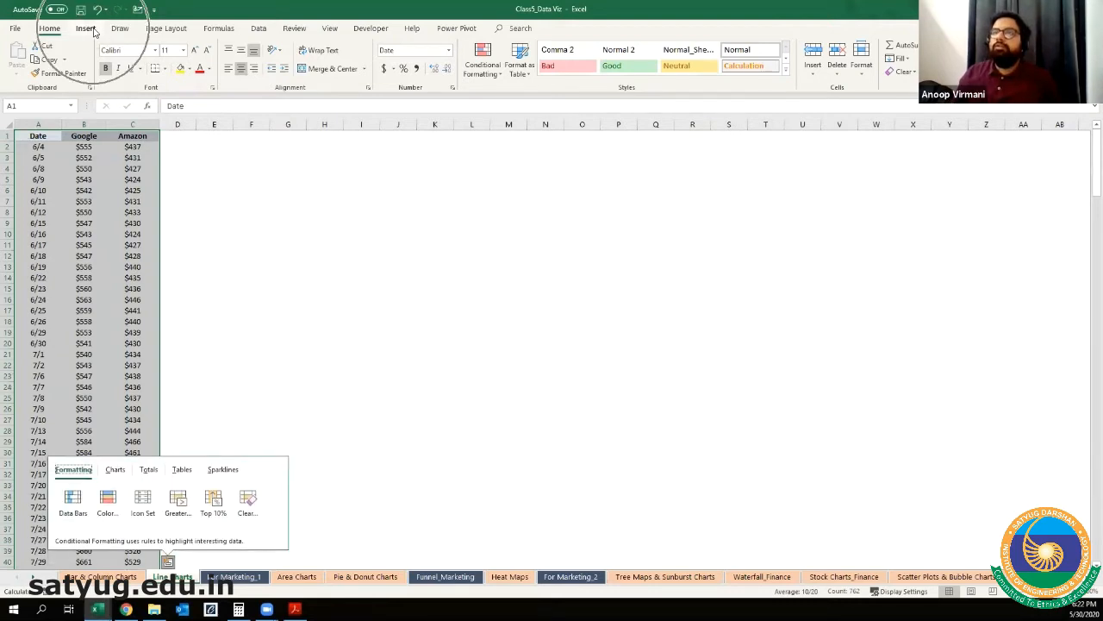
click(96, 30)
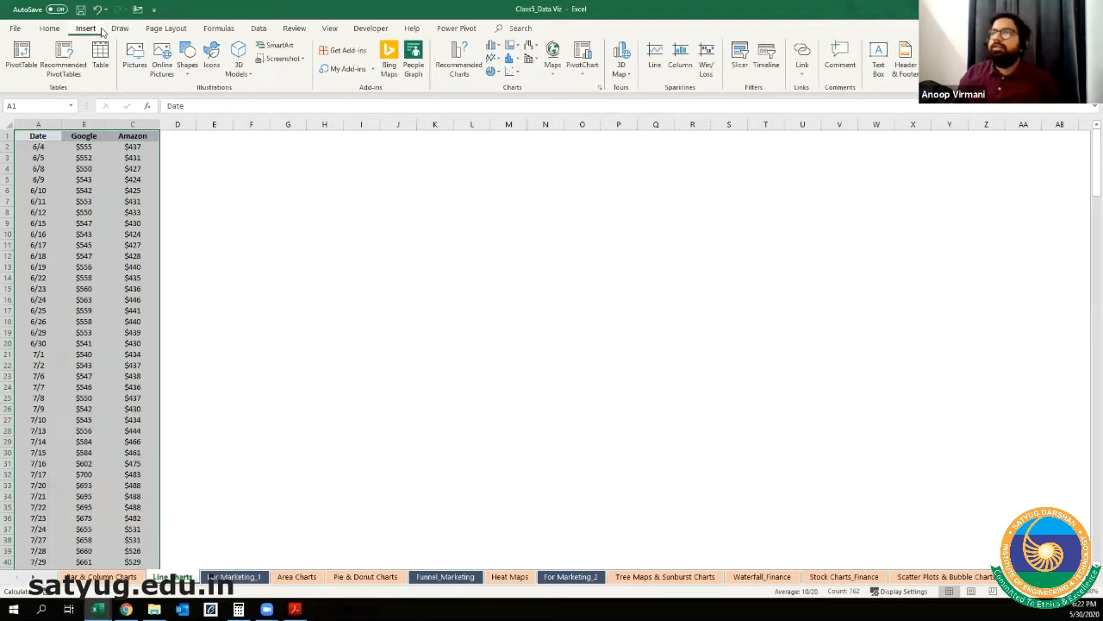
click(495, 62)
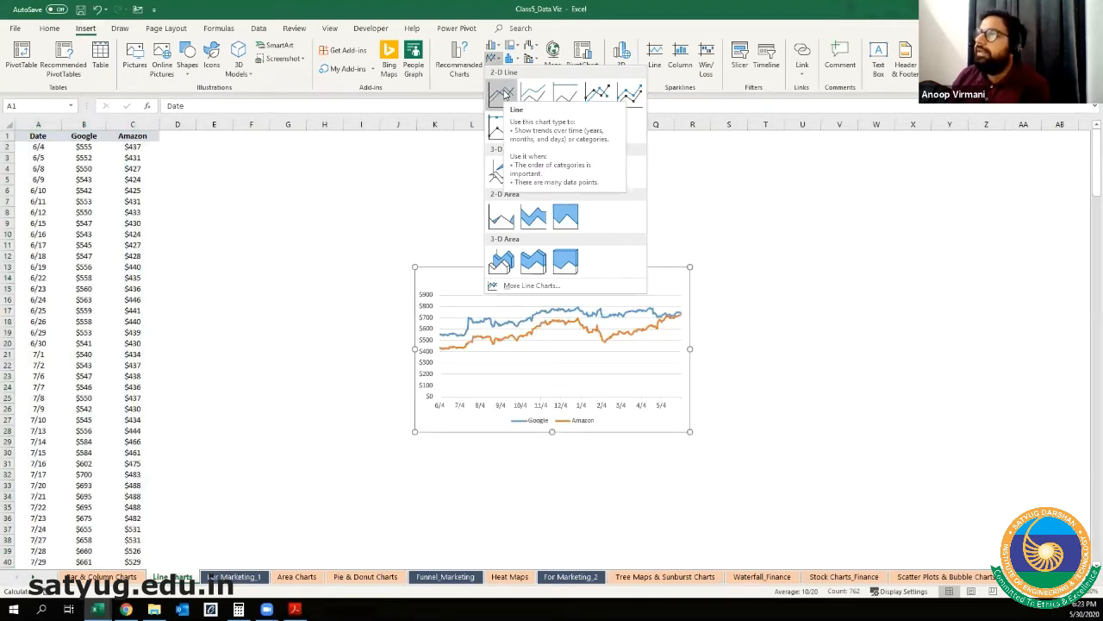
click(504, 93)
Step: Move the new line chart beside the source data and enlarge it to span roughly columns D to W and rows 2 to 28
drag(470, 280, 267, 152)
drag(488, 311, 932, 435)
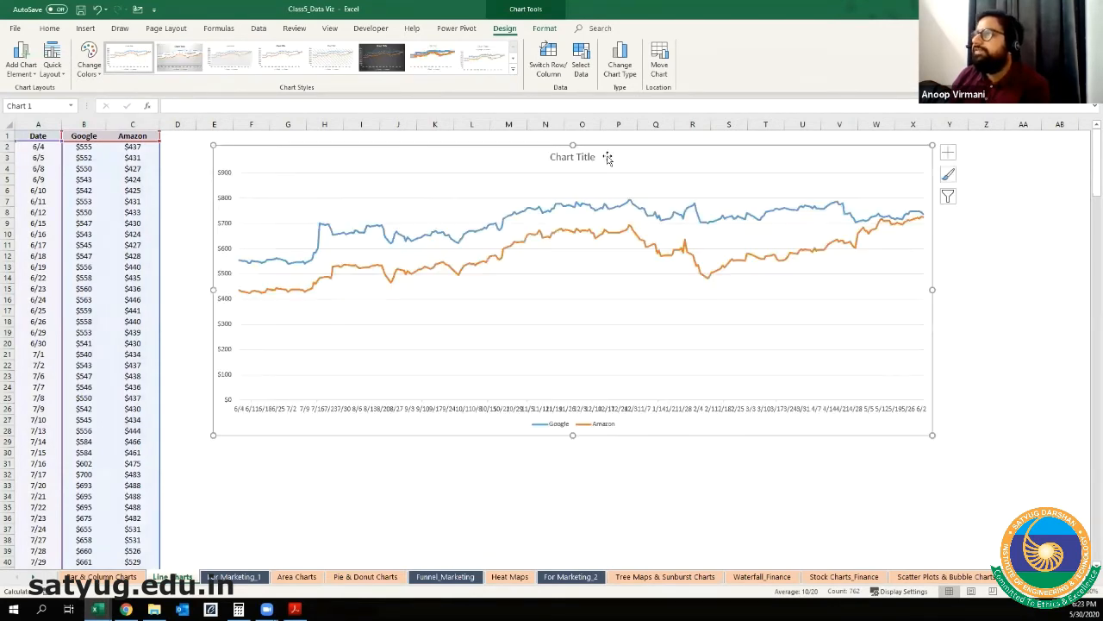
drag(611, 140, 585, 141)
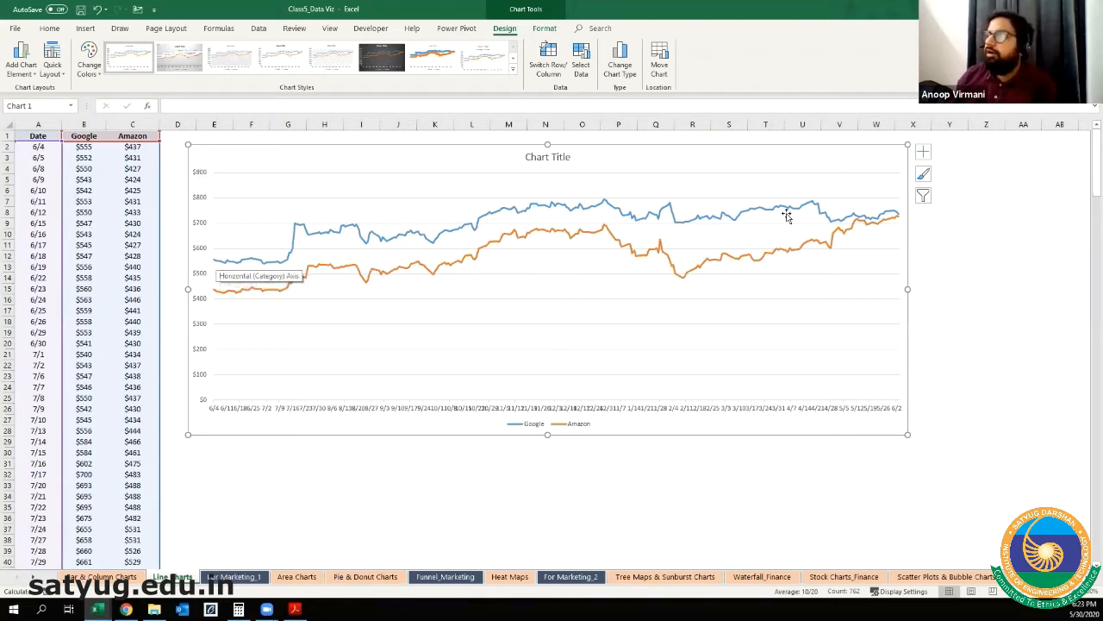
Step: Title the line chart "Closing Price of Google and Amazon" and close the formatting pane
click(545, 159)
triple_click(546, 161)
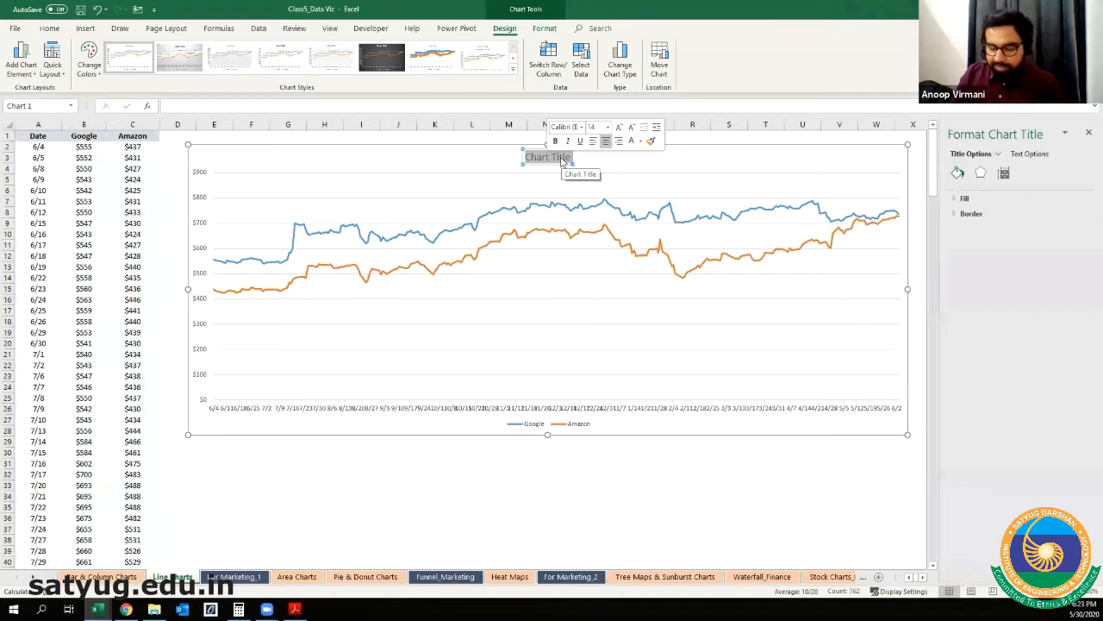
text(Closing Price of)
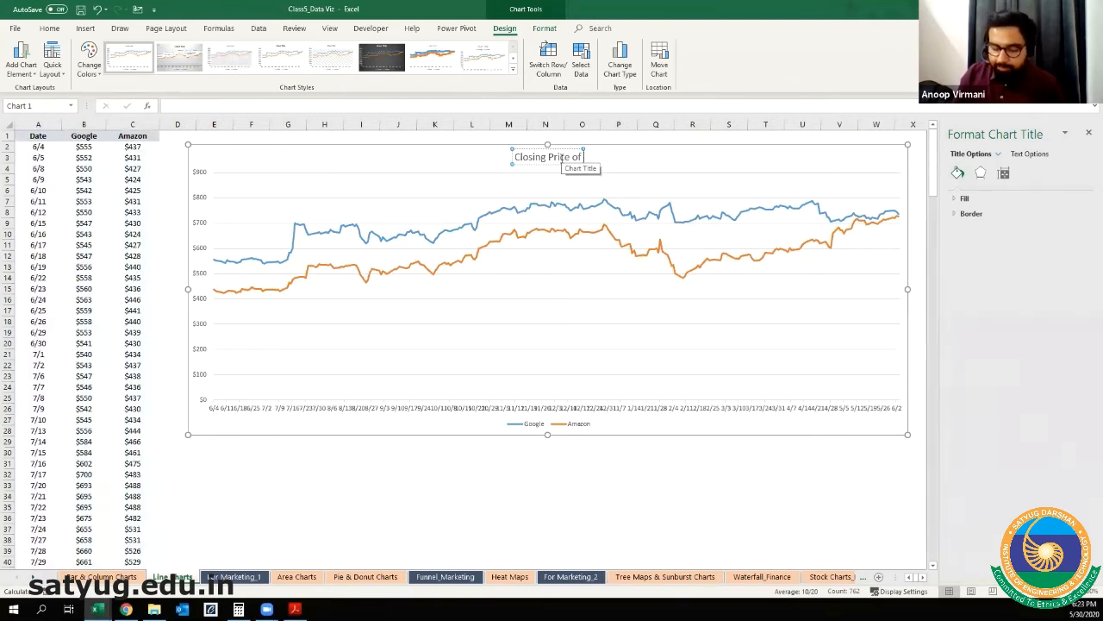
text( Googl)
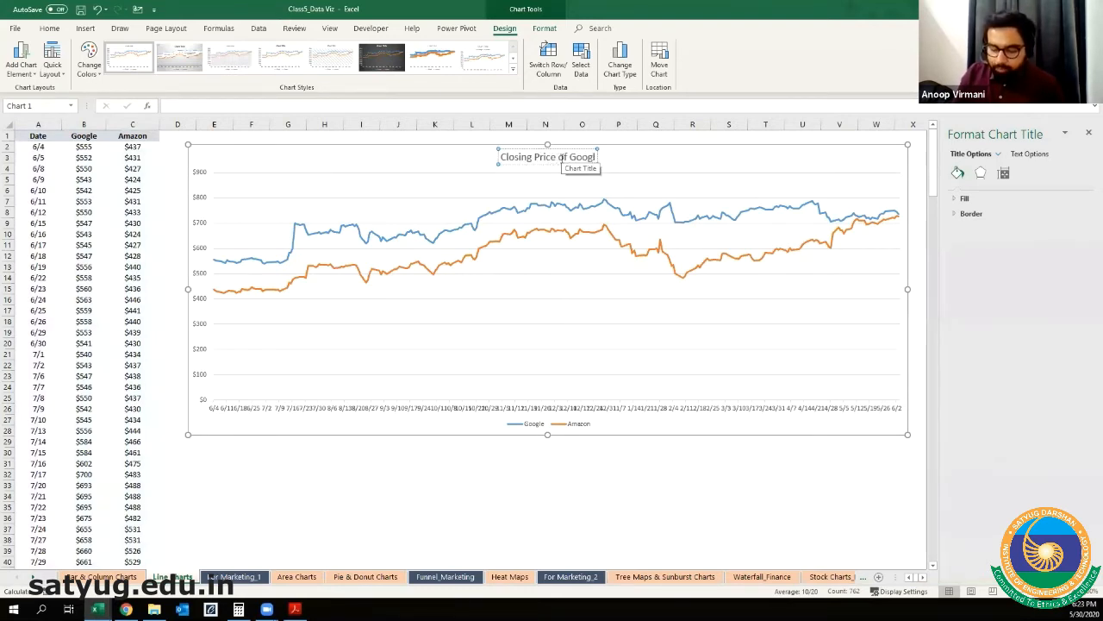
text(e and Ama)
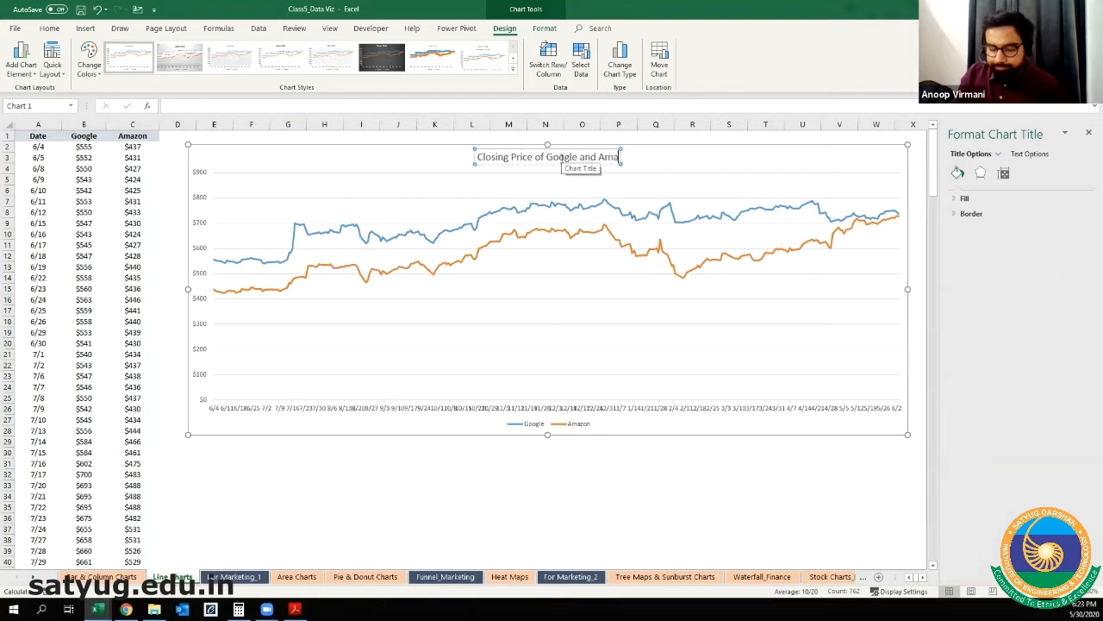
text(zon)
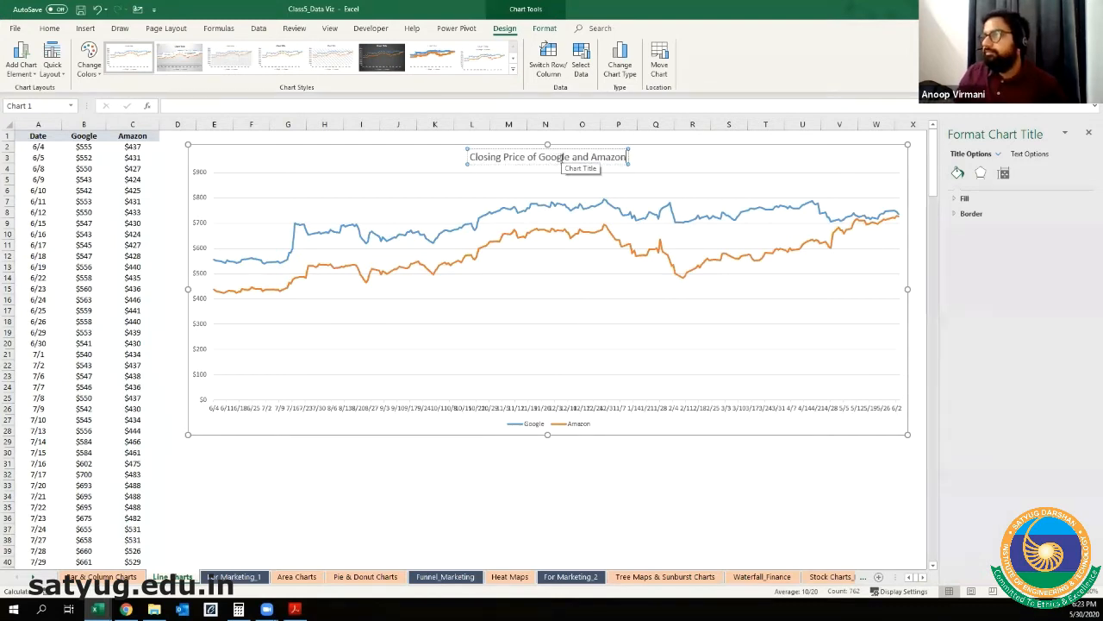
click(480, 477)
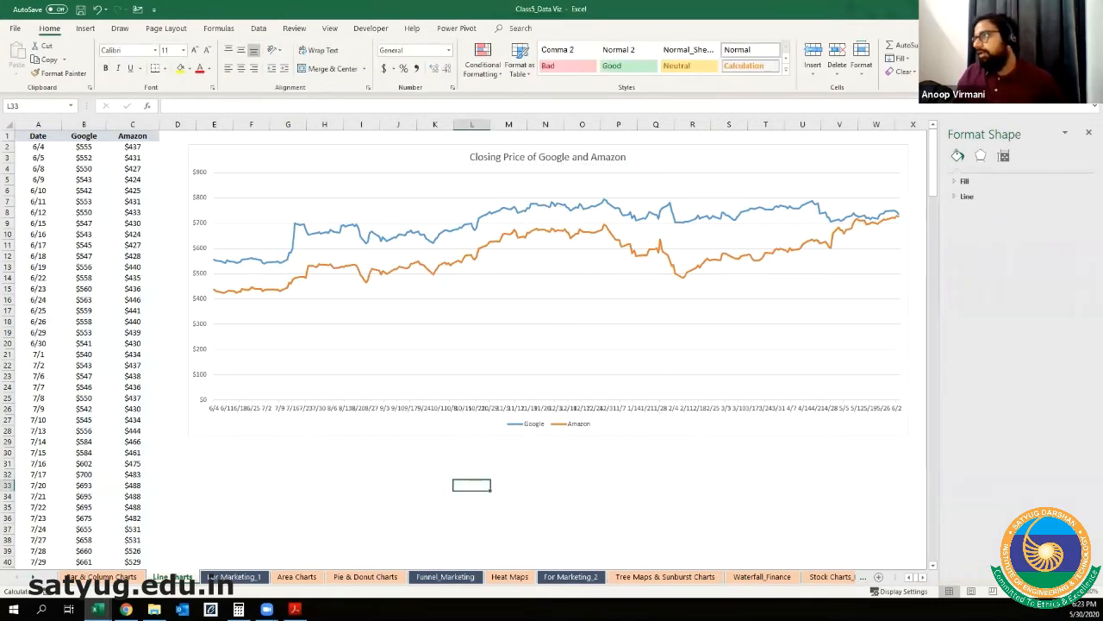
click(1087, 134)
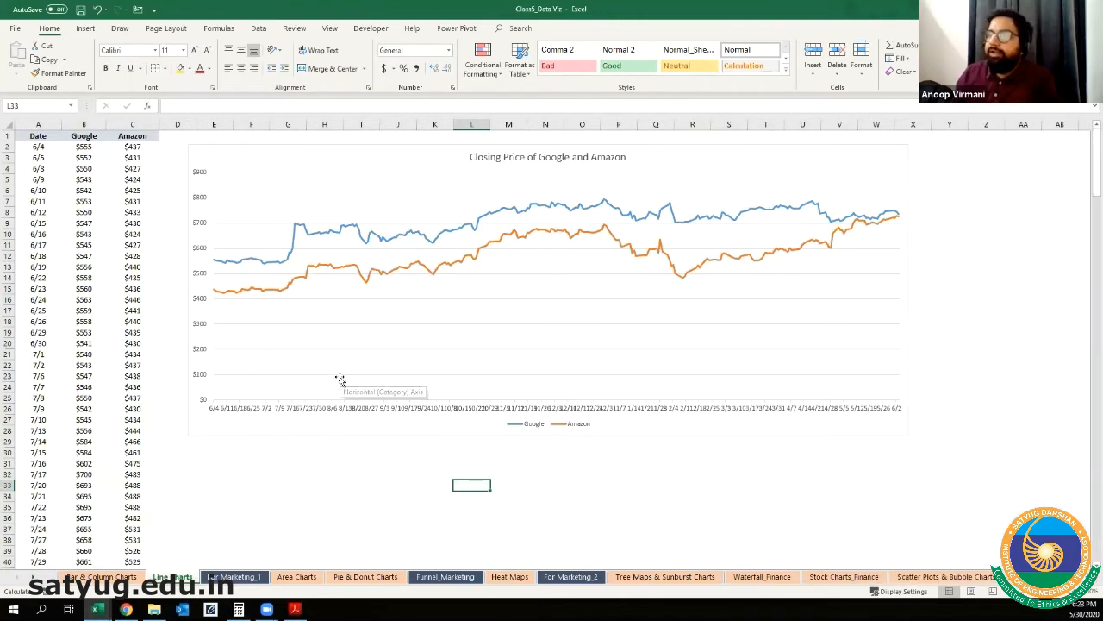
Step: Set the minimum bound of the line chart's vertical axis to 400
mouse_move(296, 228)
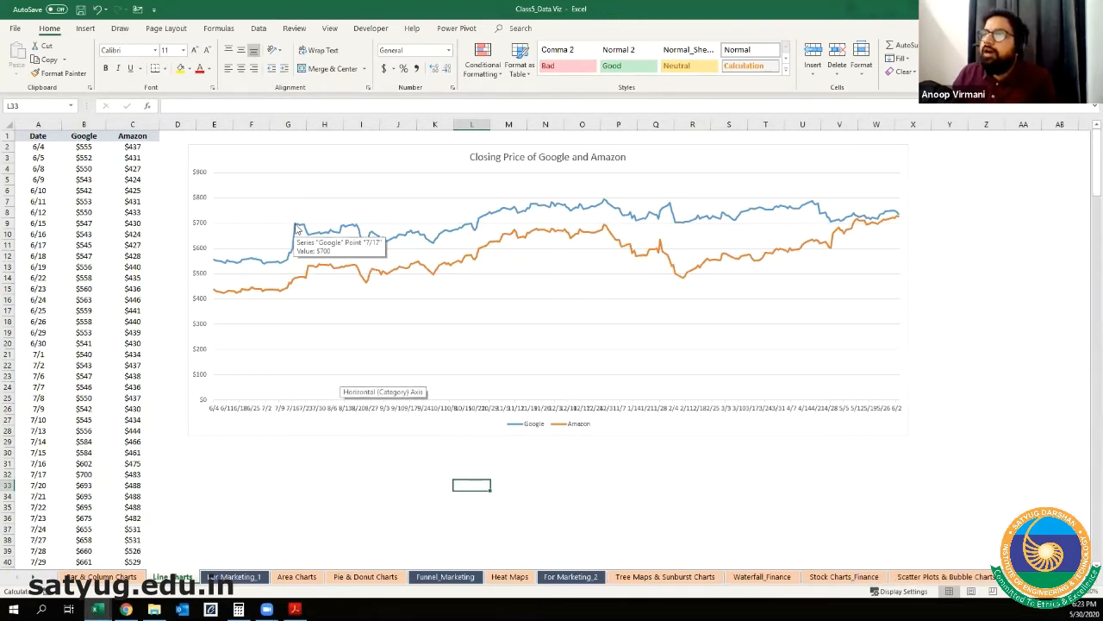
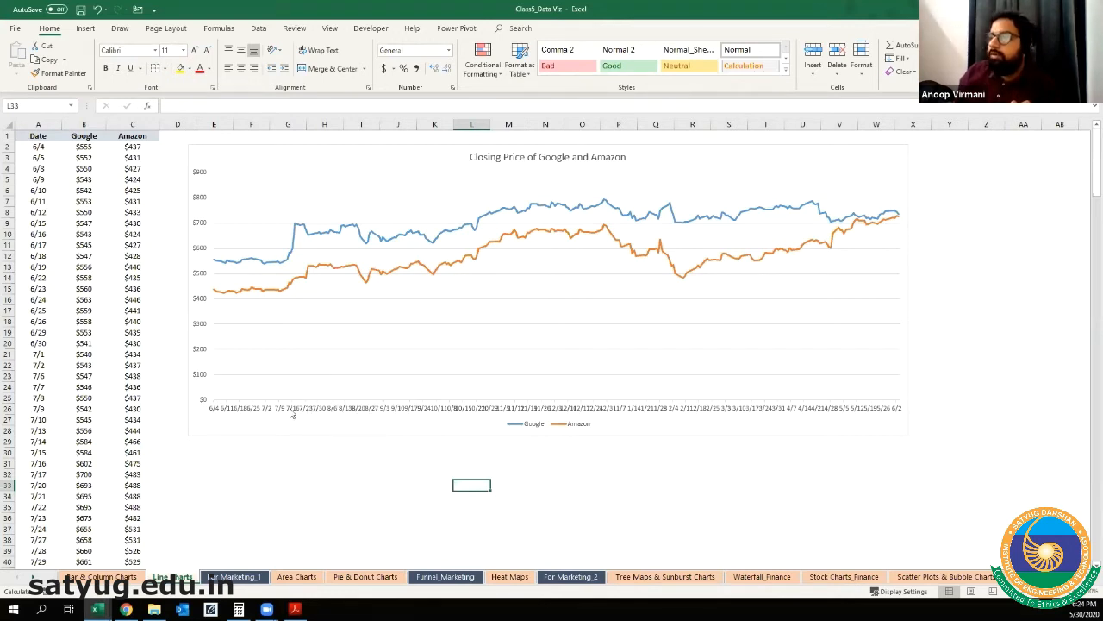
click(784, 414)
click(627, 405)
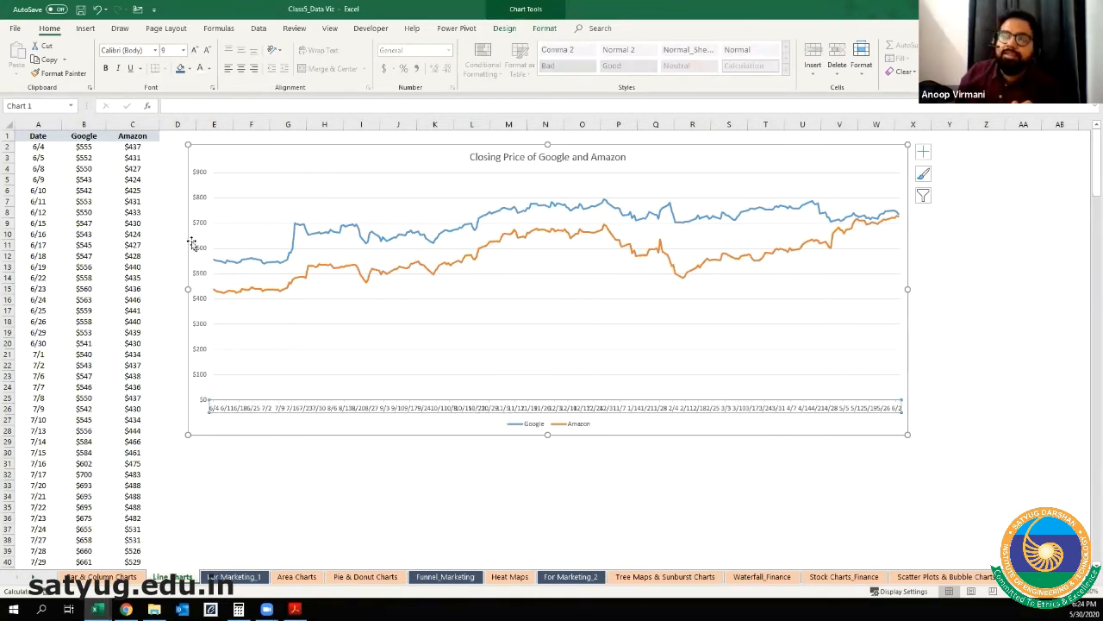
click(201, 202)
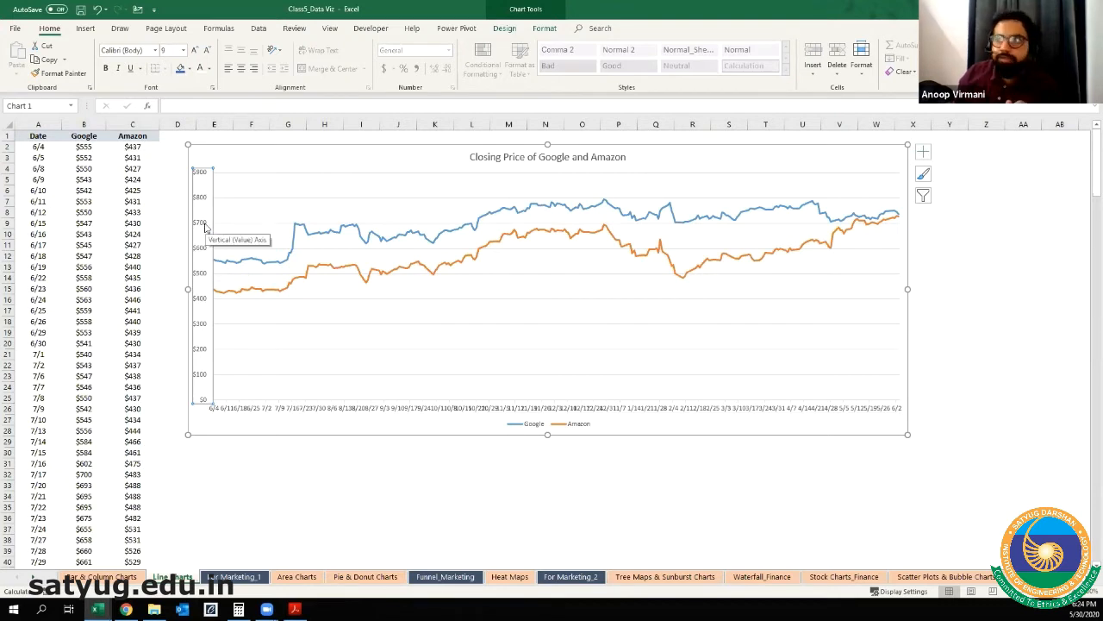
right_click(205, 227)
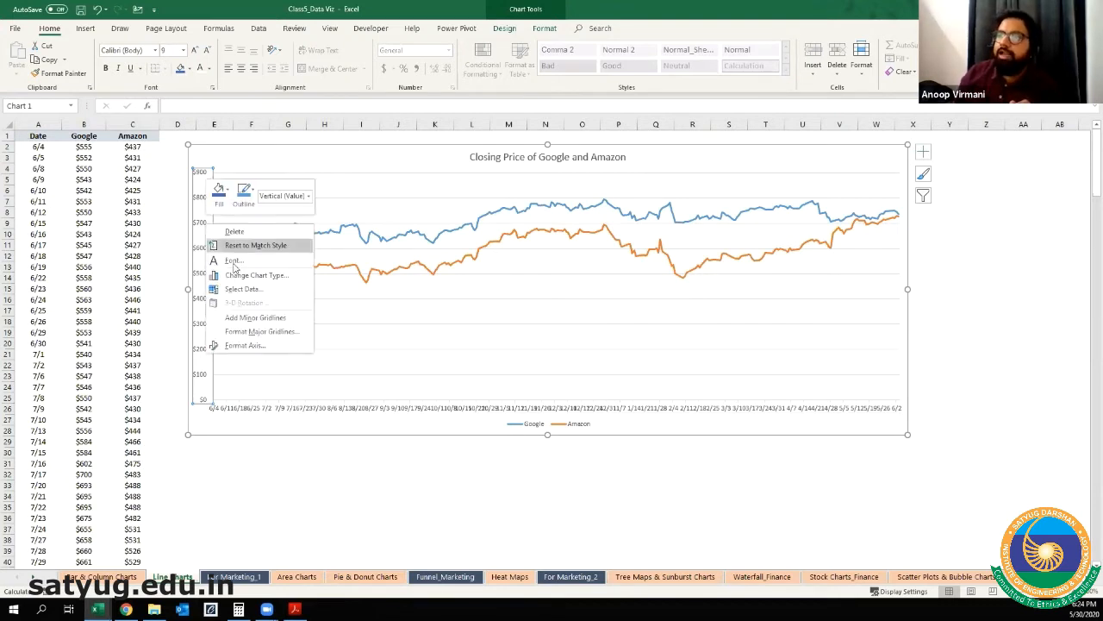
click(238, 347)
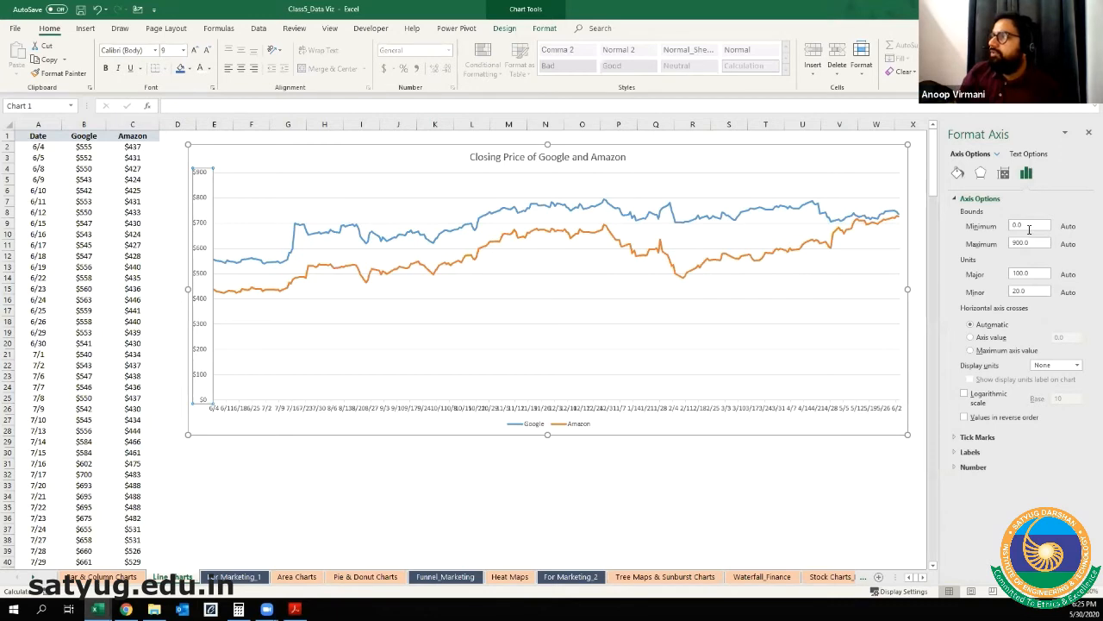
click(1031, 224)
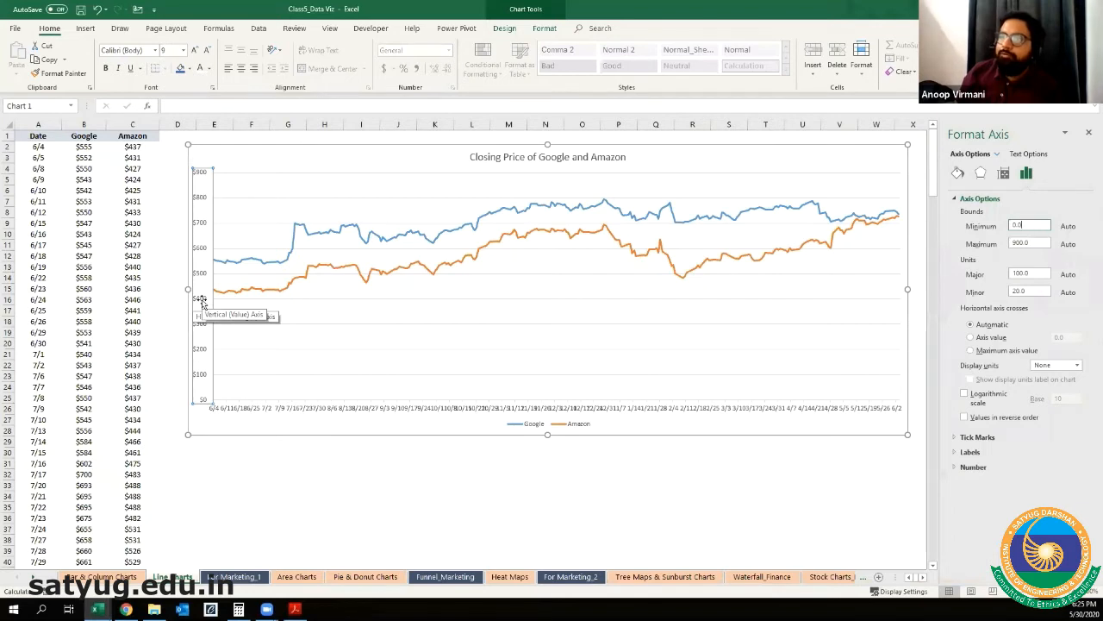
double_click(1010, 225)
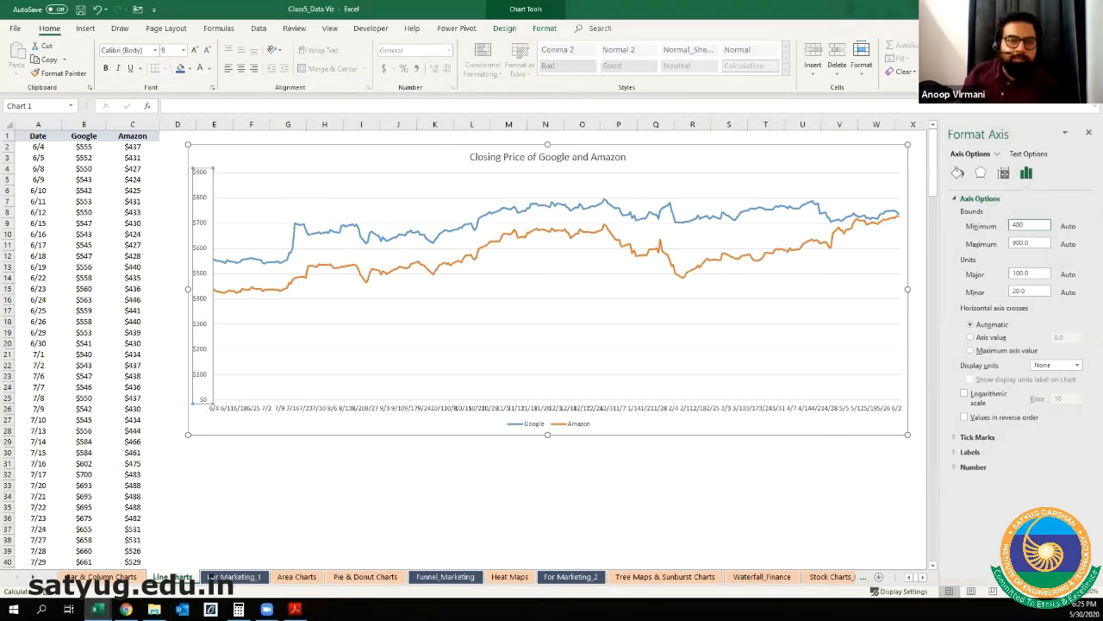
key(Return)
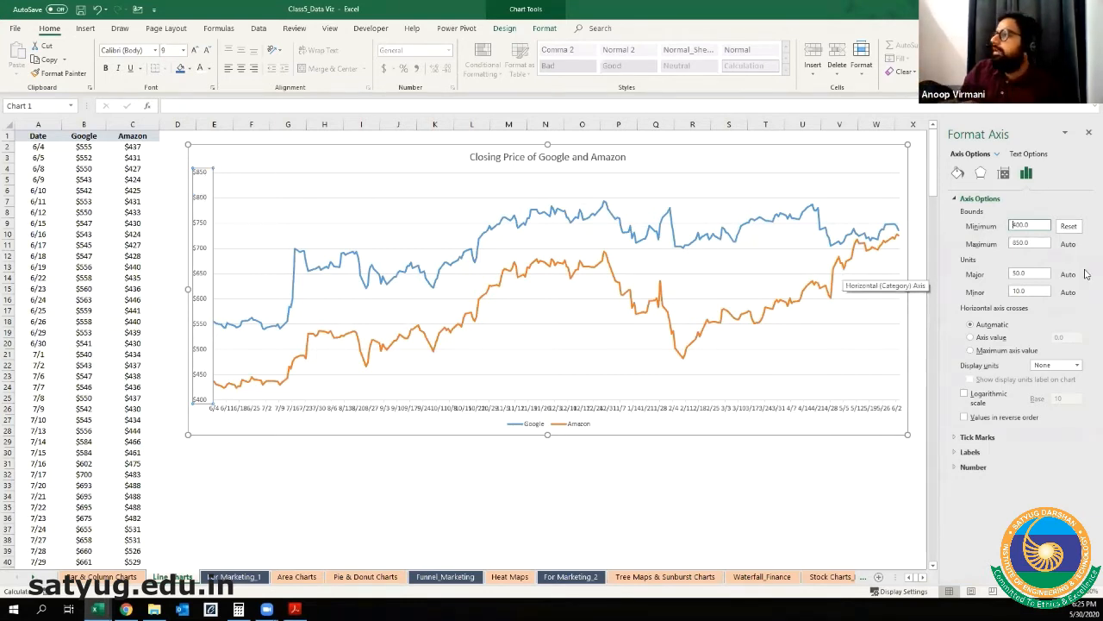
Step: Set the maximum bound of the line chart's vertical axis to 800
double_click(1046, 244)
text(800)
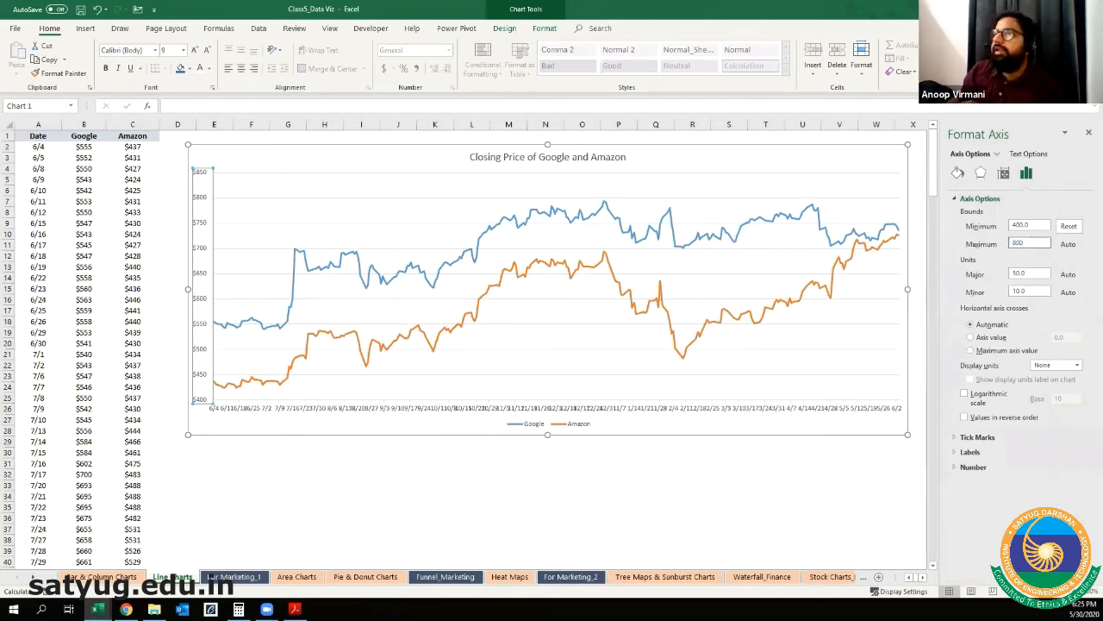
key(Return)
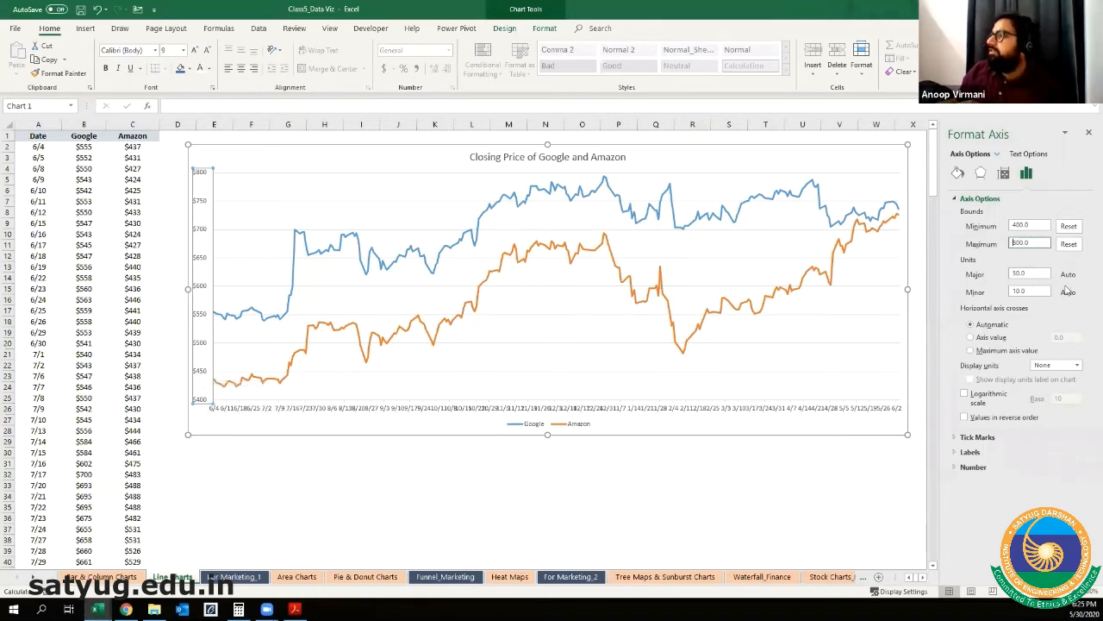
Step: Set the major unit of the line chart's vertical axis to 20
click(1022, 274)
drag(1022, 274, 992, 278)
text(5)
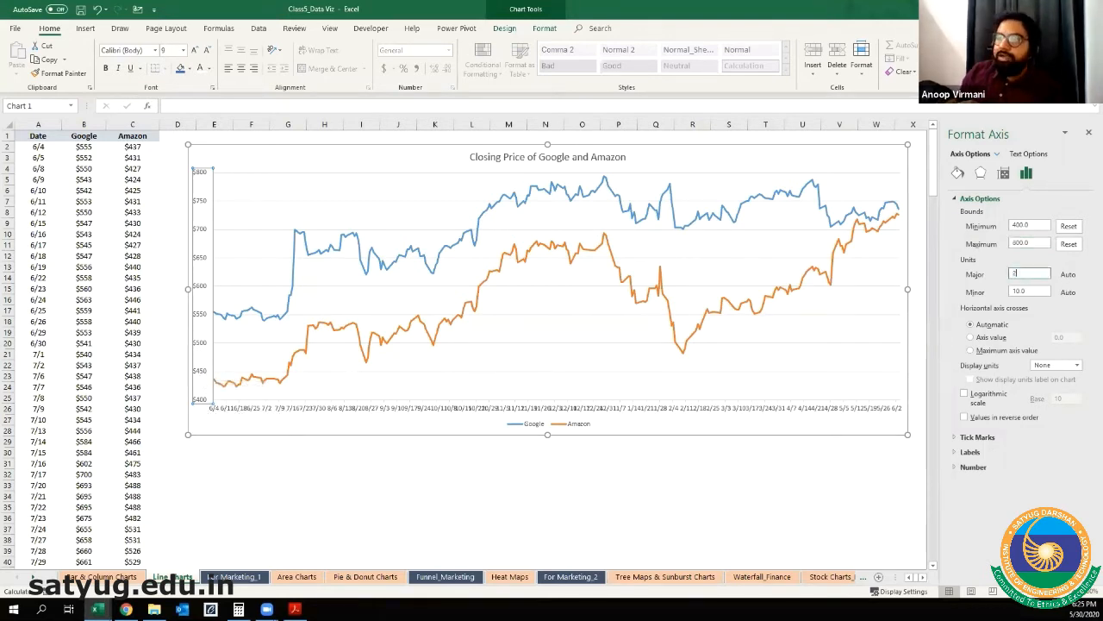
text(0)
key(Return)
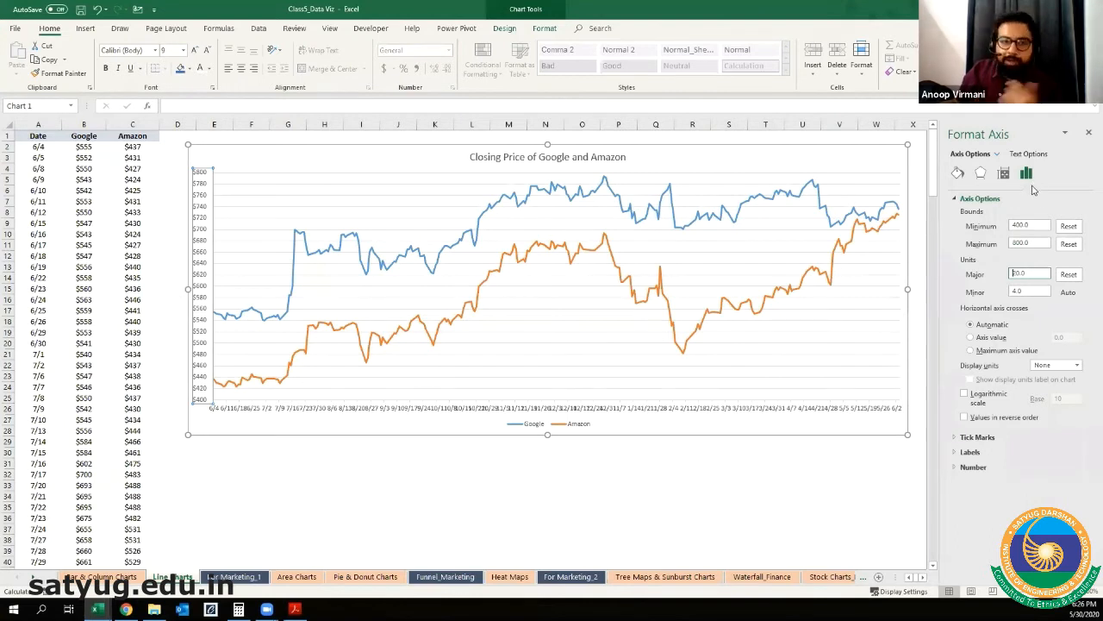
Step: Set the minor unit of the chart's horizontal date axis to 7 days
click(460, 412)
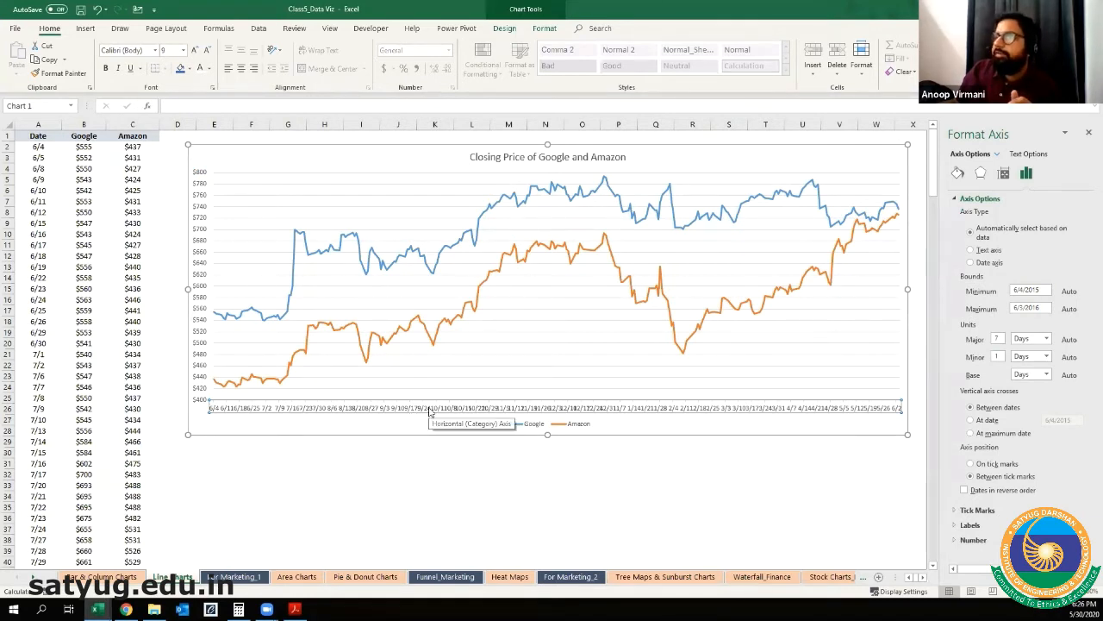
right_click(431, 412)
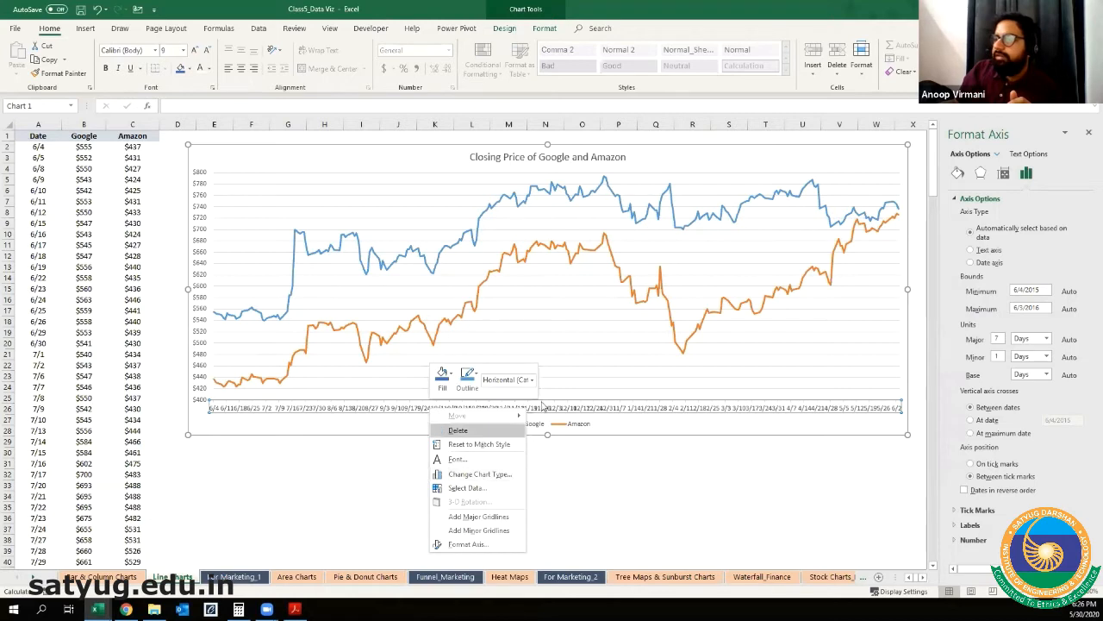
click(472, 544)
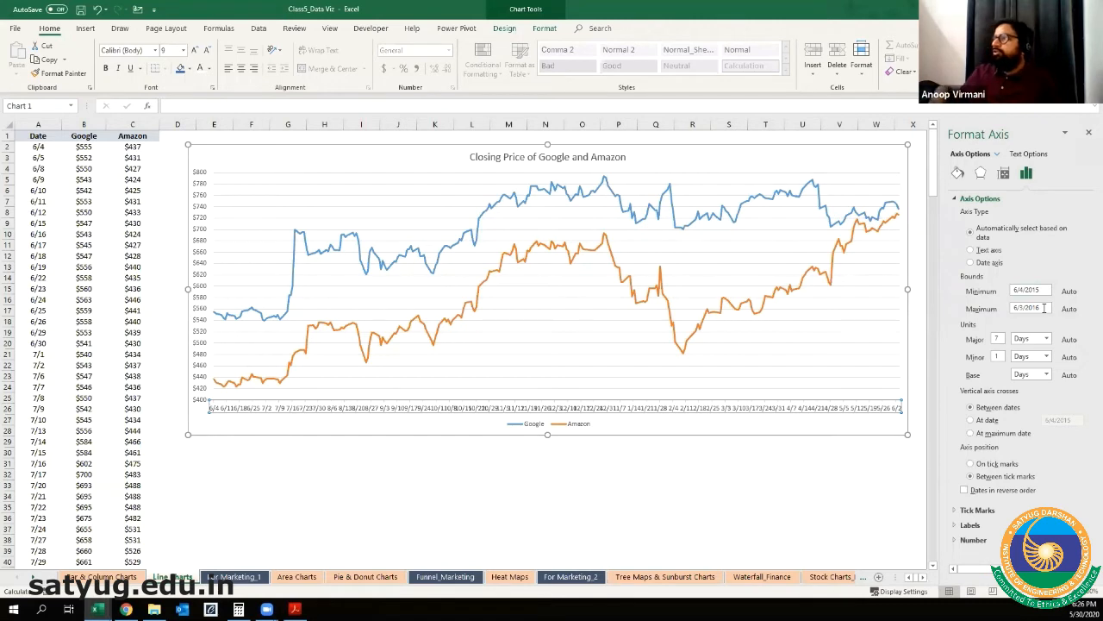
click(997, 357)
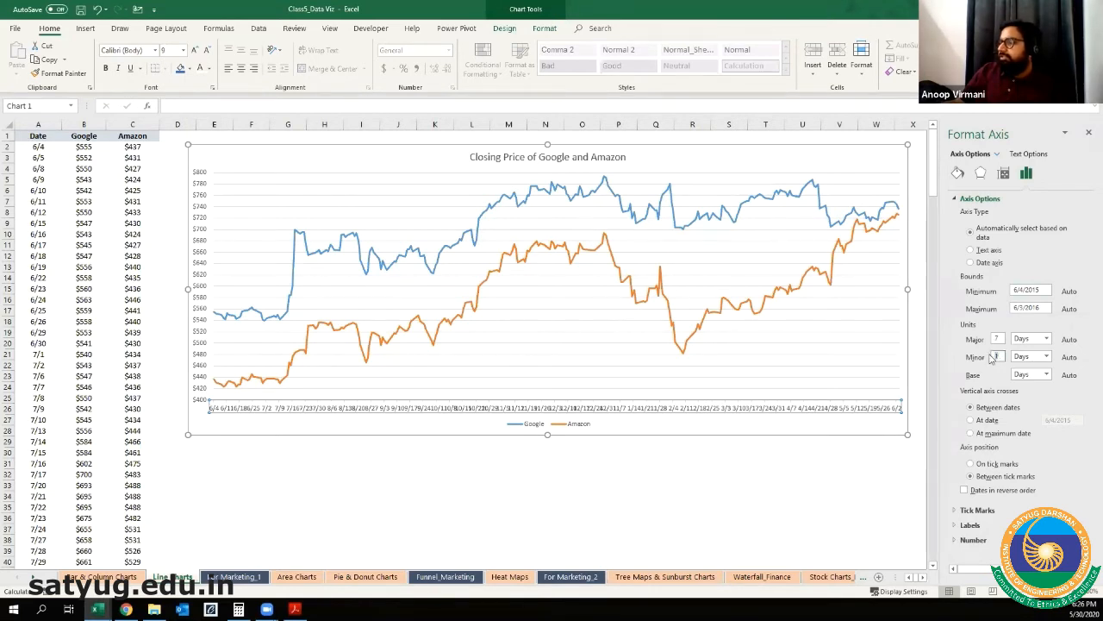
text(1)
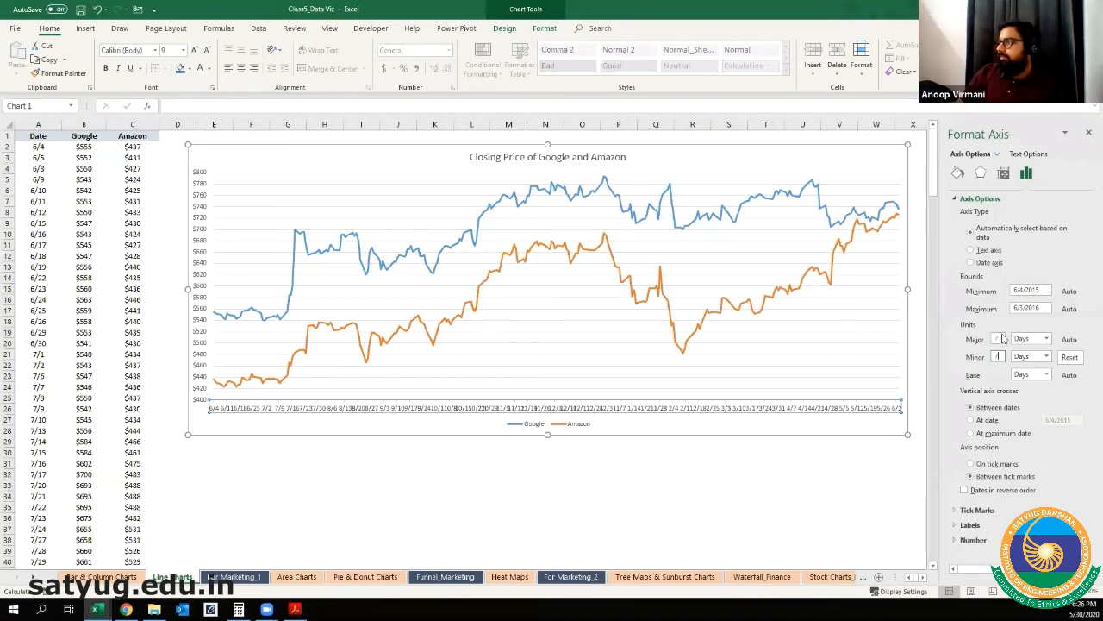
Step: Try a major unit of 30 days on the horizontal date axis, and settle on 14 days
key(BackSpace)
text(1)
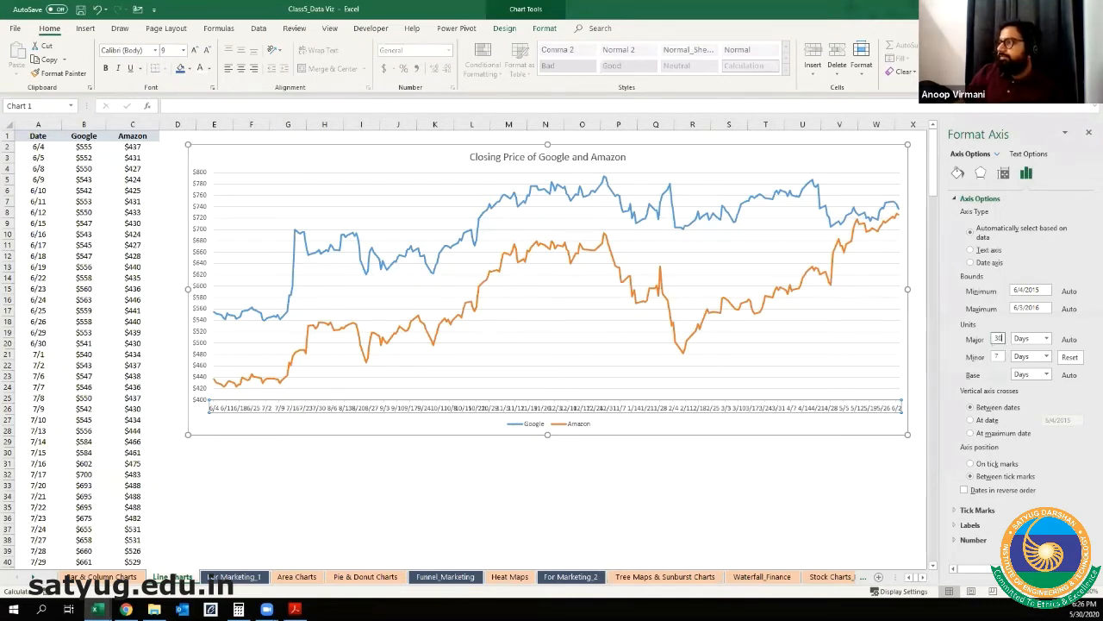
key(Return)
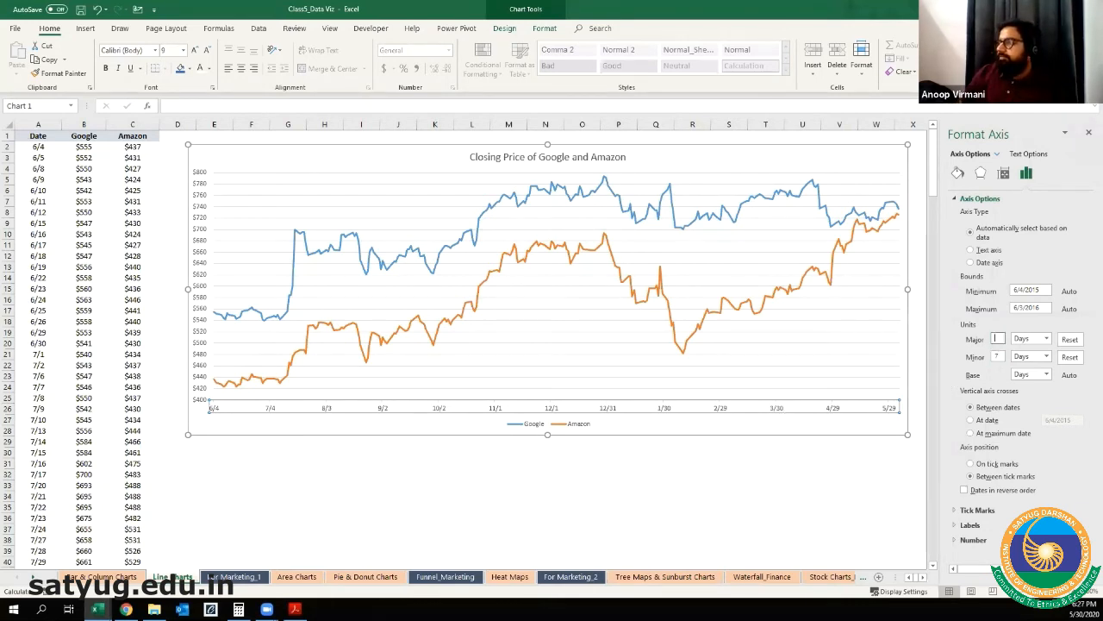
key(Return)
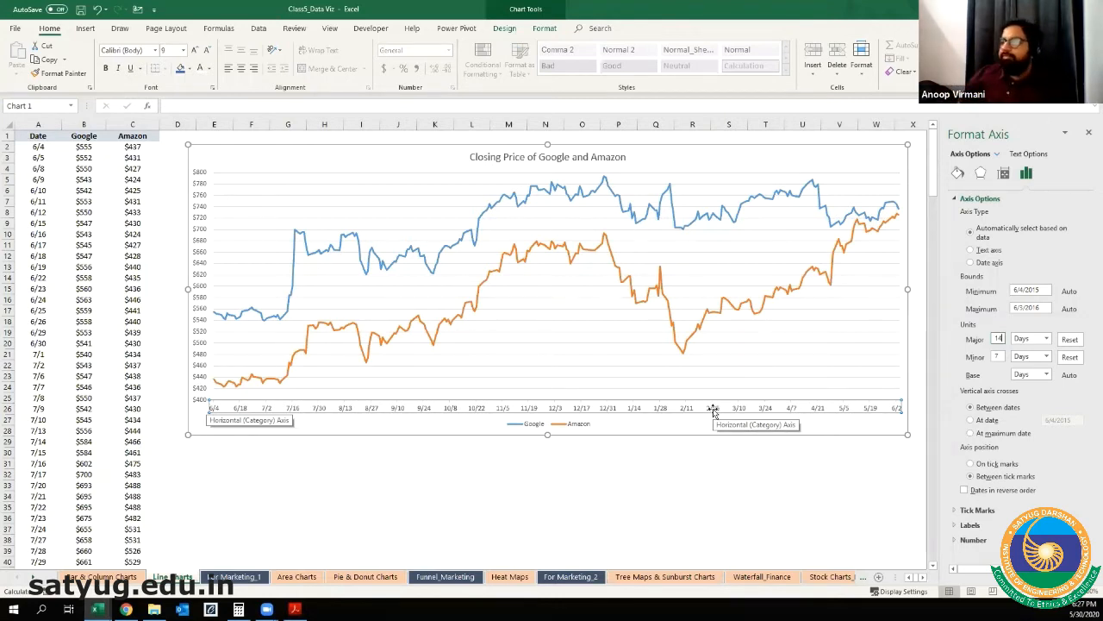
Step: Try the legend at the left, right and top right of the line chart, and place it at the top
click(518, 426)
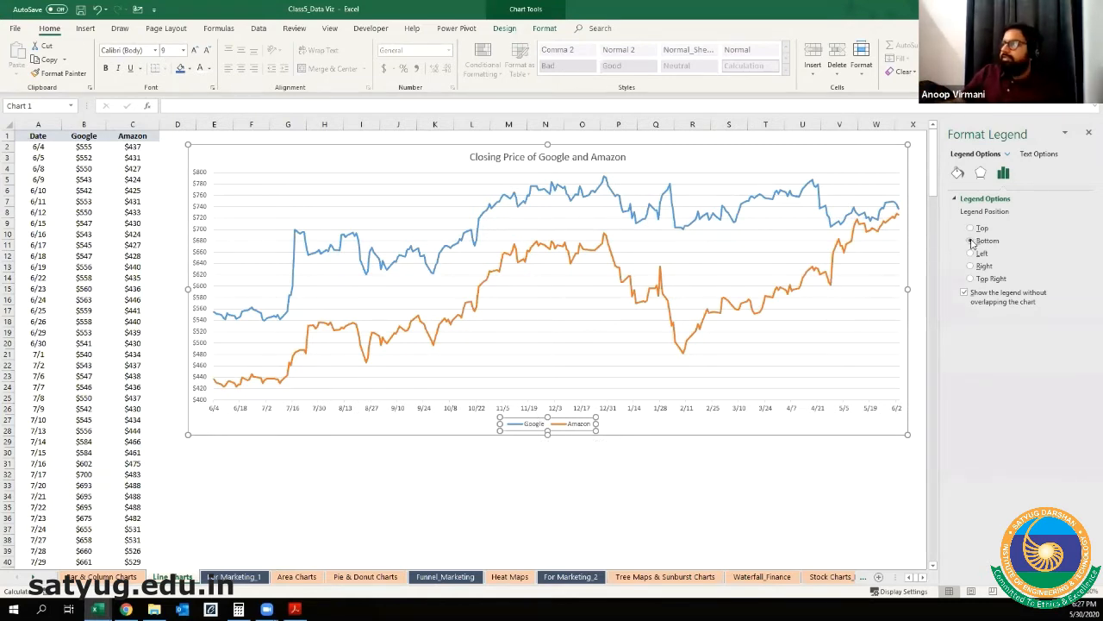
click(1089, 133)
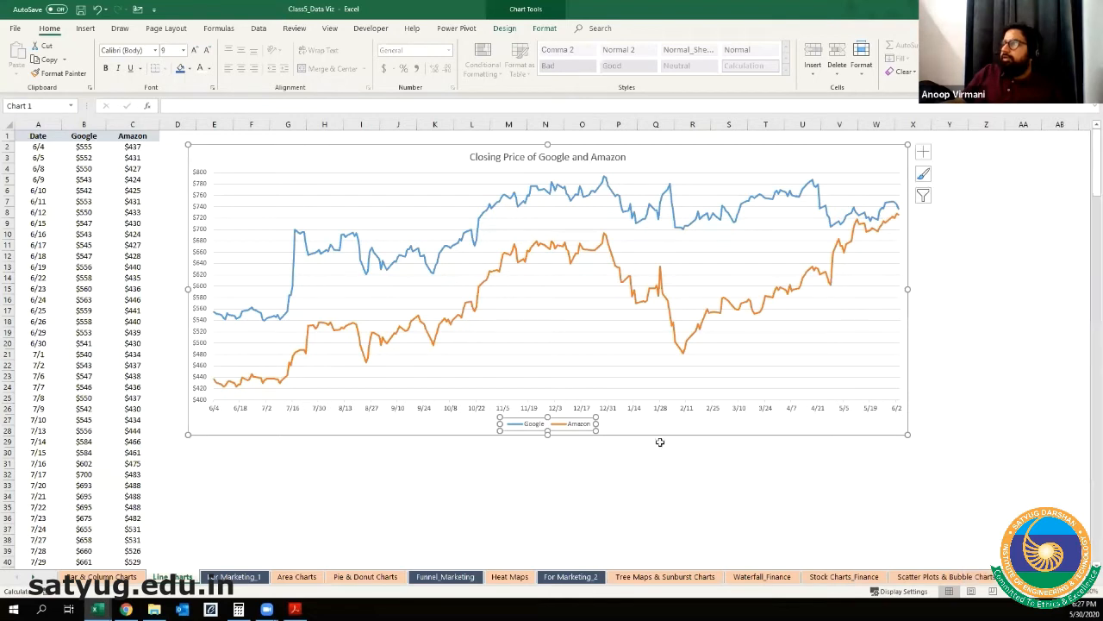
right_click(558, 423)
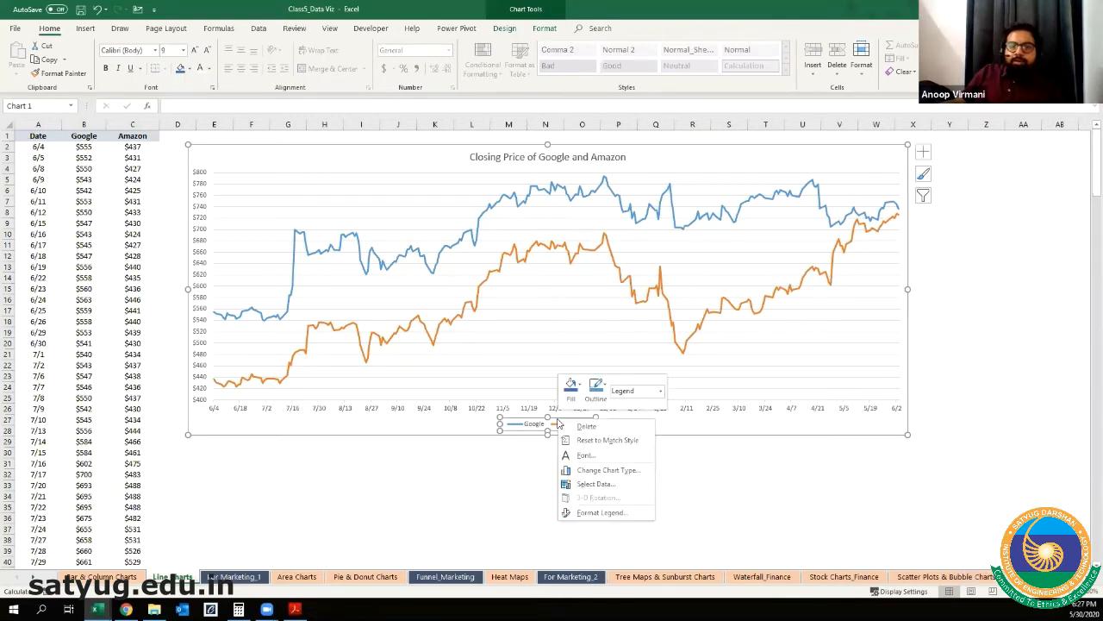
click(609, 514)
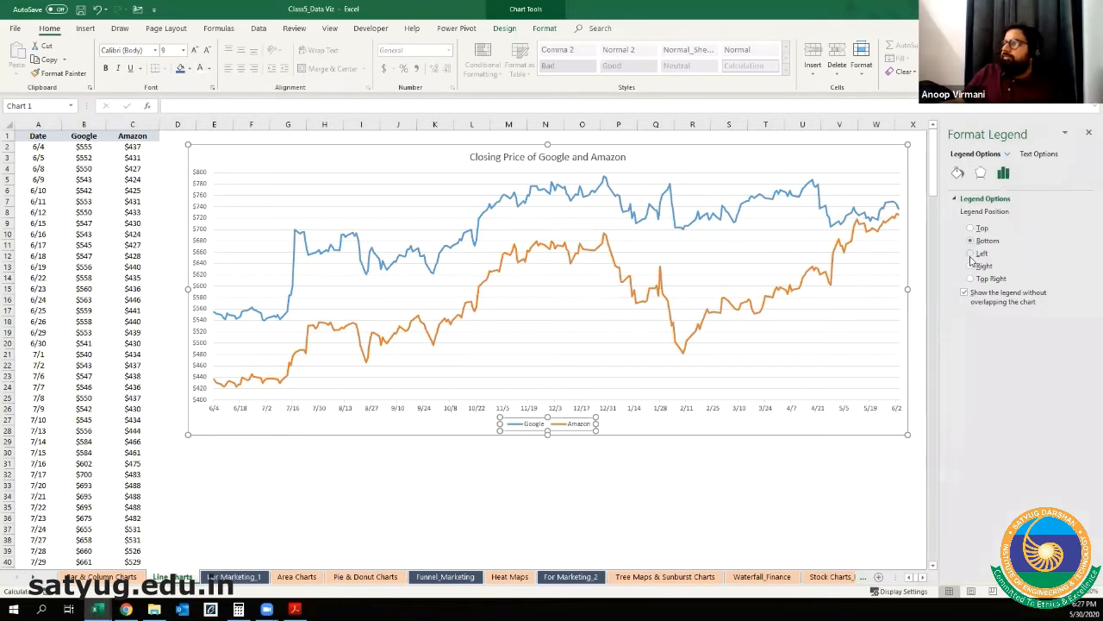
click(971, 255)
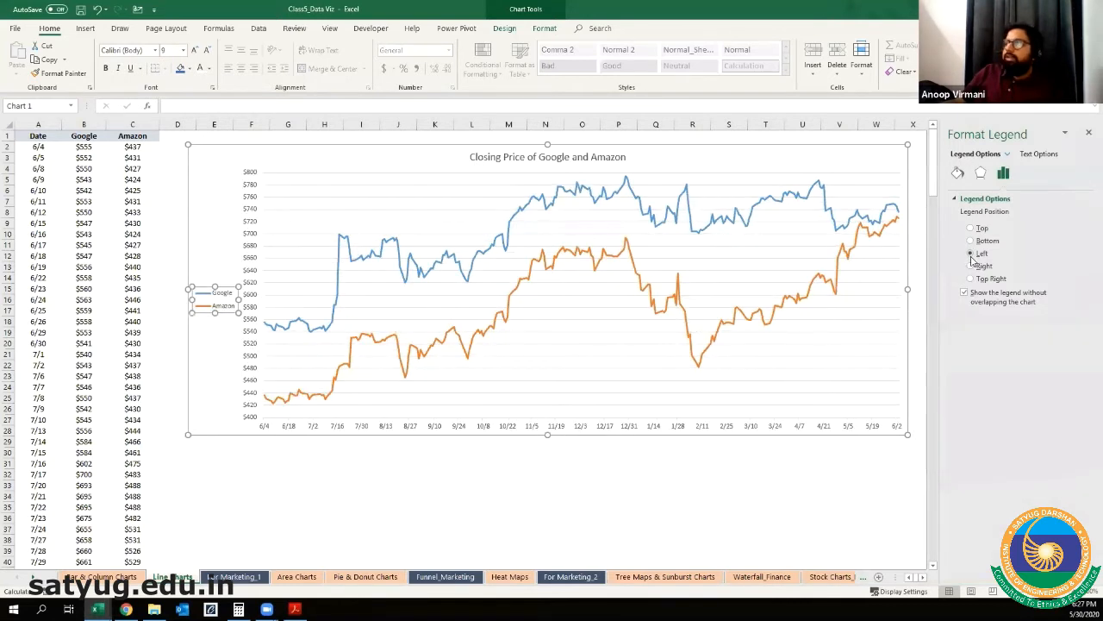
click(971, 267)
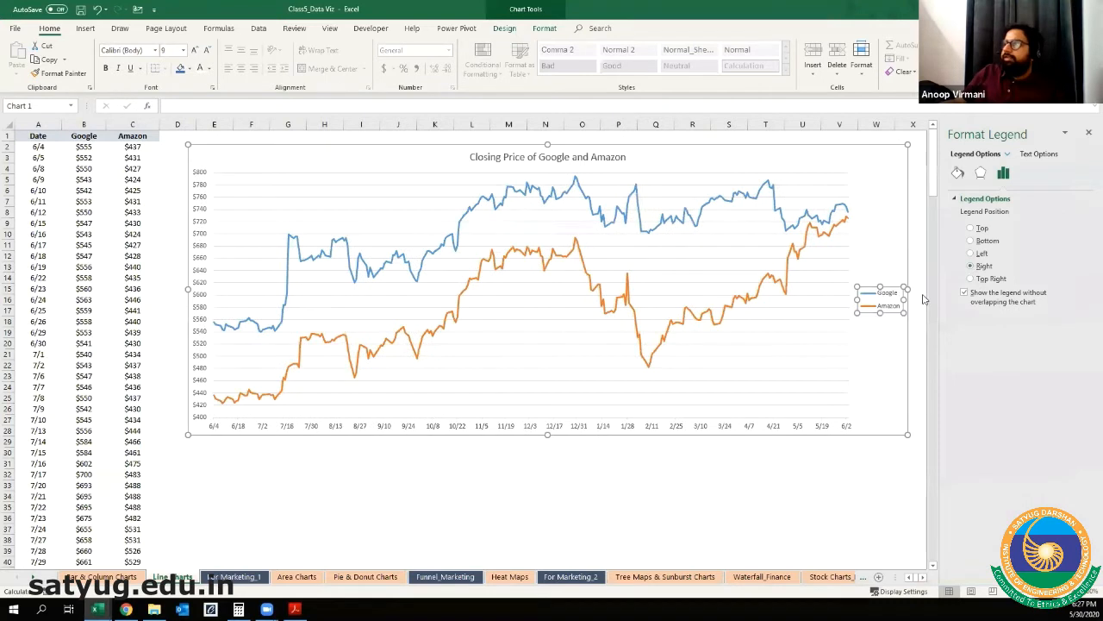
click(971, 279)
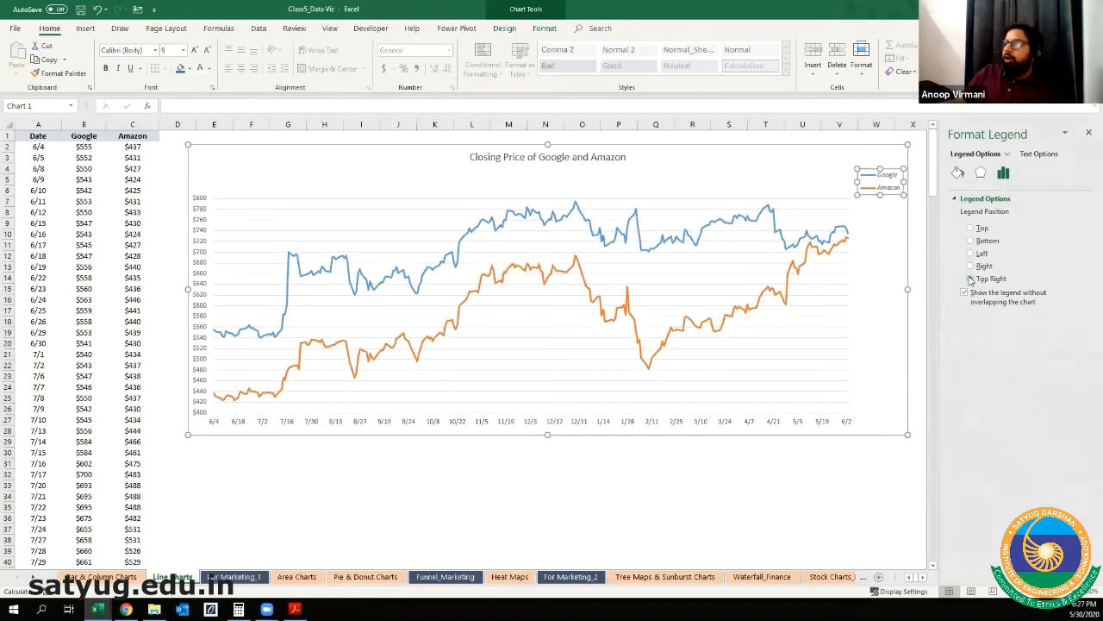
click(971, 229)
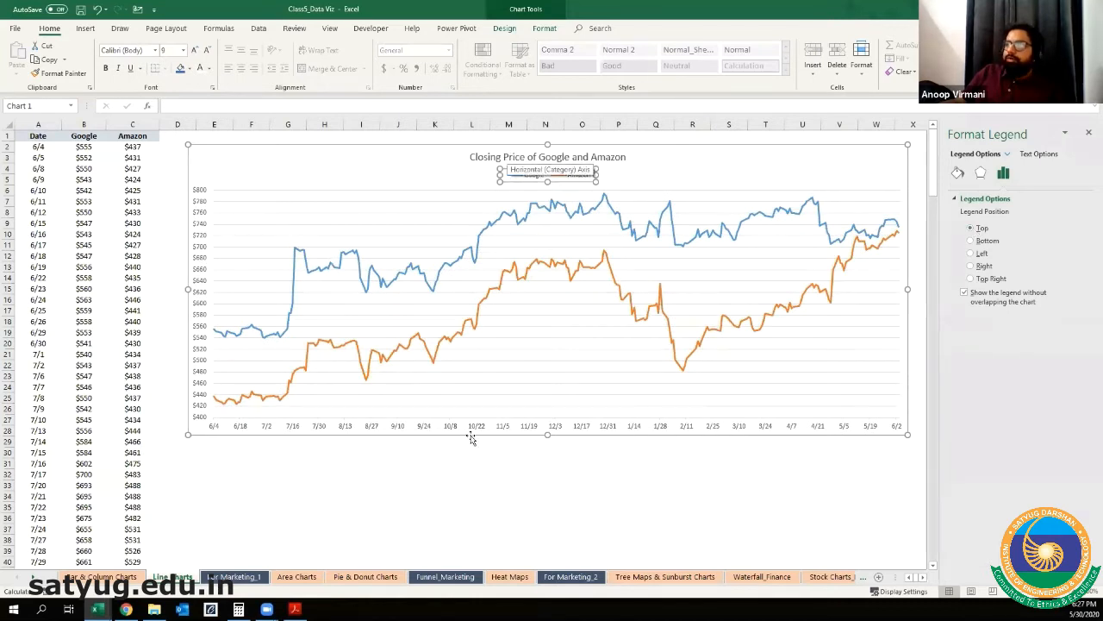
Step: Close the formatting pane and add primary major vertical, primary minor horizontal and primary minor vertical gridlines to the line chart
click(460, 483)
click(476, 428)
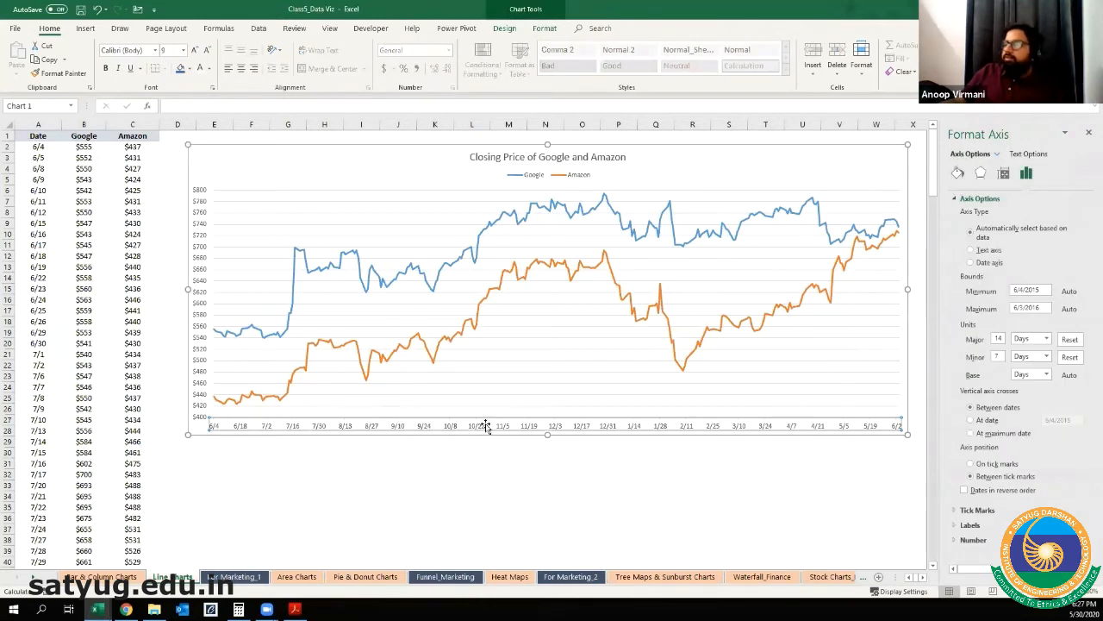
click(902, 157)
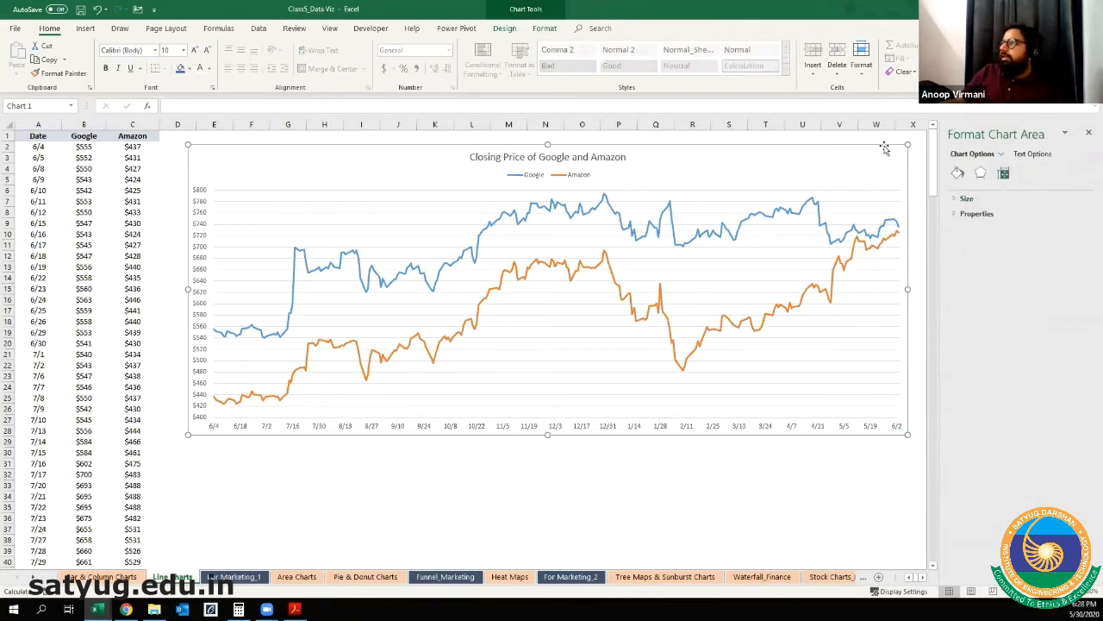
click(1087, 134)
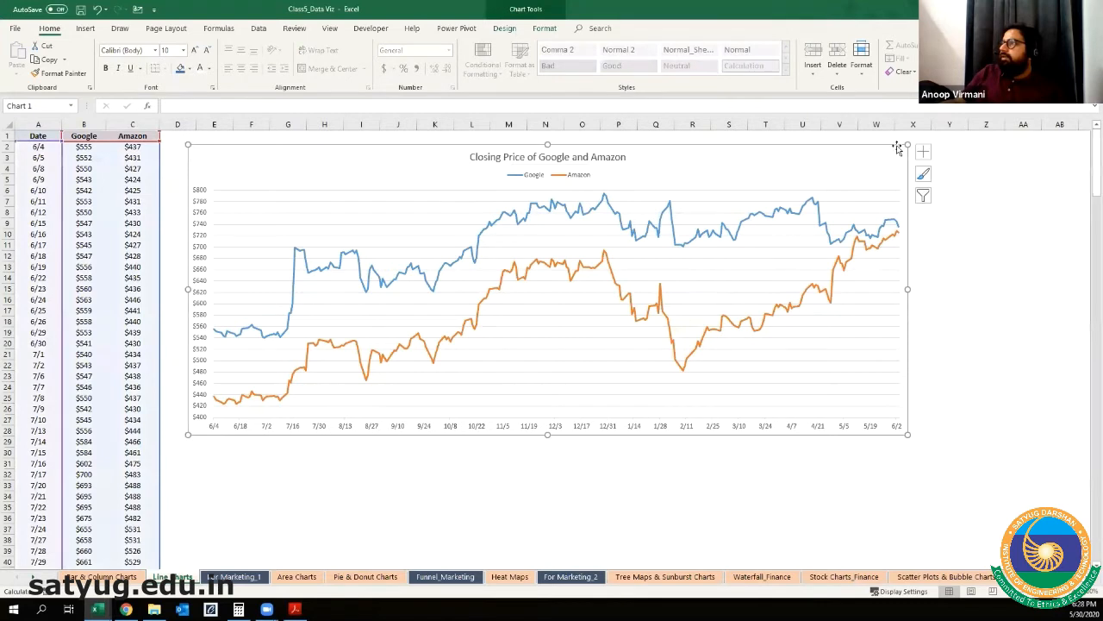
click(923, 153)
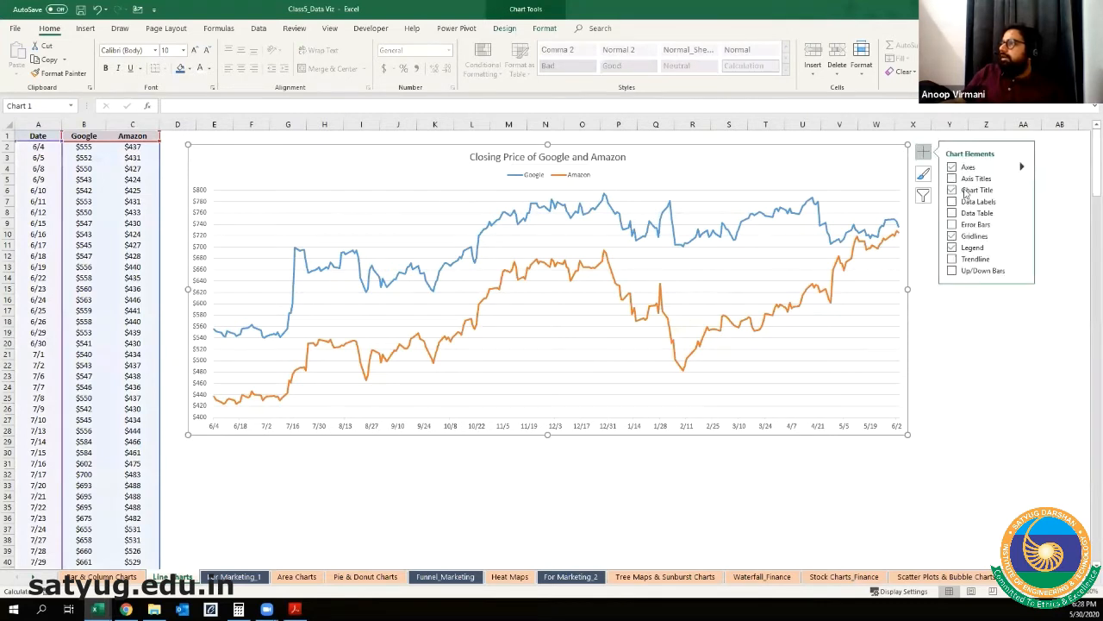
click(1022, 237)
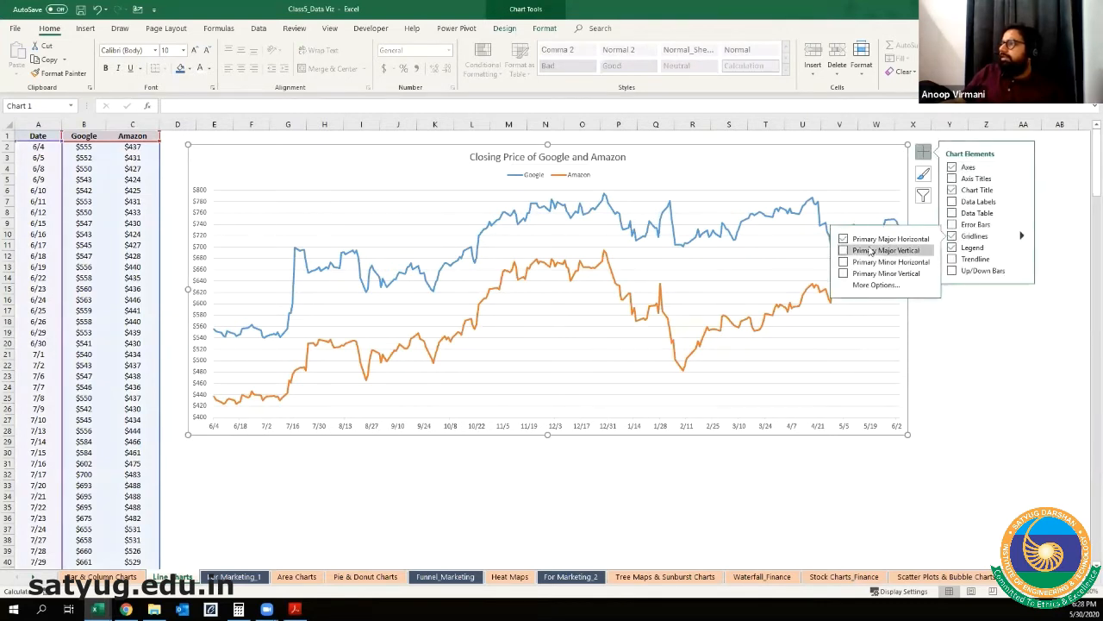
click(844, 251)
click(844, 263)
click(844, 274)
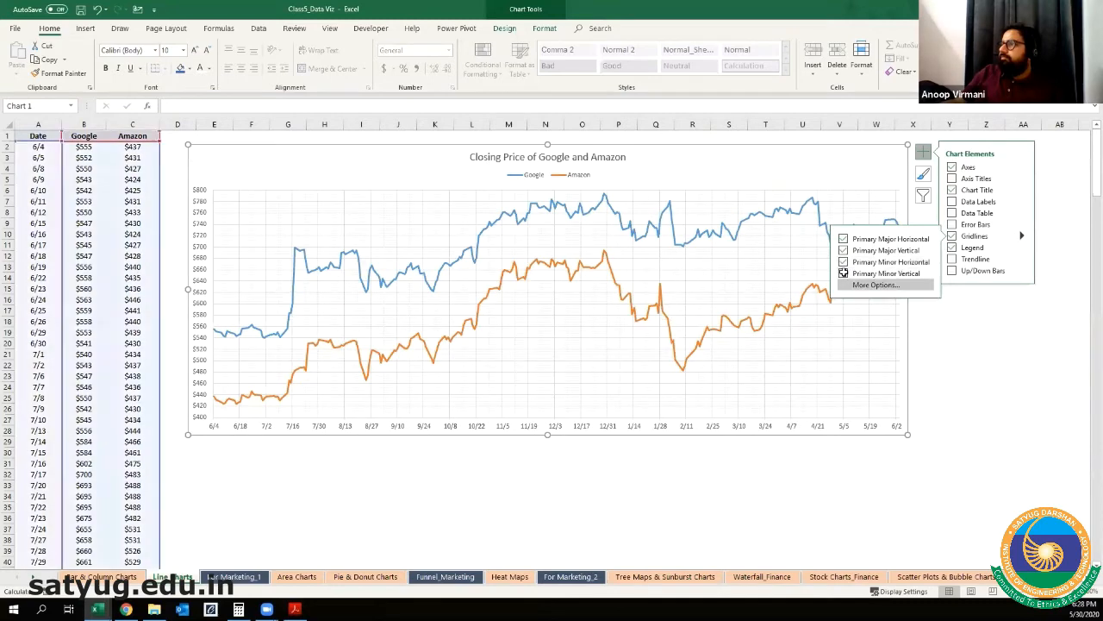
click(984, 368)
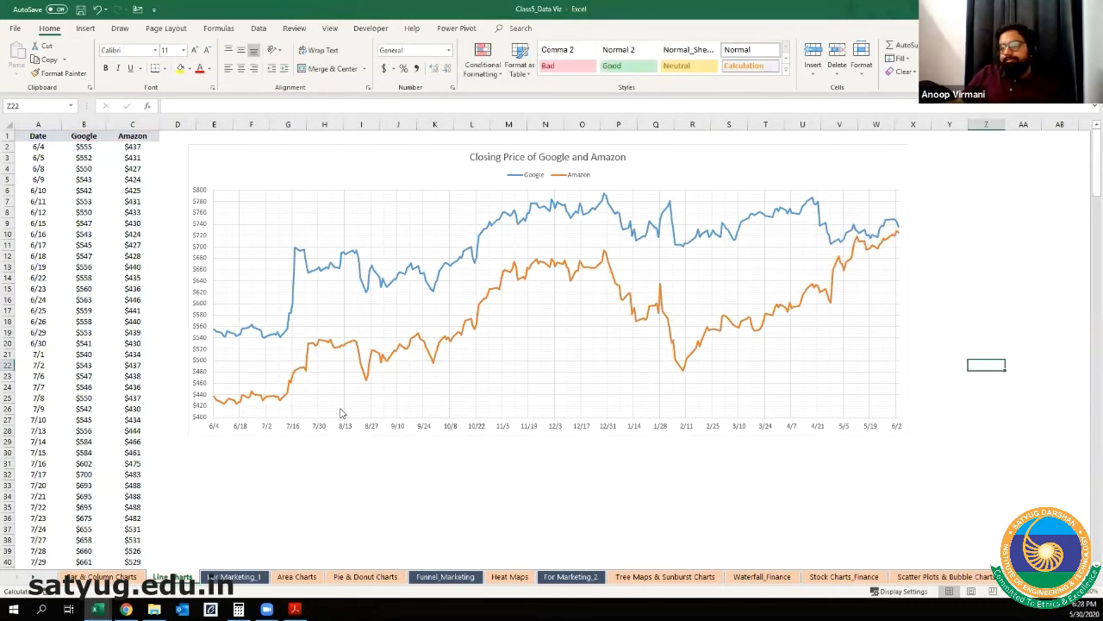
Step: Examine the chart's major and minor gridlines up close against the price labels and date labels on its two axes
ctrl+scroll(333, 415, up, 1)
ctrl+scroll(333, 415, up, 1)
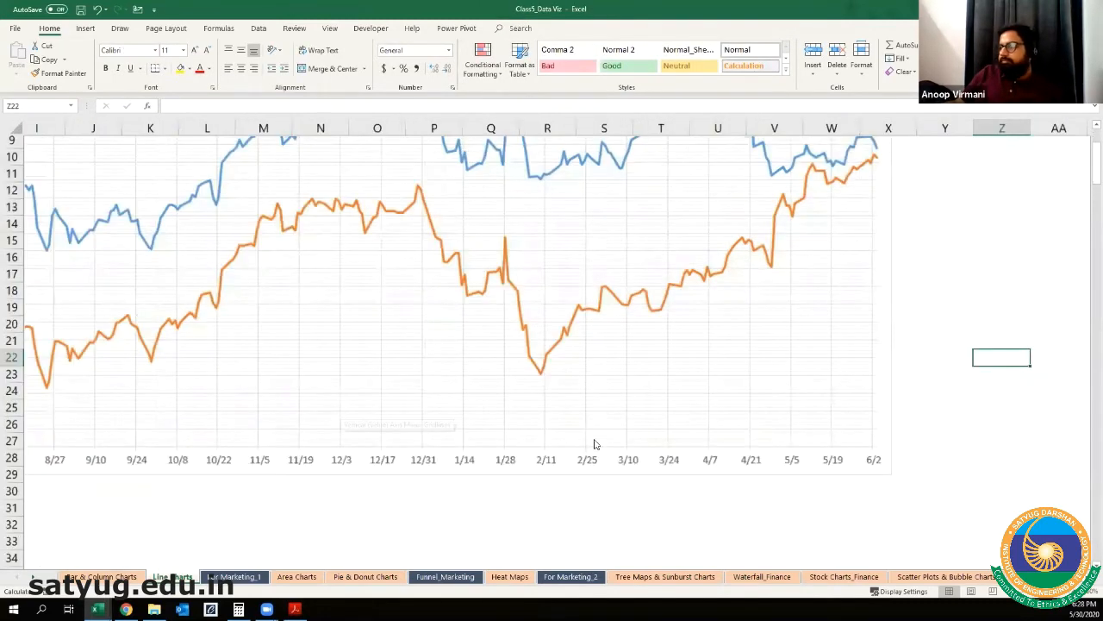
ctrl+scroll(594, 443, up, 1)
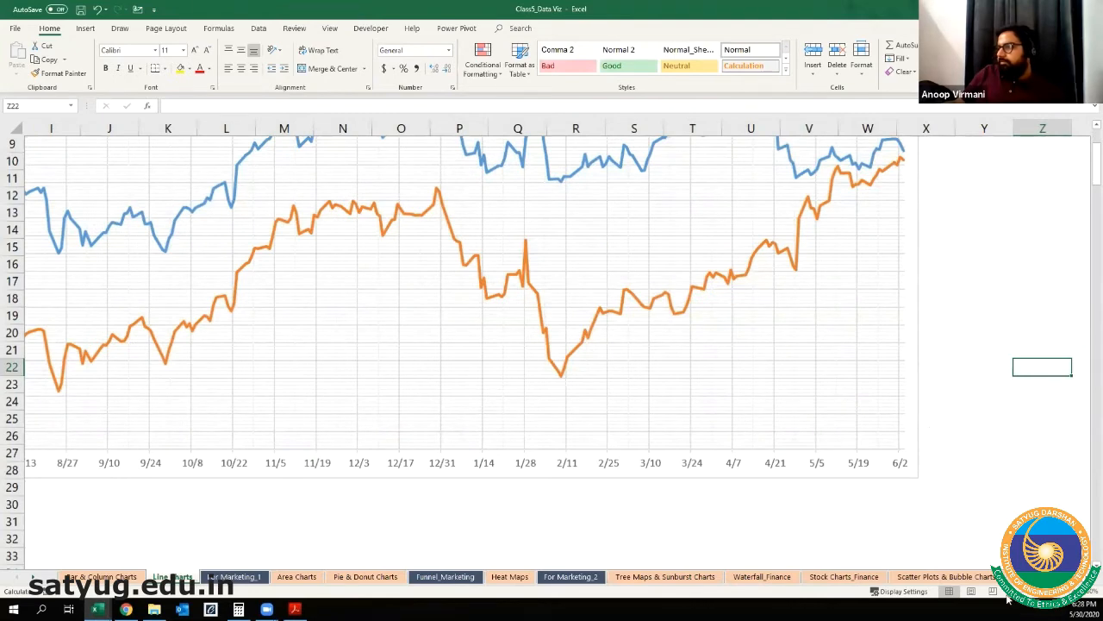
ctrl+scroll(552, 345, up, 3)
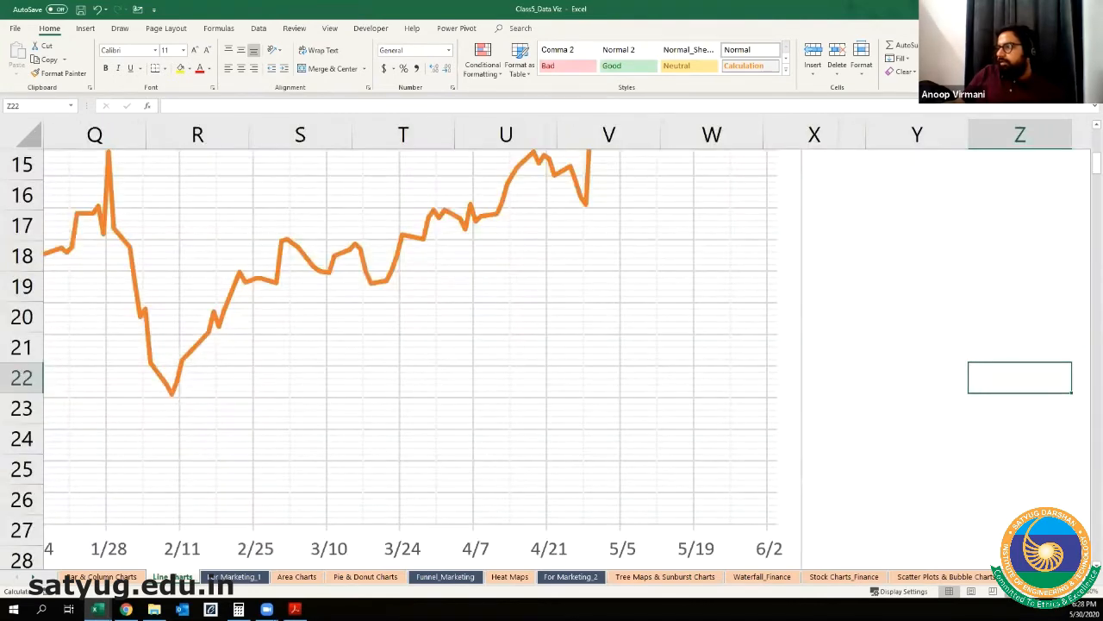
ctrl+scroll(483, 428, down, 4)
scroll(484, 429, left, 3)
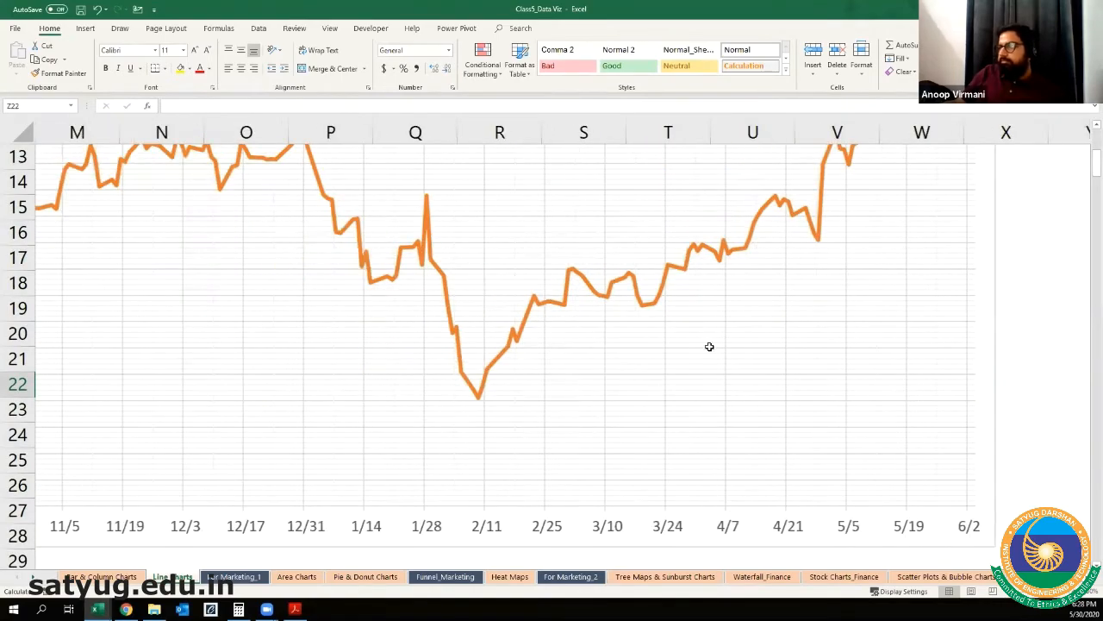
scroll(729, 341, left, 5)
ctrl+scroll(939, 451, up, 2)
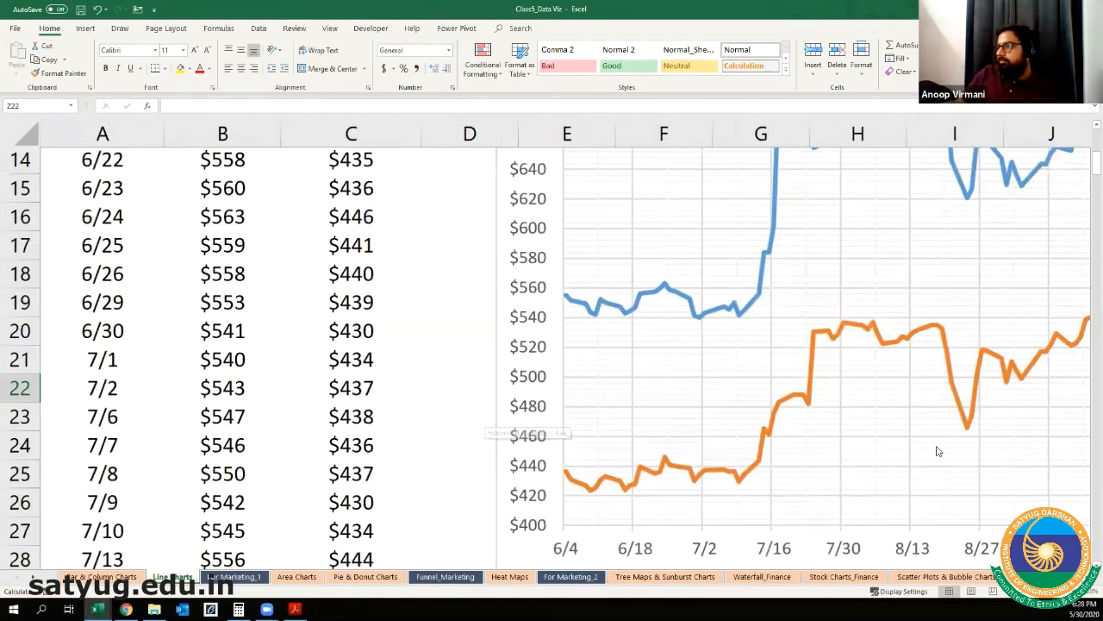
ctrl+scroll(712, 417, up, 1)
scroll(709, 426, down, 4)
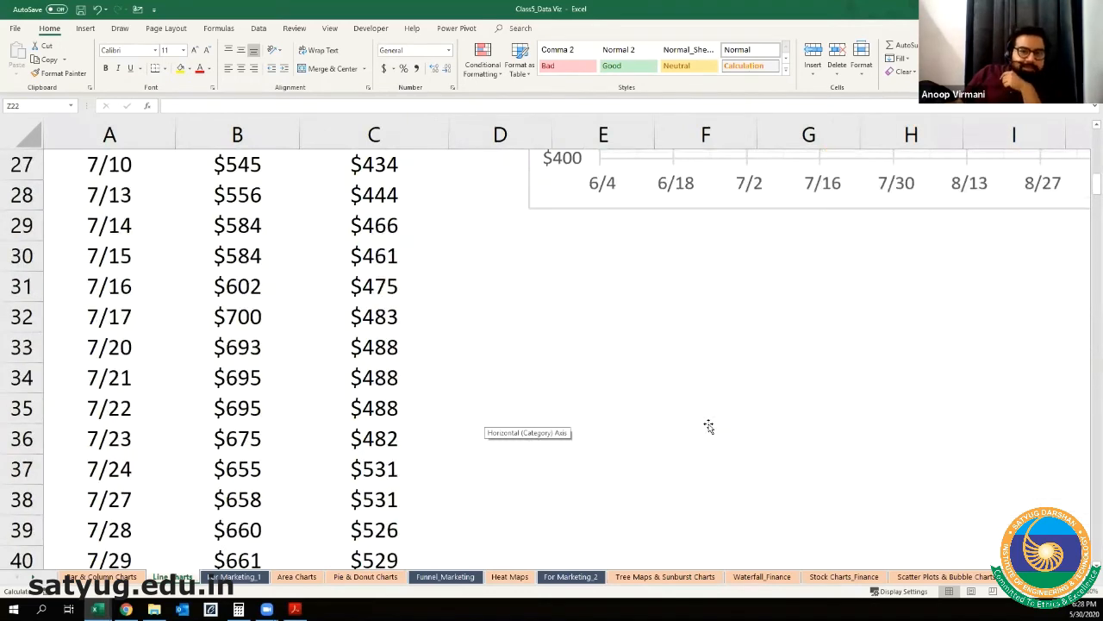
ctrl+scroll(709, 425, up, 1)
scroll(707, 423, up, 5)
scroll(681, 396, down, 2)
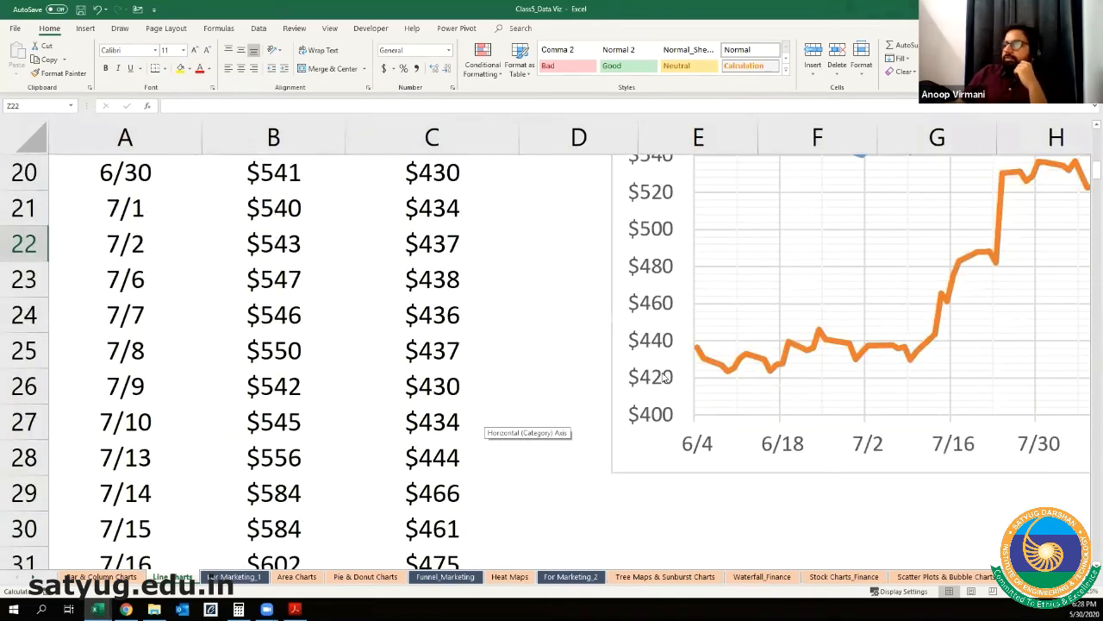
click(657, 392)
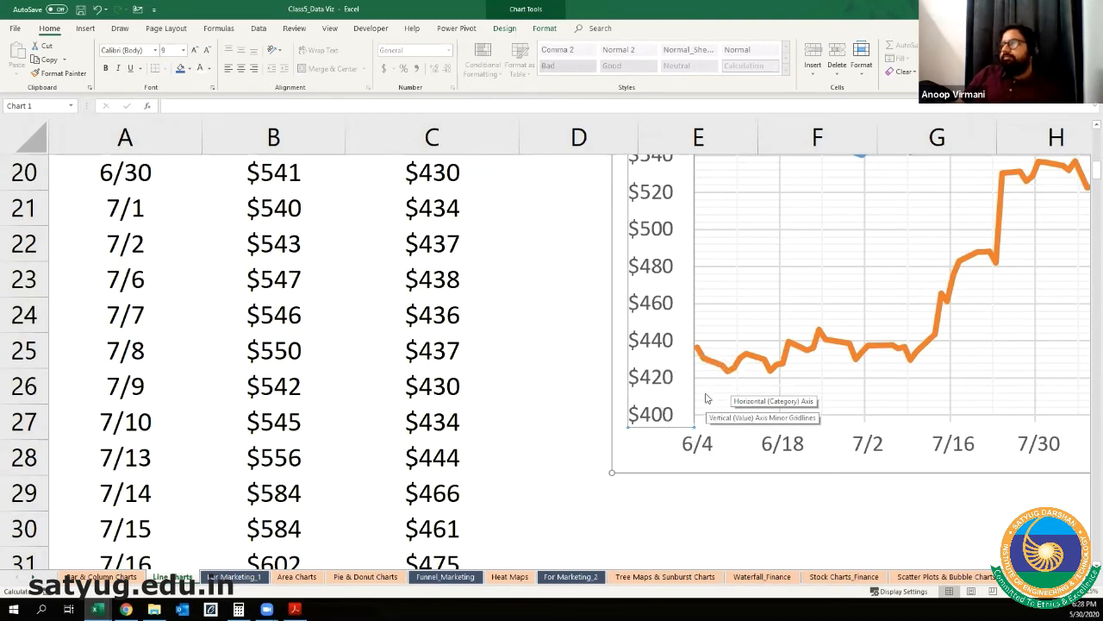
key(ctrl)
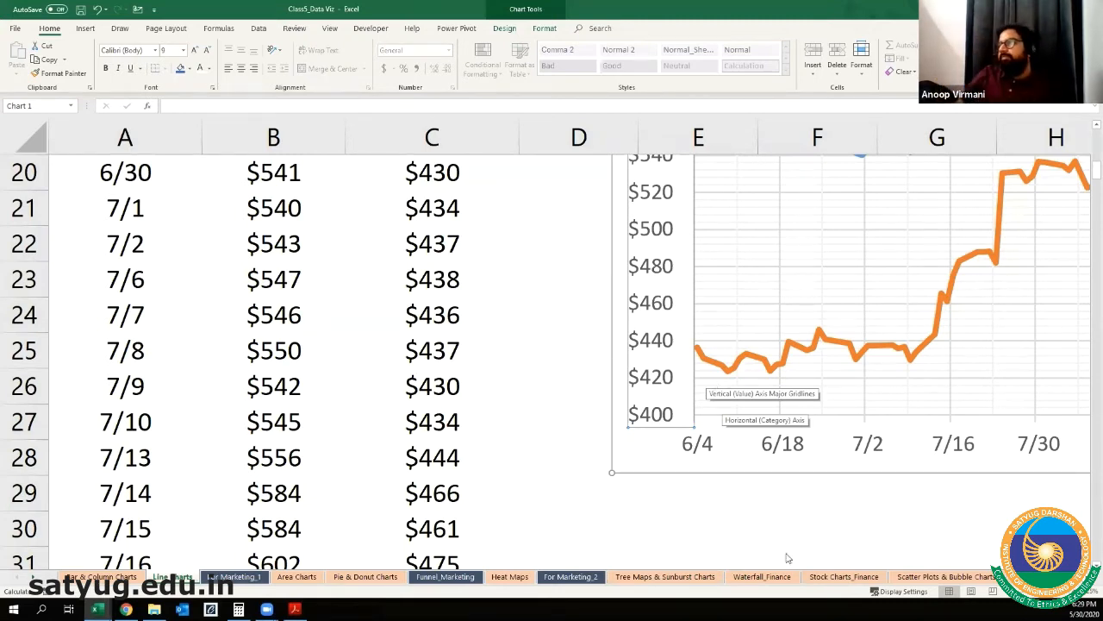
click(711, 452)
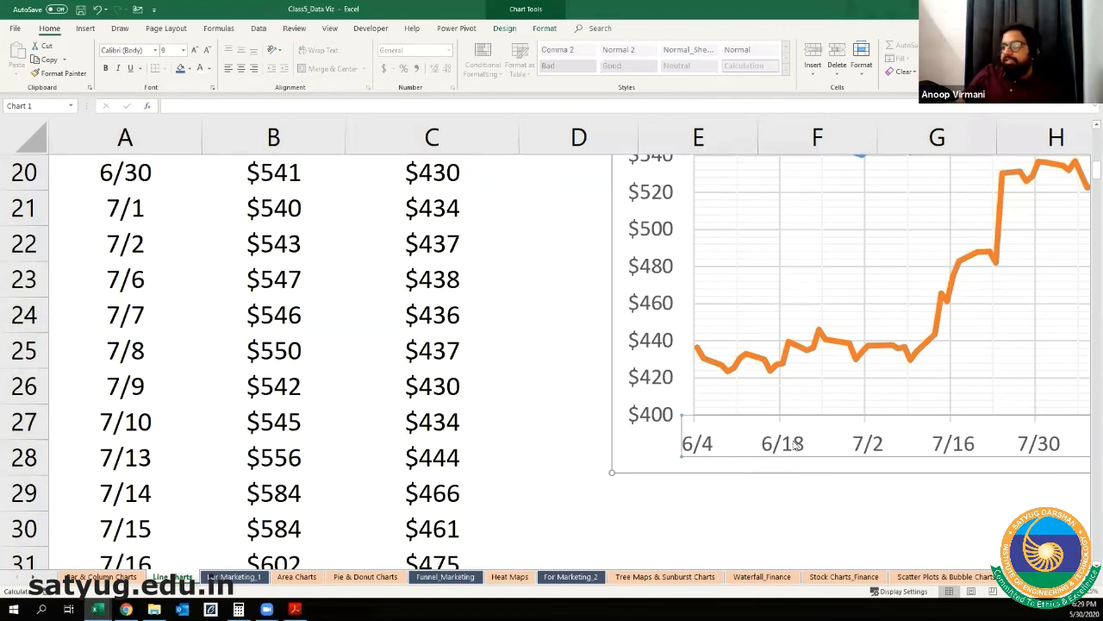
Step: Remove the primary major vertical, primary minor horizontal and primary minor vertical gridlines from the Closing Price of Google and Amazon chart
click(739, 411)
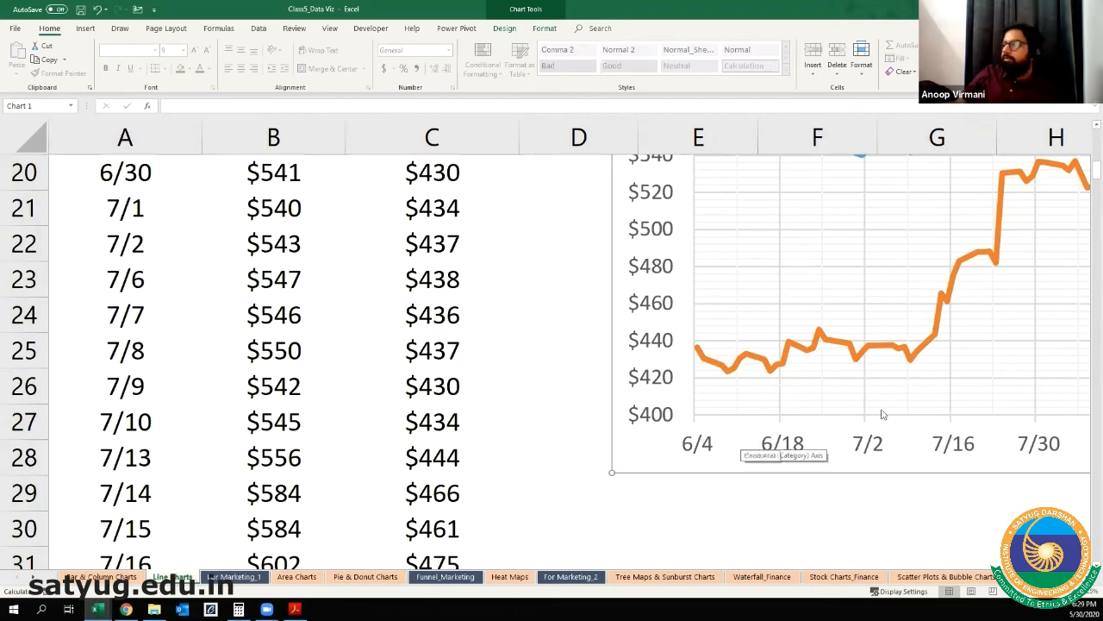
ctrl+scroll(900, 412, down, 2)
ctrl+scroll(901, 413, down, 1)
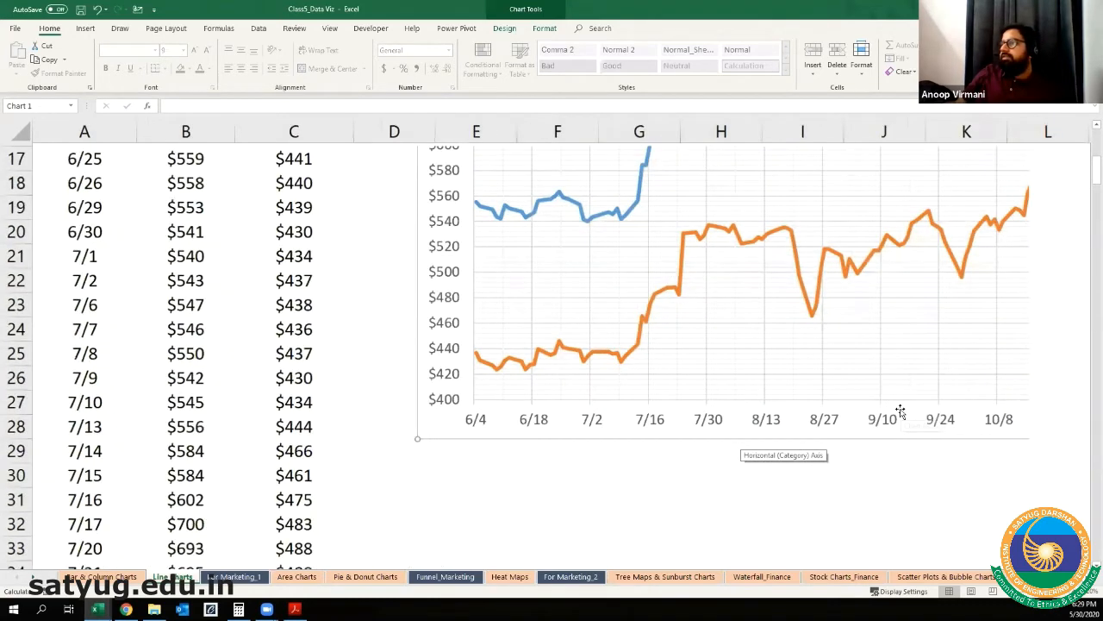
ctrl+scroll(901, 412, down, 2)
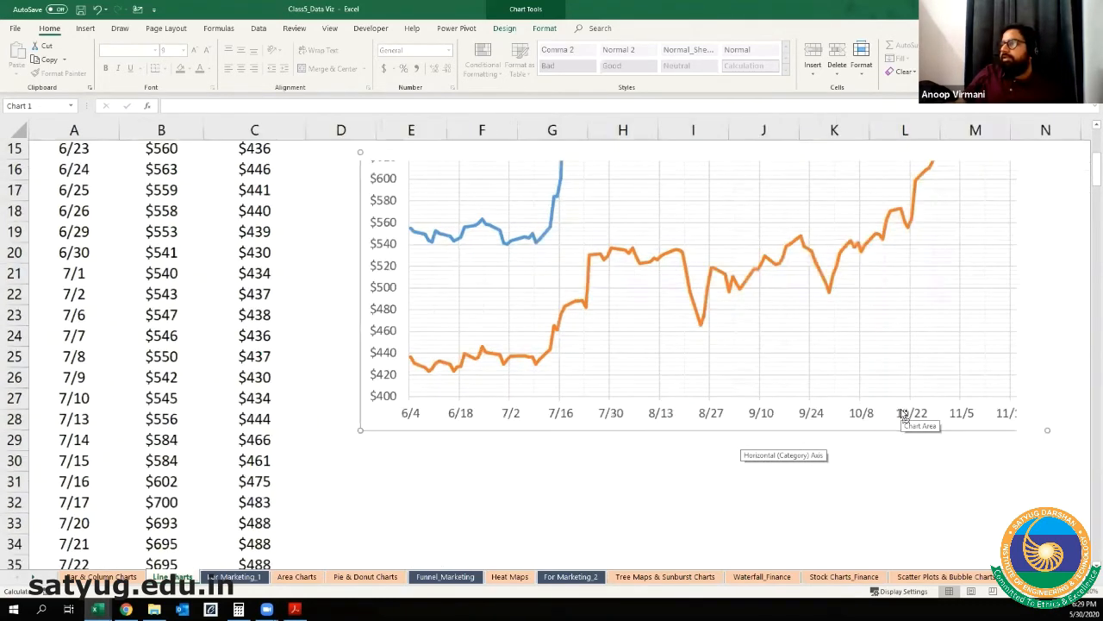
ctrl+scroll(964, 448, down, 2)
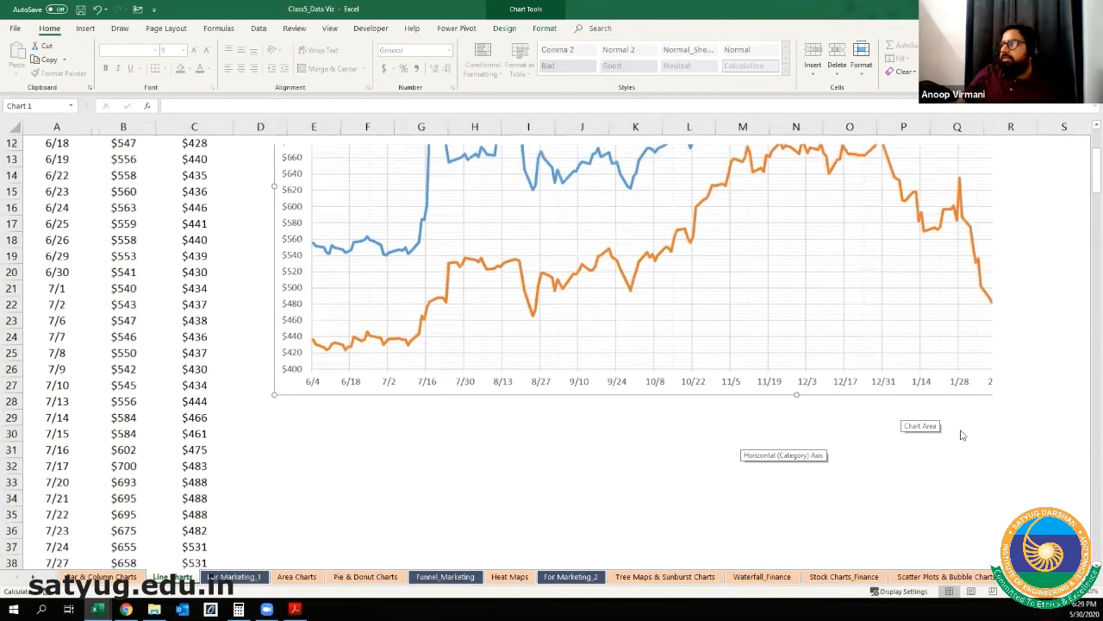
scroll(1033, 186, up, 4)
ctrl+scroll(484, 239, down, 2)
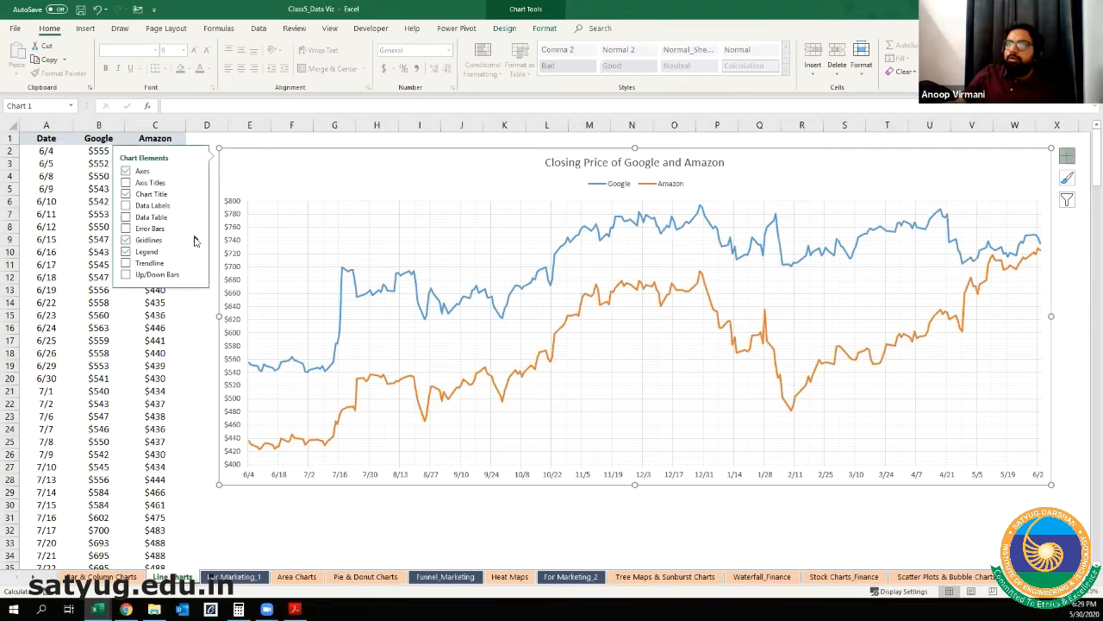
click(196, 241)
click(218, 254)
click(220, 266)
click(220, 279)
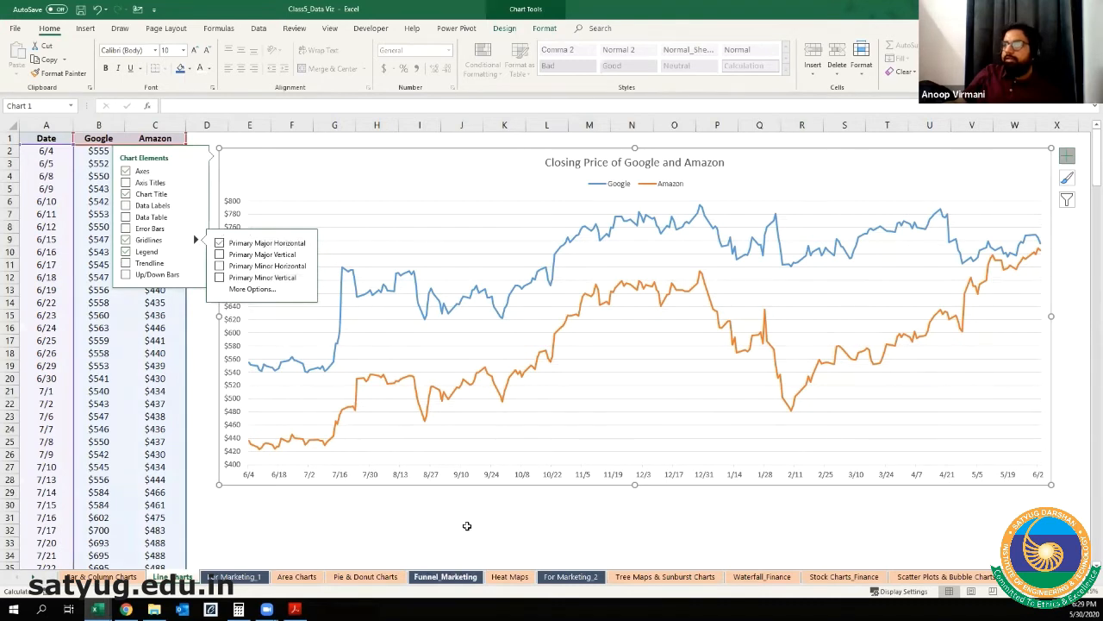
click(466, 526)
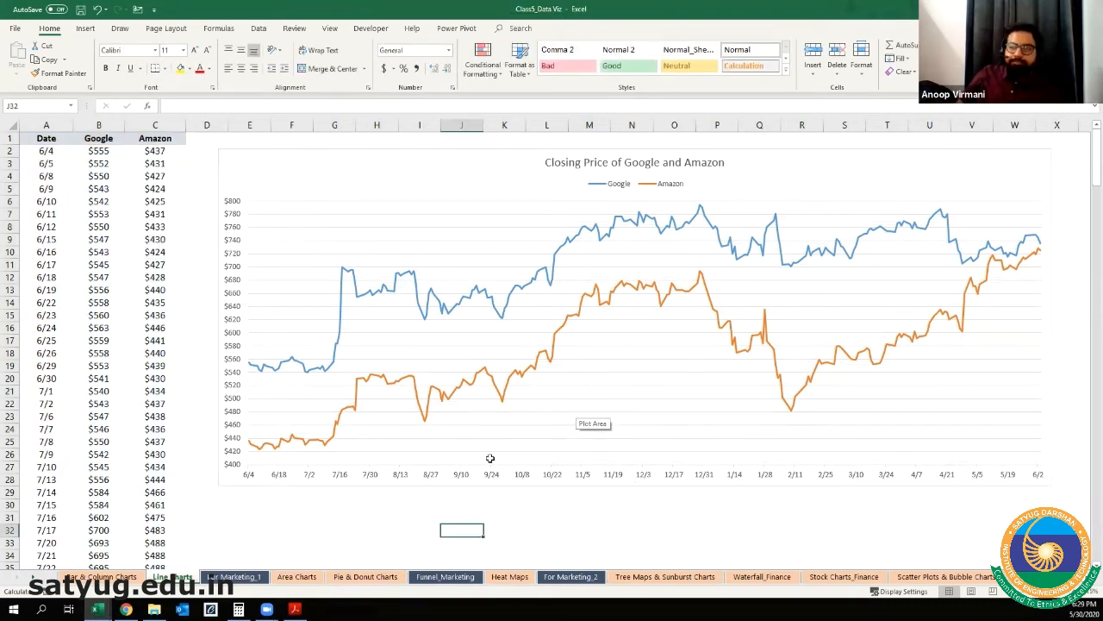
Step: Open the For Marketing_1 sheet and examine the monthly rows of its Marketing Spends table
click(89, 577)
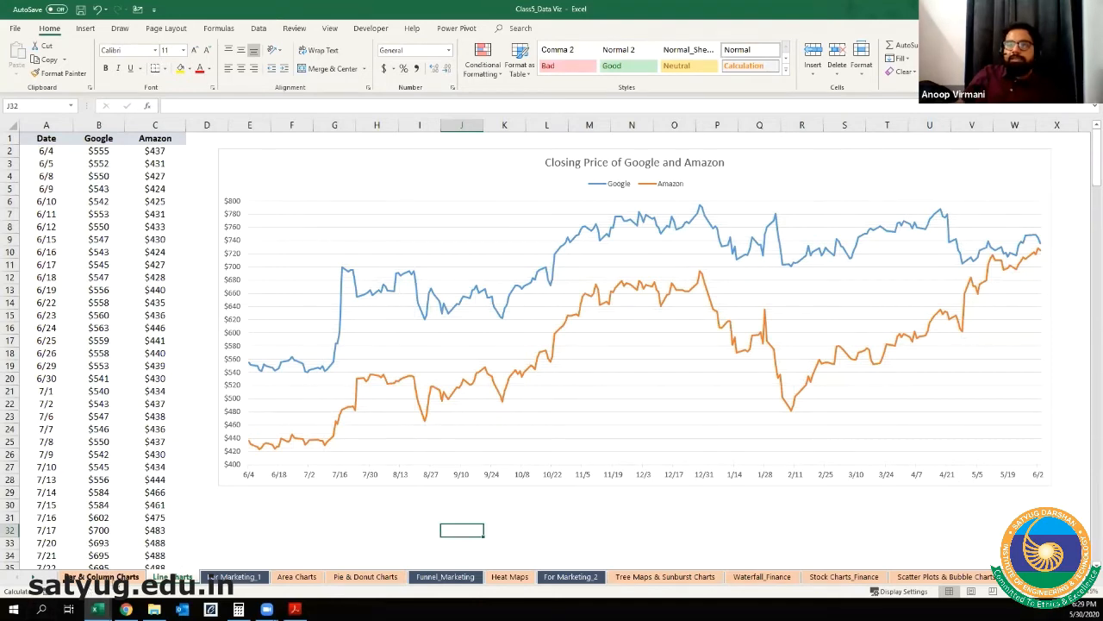
click(172, 576)
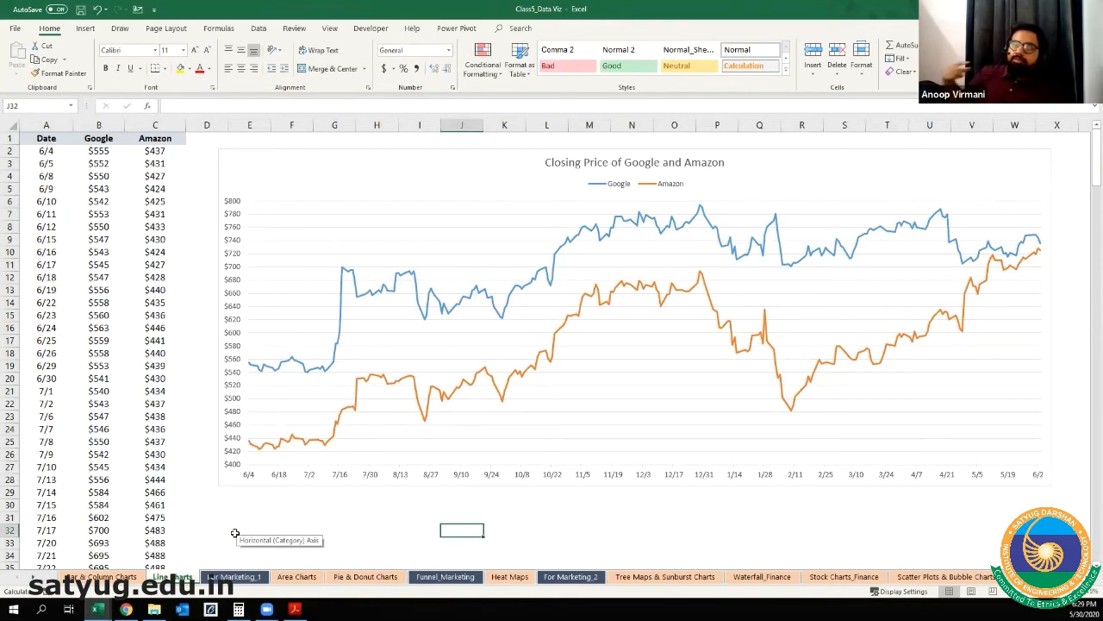
click(228, 576)
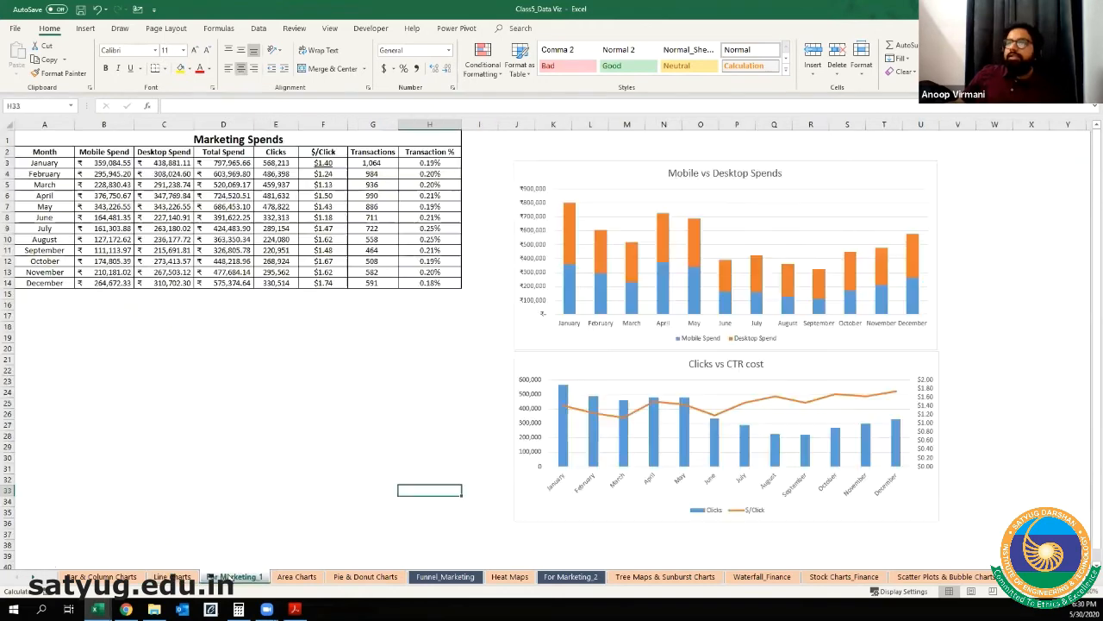
click(593, 155)
click(434, 370)
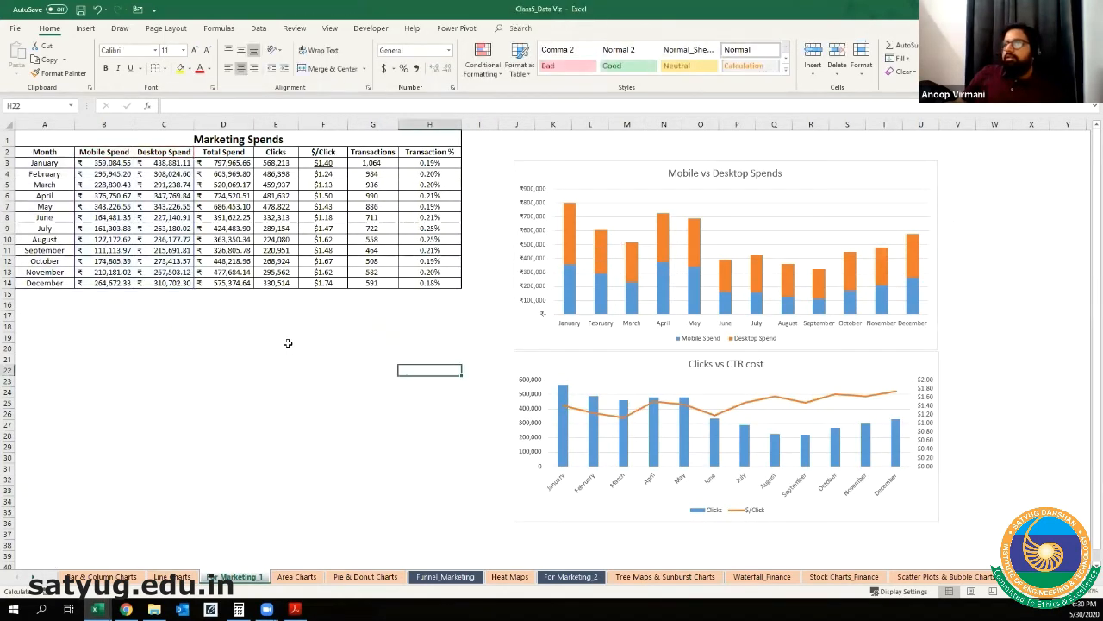
scroll(288, 343, up, 1)
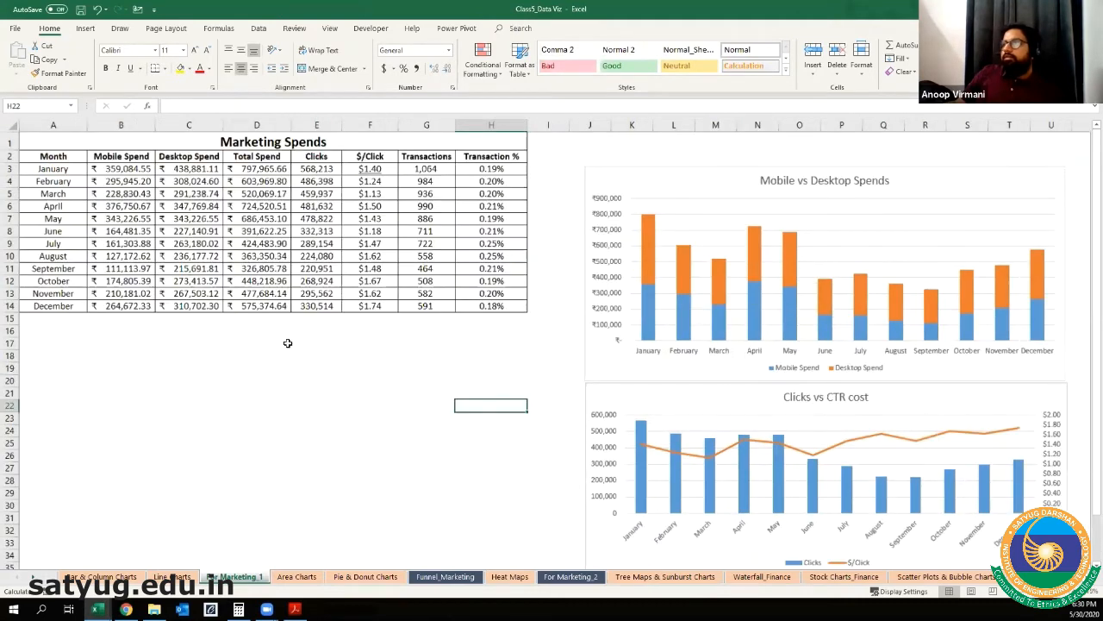
scroll(288, 342, up, 2)
scroll(348, 388, up, 1)
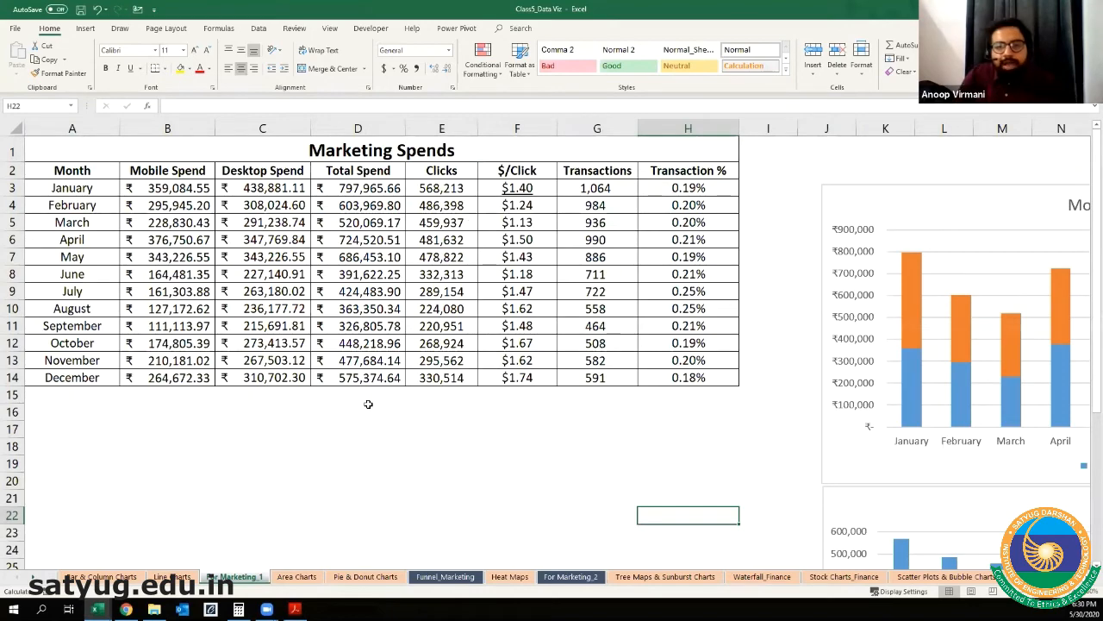
scroll(368, 404, up, 1)
scroll(368, 404, up, 1)
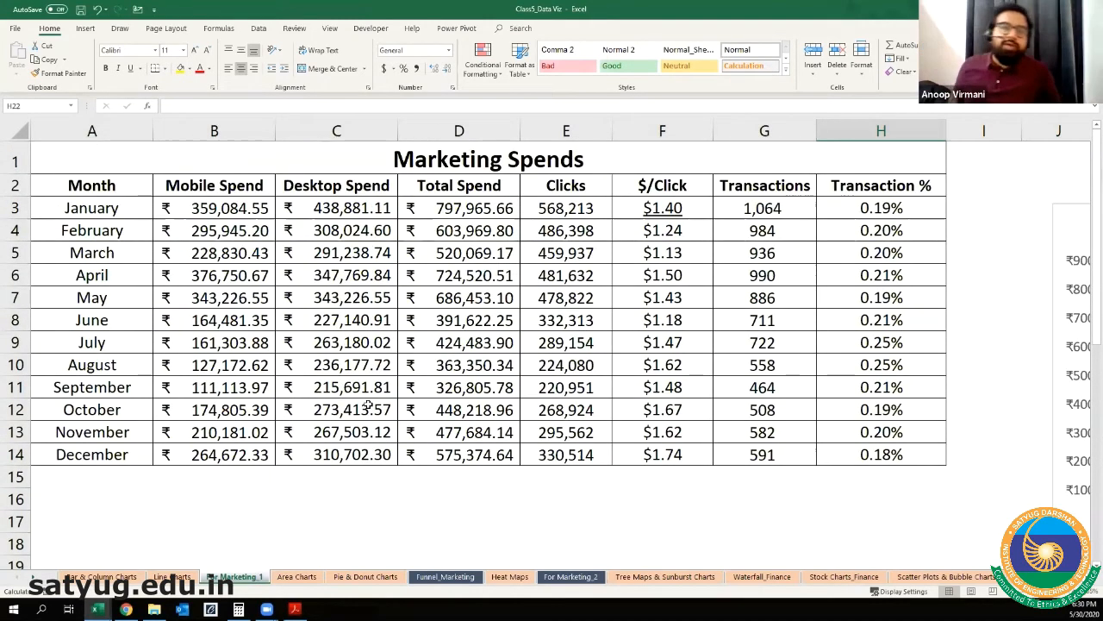
scroll(368, 404, up, 1)
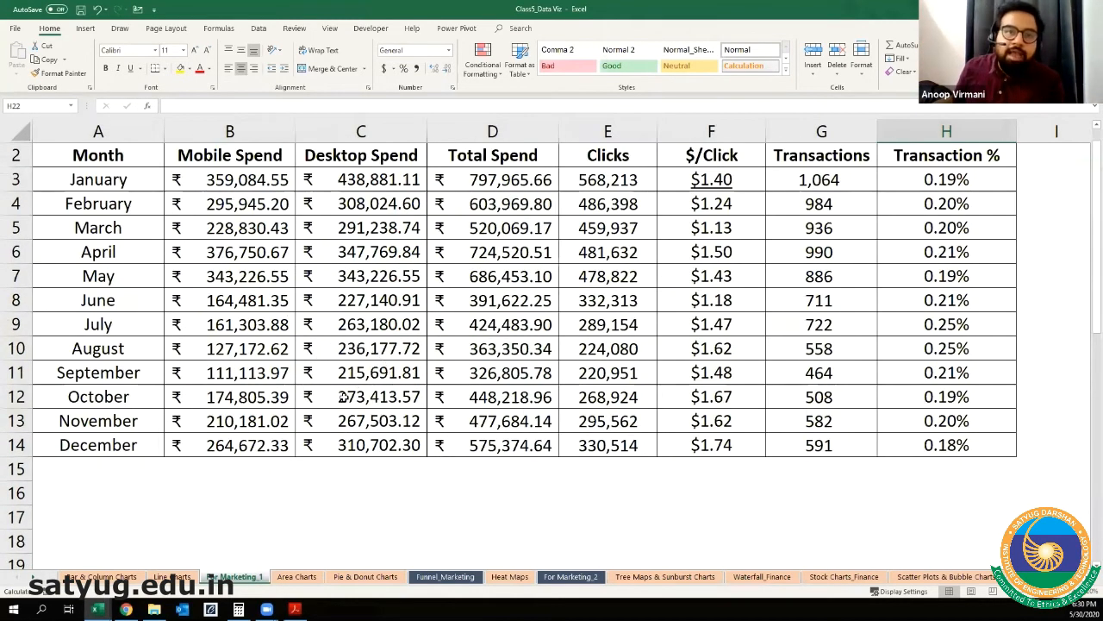
scroll(350, 392, up, 1)
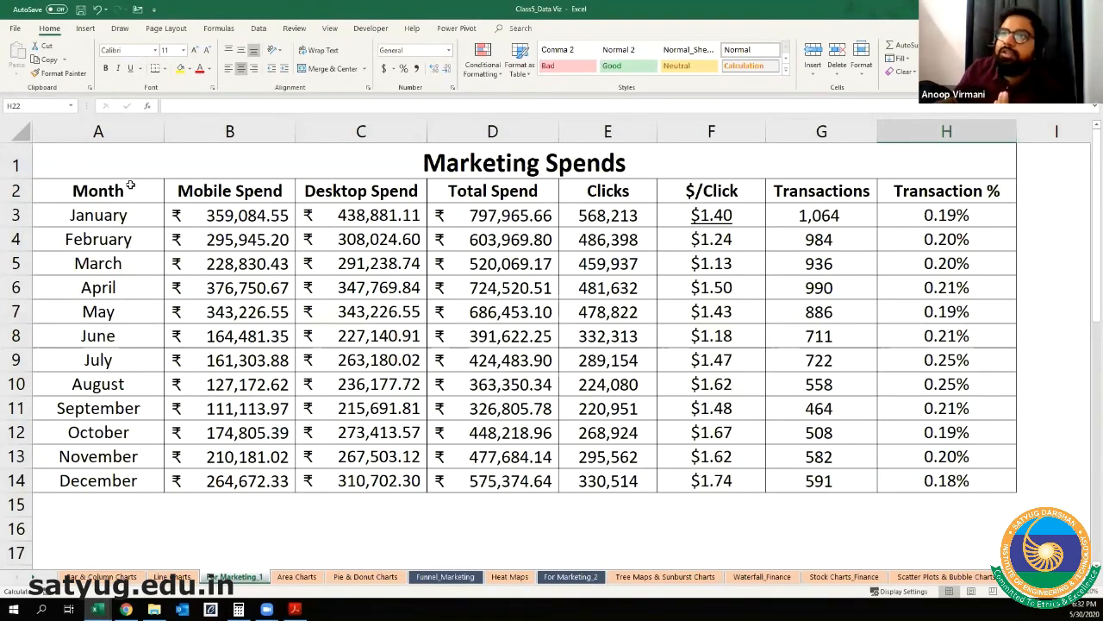
drag(130, 186, 137, 313)
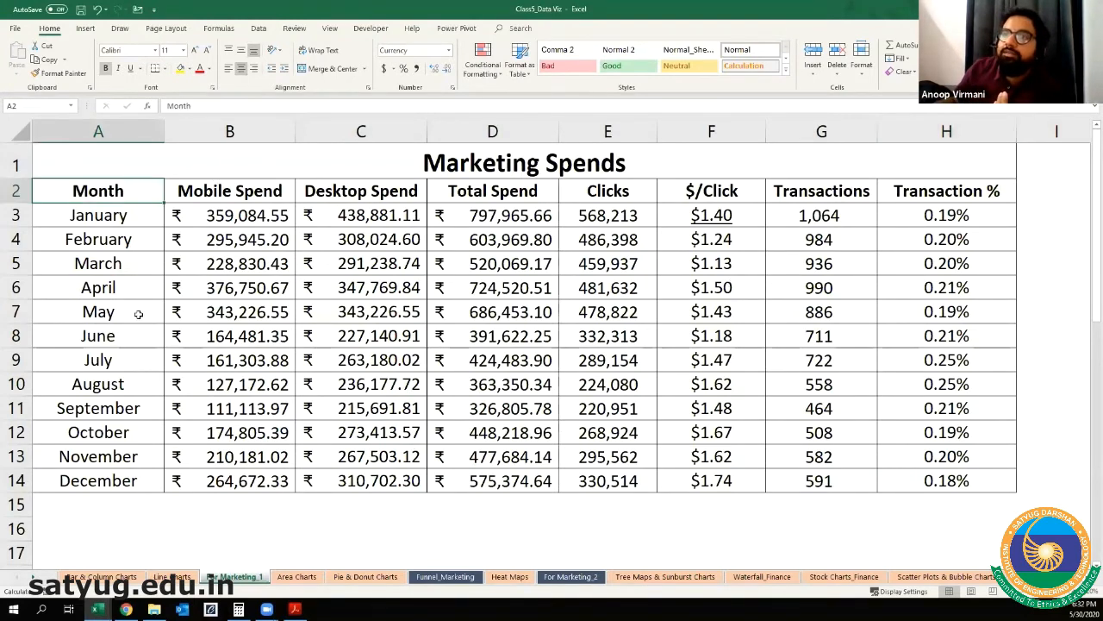
click(126, 479)
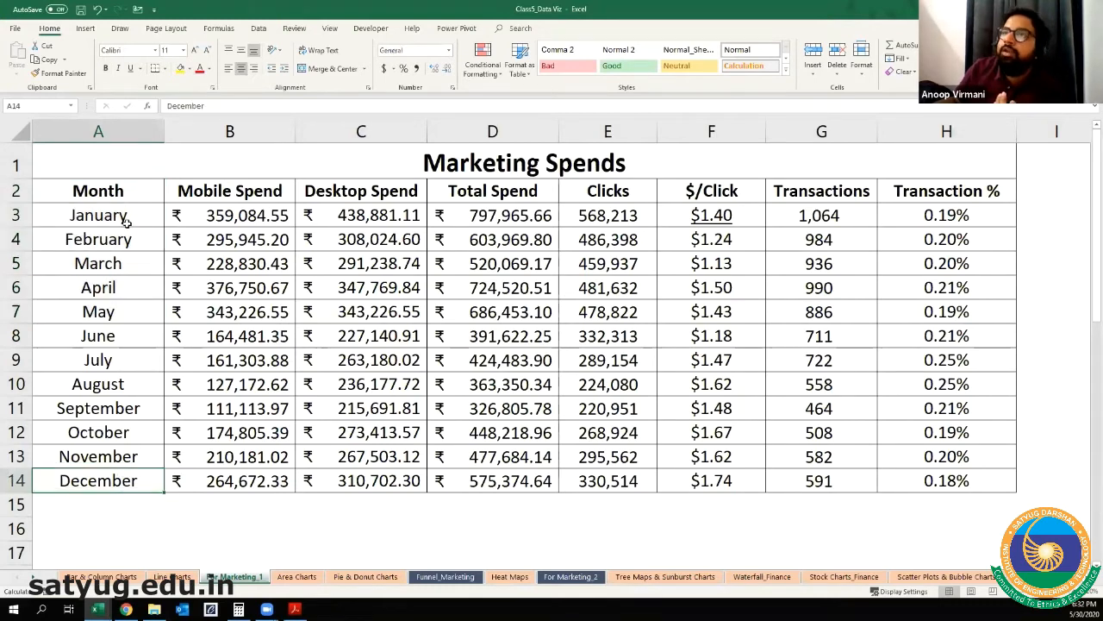
Step: Extend the table title in cell A1 to read "Marketing Spends for 2019"
click(483, 155)
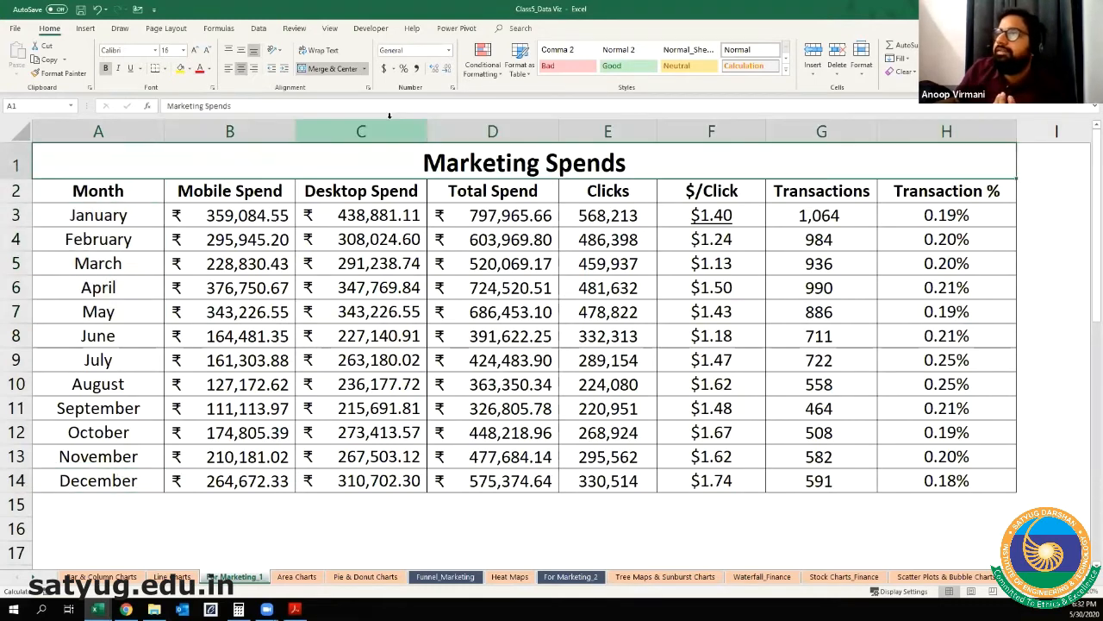
click(405, 104)
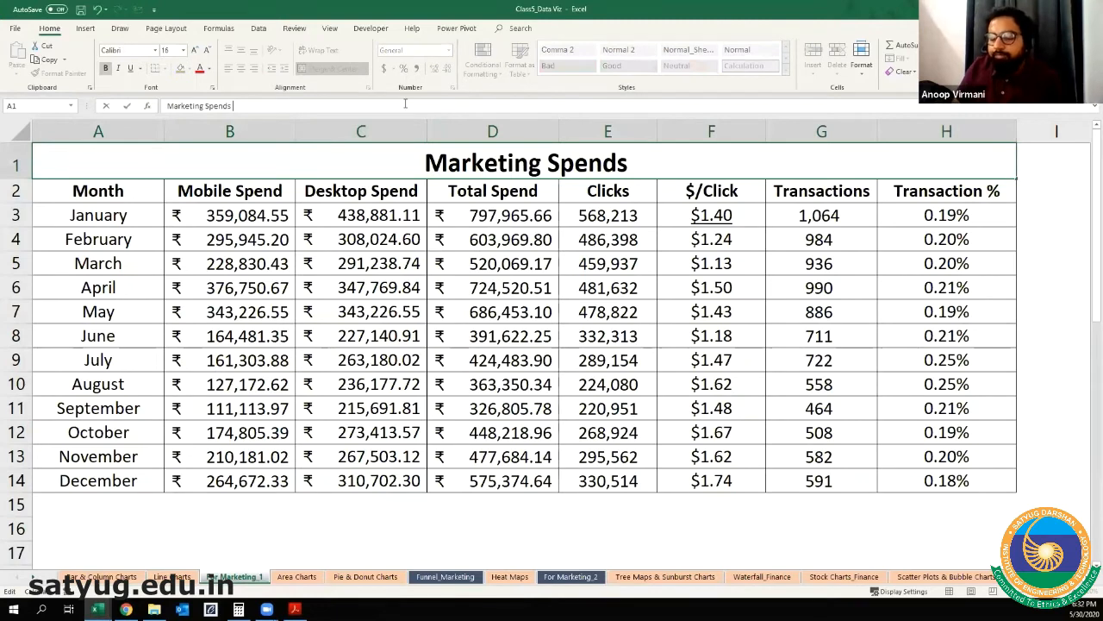
text(for)
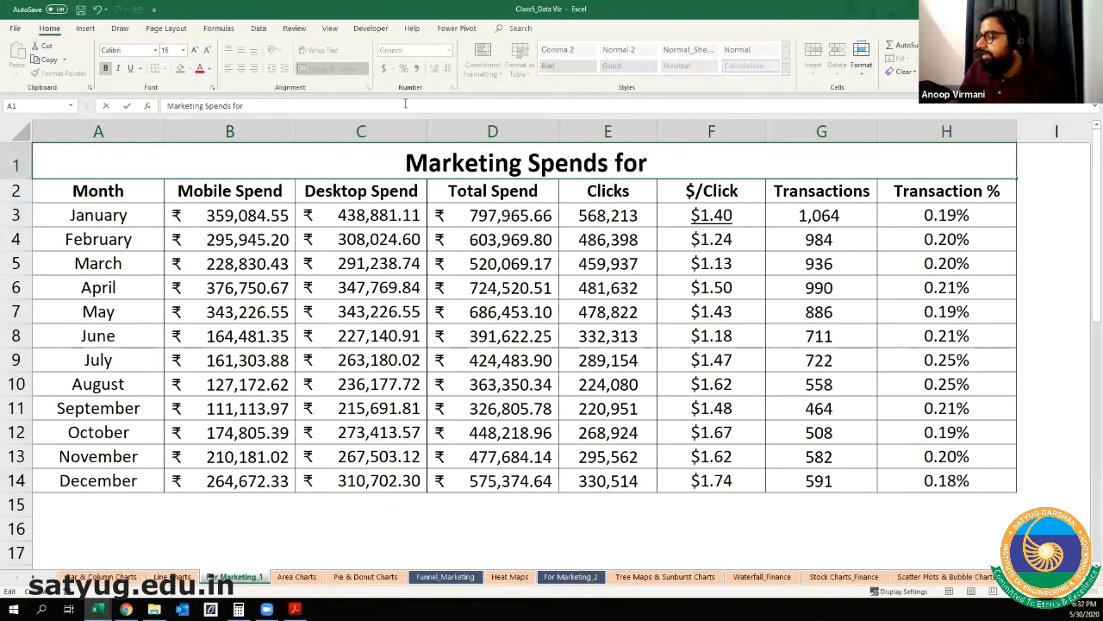
text( 2019)
key(Return)
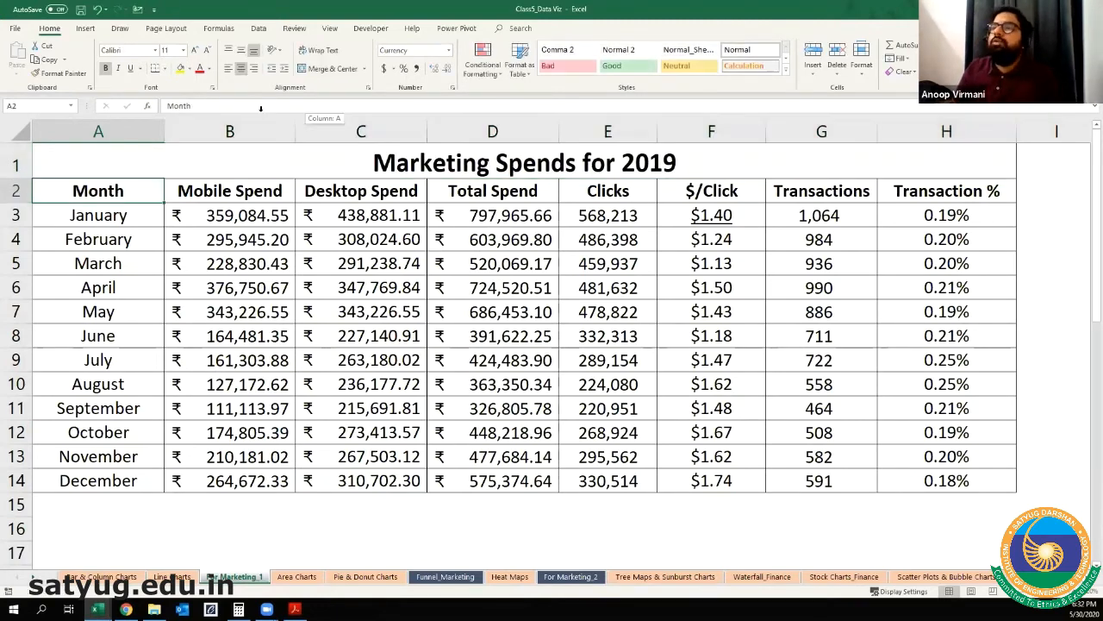
Step: Examine the Mobile Spend, Desktop Spend, Total Spend and Clicks columns, focusing on the January figures
click(229, 191)
click(235, 215)
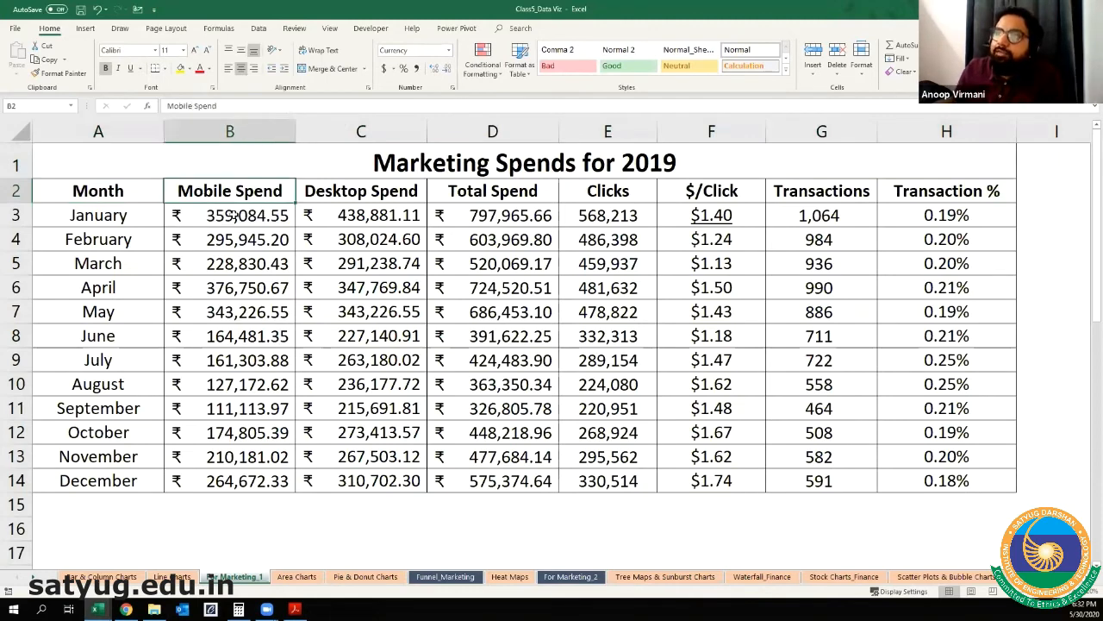
click(361, 123)
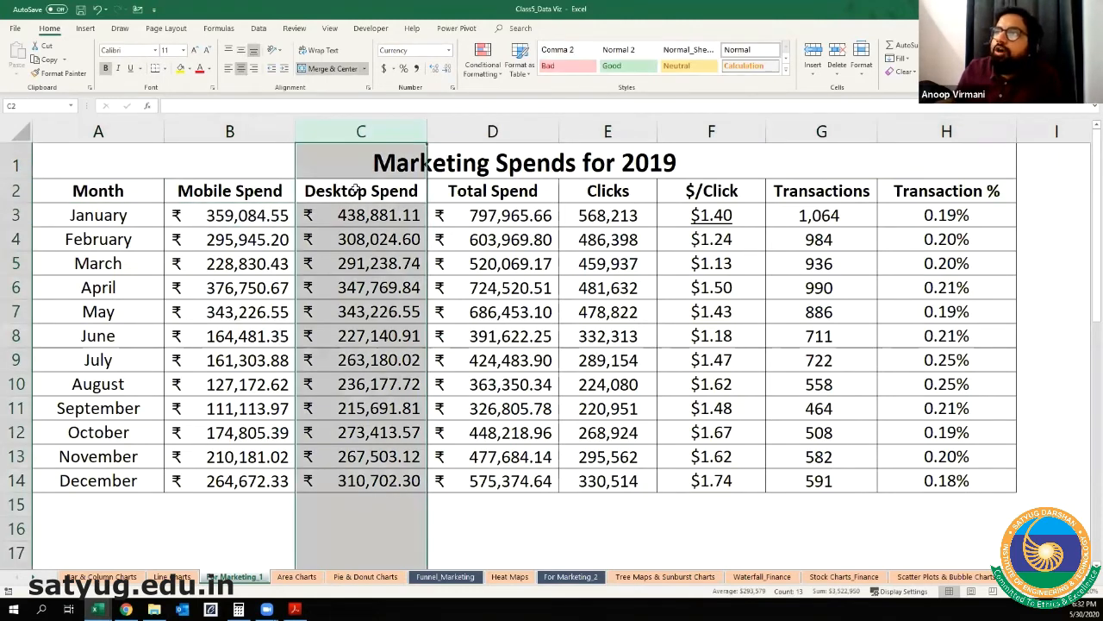
click(358, 190)
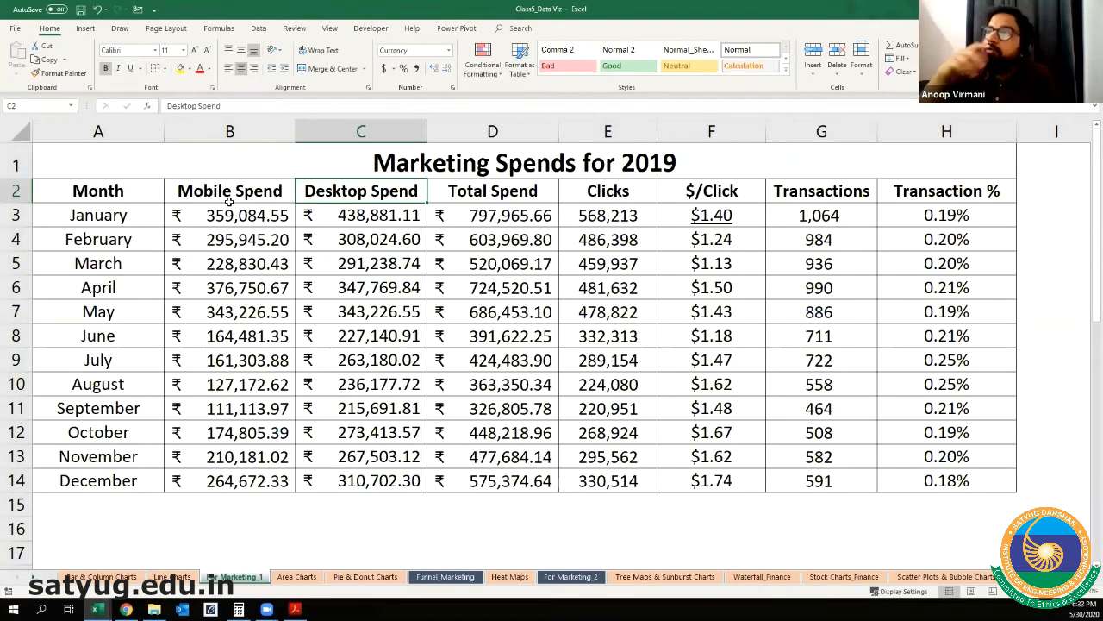
click(217, 128)
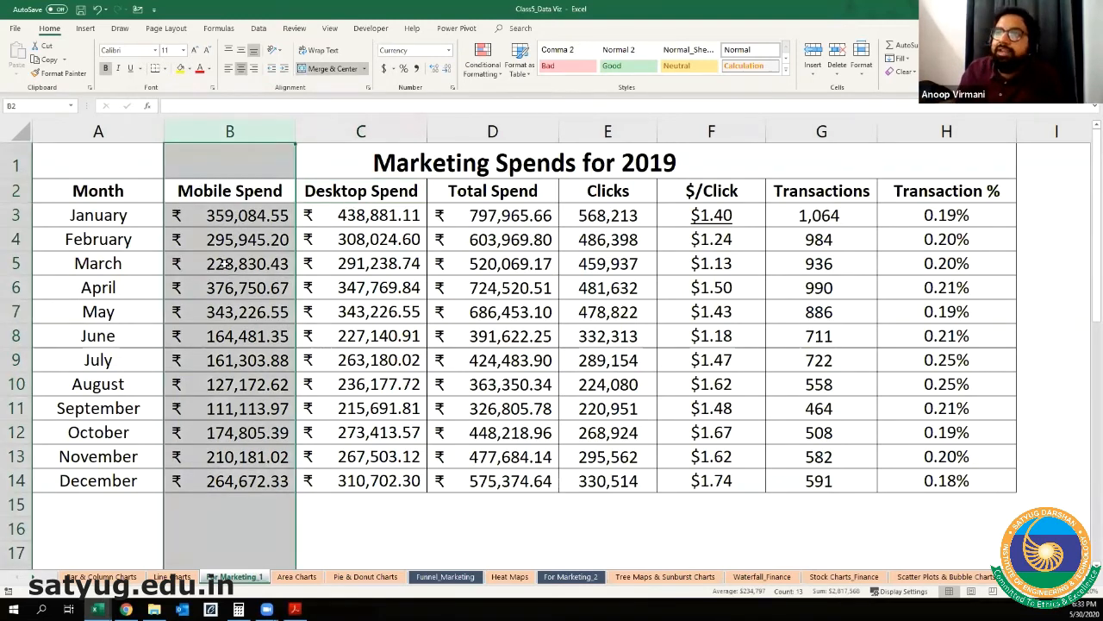
click(283, 209)
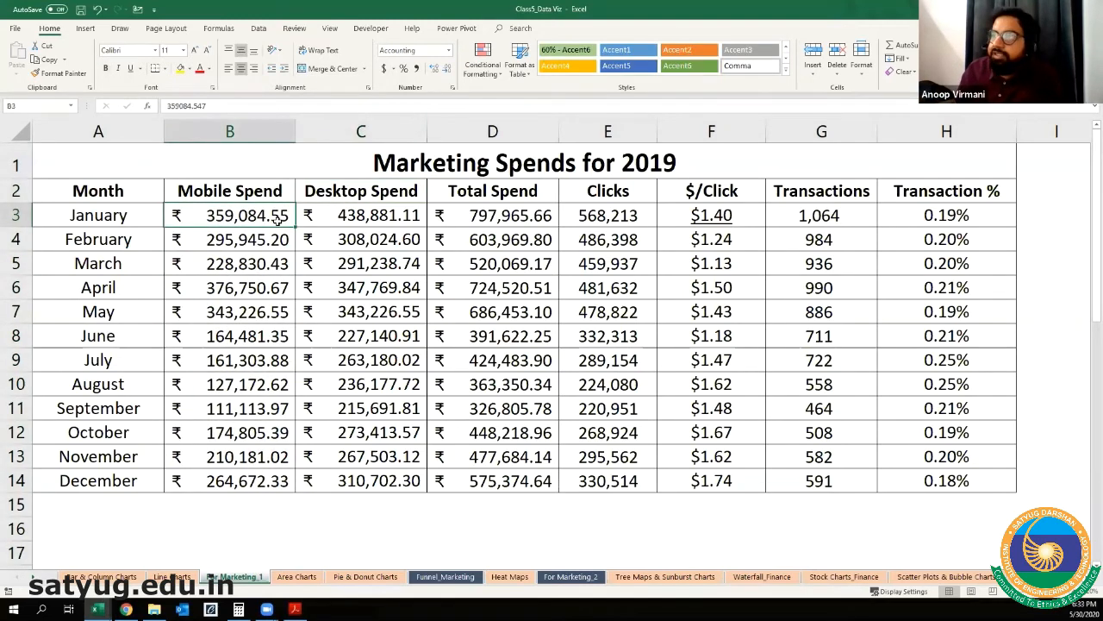
click(341, 219)
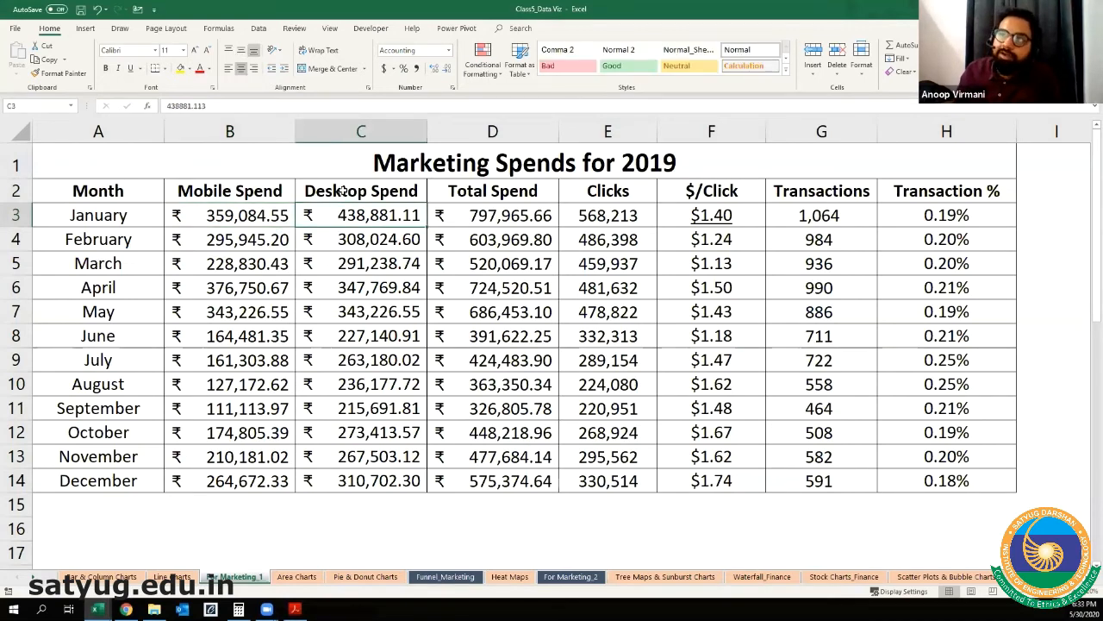
click(12, 216)
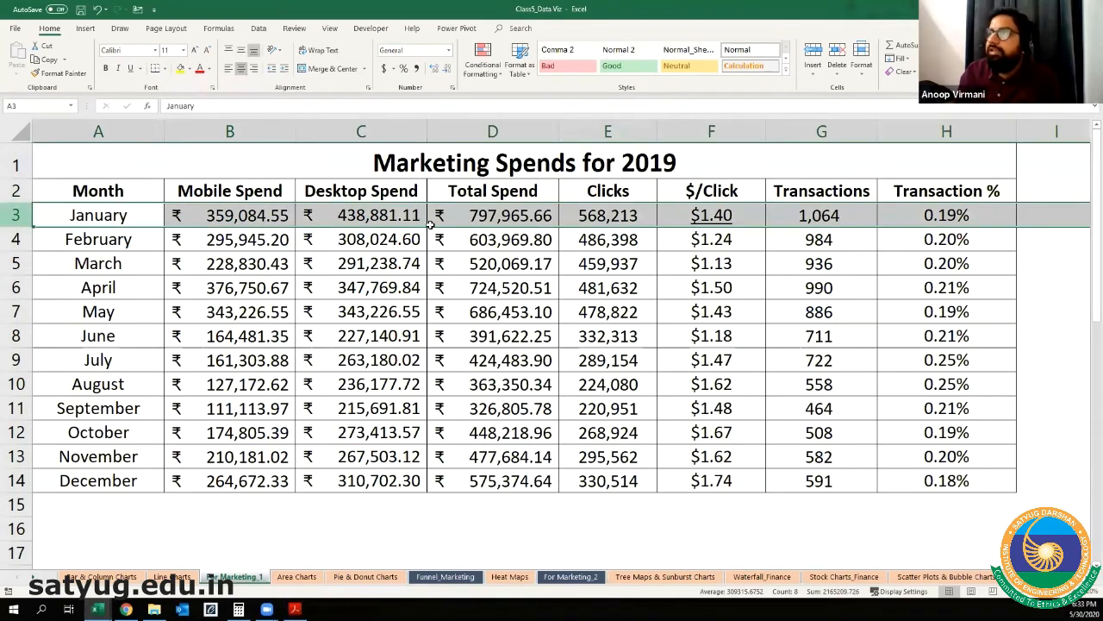
click(472, 216)
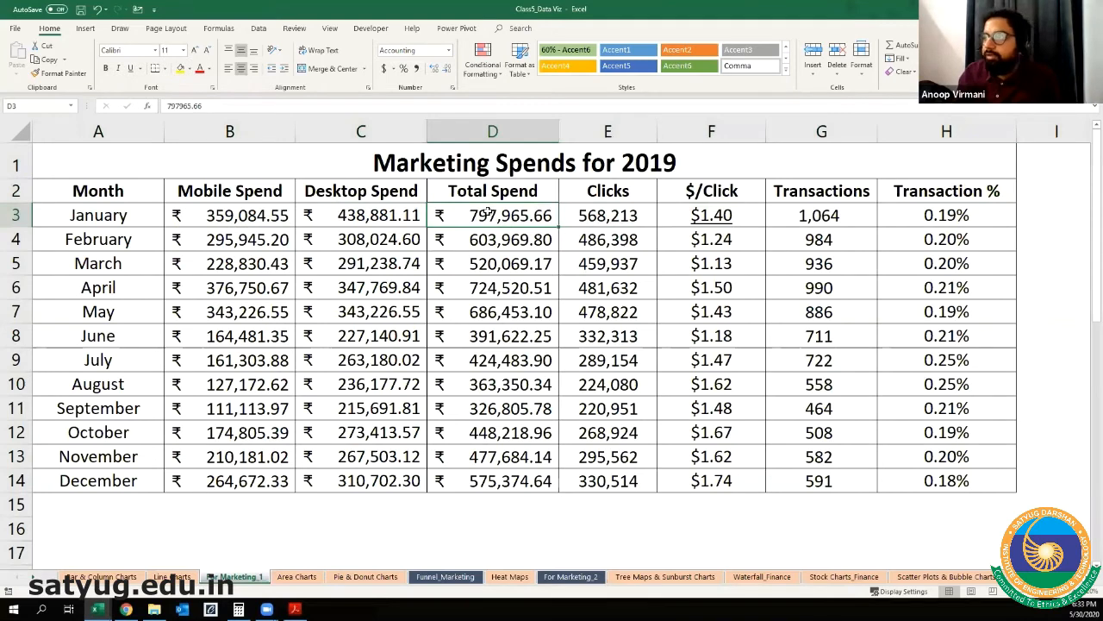
click(234, 211)
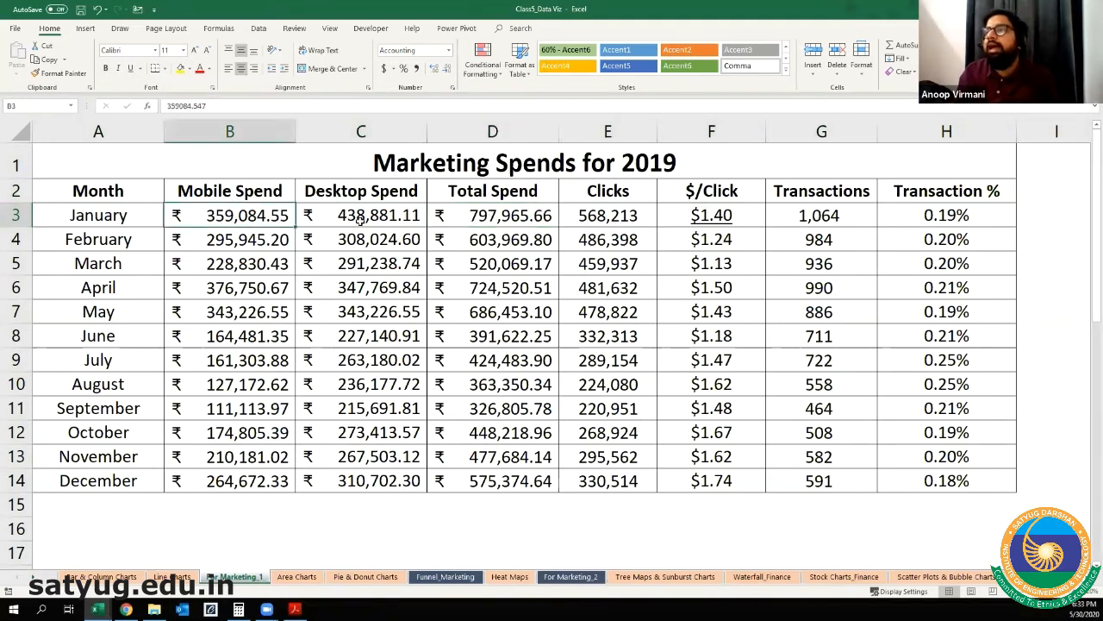
shift+click(388, 220)
click(517, 215)
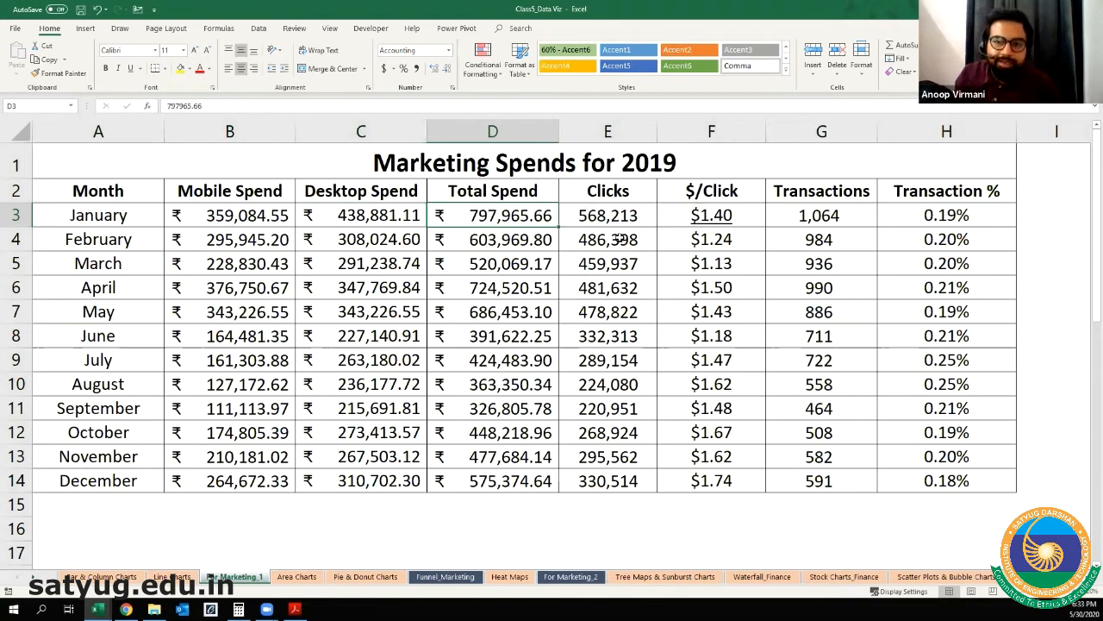
key(Right)
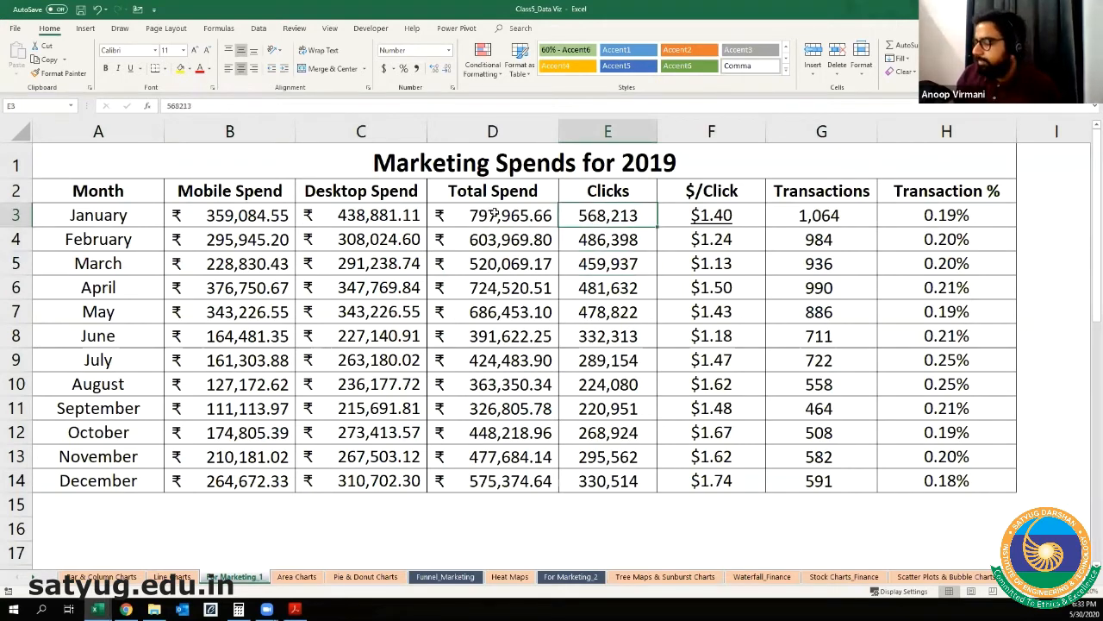
Step: Clear the Total Spend values and calculate January's total in D3 by adding Mobile and Desktop Spend with =B3+C3
click(495, 215)
key(ctrl+z)
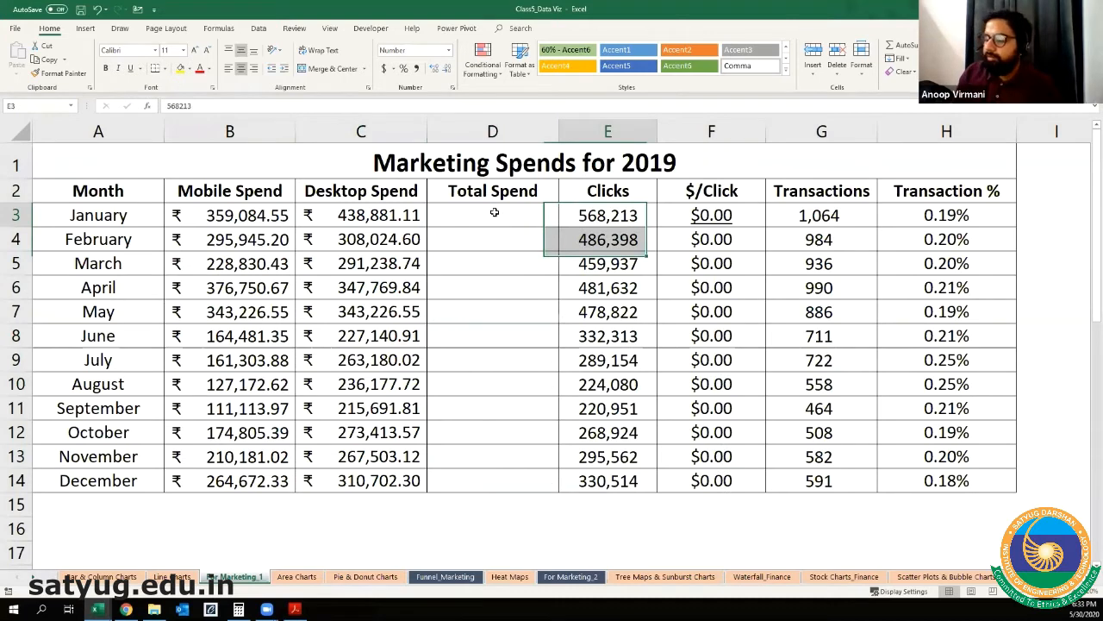
click(495, 215)
text(=)
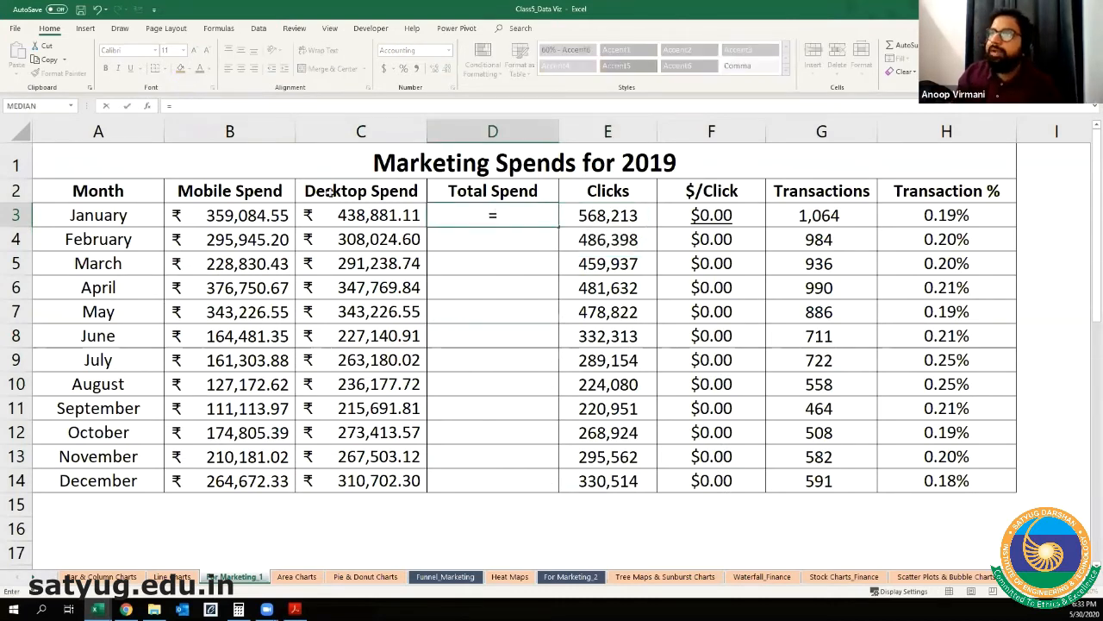
click(255, 222)
text(+)
click(348, 215)
key(Return)
Step: Fill the January Total Spend formula down through December in D3:D14
key(Up)
key(Left)
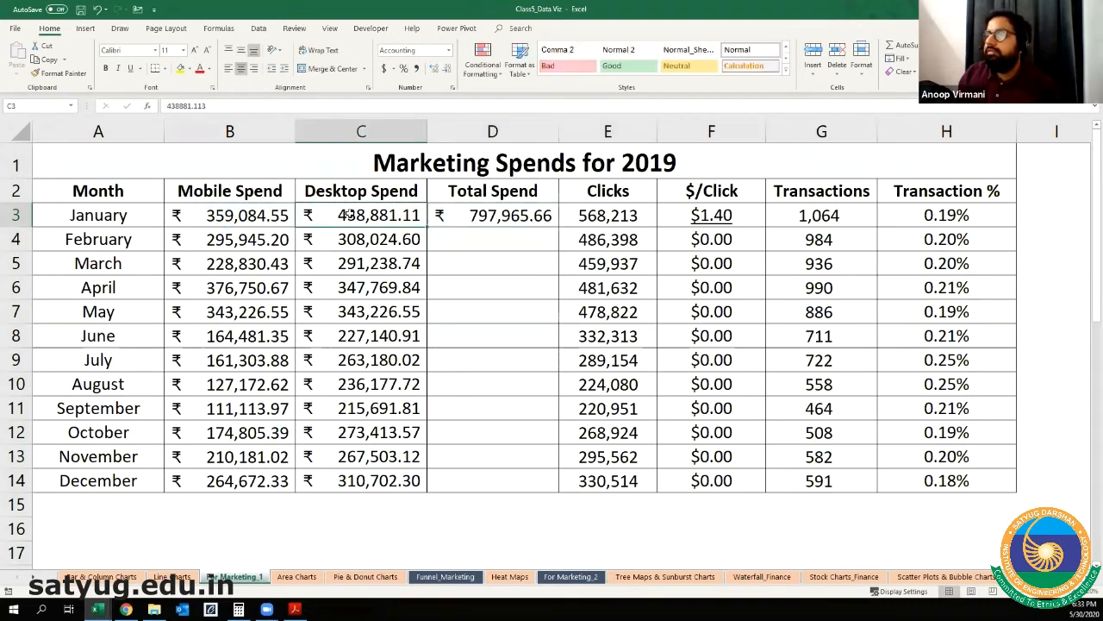
key(ctrl+Down)
key(Right)
key(ctrl+shift+Up)
key(ctrl+d)
key(Right)
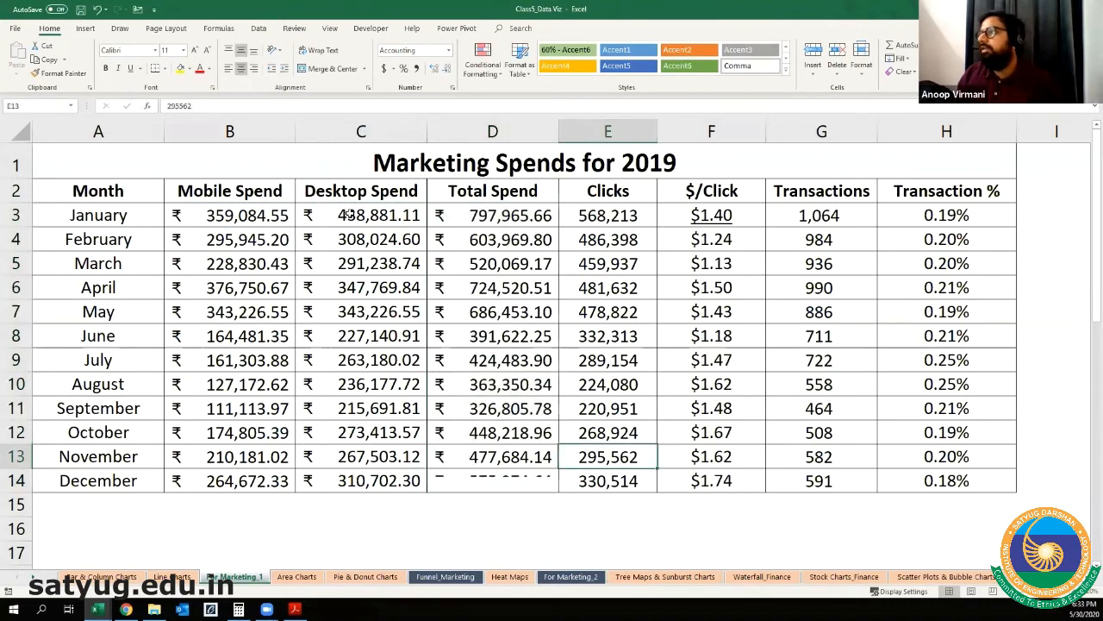
Step: Clear the monthly values in the $/Click column, F3:F14, keeping its header
key(Right)
key(ctrl+Up)
key(ctrl+shift+Down)
key(Delete)
Step: Change the column header in F2 to "Cost/Click"
key(Up)
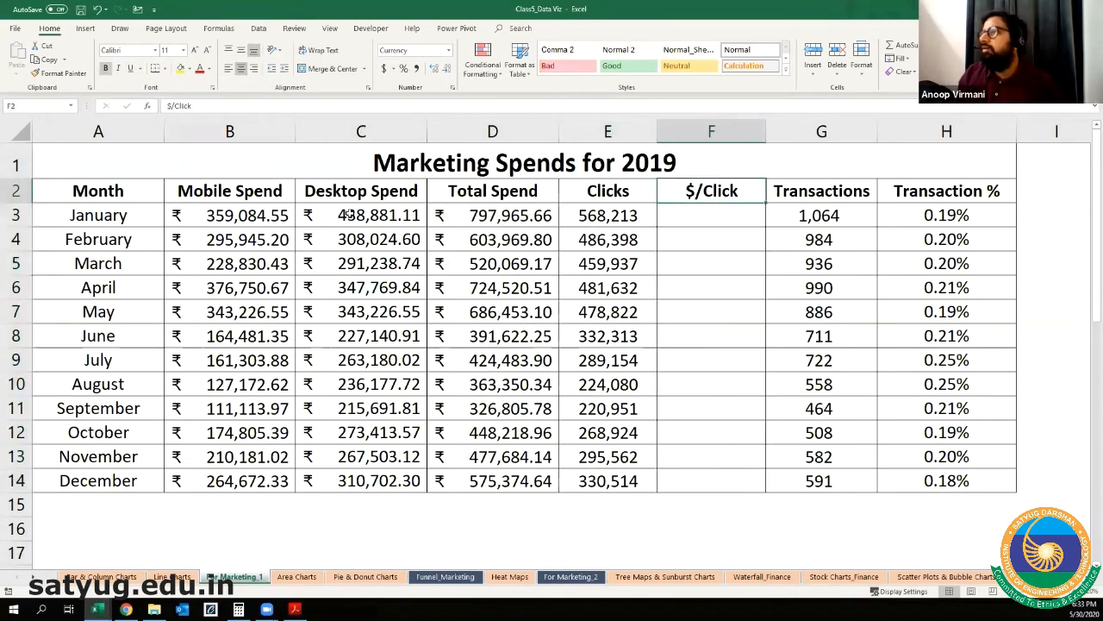
click(155, 105)
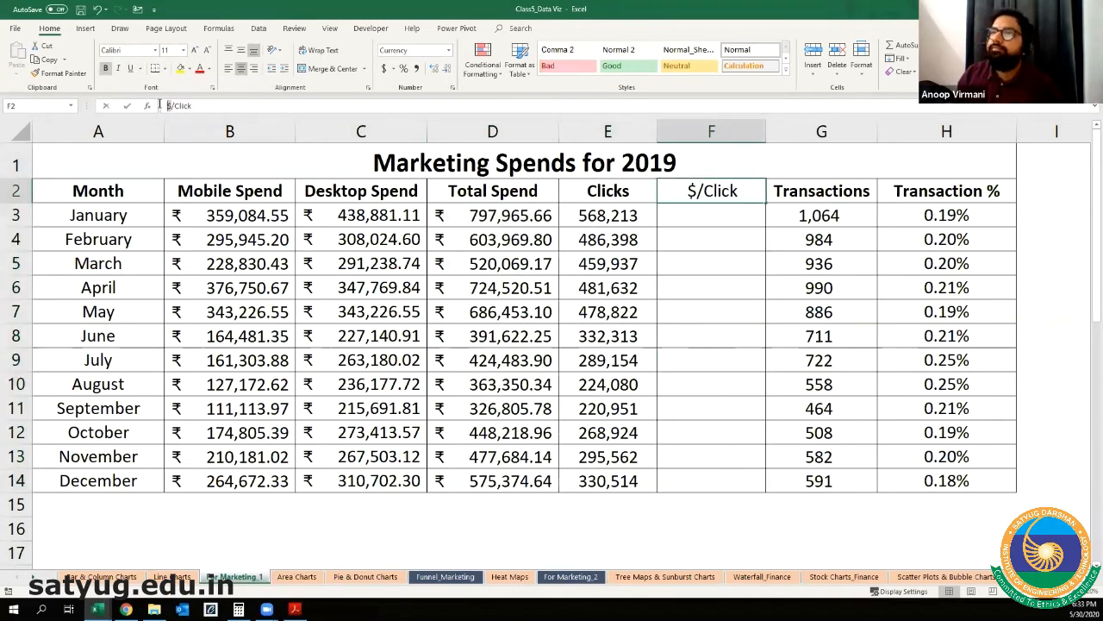
key(Delete)
text(Cost)
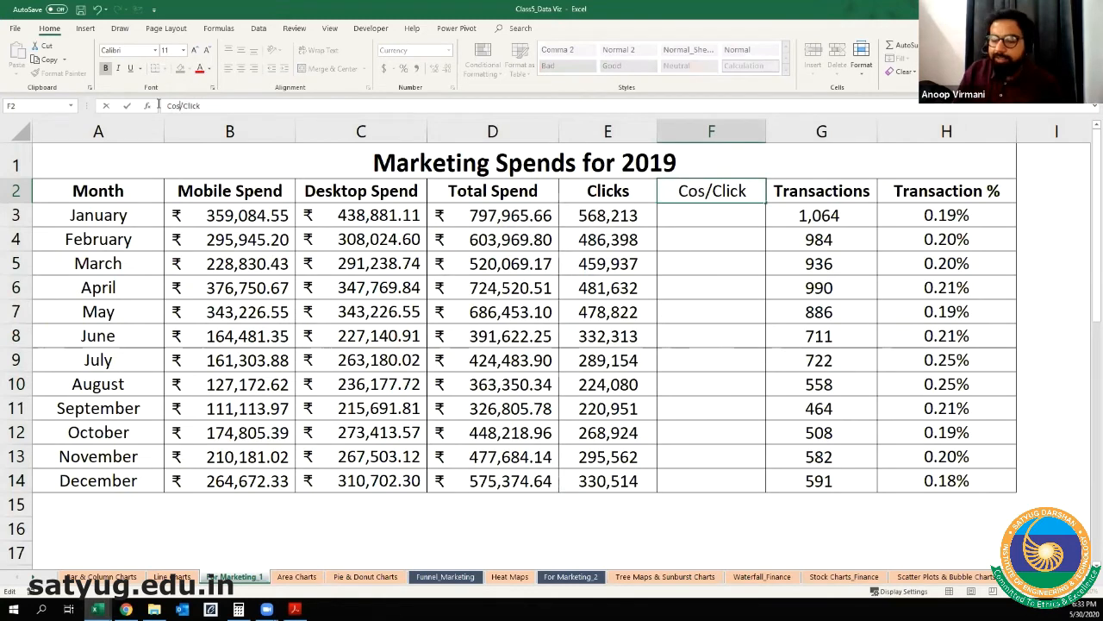
key(Return)
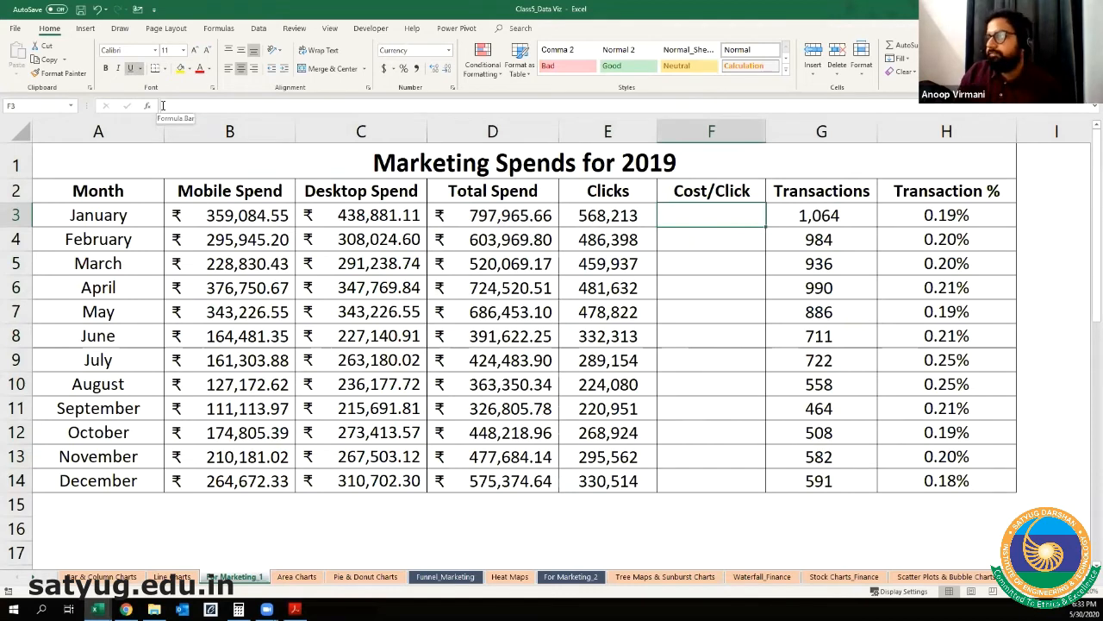
Step: Calculate January's cost per click in F3 by dividing Total Spend by Clicks with =D3/E3
text(=)
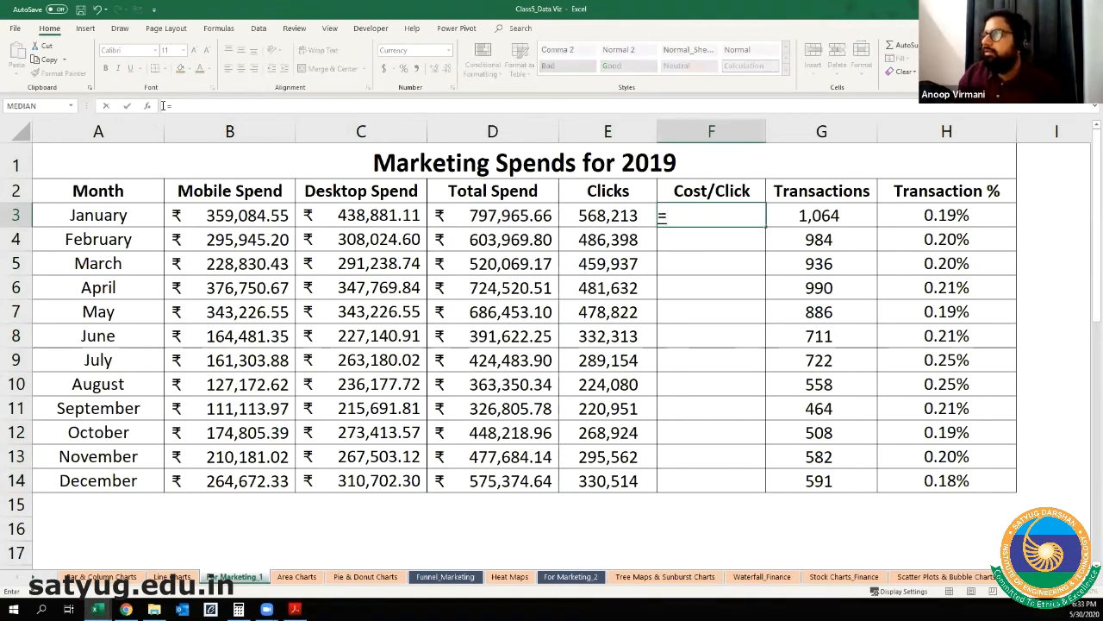
key(Left)
key(Left)
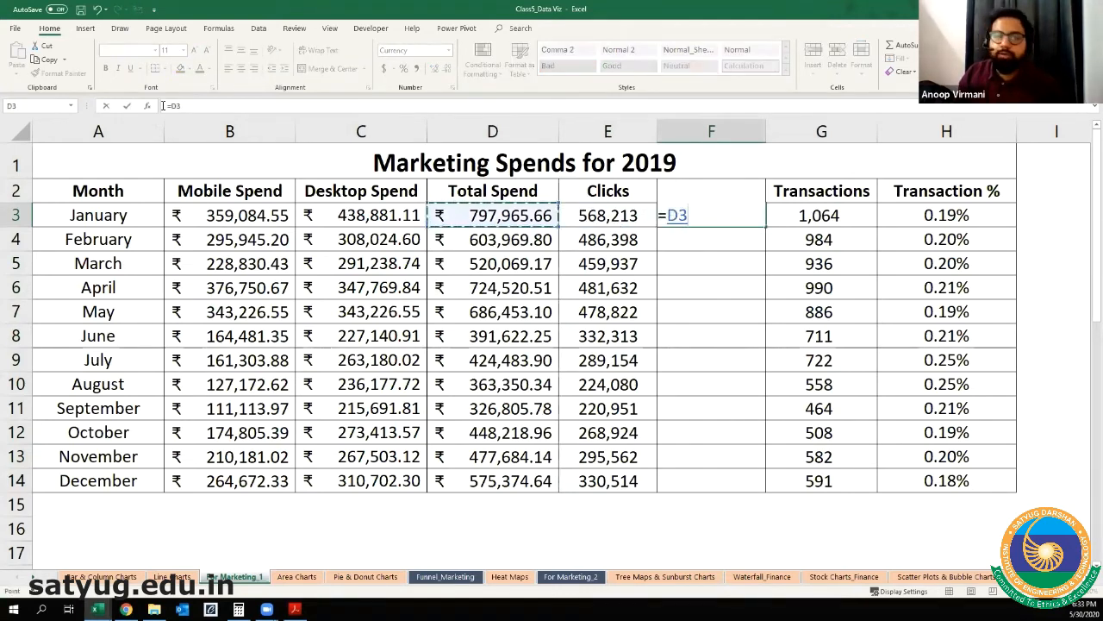
text(/)
key(Left)
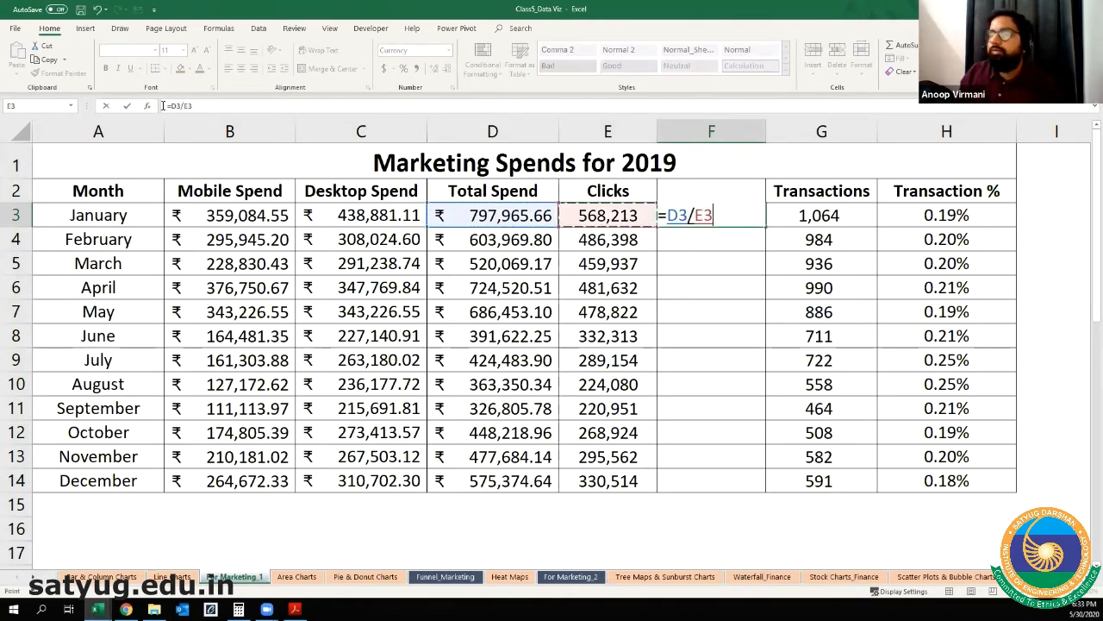
key(Return)
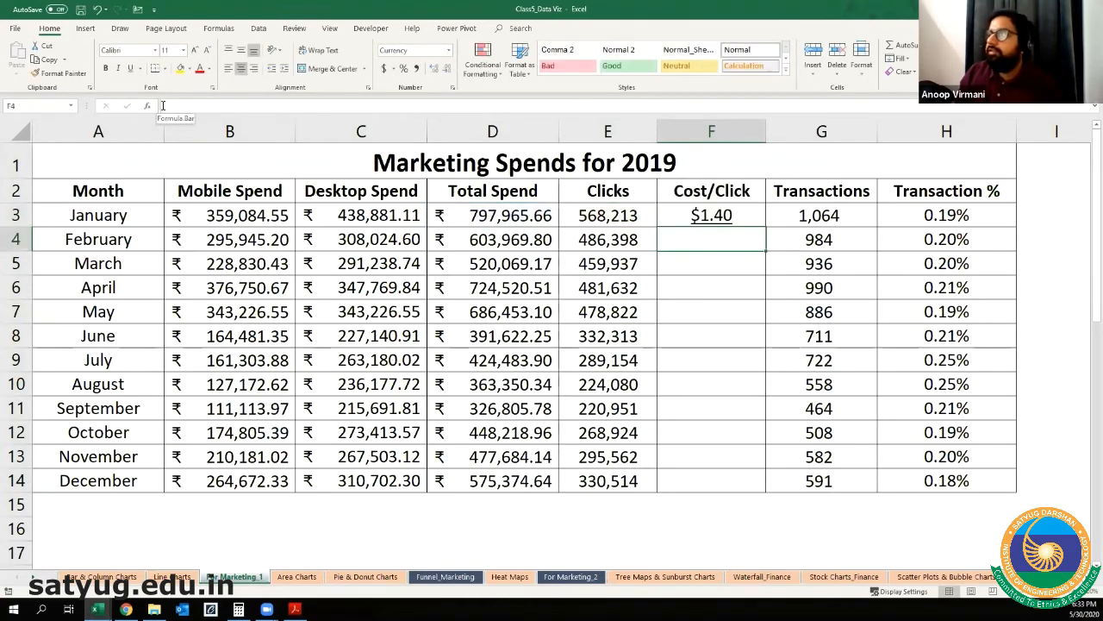
Step: Copy the rupee number formatting of January's Desktop Spend in C3 onto the Cost/Click cell F3 with Format Painter
key(Up)
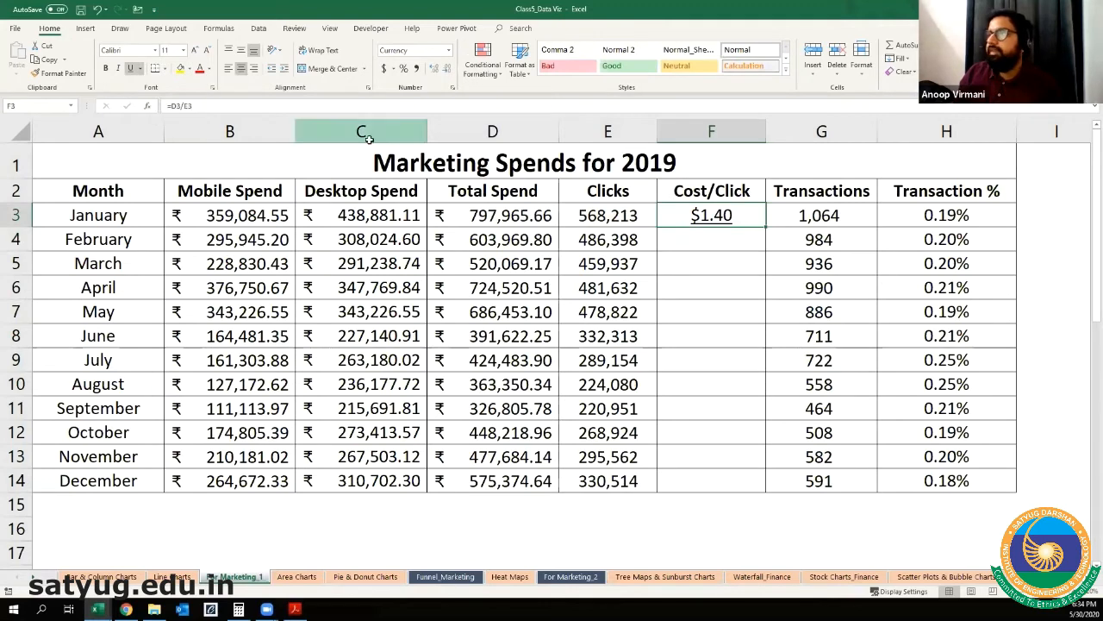
click(361, 220)
click(83, 78)
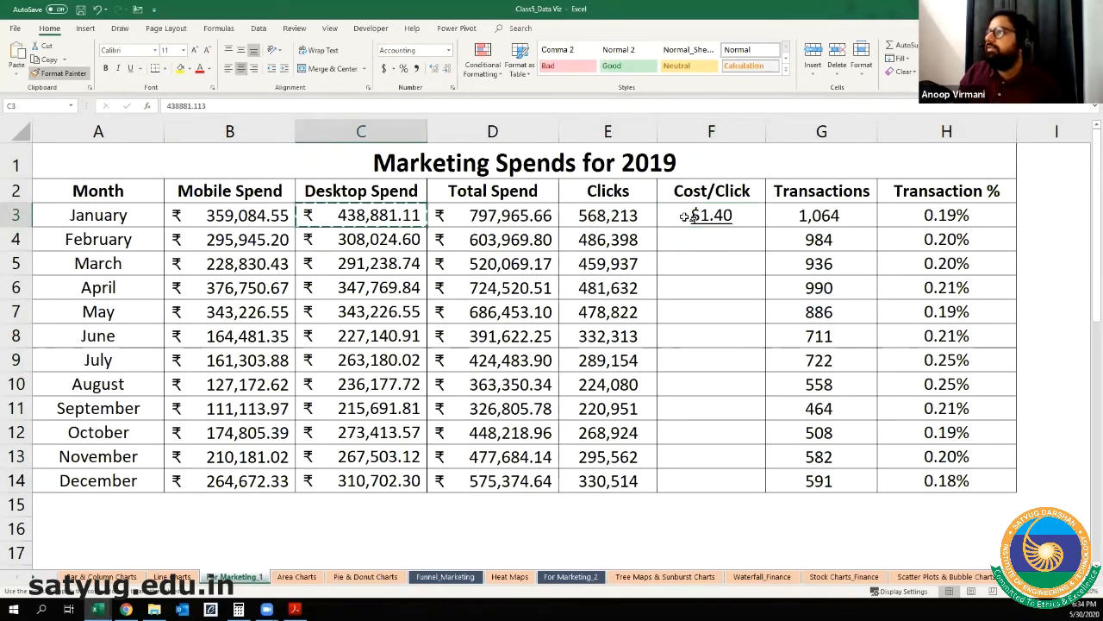
click(690, 217)
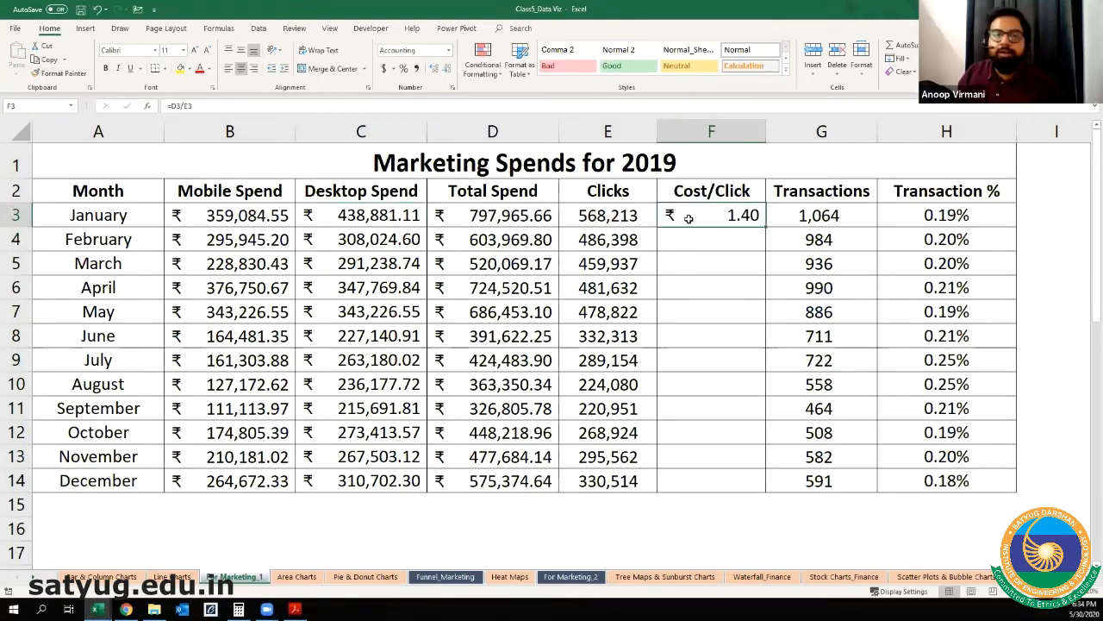
Step: Fill the January Cost/Click formula and its formatting down through December in F3:F14
key(Left)
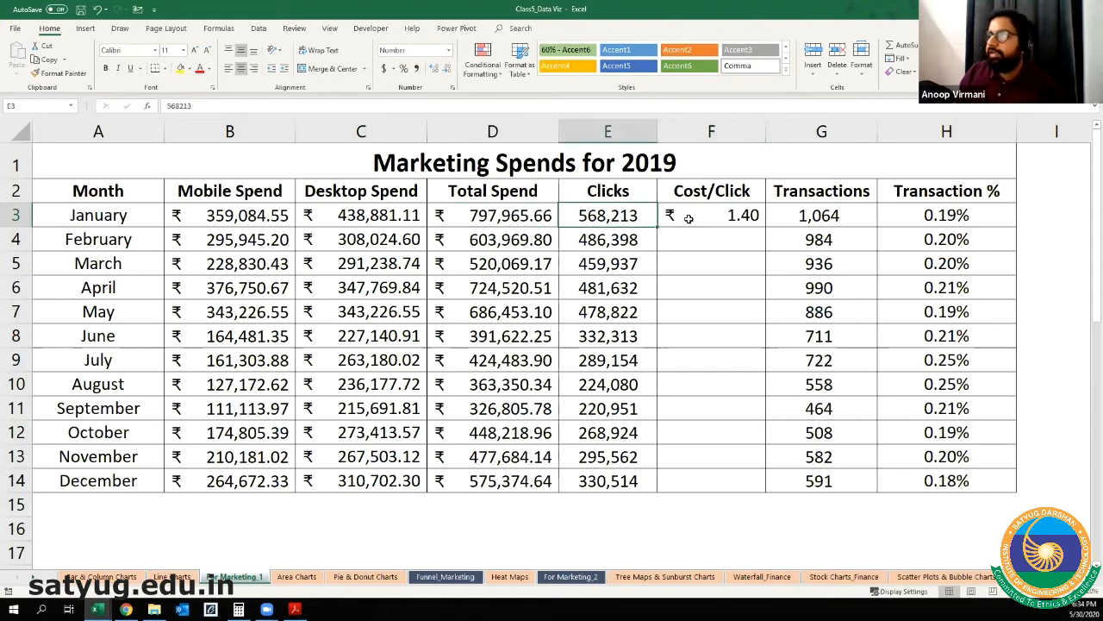
key(ctrl+Down)
key(Right)
key(ctrl+shift+Up)
key(ctrl+d)
key(ctrl+Up)
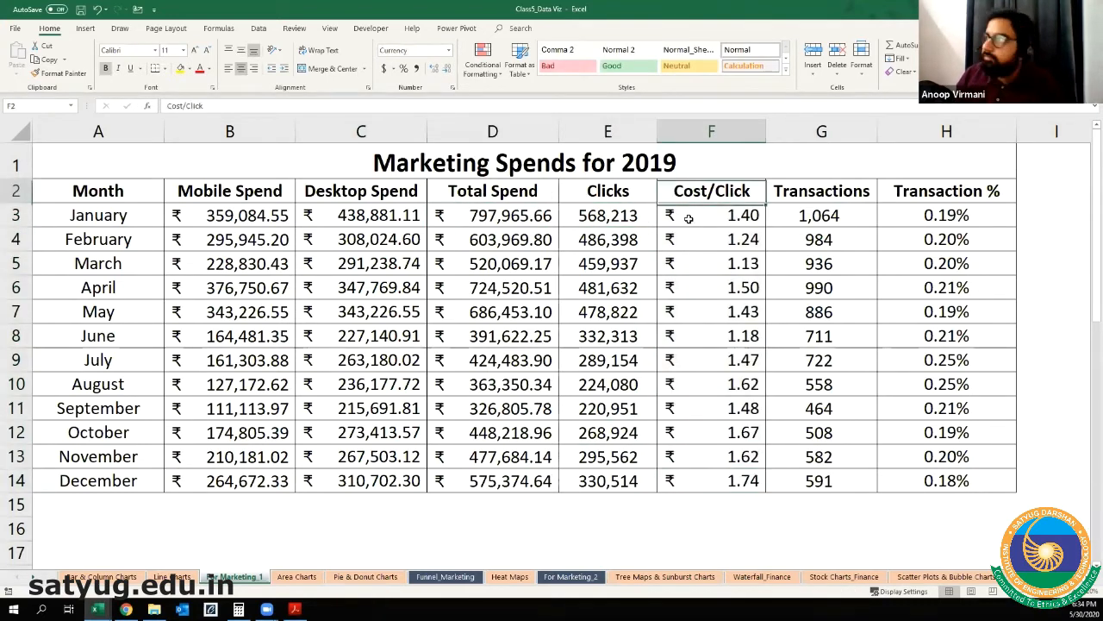
Step: Clear the headers and monthly values of the Transactions and Transaction % columns in G2:H14
key(Right)
key(shift+Right)
key(ctrl+shift+Down)
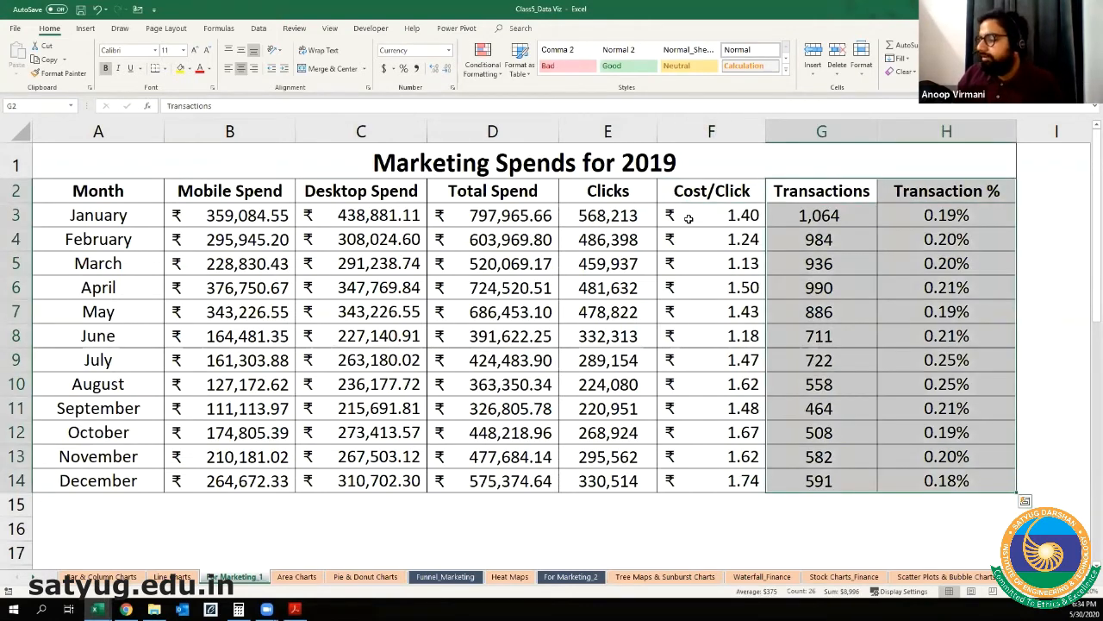
key(ctrl+q)
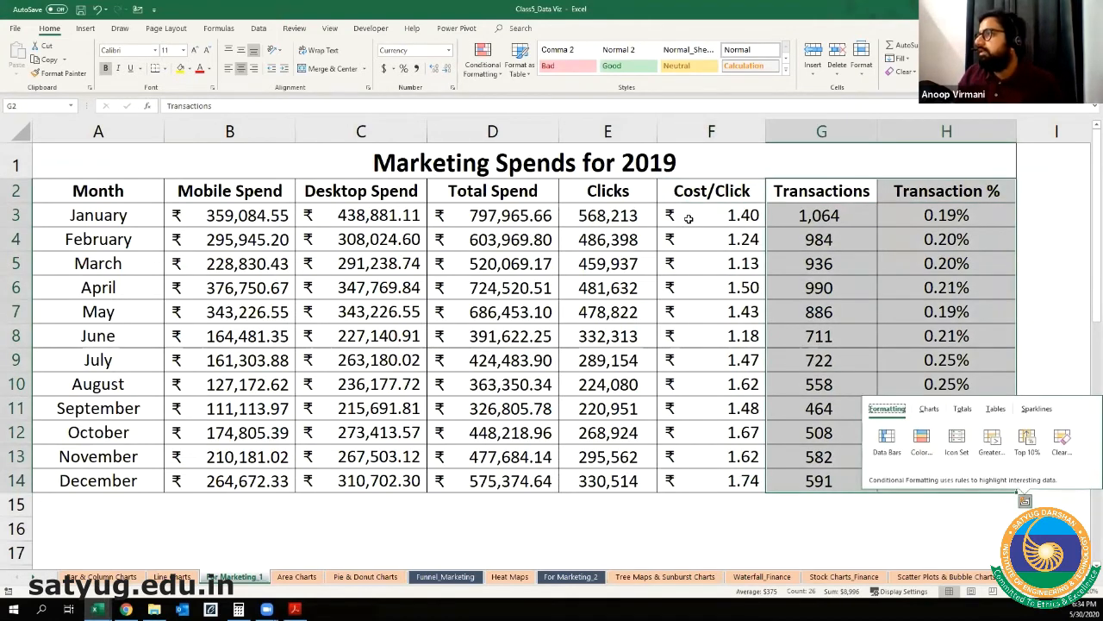
key(Escape)
key(Right)
key(Right)
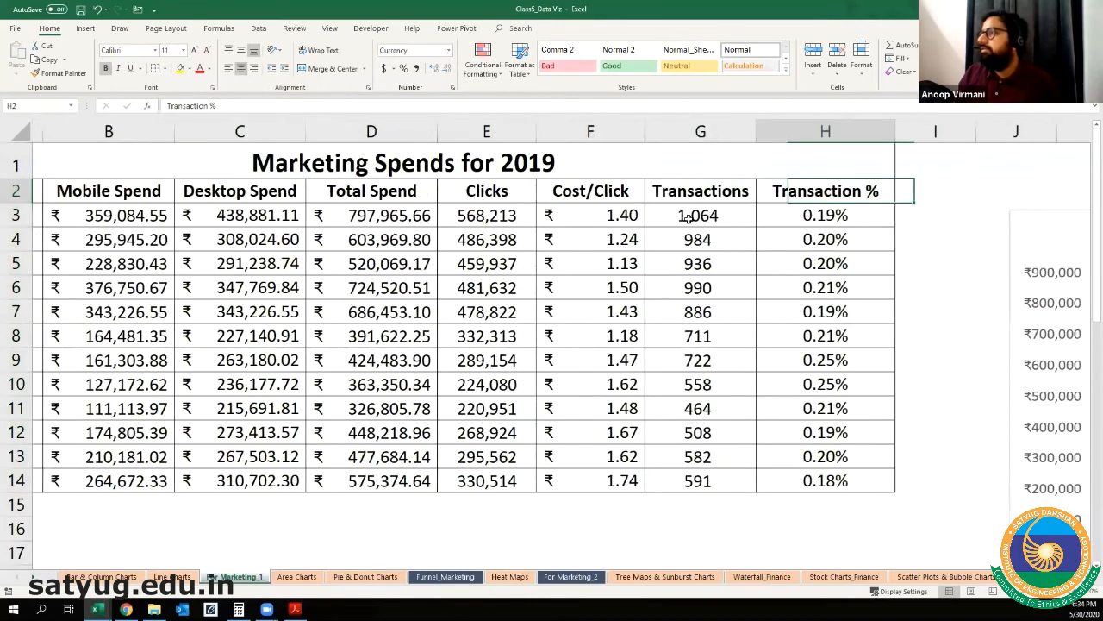
key(Left)
key(shift+Right)
key(ctrl+shift+Down)
key(Delete)
key(Right)
key(Right)
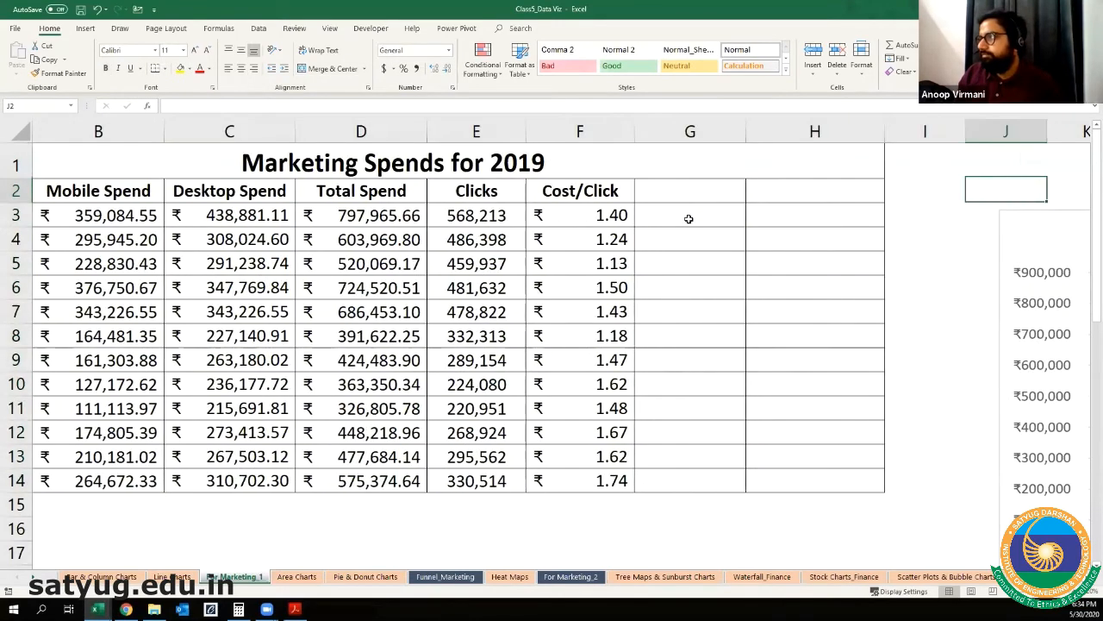
Step: Examine the table's column headings one after another from Month through Cost/Click
key(Left)
key(Left)
key(Left)
key(Left)
key(Left)
key(Left)
key(Left)
key(Left)
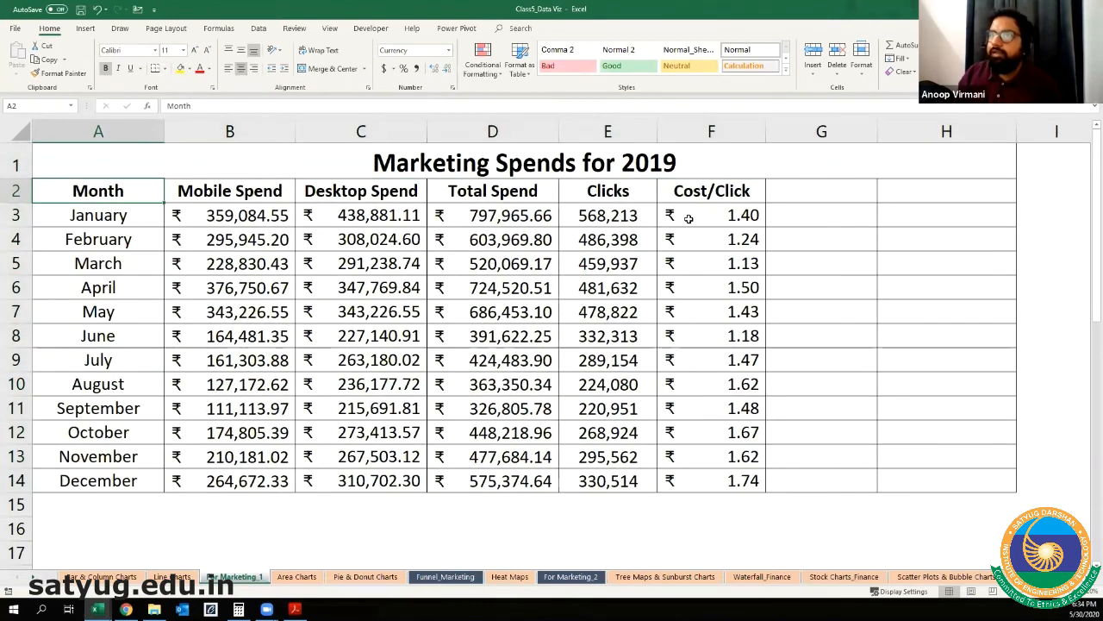
key(Right)
key(Right)
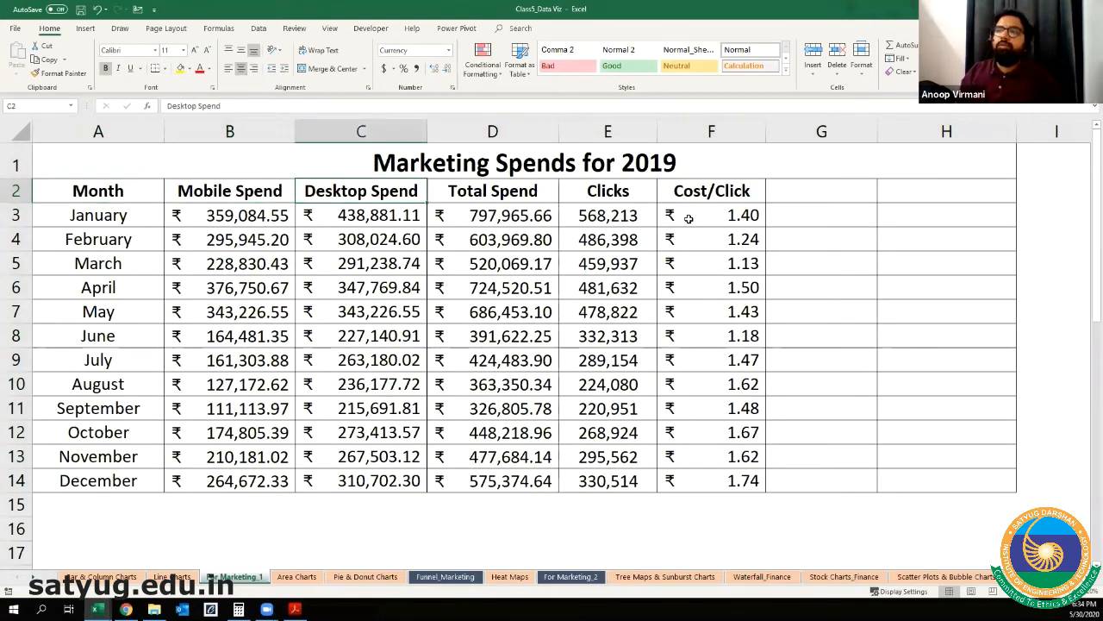
key(Right)
key(Right)
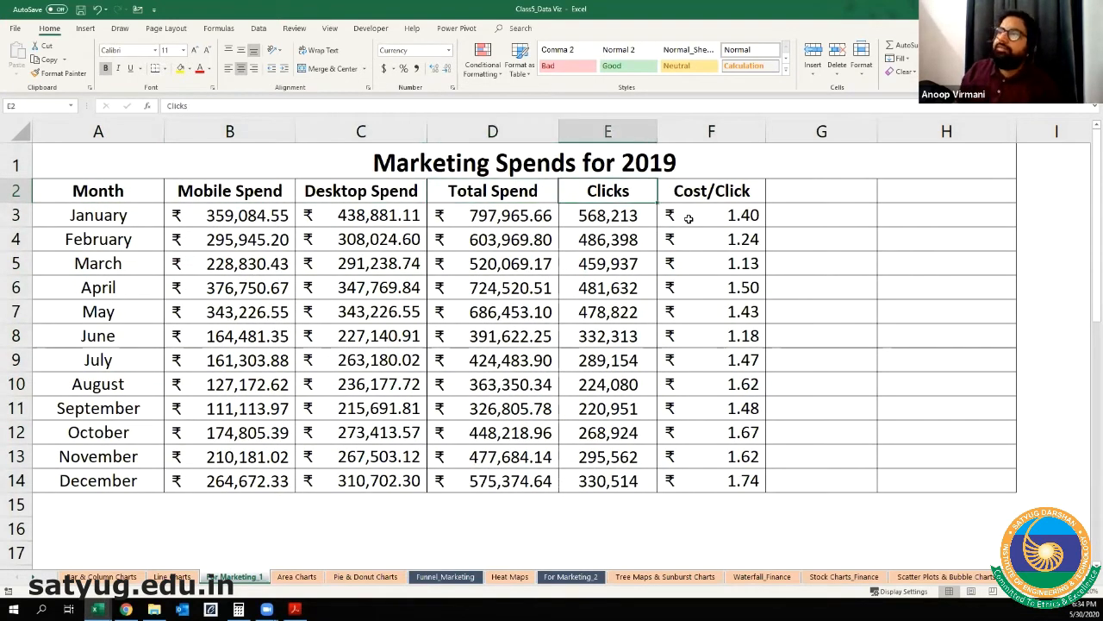
key(Right)
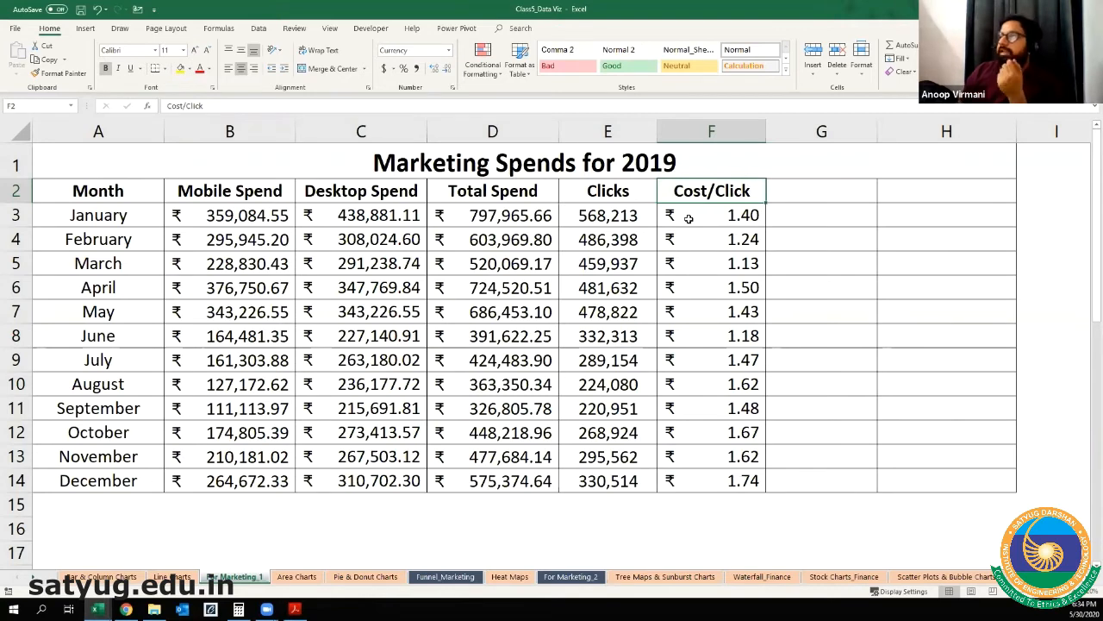
Step: Examine the January and February Cost/Click formulas and the Total Spend and Clicks cells they depend on
key(Down)
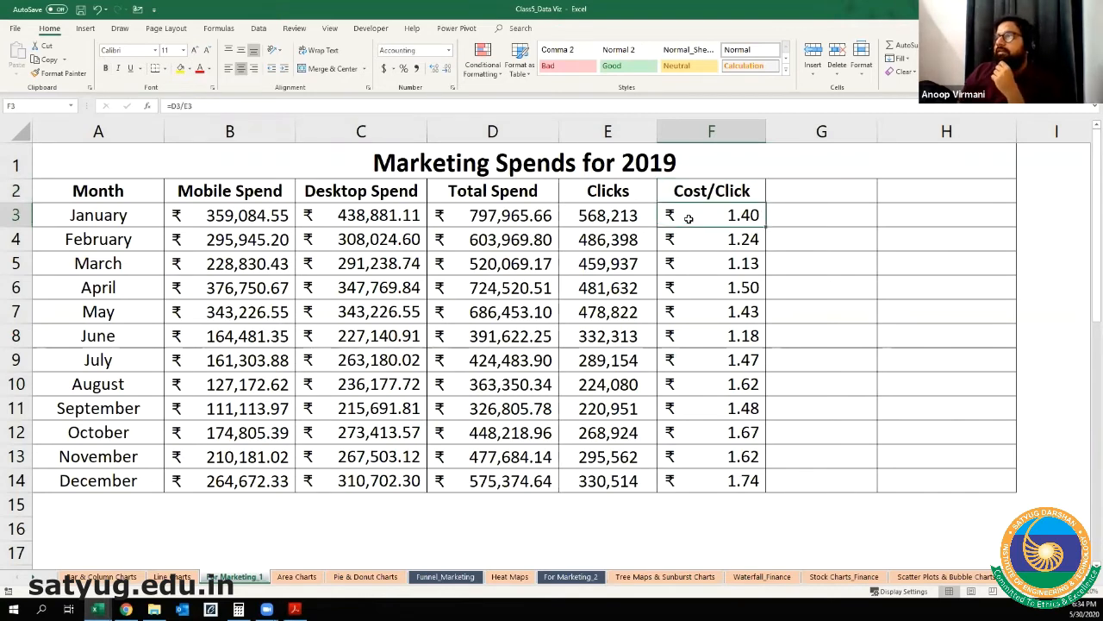
key(Down)
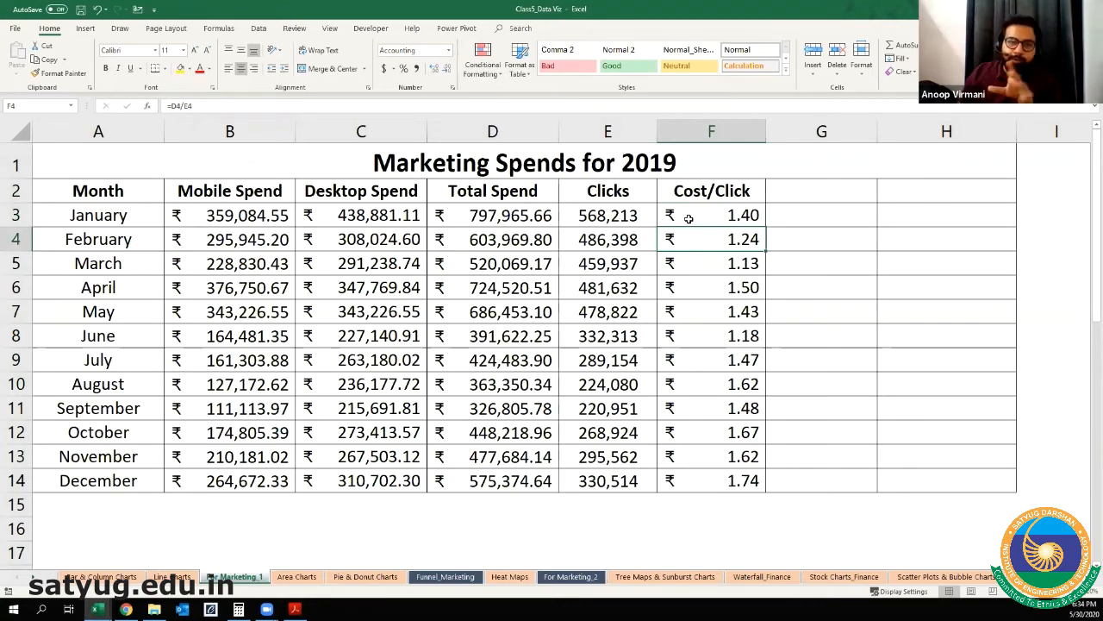
key(Left)
key(Left)
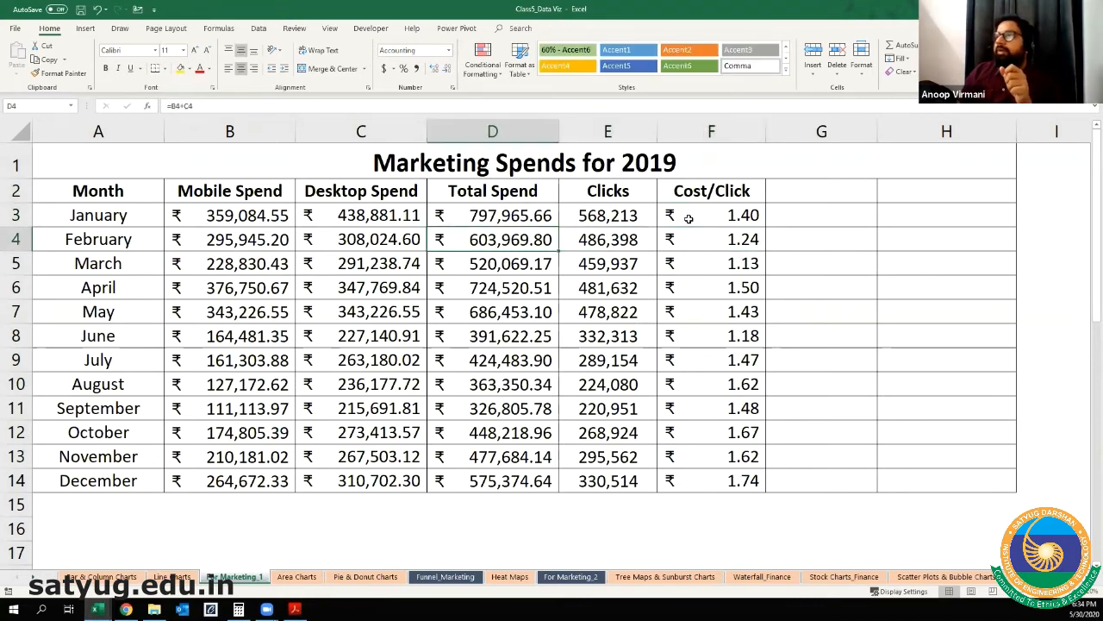
key(Up)
key(Right)
key(Right)
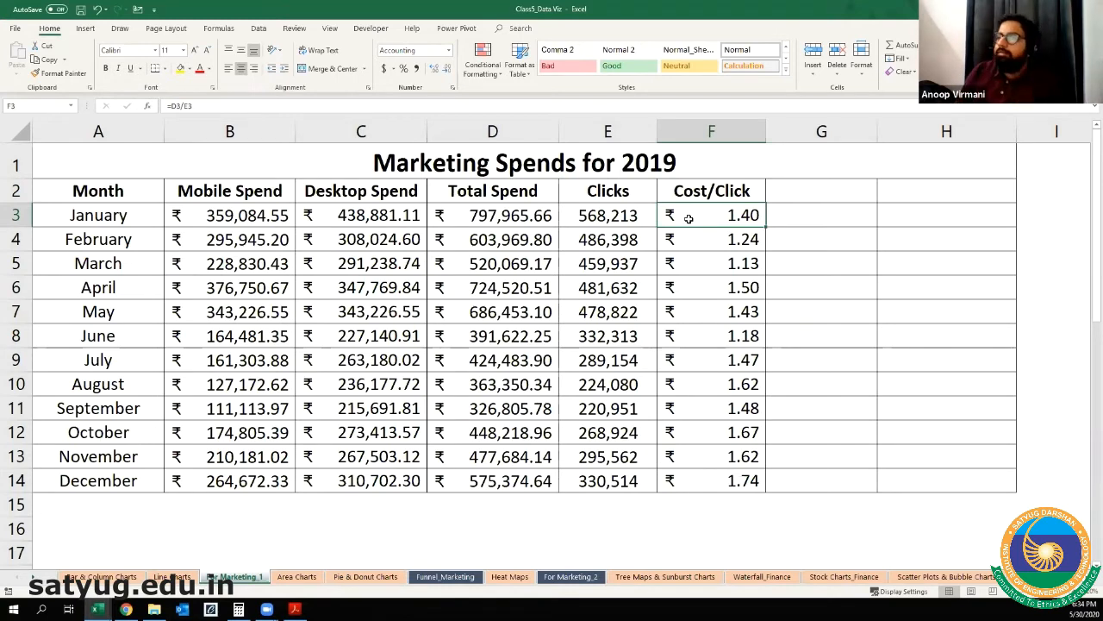
key(Up)
key(Left)
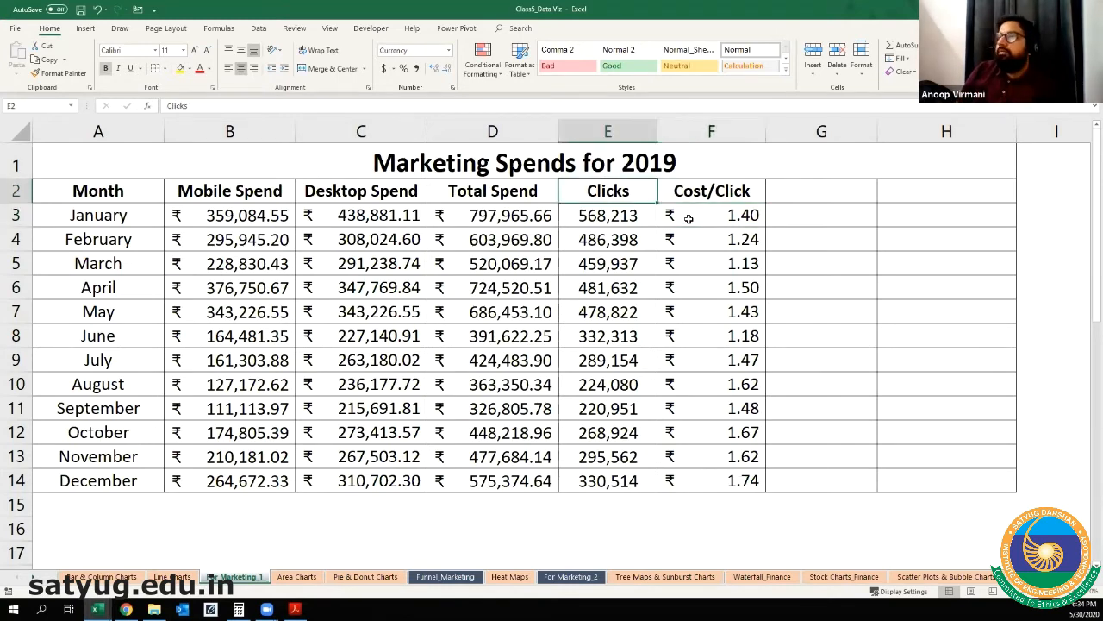
Step: Select the Month, Mobile Spend and Desktop Spend data in A2:C14 together with the Cost/Click data in F2:F14
key(Home)
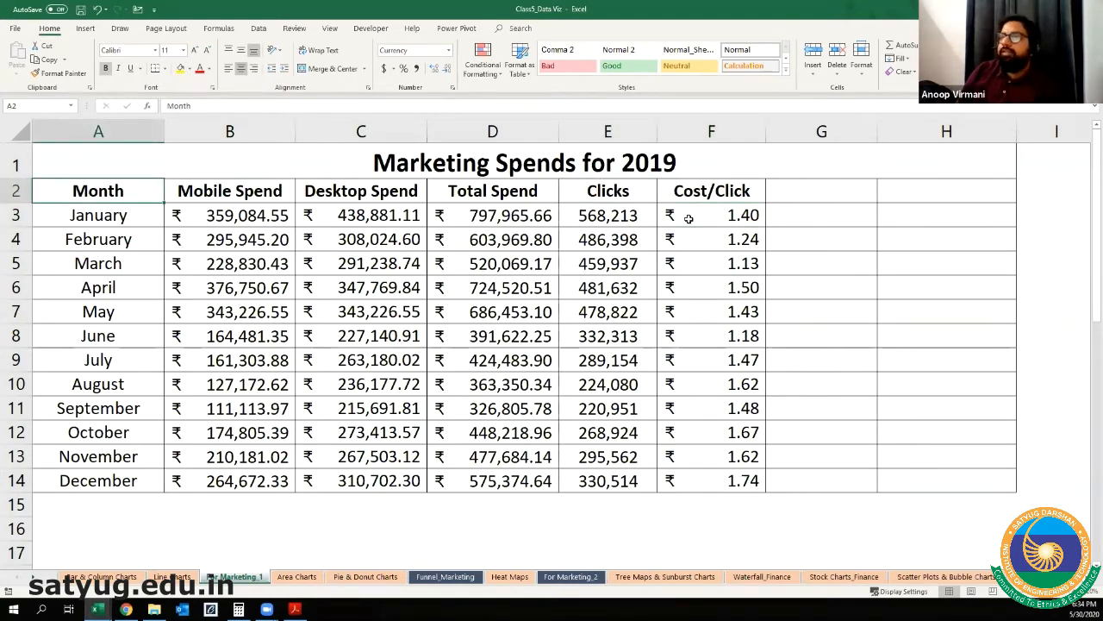
key(shift+Right)
key(shift+Right)
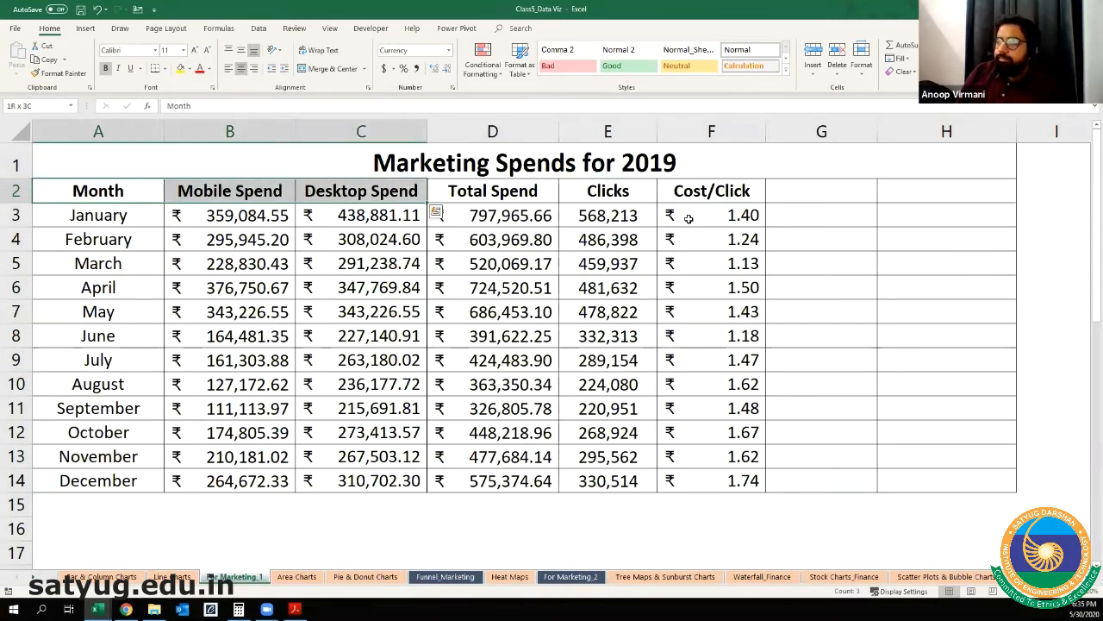
key(ctrl+shift+Down)
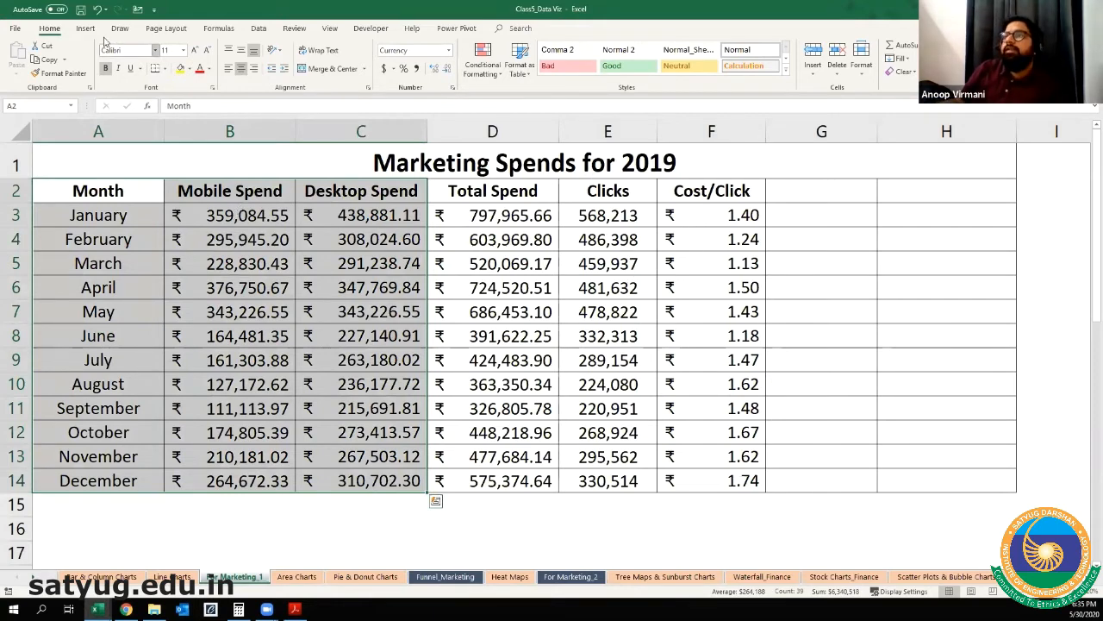
key(alt+F1)
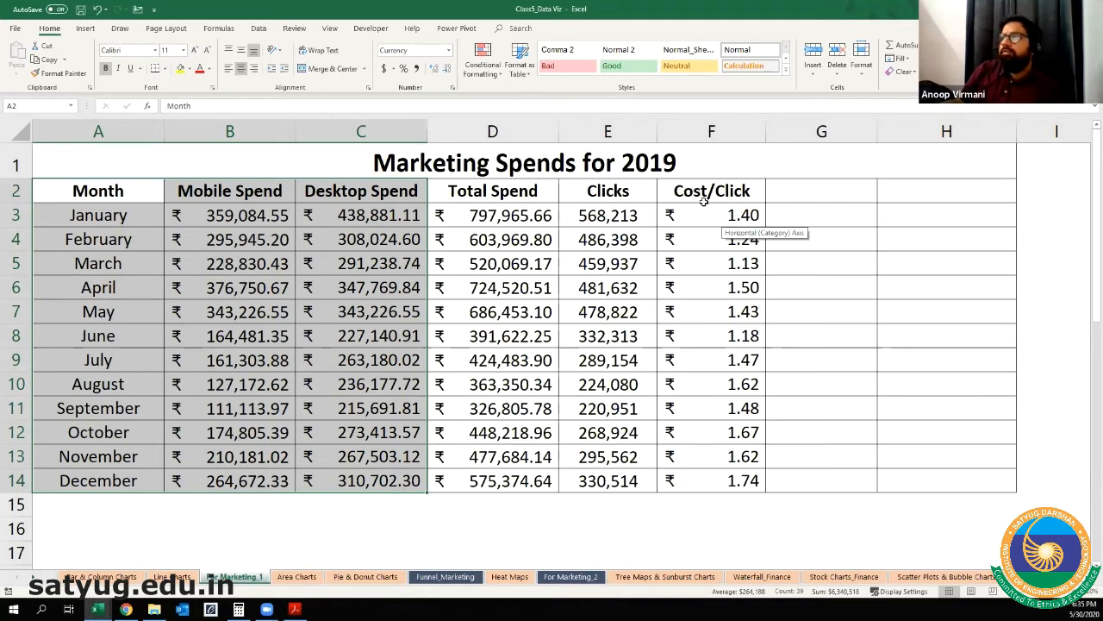
drag(709, 193, 709, 476)
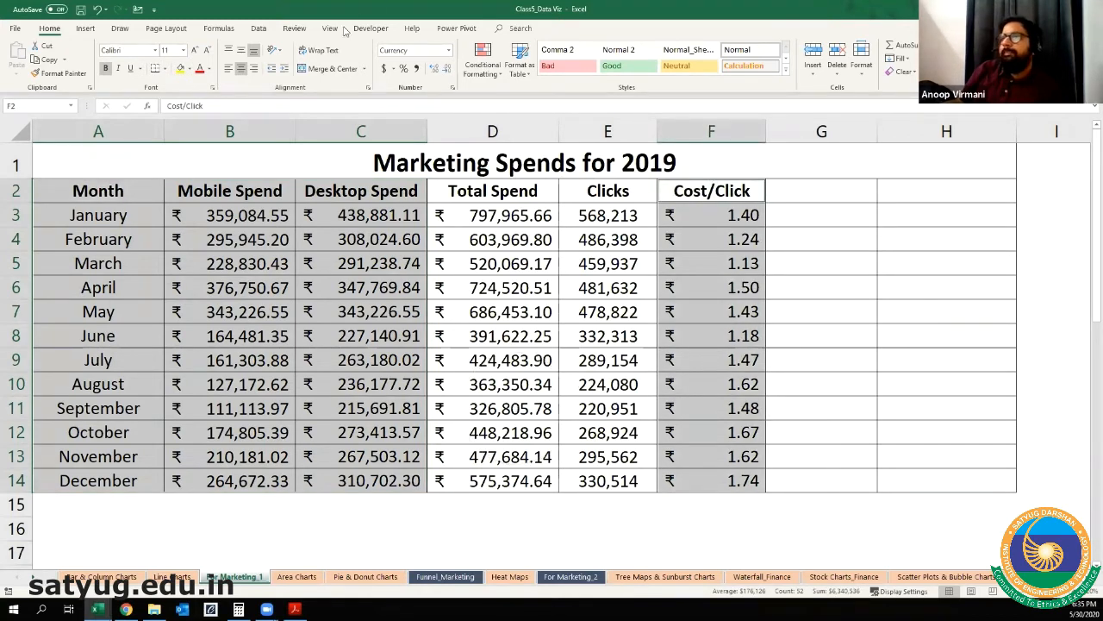
Step: Start inserting a Combo chart from the selected spend and Cost/Click data
click(85, 29)
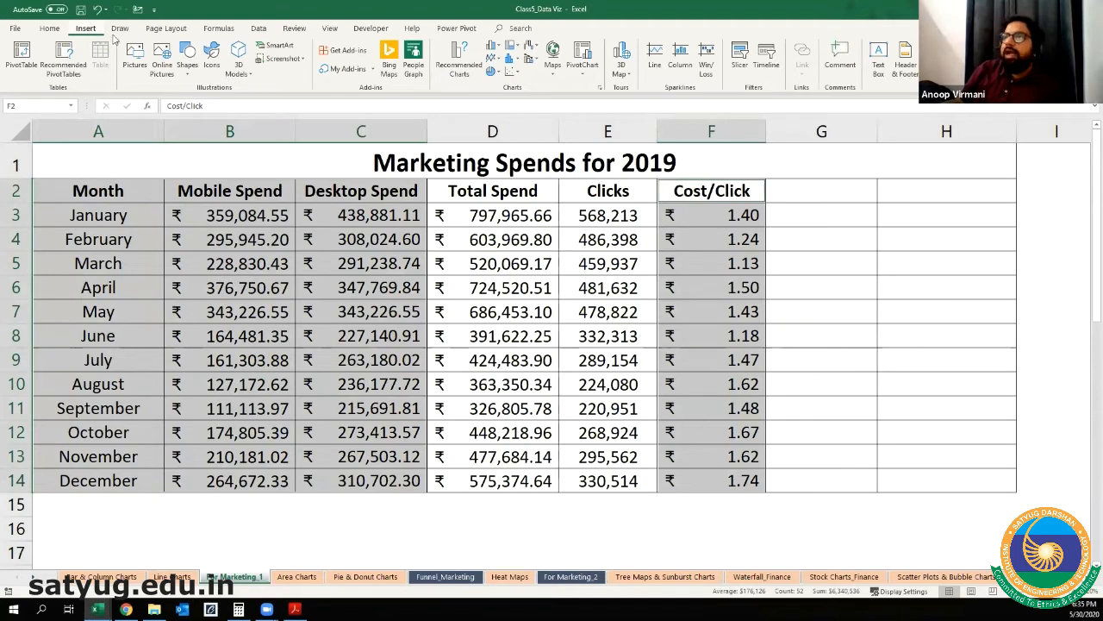
click(466, 77)
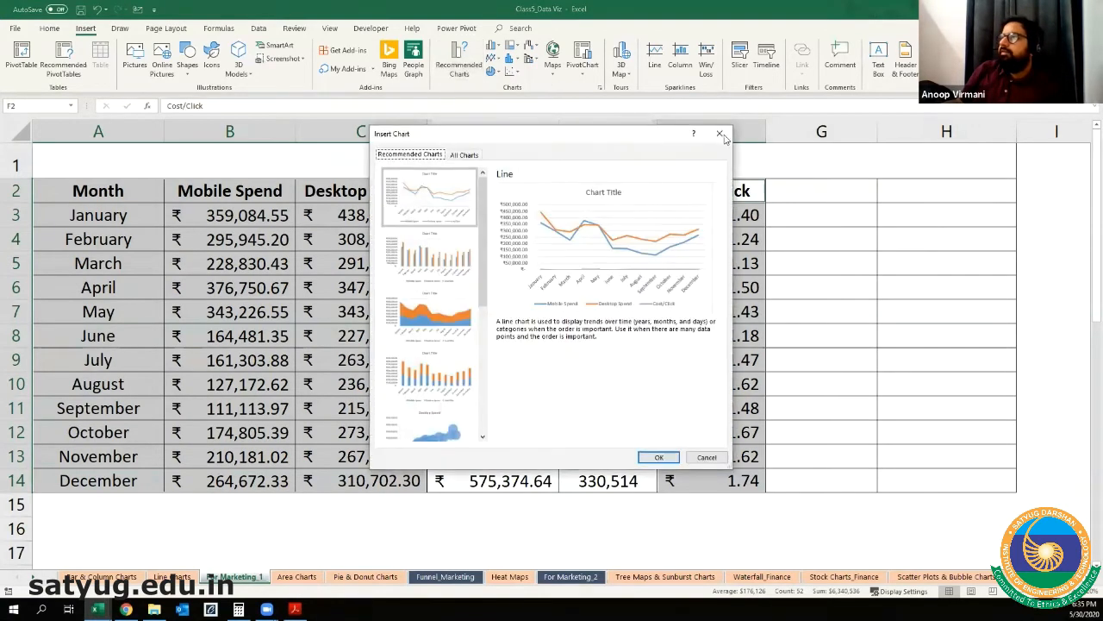
click(470, 160)
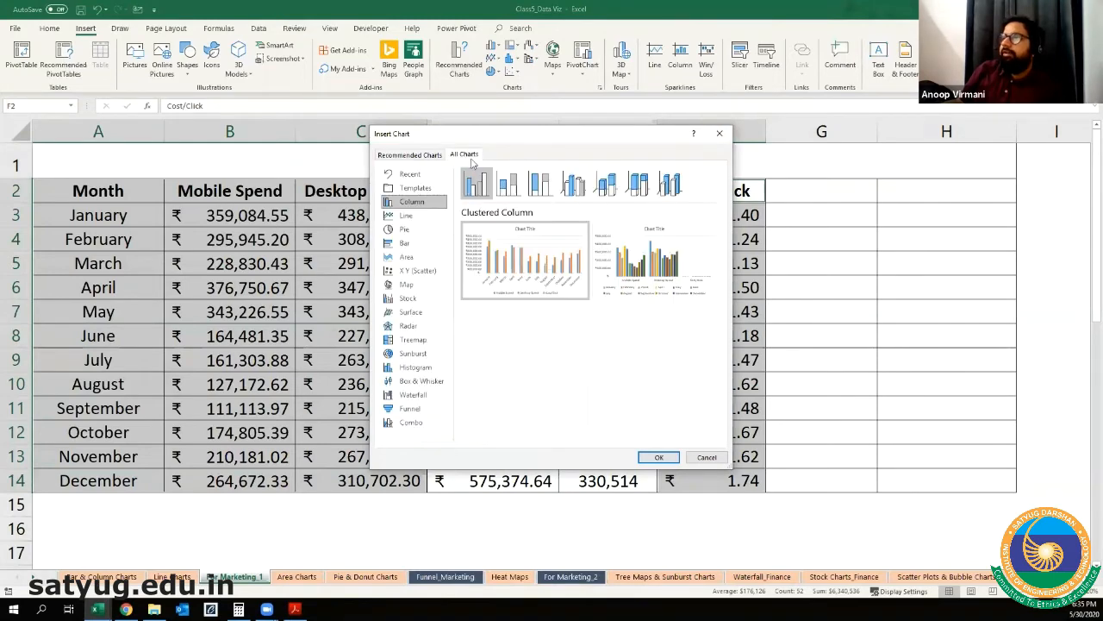
click(402, 426)
key(ctrl)
key(ctrl)
key(ctrl)
click(402, 426)
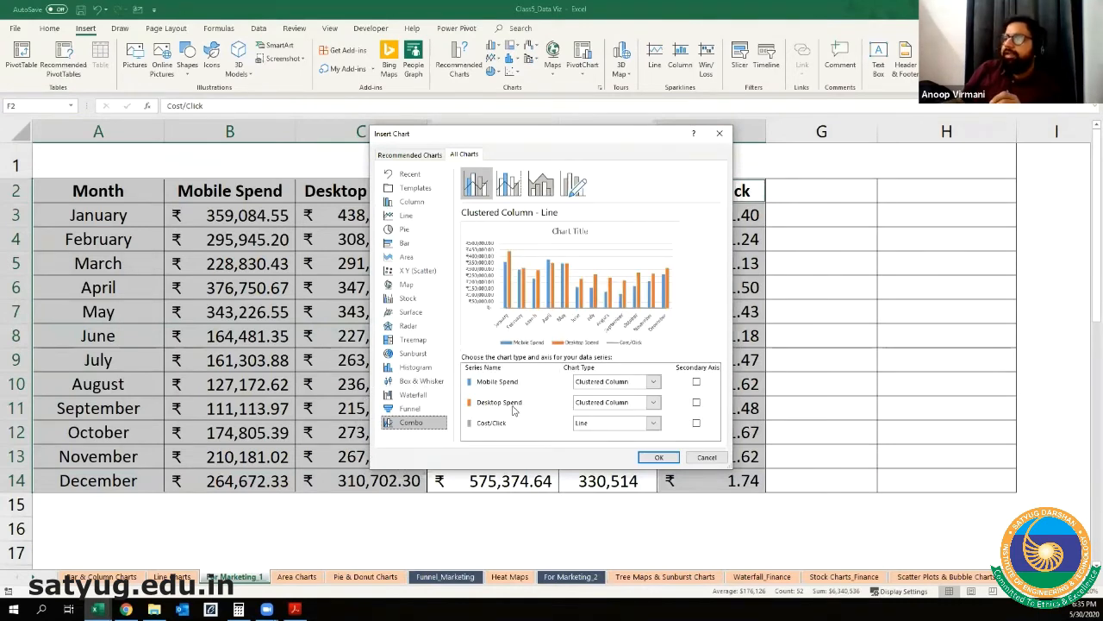
key(ctrl)
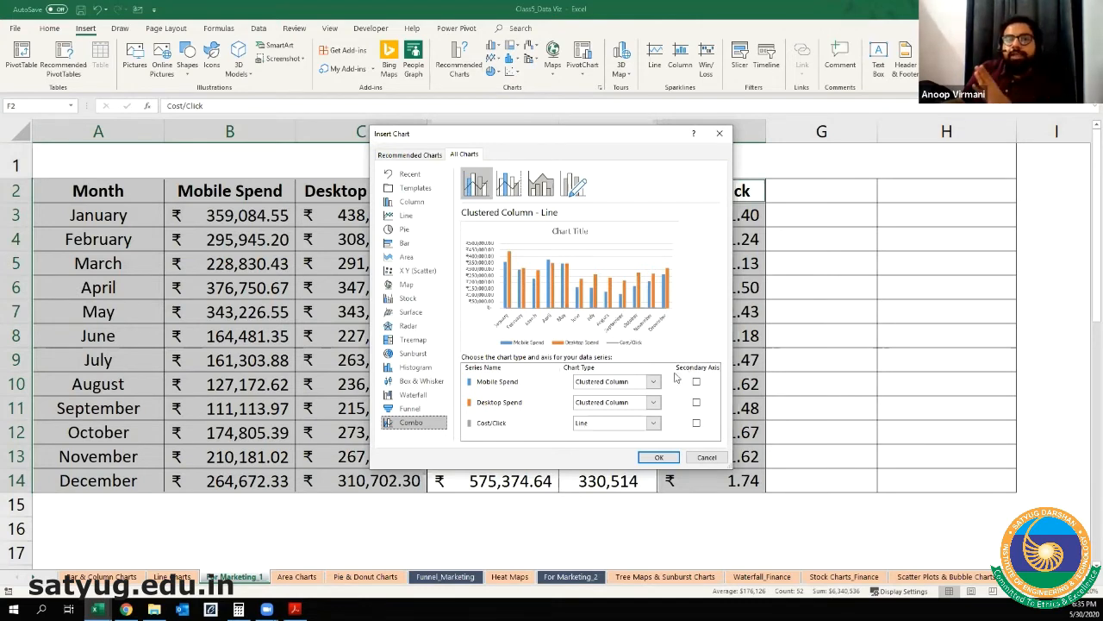
Step: Plot Cost/Click on the secondary axis, set the Mobile and Desktop Spend series to Stacked Column, and insert the combo chart
click(697, 424)
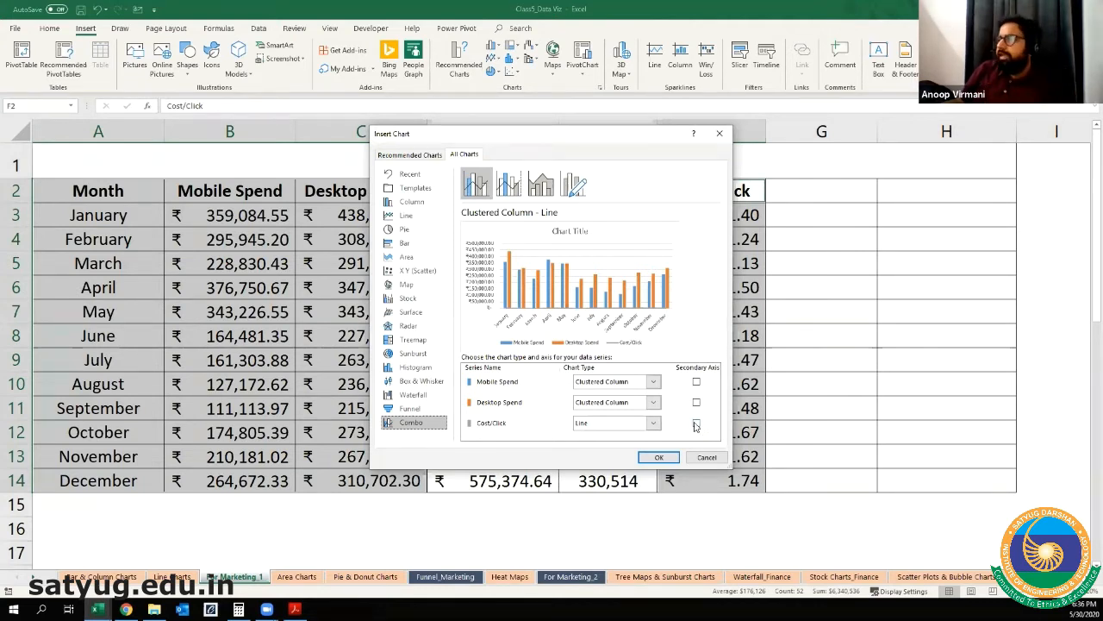
click(697, 424)
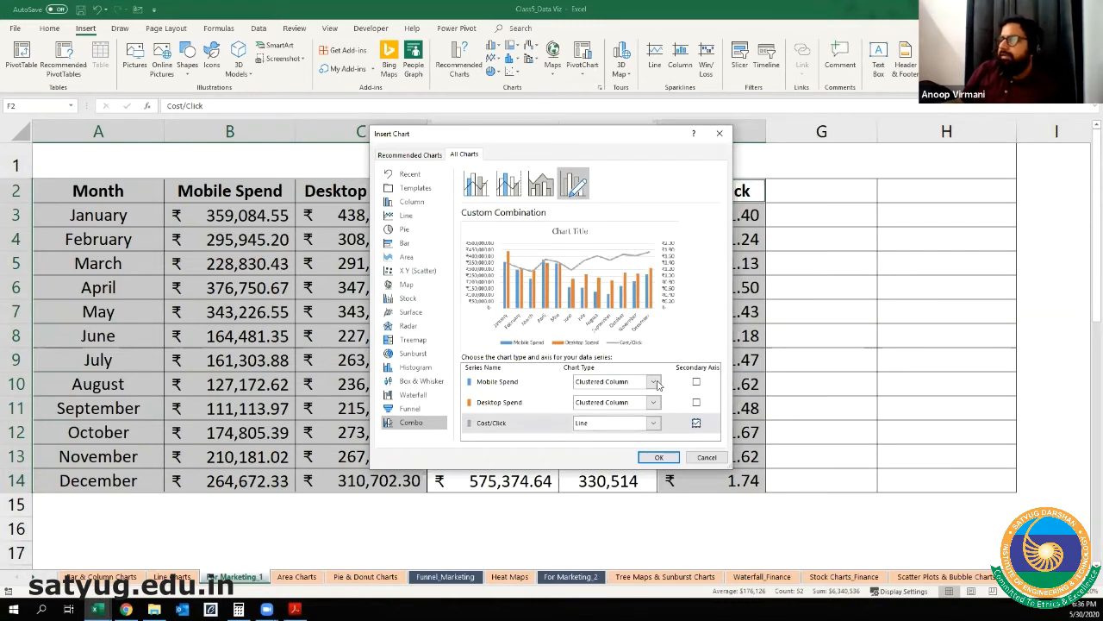
click(654, 381)
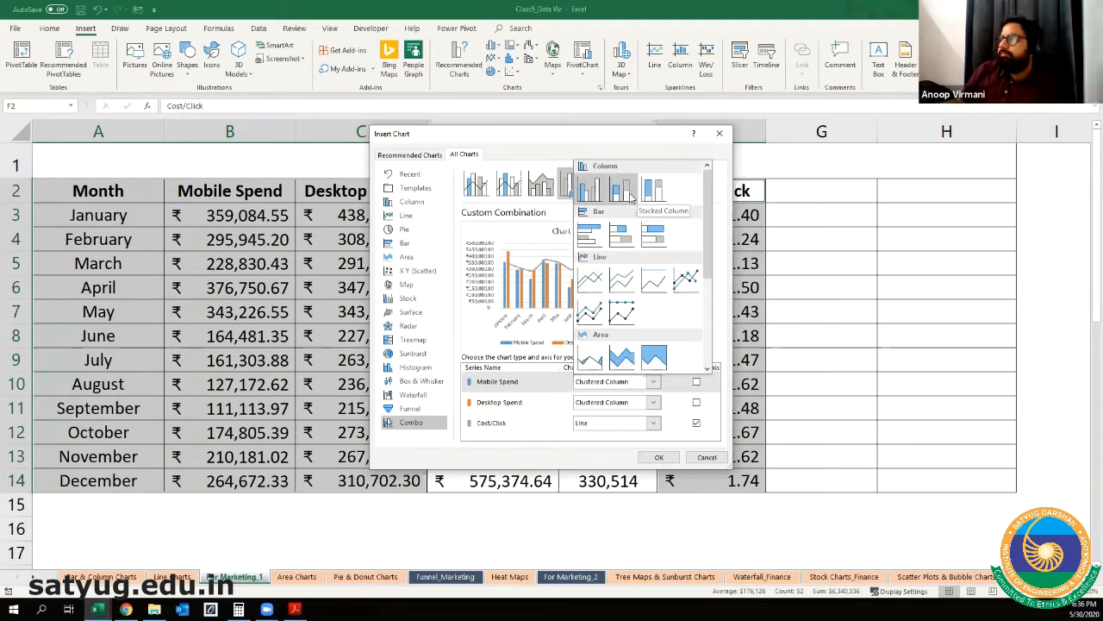
click(622, 189)
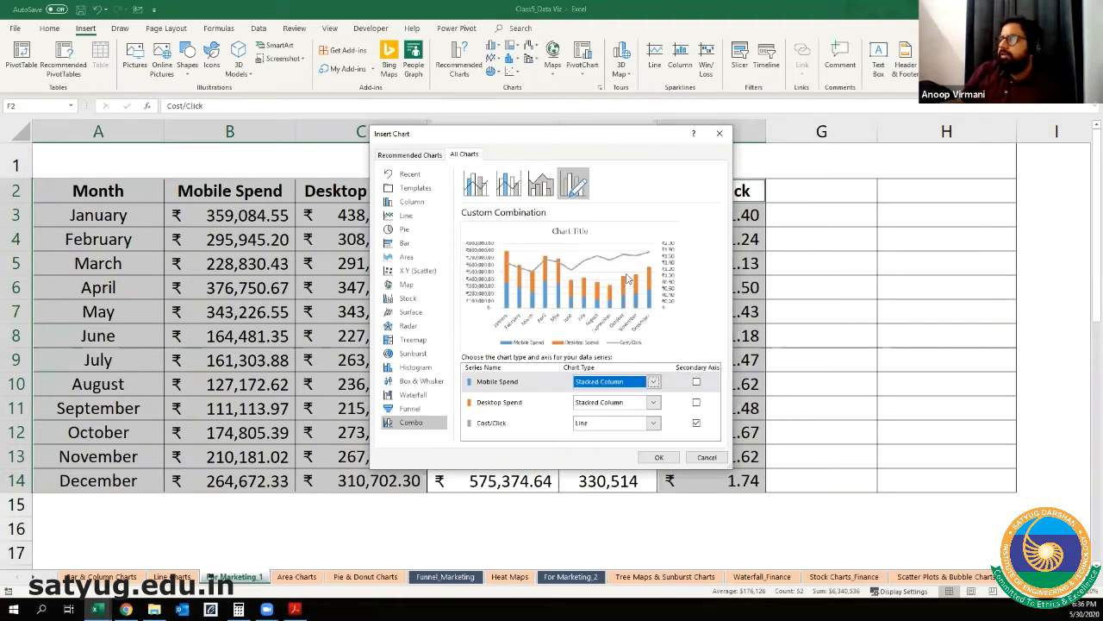
click(661, 459)
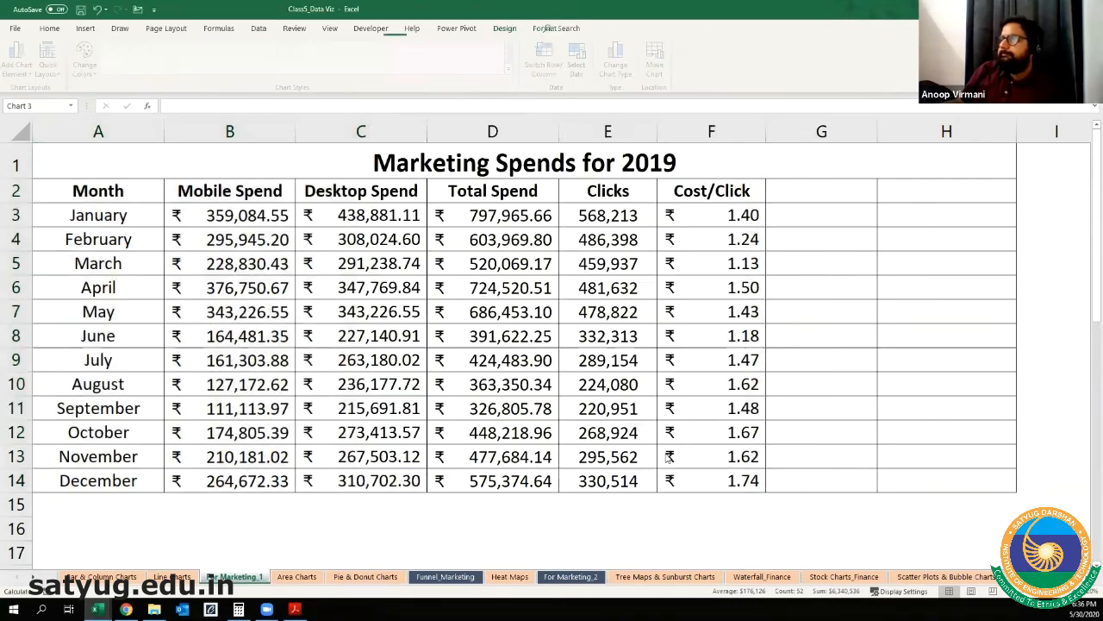
Step: Move the combo chart below the marketing spends table and enlarge it to span columns B through H
scroll(737, 405, down, 4)
drag(667, 239, 604, 552)
scroll(766, 396, down, 3)
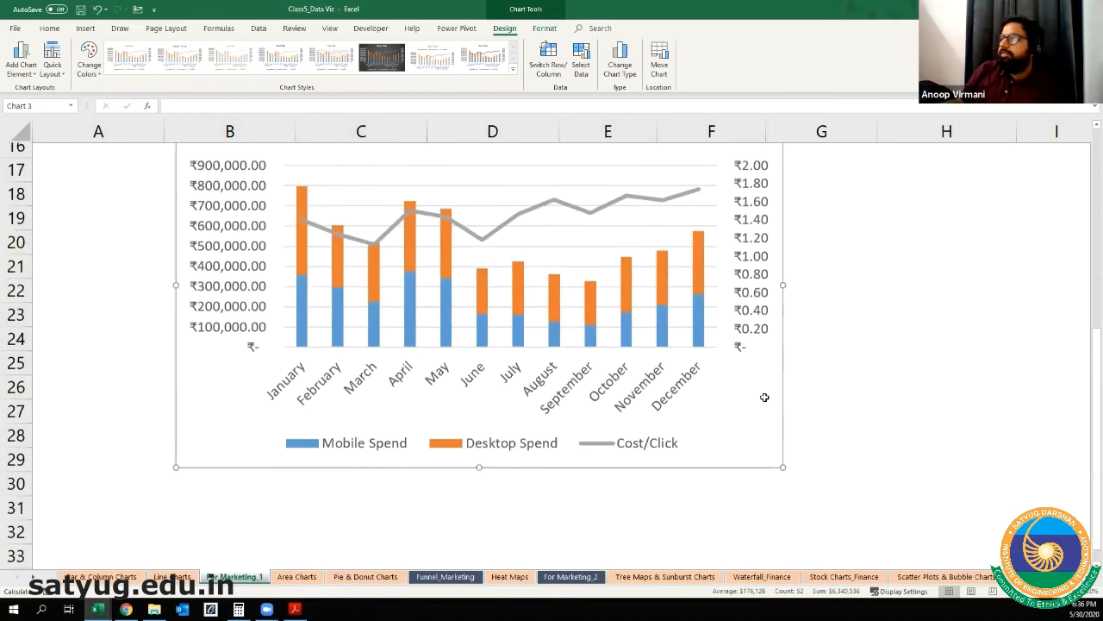
drag(716, 353, 702, 509)
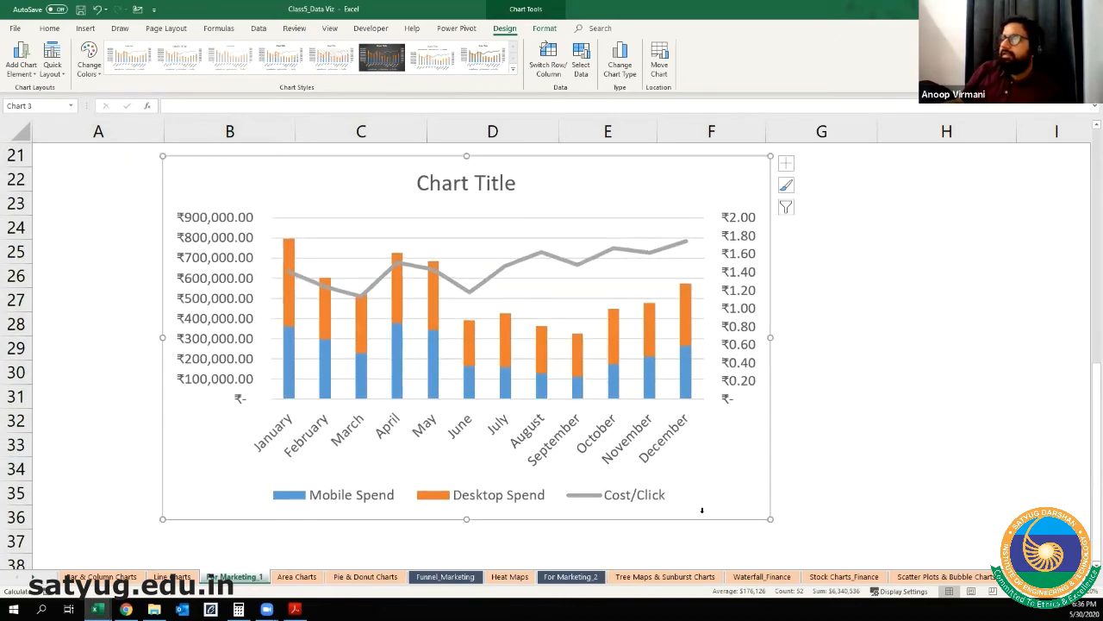
drag(770, 340, 970, 340)
drag(566, 156, 565, 130)
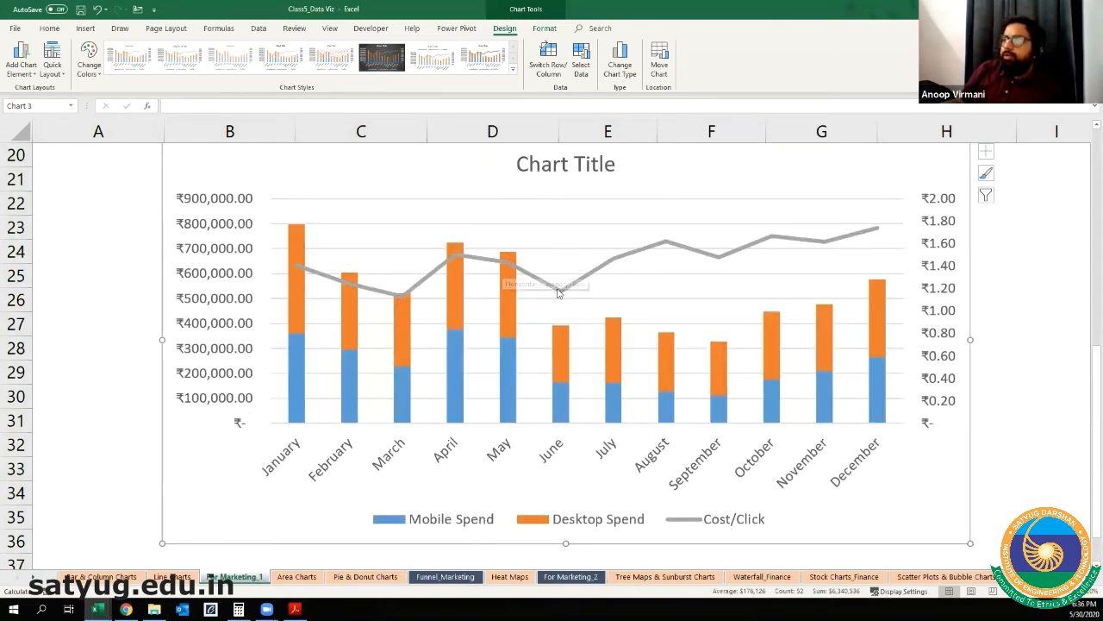
Step: Examine the chart's secondary Cost/Click axis, its primary spend axis, and the Mobile Spend and Desktop Spend column series
click(943, 216)
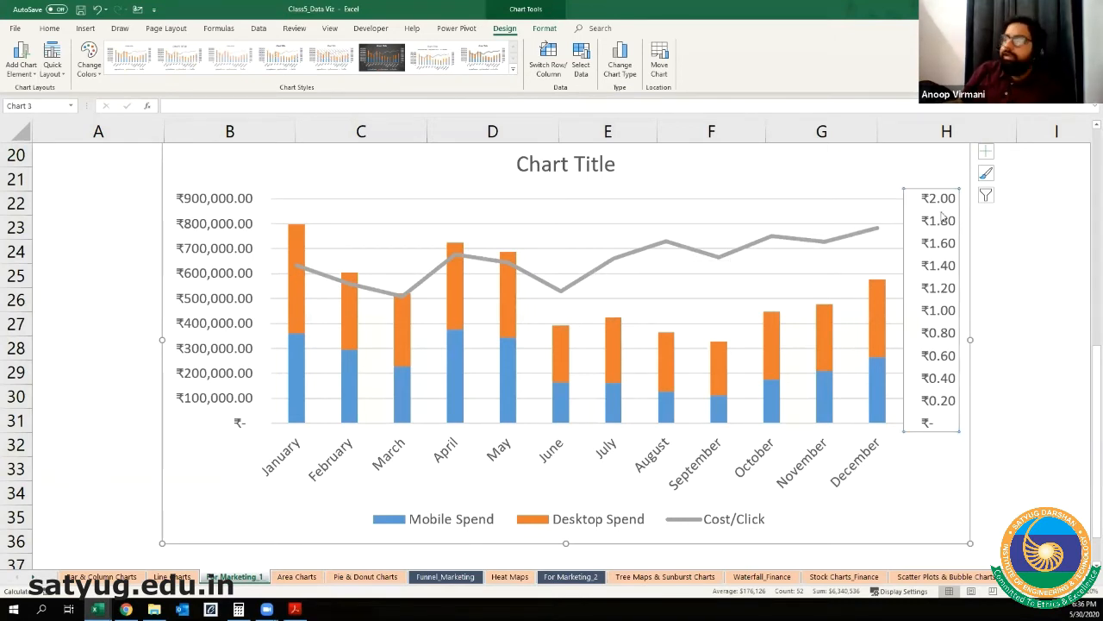
key(ctrl)
key(ctrl)
key(ctrl)
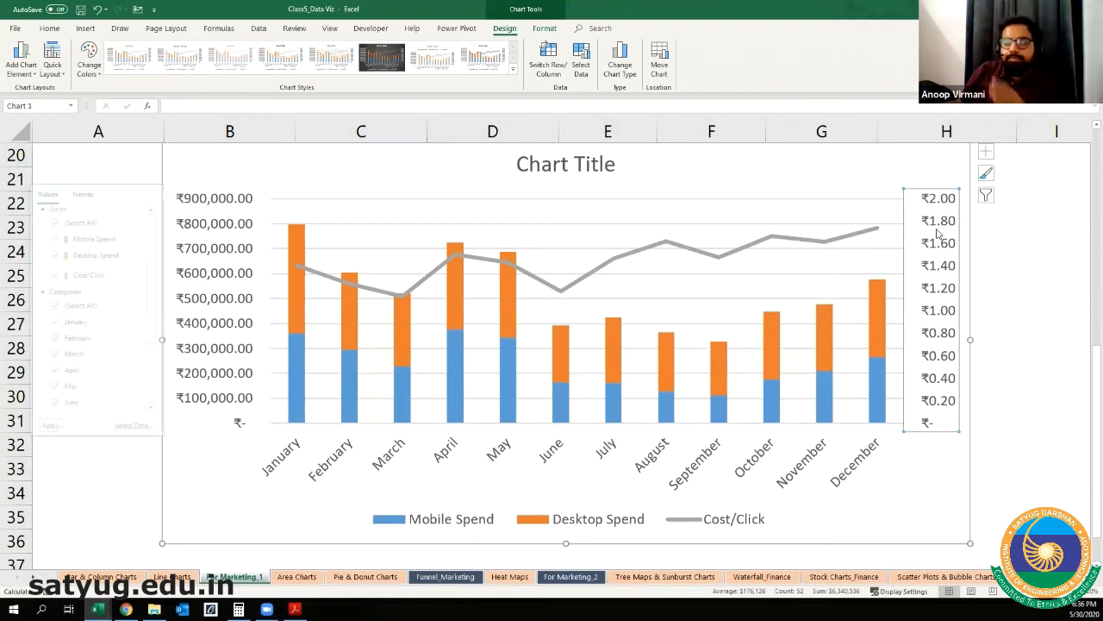
key(ctrl)
click(773, 274)
click(199, 209)
click(203, 248)
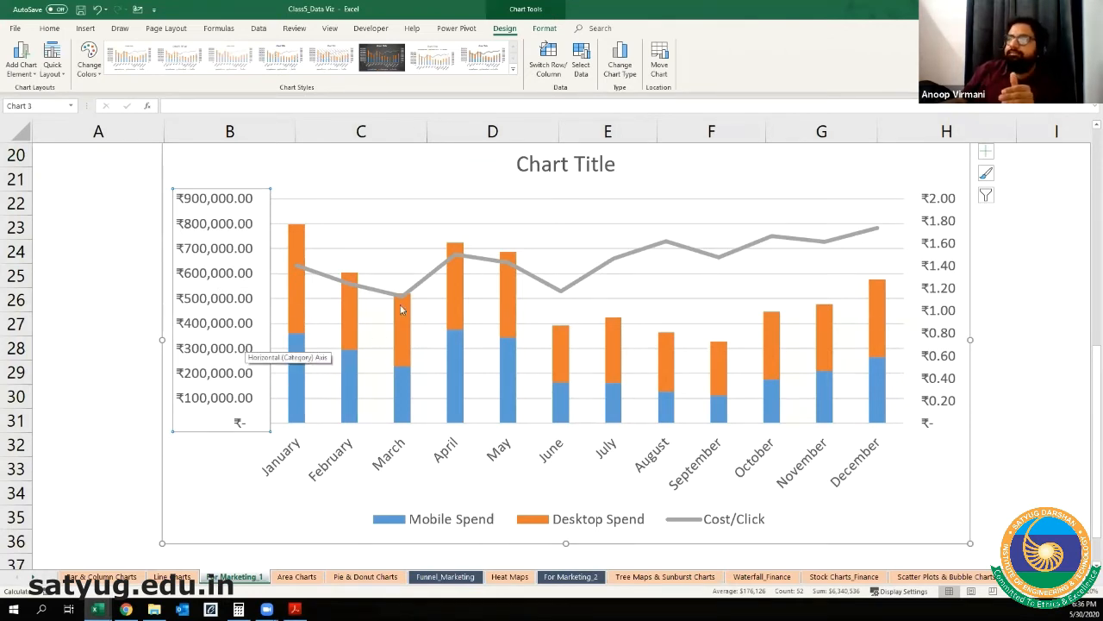
click(298, 390)
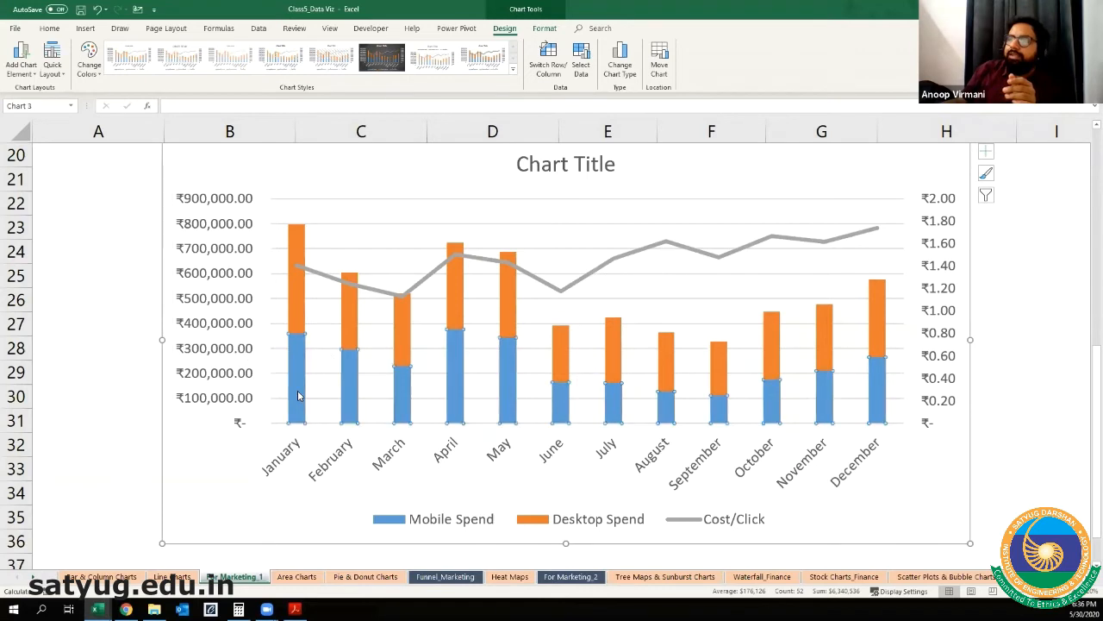
click(290, 300)
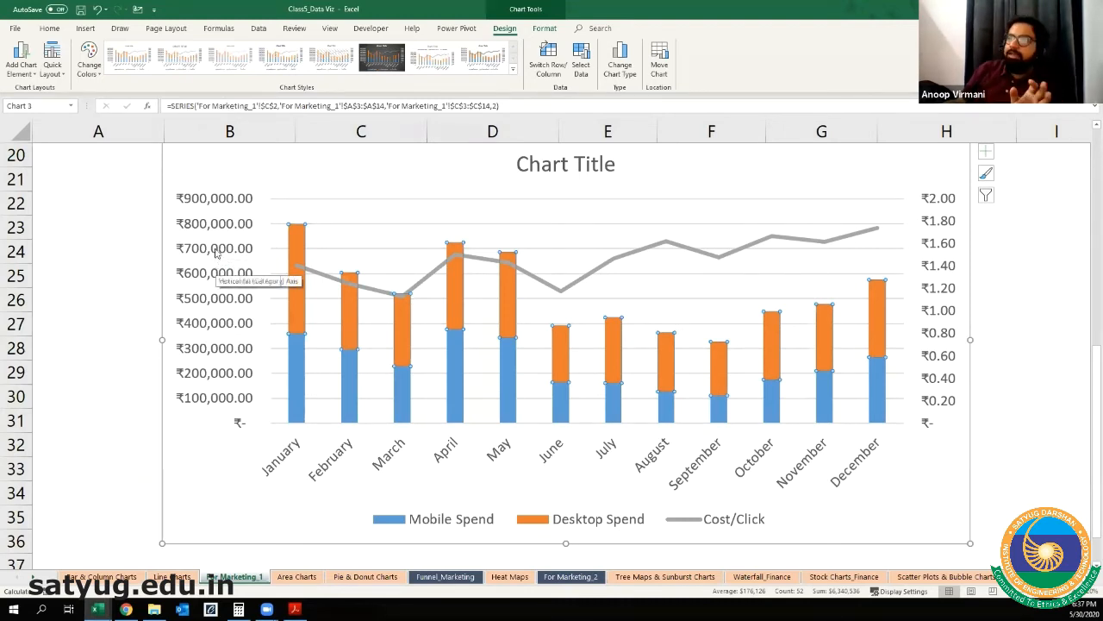
click(217, 252)
key(ctrl)
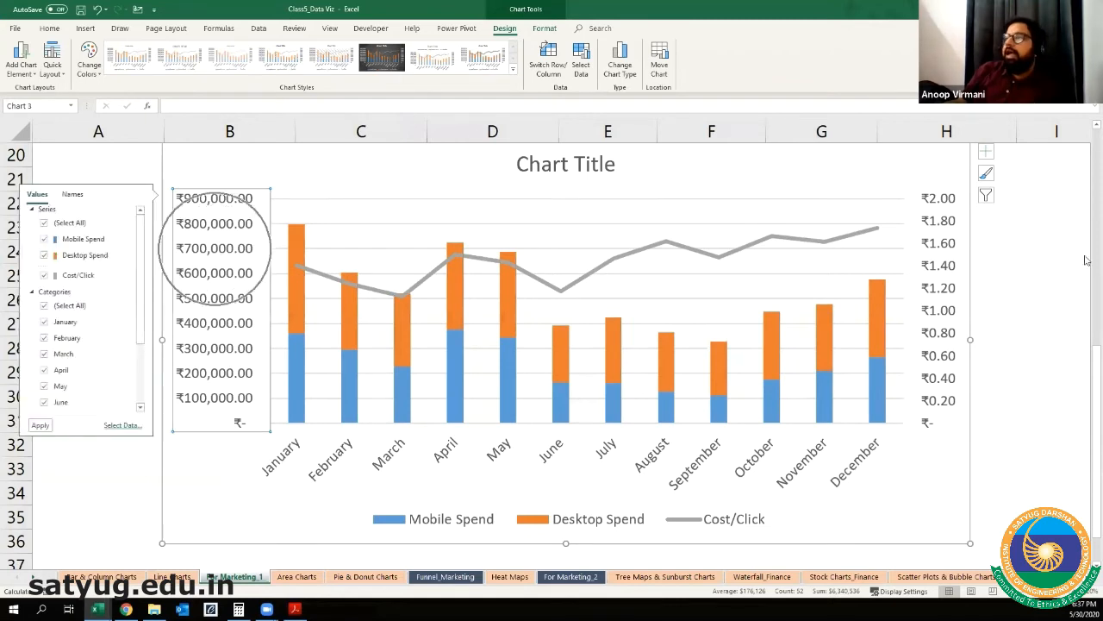
key(ctrl)
key(ctrl)
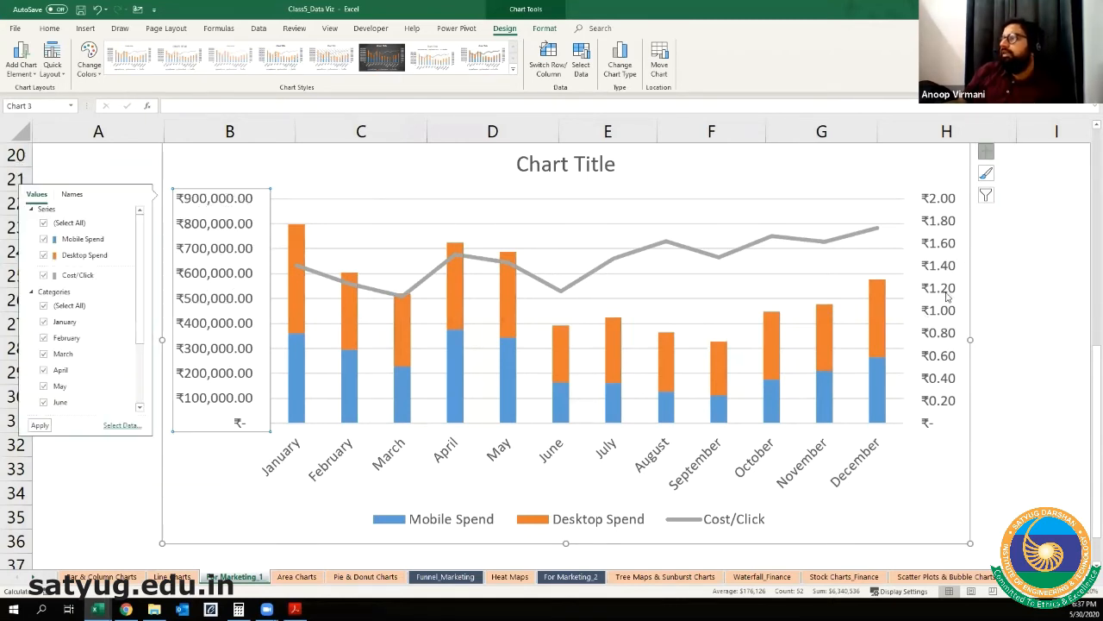
click(946, 296)
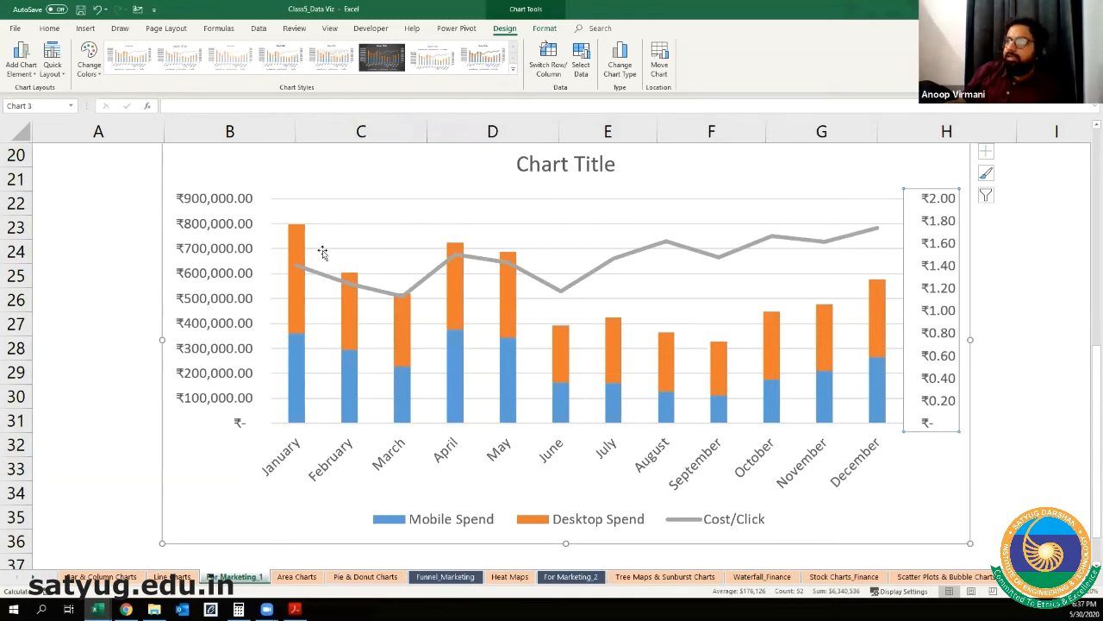
Step: Change the chart title to "Marketing Spends in 2019"
click(515, 167)
drag(550, 181, 615, 175)
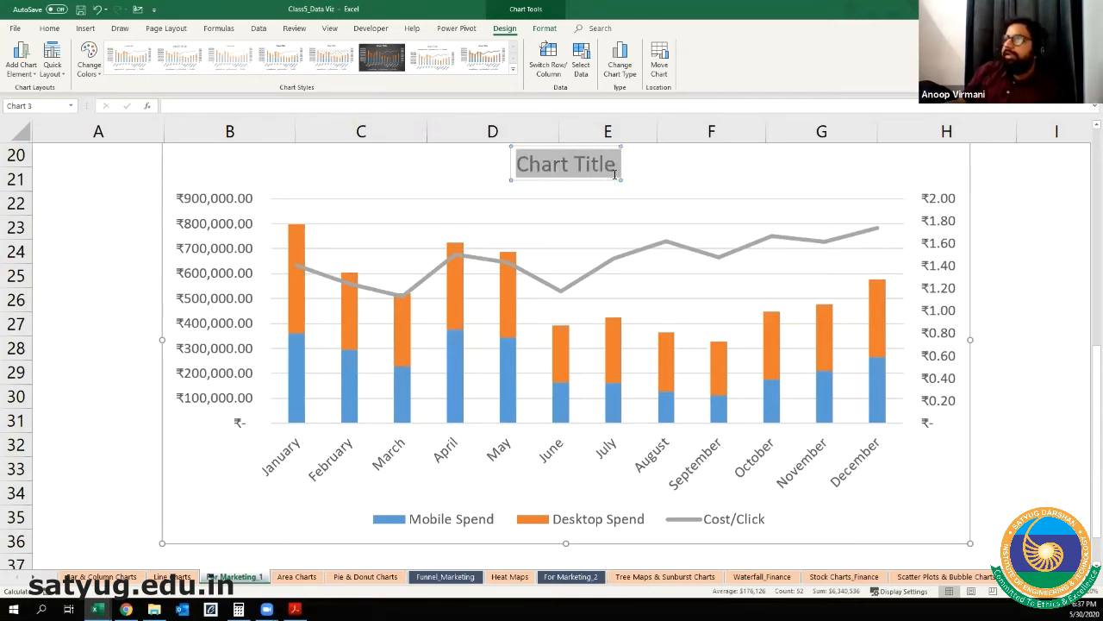
text(Ma)
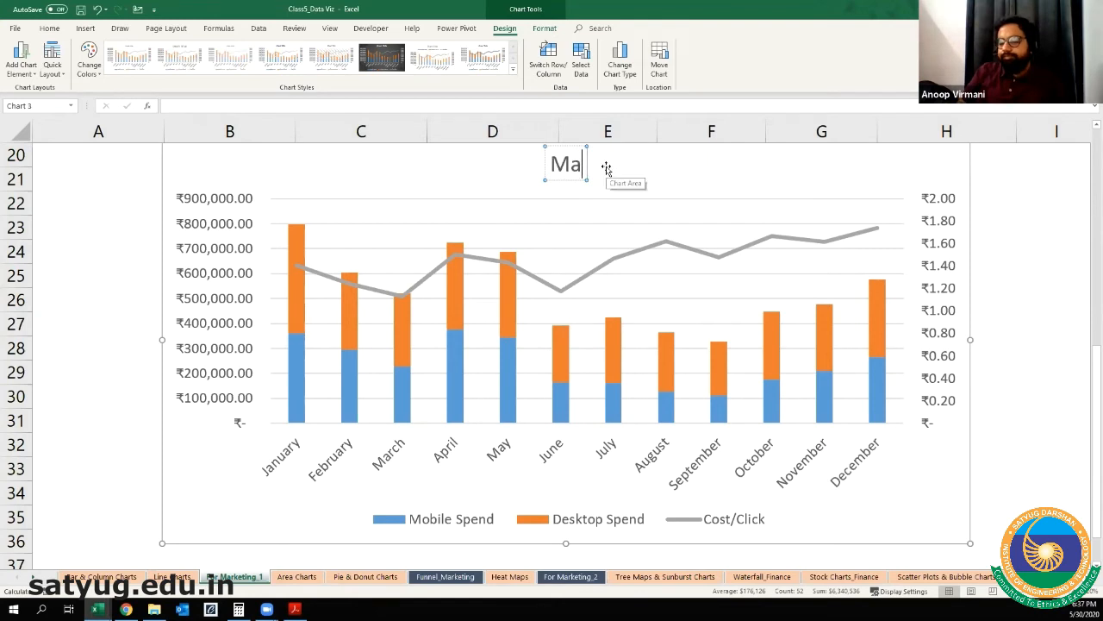
text(rketing S)
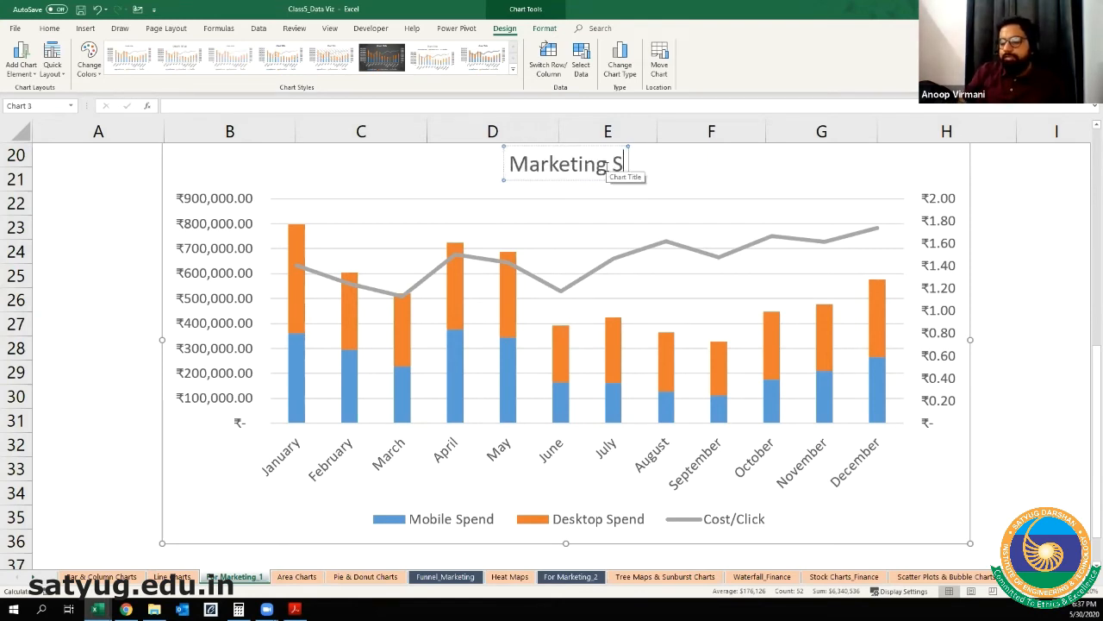
text(pends in )
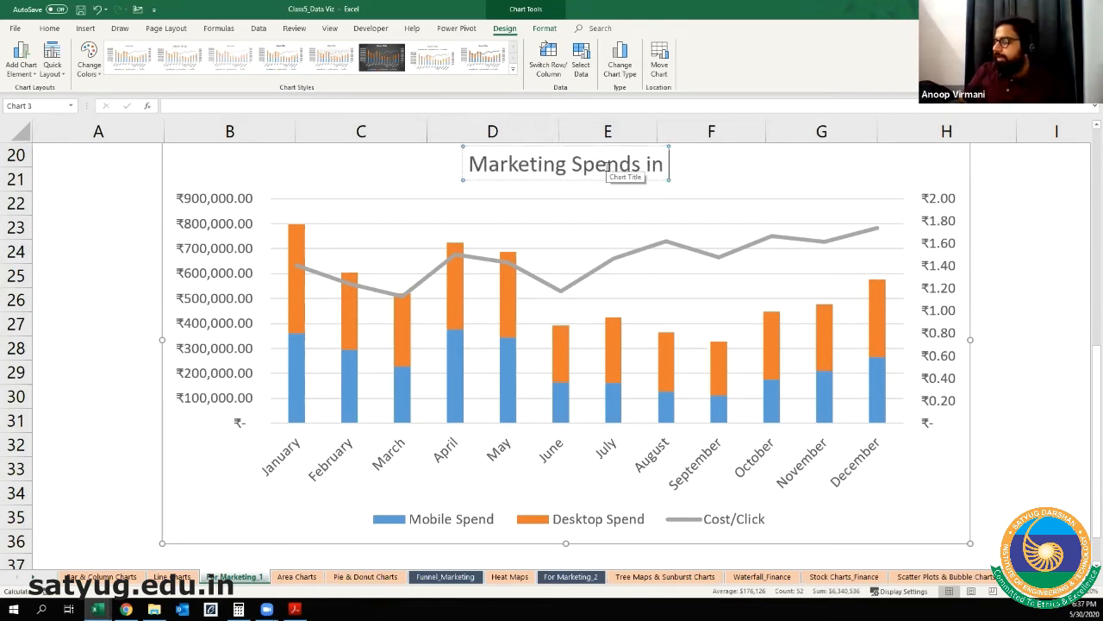
text(2019)
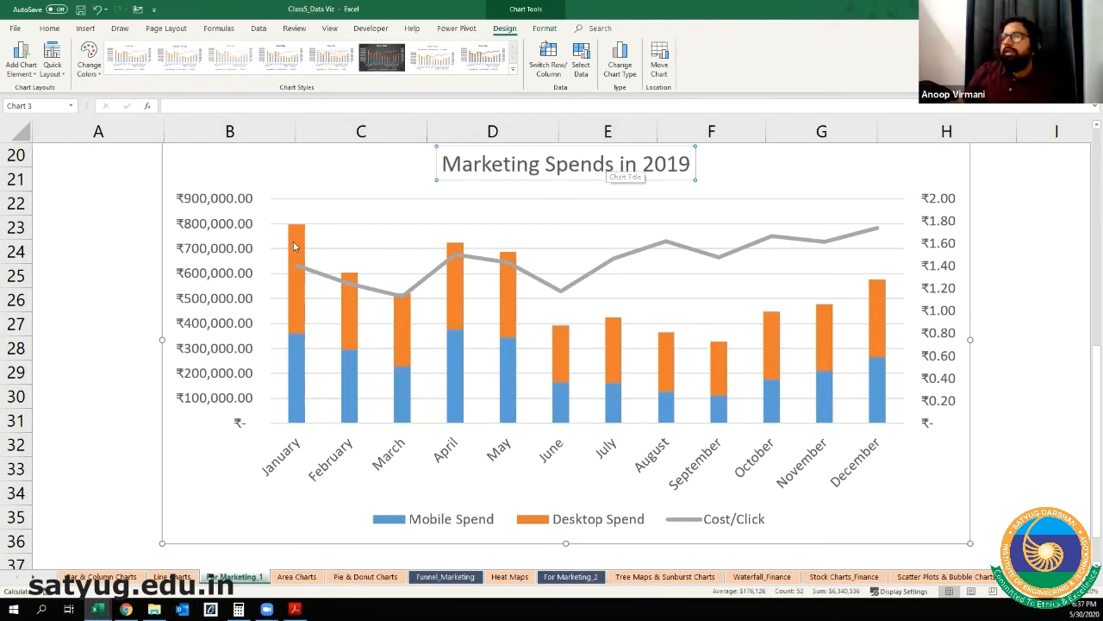
Step: Format the combo chart's primary spend axis numbers with 0 decimal places
click(233, 215)
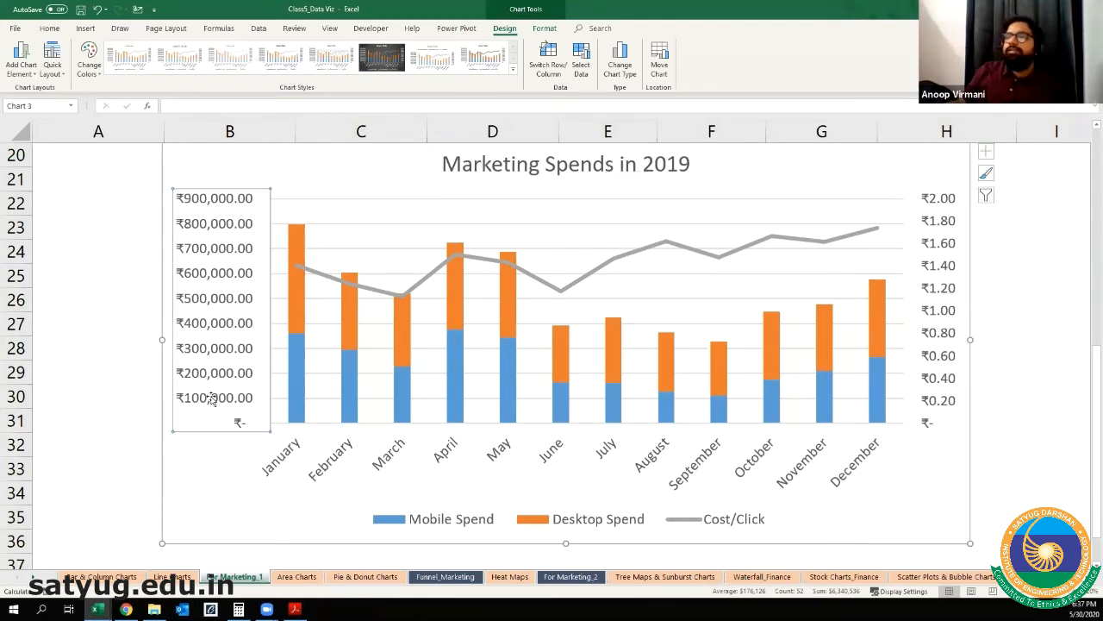
right_click(212, 232)
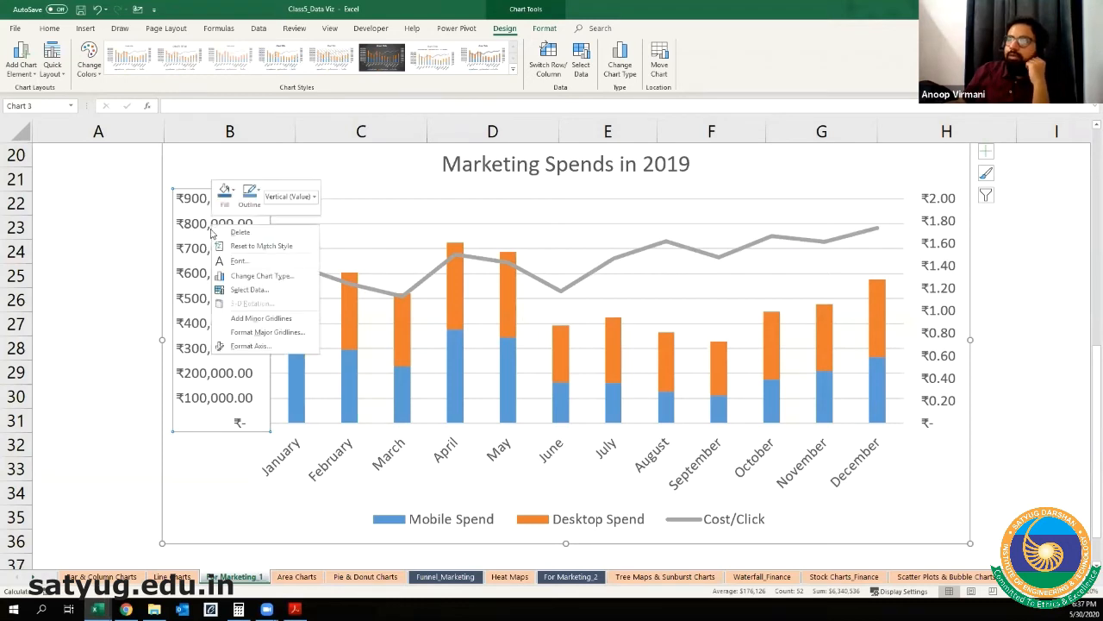
click(245, 347)
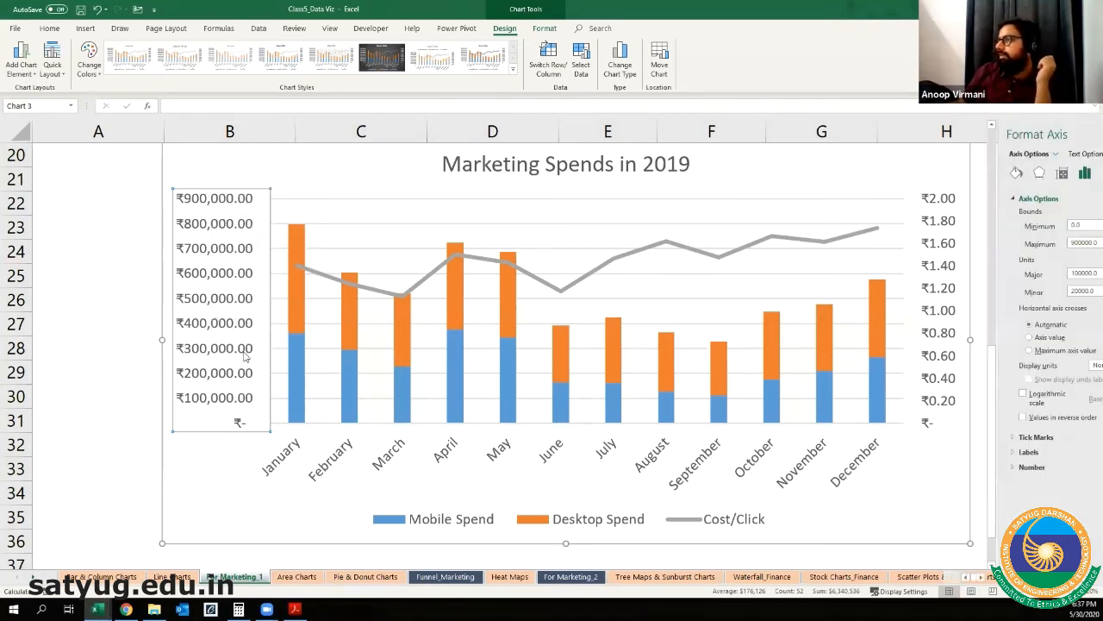
click(972, 467)
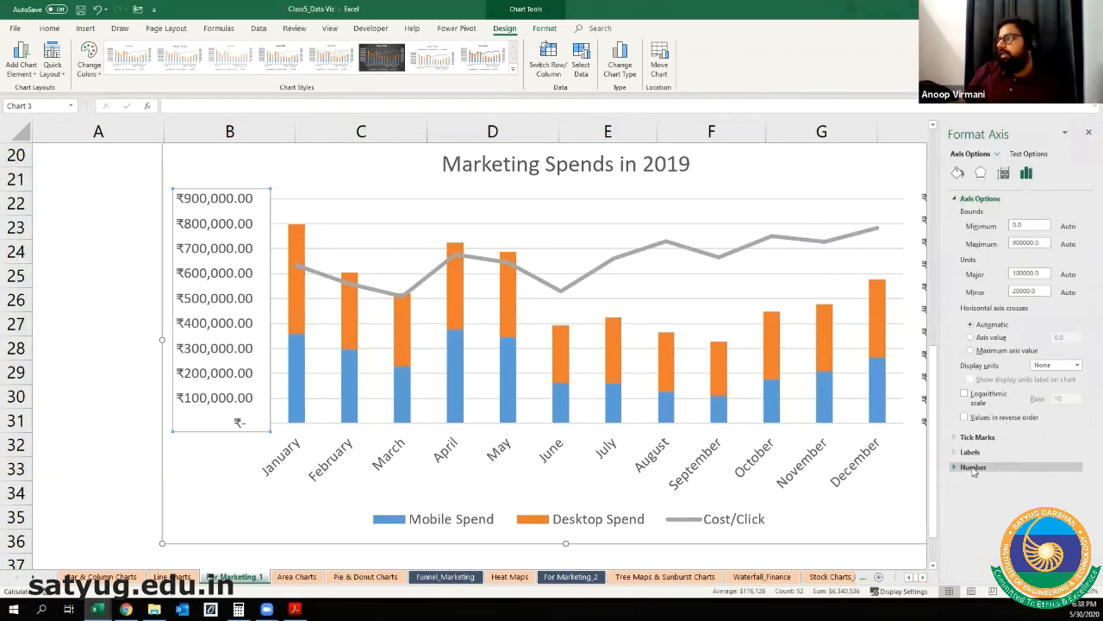
click(955, 468)
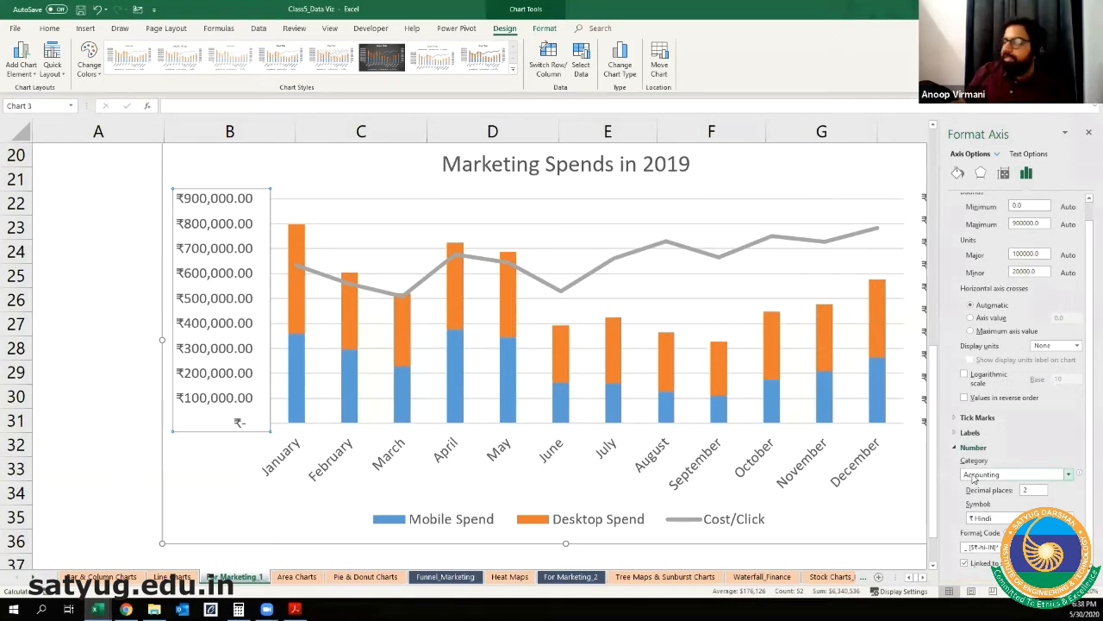
click(1033, 490)
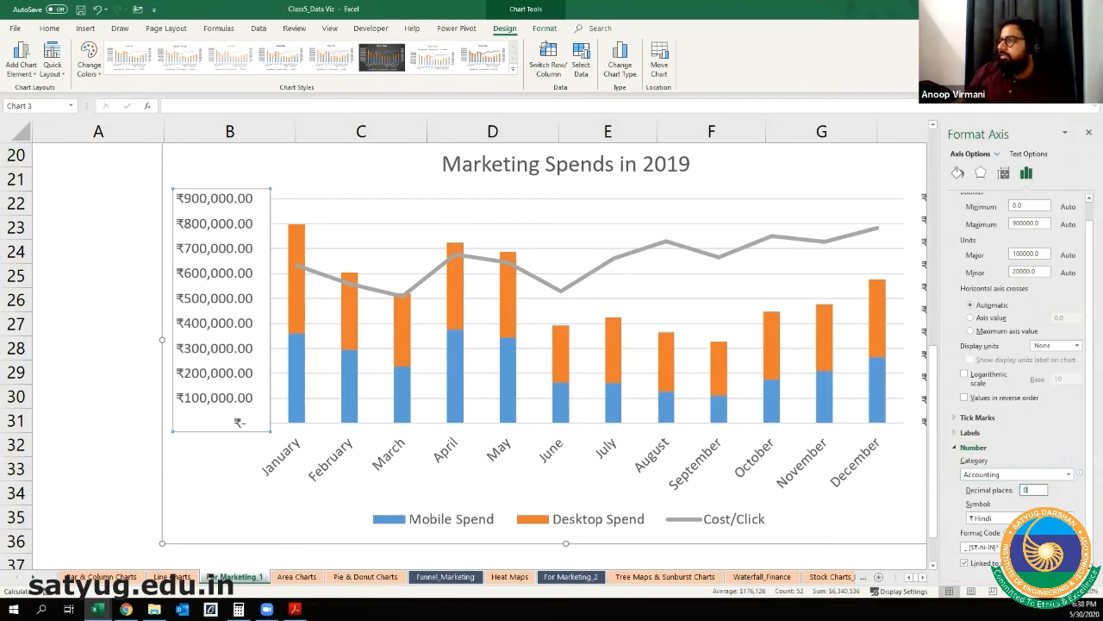
key(Return)
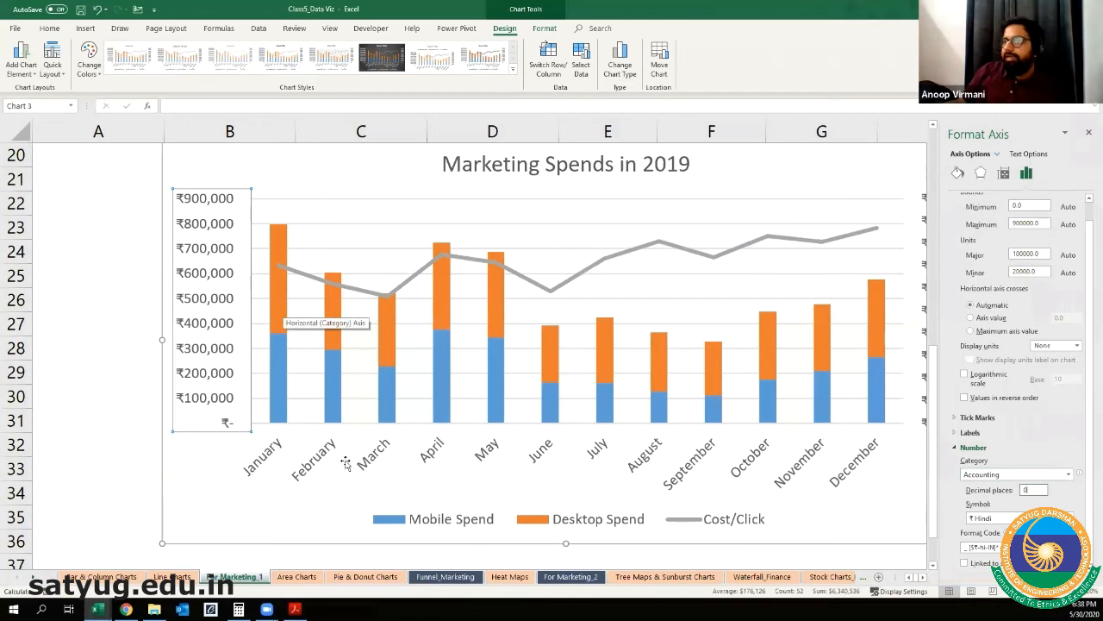
Step: Examine the axis options of the secondary Cost/Click axis and the primary spend axis, and close the axis formatting settings
click(954, 447)
scroll(821, 354, right, 1)
click(821, 353)
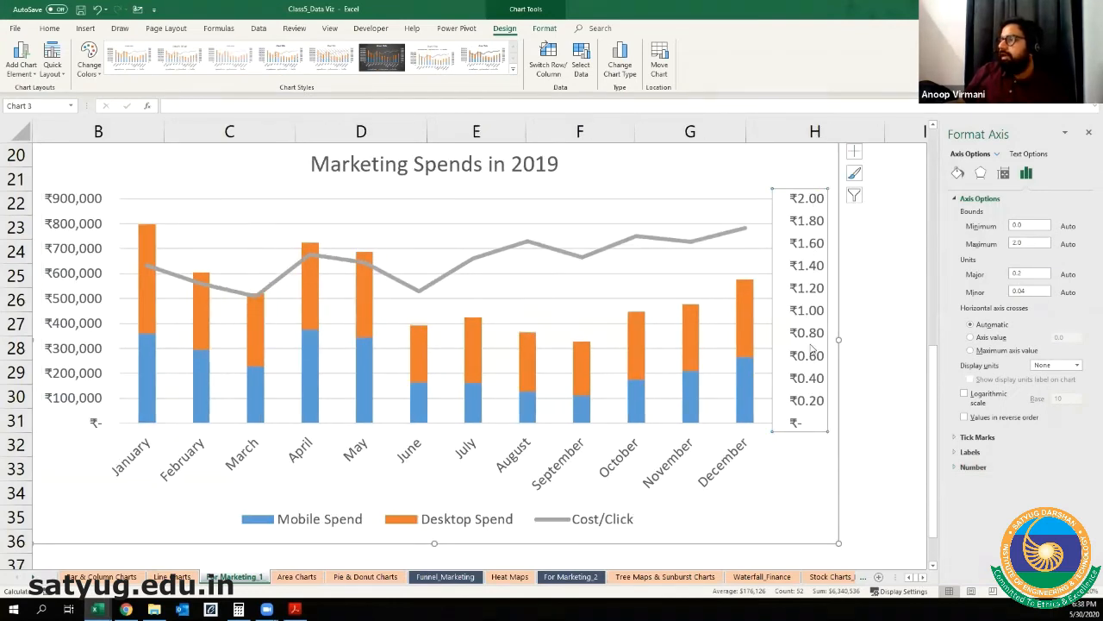
click(908, 577)
click(908, 577)
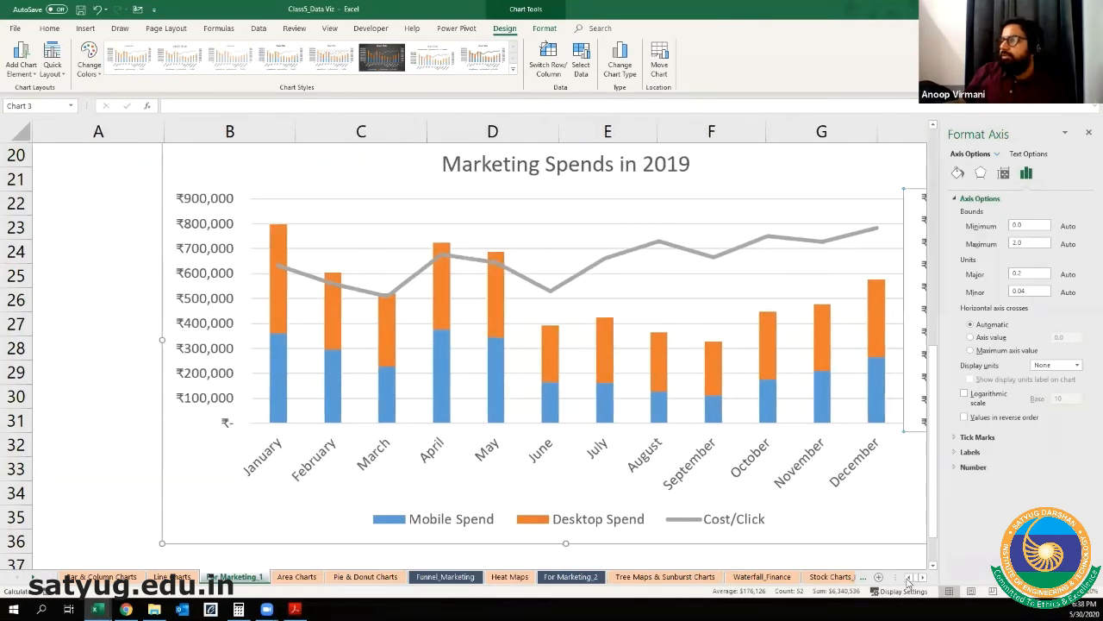
click(220, 210)
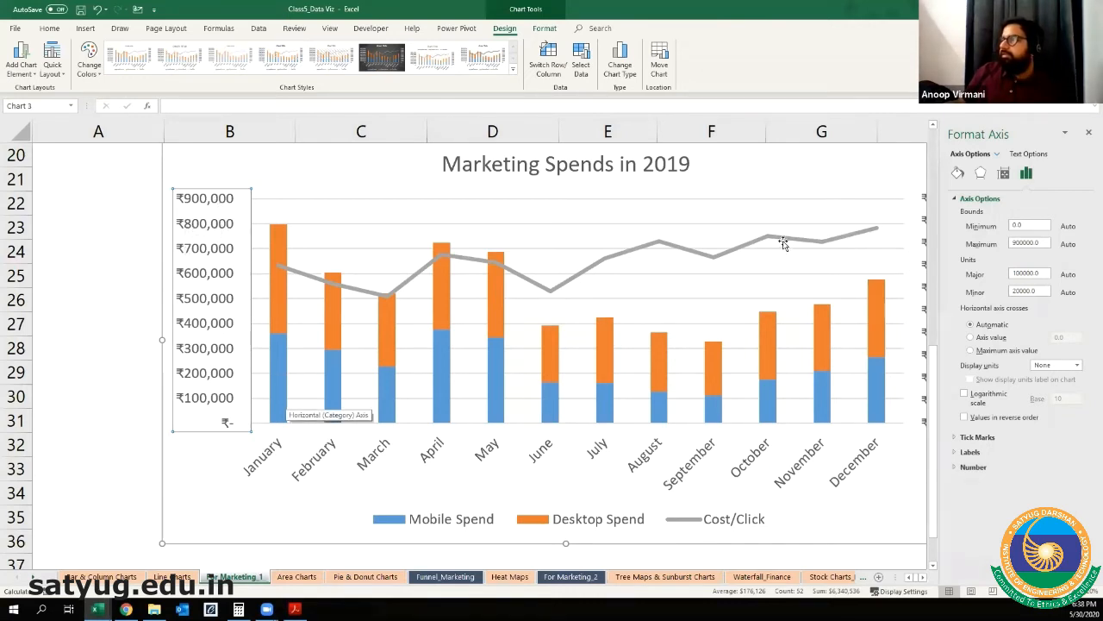
click(1088, 132)
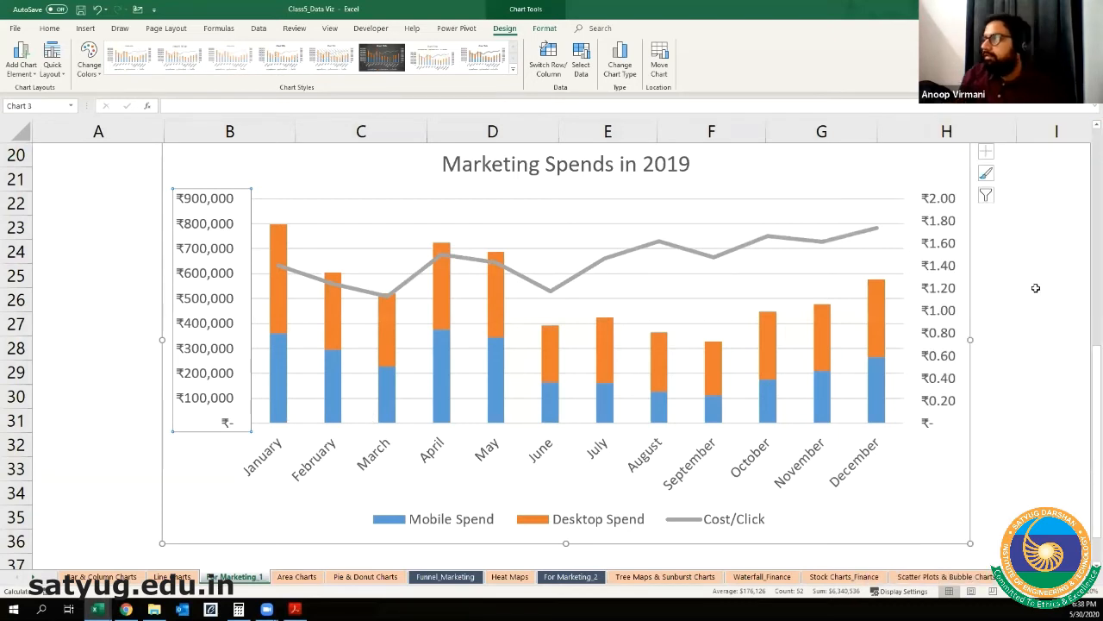
click(1036, 289)
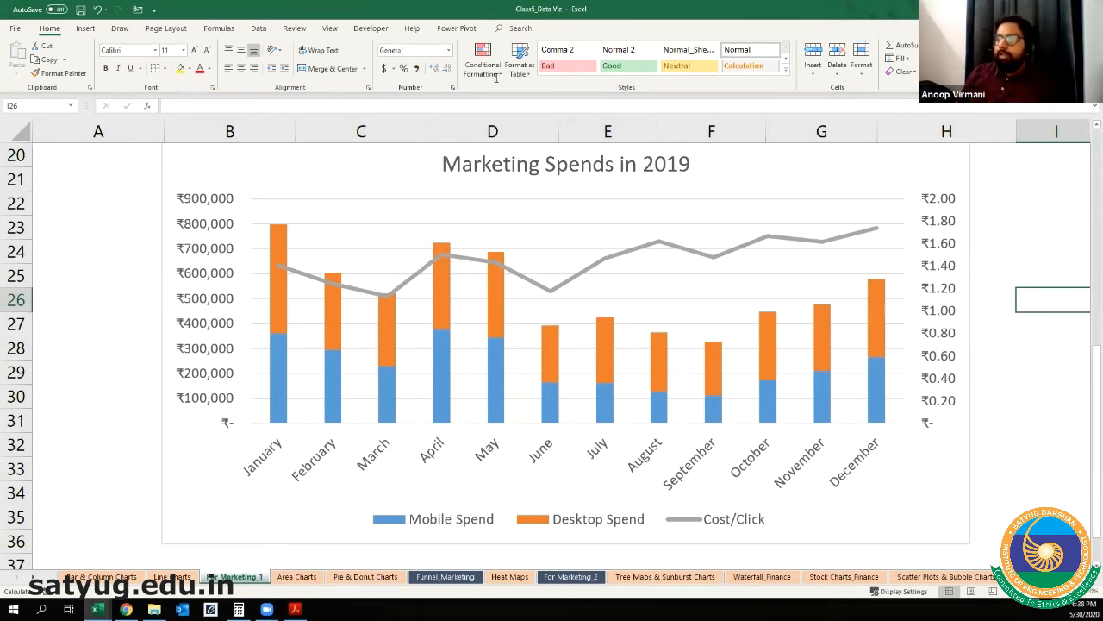
Step: Delete both existing Ticket Sales by Genre by Month charts from the Area Charts sheet
click(297, 577)
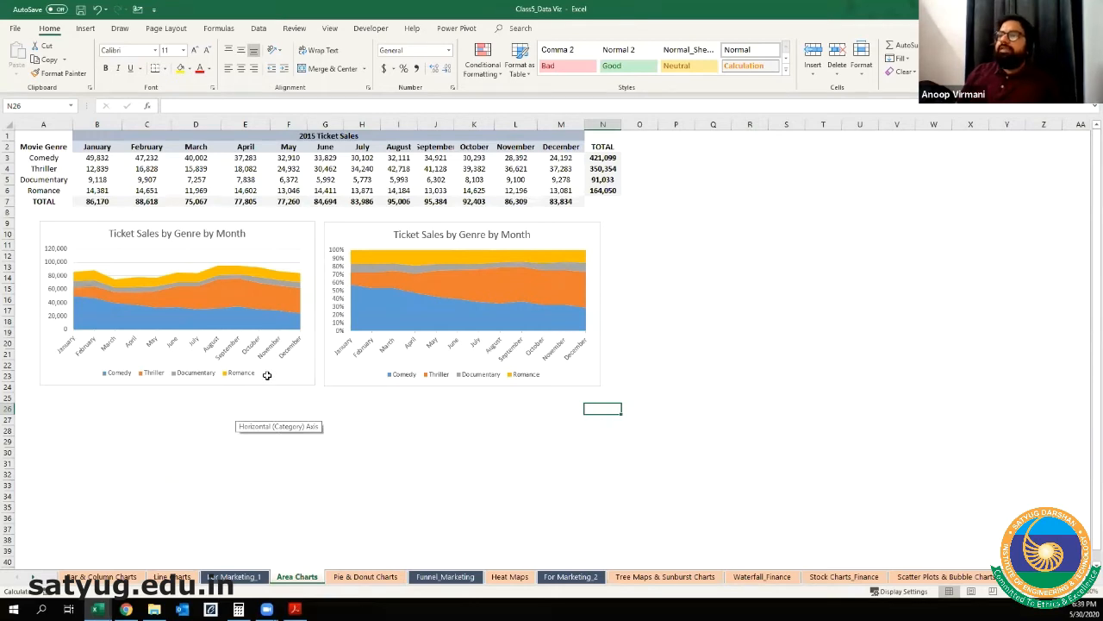
scroll(279, 413, up, 2)
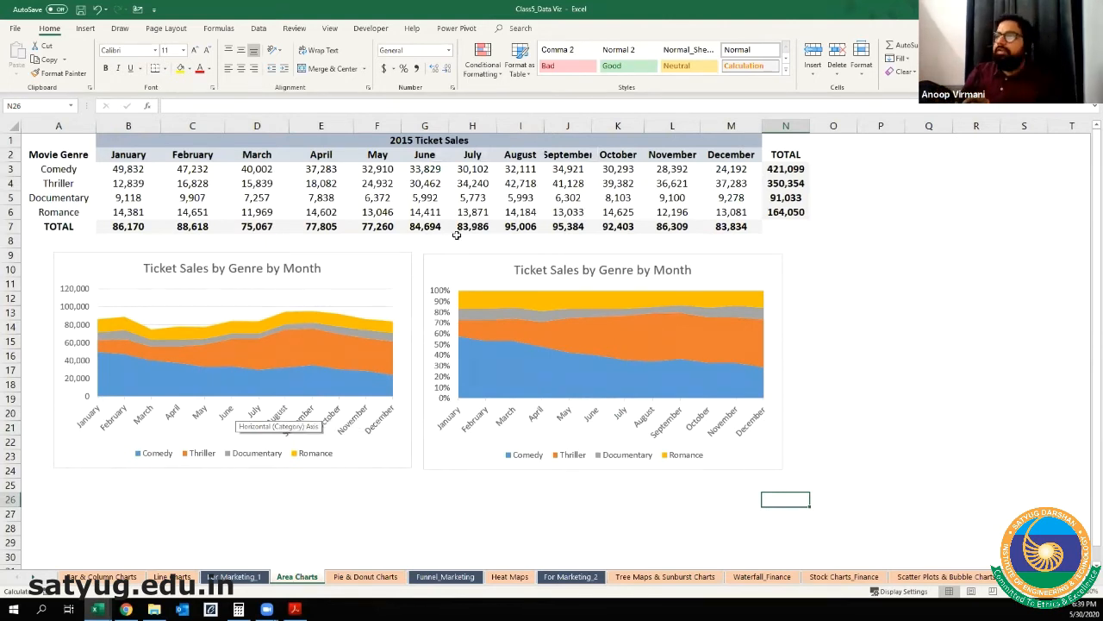
click(400, 274)
key(Delete)
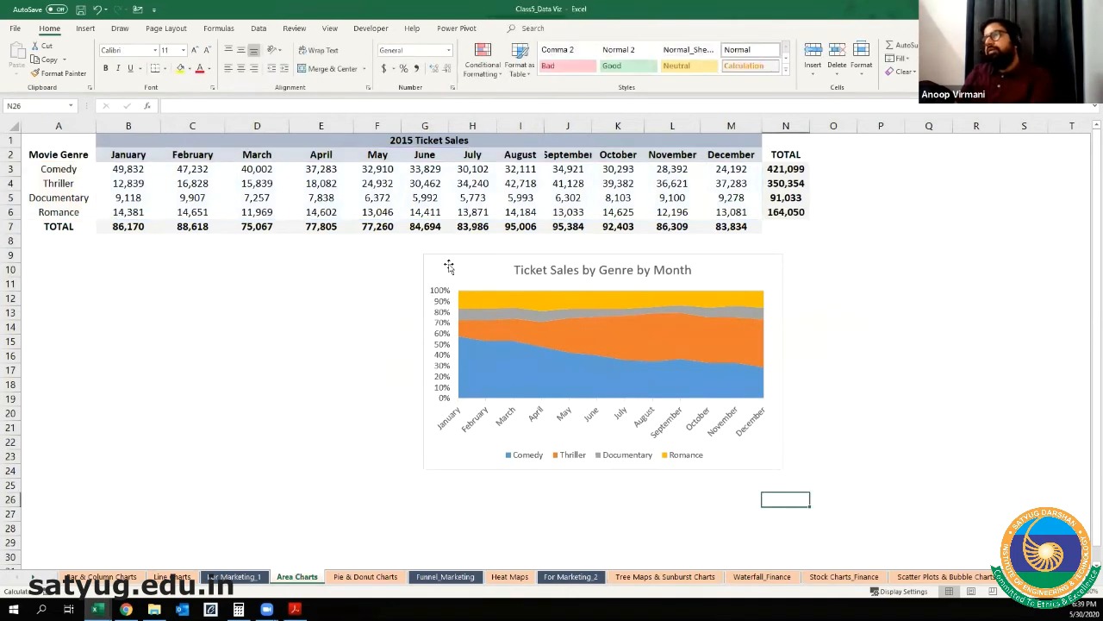
click(448, 268)
key(Delete)
click(337, 360)
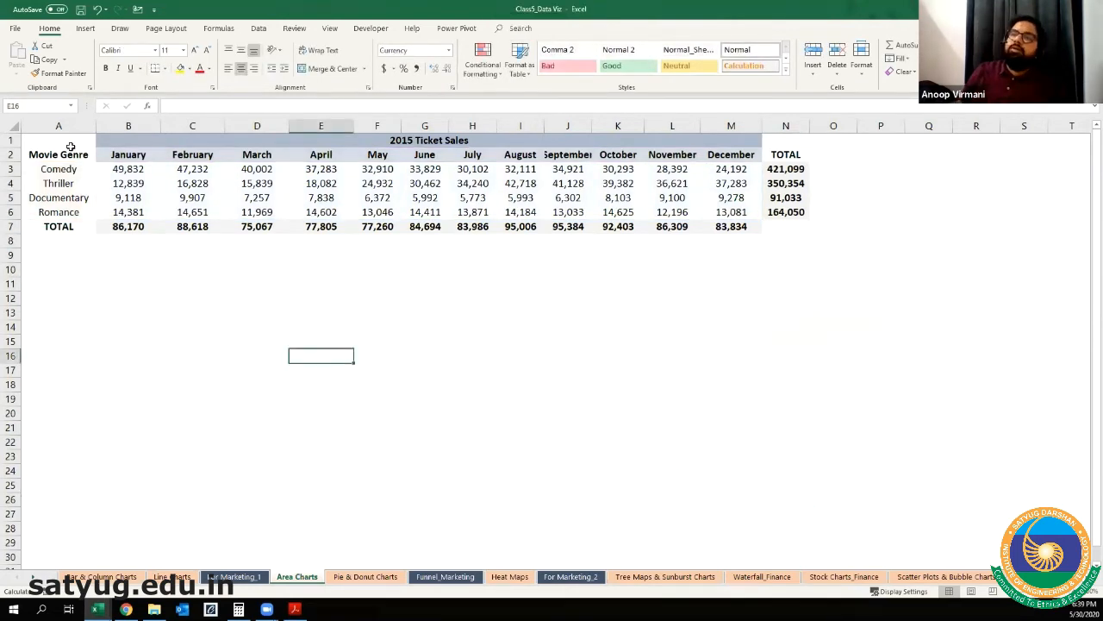
Step: Insert a Stacked Column chart of the monthly genre sales in A2:M6 and enlarge it to span columns A through M
drag(71, 154, 723, 207)
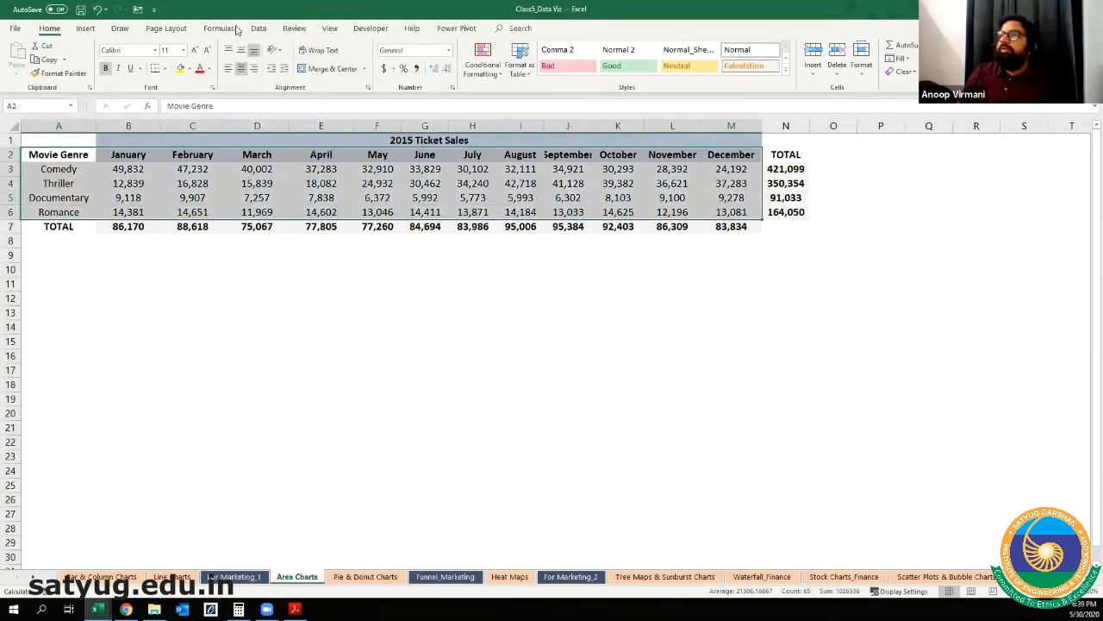
click(86, 28)
click(495, 49)
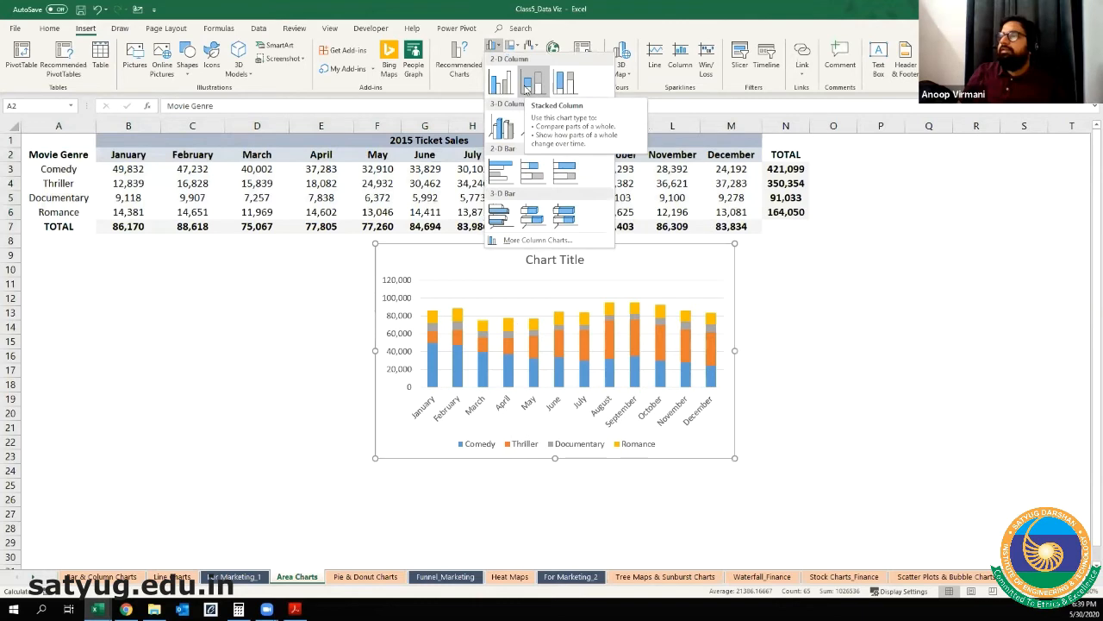
click(525, 87)
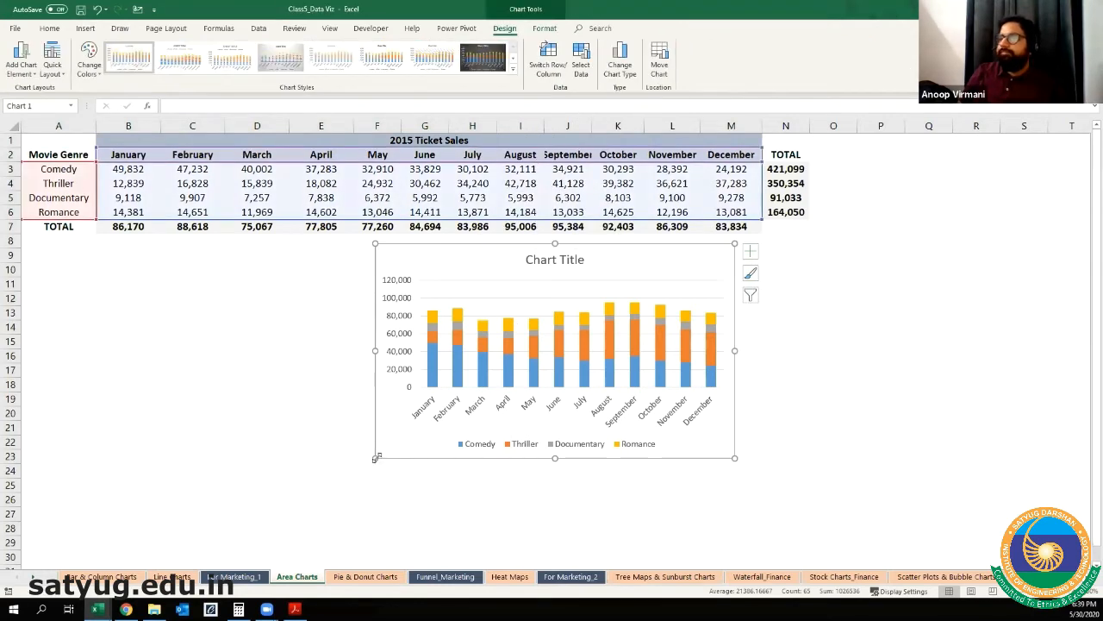
double_click(429, 442)
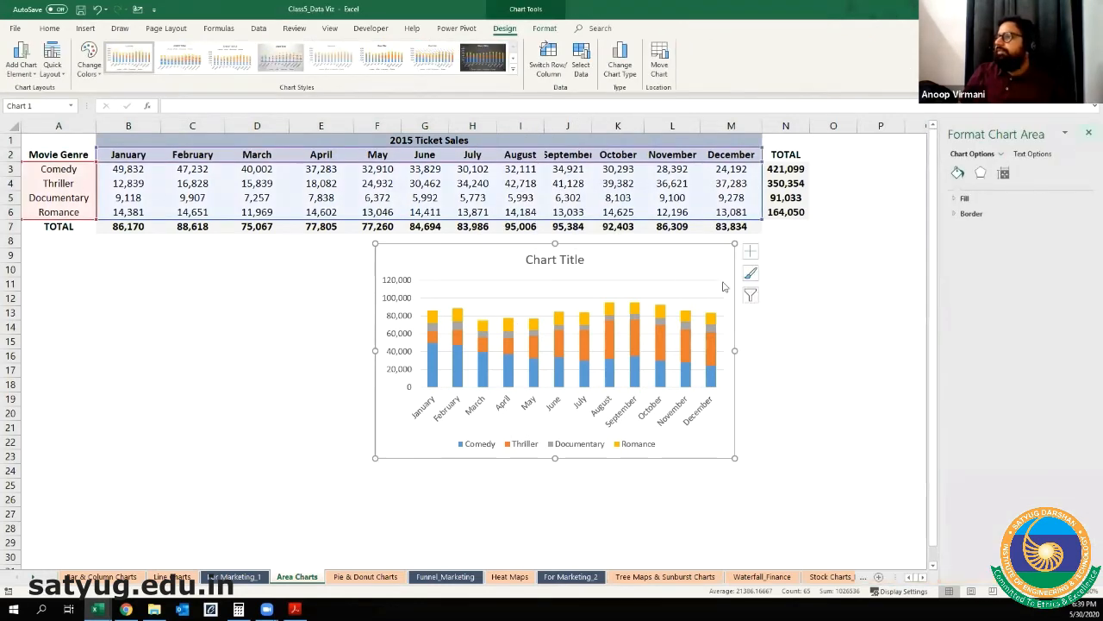
click(1089, 132)
drag(372, 459, 64, 545)
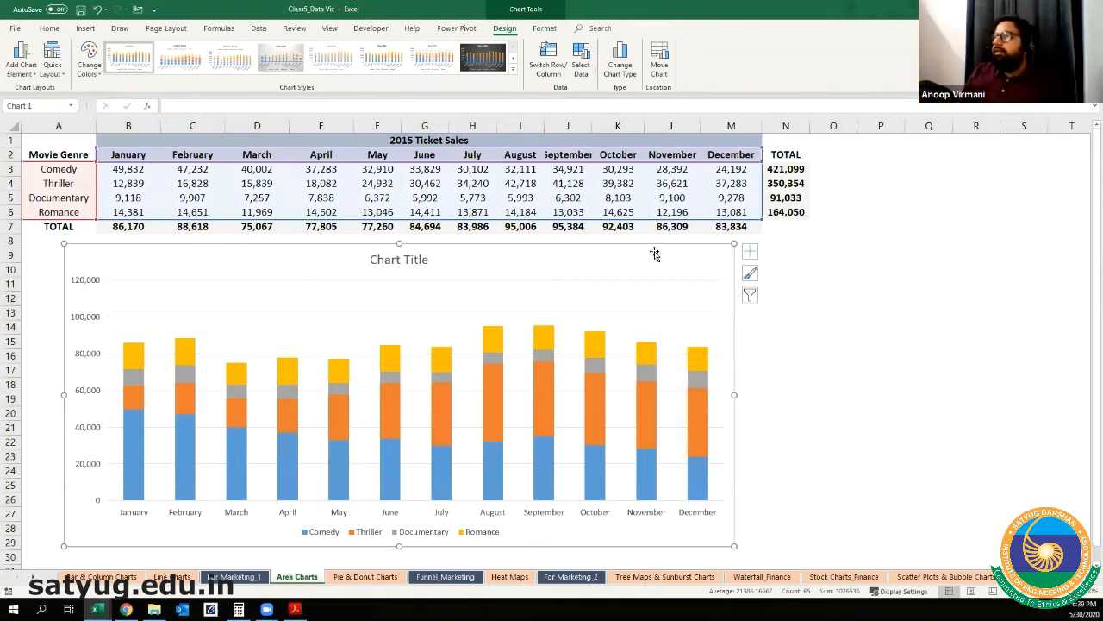
Step: Change the ticket sales chart type to Stacked Area, with the months along the horizontal axis
click(617, 62)
drag(582, 135, 884, 51)
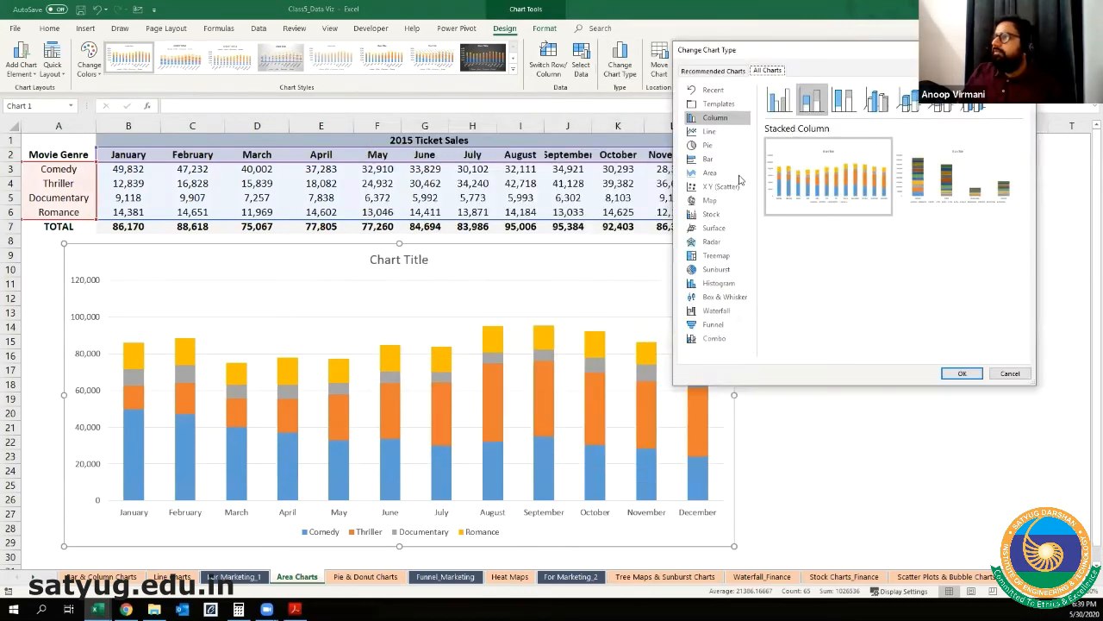
click(723, 133)
click(724, 119)
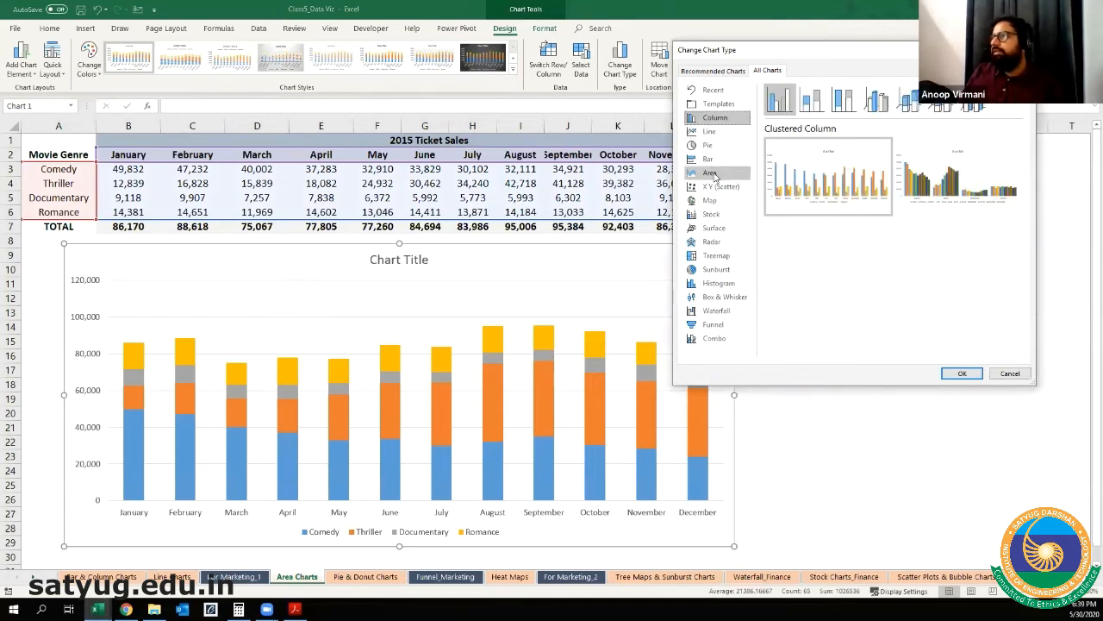
click(713, 175)
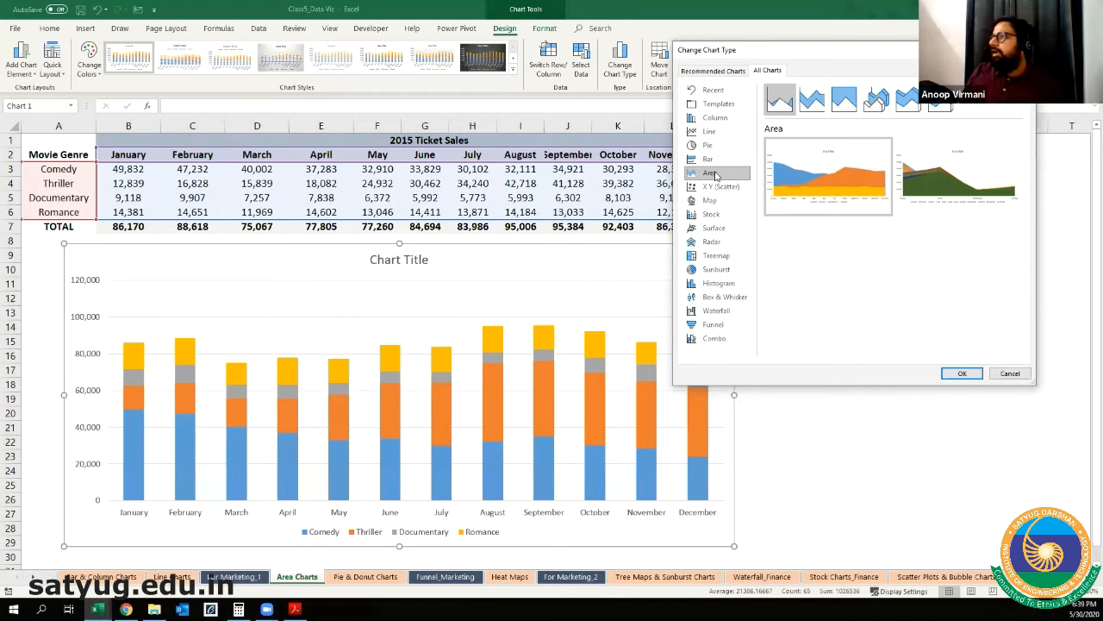
click(817, 98)
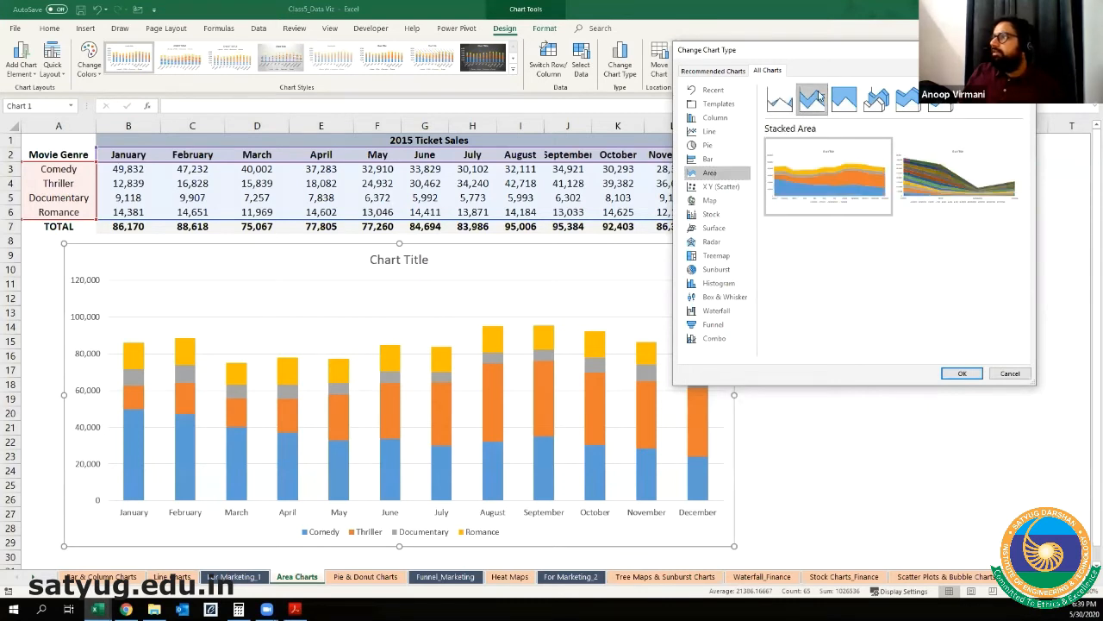
mouse_move(823, 173)
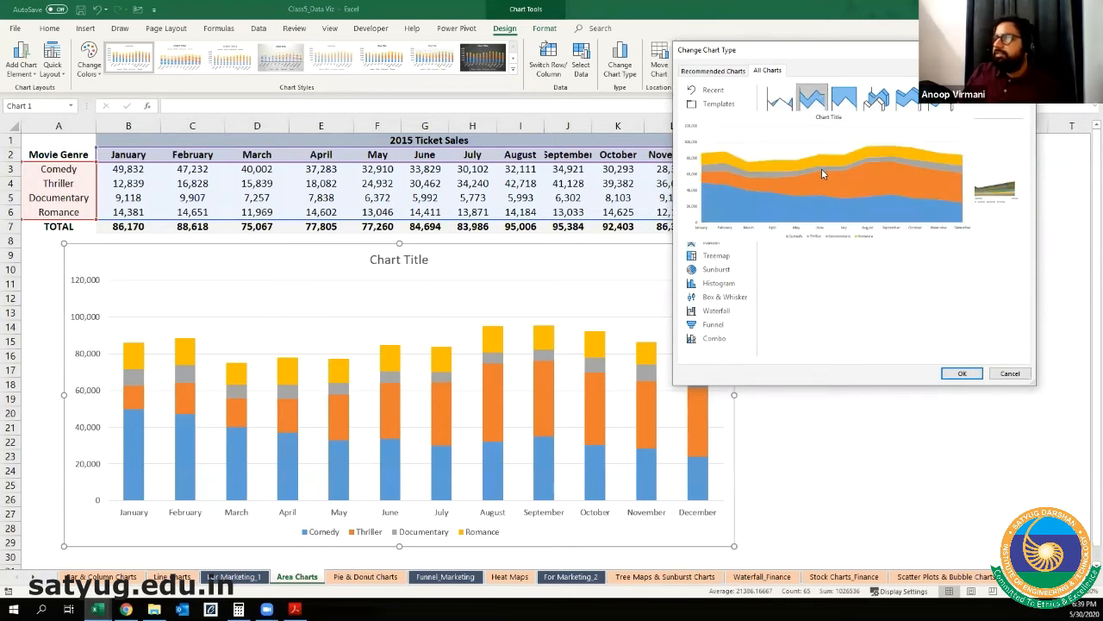
click(962, 374)
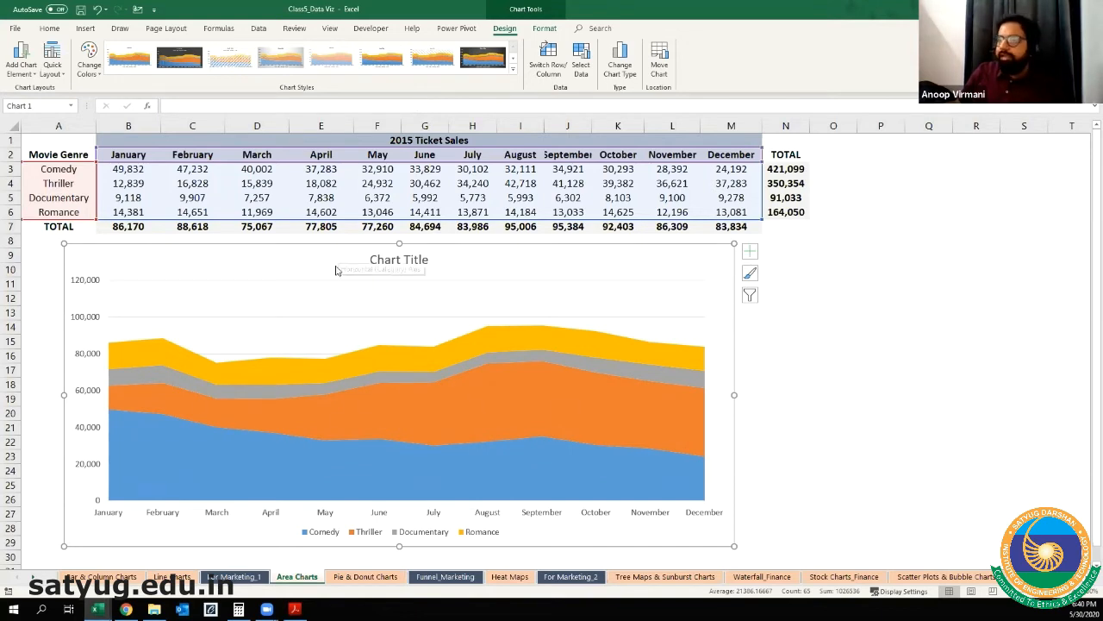
Step: Delete the half-donut chart and its category label text box from the Pie & Donut Charts sheet
click(365, 576)
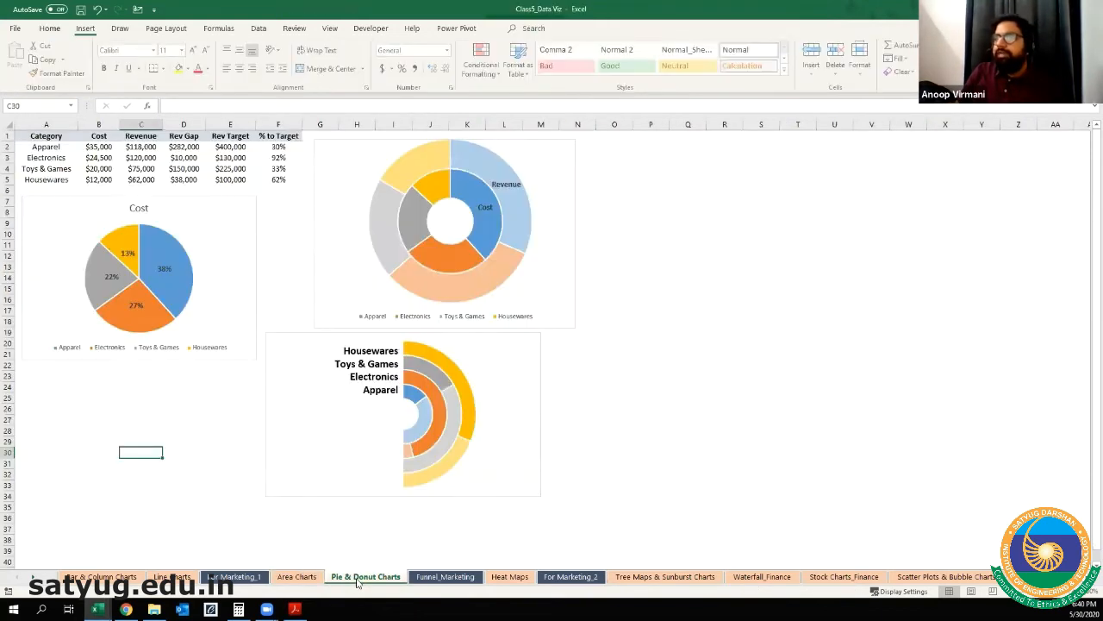
click(280, 360)
key(Delete)
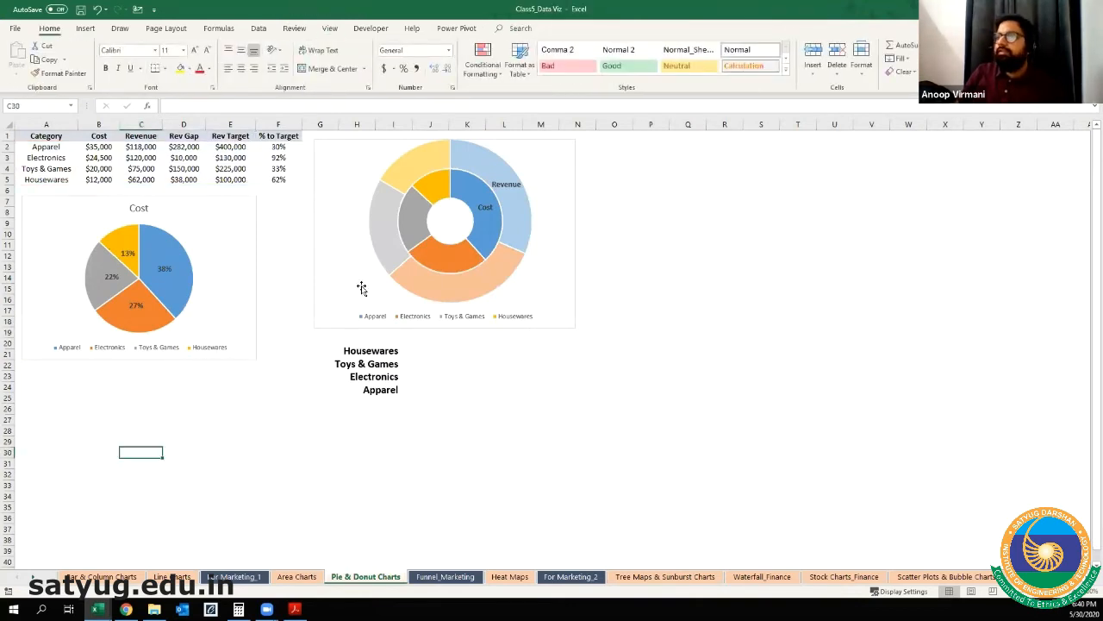
click(342, 338)
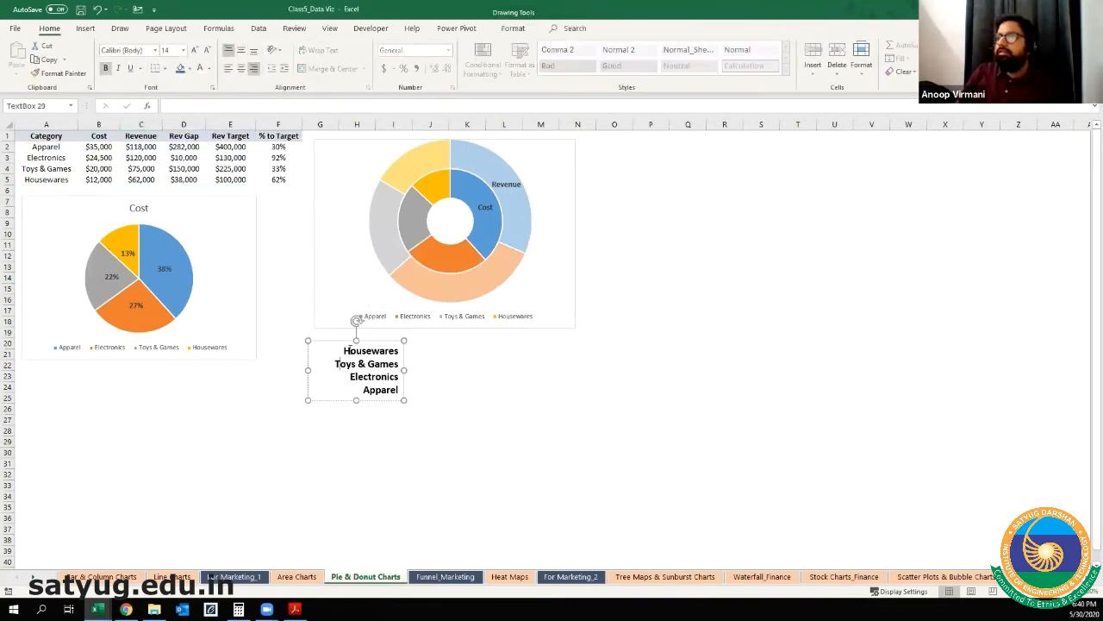
key(Delete)
Step: Delete the Cost and Revenue donut chart and the Cost pie chart, and select cell A7 below the category table
click(331, 325)
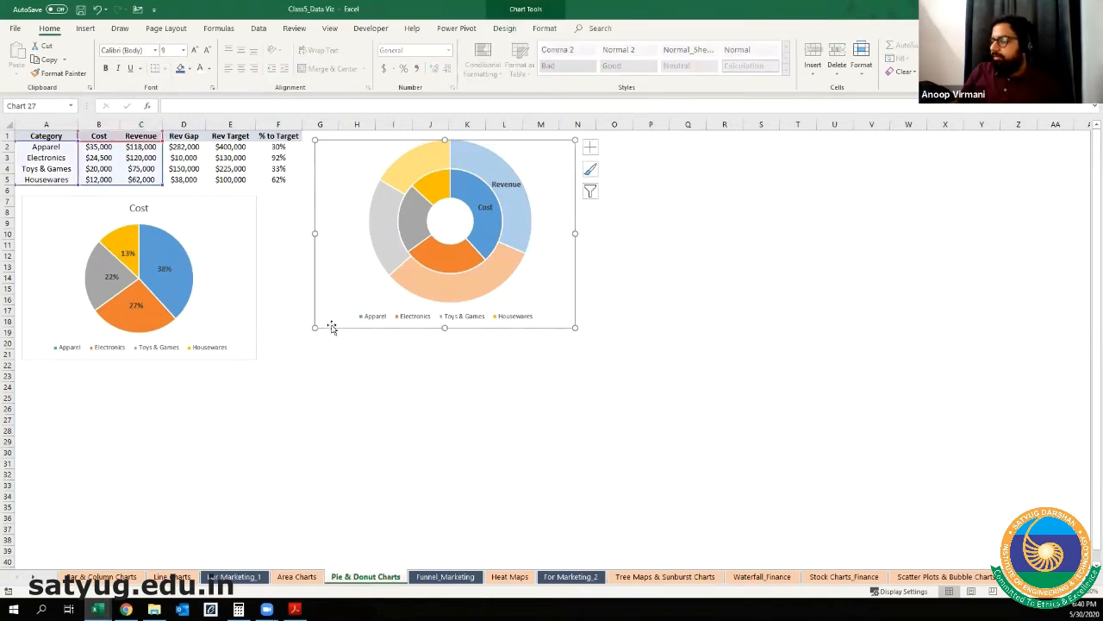
key(Delete)
click(254, 284)
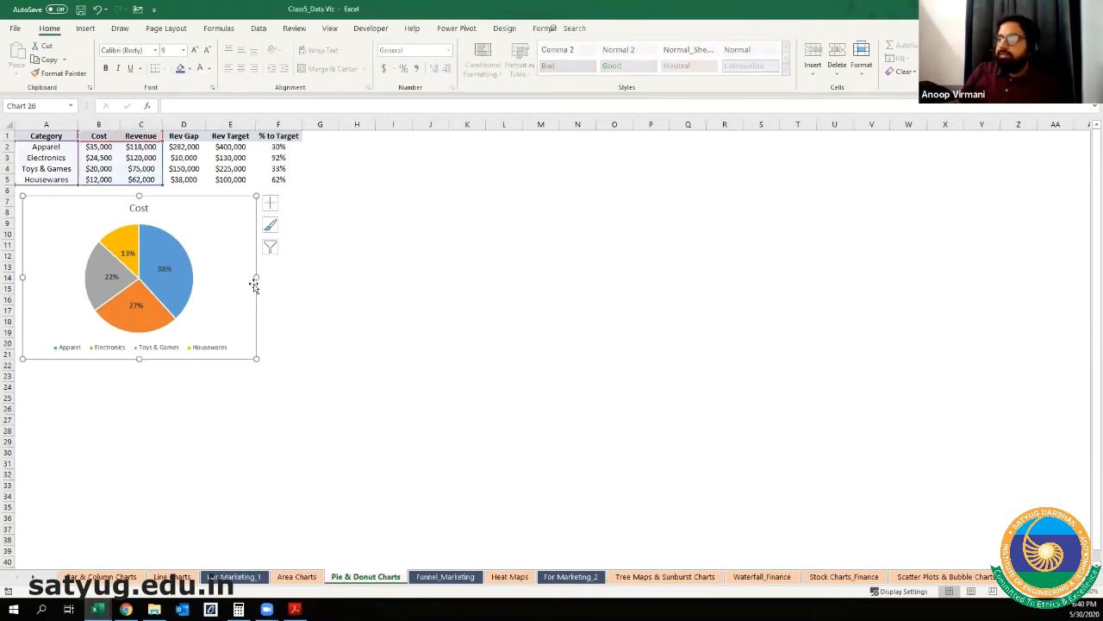
key(Delete)
scroll(253, 282, up, 5)
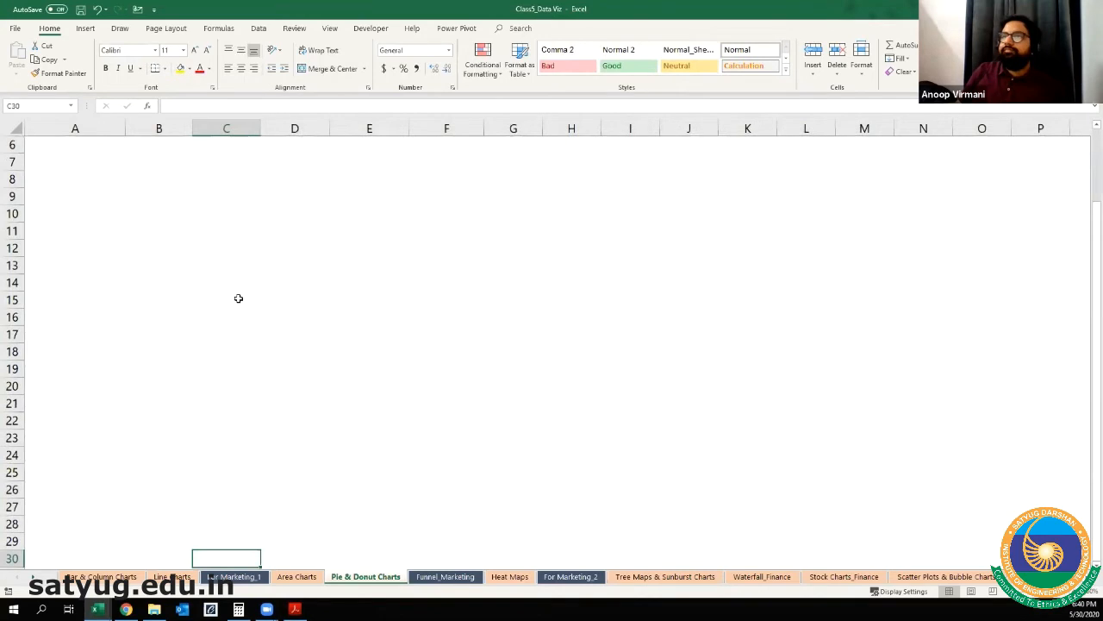
scroll(191, 333, up, 3)
scroll(183, 406, up, 2)
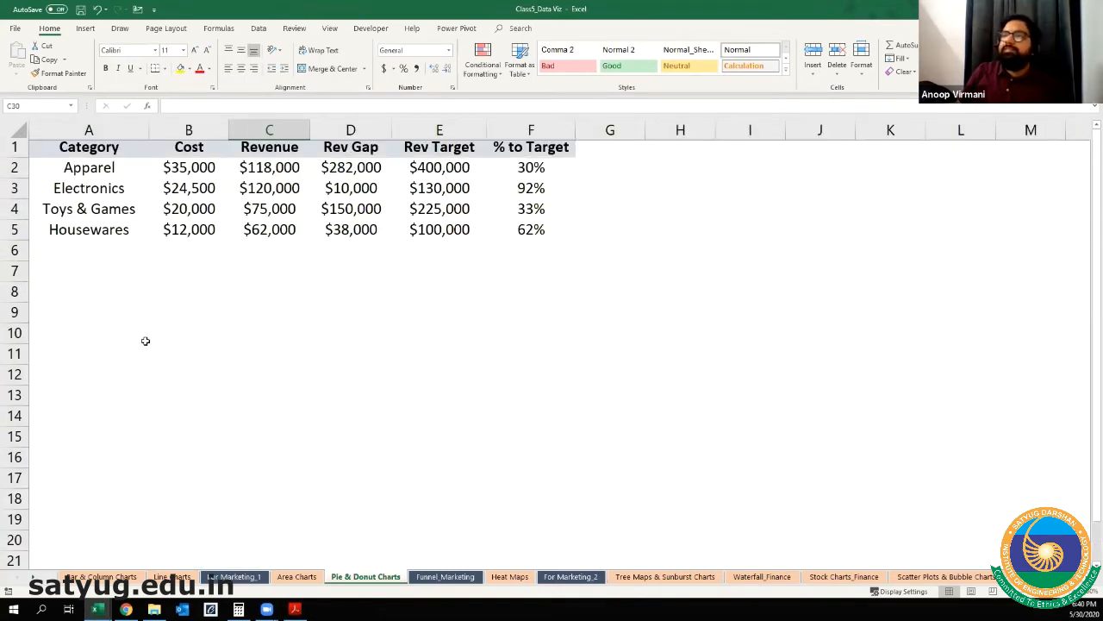
click(146, 342)
click(78, 274)
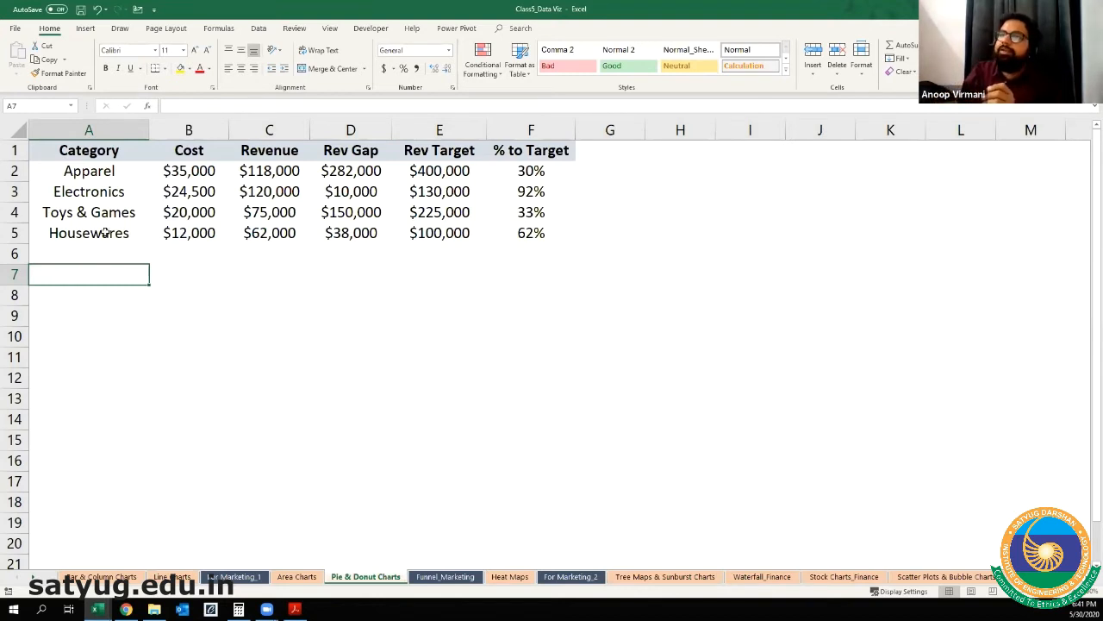
Step: Copy the Category and Cost columns in A1:B5 and paste them at cell A11
drag(101, 152, 190, 238)
key(ctrl+c)
click(68, 350)
key(ctrl+v)
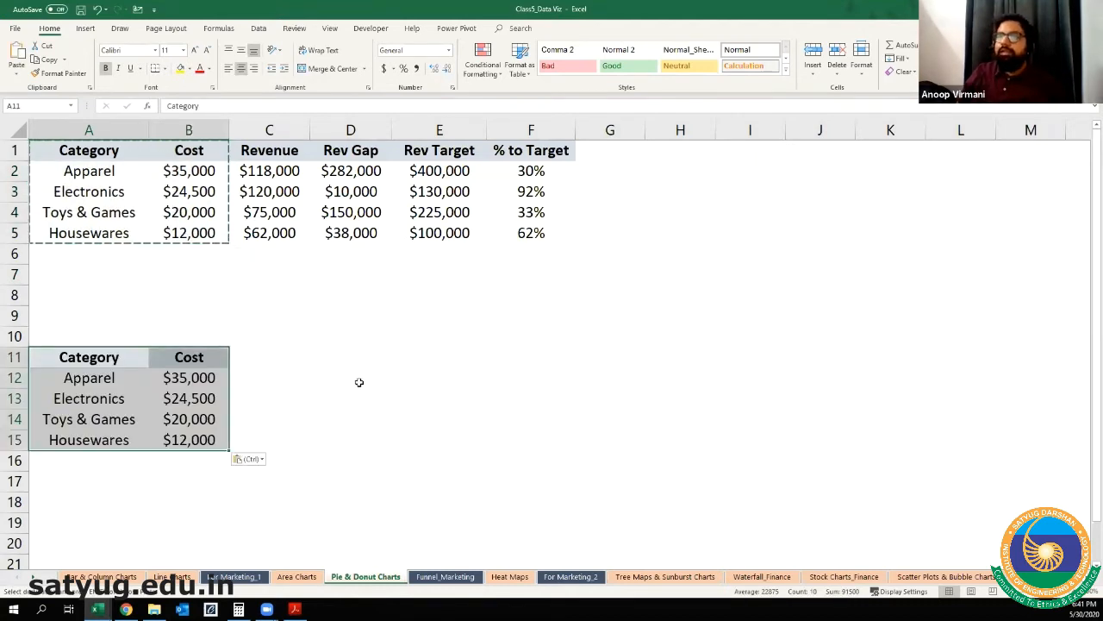
click(139, 384)
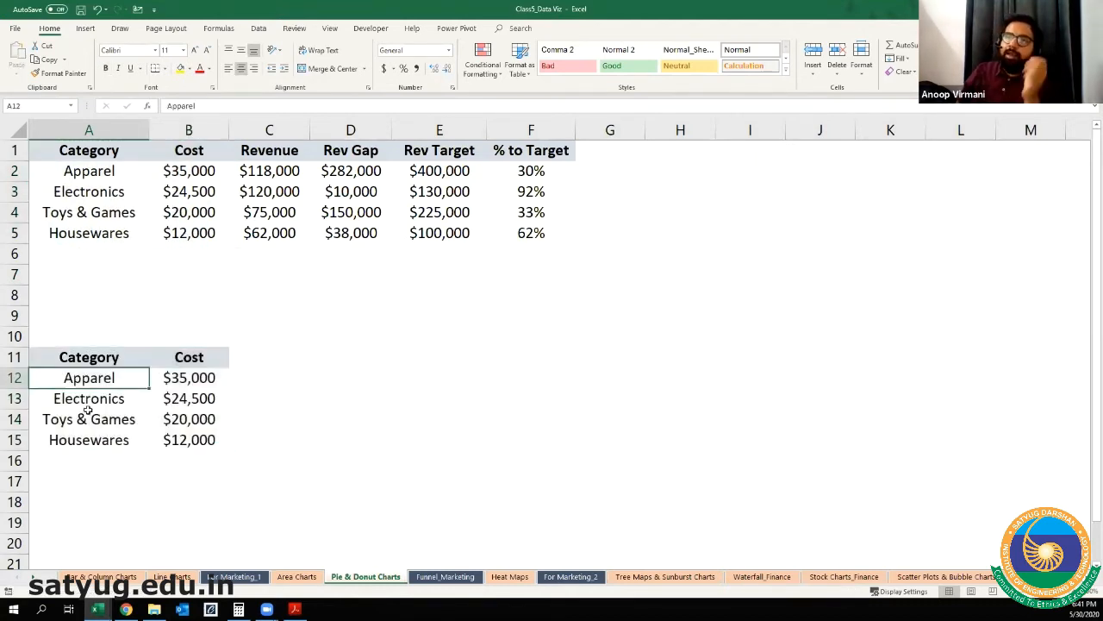
click(82, 403)
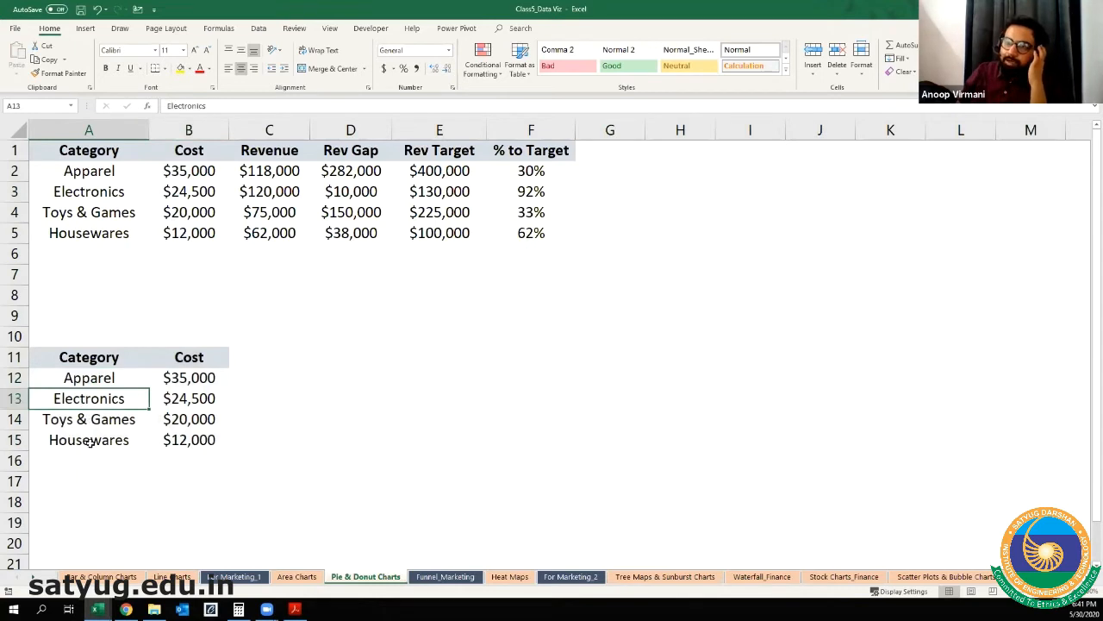
click(92, 444)
click(195, 382)
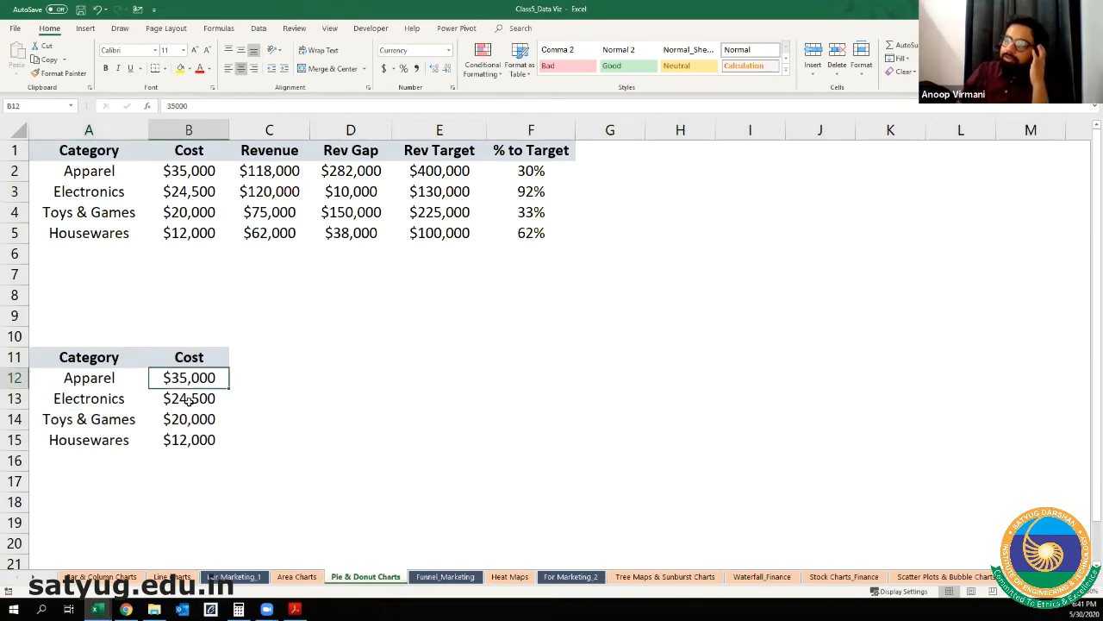
click(188, 441)
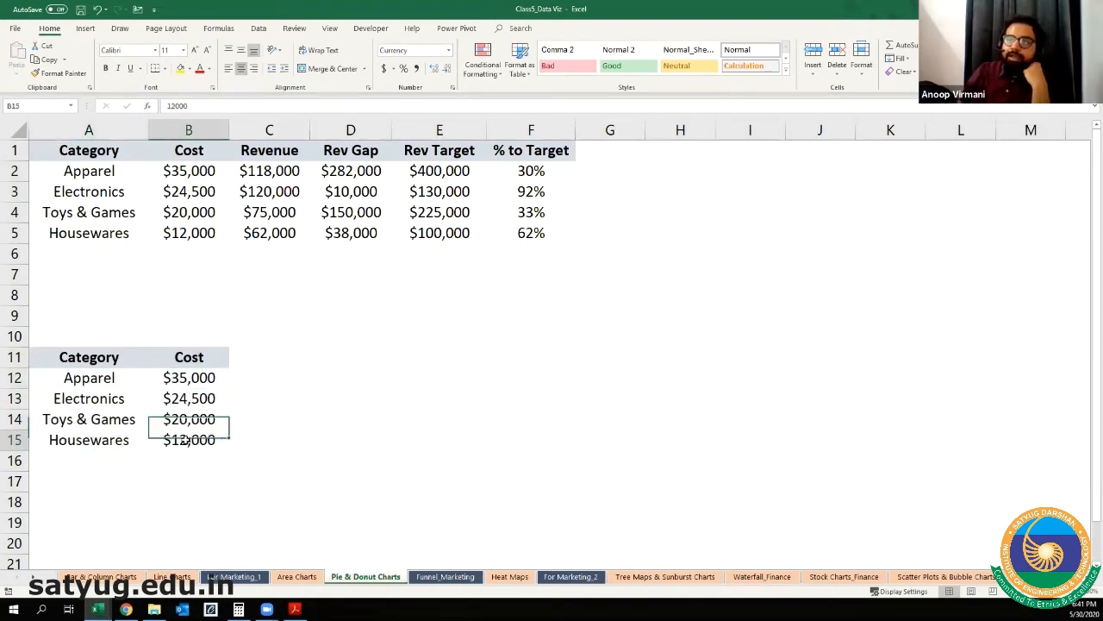
drag(101, 362, 195, 465)
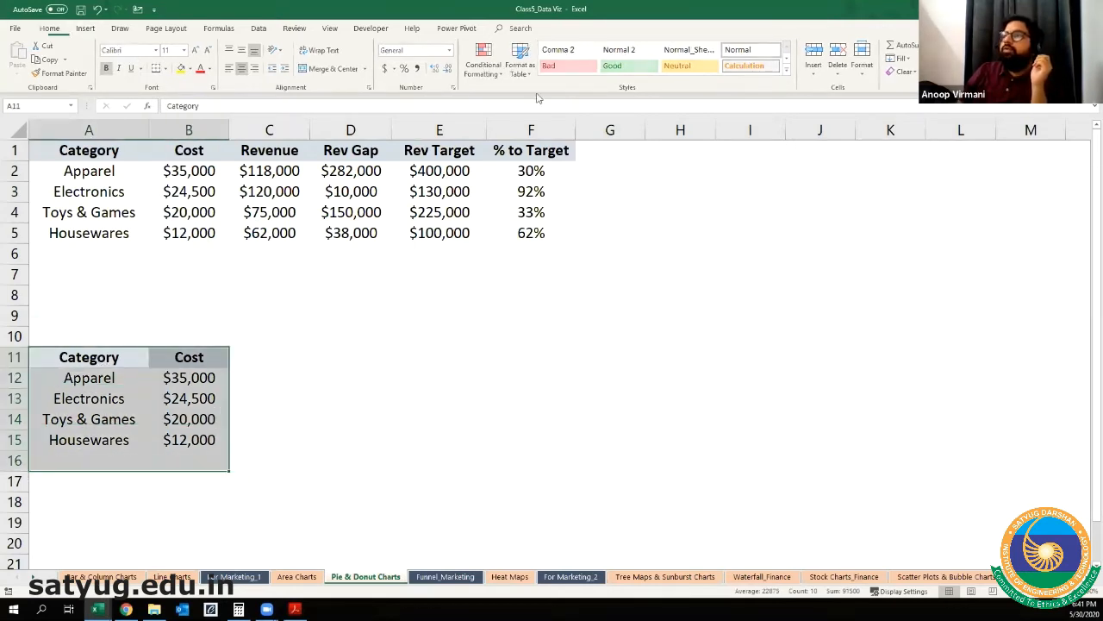
click(85, 28)
click(493, 72)
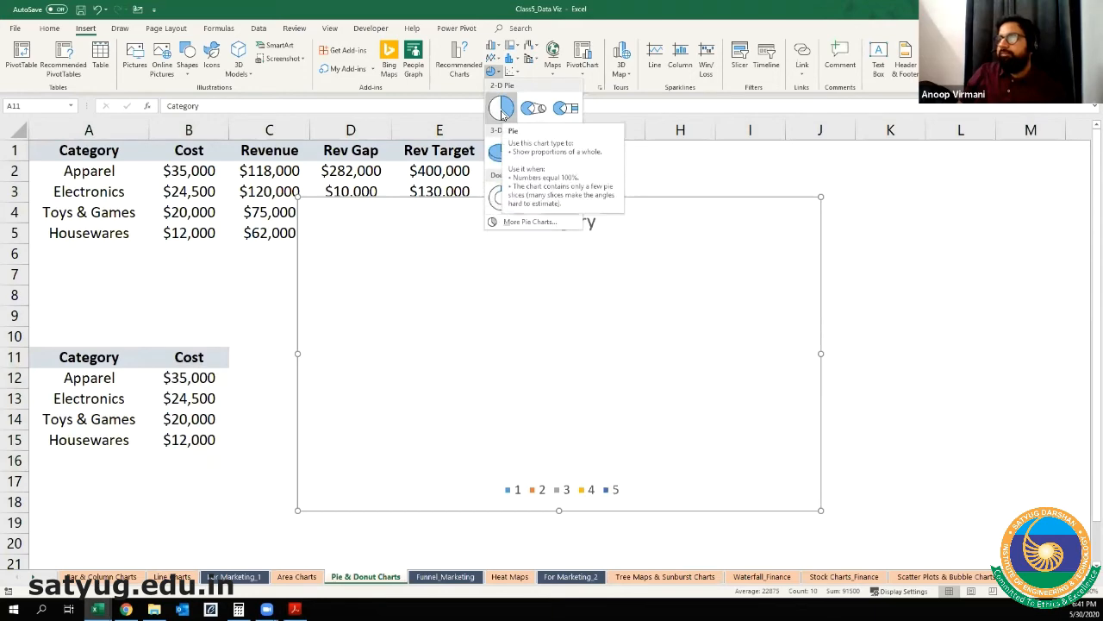
click(502, 109)
scroll(536, 406, down, 1)
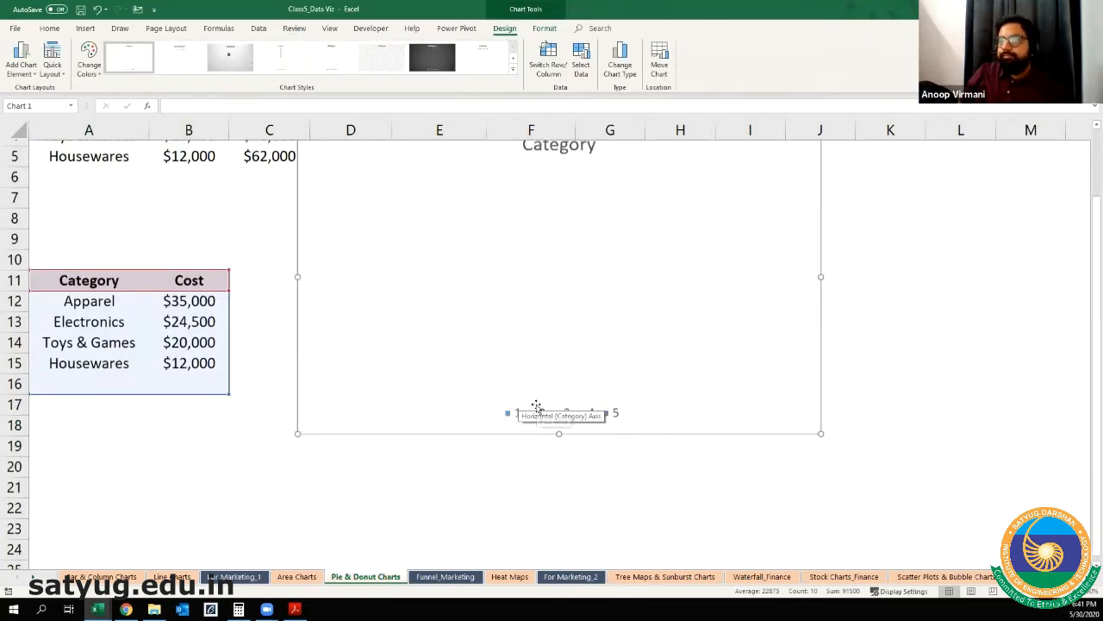
scroll(536, 406, up, 1)
key(Delete)
Step: Insert a 2-D Pie chart of the category costs in A11:B15
drag(52, 355, 210, 442)
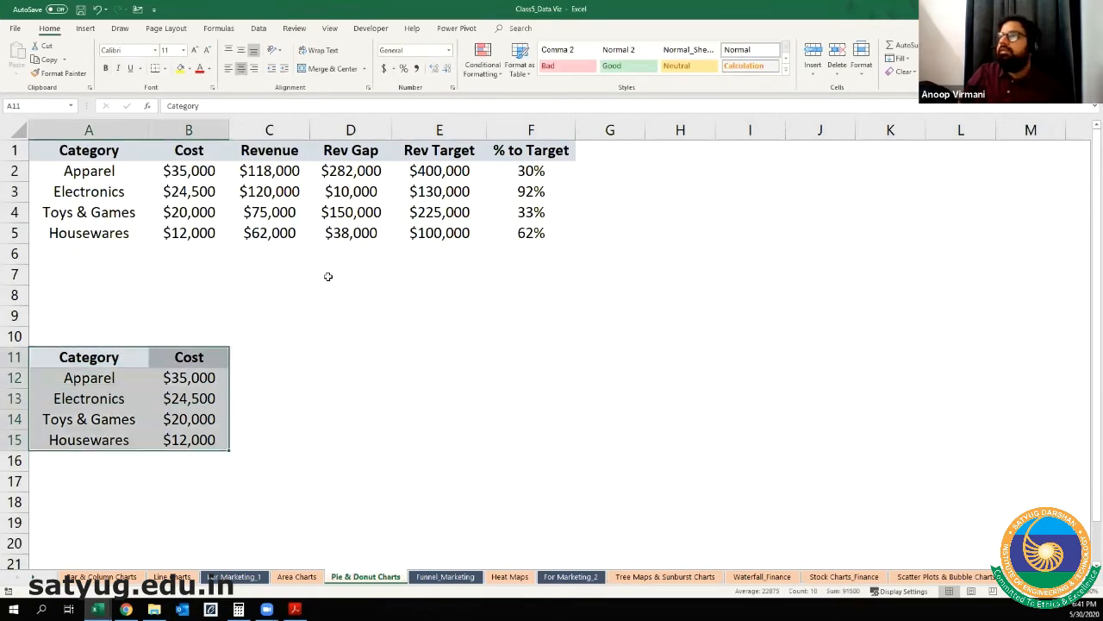
click(85, 27)
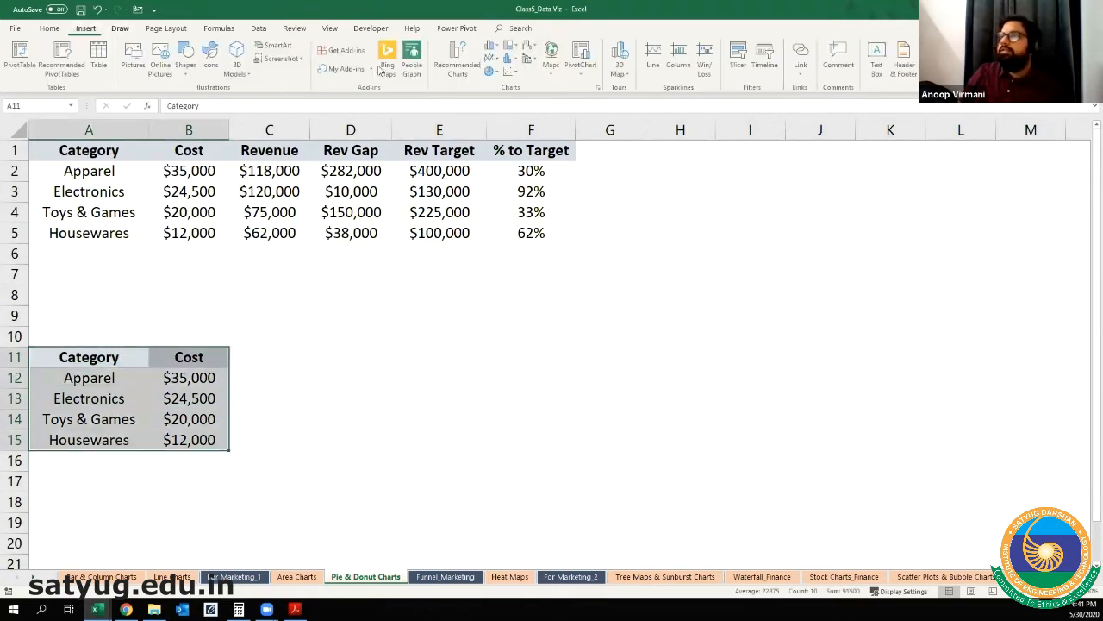
click(495, 73)
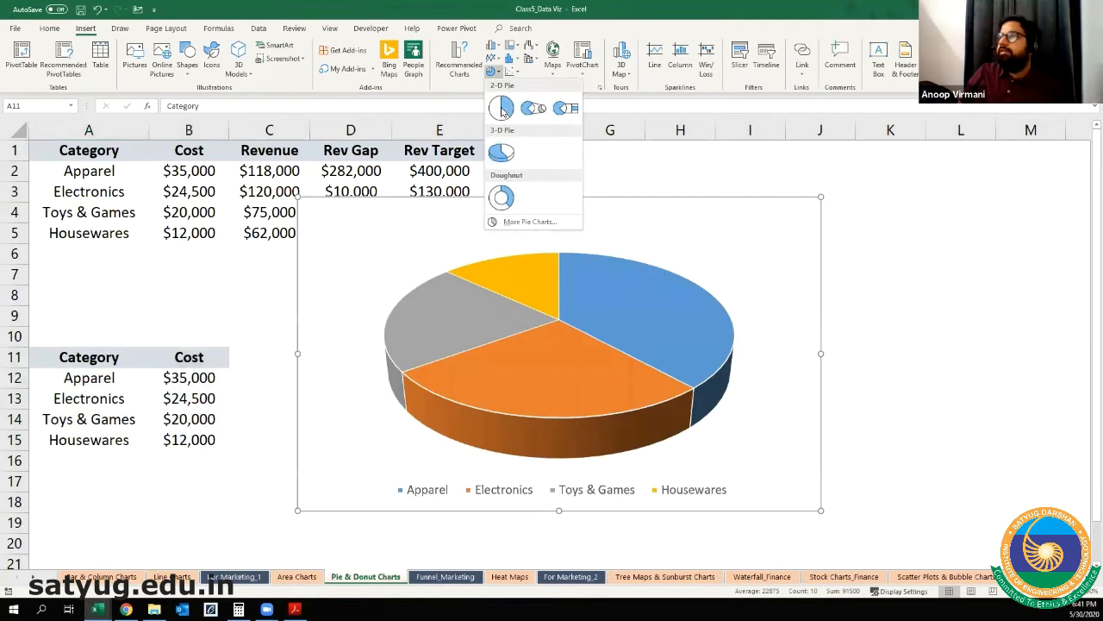
click(503, 109)
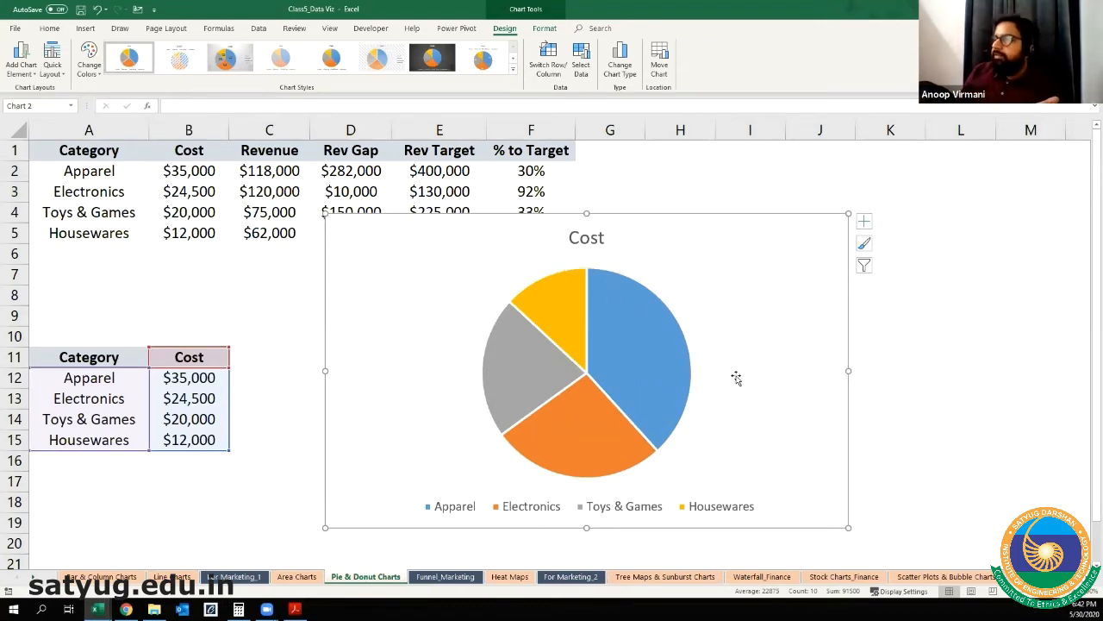
Step: Examine the slices of the Cost pie chart against the category costs in the copied table
mouse_move(624, 354)
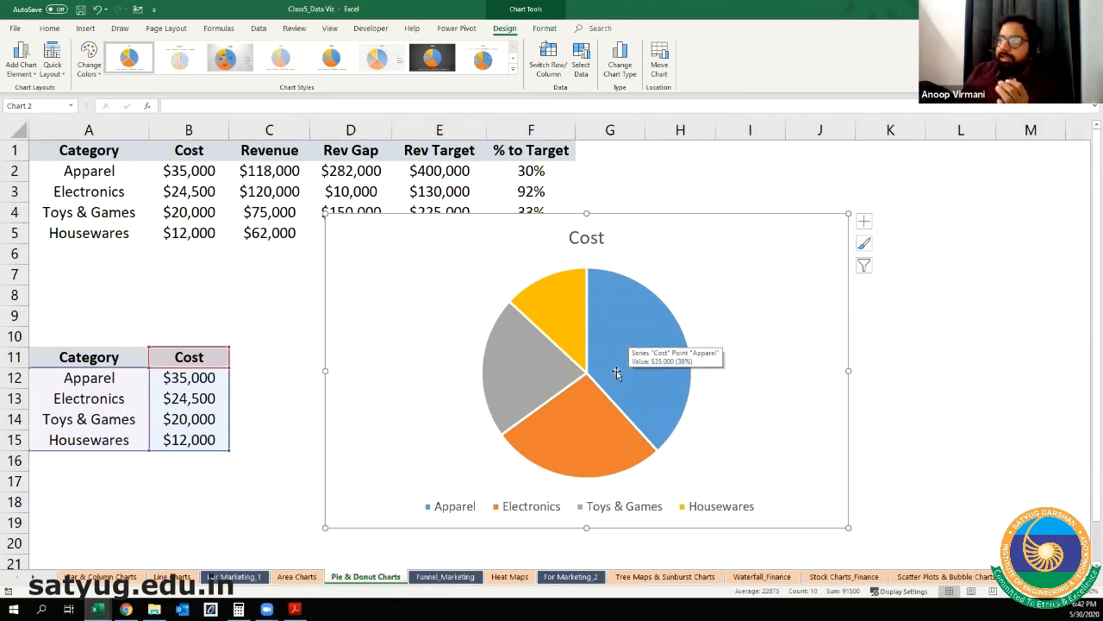
click(235, 413)
click(182, 384)
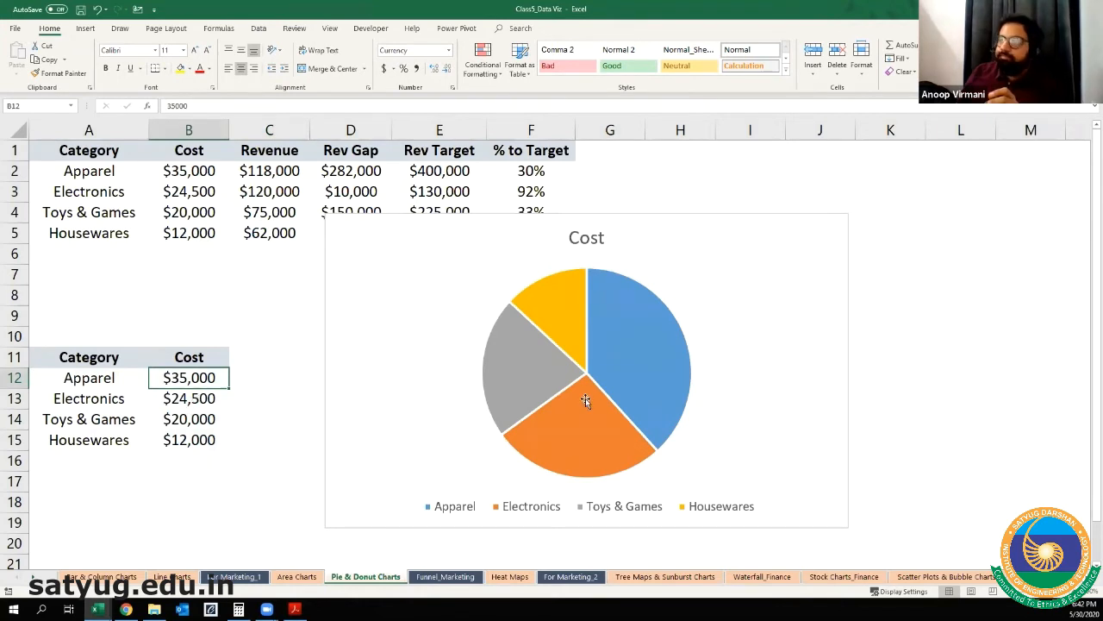
click(562, 468)
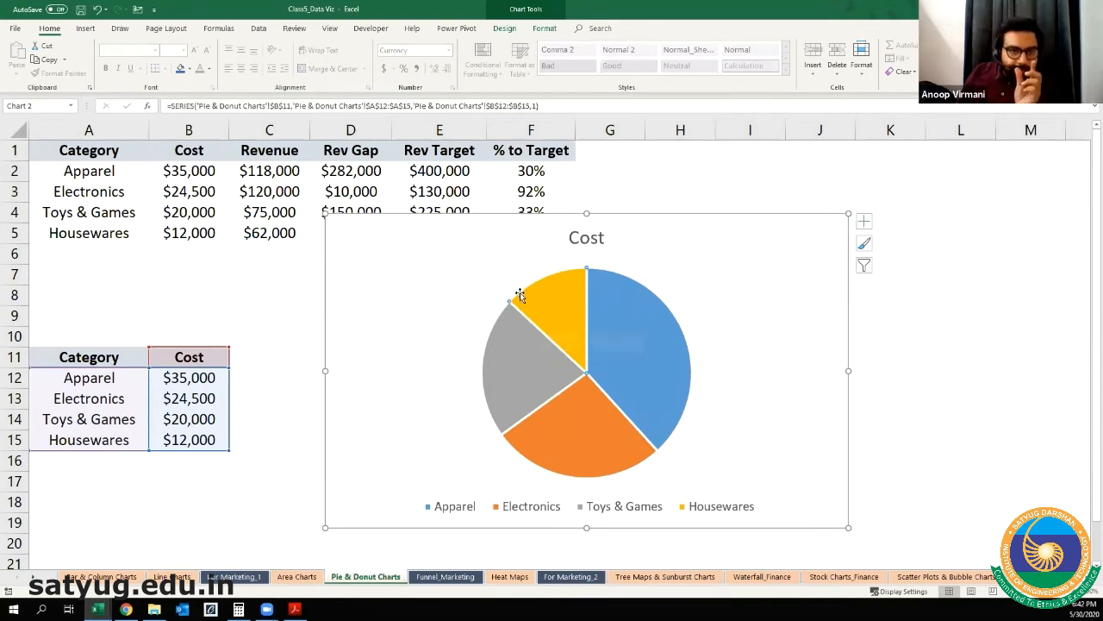
mouse_move(518, 297)
mouse_move(507, 348)
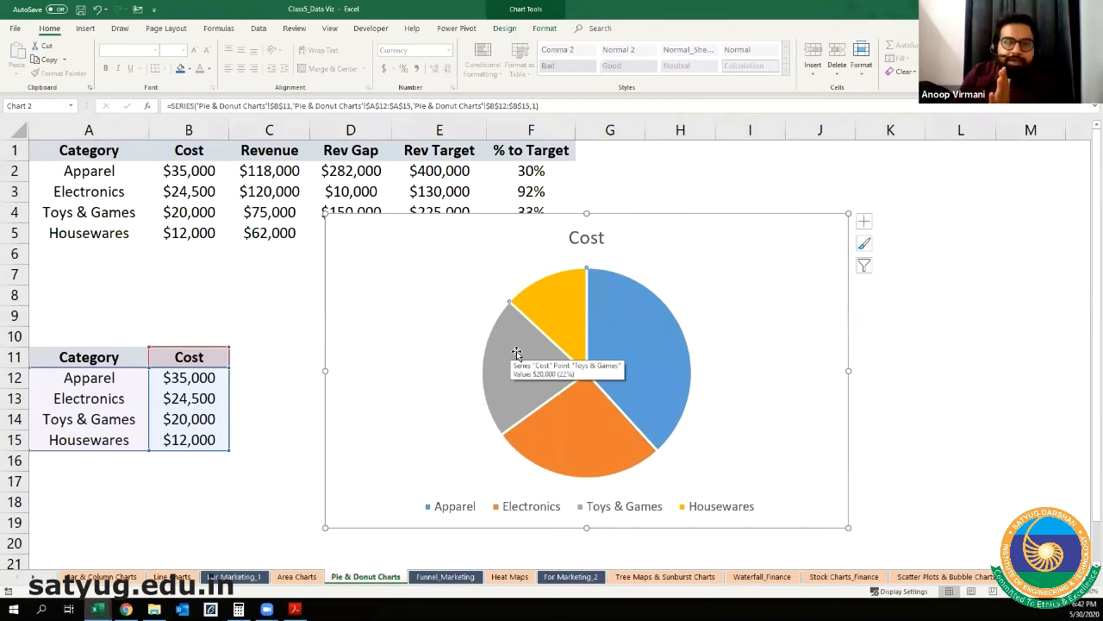
click(284, 459)
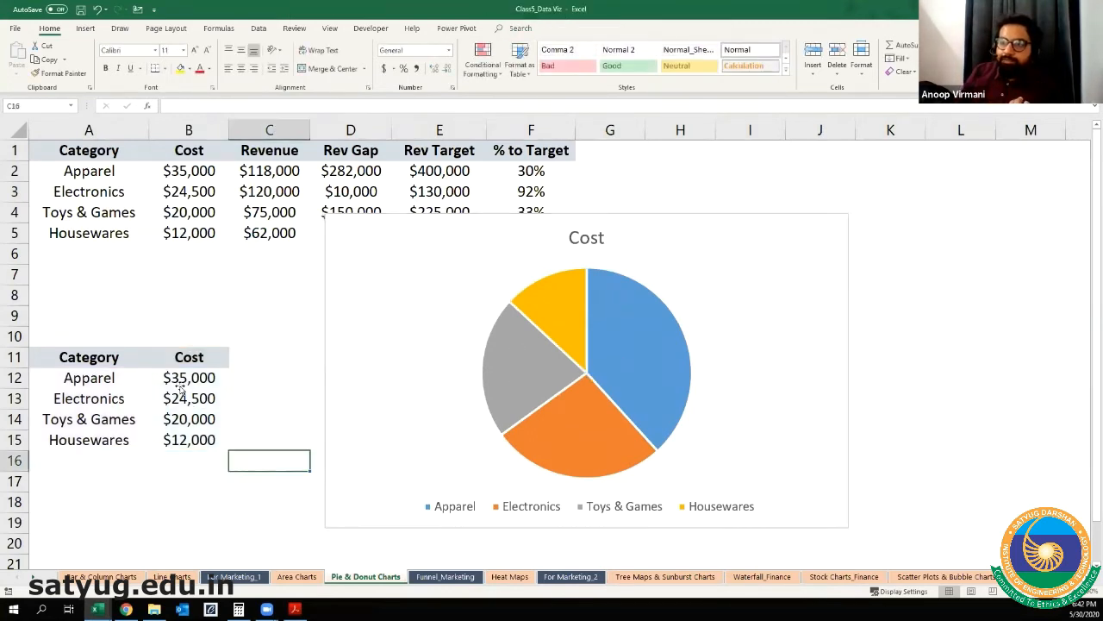
click(179, 384)
Step: Change the Cost pie chart's type to Doughnut, then undo and redo the change to compare both chart types
click(673, 219)
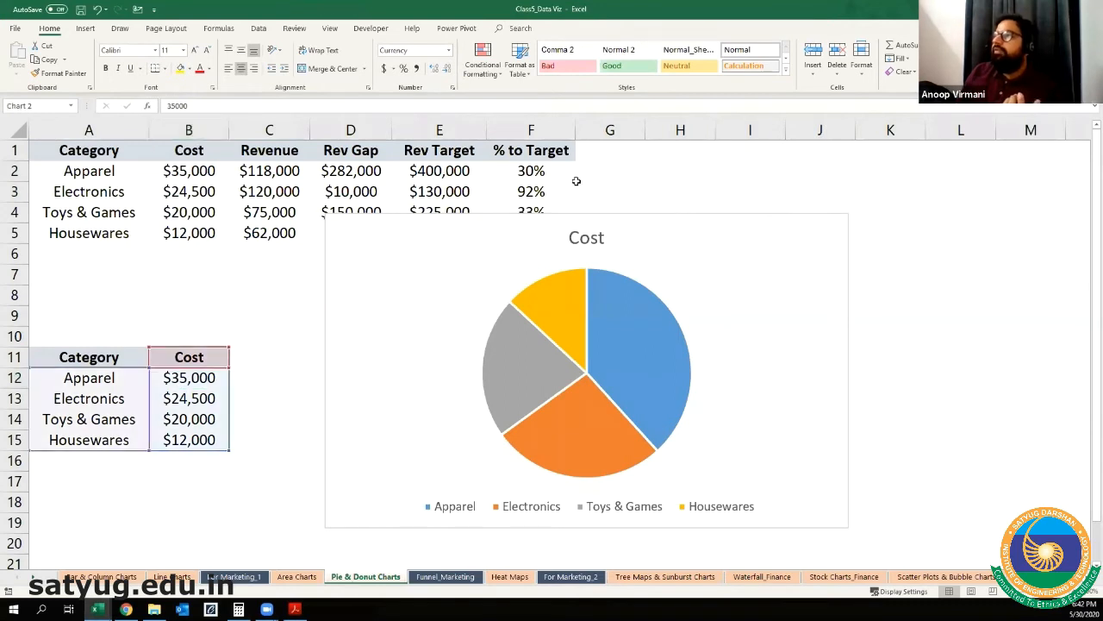
click(506, 29)
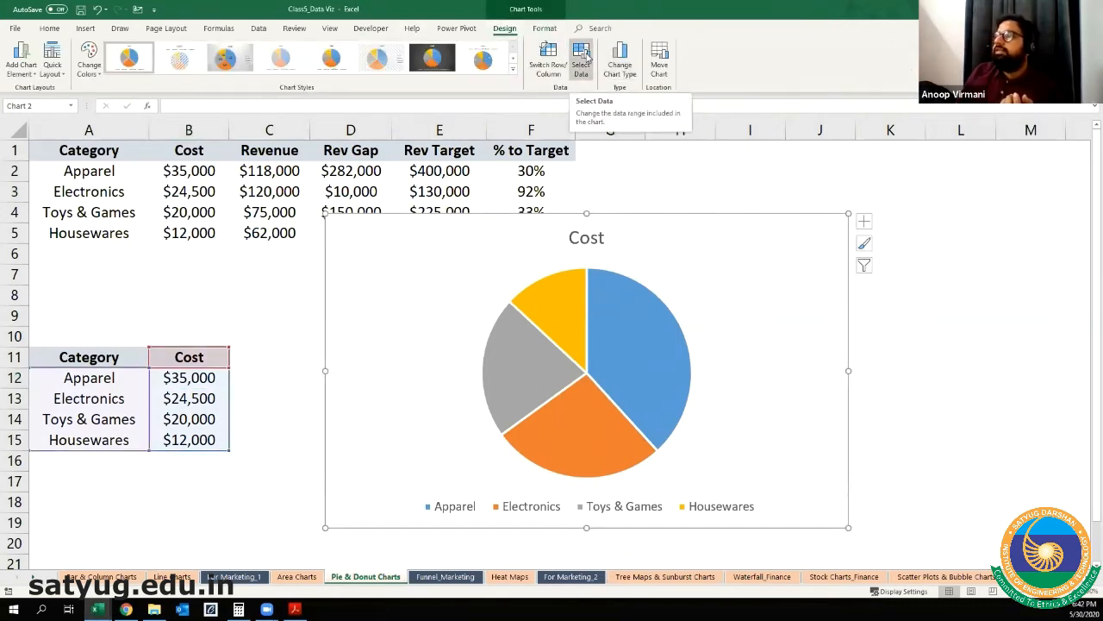
click(612, 61)
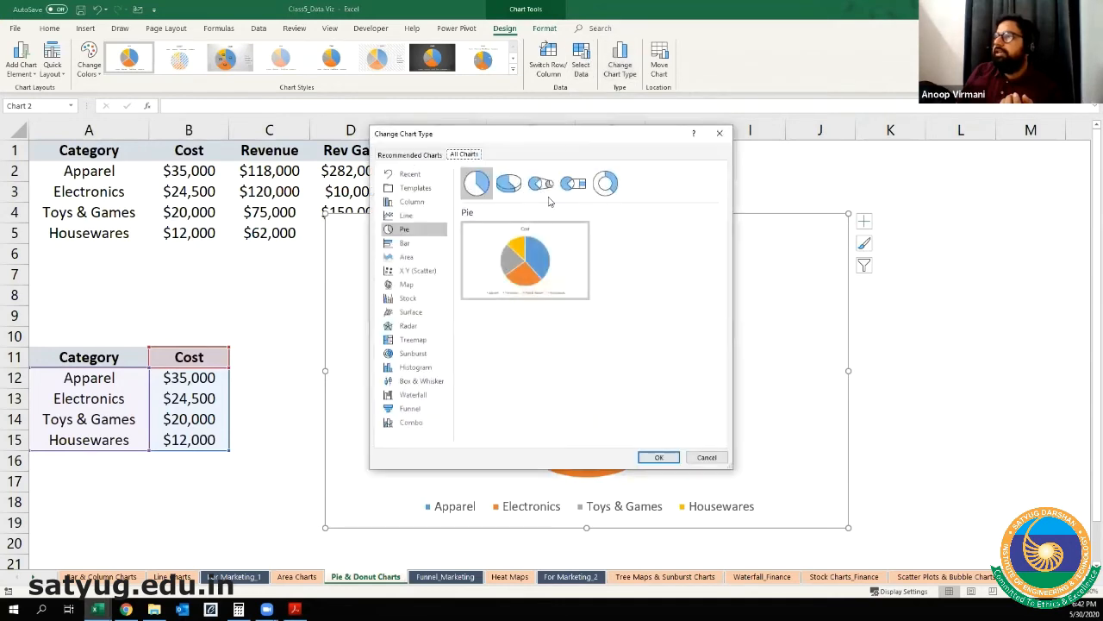
click(605, 183)
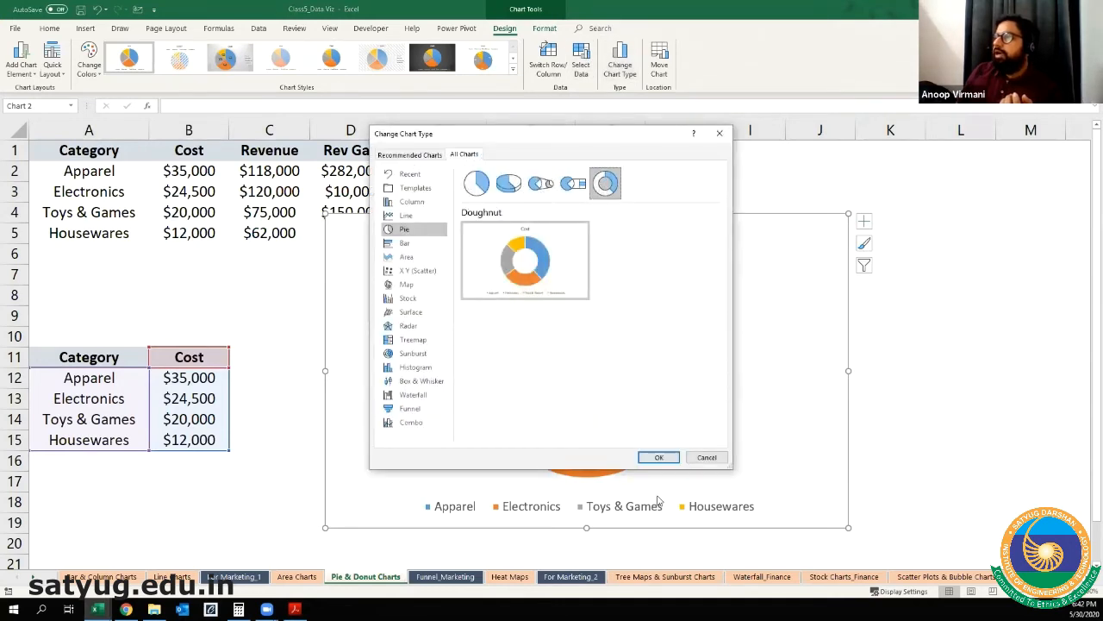
click(658, 457)
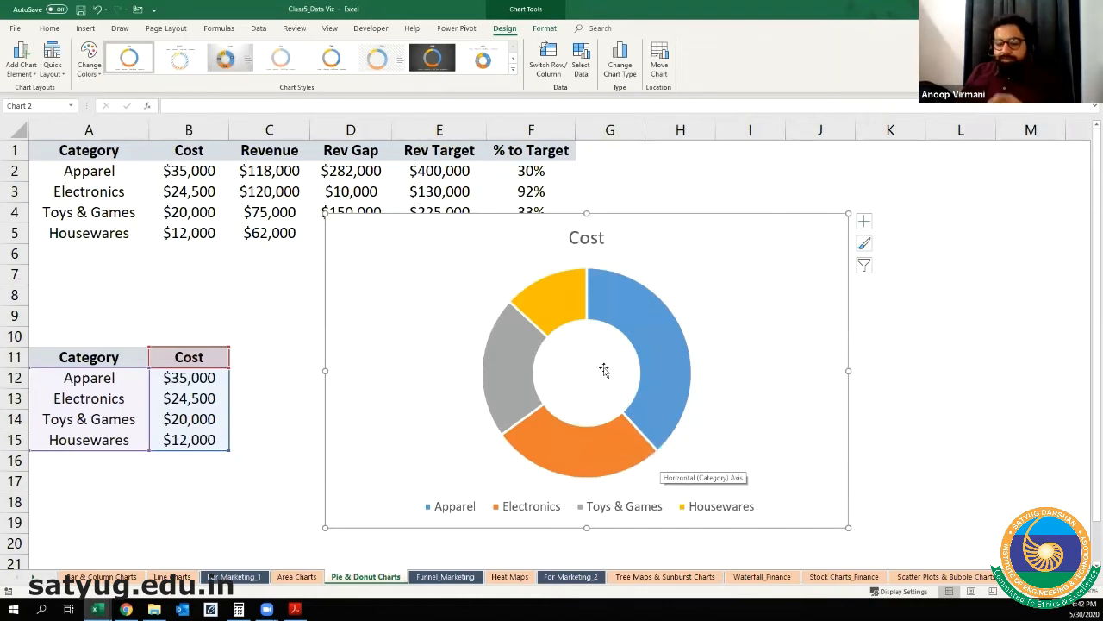
key(ctrl+z)
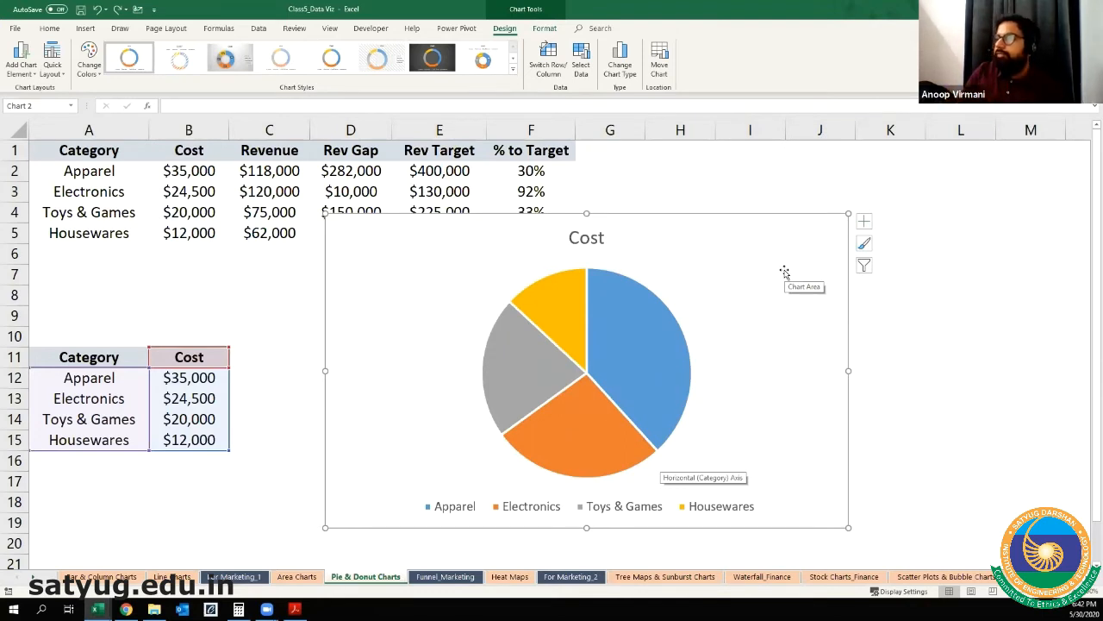
key(ctrl+y)
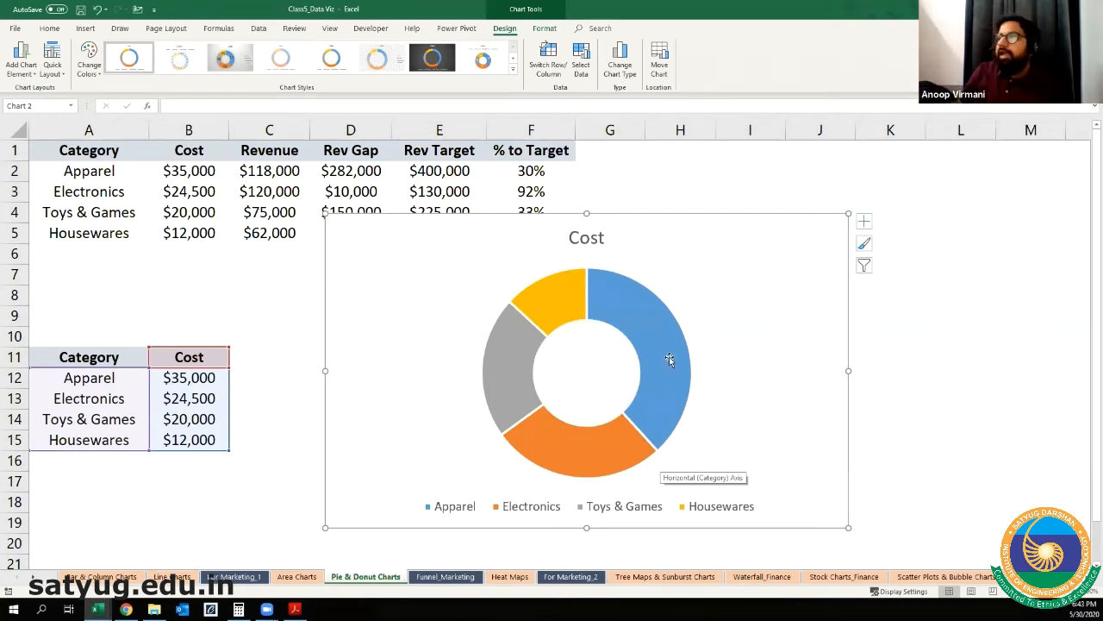
Step: Move the chart title into the donut's hole and change its text to "Cost of Categories"
click(598, 243)
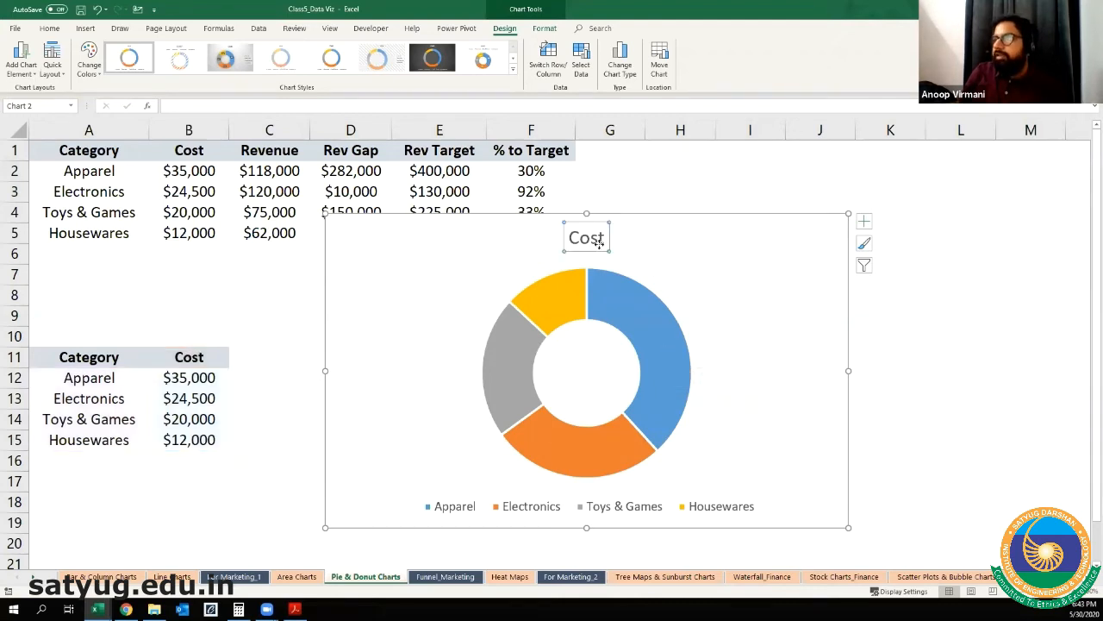
drag(593, 388, 593, 388)
click(603, 375)
text(of Cater)
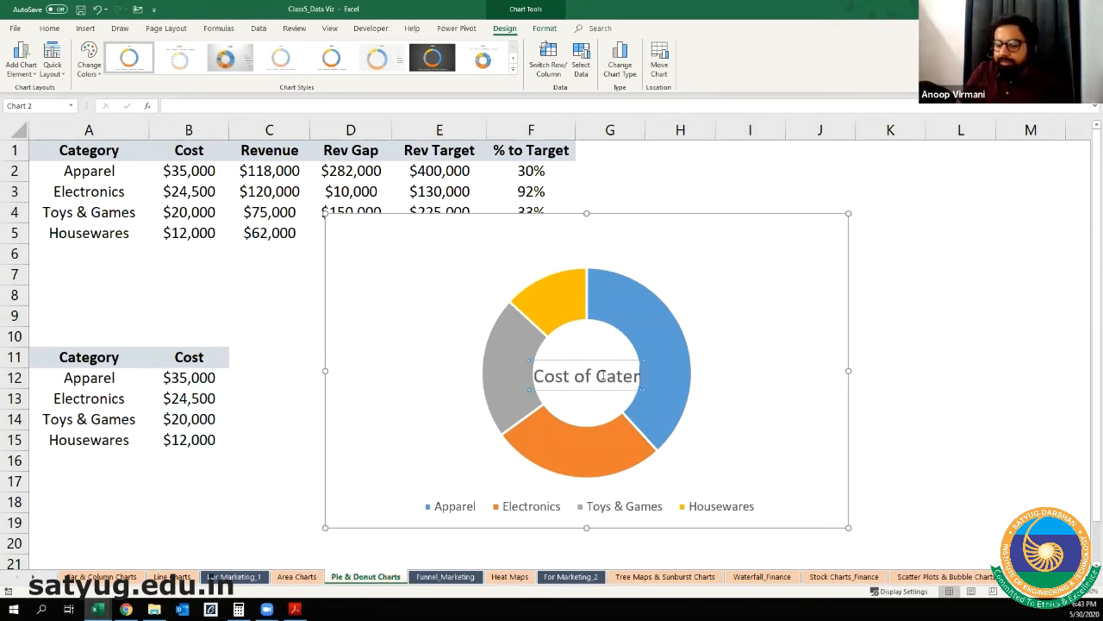
key(BackSpace)
text(gories)
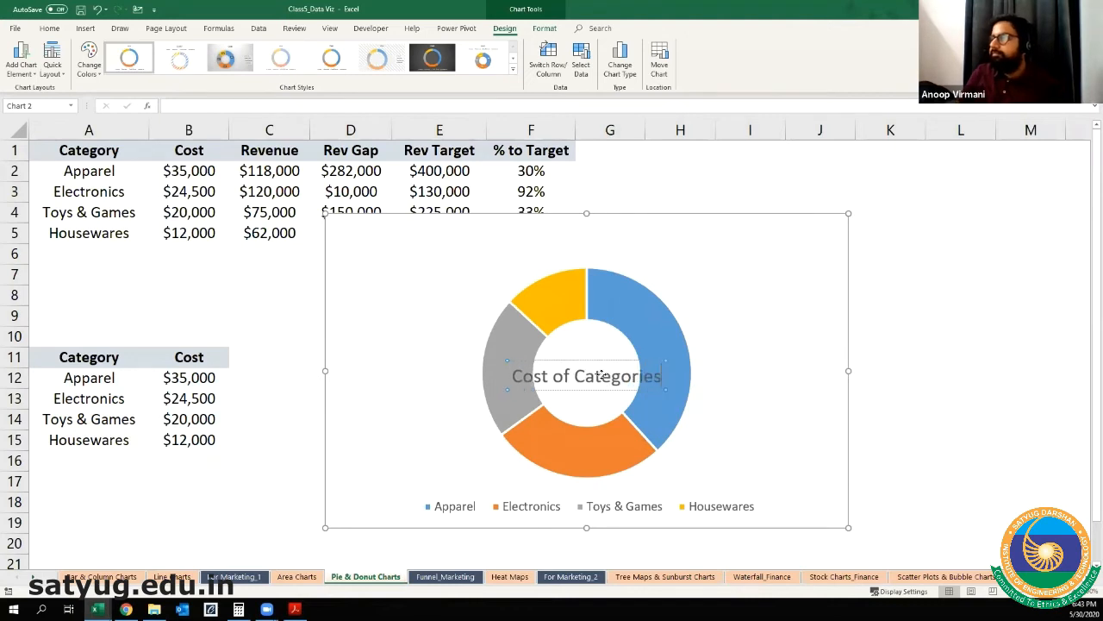
Step: Reposition the "Cost of Categories" title so it is centred on the donut, and deselect the chart
drag(591, 360, 652, 355)
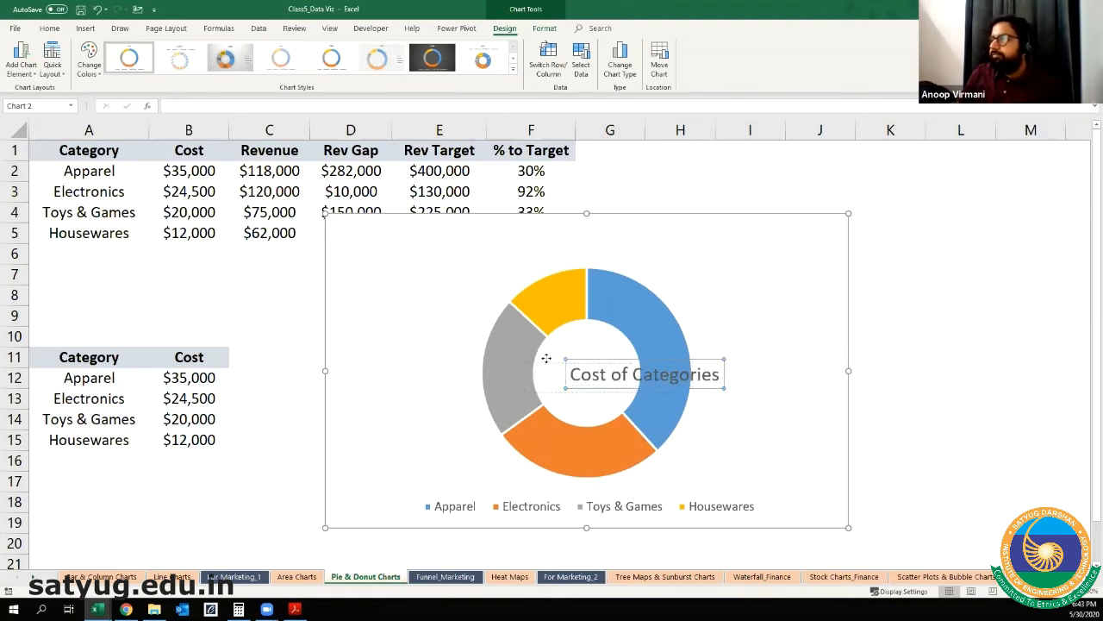
drag(632, 387, 585, 386)
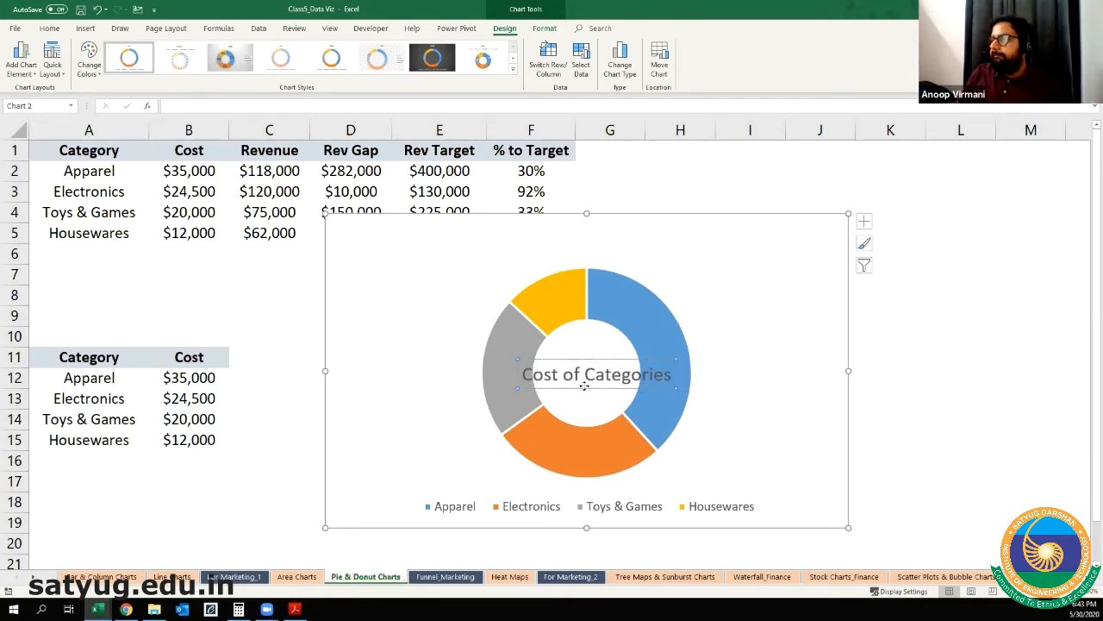
drag(585, 387, 578, 383)
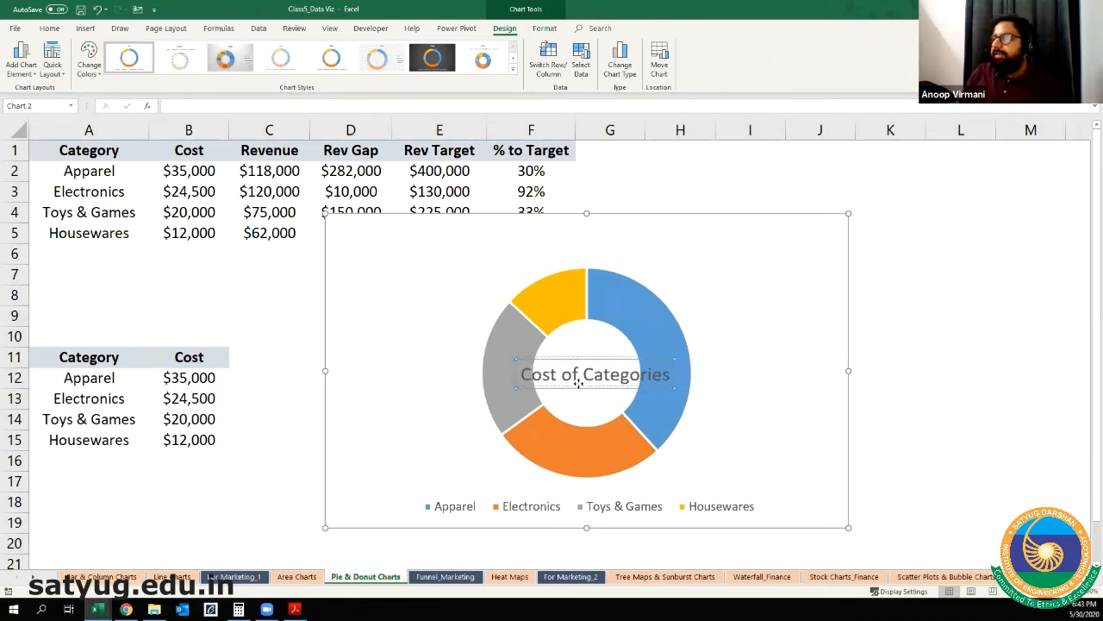
click(964, 340)
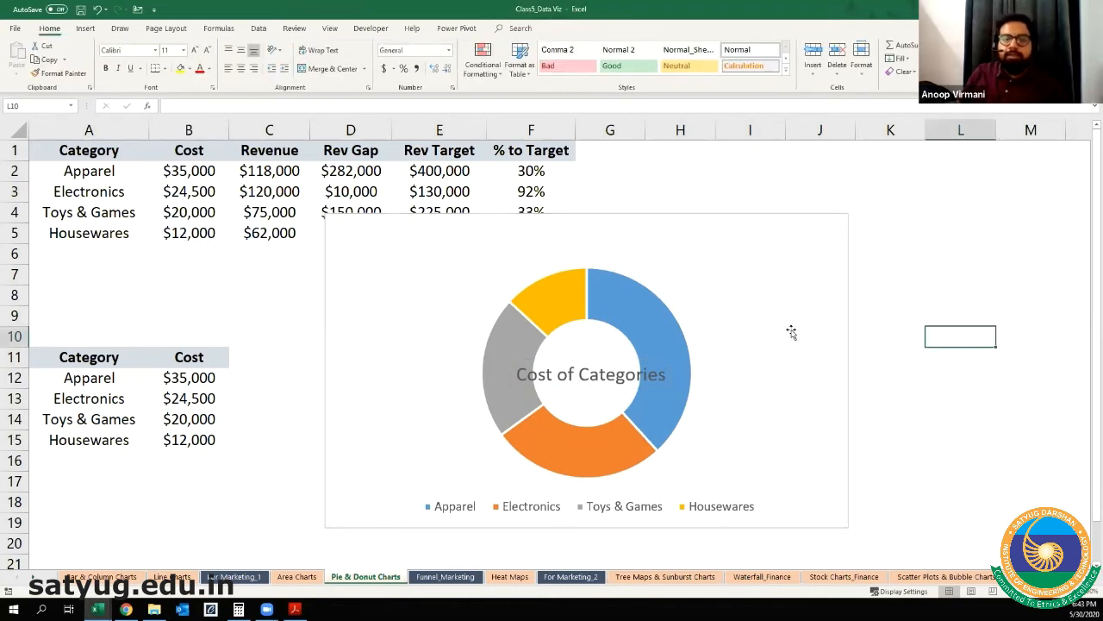
Step: Add data labels to the donut chart and remove them again
click(781, 217)
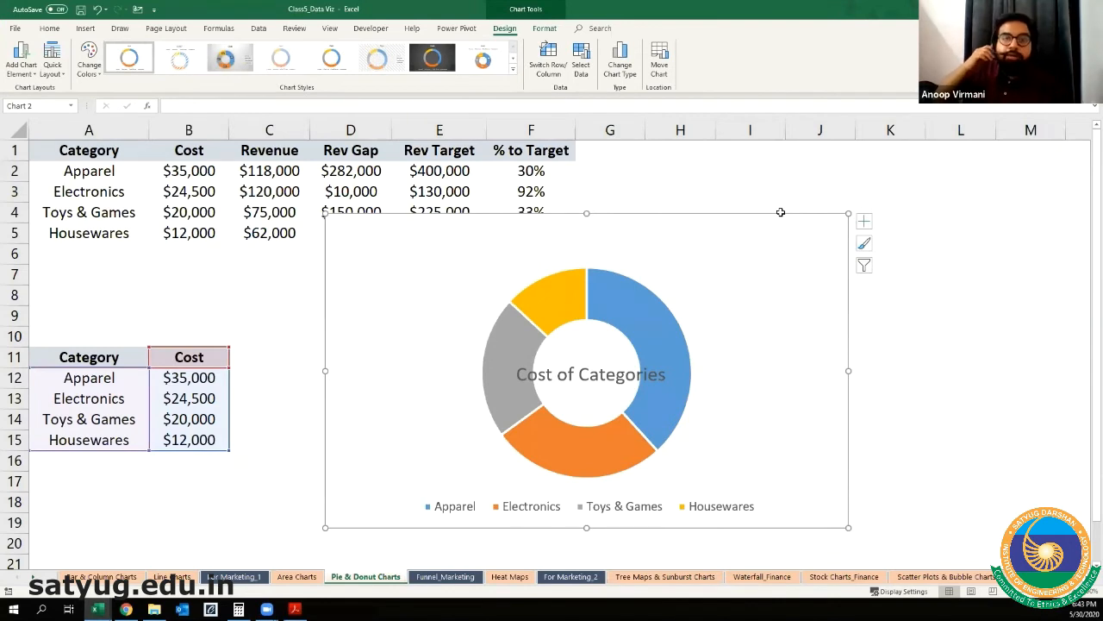
click(864, 221)
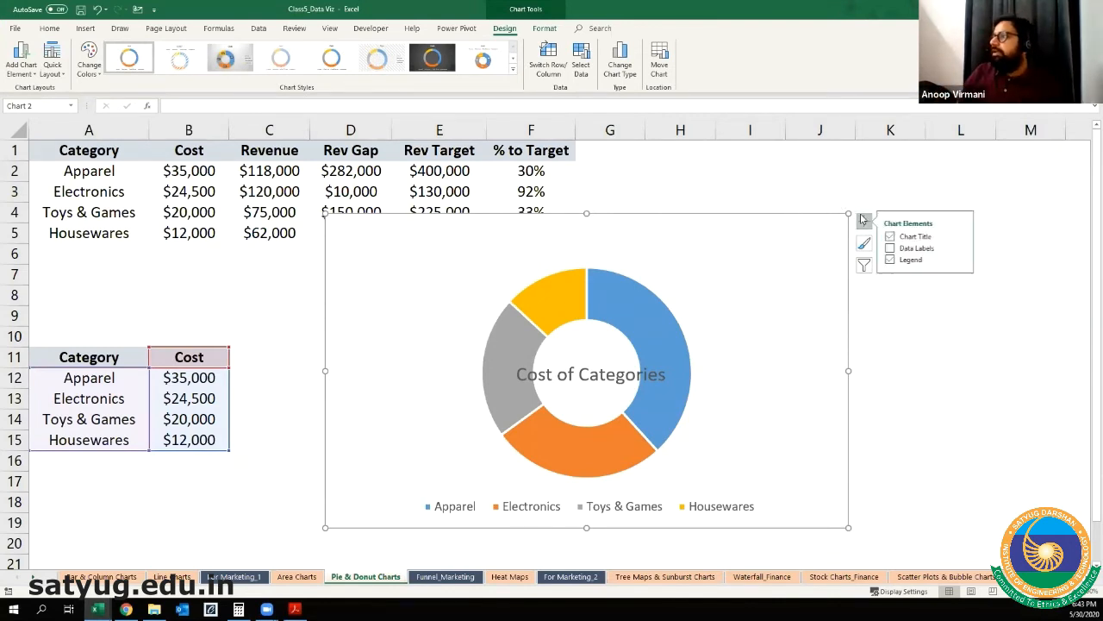
click(892, 249)
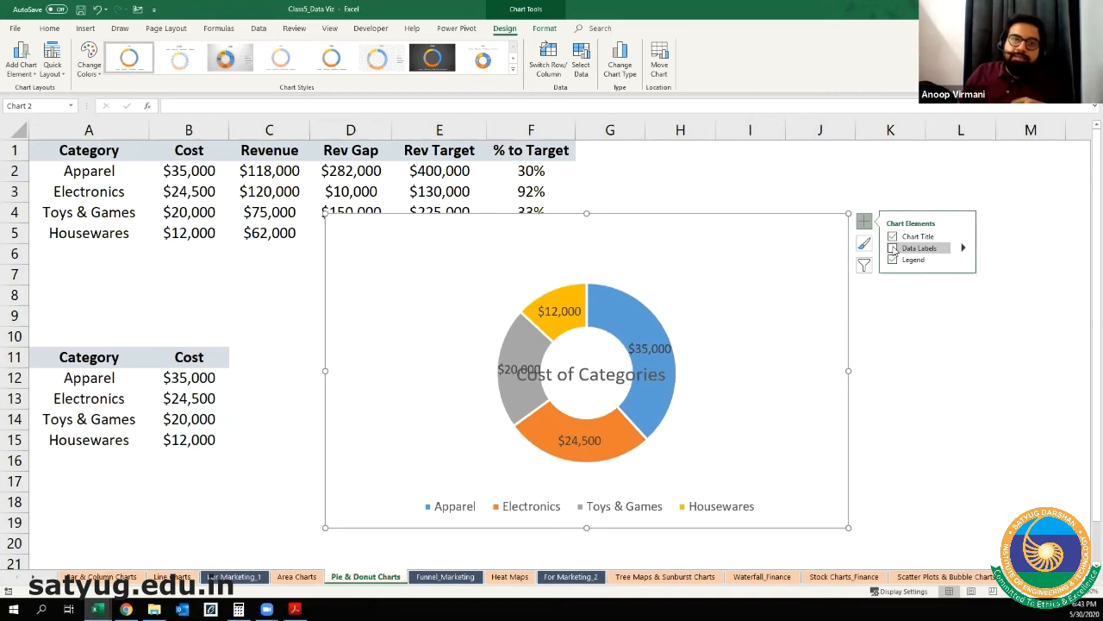
click(892, 248)
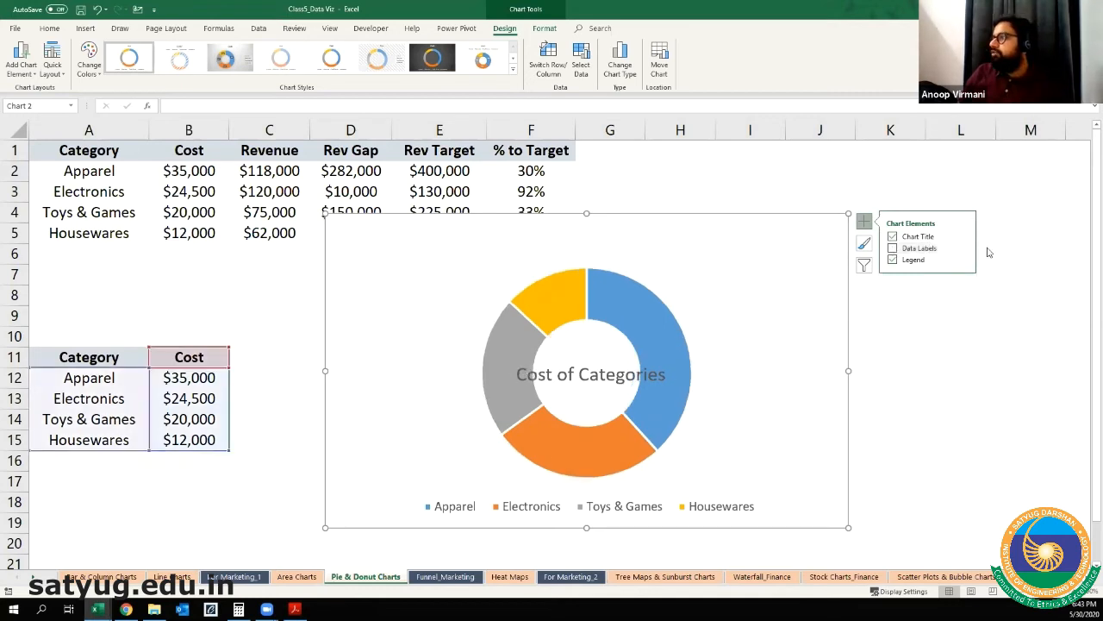
click(962, 248)
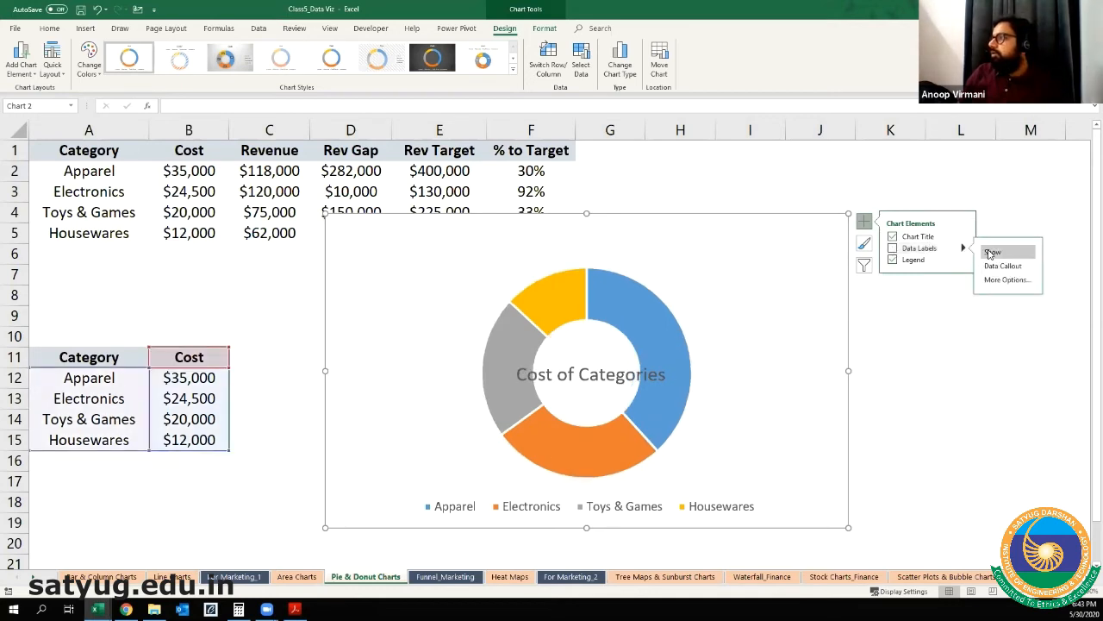
click(991, 279)
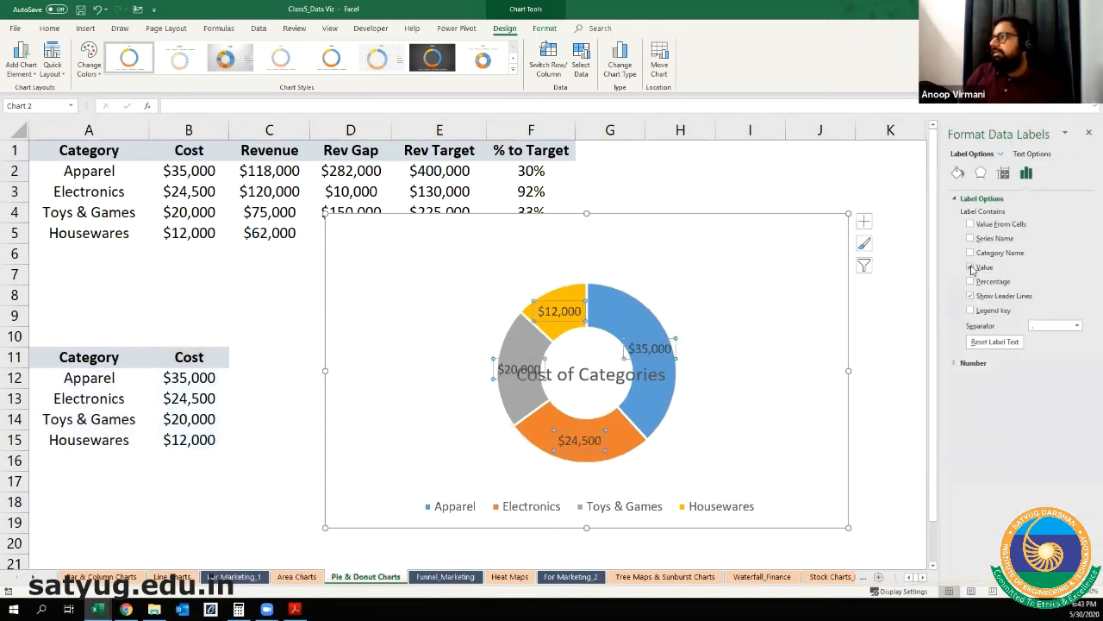
click(972, 267)
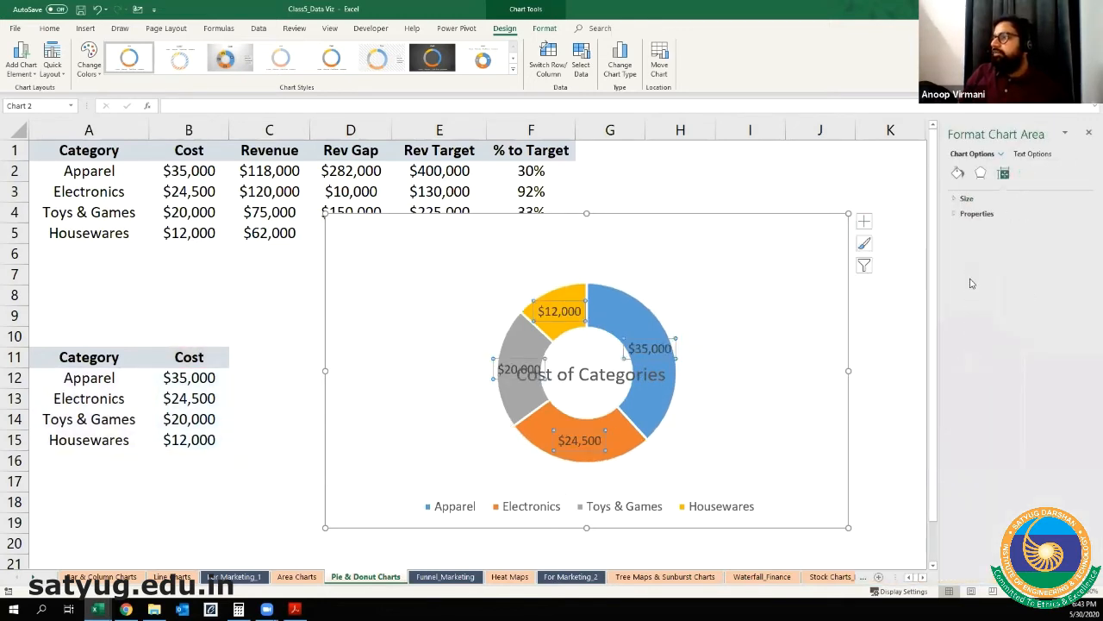
click(955, 199)
click(955, 199)
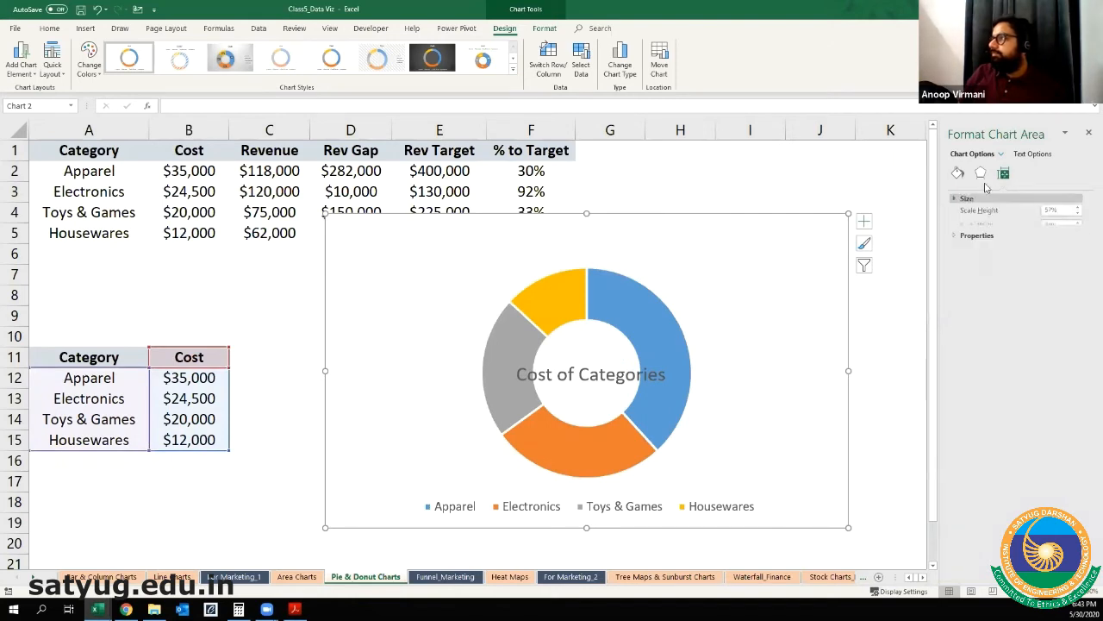
click(1002, 153)
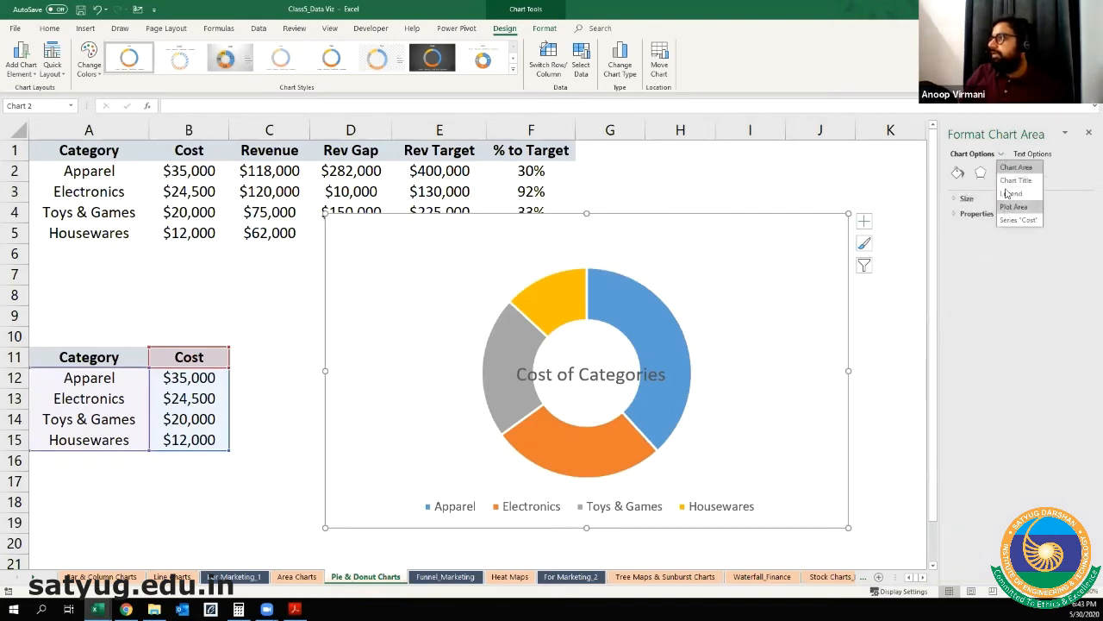
click(1007, 192)
click(1009, 155)
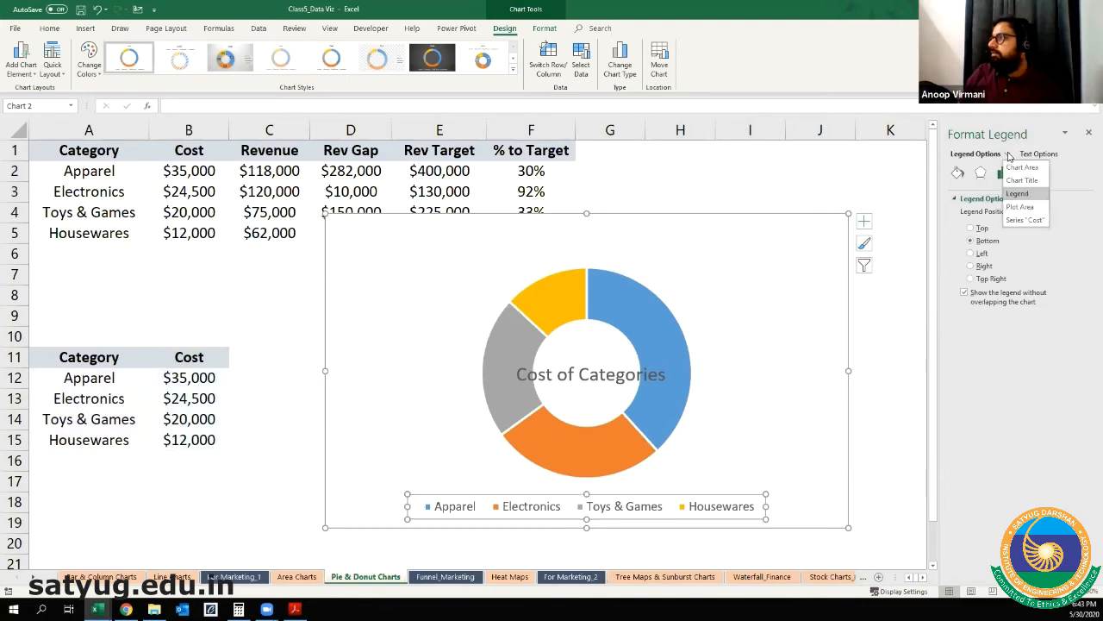
click(662, 330)
Step: Add data labels to the donut chart and open the formatting options for the Cost series data labels
click(864, 222)
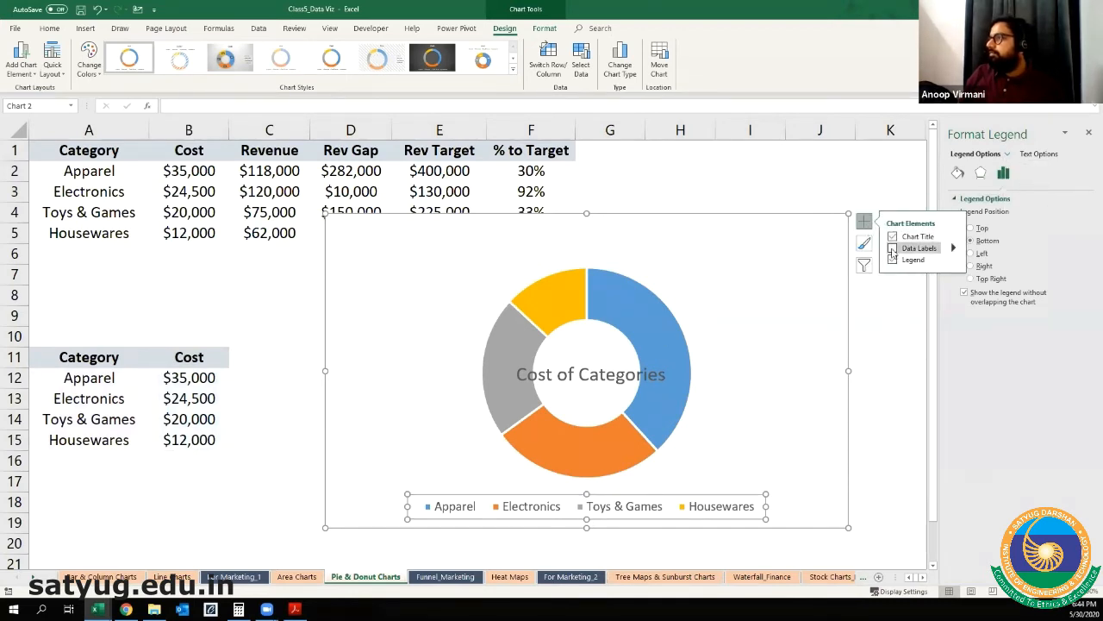
click(892, 248)
click(1009, 154)
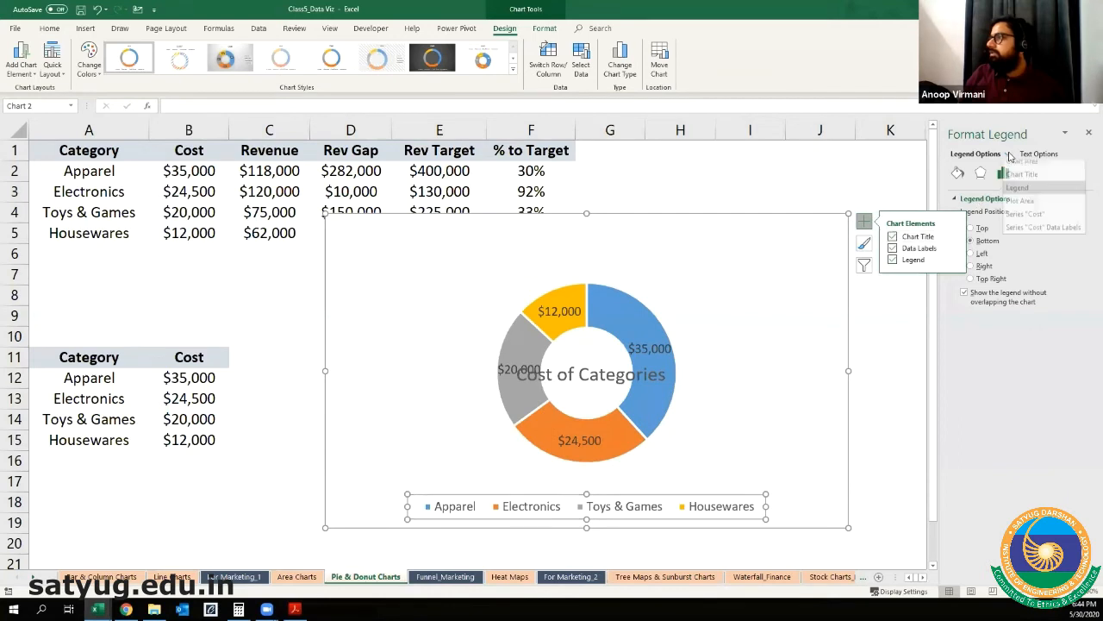
click(1025, 220)
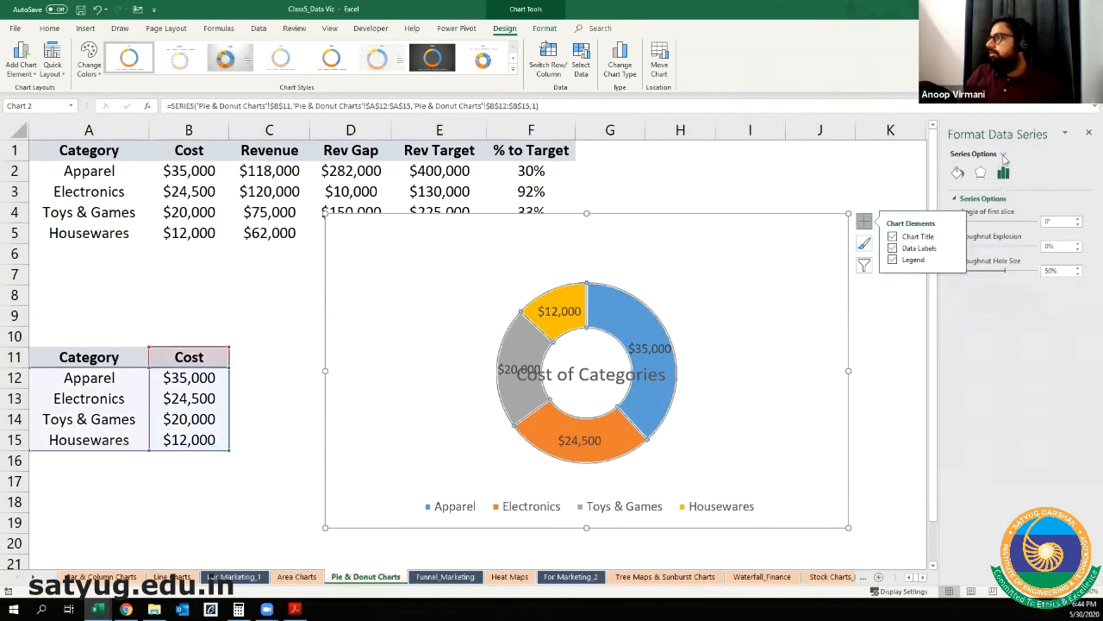
click(1005, 155)
click(1026, 238)
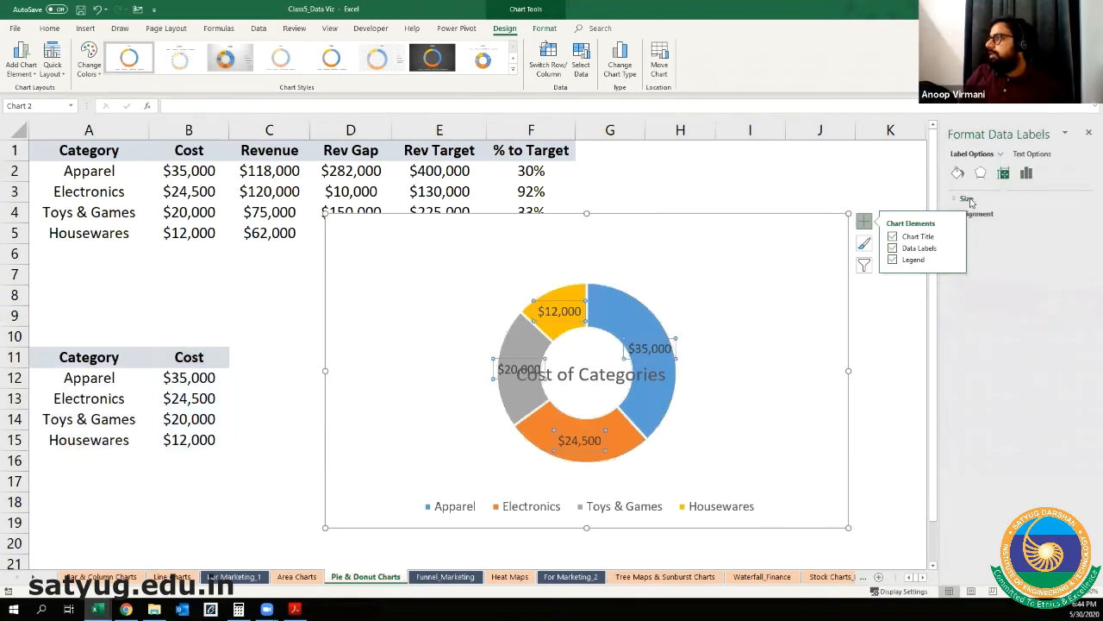
click(863, 222)
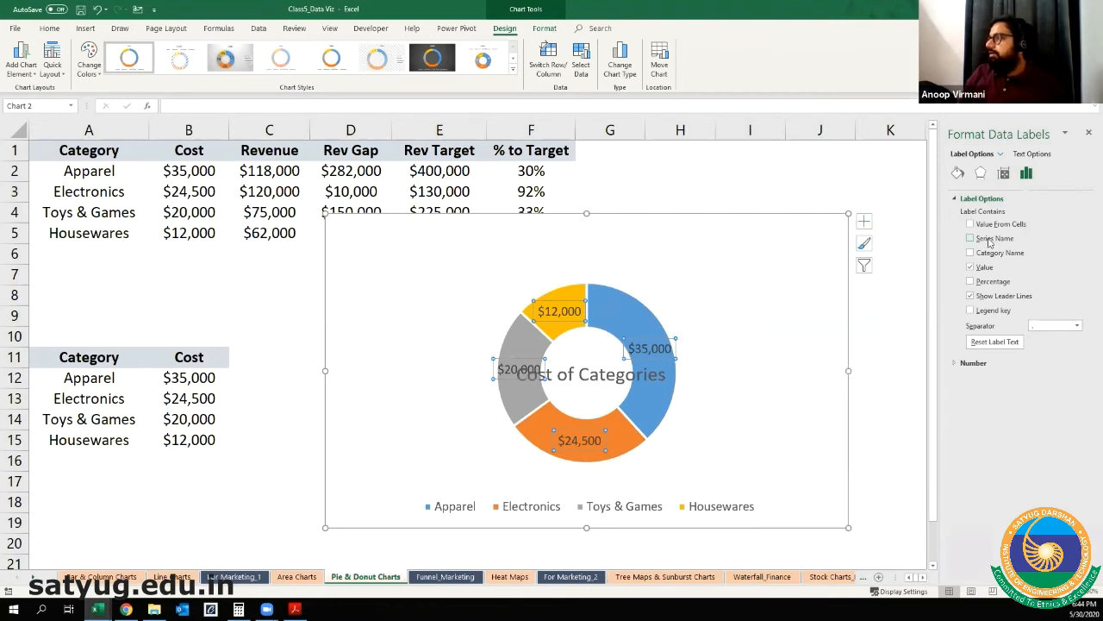
Step: Make the data labels show the percentage instead of the value, and move the chart title above the donut
click(971, 282)
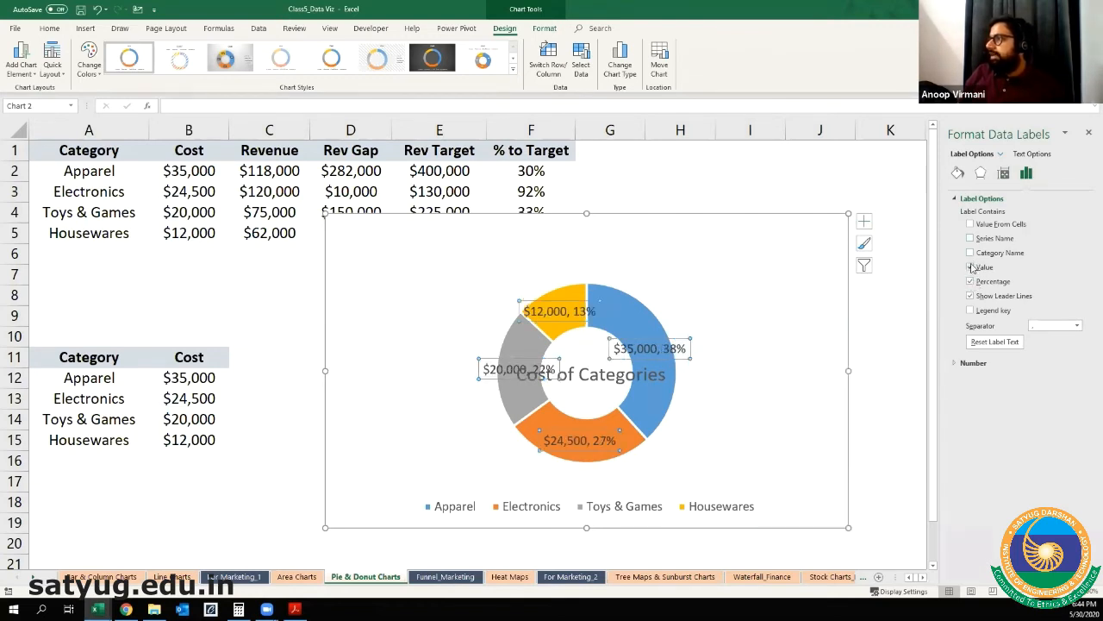
click(971, 267)
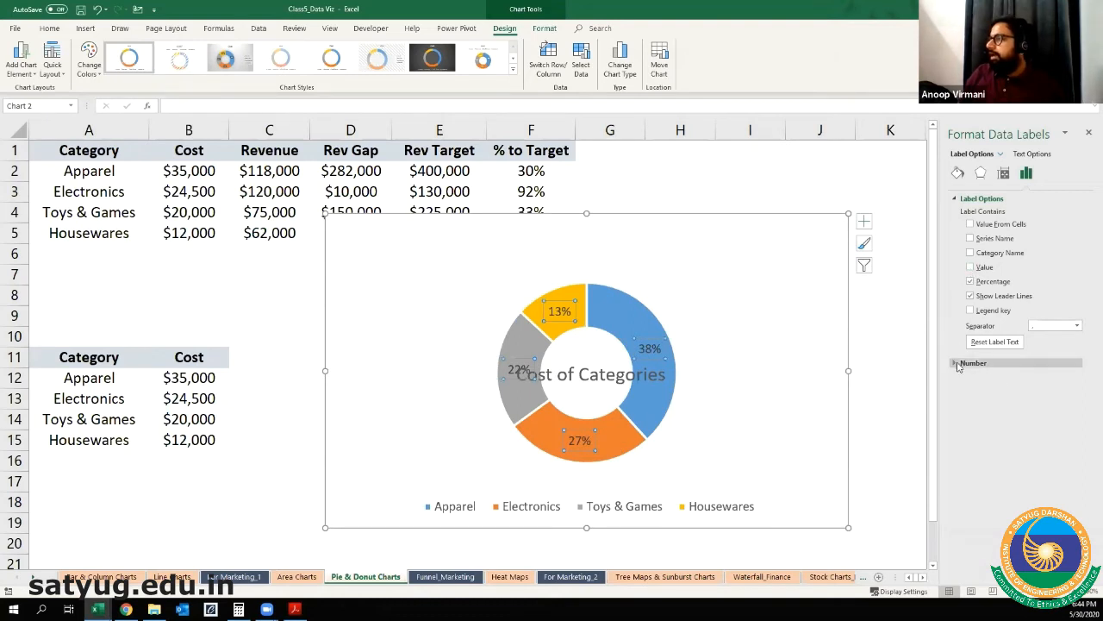
click(1088, 135)
click(586, 369)
drag(586, 285, 585, 274)
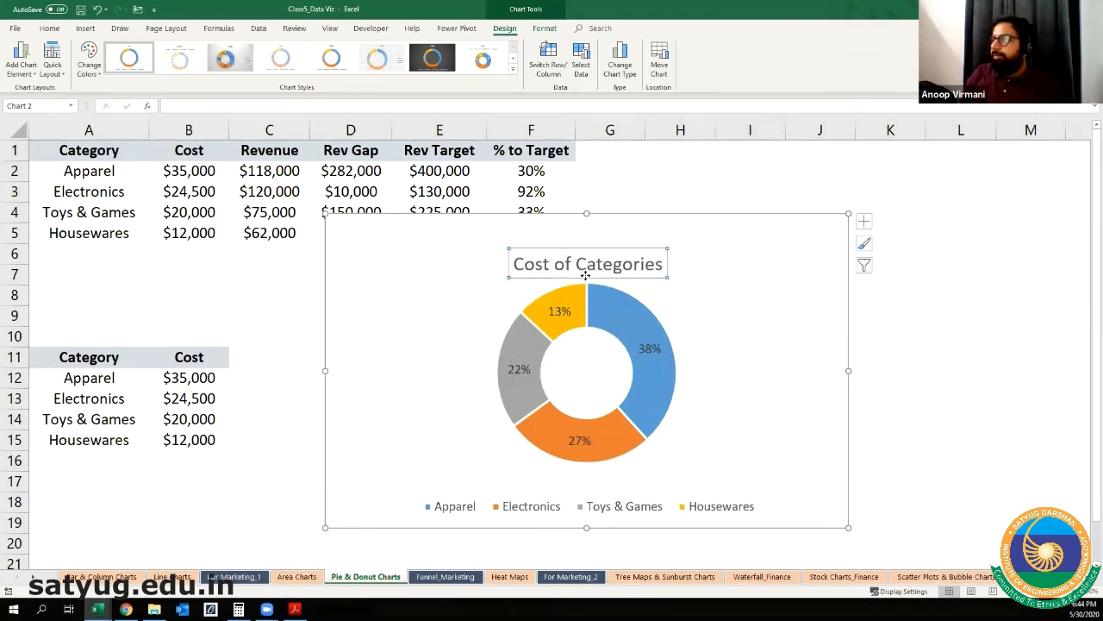
Step: Format the donut's percentage labels with white text at font size 11, and deselect the chart
click(521, 373)
click(52, 29)
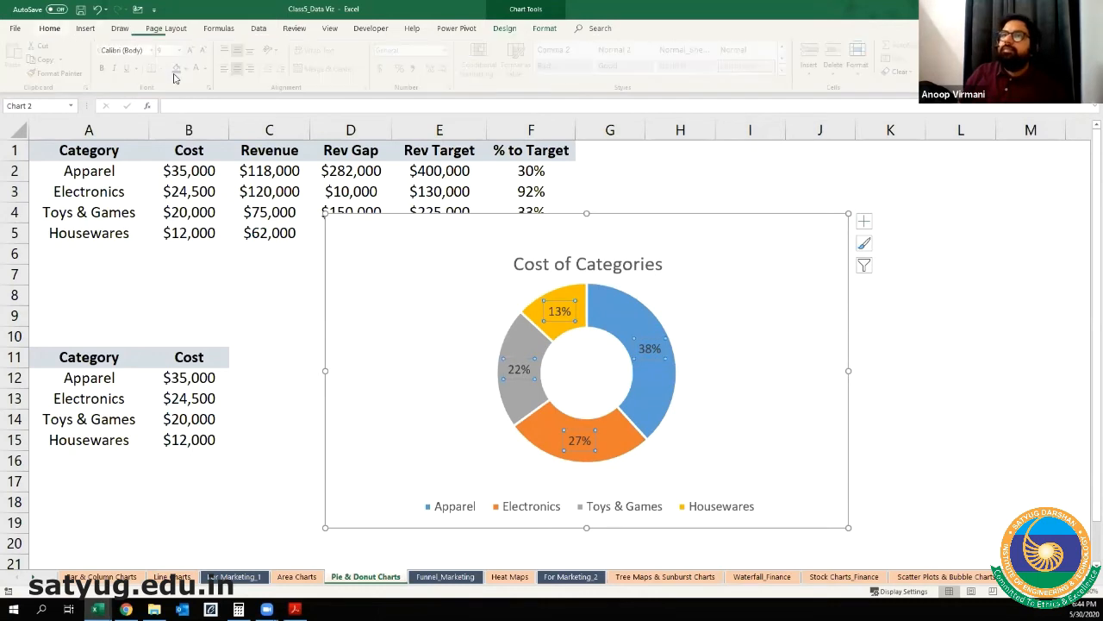
click(181, 69)
click(193, 50)
click(193, 50)
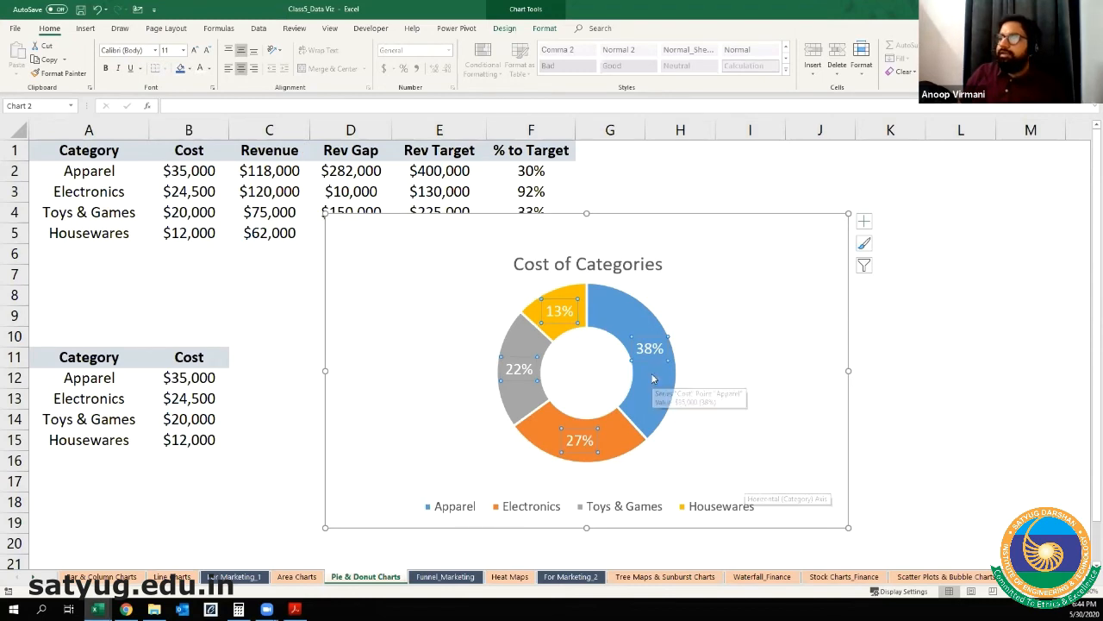
click(1014, 344)
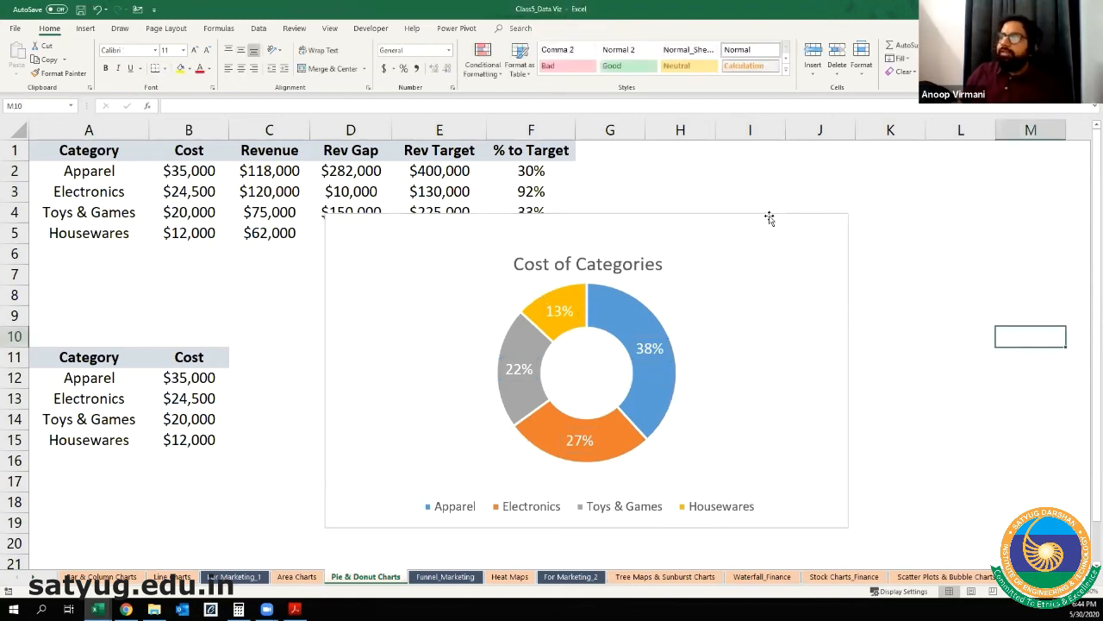
click(747, 236)
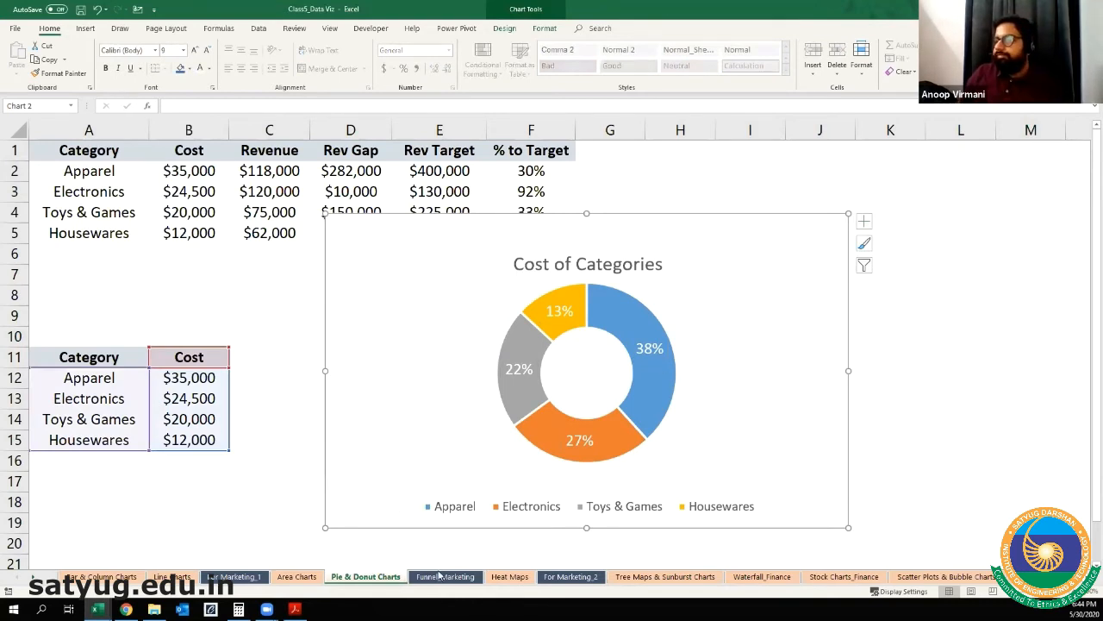
click(291, 578)
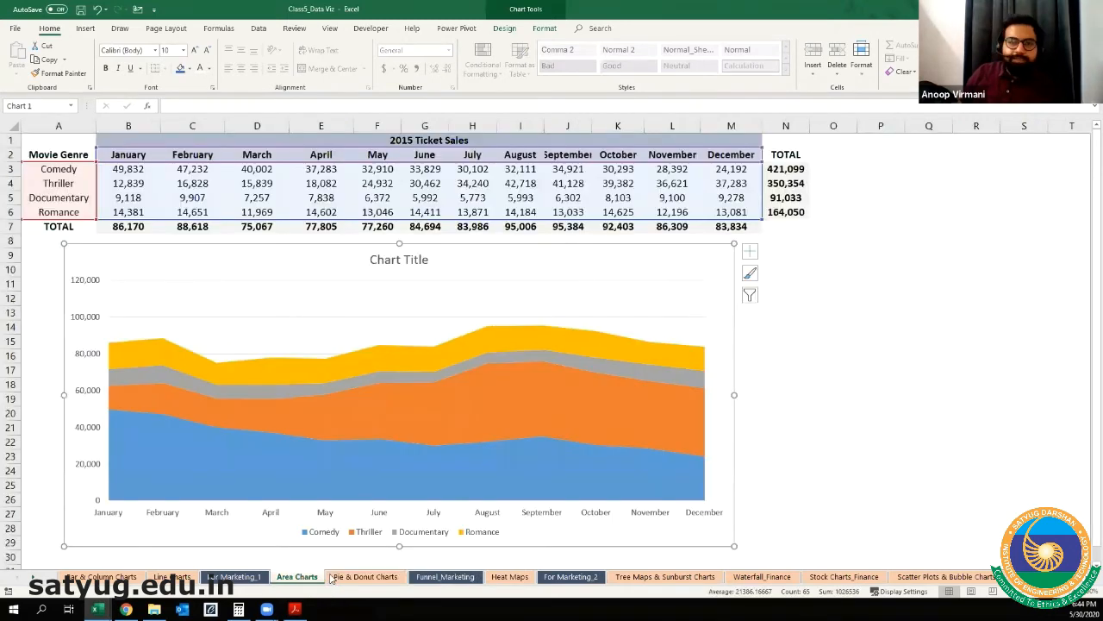
click(363, 576)
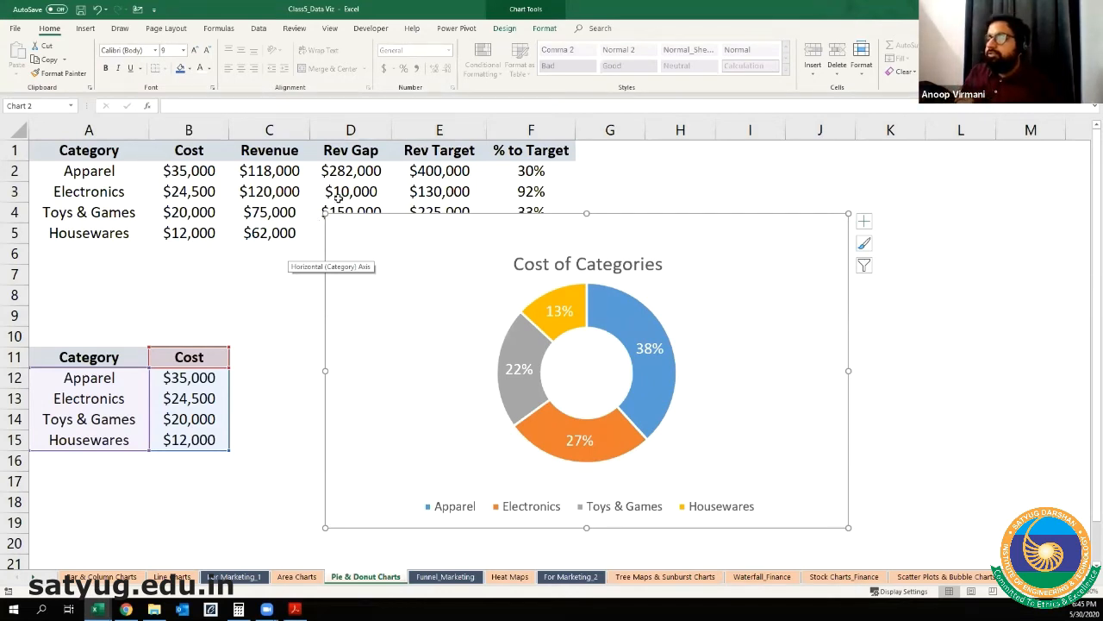
Step: Delete the existing funnel chart from the Funnel_Marketing sheet
click(444, 577)
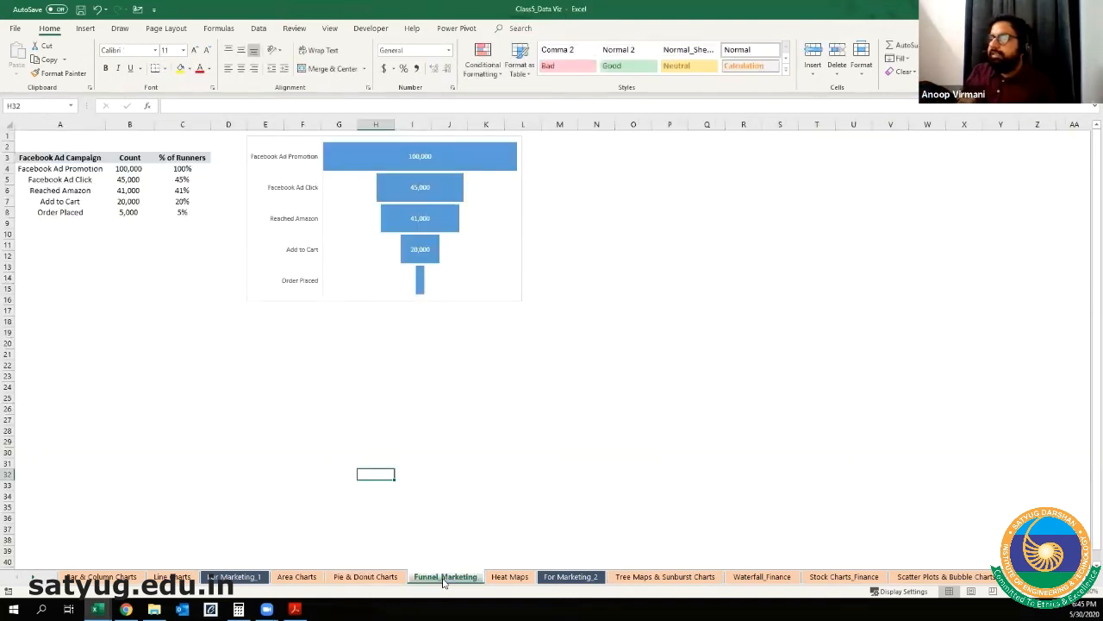
click(300, 299)
key(Delete)
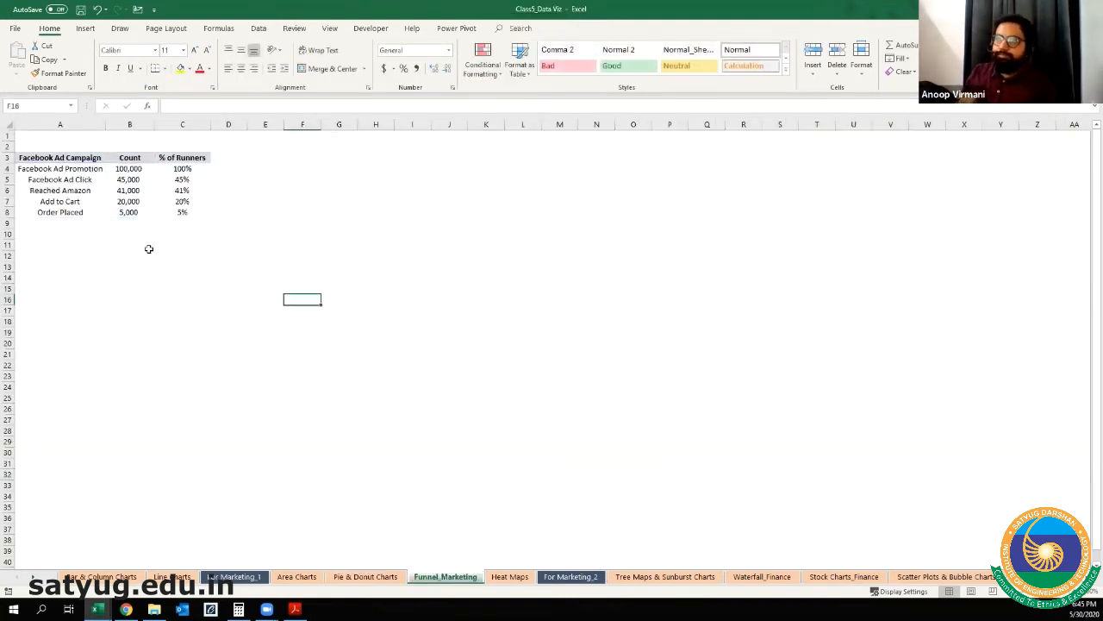
Step: Clear the "% of Runners" header in cell C3 of the Facebook Ad Campaign table
ctrl+scroll(153, 258, up, 6)
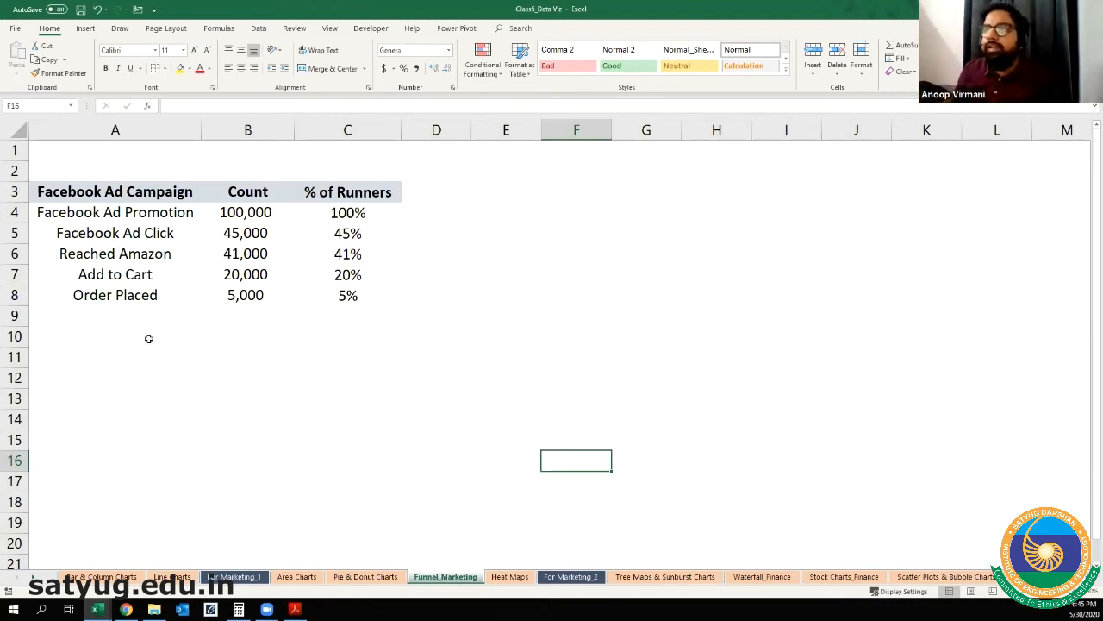
ctrl+scroll(152, 339, up, 1)
ctrl+scroll(152, 339, up, 1)
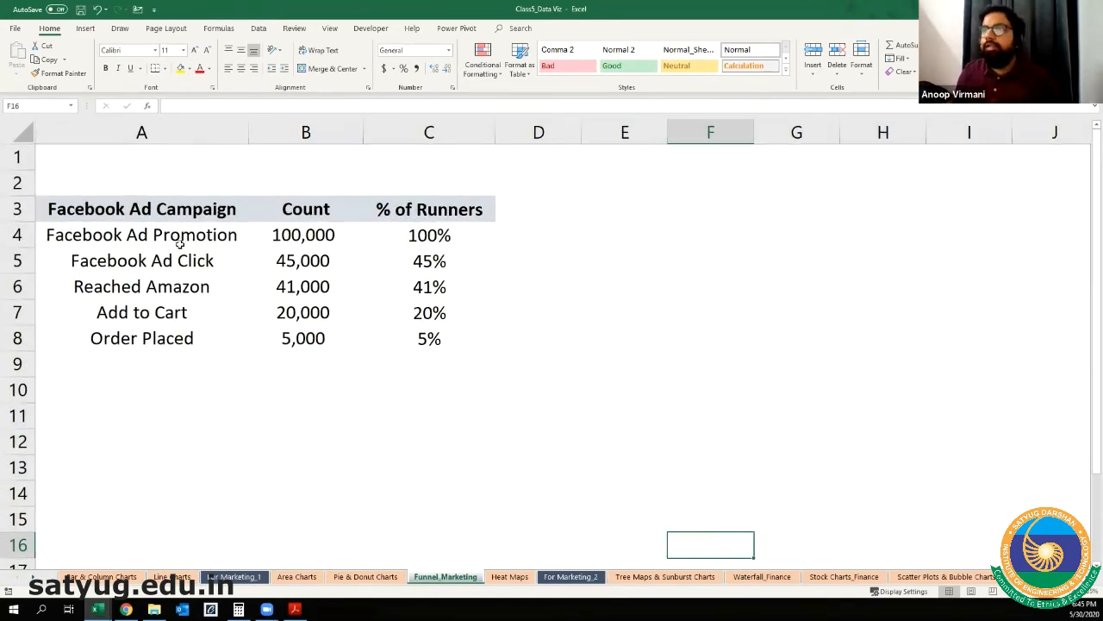
click(242, 224)
click(345, 231)
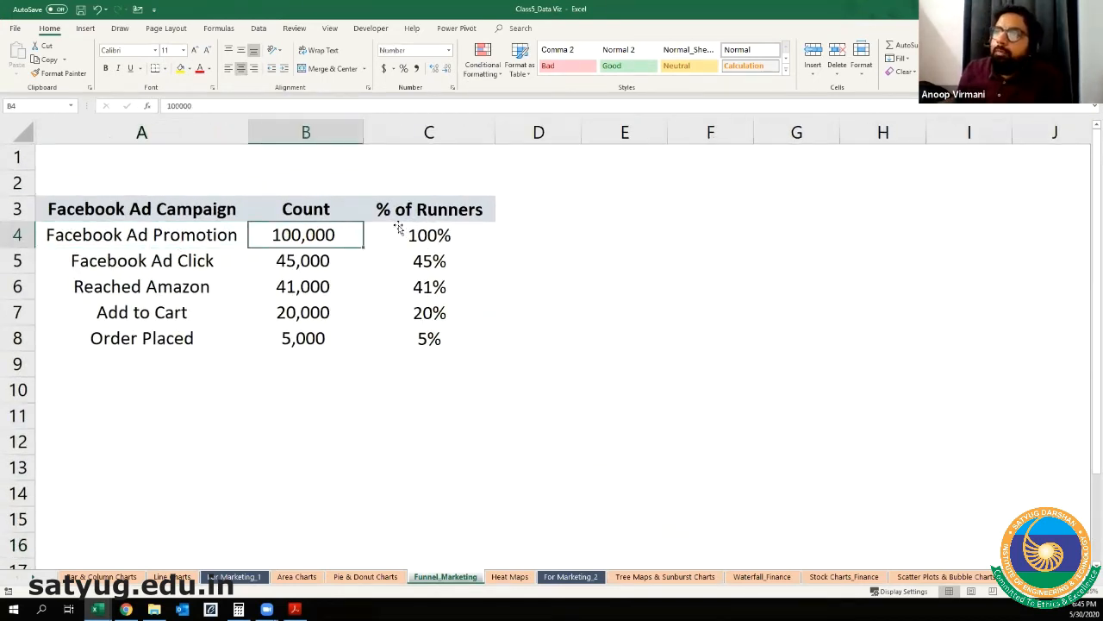
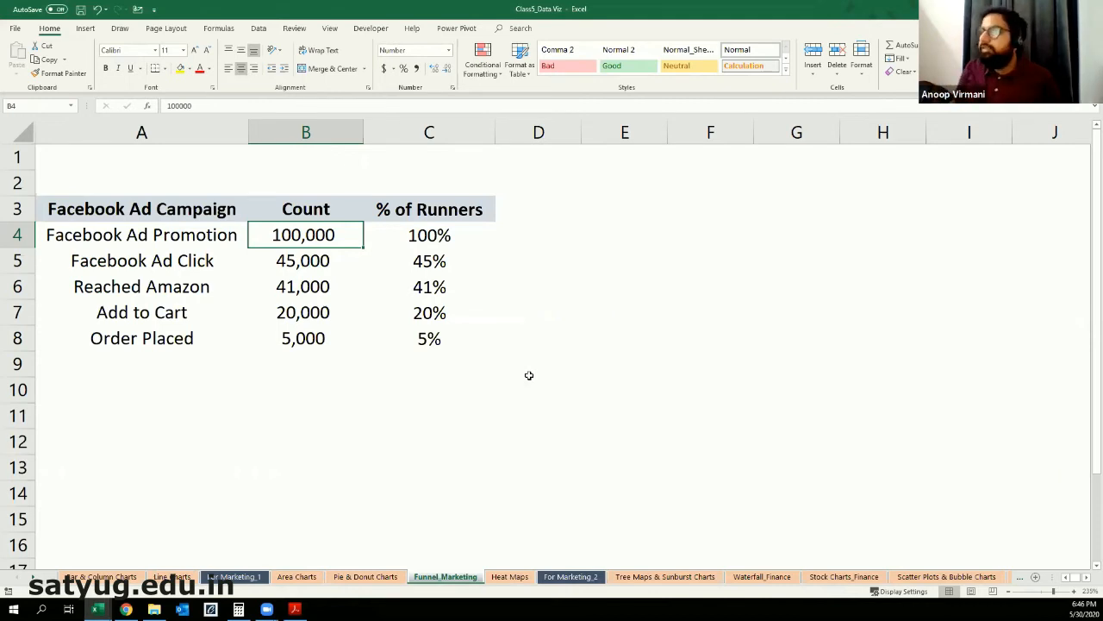
key(Up)
key(Right)
key(Delete)
Step: Select the campaign stages and their counts, headers included, in range A3:B8
key(Left)
key(Left)
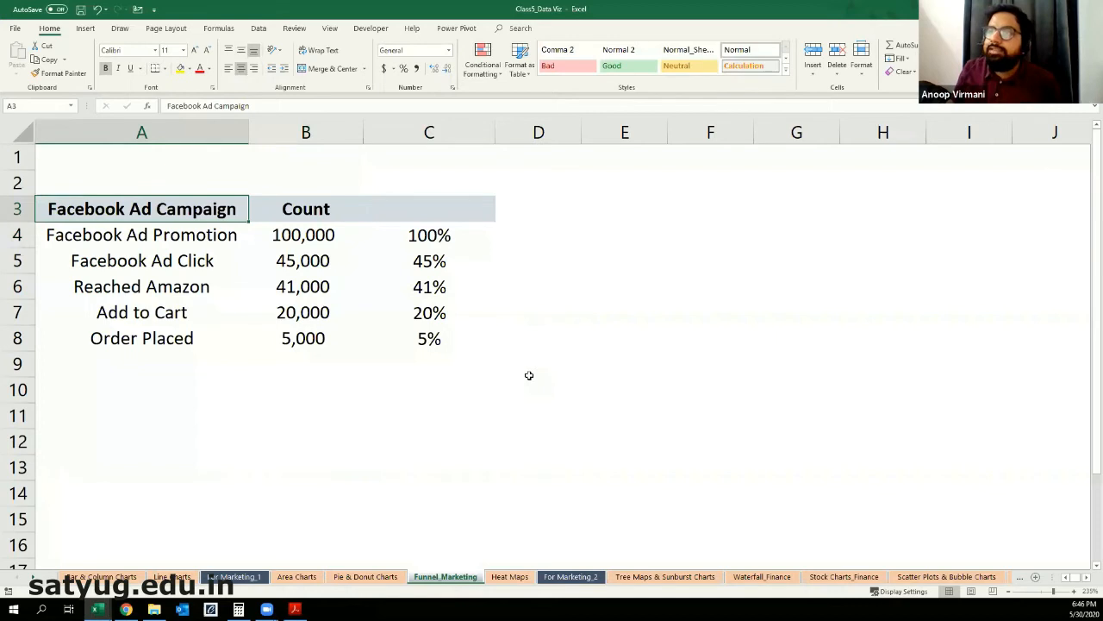
key(shift+Right)
key(shift+Down)
key(shift+Down)
key(shift+Down)
key(shift+Down)
key(shift+Down)
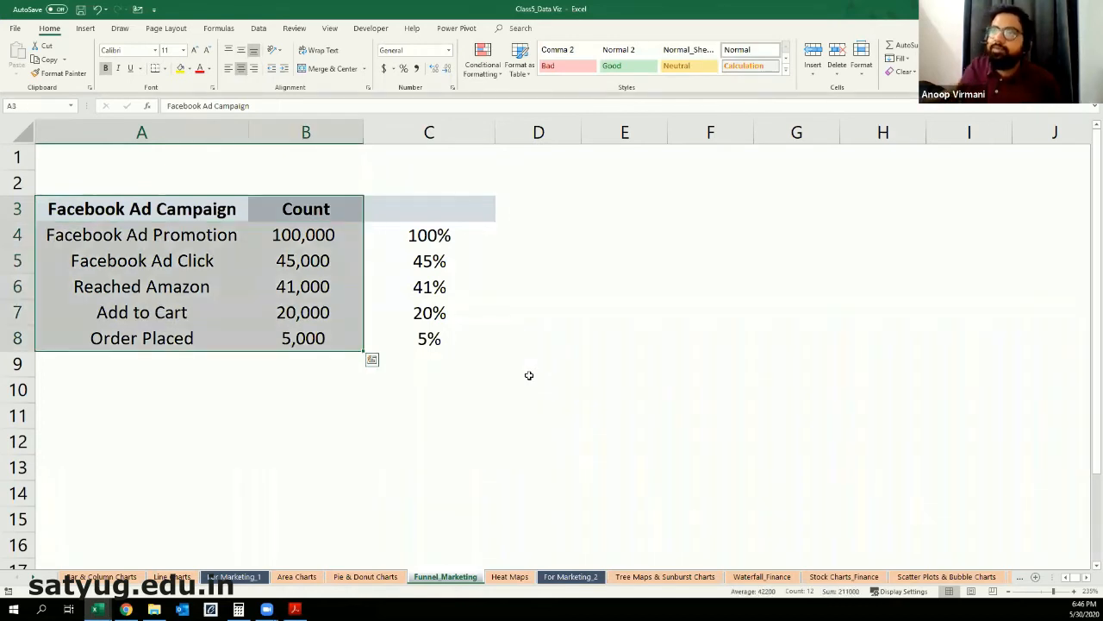
Step: Examine each stage of the Facebook ad campaign and its count, from Facebook Ad Promotion down to Order Placed
click(222, 369)
click(194, 239)
click(289, 239)
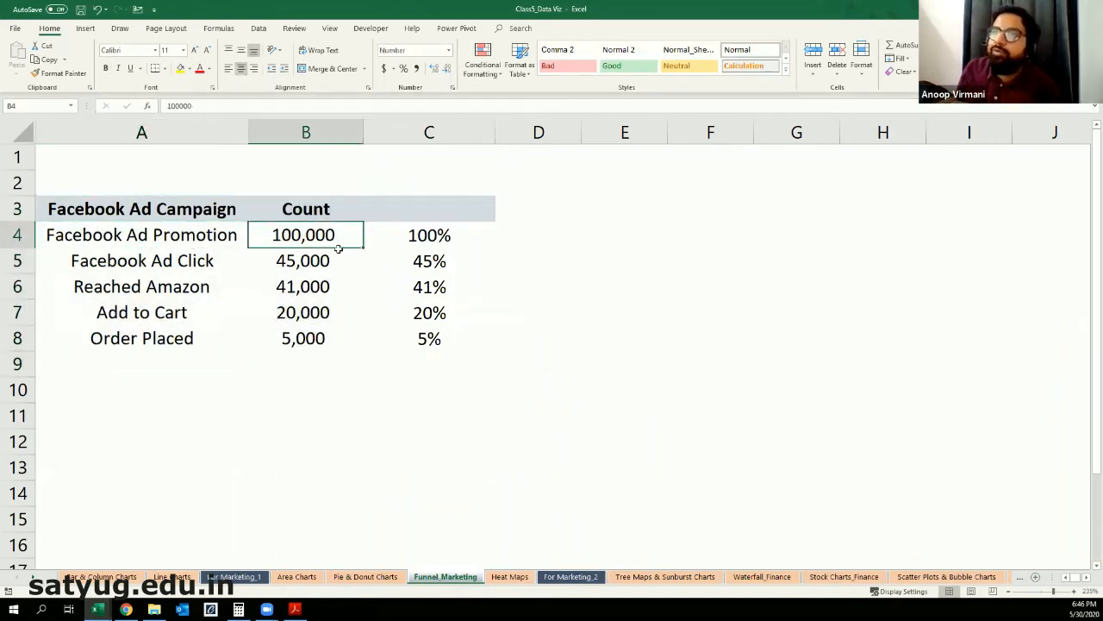
click(142, 264)
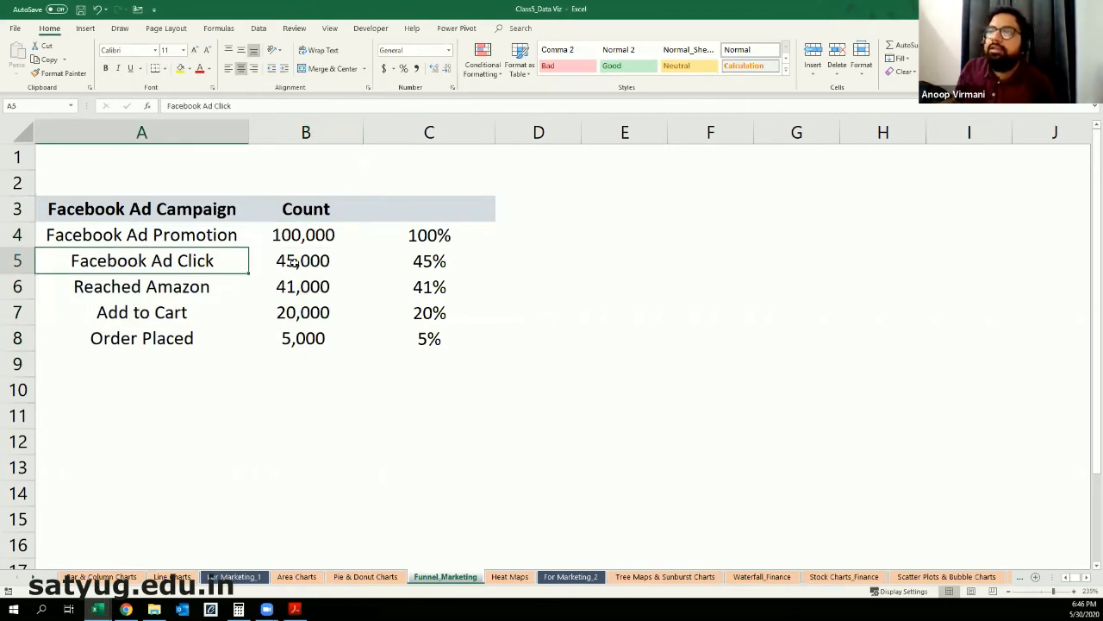
click(292, 261)
click(312, 287)
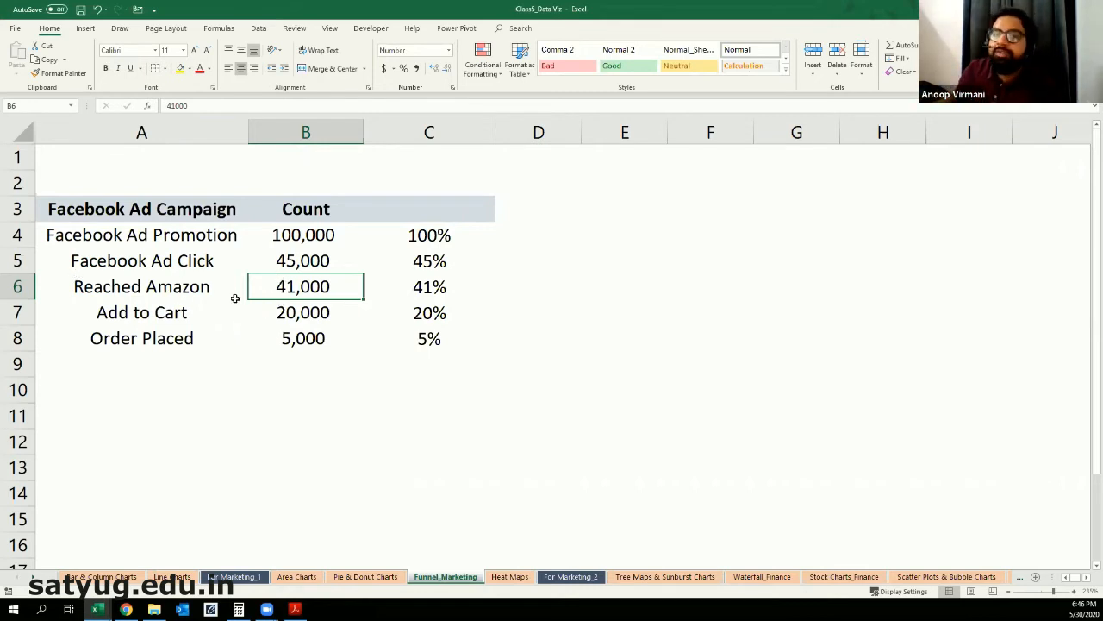
click(172, 316)
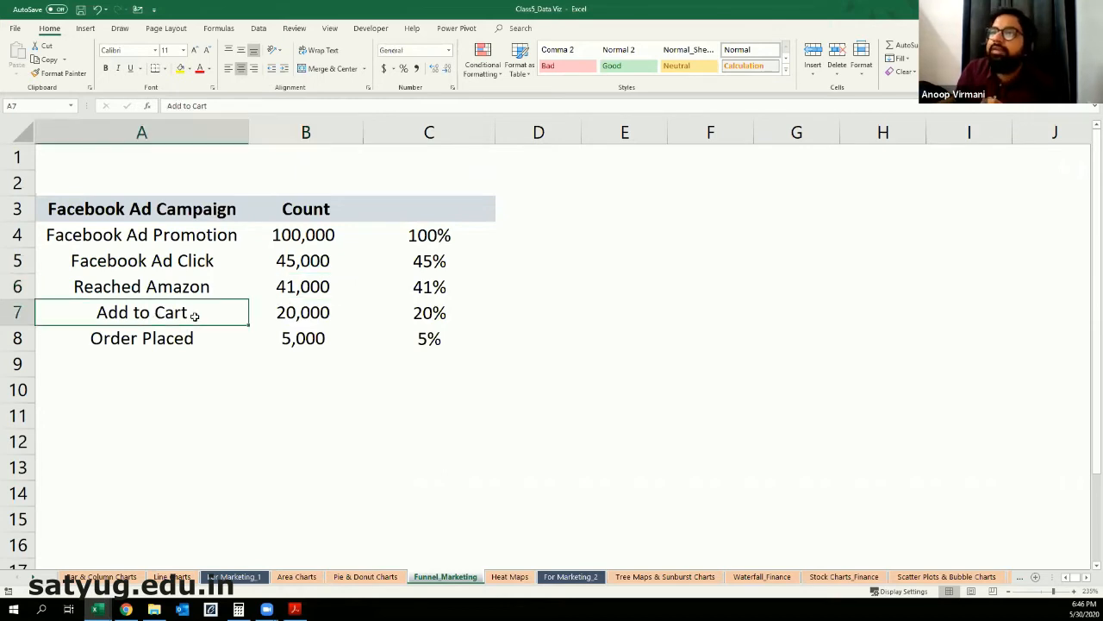
click(290, 316)
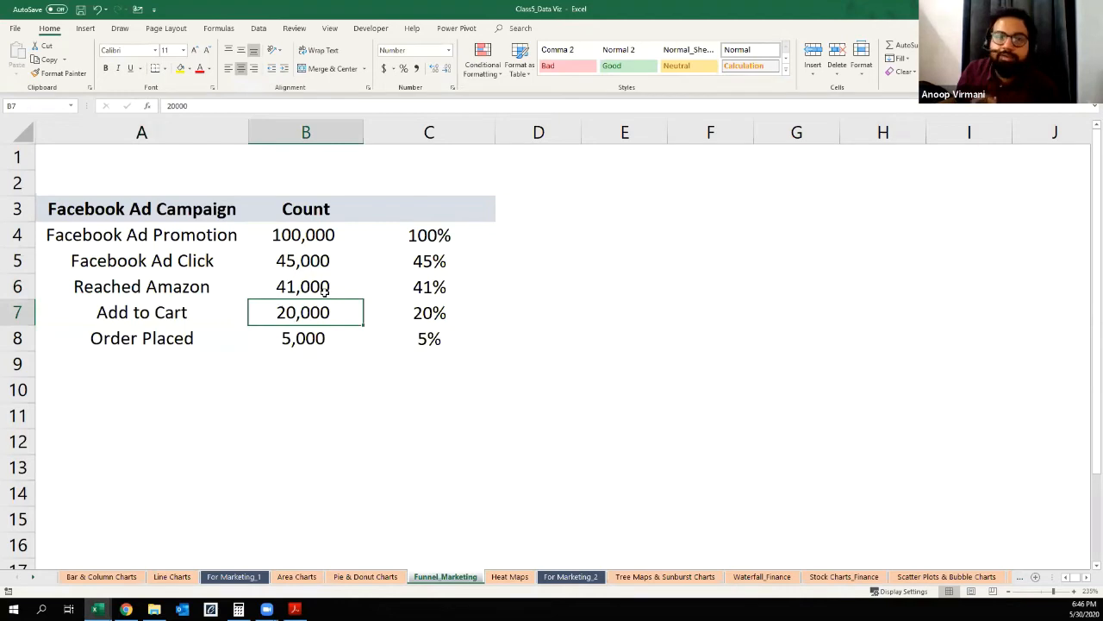
click(172, 349)
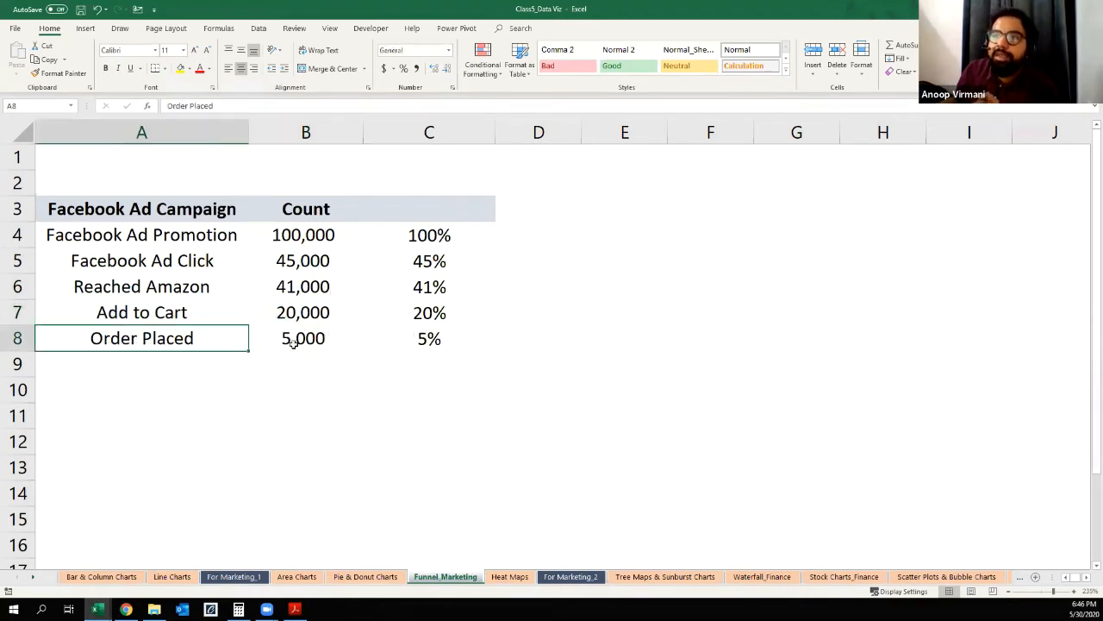
click(293, 341)
click(267, 373)
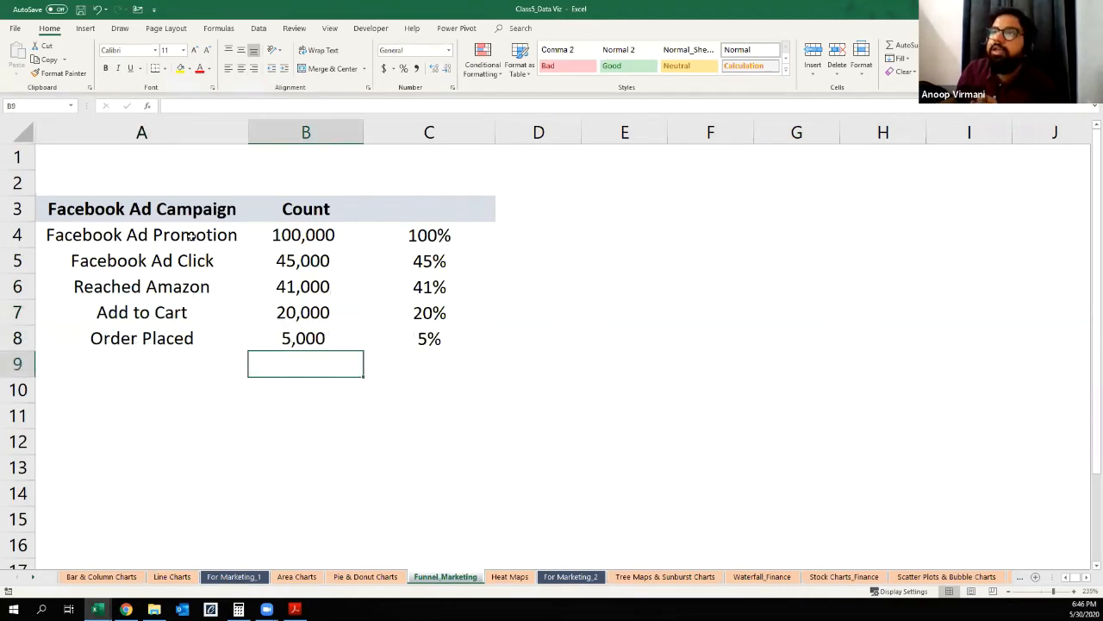
Step: Insert a funnel chart from the Facebook Ad Campaign stages and counts in A3:B8
drag(197, 211, 282, 332)
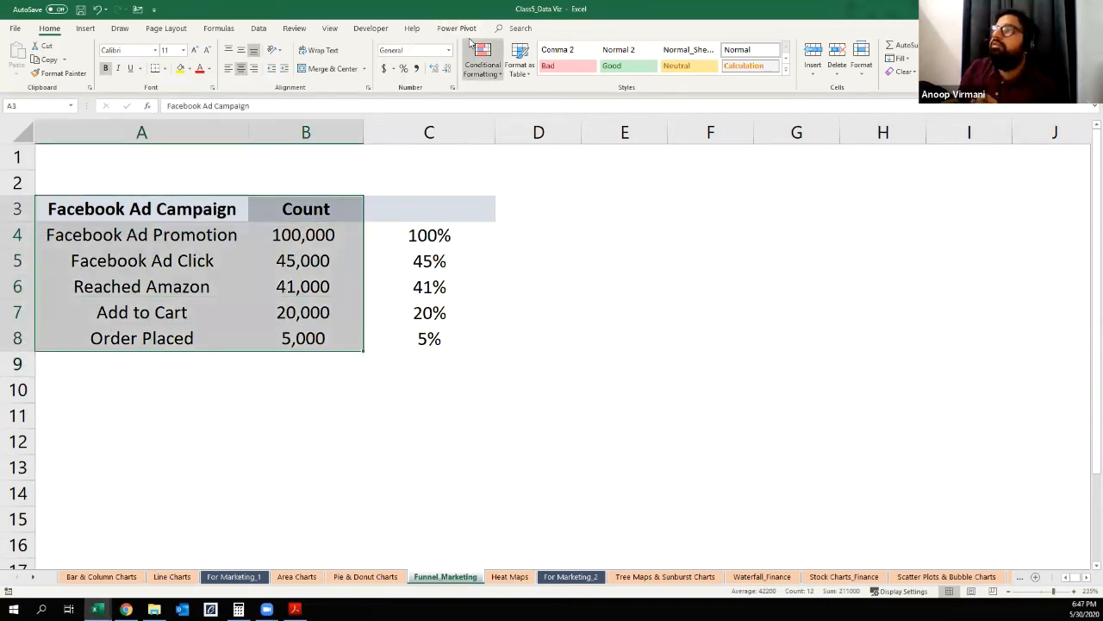
click(86, 28)
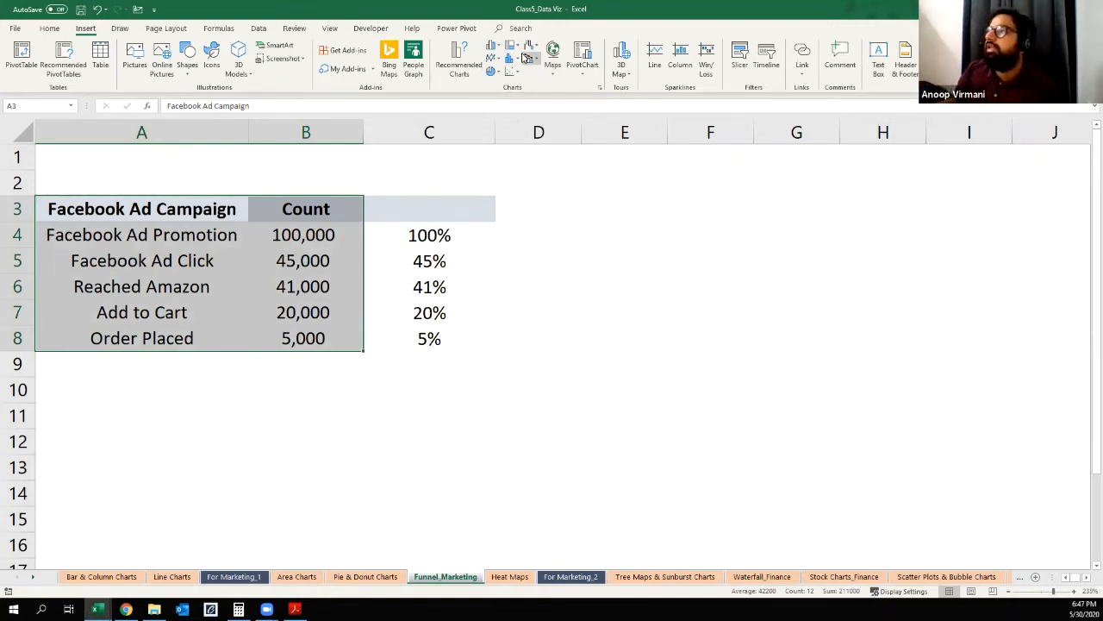
key(ctrl)
key(ctrl)
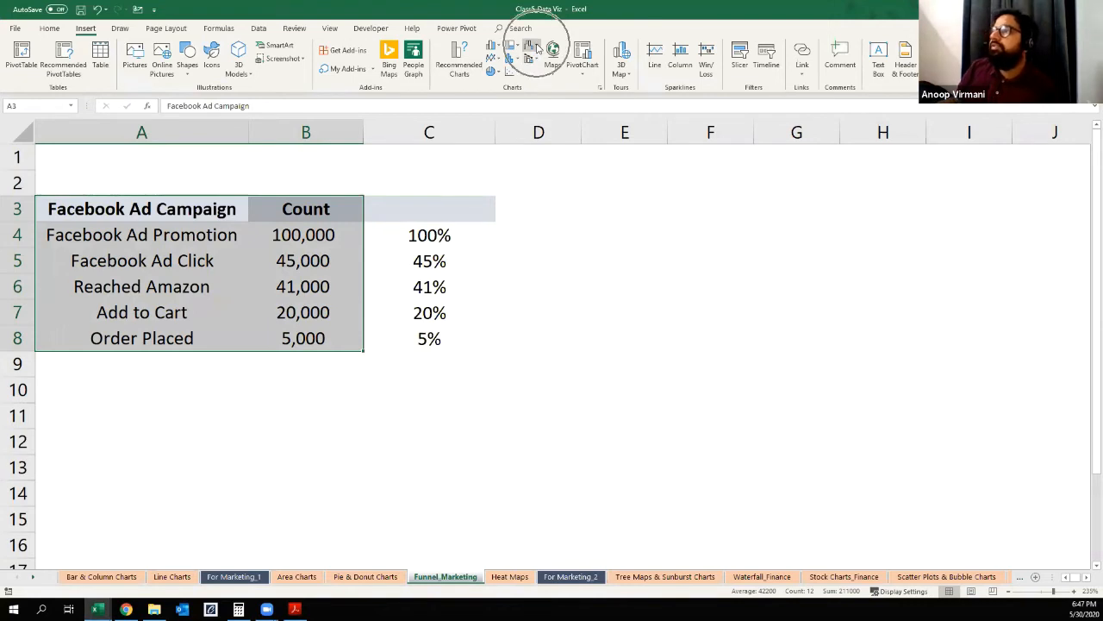
click(532, 49)
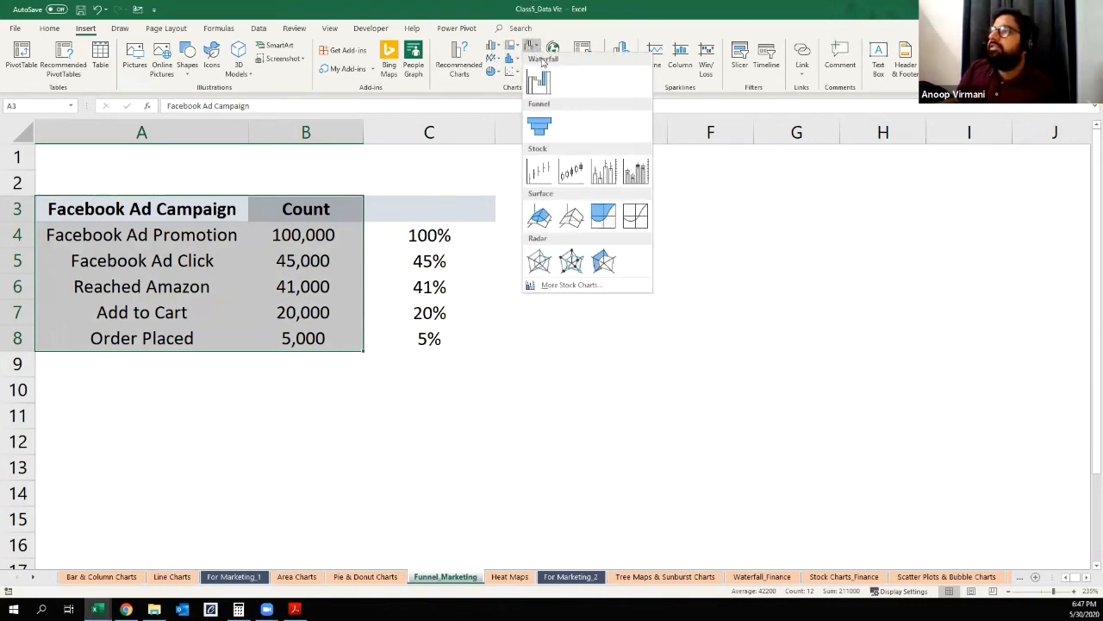
click(540, 127)
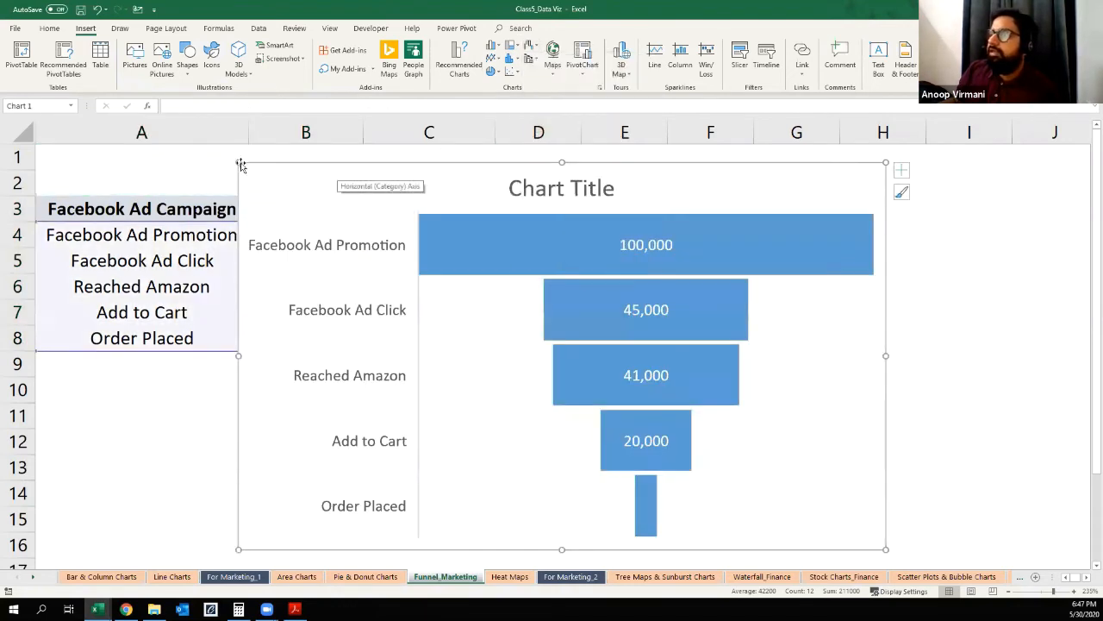
Step: Set the funnel chart's title to "Facebook Campaign"
click(529, 200)
triple_click(537, 188)
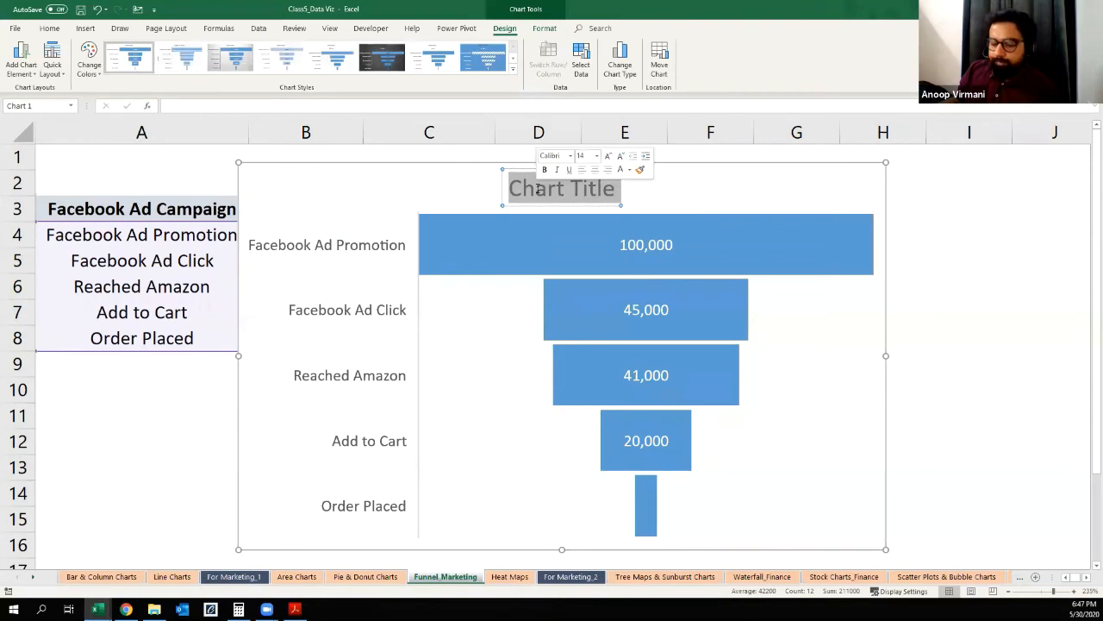
text(Face)
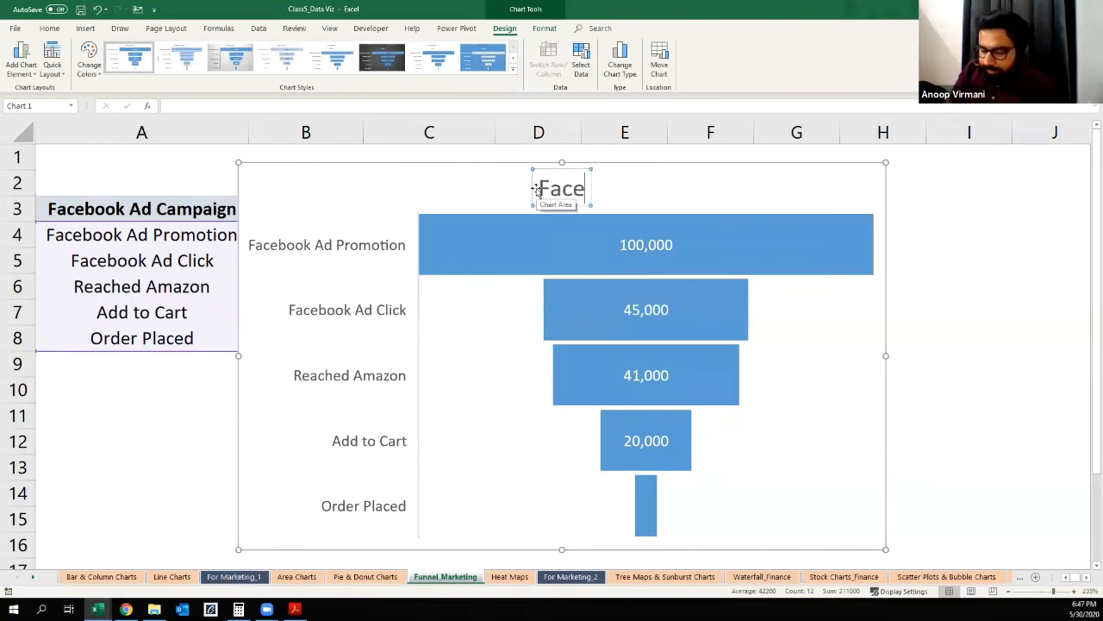
text(book Ca)
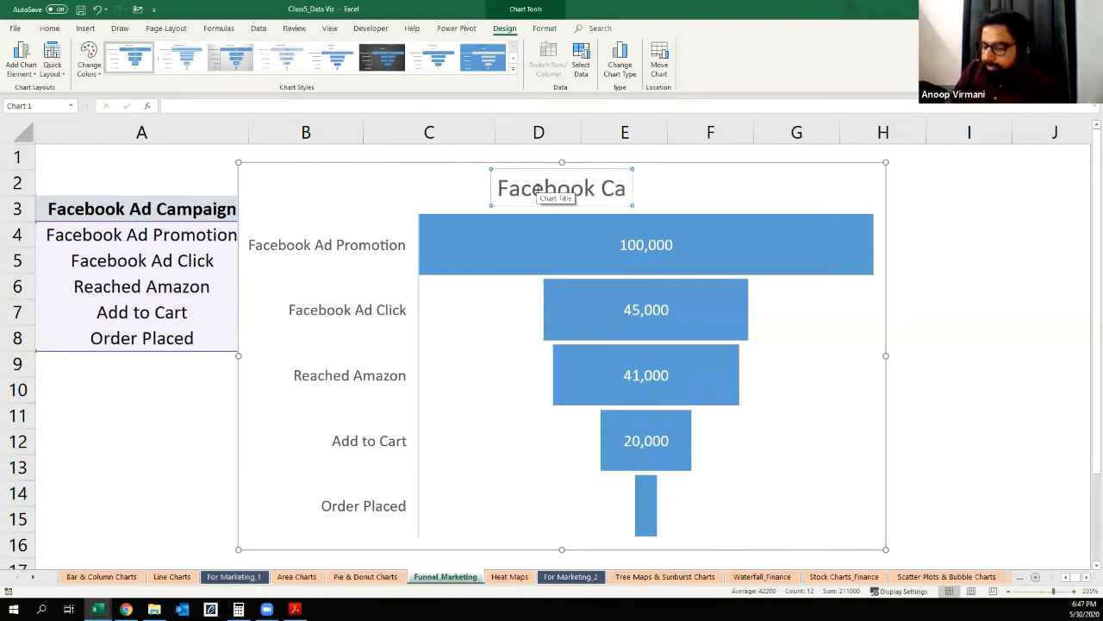
text(mpaign)
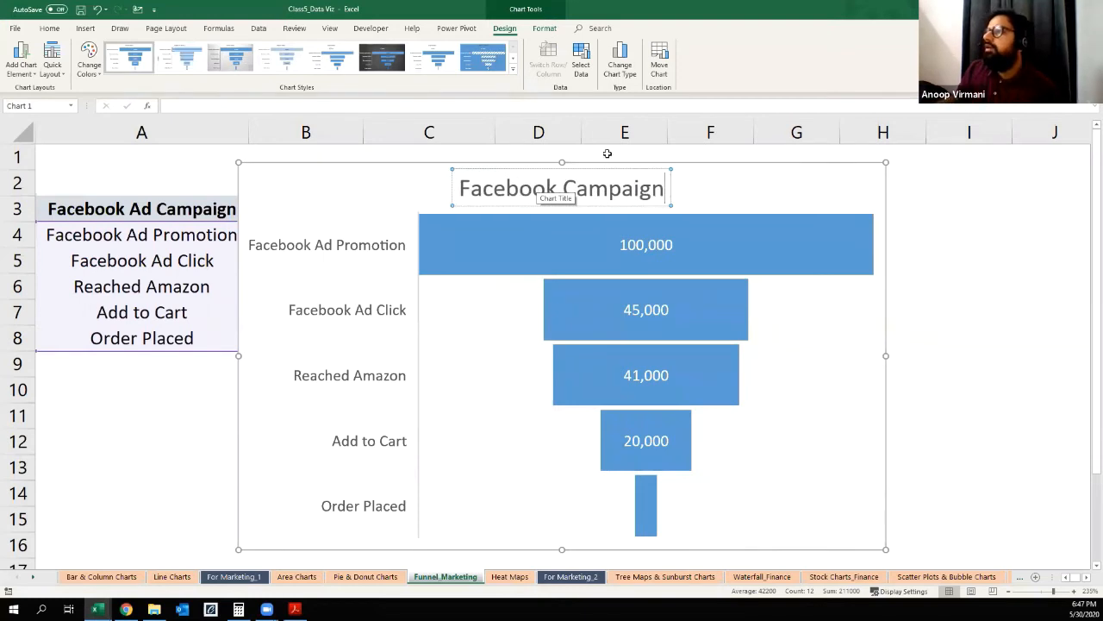
click(723, 168)
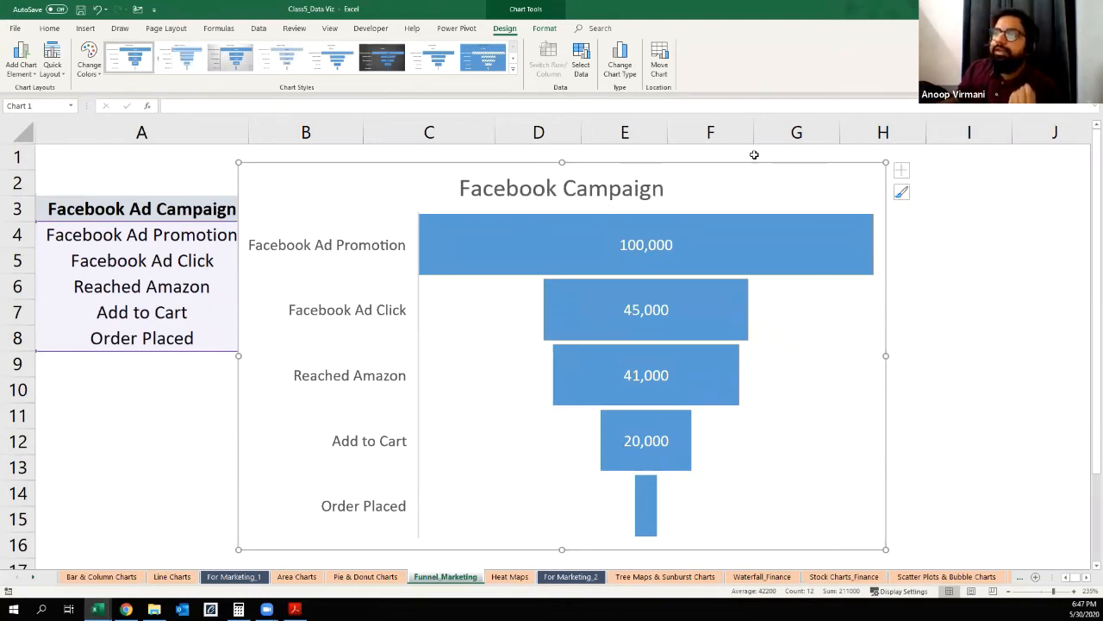
Step: Examine the funnel chart's bars stage by stage, comparing Facebook Ad Promotion, Reached Amazon, Add to Cart and Order Placed
click(544, 245)
click(619, 247)
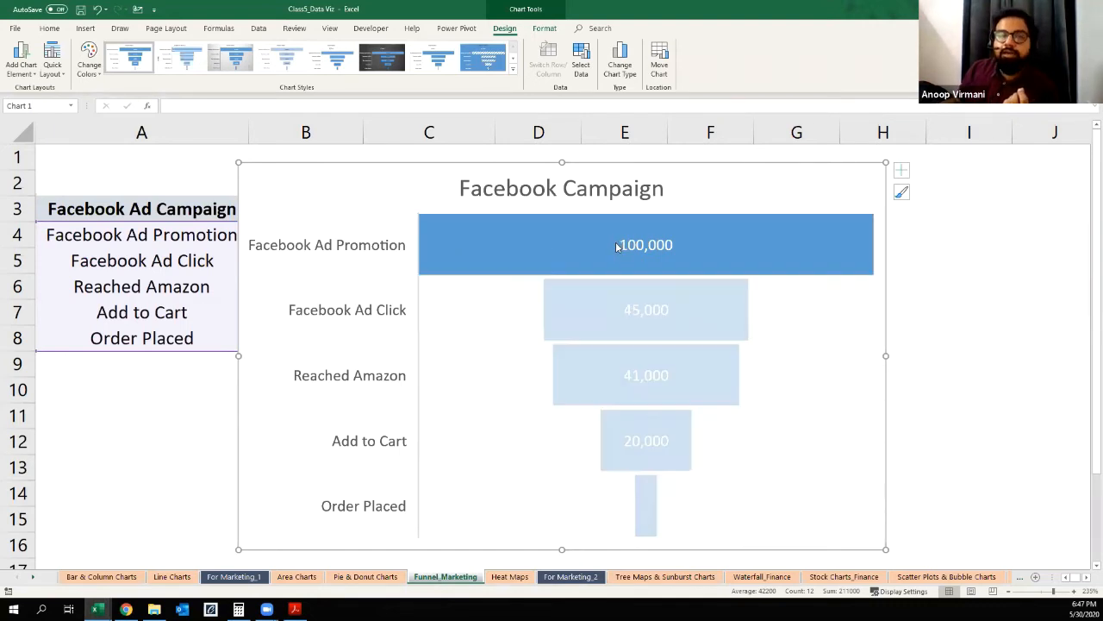
click(647, 513)
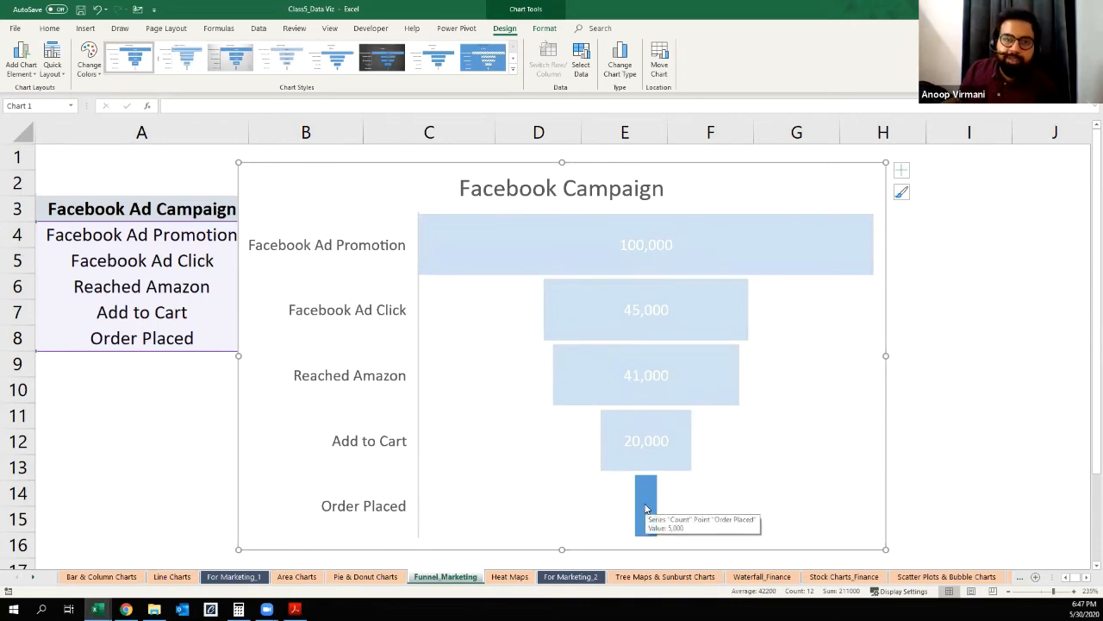
click(988, 246)
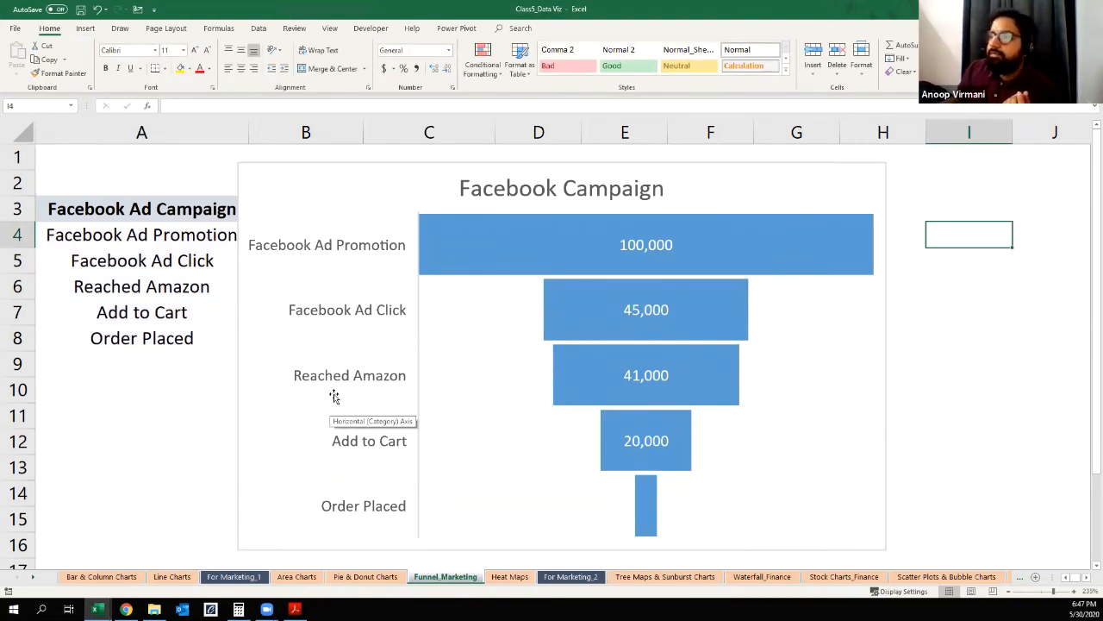
click(578, 377)
click(651, 381)
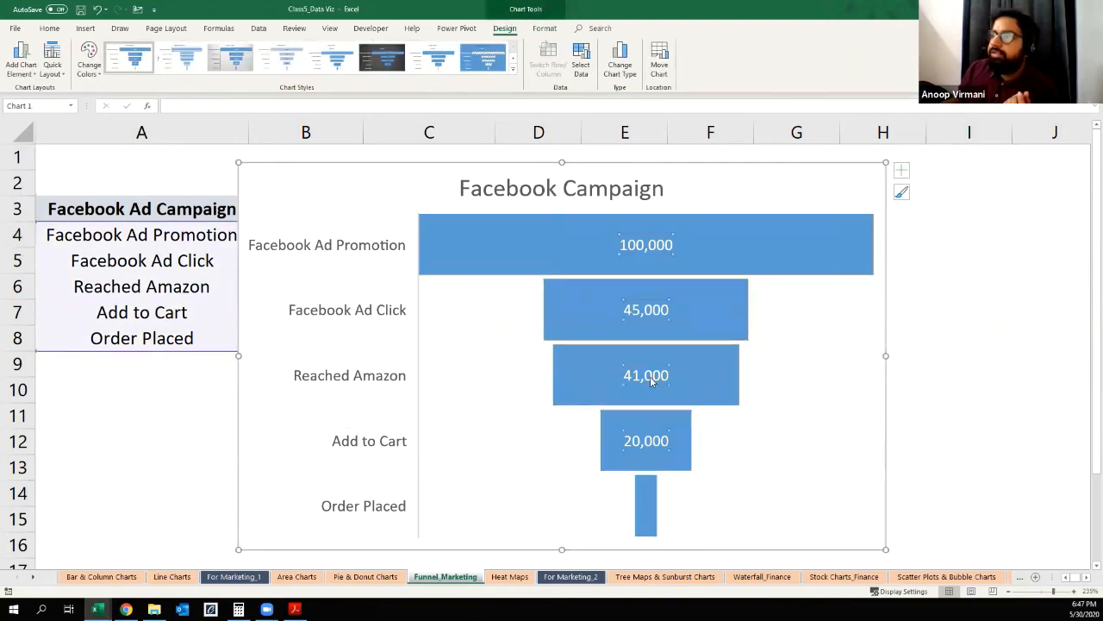
click(599, 396)
click(566, 403)
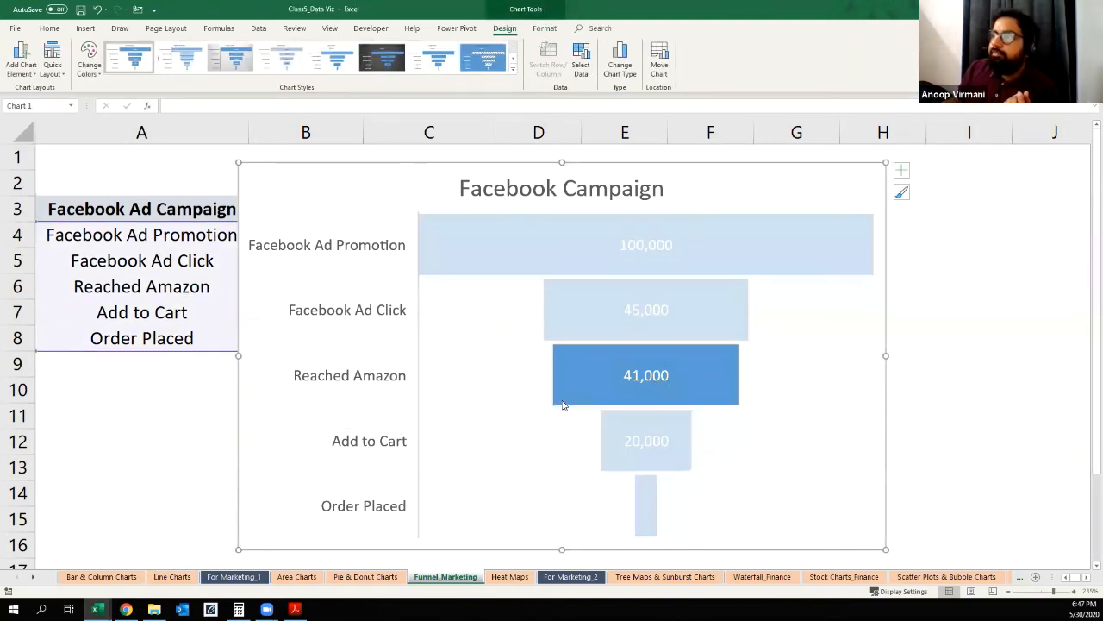
click(609, 464)
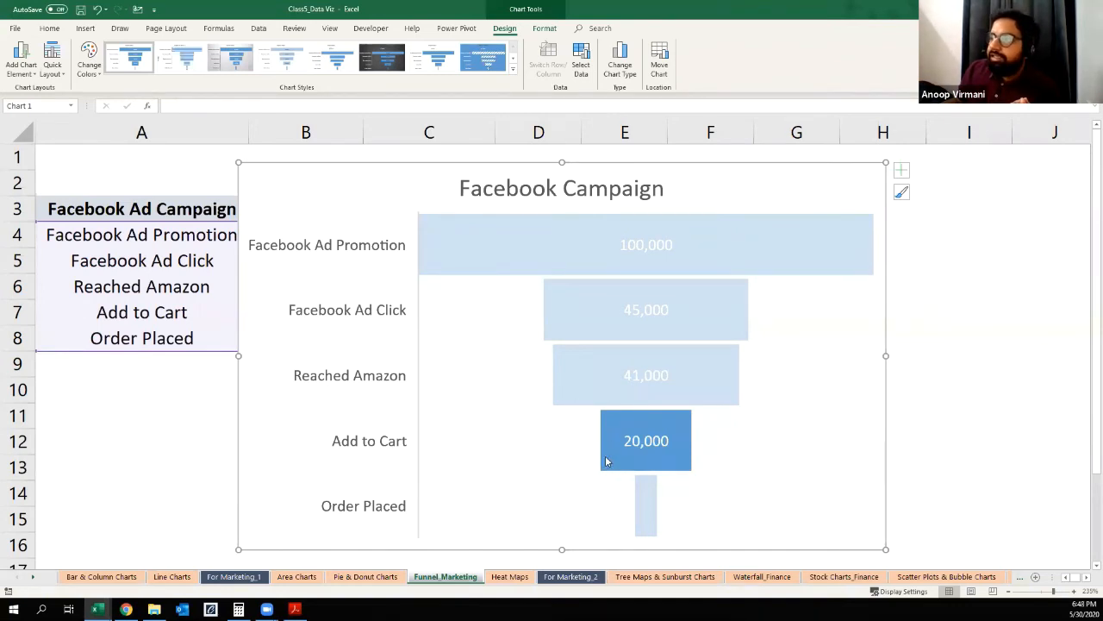
mouse_move(557, 371)
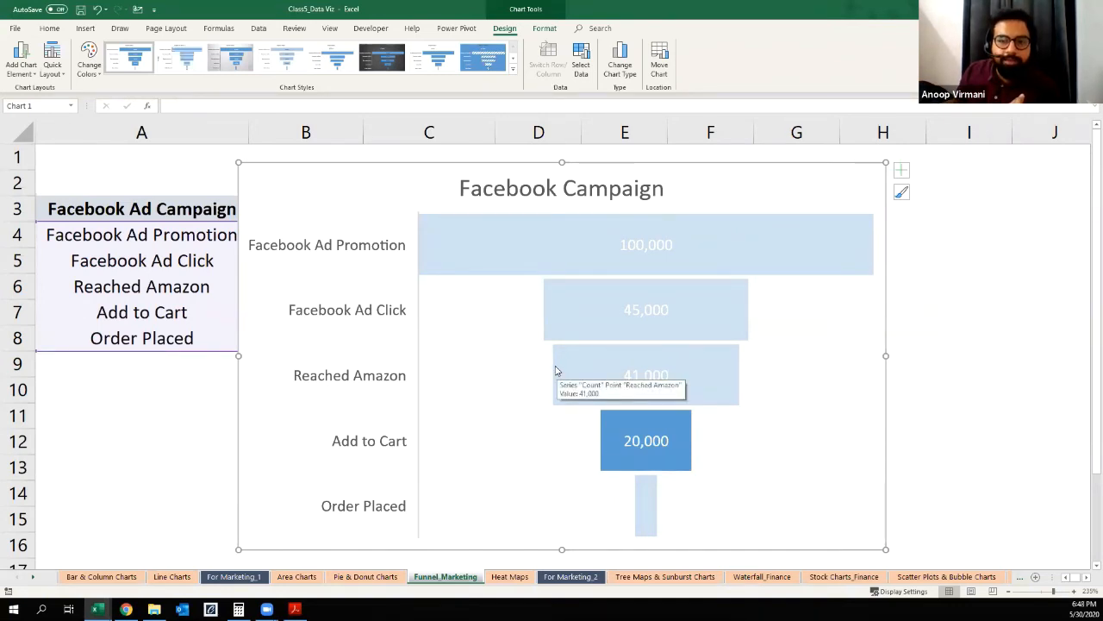
click(546, 252)
click(482, 166)
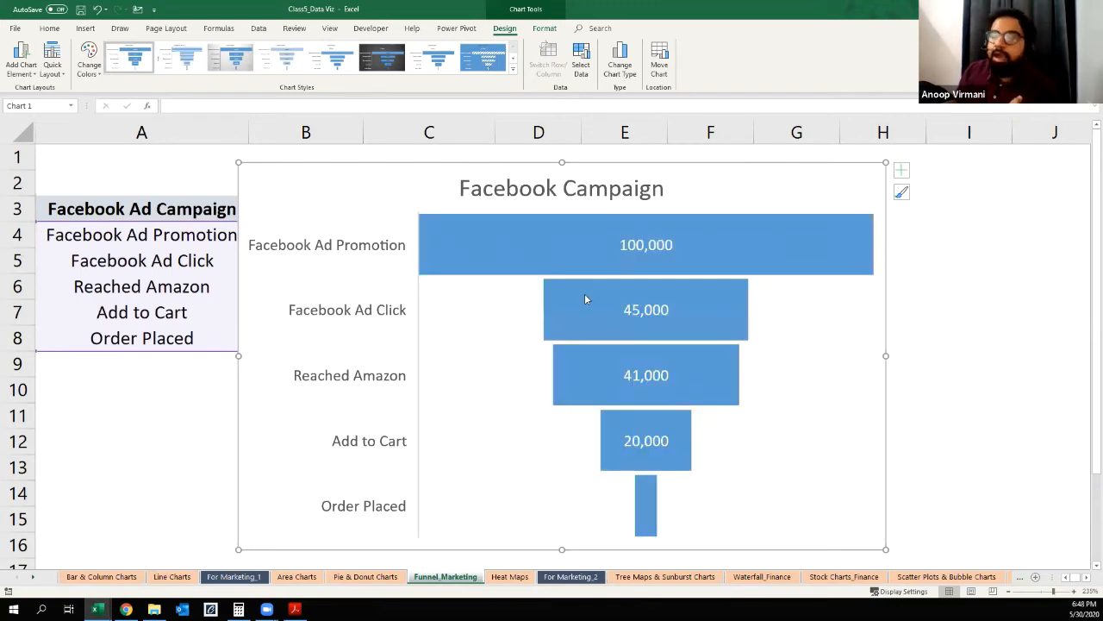
mouse_move(585, 299)
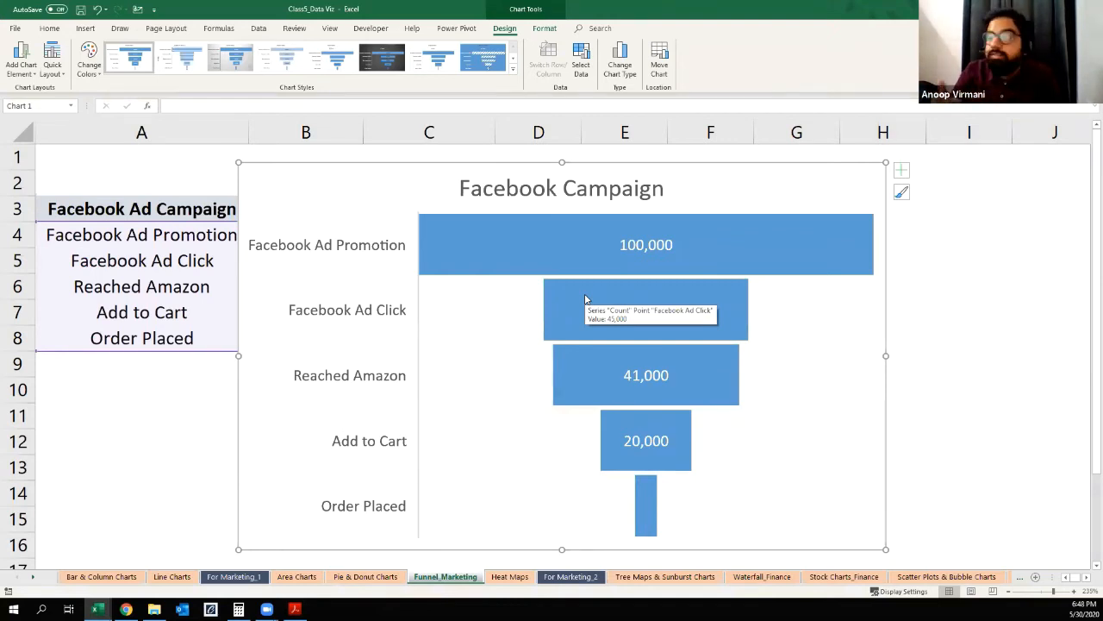
click(651, 375)
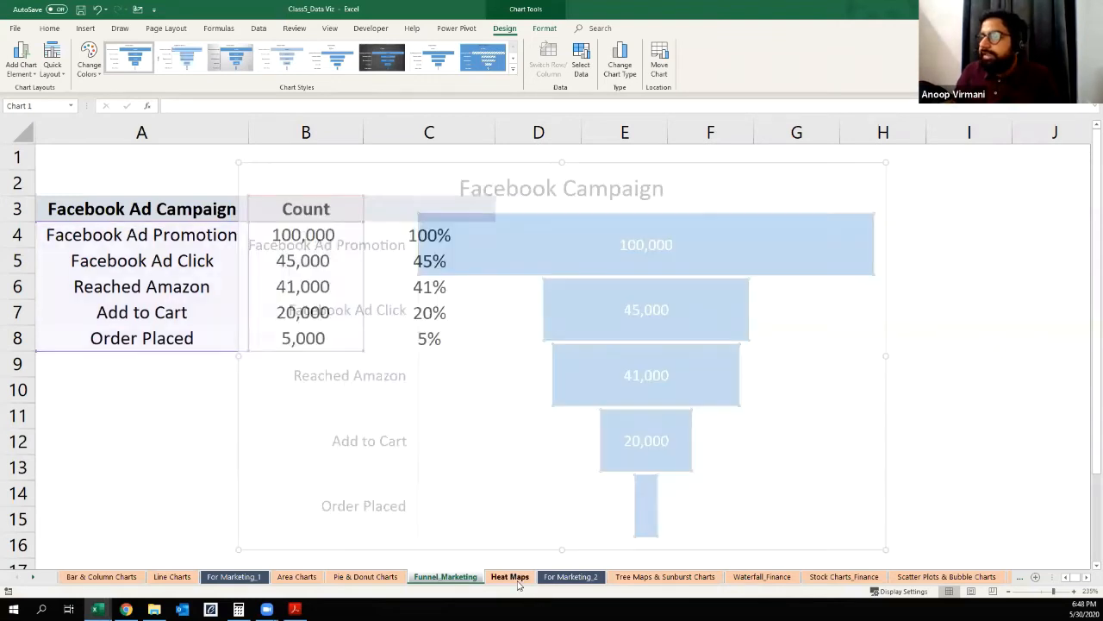
Step: Move the Stock Charts_Finance sheet directly before Tree Maps & Sunburst Charts, after checking the upcoming sheets
click(515, 577)
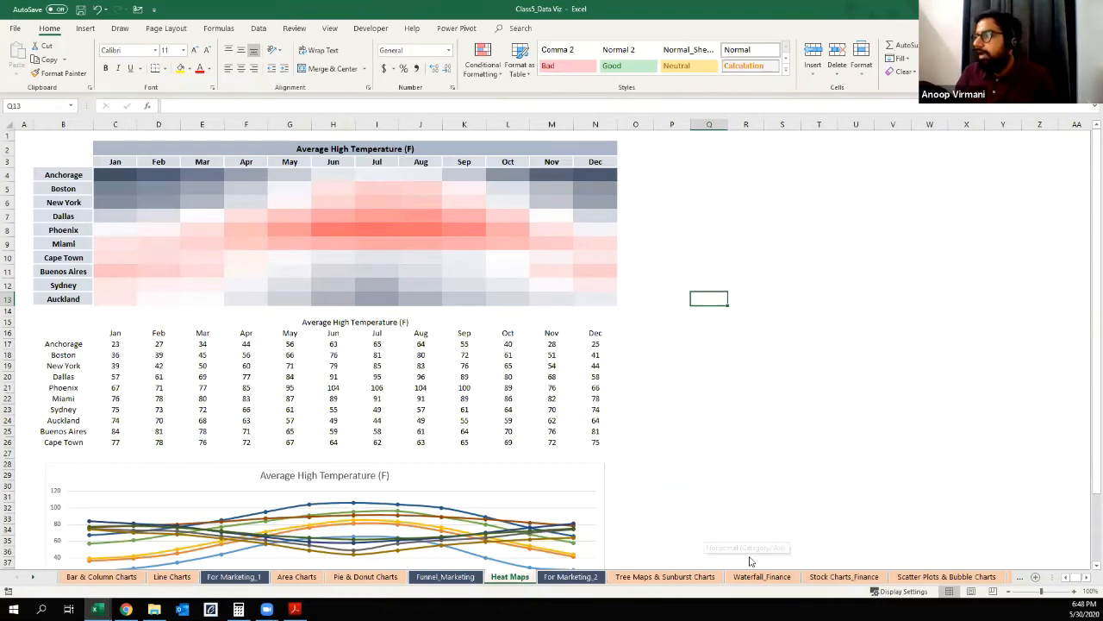
click(835, 578)
click(750, 577)
click(586, 579)
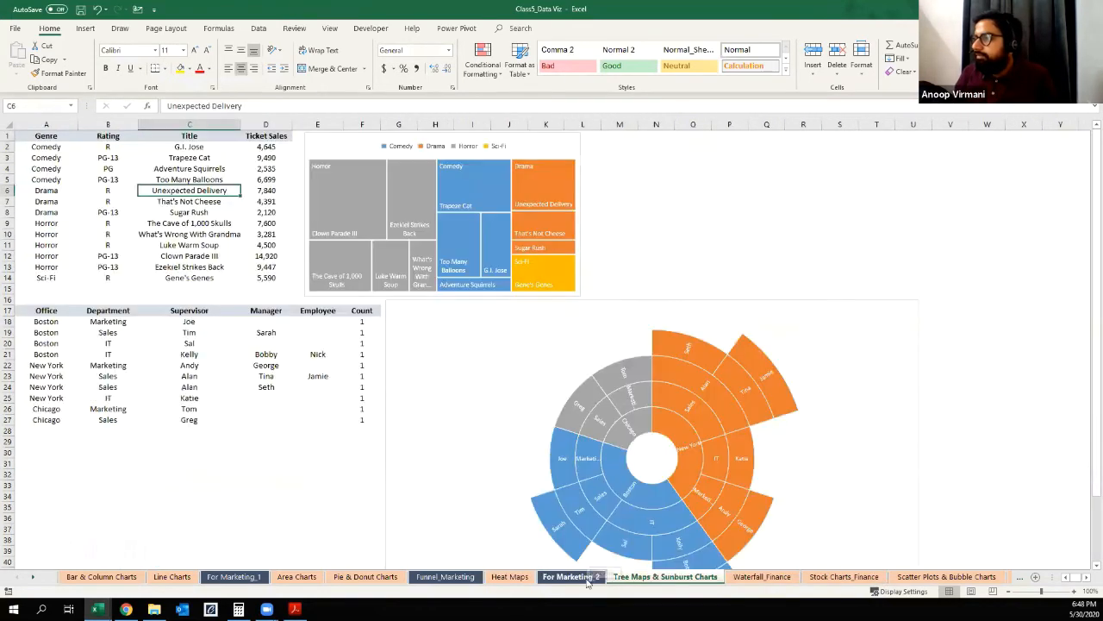
click(844, 577)
drag(619, 582, 606, 580)
click(577, 580)
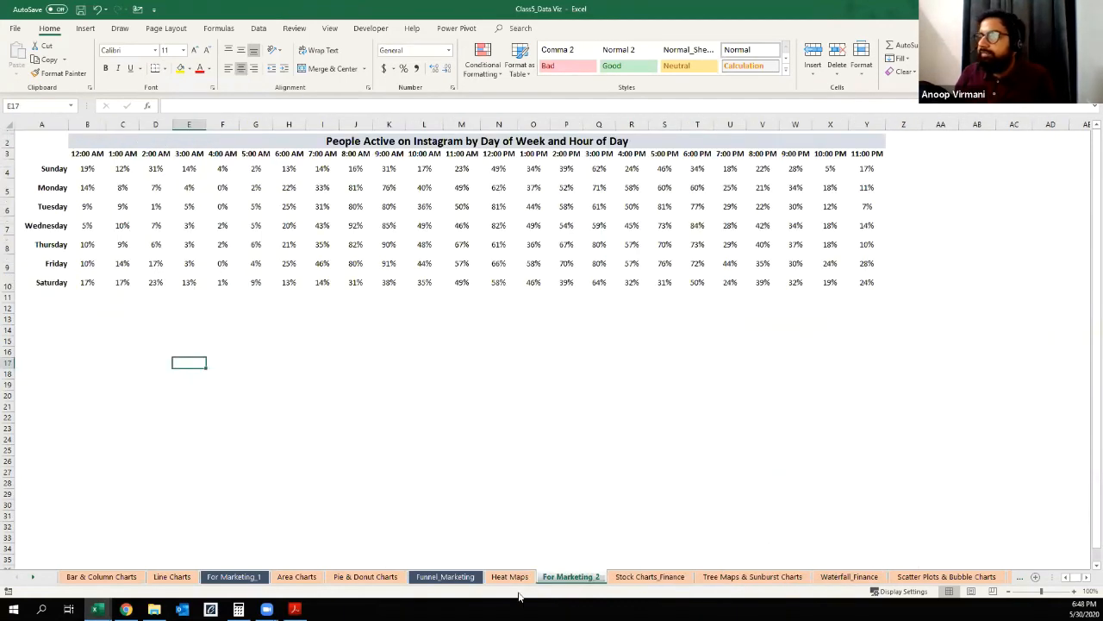
Step: Delete rows 1 to 14 with the finished coloured heat map from the Heat Maps sheet
click(514, 577)
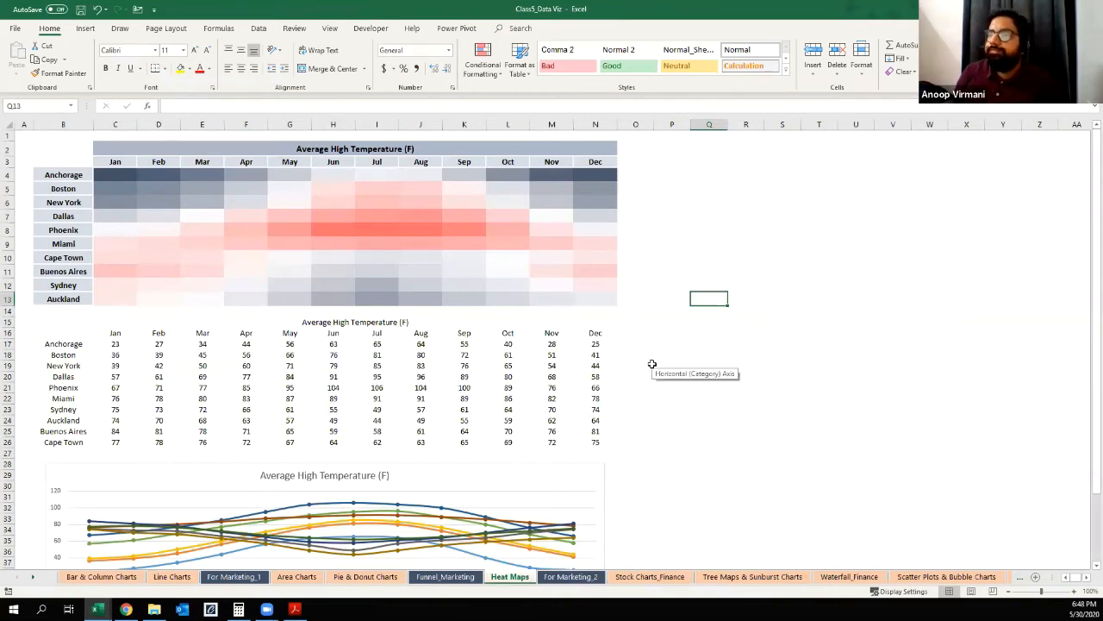
ctrl+scroll(653, 364, up, 3)
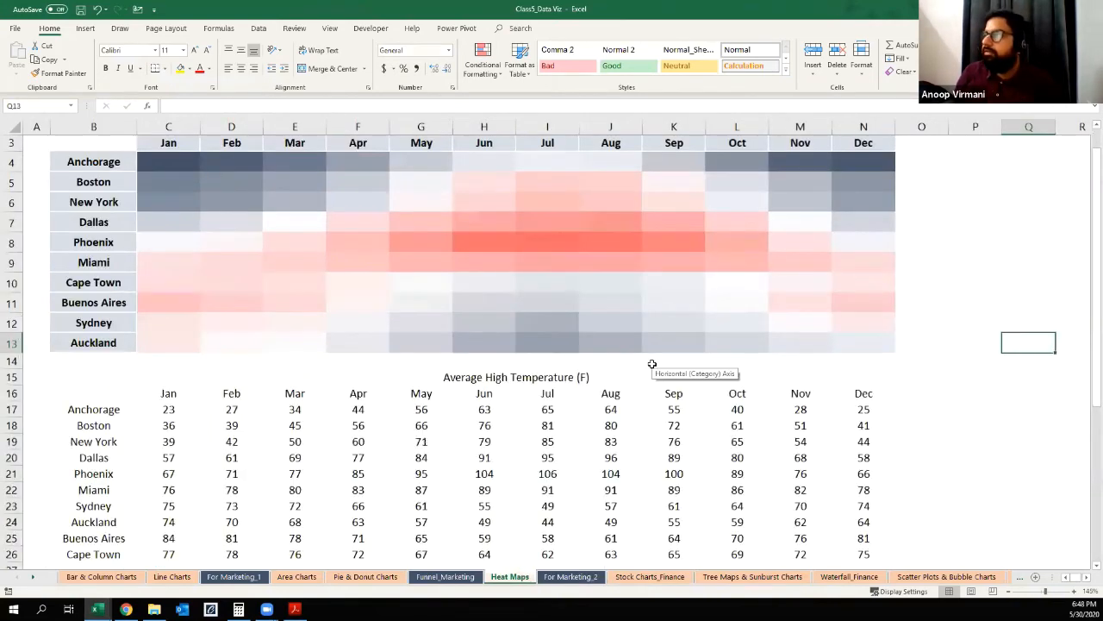
click(11, 362)
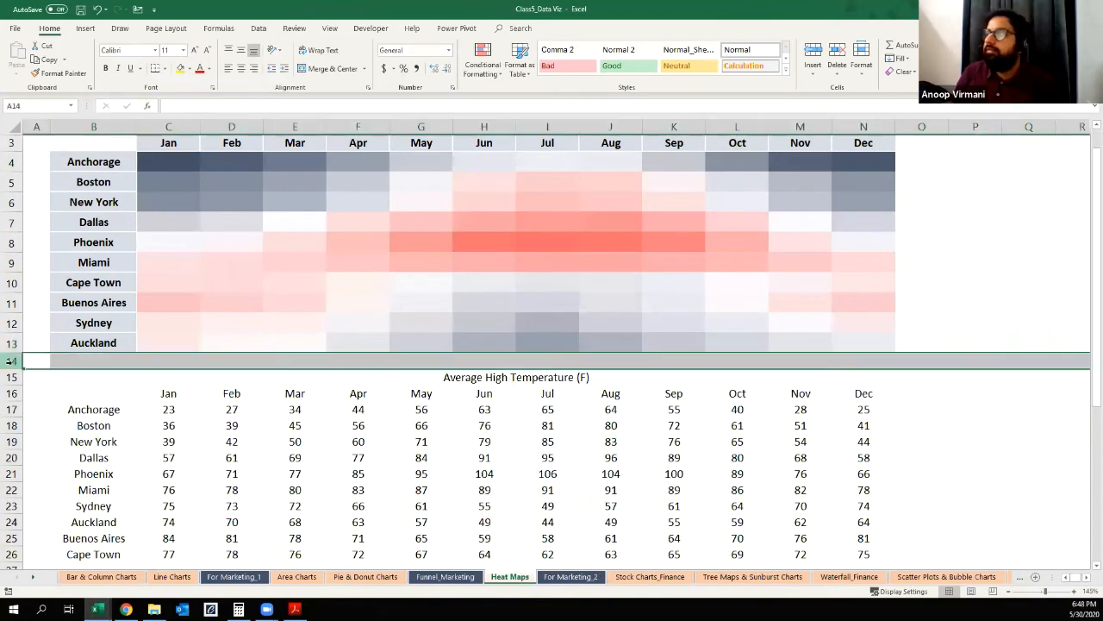
key(ctrl+shift+Up)
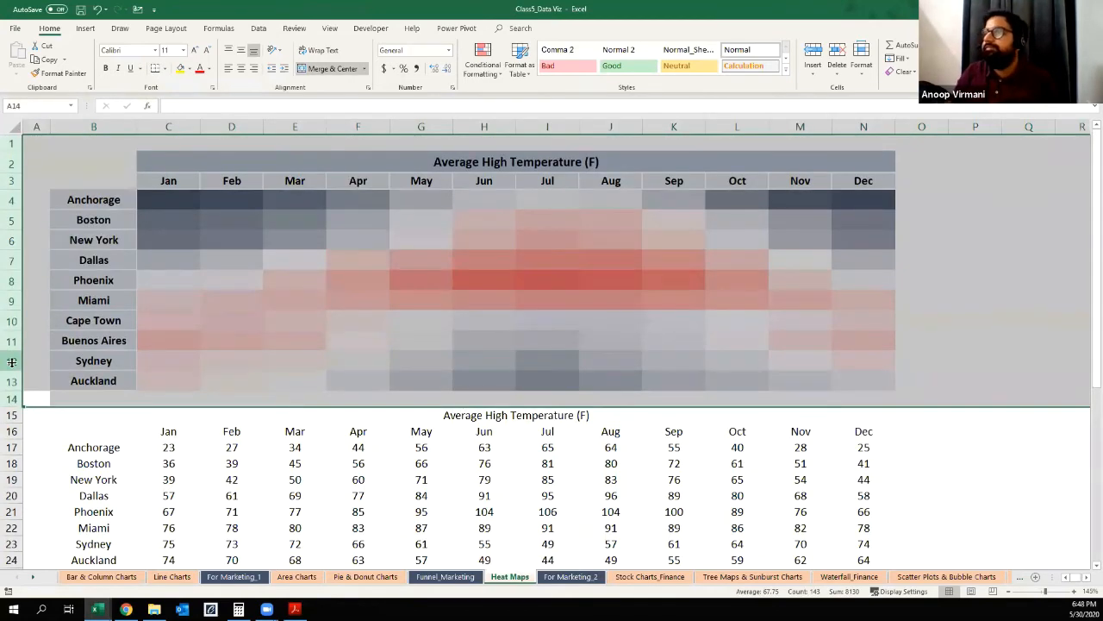
key(ctrl+minus)
Step: Make the "Average High Temperature (F)" title in row 1 bold
key(ctrl+Up)
key(shift+space)
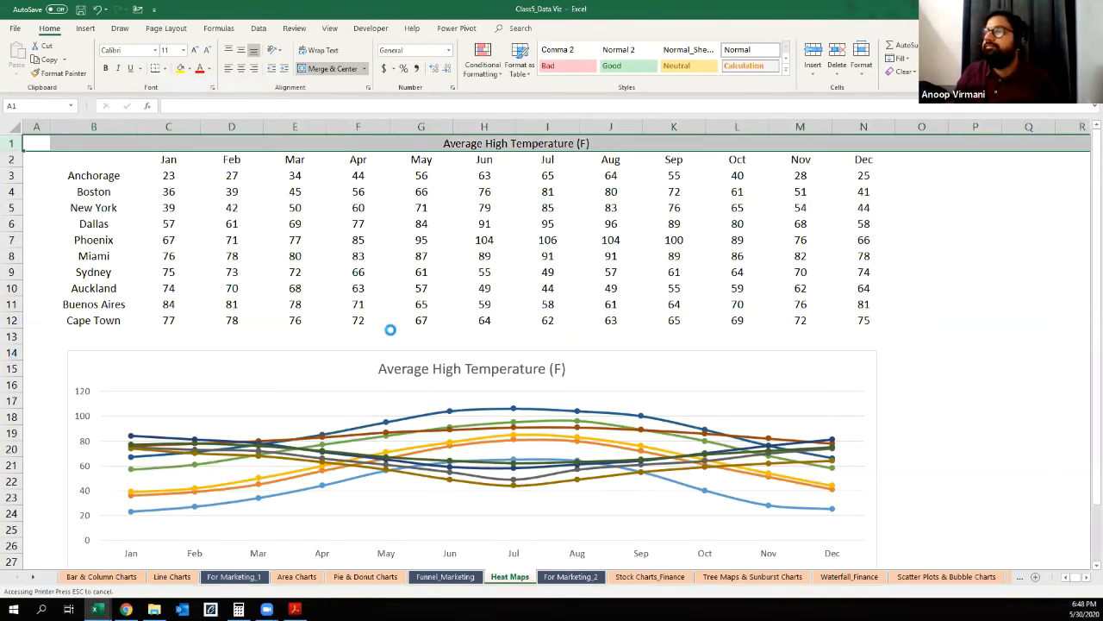
key(ctrl+b)
click(587, 333)
Step: Delete the Average High Temperature line chart below the temperature table
click(431, 379)
click(141, 350)
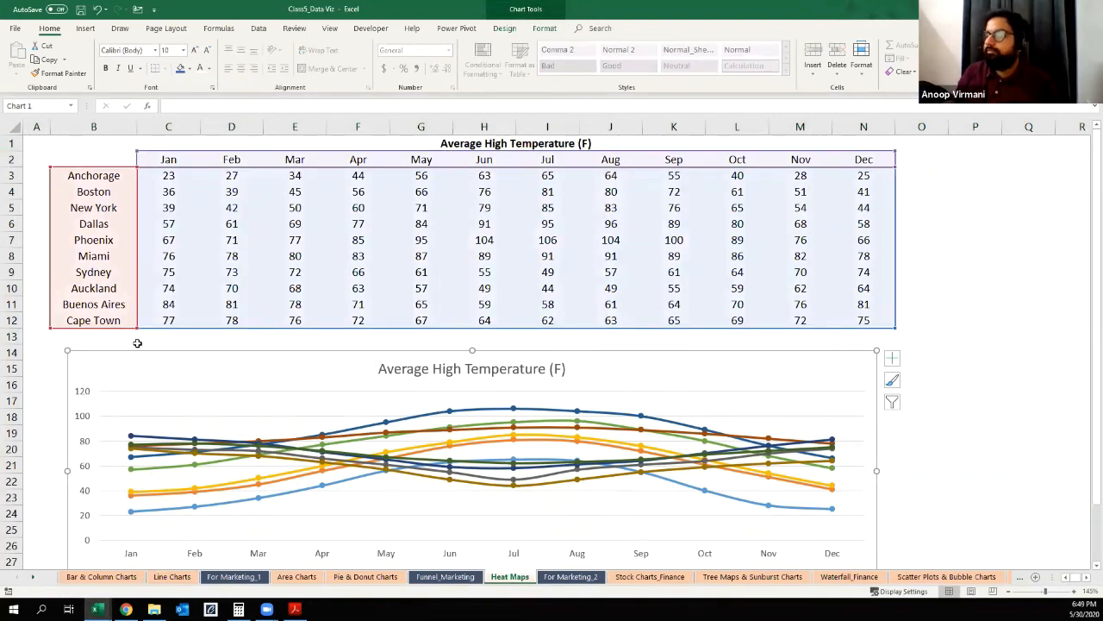
key(Escape)
key(Delete)
click(314, 431)
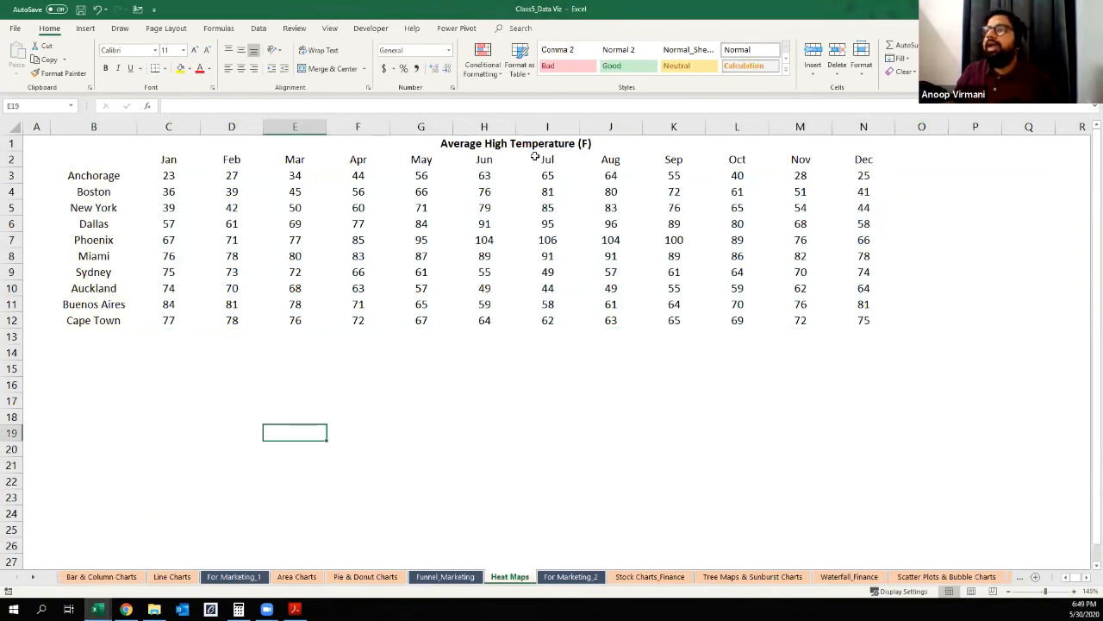
Step: Examine the temperature table's layout: its title, the city names in B3:B12 and the month headings in row 2
click(496, 144)
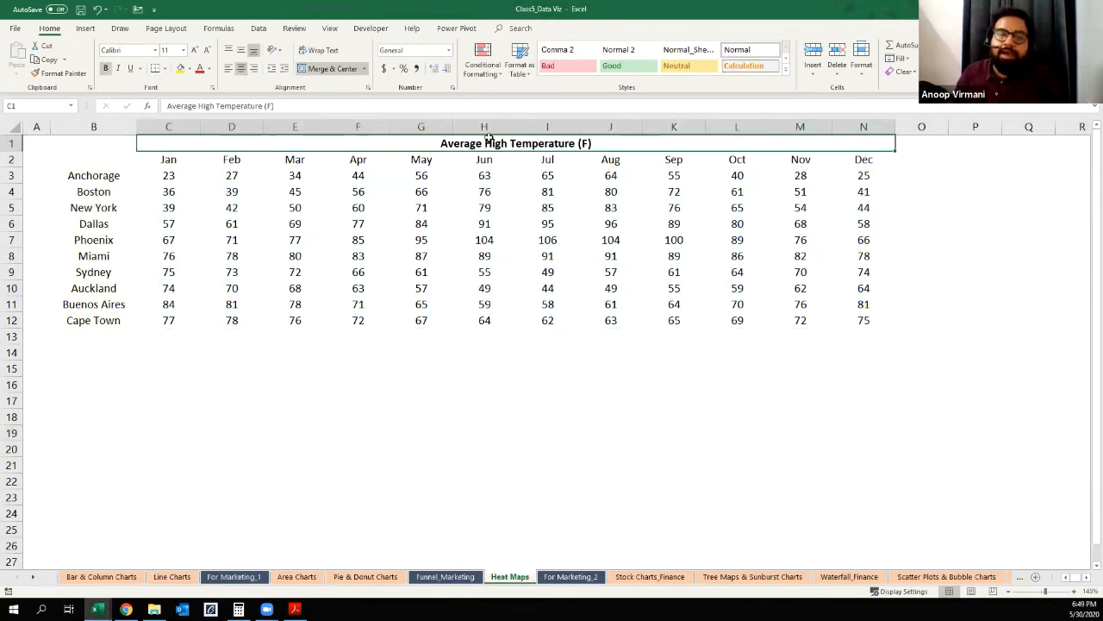
drag(103, 177, 78, 325)
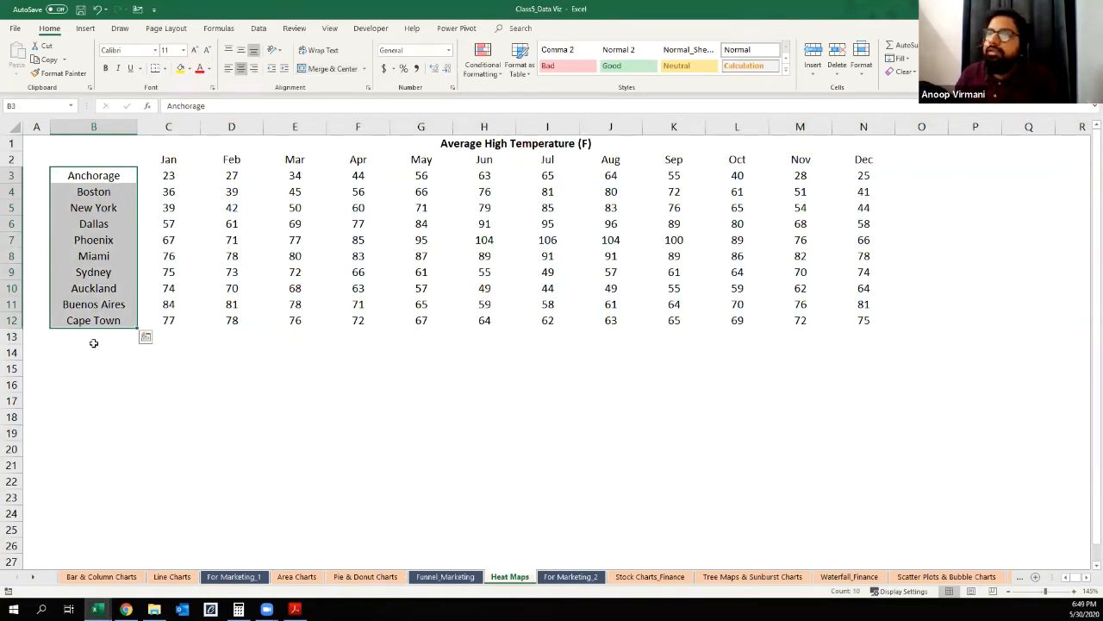
click(81, 223)
click(84, 275)
drag(105, 176, 105, 321)
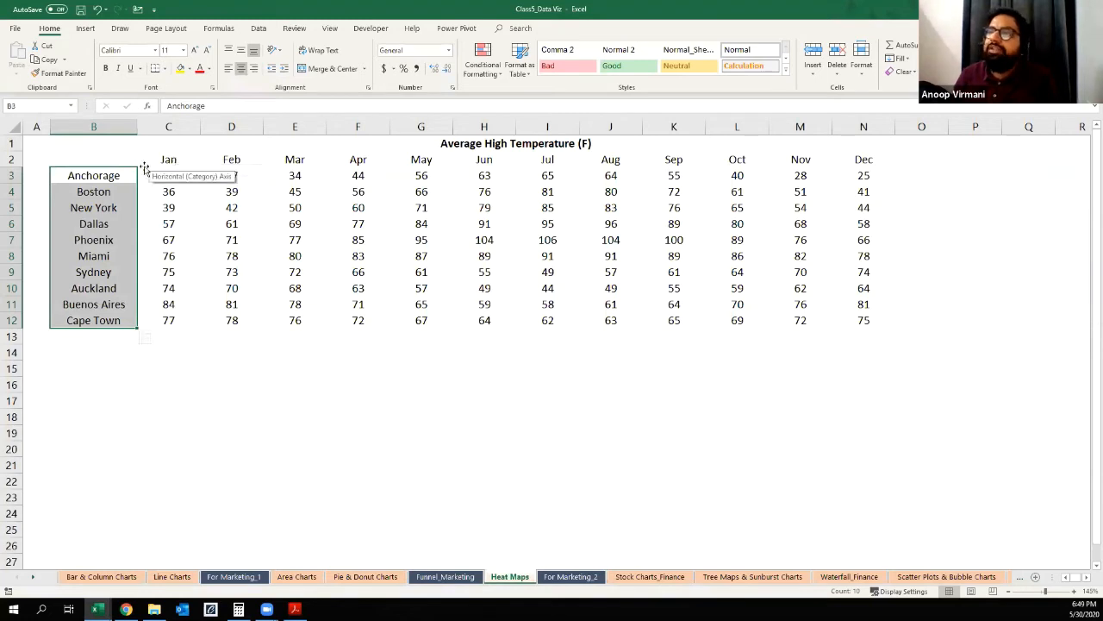
click(175, 159)
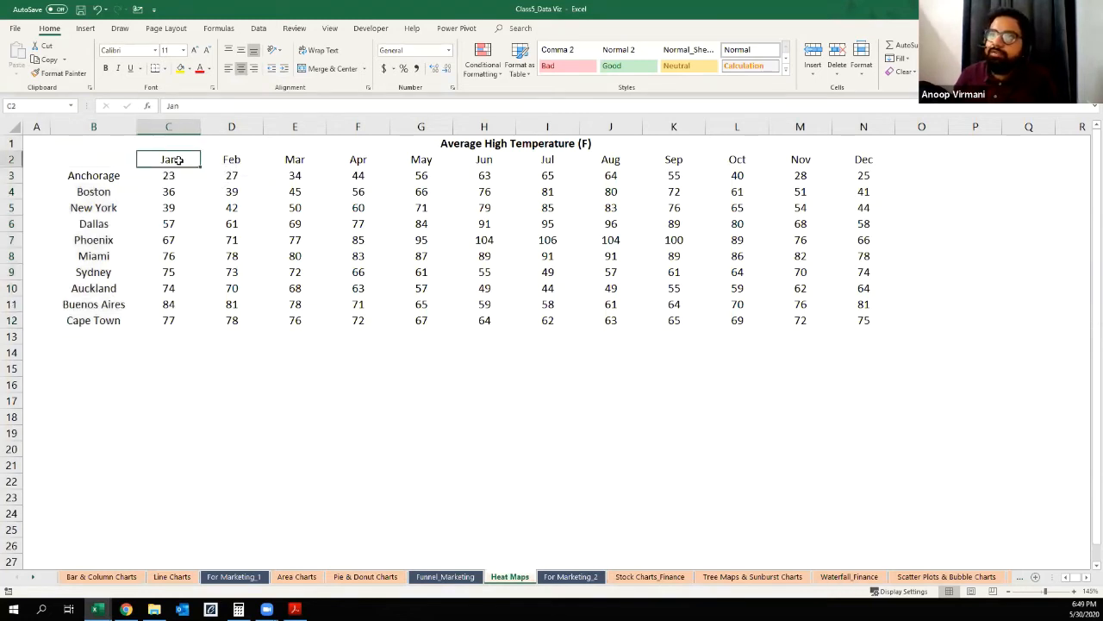
click(86, 189)
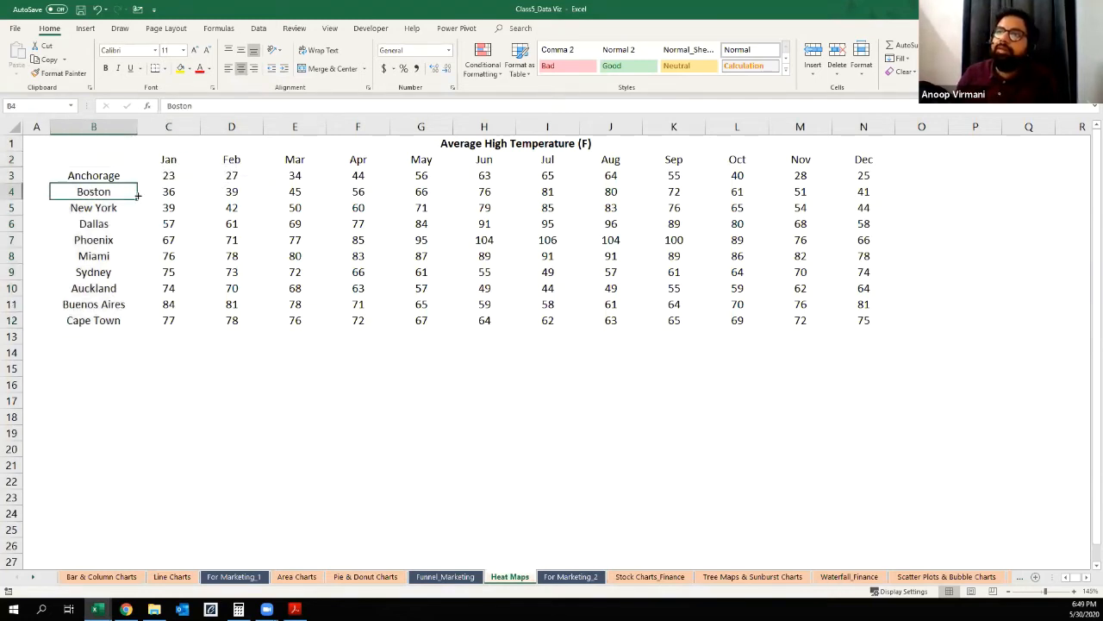
Step: Examine Boston's monthly temperatures across row 4 of the temperature table
click(175, 193)
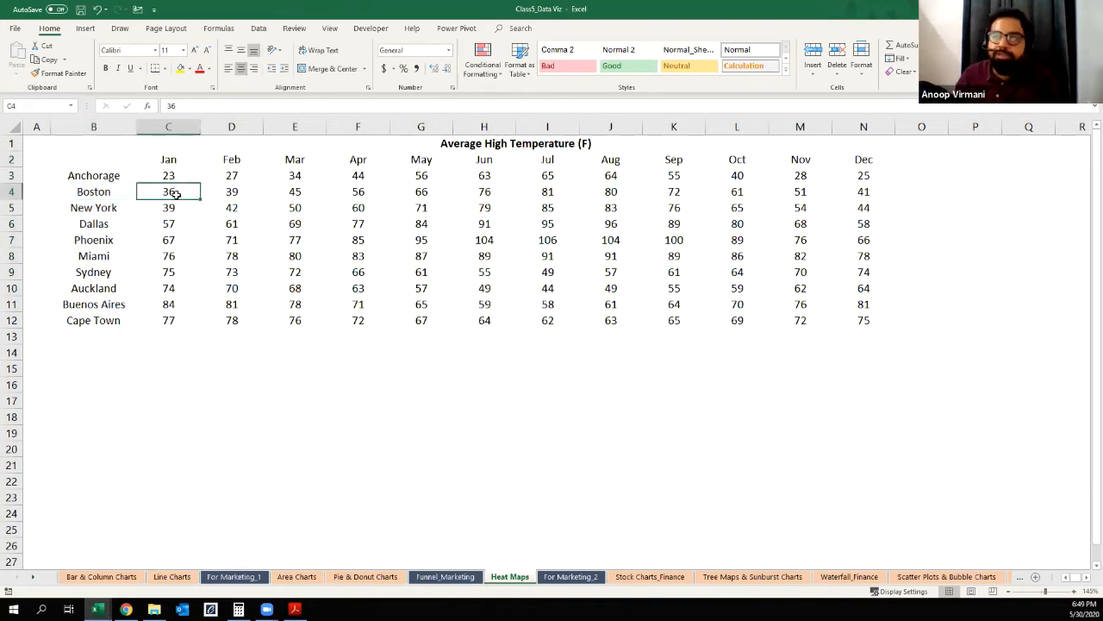
click(233, 189)
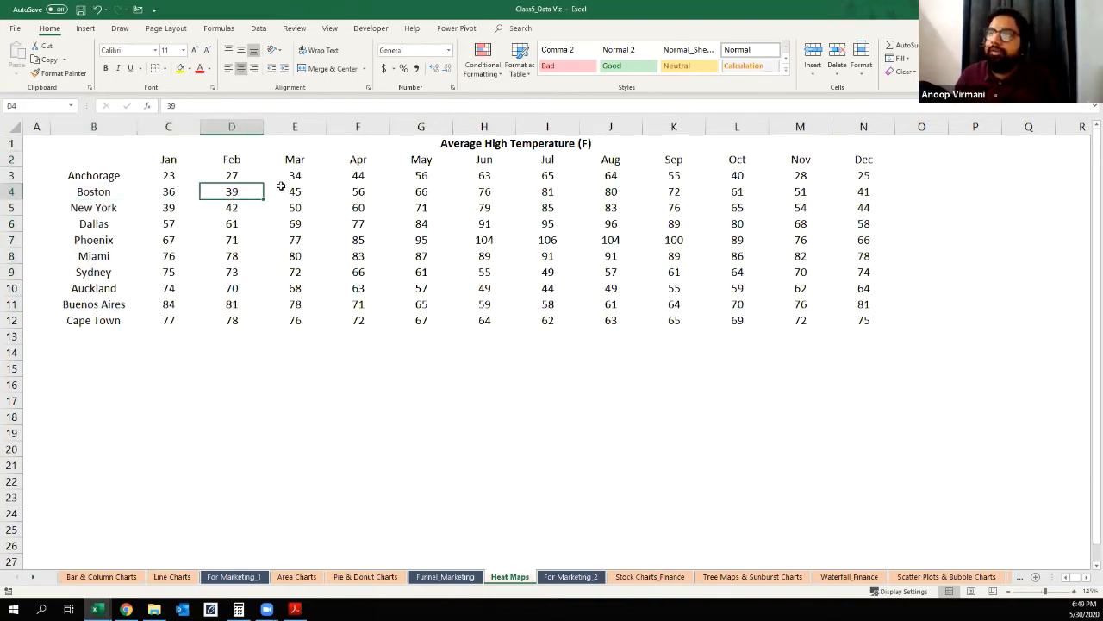
click(293, 192)
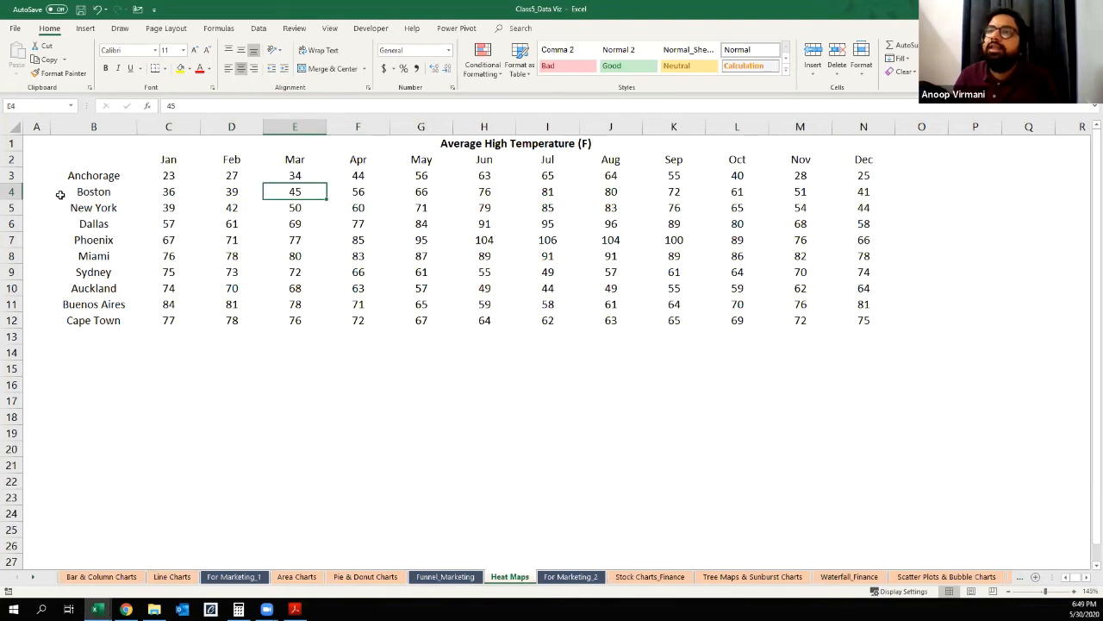
click(10, 192)
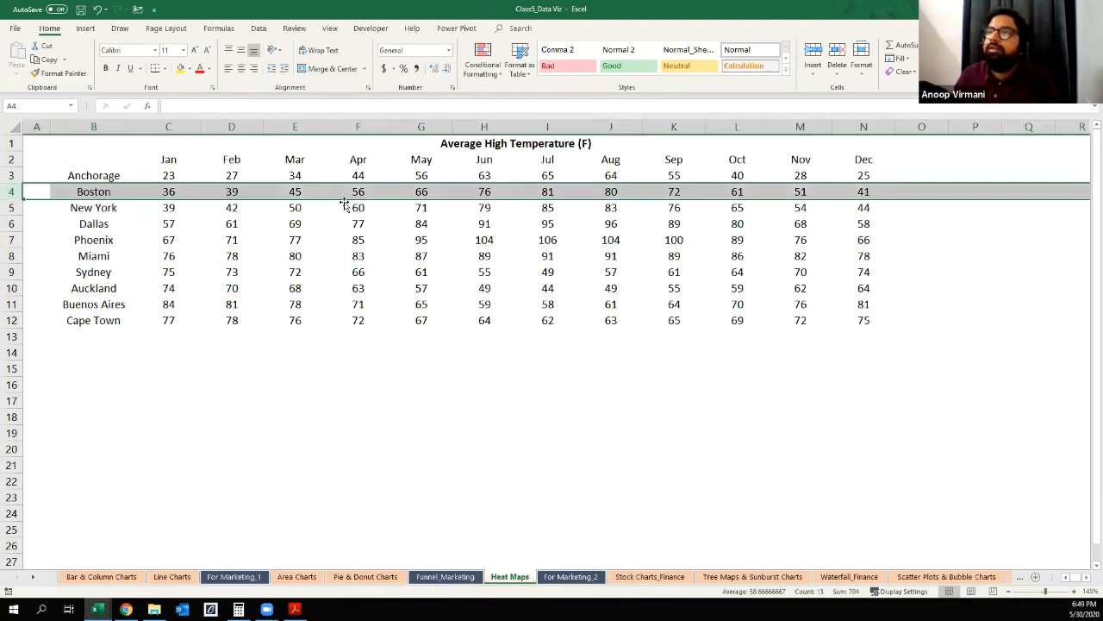
click(283, 258)
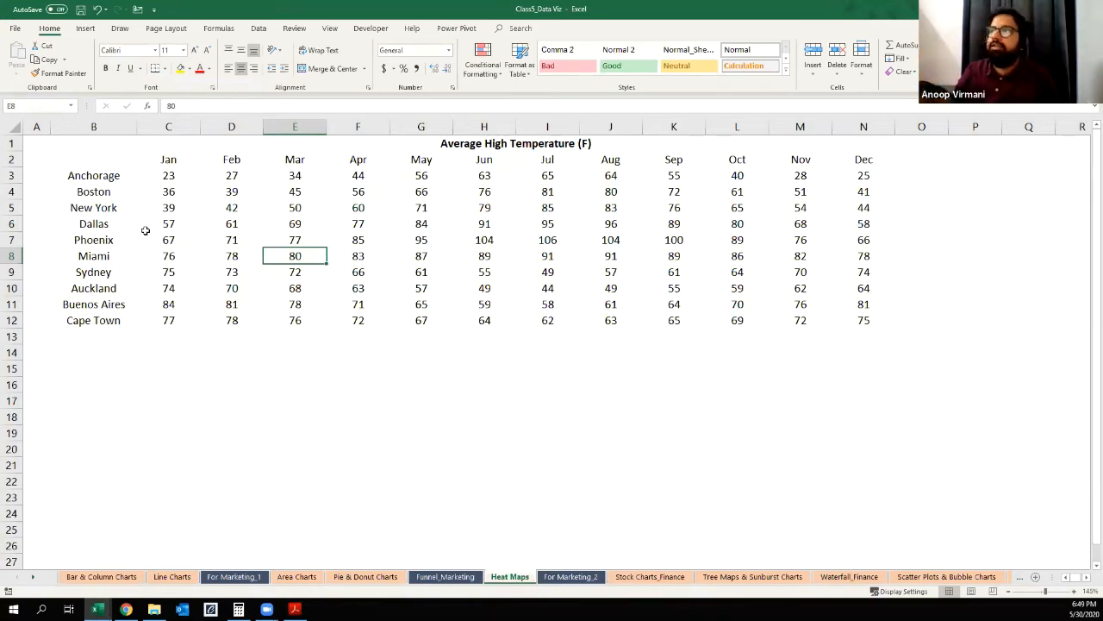
Step: Apply the Red - White - Blue Color Scale conditional formatting to the temperature values in C3:N12
ctrl+scroll(144, 230, up, 2)
scroll(190, 316, up, 1)
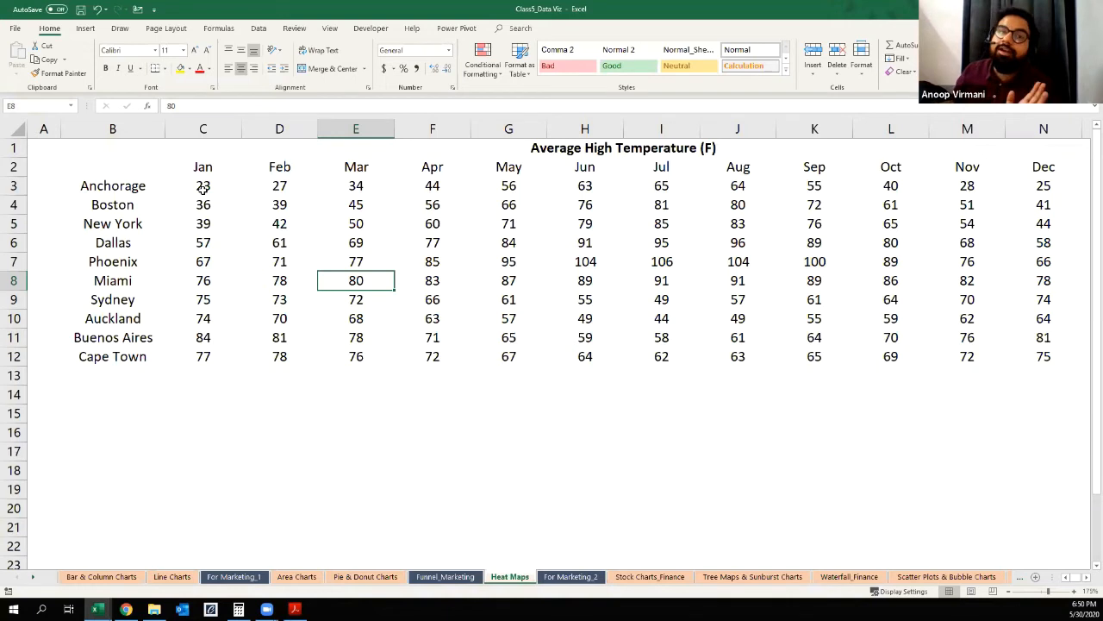
drag(198, 186, 1043, 358)
click(470, 72)
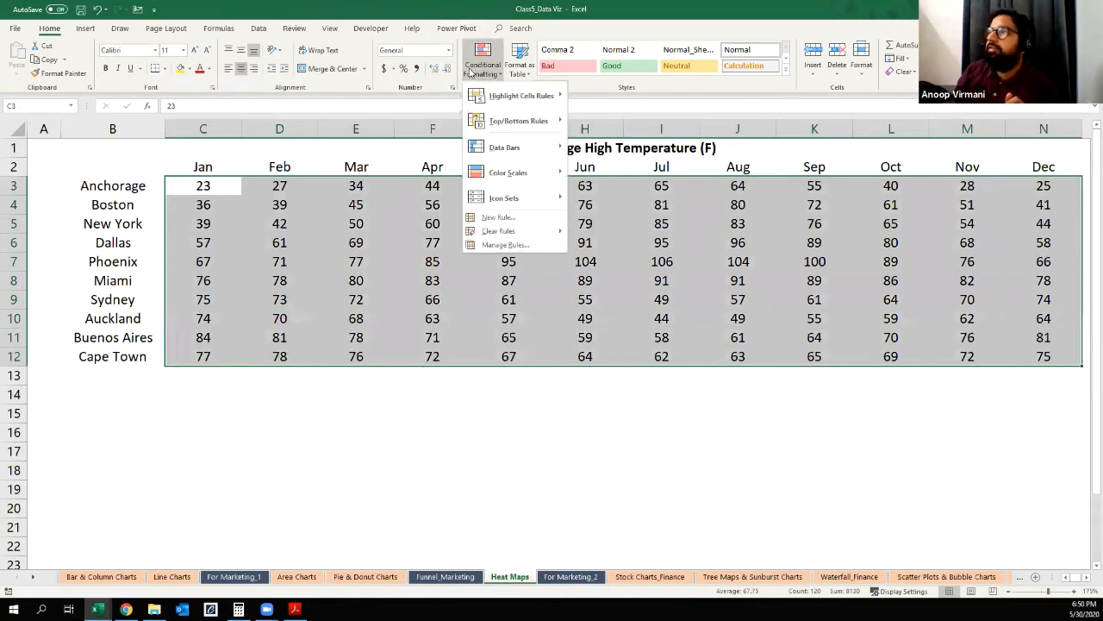
mouse_move(501, 181)
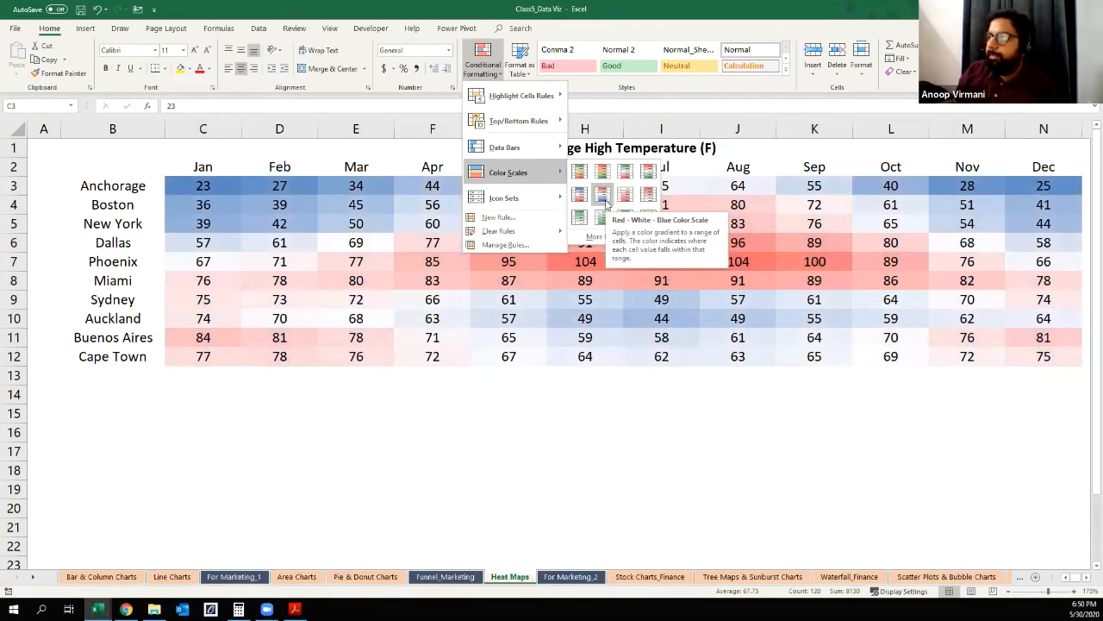
click(603, 200)
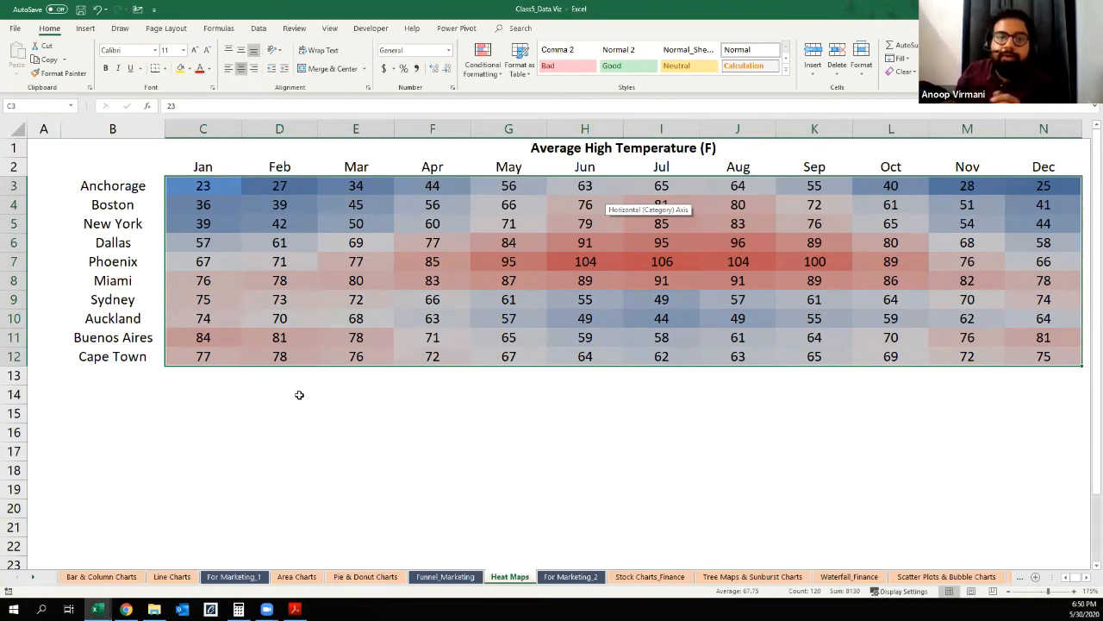
click(356, 400)
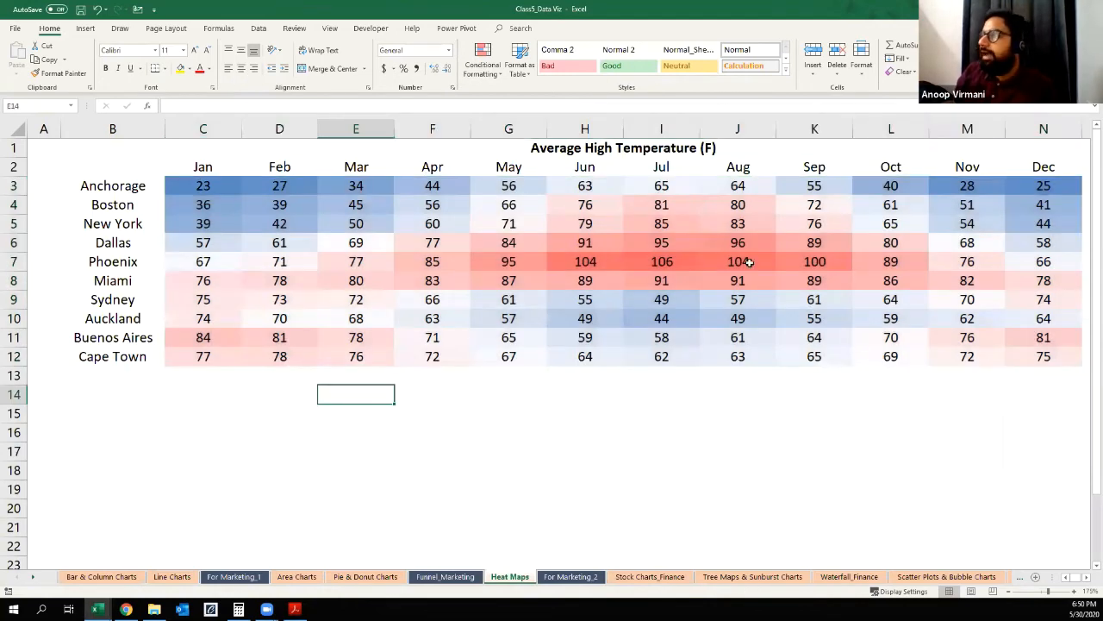
click(748, 262)
click(897, 222)
click(895, 186)
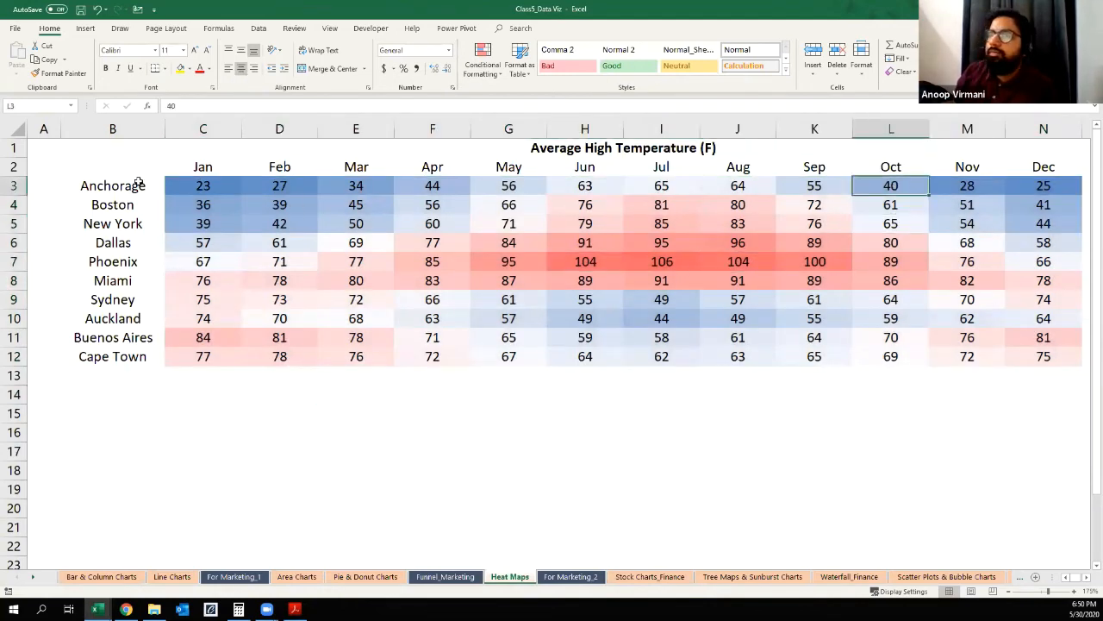
Step: Format the month headings in C2:N2 as bold white text on a dark blue-gray fill
drag(188, 167, 1024, 168)
key(ctrl+b)
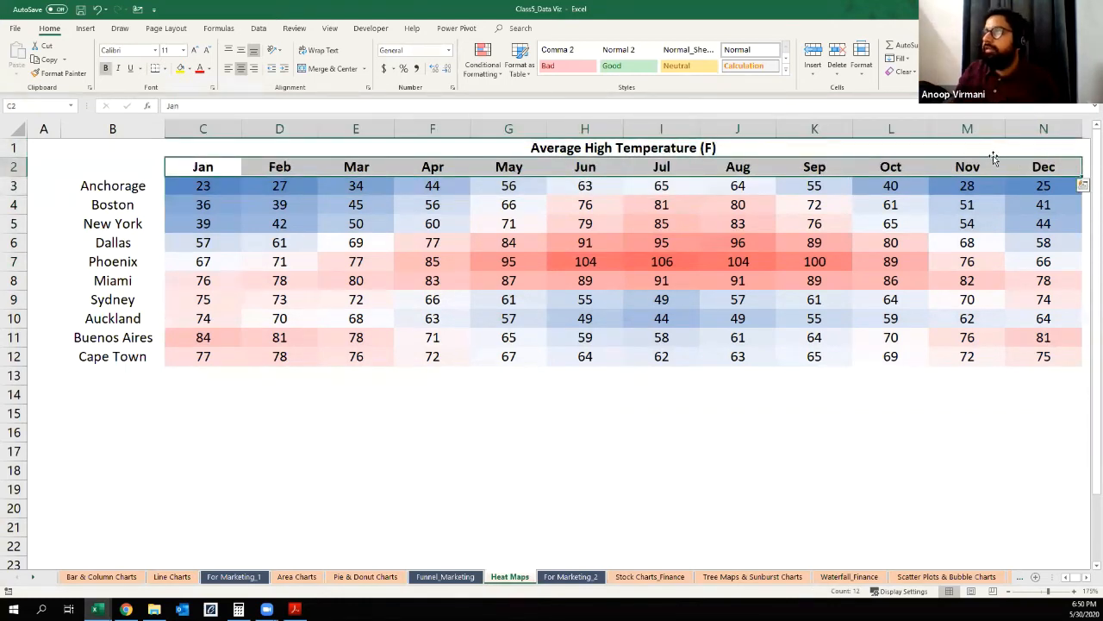
click(191, 68)
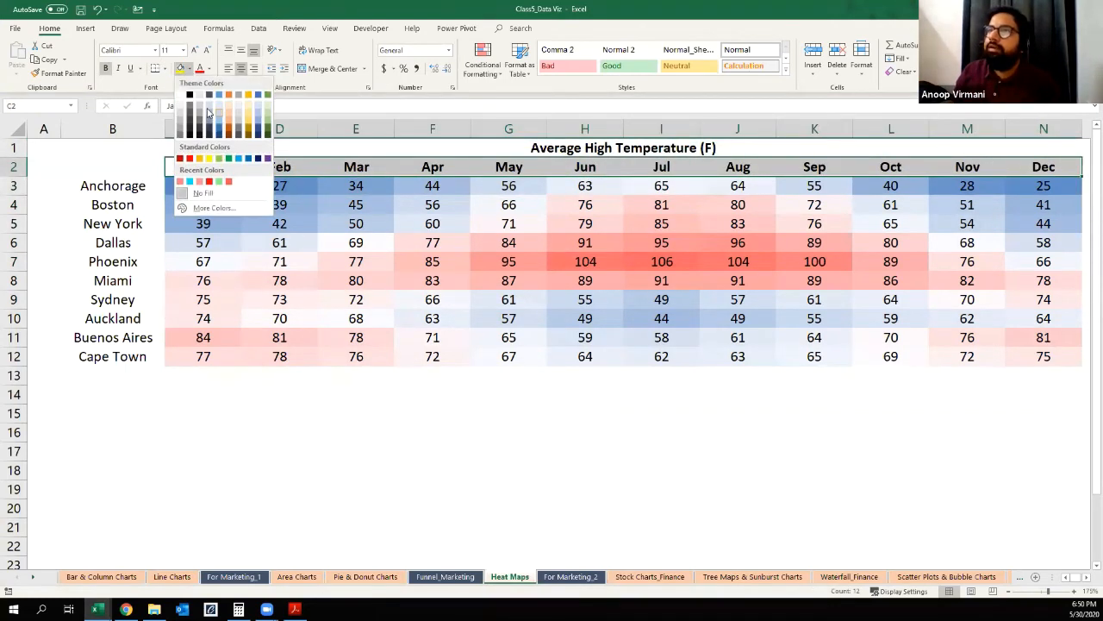
click(209, 102)
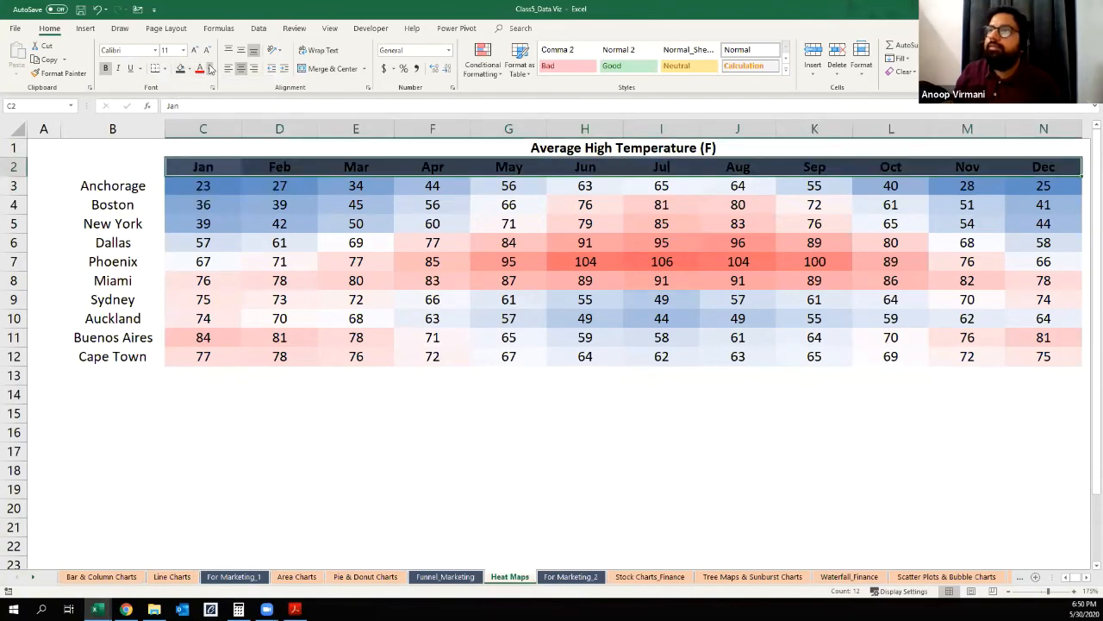
click(207, 68)
click(195, 107)
Step: Format the city names in B3:B12 as bold white text on the same dark blue-gray fill as the months
drag(143, 188, 129, 377)
key(shift+Up)
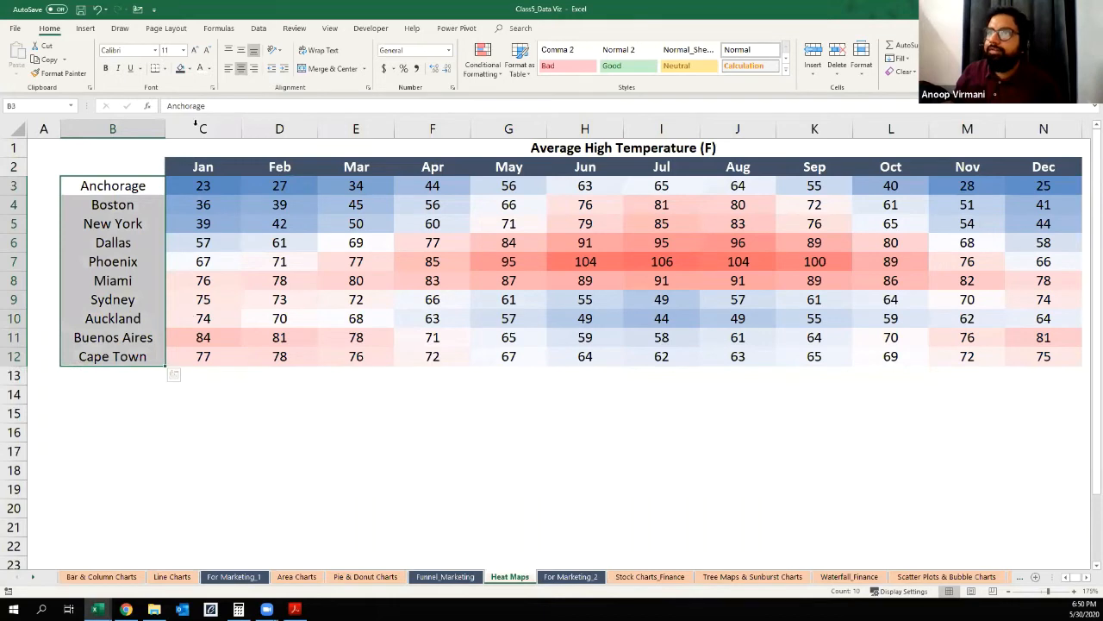
click(180, 68)
click(199, 68)
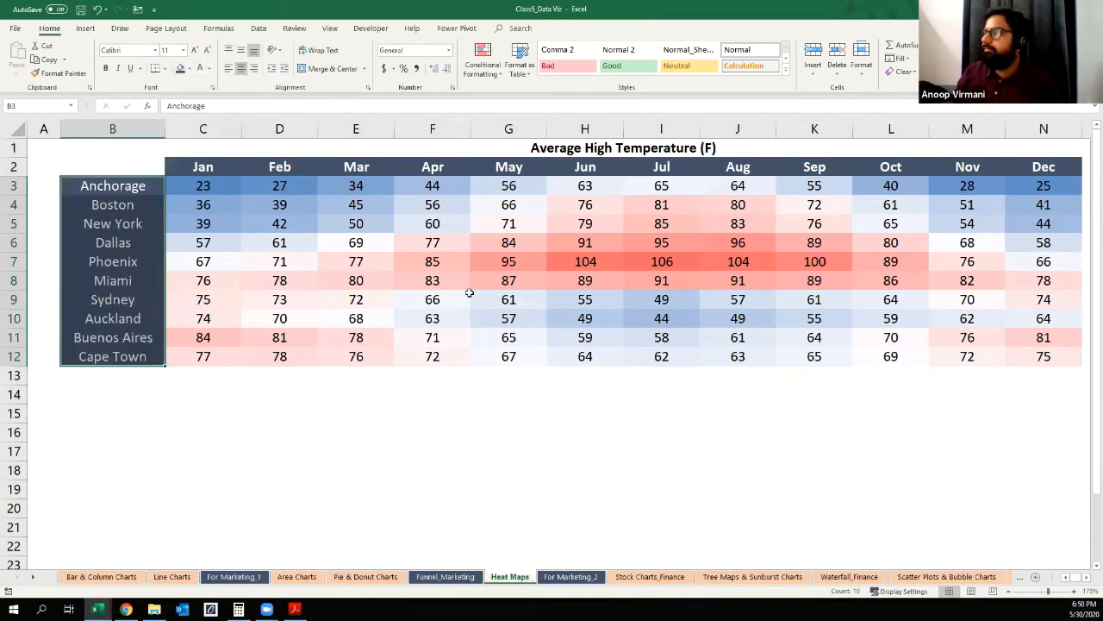
click(102, 67)
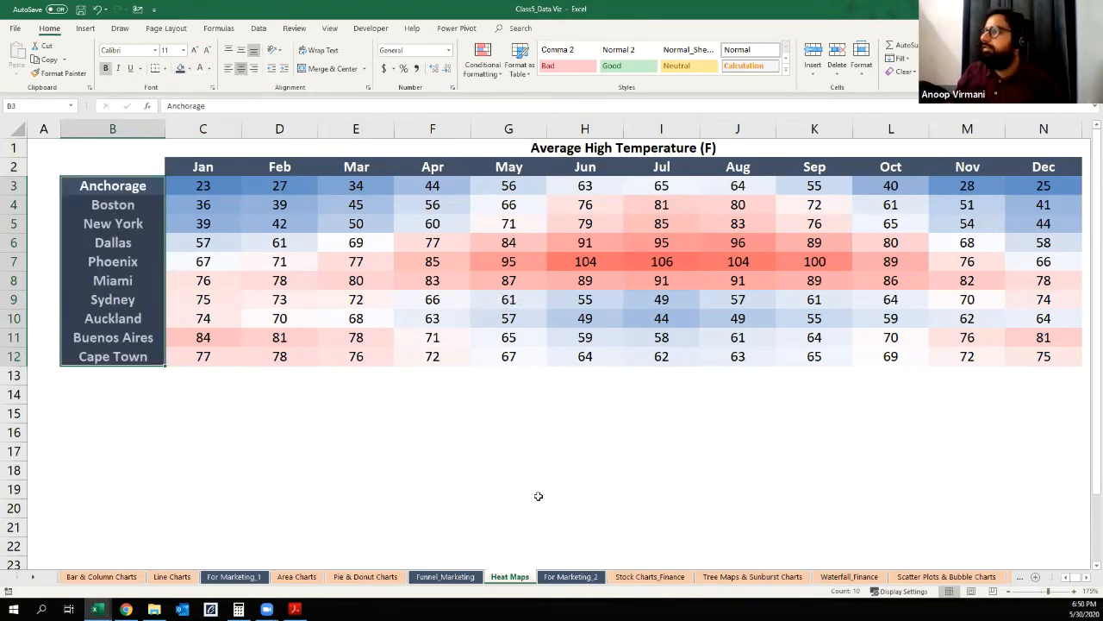
click(536, 492)
click(479, 424)
click(772, 279)
drag(233, 190, 1049, 360)
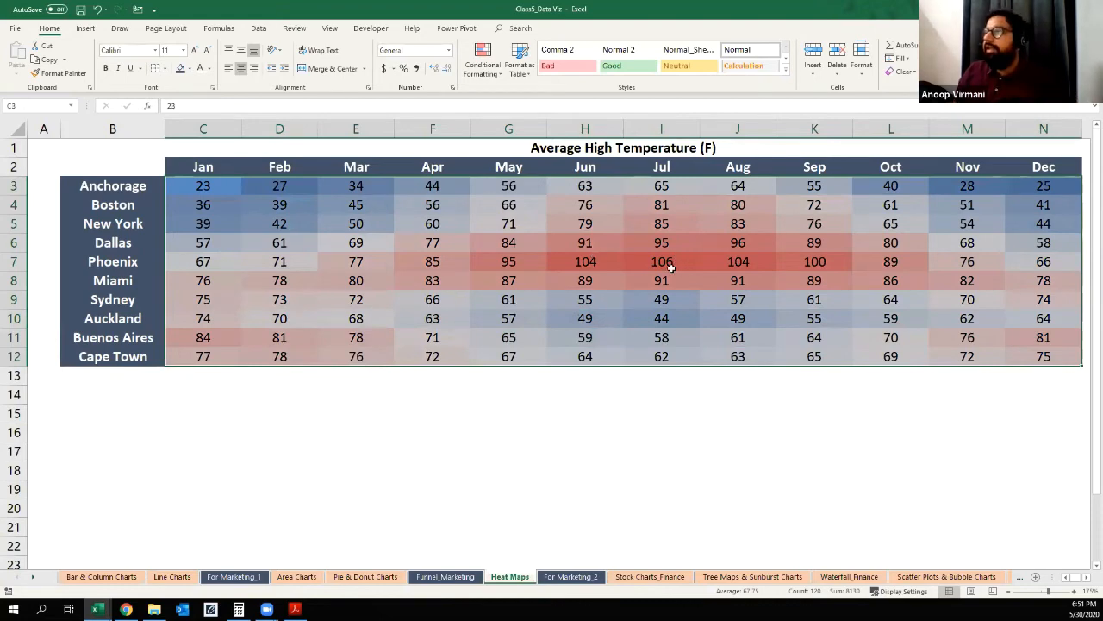
right_click(410, 214)
click(256, 487)
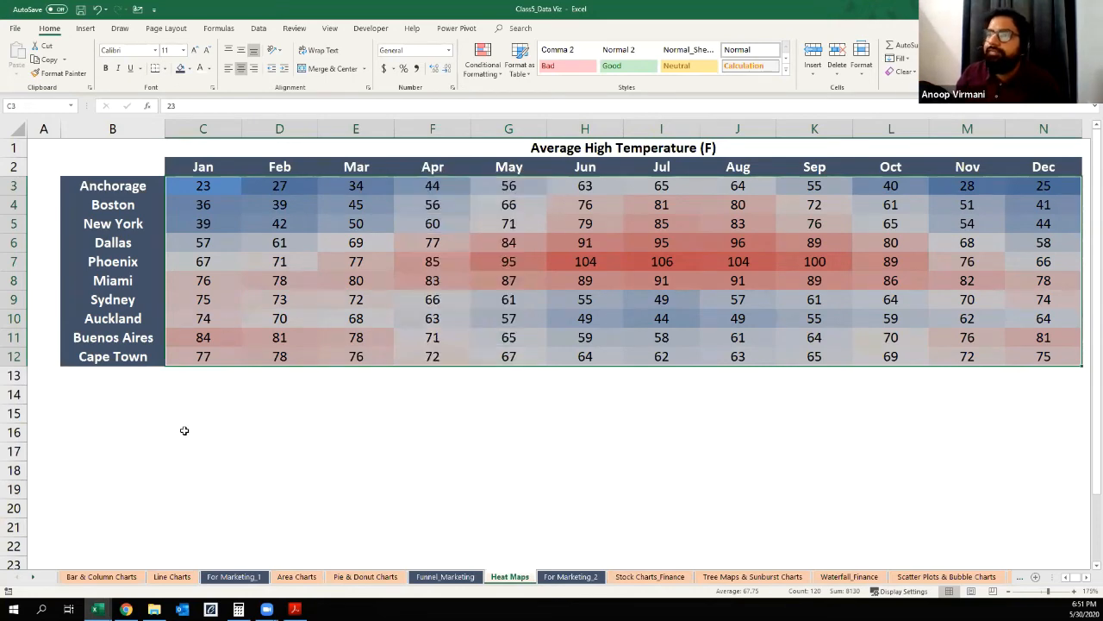
click(184, 431)
Step: Hide the numbers in C3:N12 by giving the cells the custom number format ;;;
drag(216, 189, 1043, 357)
right_click(356, 223)
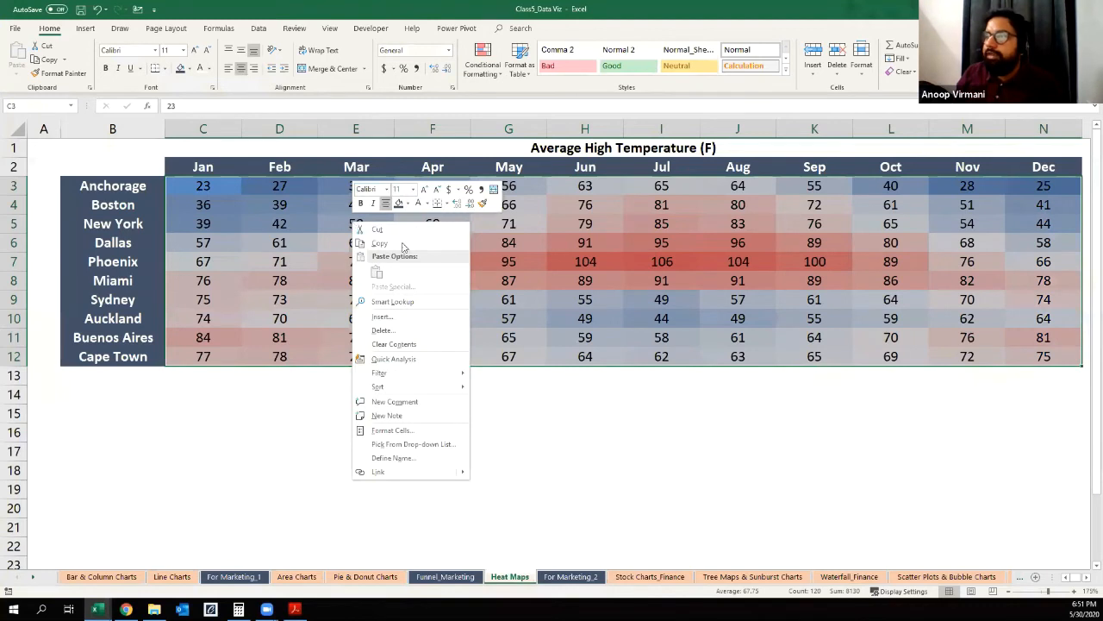
click(385, 431)
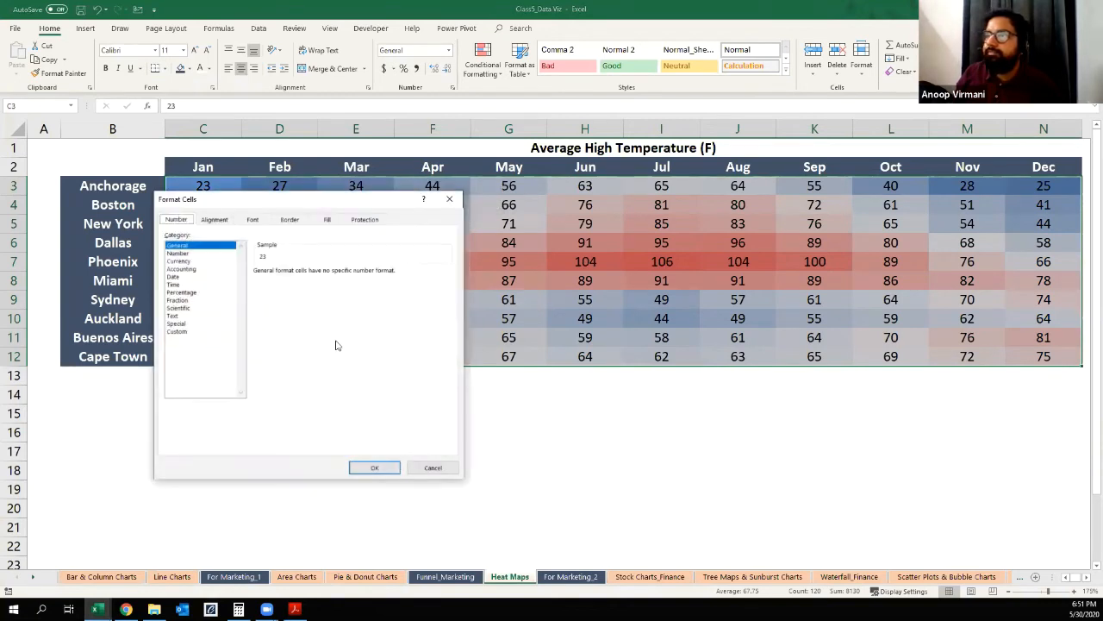
drag(265, 199, 311, 184)
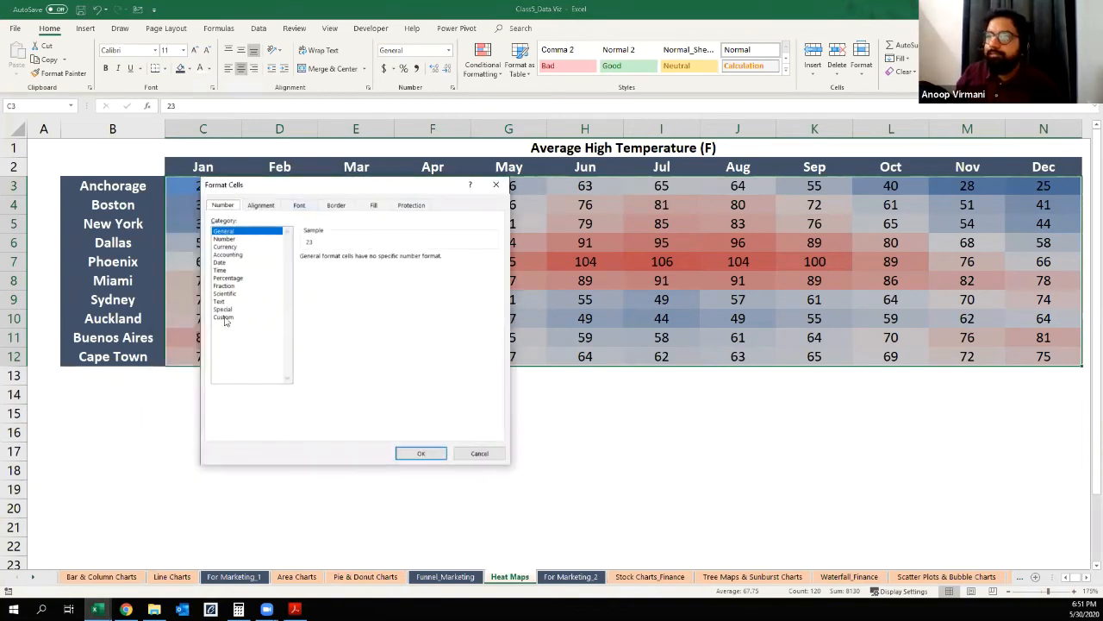
click(223, 317)
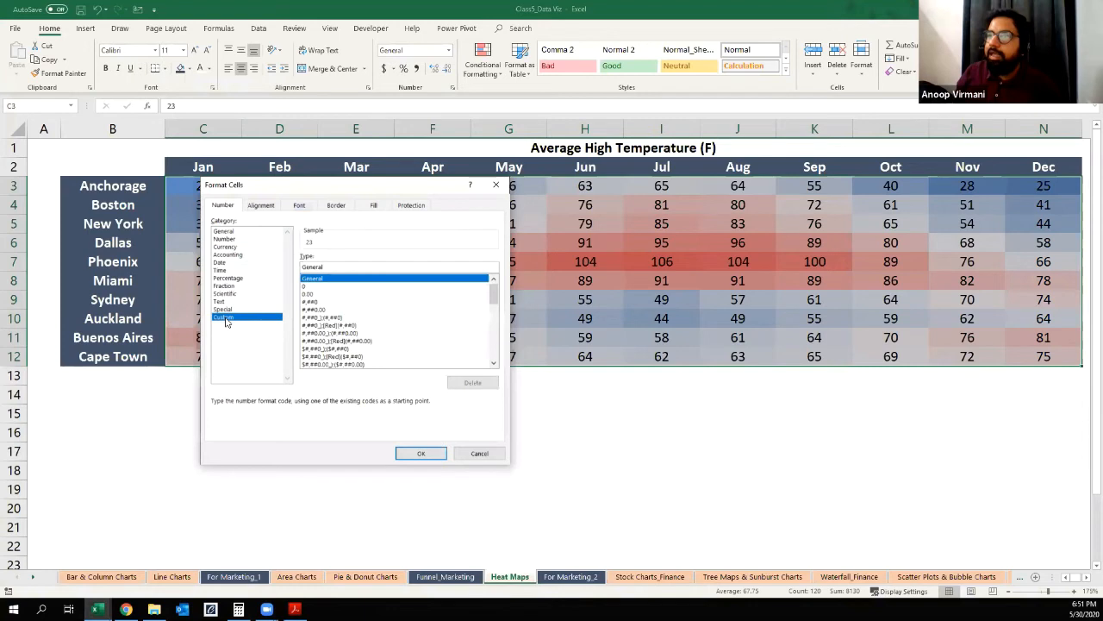
drag(335, 268, 298, 264)
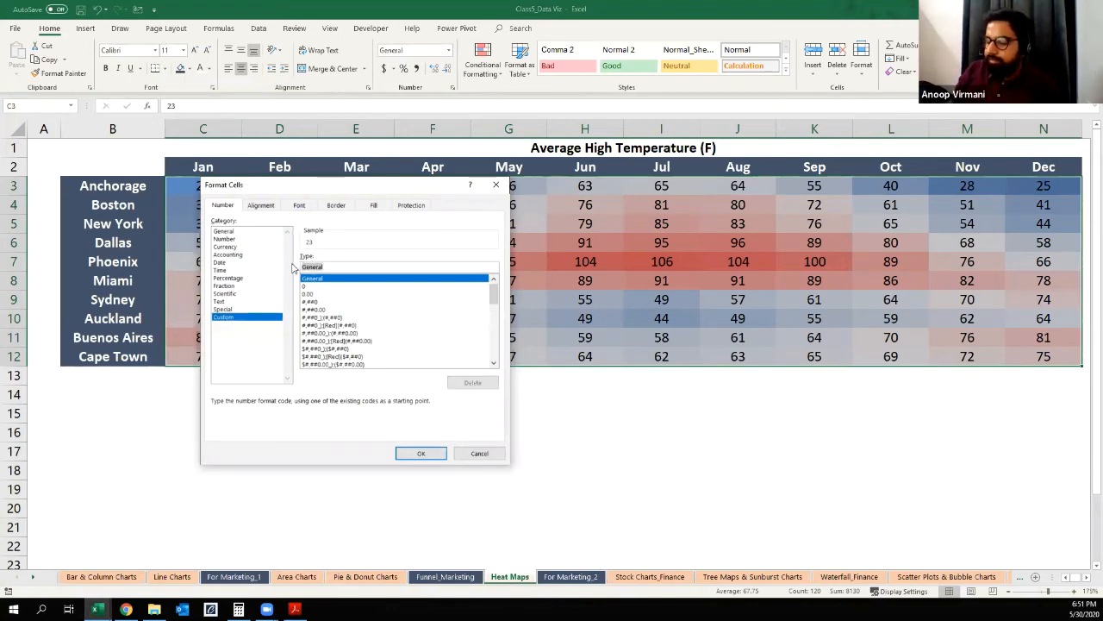
key(BackSpace)
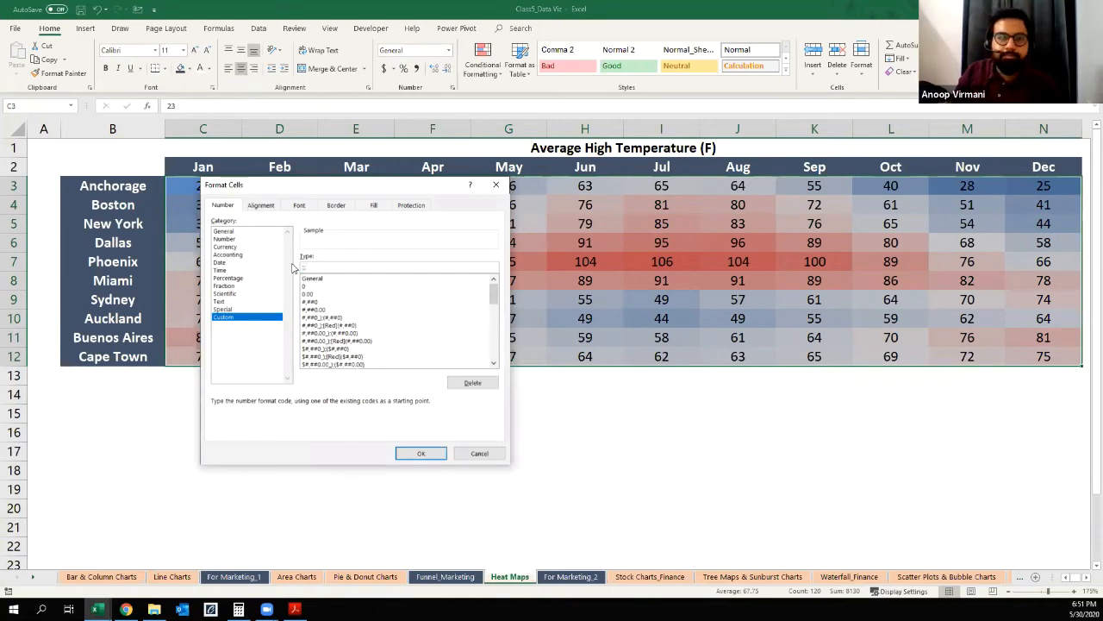
text(;;;)
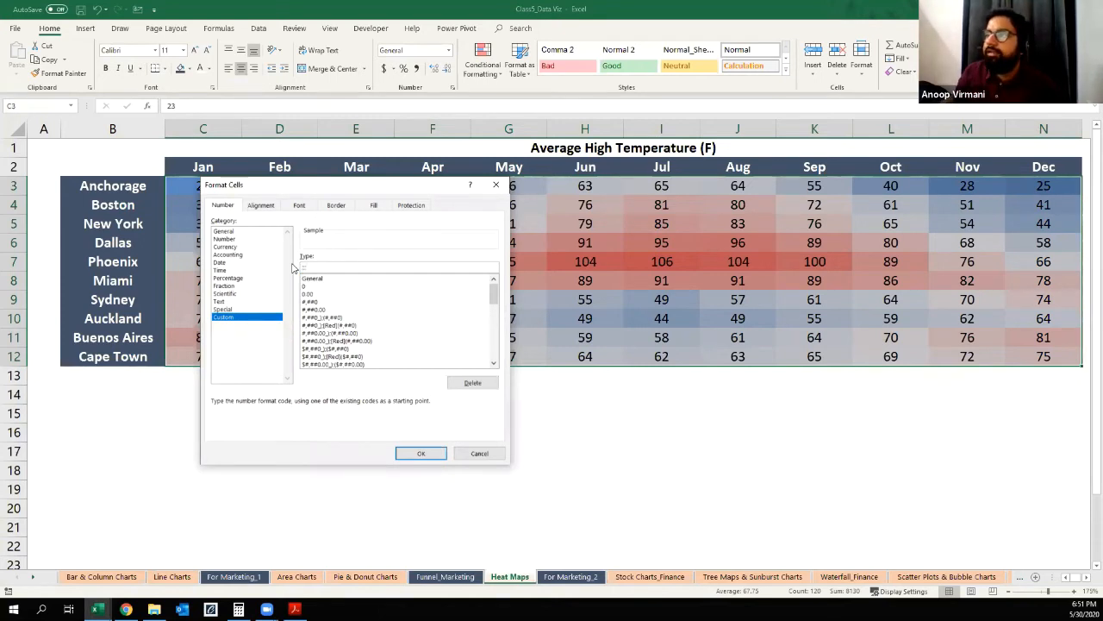
key(Return)
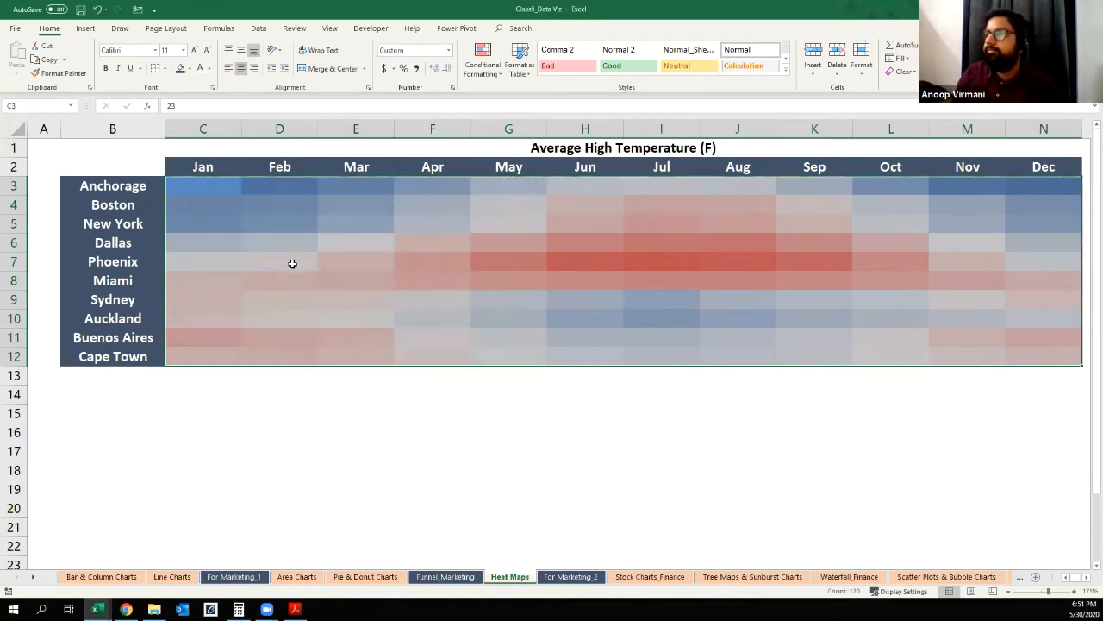
click(281, 436)
click(135, 453)
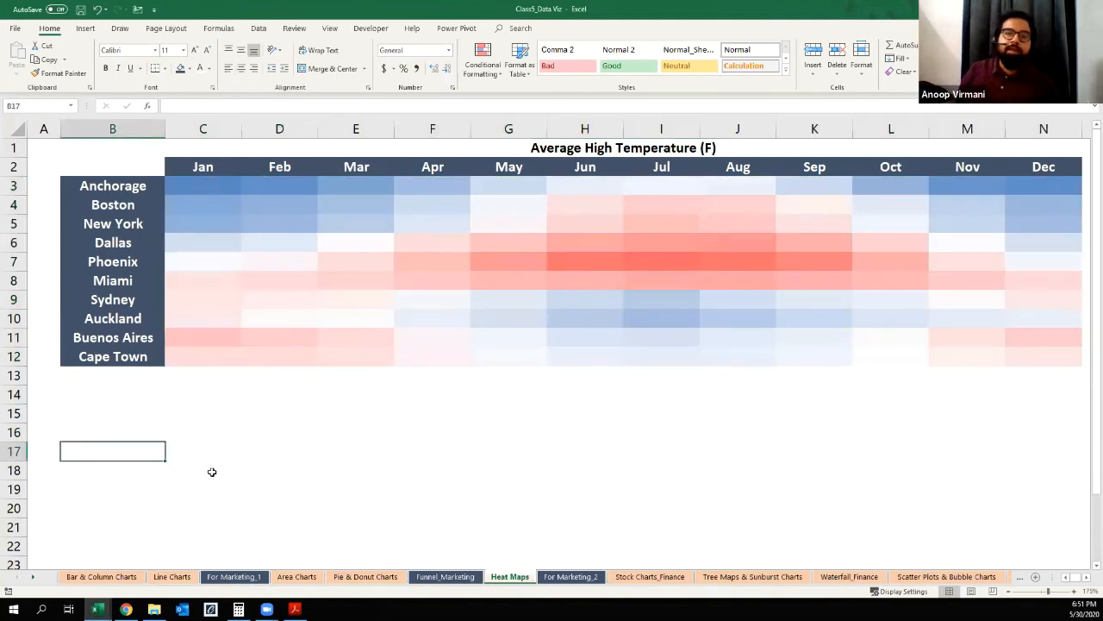
Step: Inspect the underlying values of the Phoenix March and Miami May cells, and examine Phoenix's colours from May to September
click(367, 260)
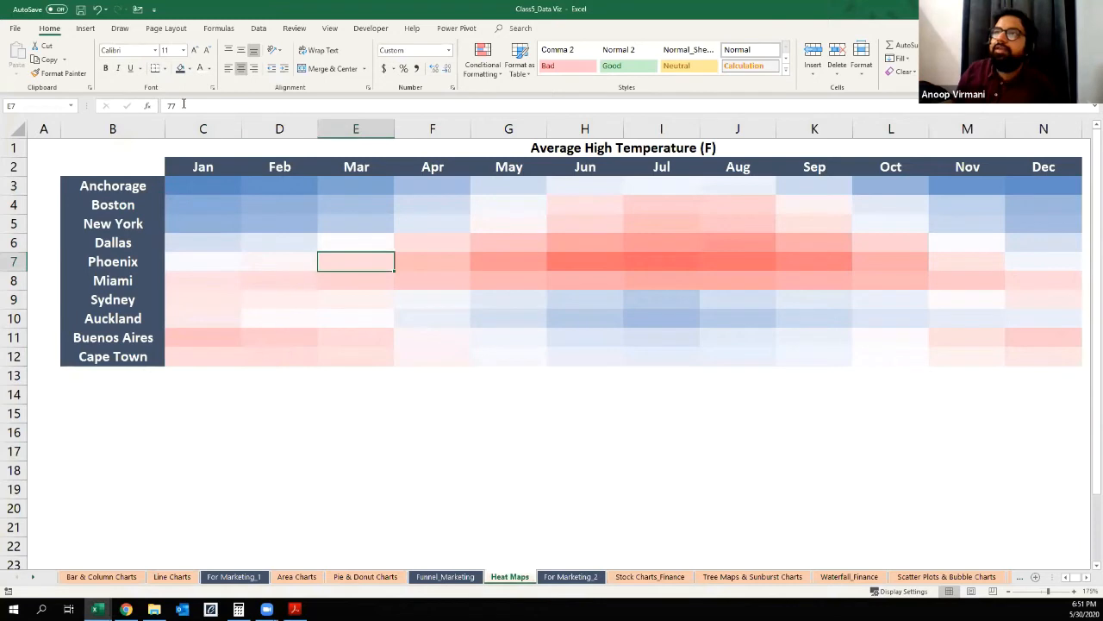
click(521, 280)
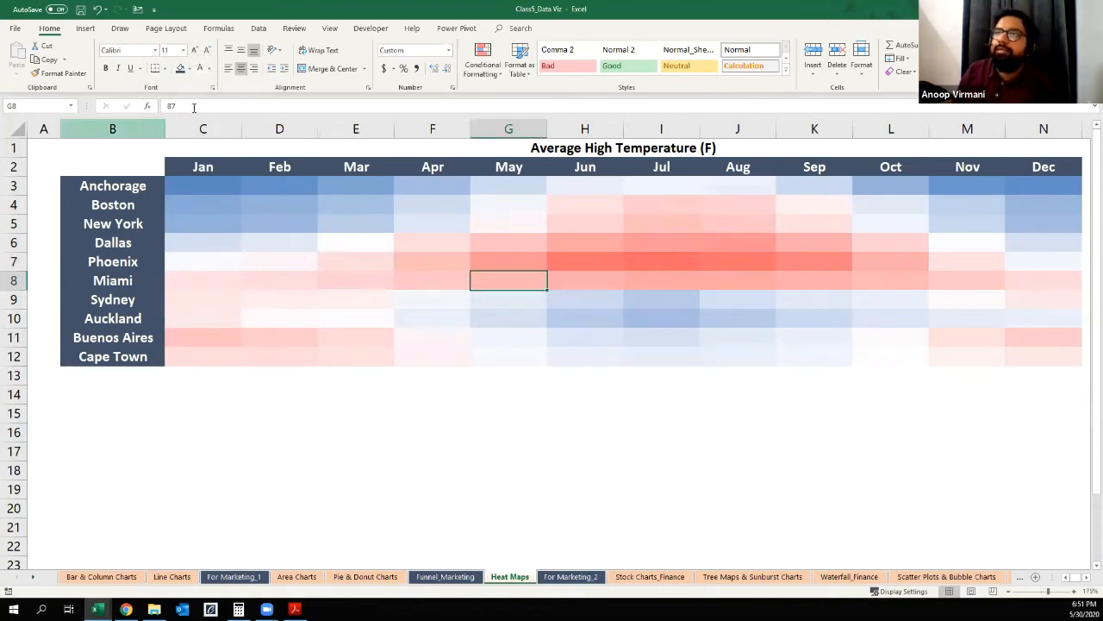
click(223, 413)
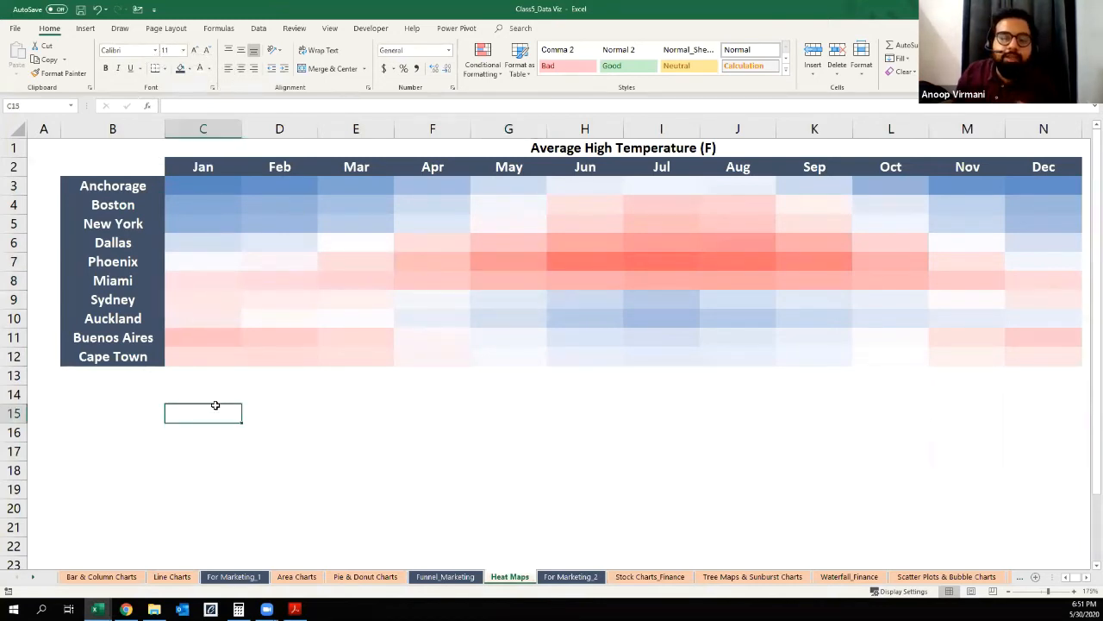
click(110, 429)
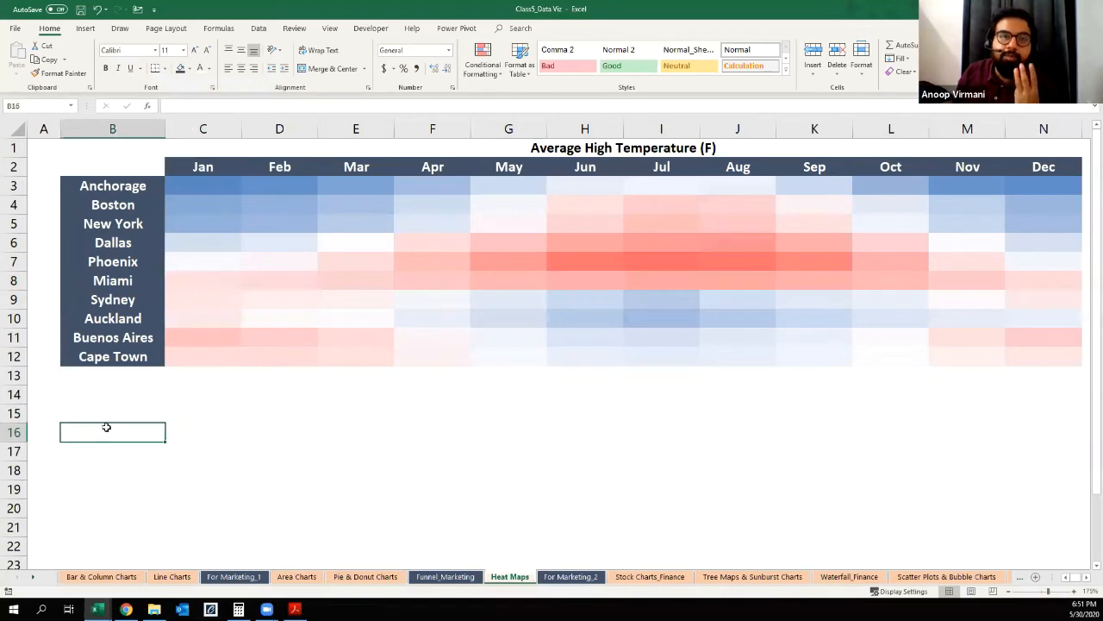
click(253, 414)
click(91, 425)
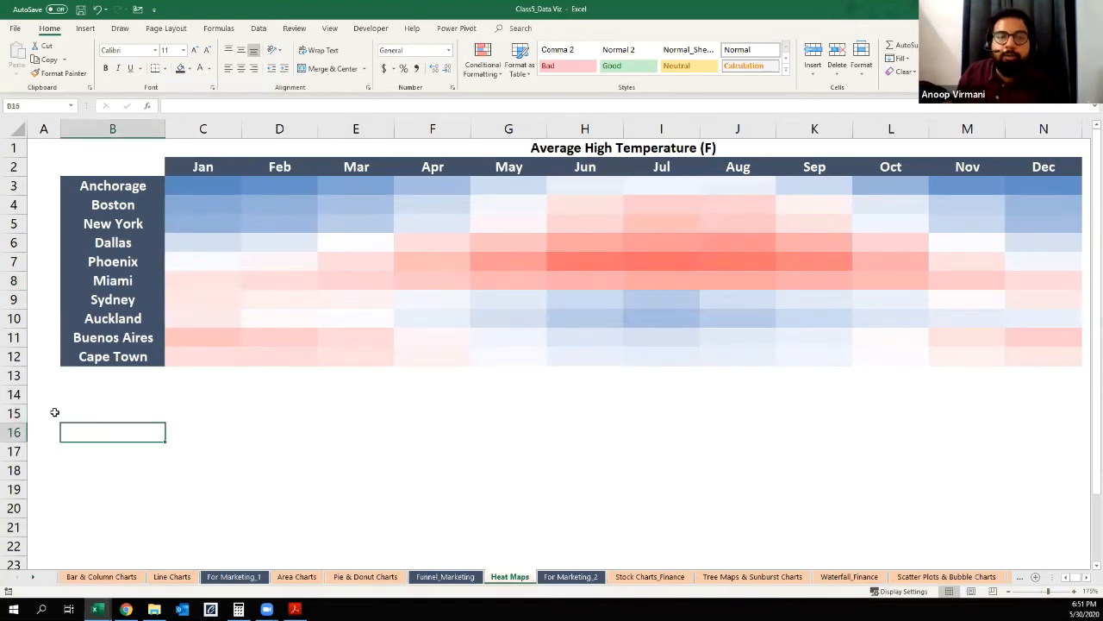
click(54, 411)
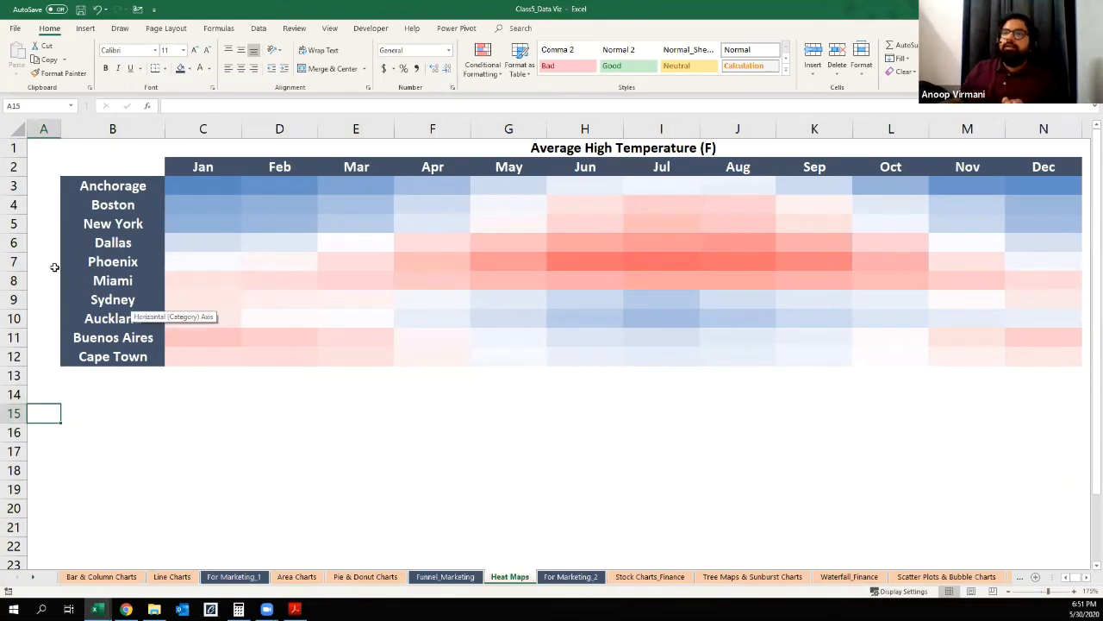
drag(535, 261, 779, 262)
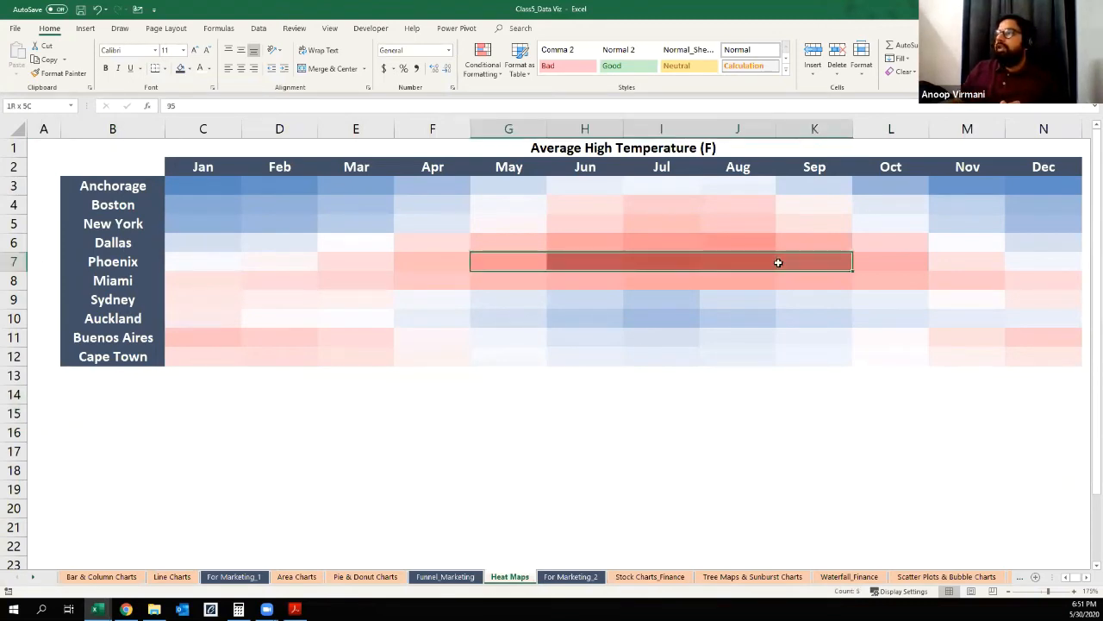
Step: On the Waterfall_Finance sheet, delete the waterfall chart and both Marathon Progress funnel charts
click(458, 469)
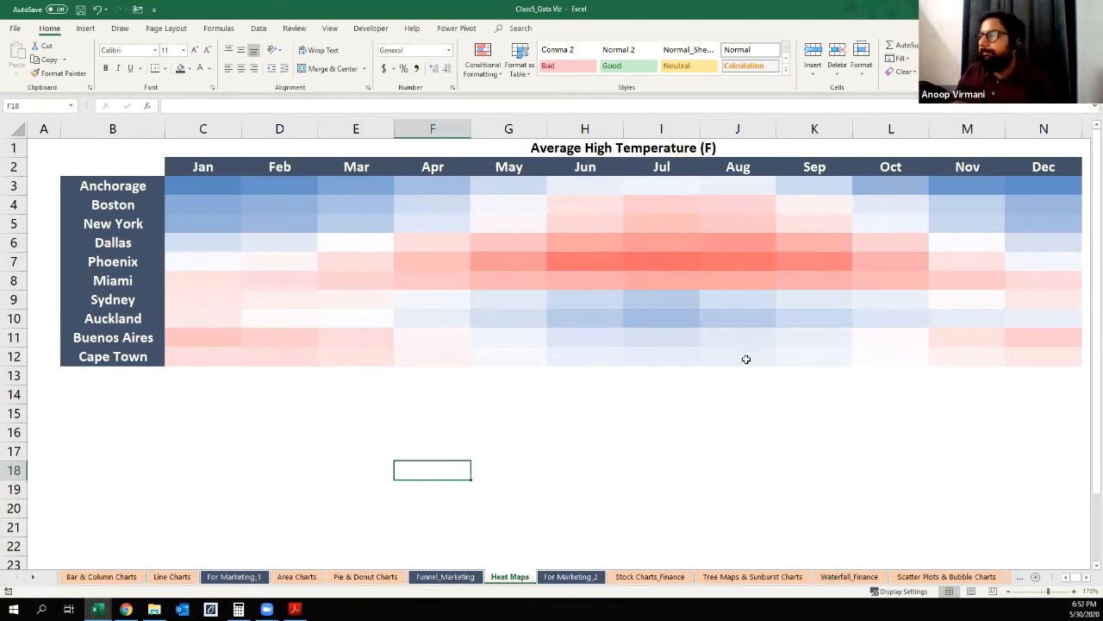
click(651, 577)
click(720, 580)
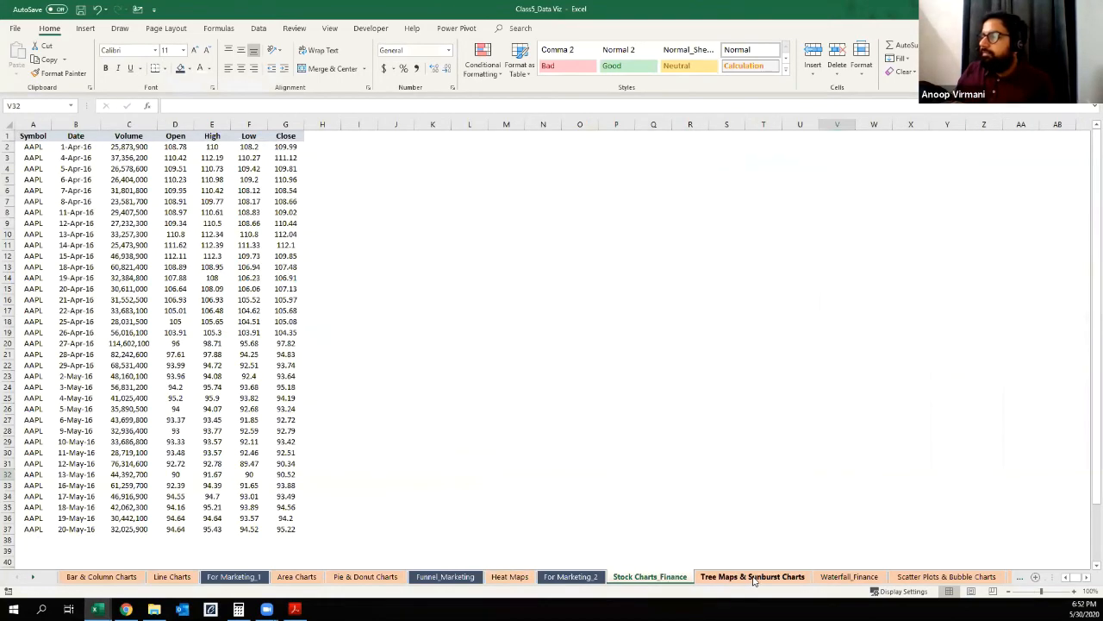
click(841, 577)
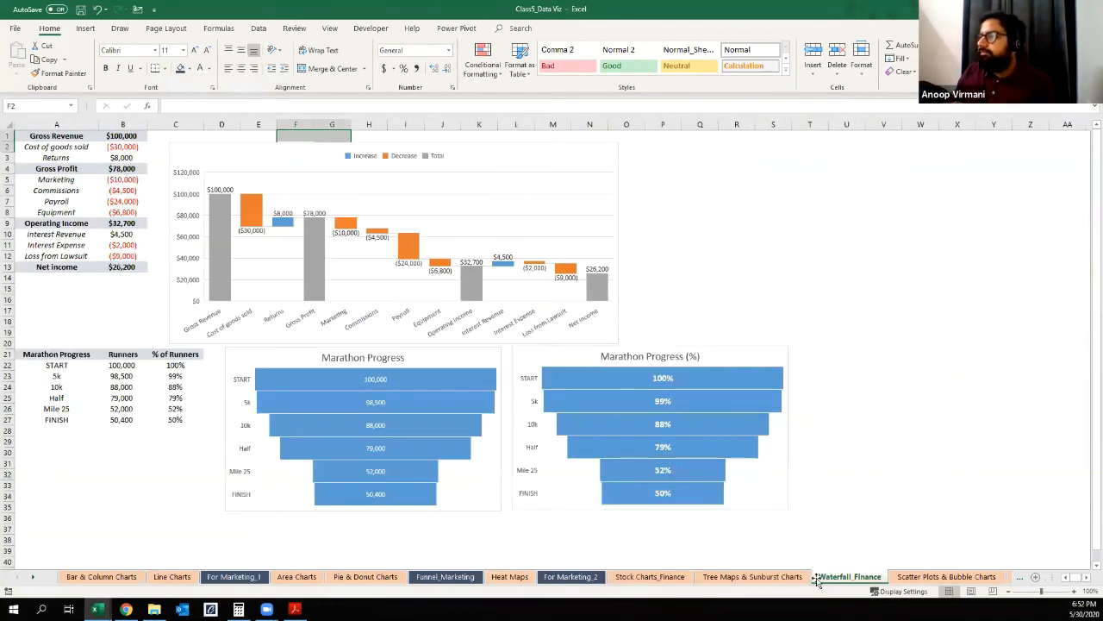
click(617, 178)
ctrl+click(672, 345)
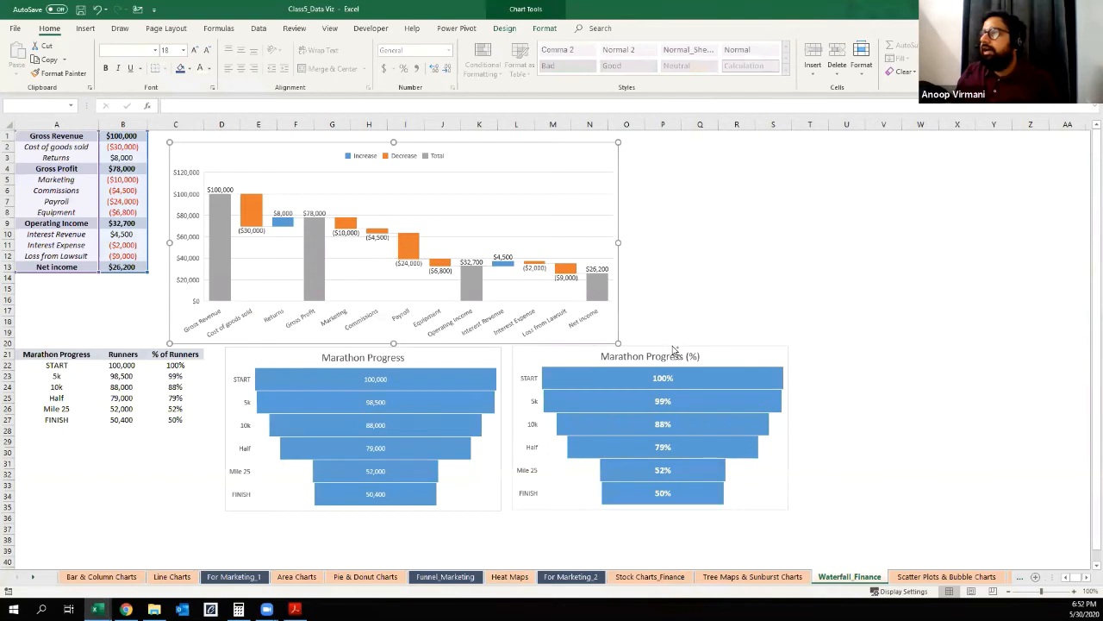
ctrl+click(492, 348)
key(Delete)
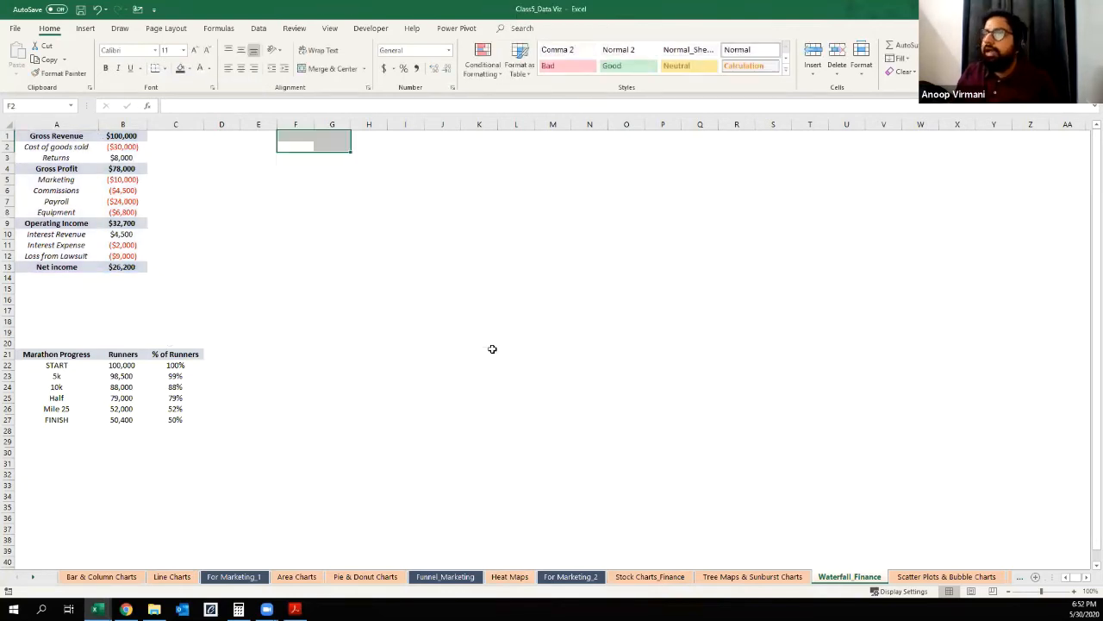
Step: Clear the contents of rows 21 to 27, which hold the Marathon Progress table
click(43, 352)
shift+click(175, 425)
key(shift+space)
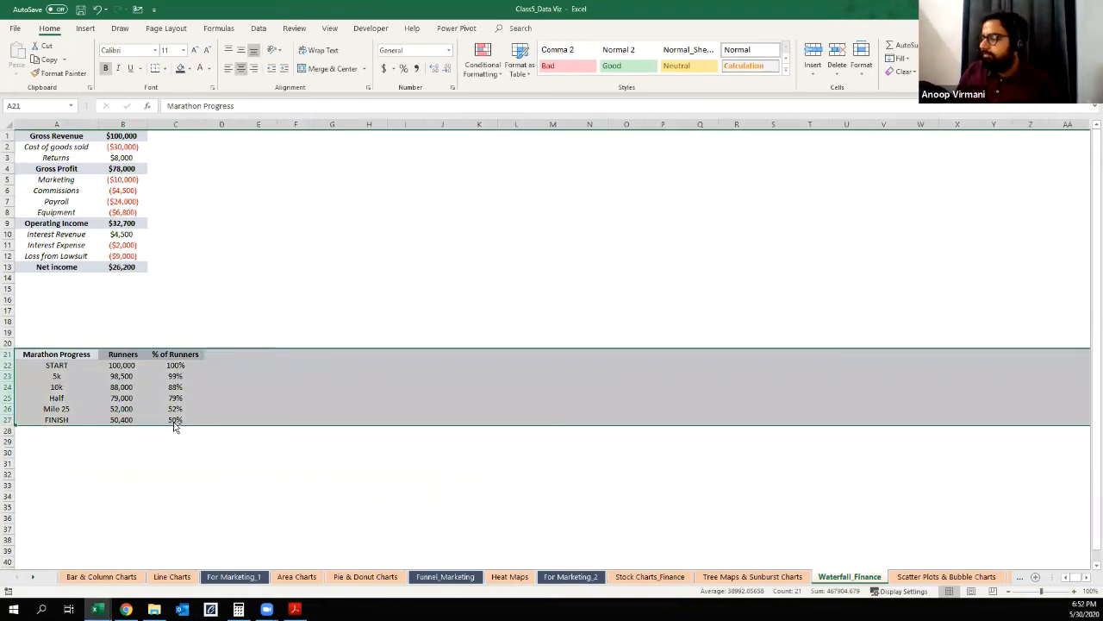
key(Delete)
Step: Examine the income statement from Gross Revenue through Cost of goods sold and Returns to the Gross Profit formula
ctrl+scroll(210, 381, up, 3)
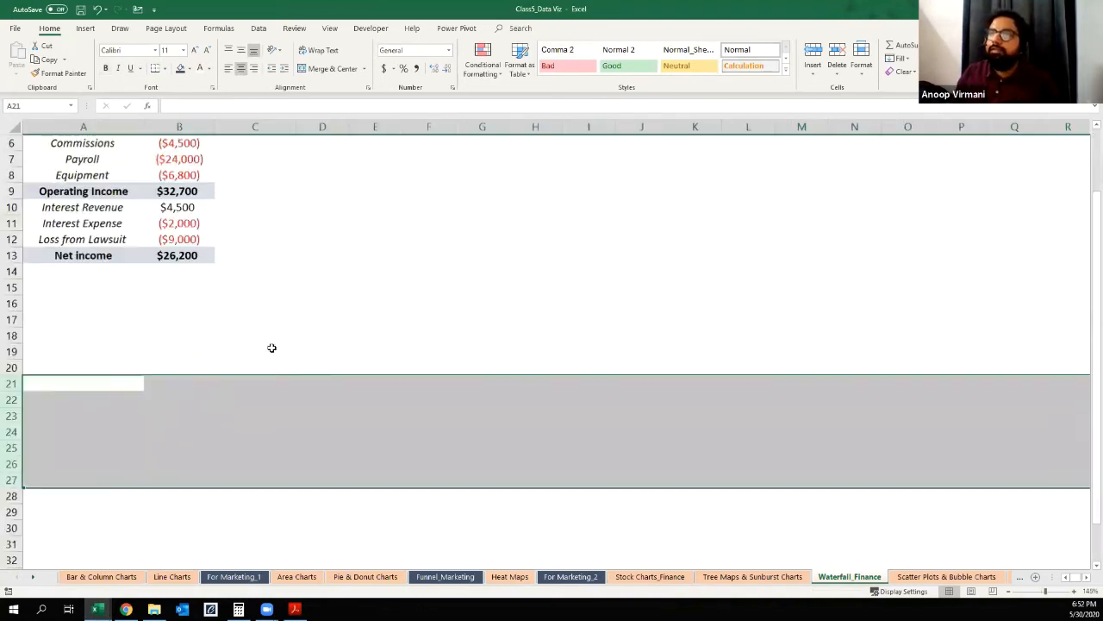
scroll(276, 342, up, 2)
click(302, 334)
ctrl+scroll(301, 334, up, 4)
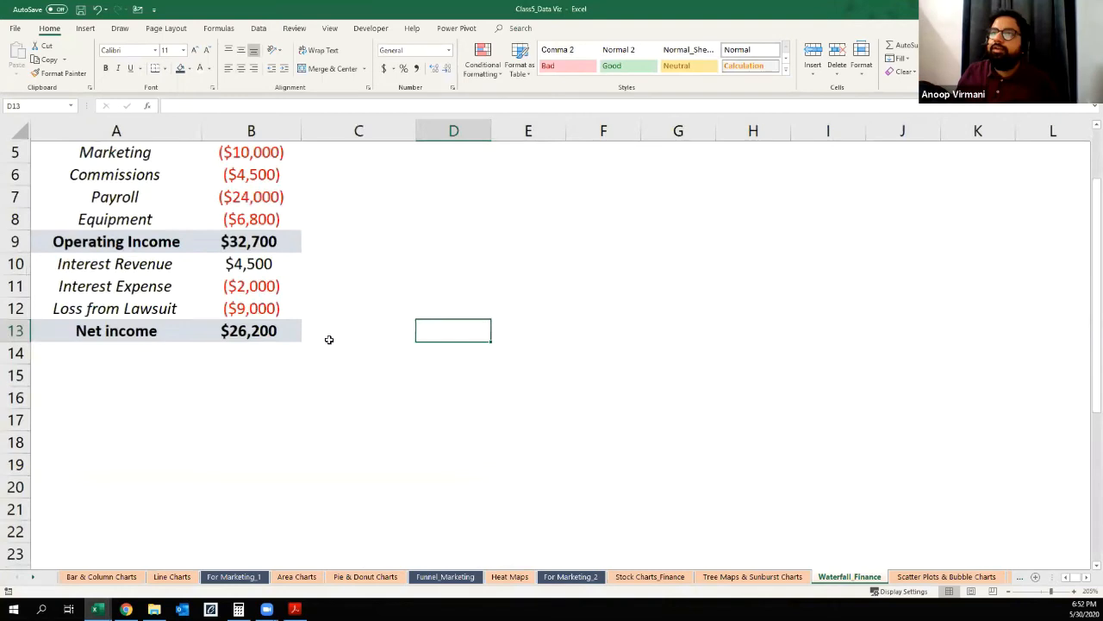
scroll(329, 340, up, 2)
click(373, 335)
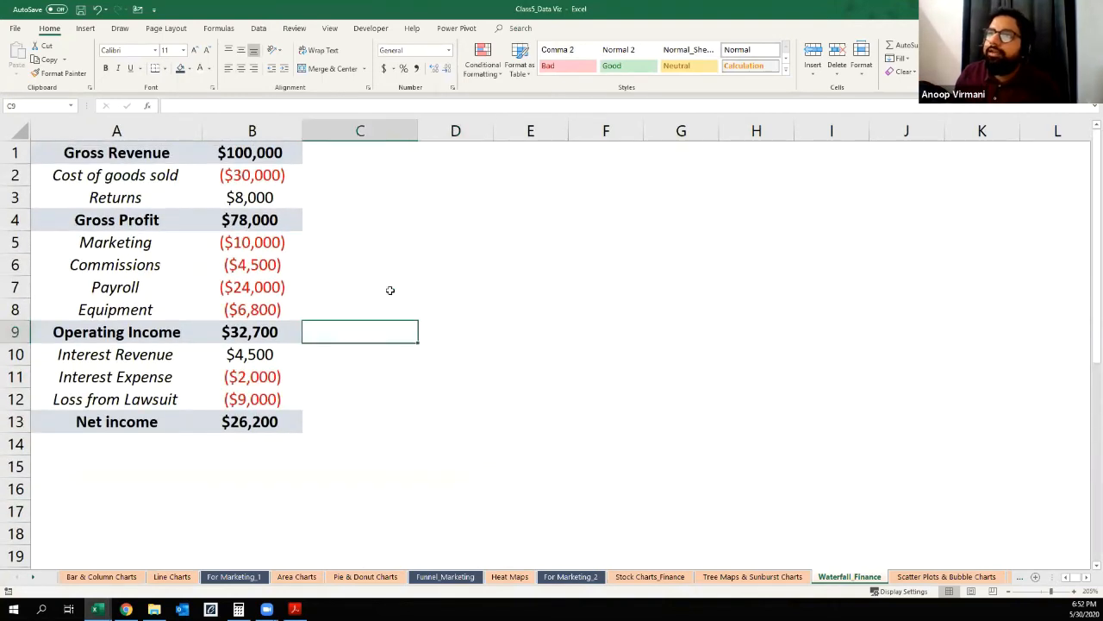
click(441, 272)
click(138, 152)
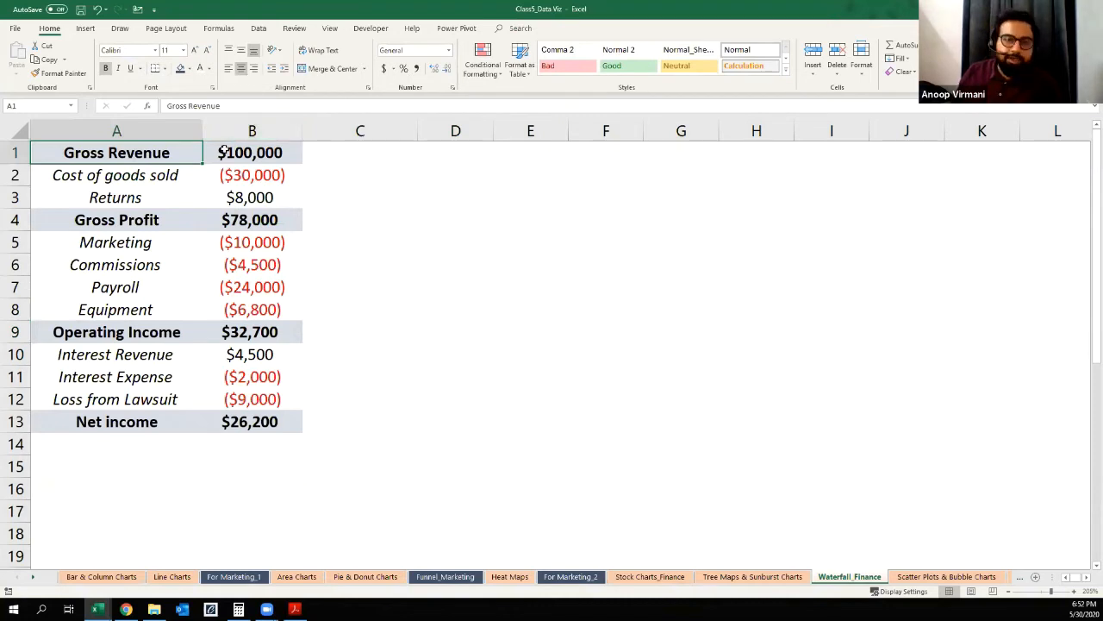
click(115, 180)
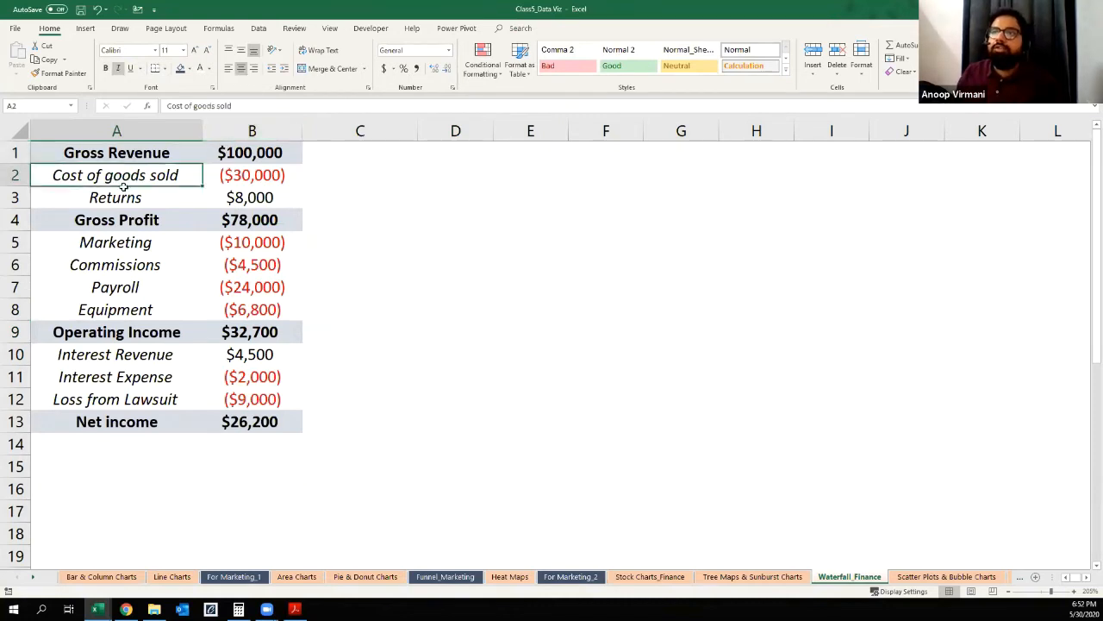
click(232, 175)
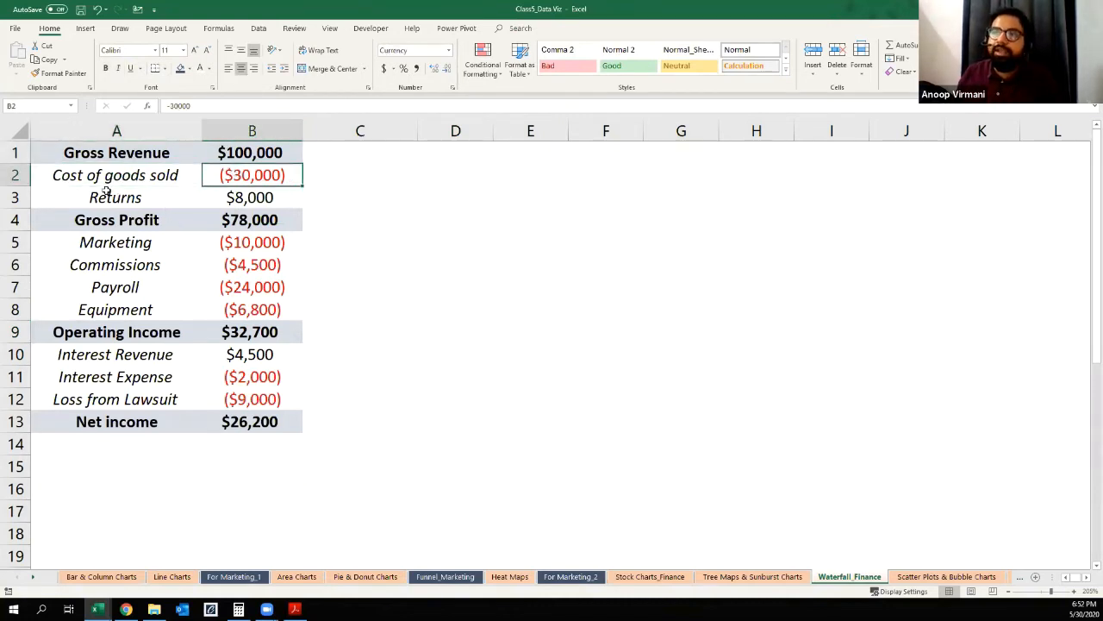
click(91, 197)
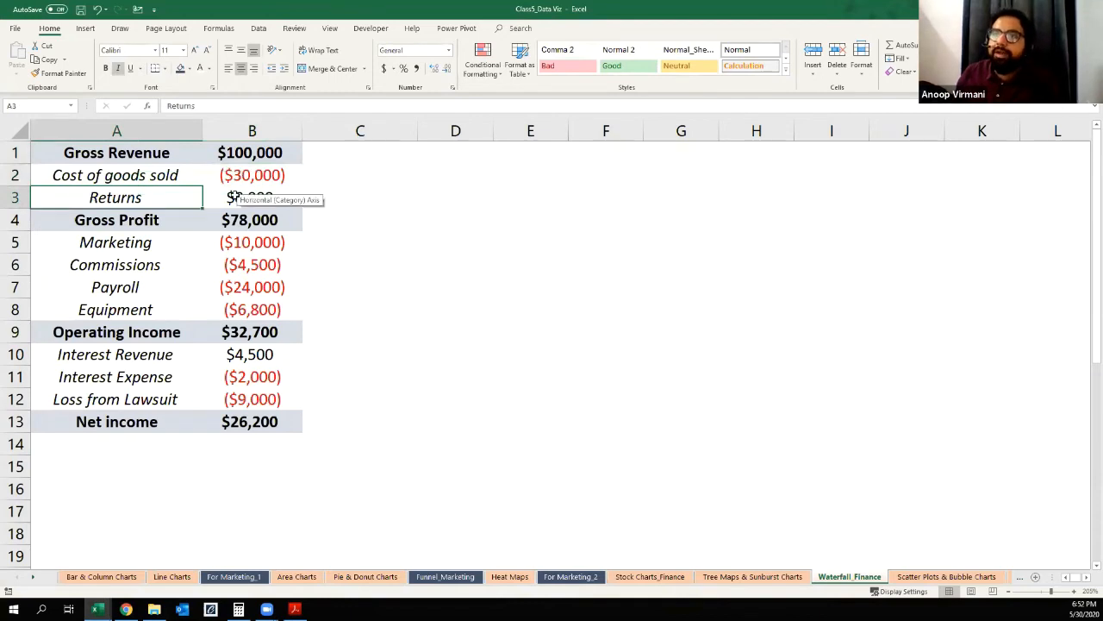
click(100, 222)
click(257, 217)
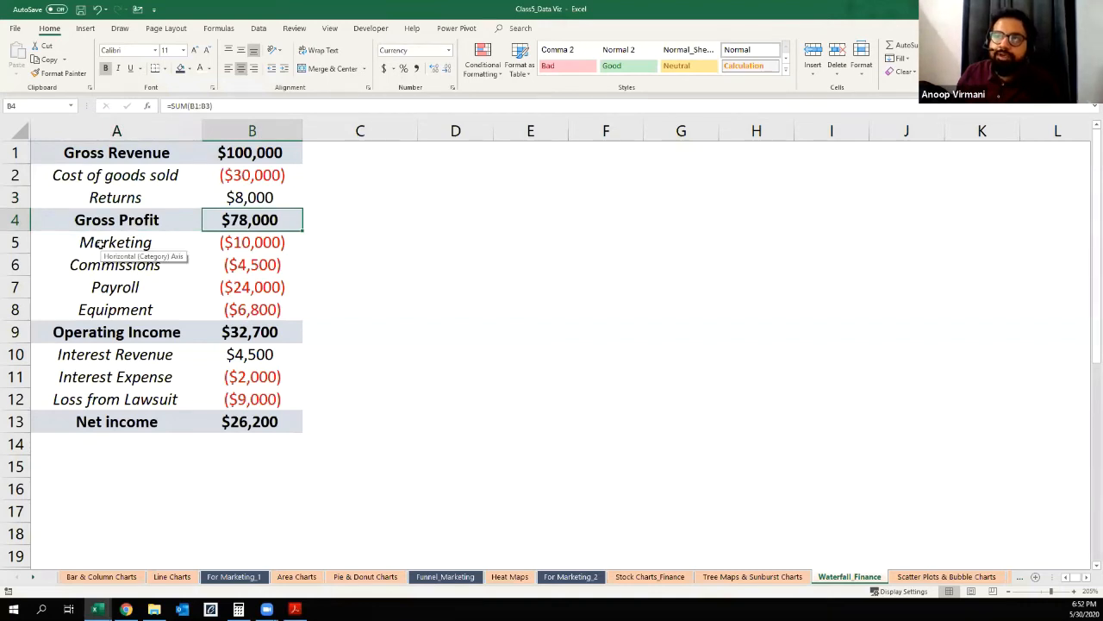
Step: Examine the expense lines from Marketing to Equipment, Operating Income, the interest lines and Loss from Lawsuit
drag(100, 246, 102, 305)
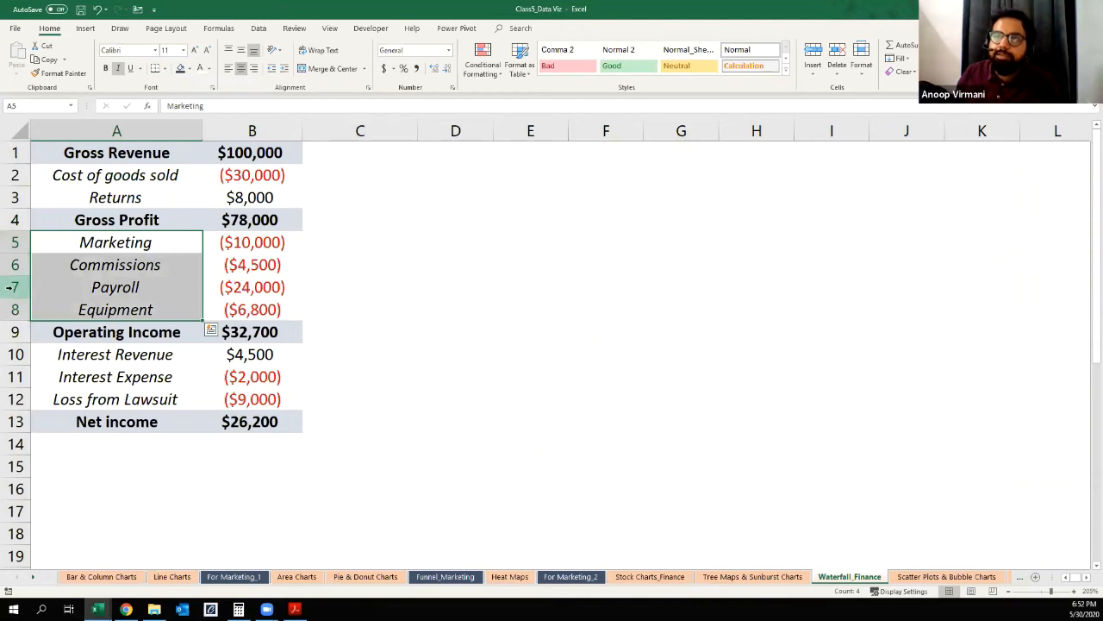
click(364, 280)
drag(266, 243, 268, 313)
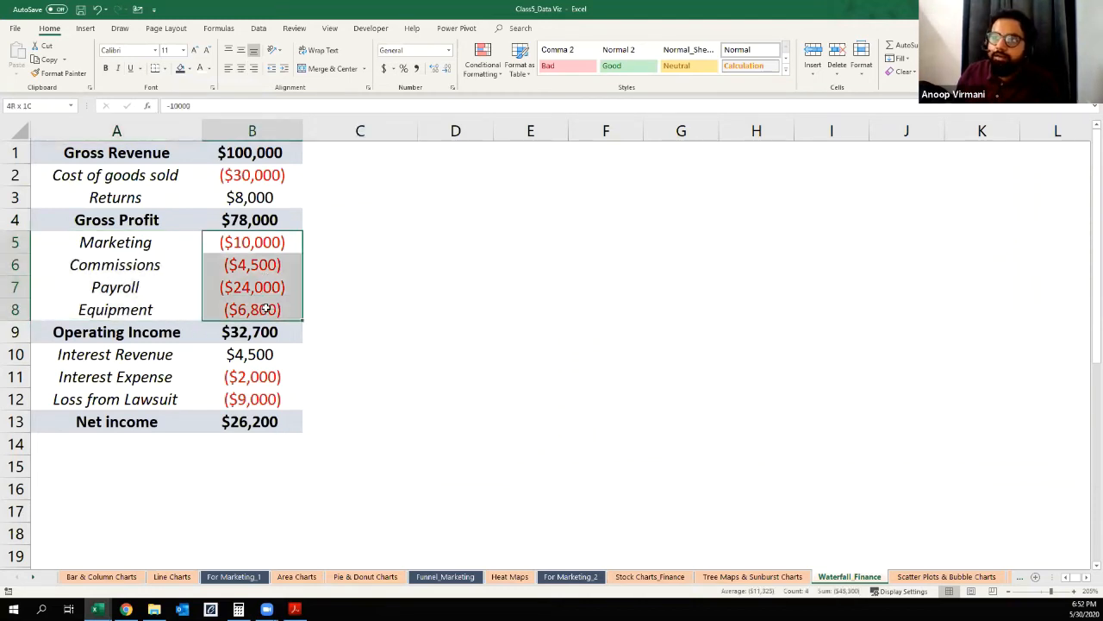
click(438, 291)
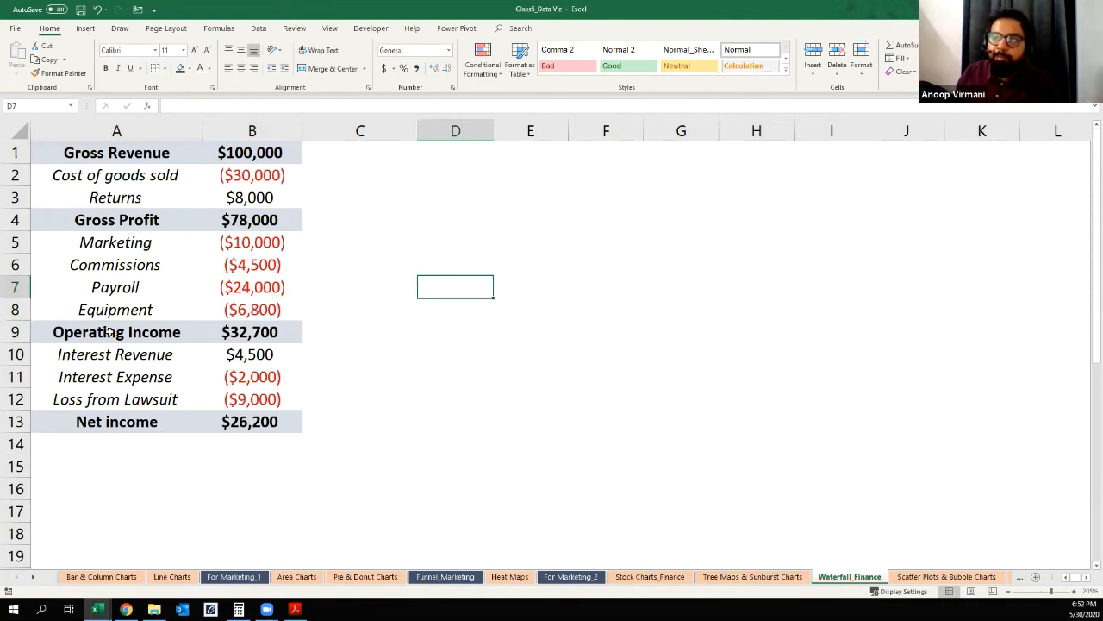
click(15, 331)
click(115, 336)
click(115, 355)
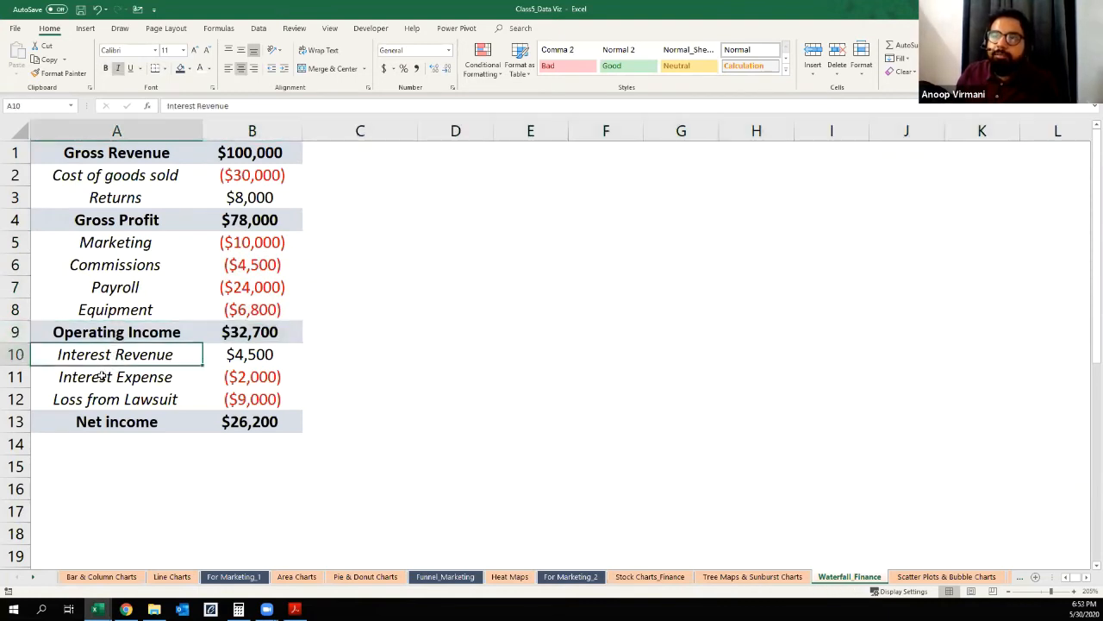
click(162, 380)
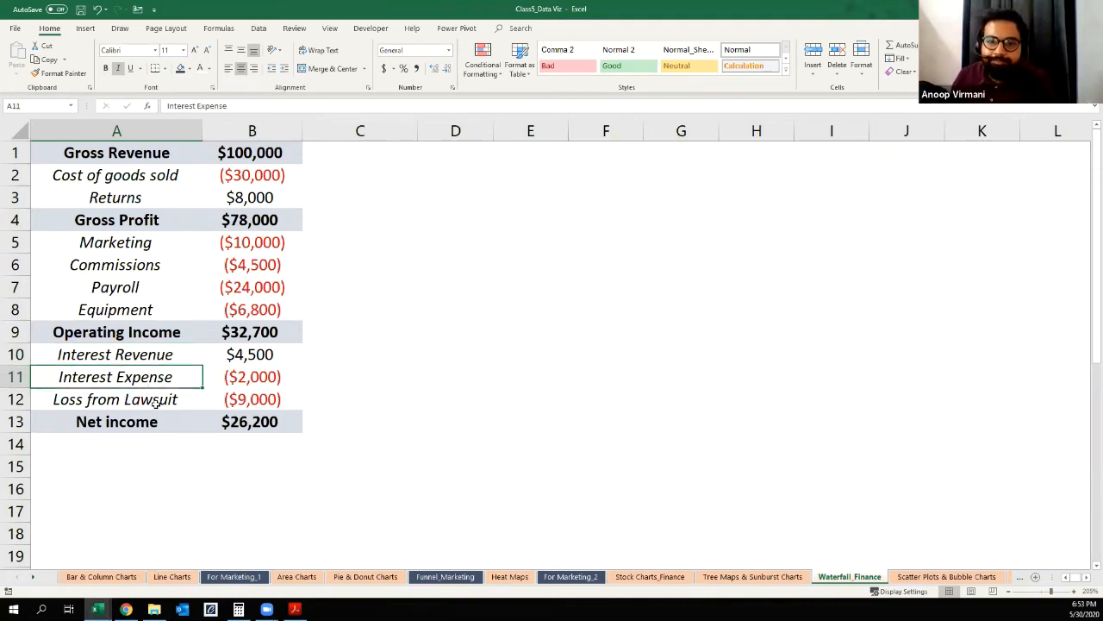
click(143, 405)
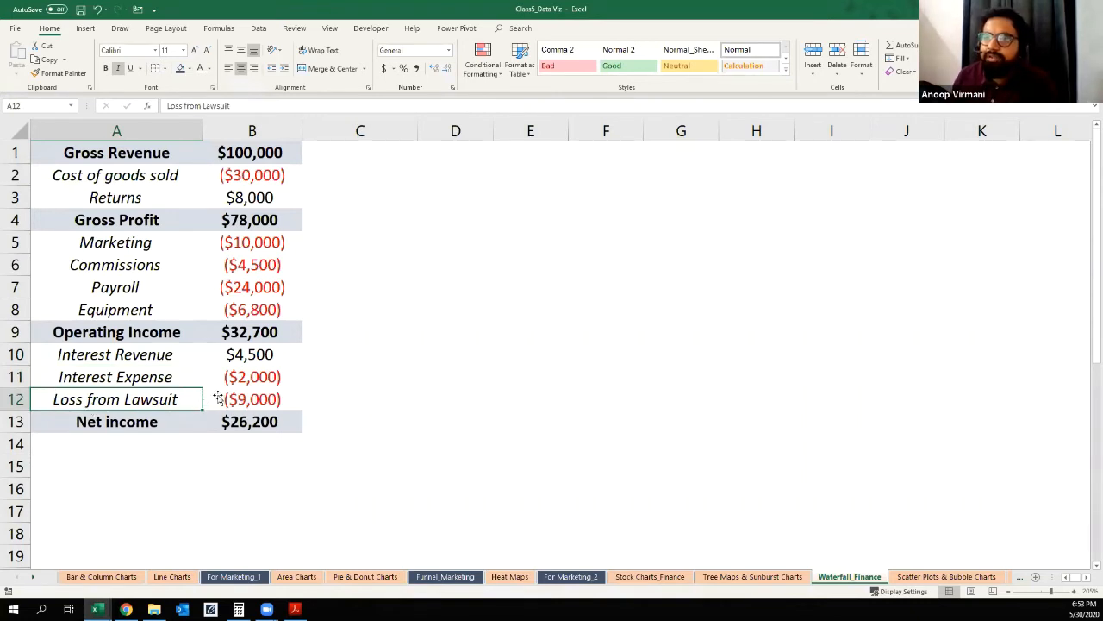
click(26, 399)
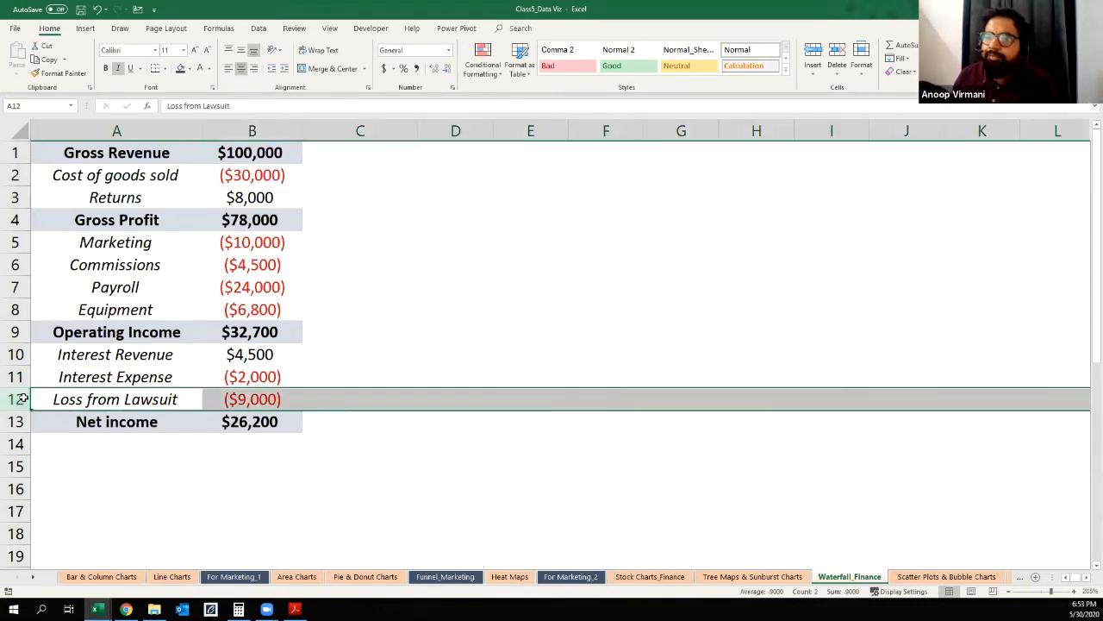
click(195, 454)
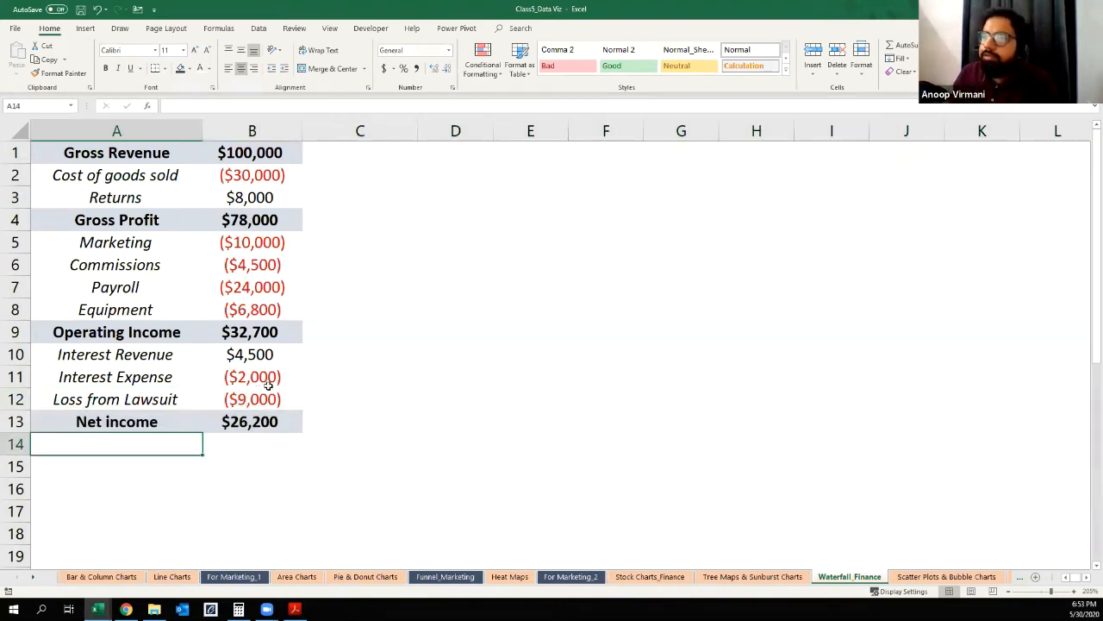
click(264, 399)
click(263, 376)
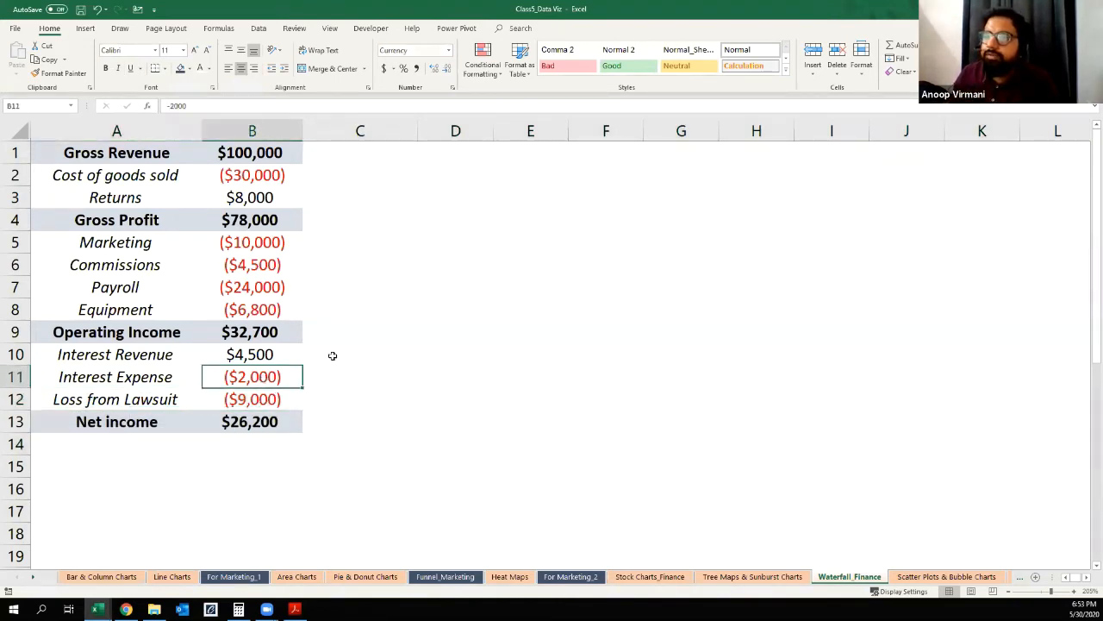
click(360, 393)
click(163, 396)
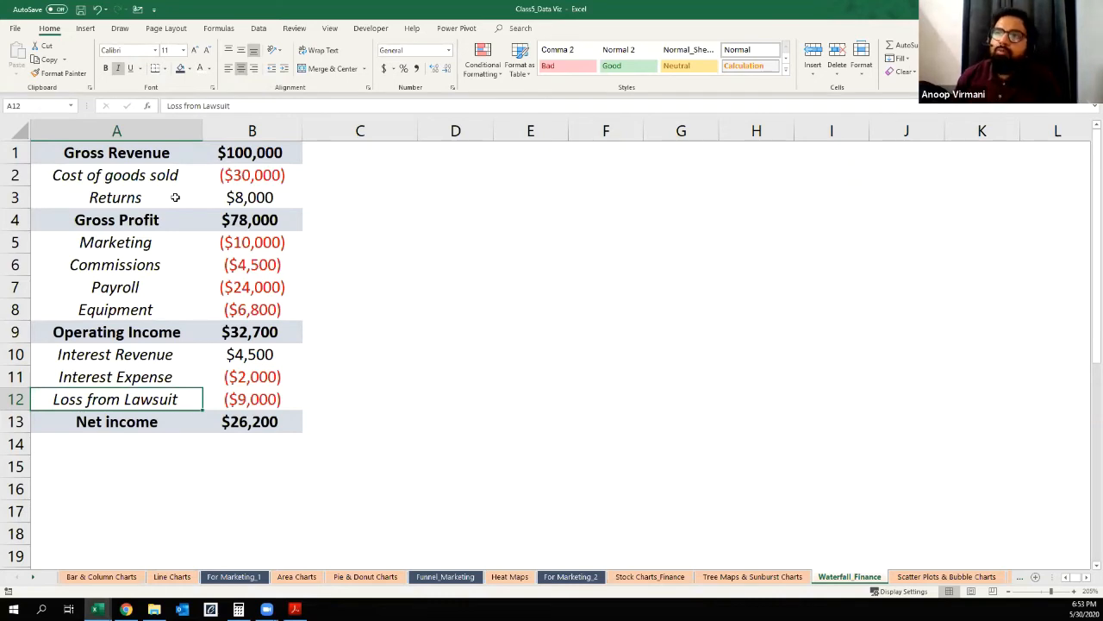
Step: Compare the Gross Revenue value in B1 with the Net income formula in B13
click(163, 147)
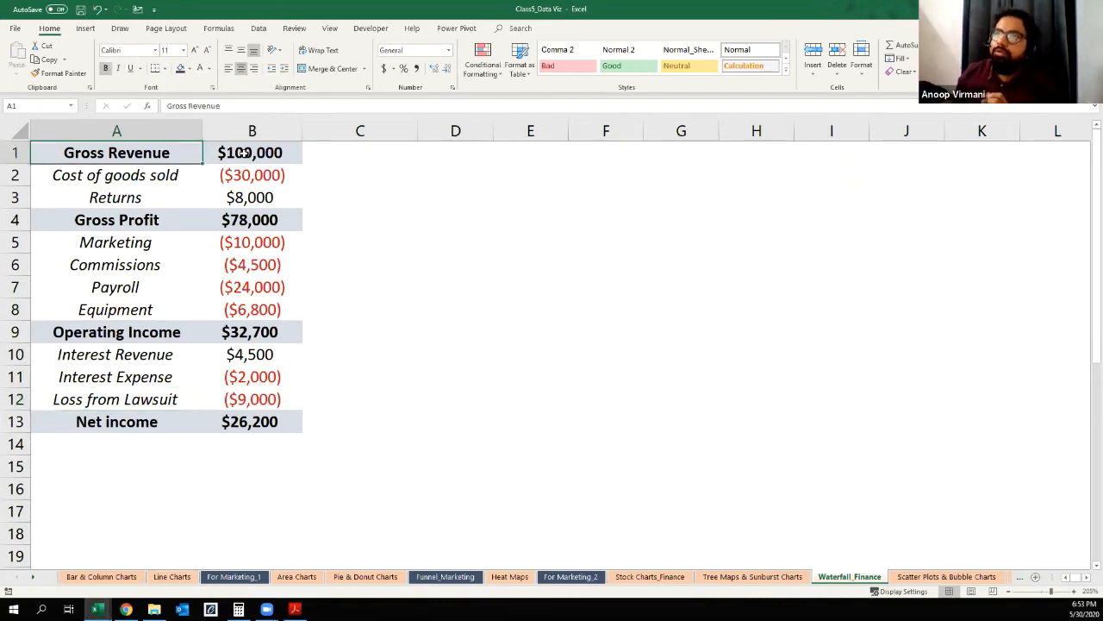
click(247, 152)
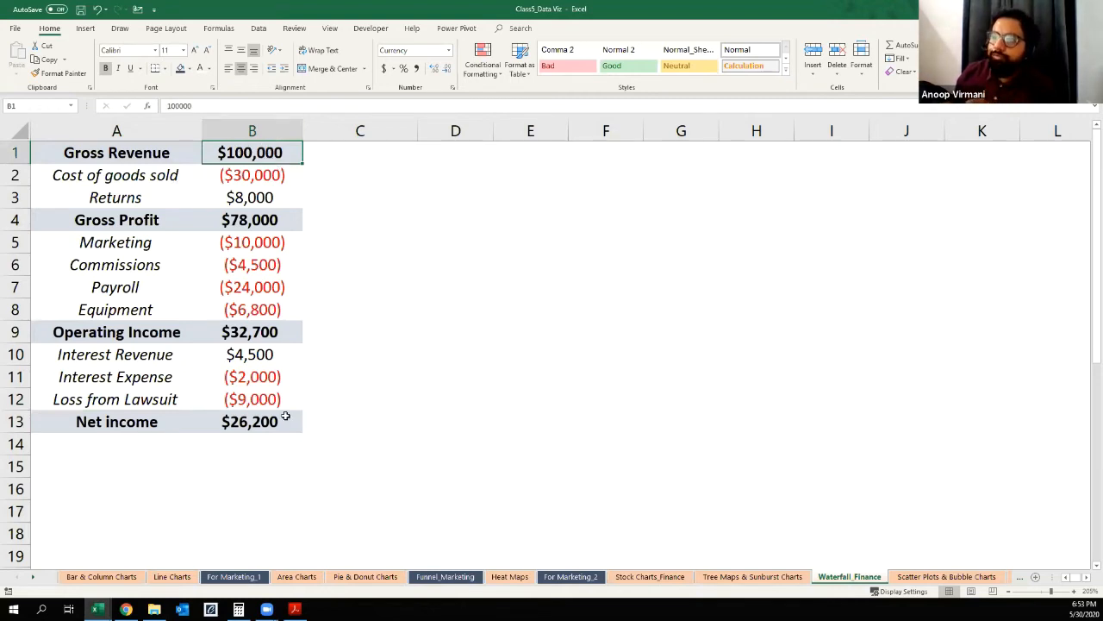
click(251, 422)
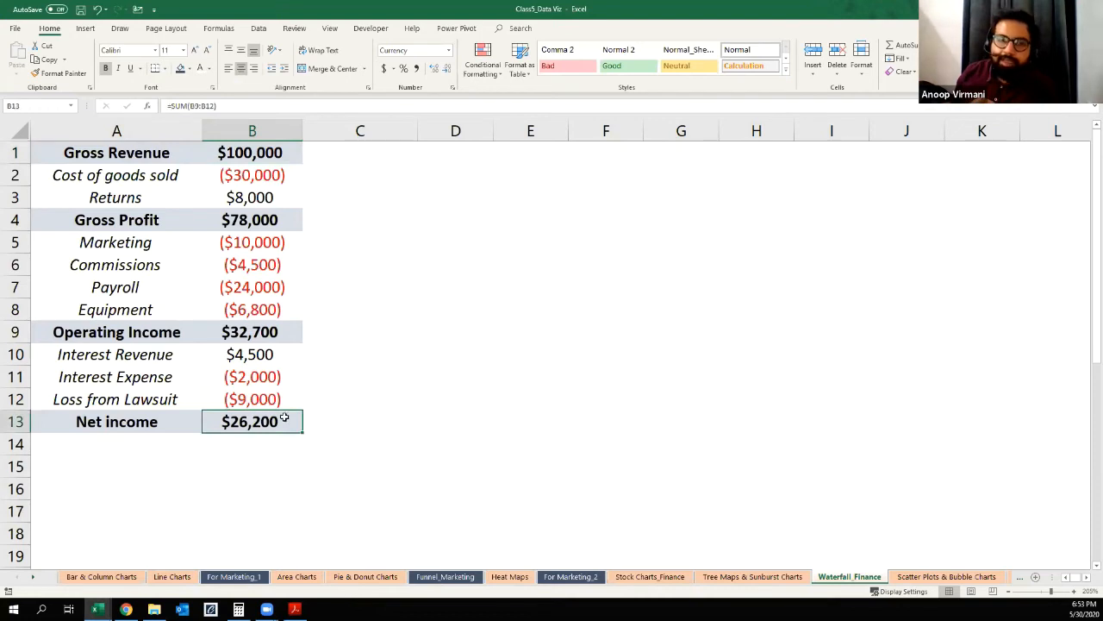
click(267, 155)
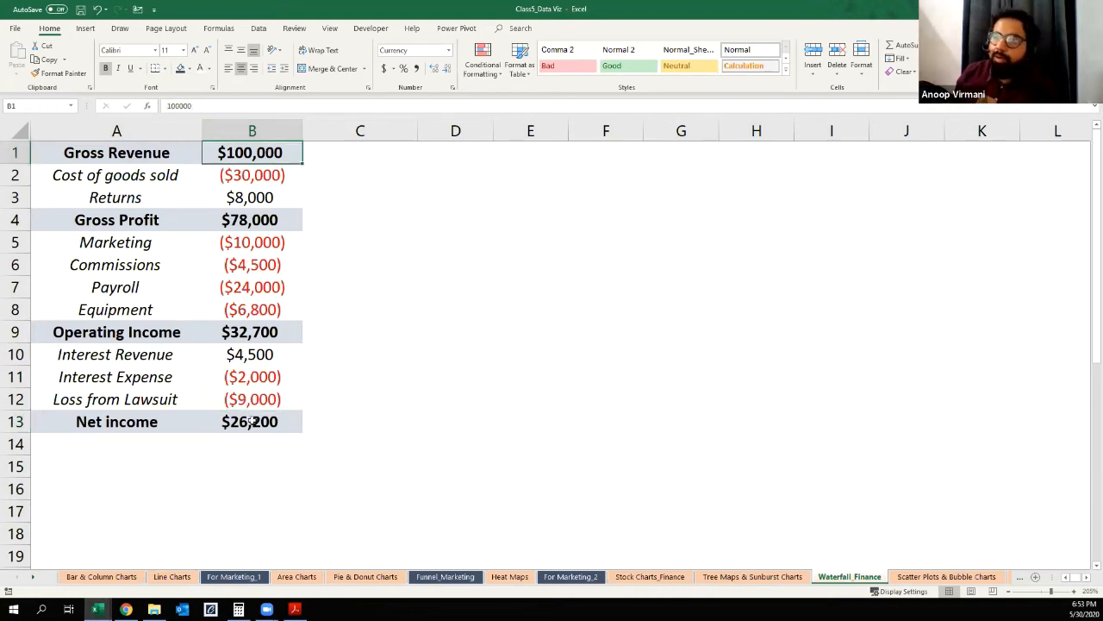
key(ctrl+Down)
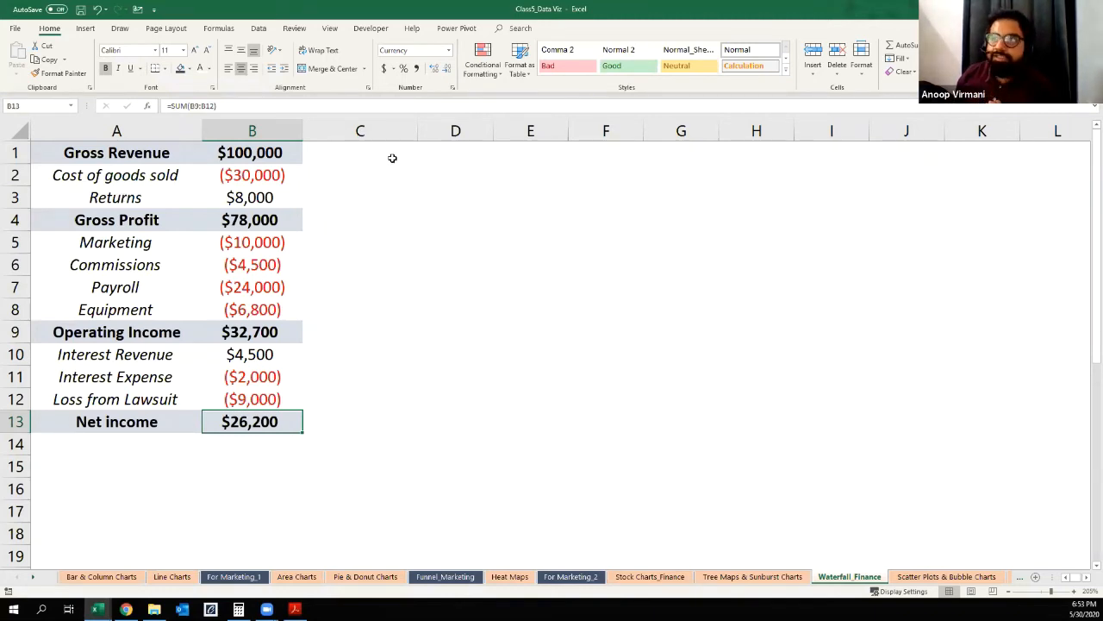
click(372, 175)
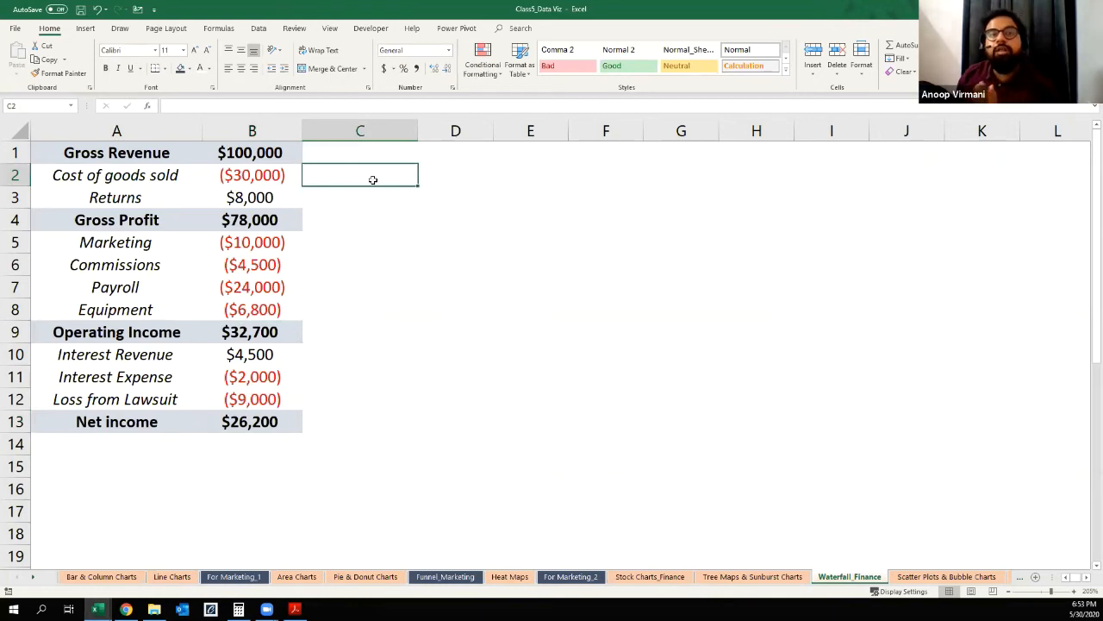
Step: Insert a waterfall chart from the income statement data in A1:B13
drag(131, 152, 270, 422)
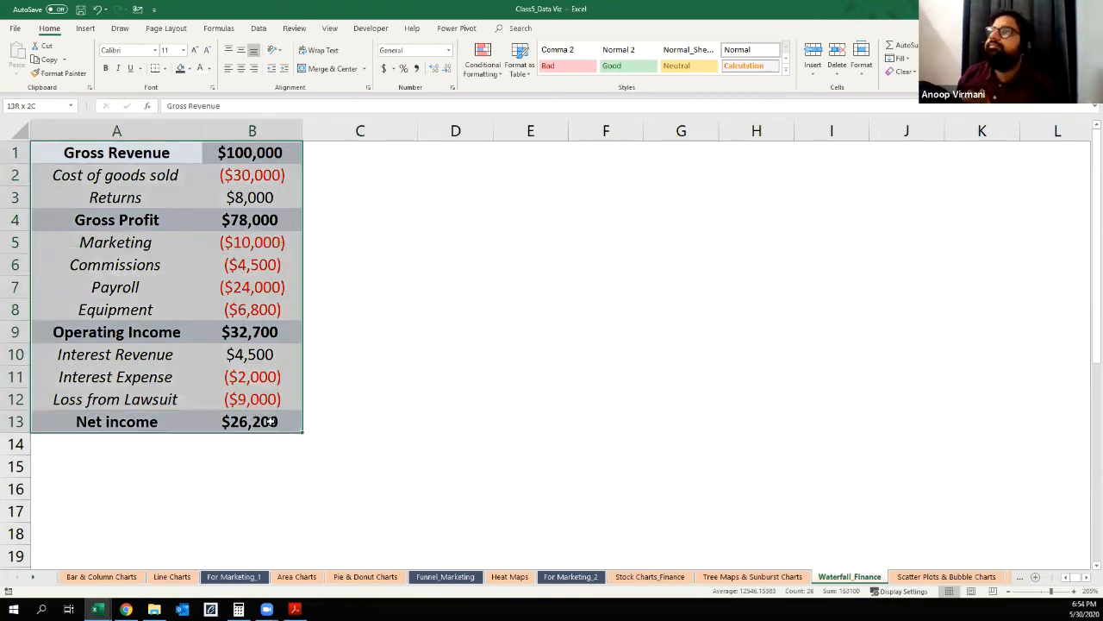
click(85, 28)
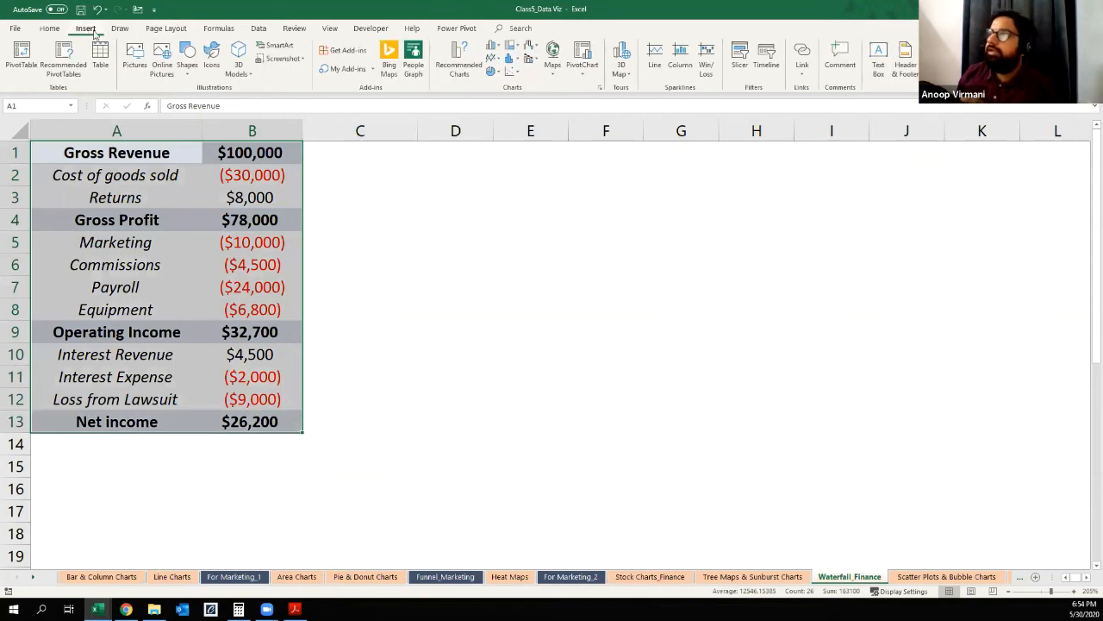
click(529, 48)
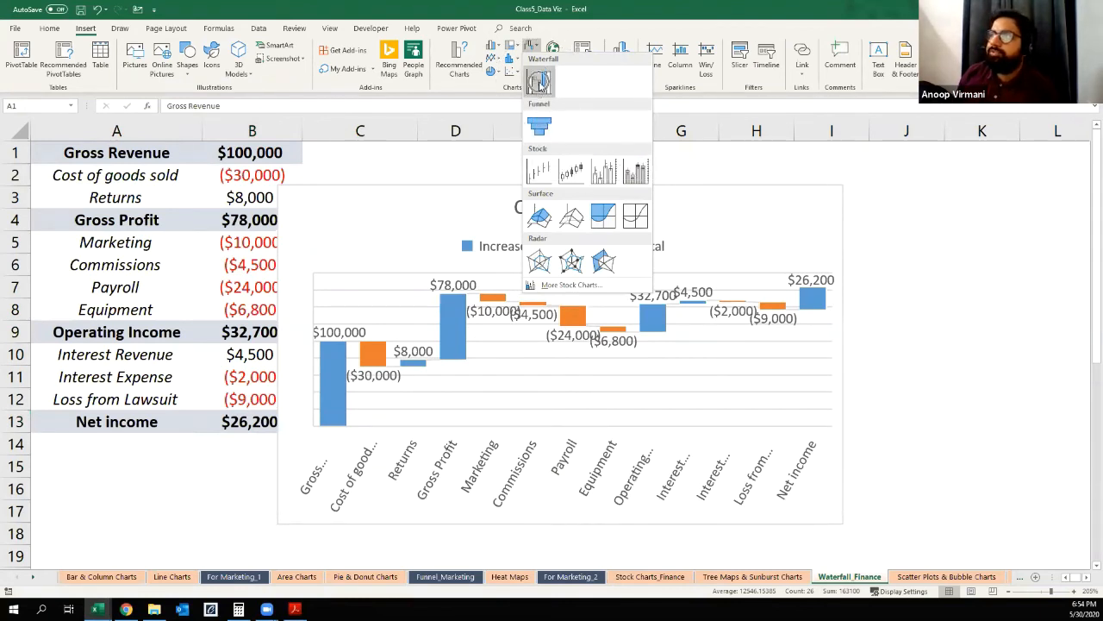
click(540, 83)
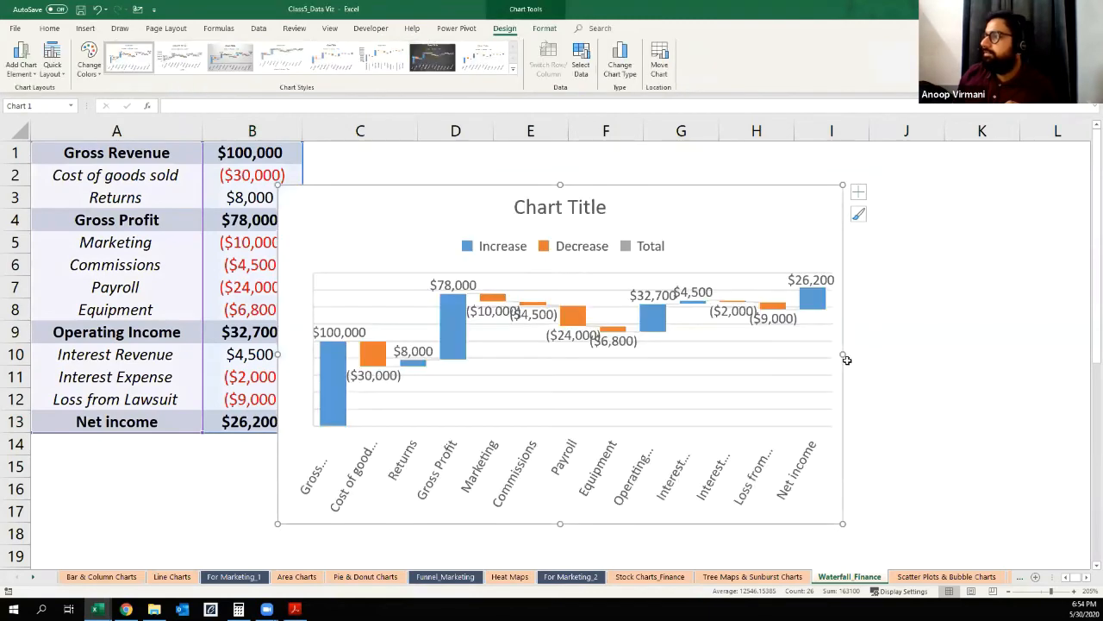
Step: Widen the waterfall chart by extending its right edge to column M
drag(844, 357, 595, 380)
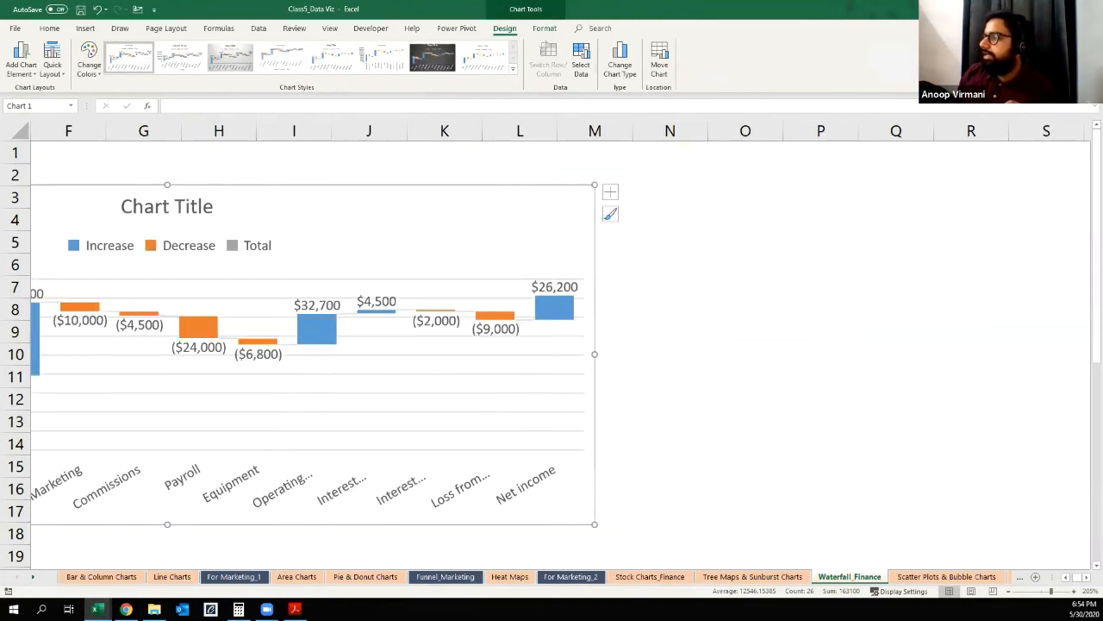
click(1066, 578)
click(1066, 577)
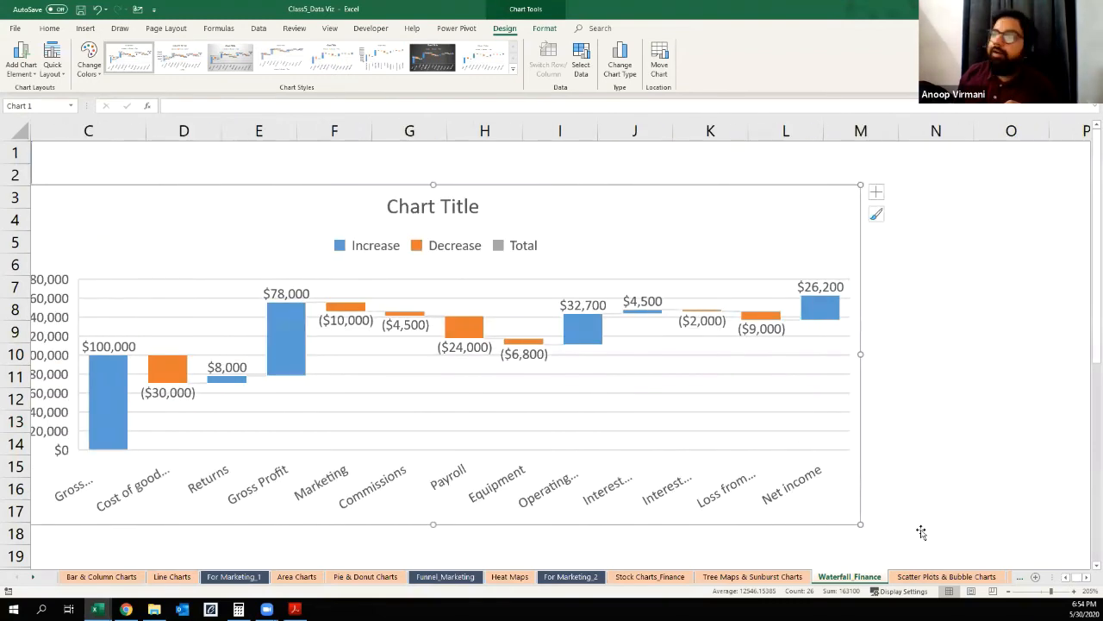
click(1068, 578)
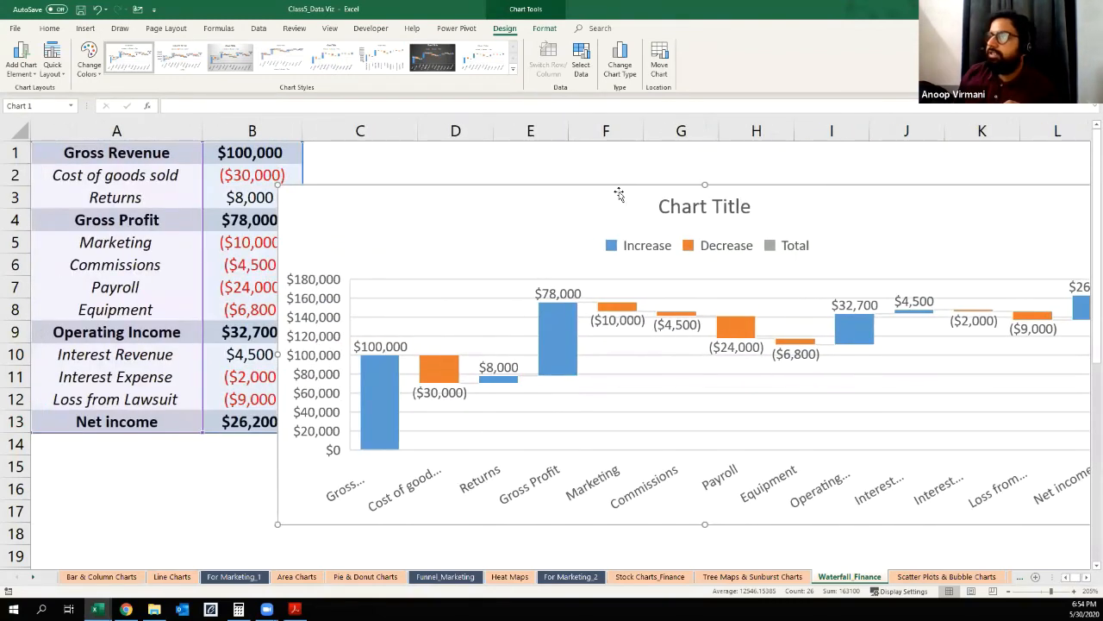
Step: Move the waterfall chart below the income data table so that it starts at about row 18
drag(578, 194, 331, 316)
scroll(525, 198, down, 4)
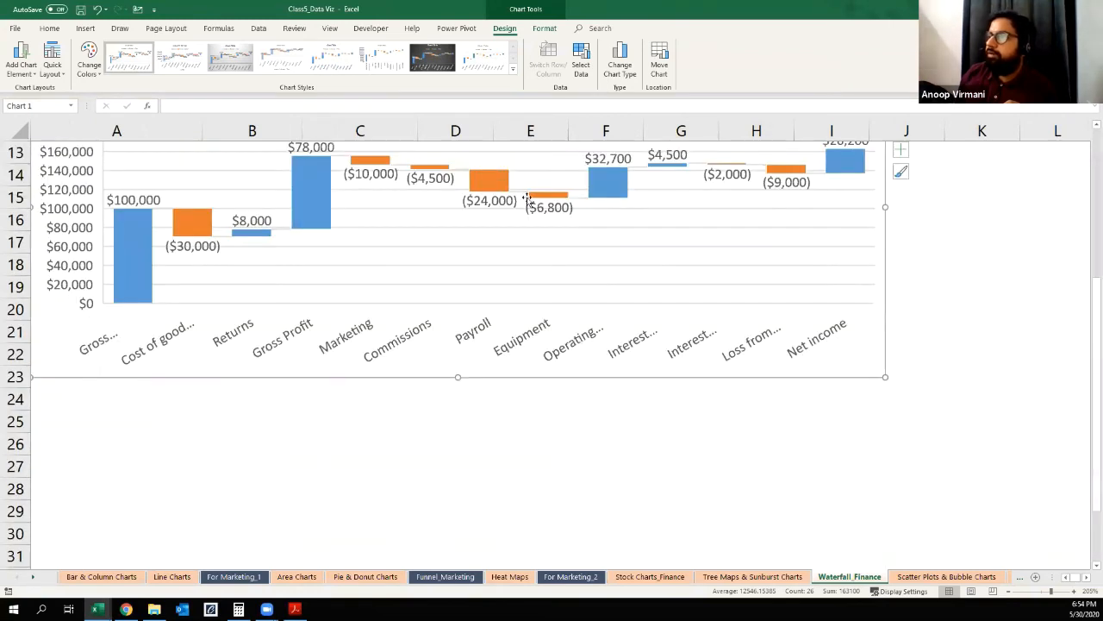
mouse_move(499, 387)
mouse_down()
mouse_move(502, 475)
mouse_move(527, 509)
mouse_move(517, 516)
mouse_up()
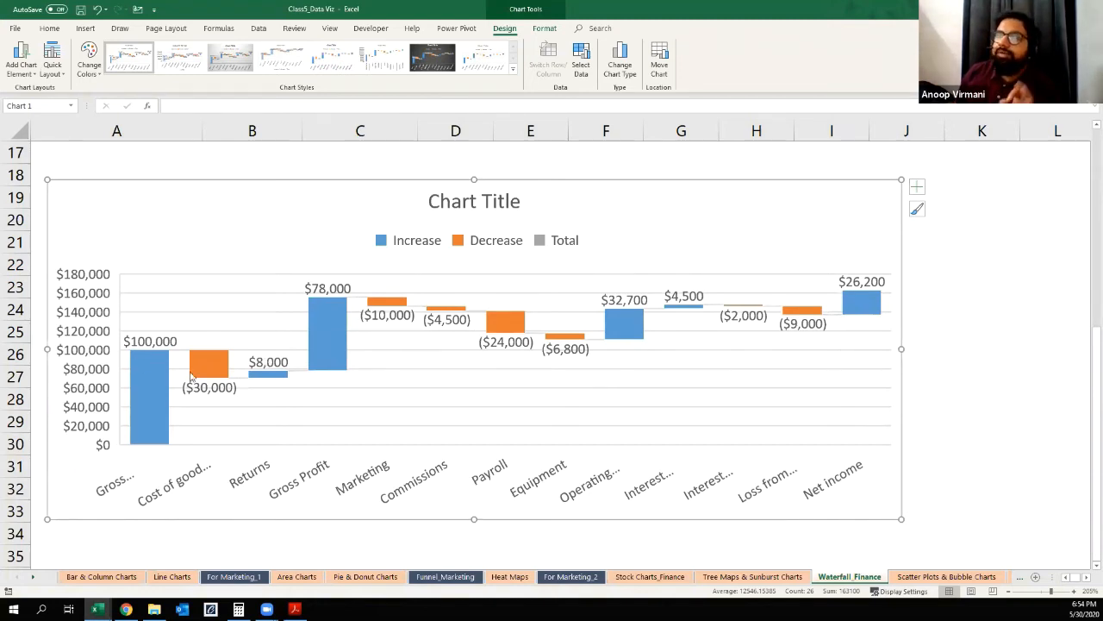
Step: Examine the Gross Revenue, Cost of goods sold, Returns and Gross Profit values in column B
scroll(172, 198, up, 4)
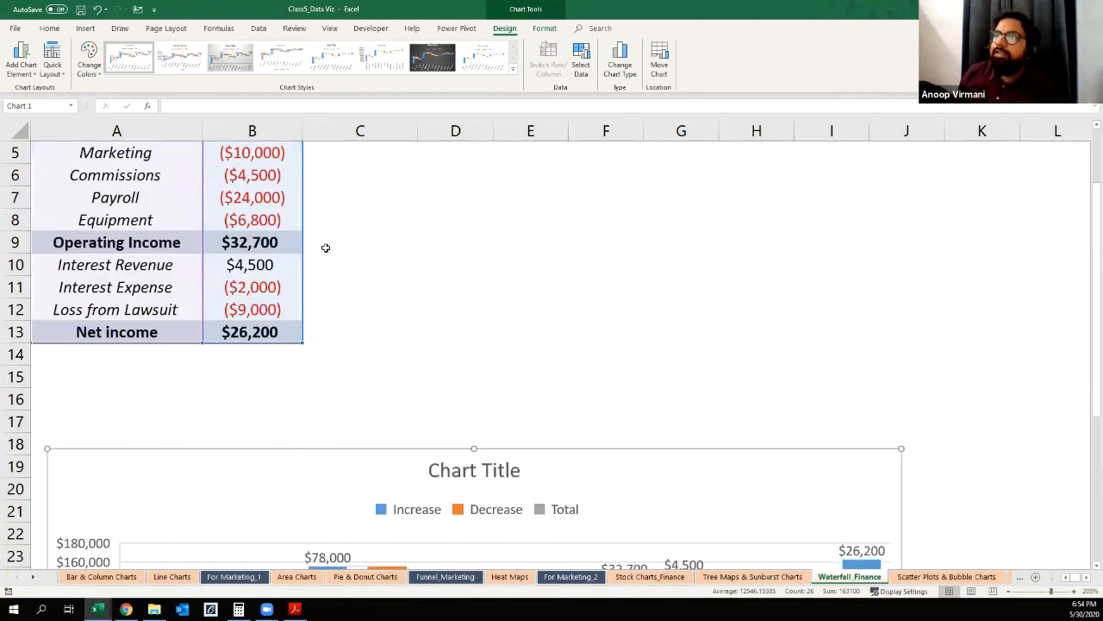
scroll(319, 215, up, 2)
key(Escape)
click(244, 220)
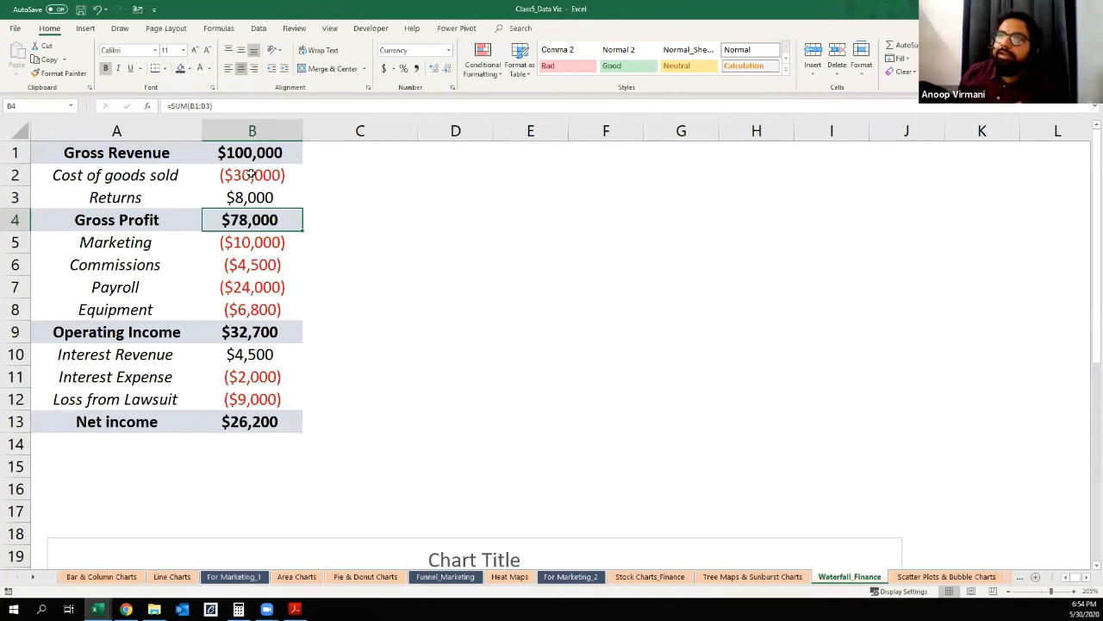
click(250, 175)
click(262, 153)
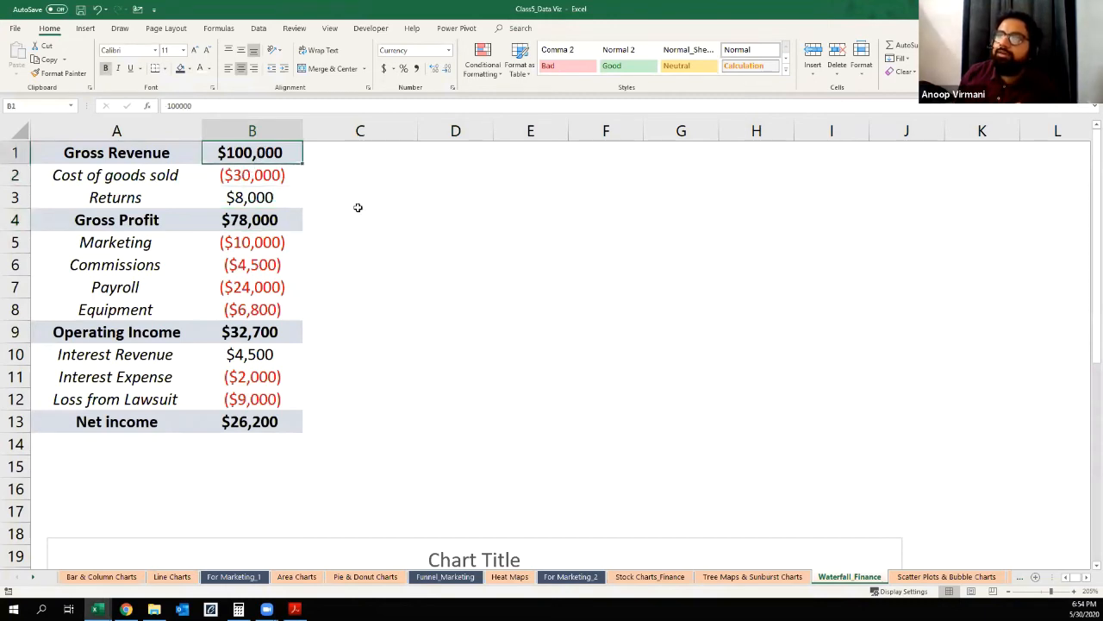
click(231, 198)
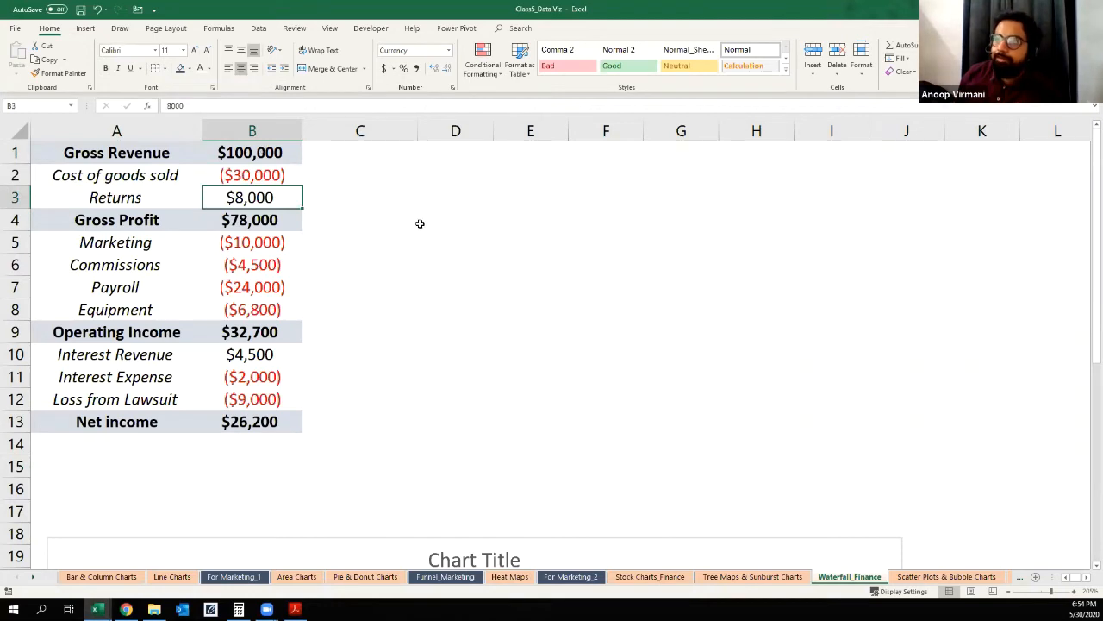
Step: Examine how the waterfall chart plots the Operating Income and Gross Revenue bars
scroll(420, 223, down, 5)
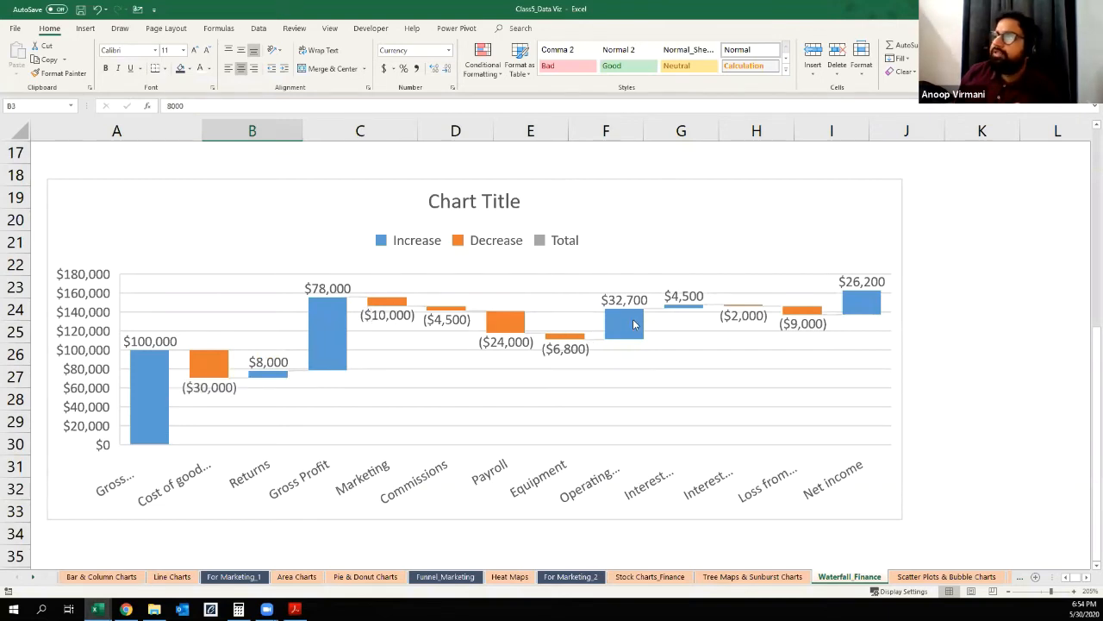
mouse_move(632, 301)
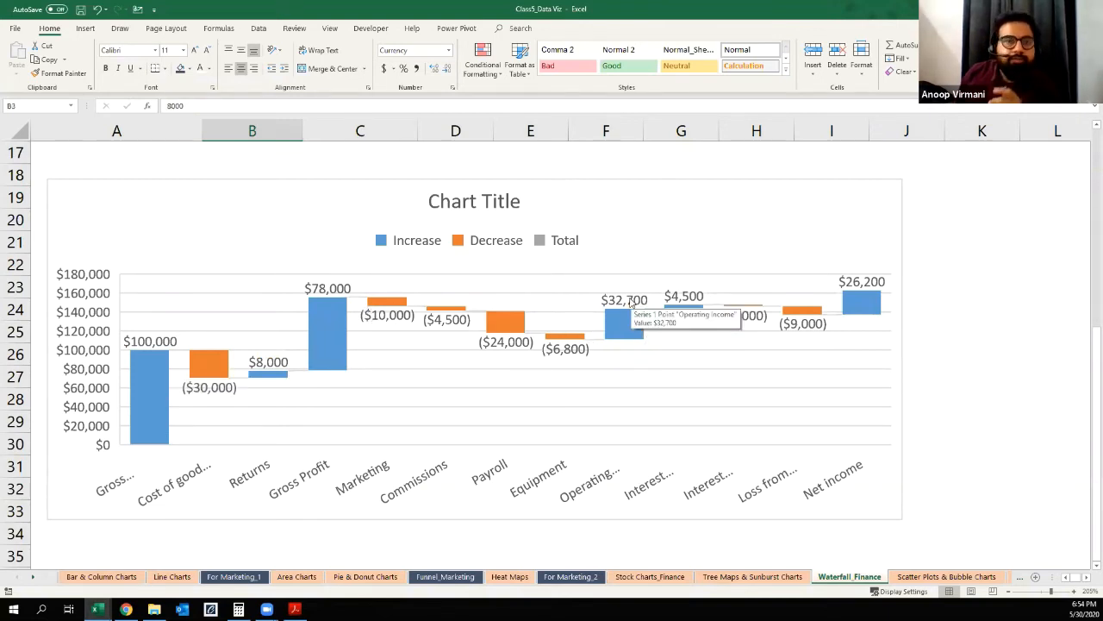
mouse_move(138, 386)
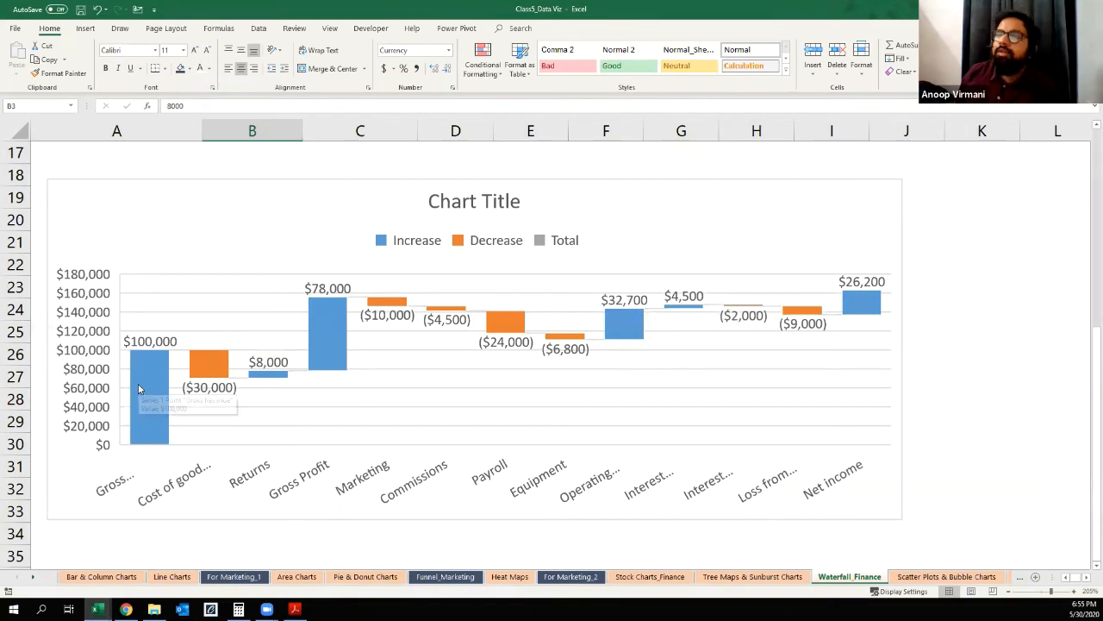
scroll(137, 385, down, 1)
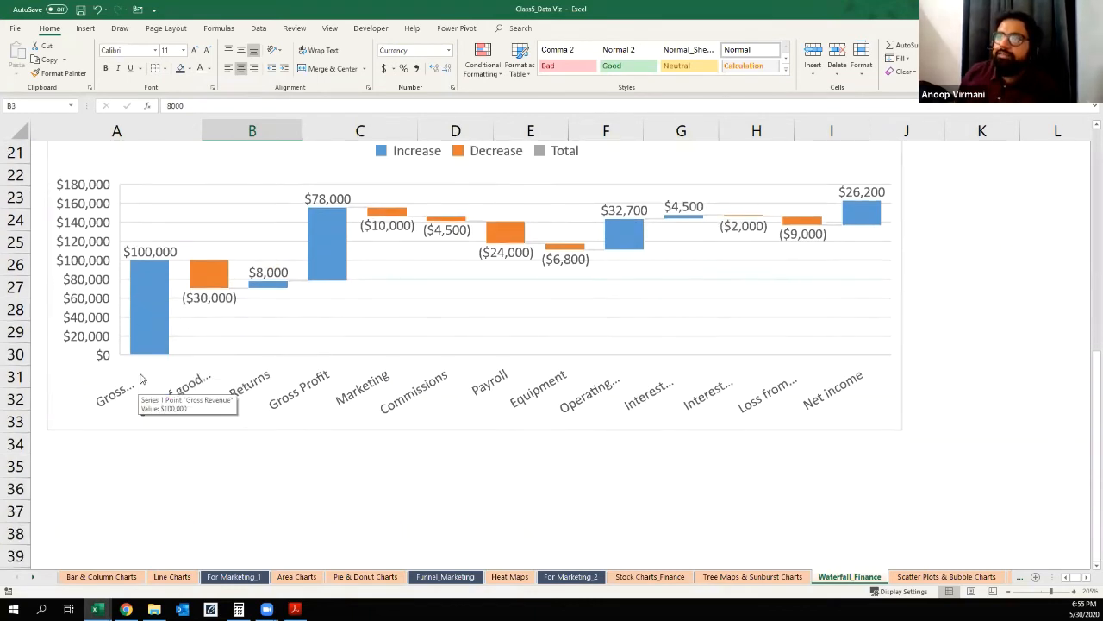
scroll(140, 373, up, 1)
scroll(140, 373, down, 1)
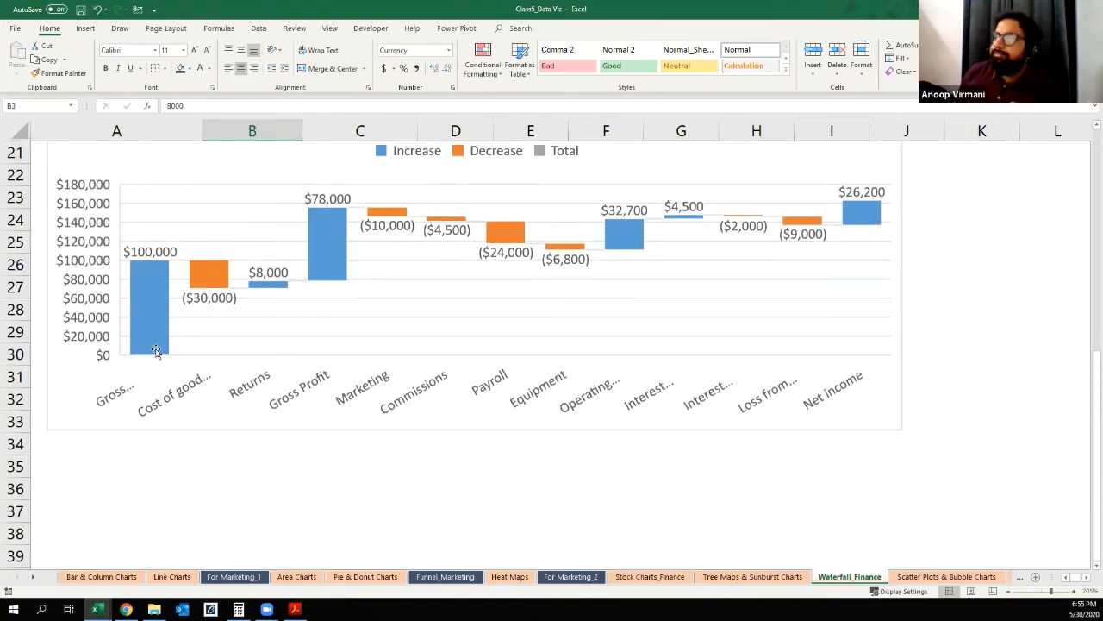
scroll(1088, 367, up, 1)
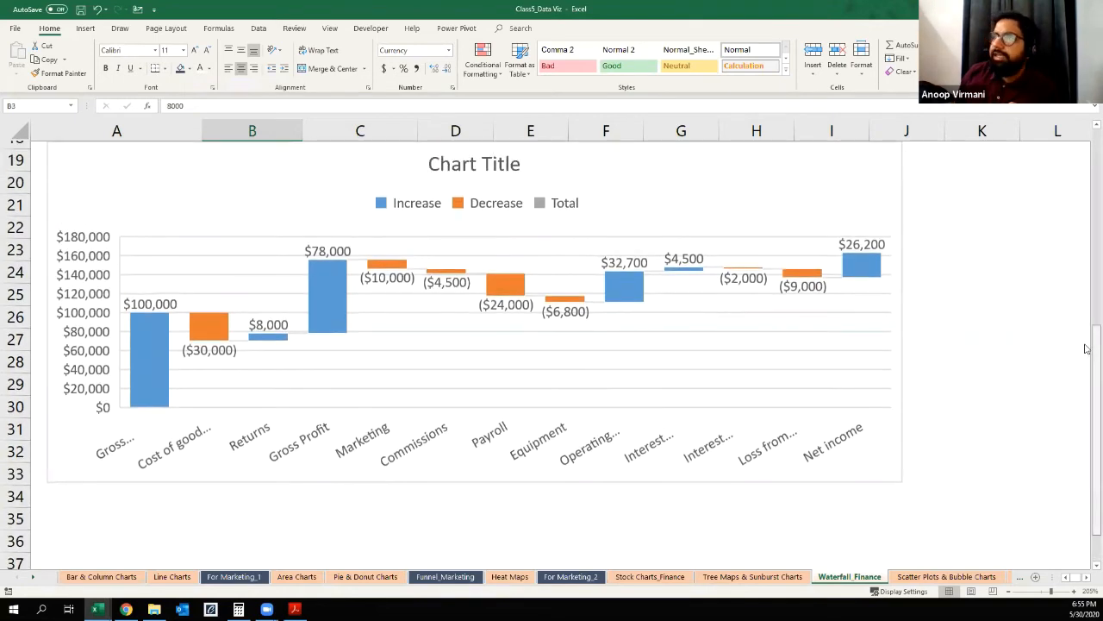
Step: Set the Gross Revenue bar of the waterfall chart as a total
click(157, 343)
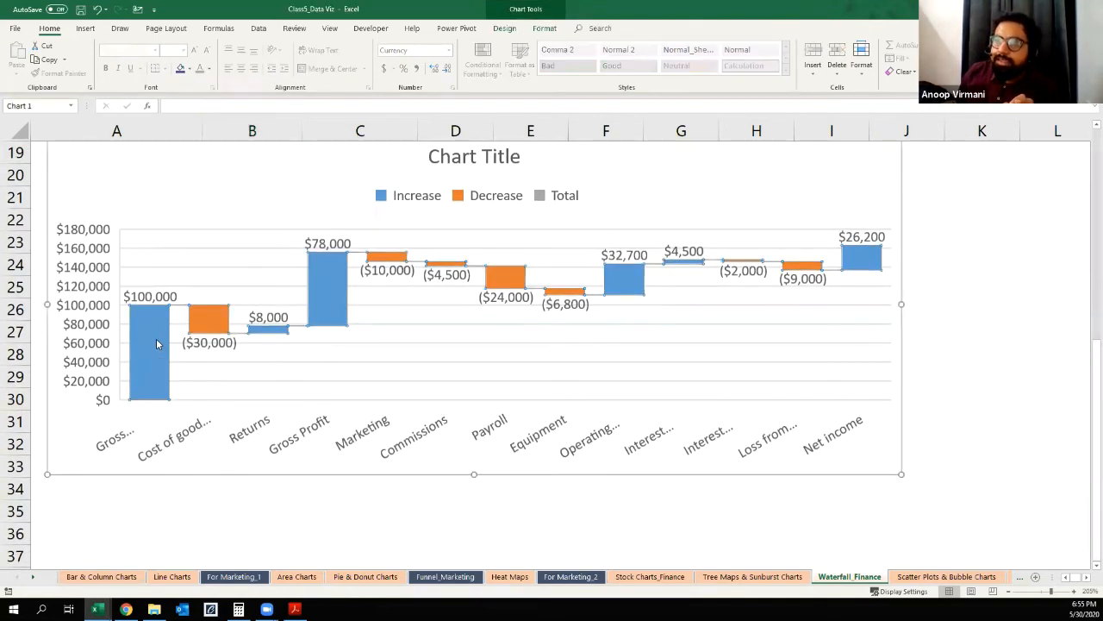
double_click(156, 343)
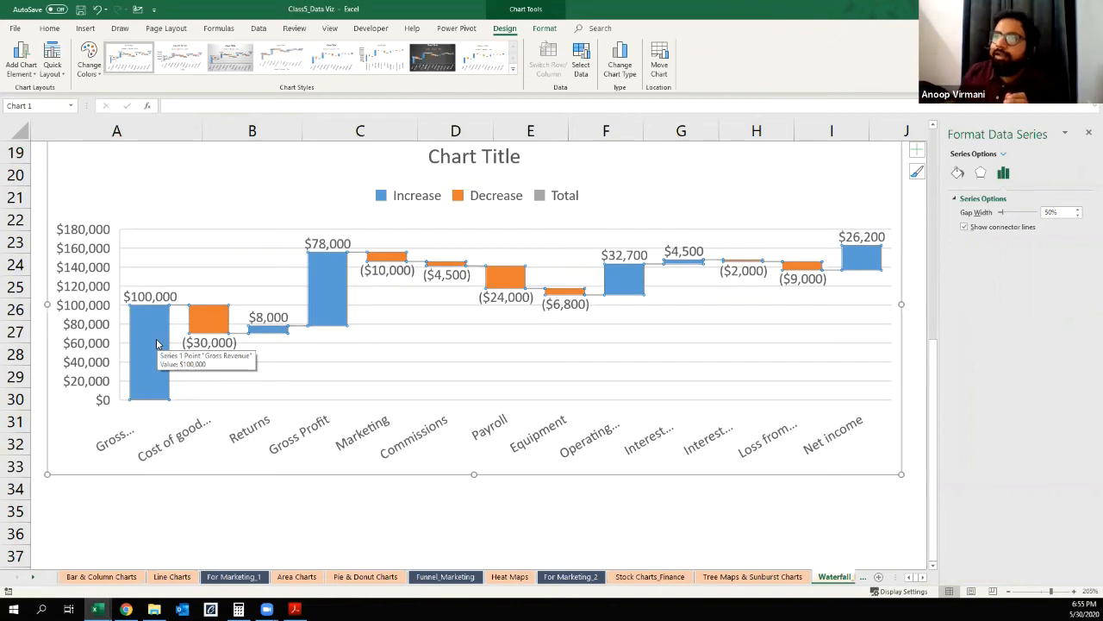
click(157, 343)
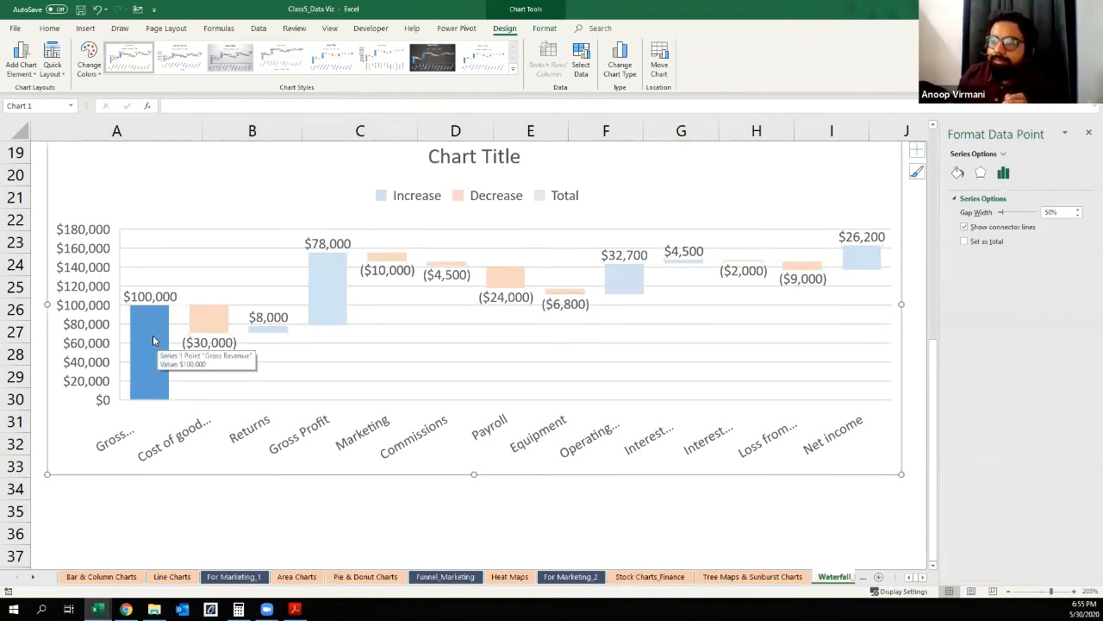
right_click(152, 340)
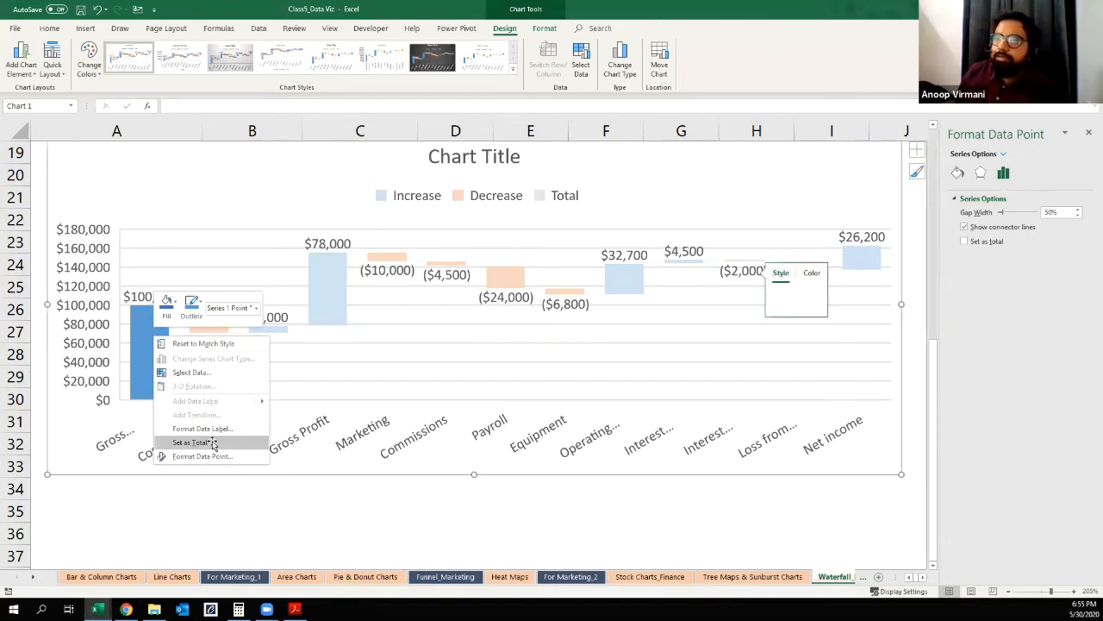
click(213, 443)
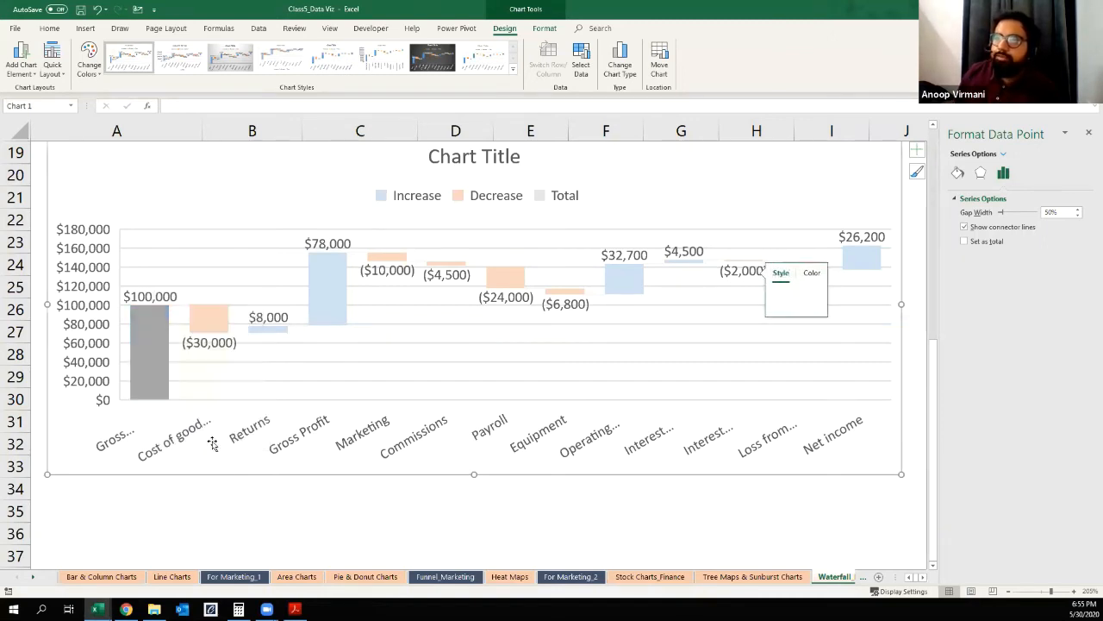
Step: Set the Gross Profit and Operating Income bars of the waterfall chart as totals
click(326, 291)
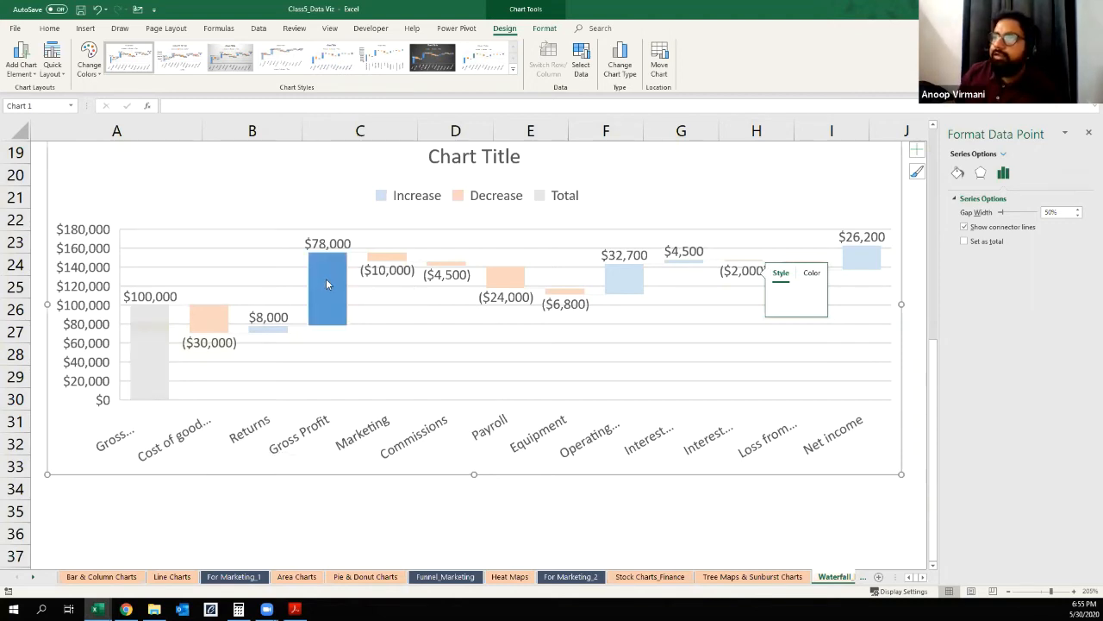
right_click(328, 285)
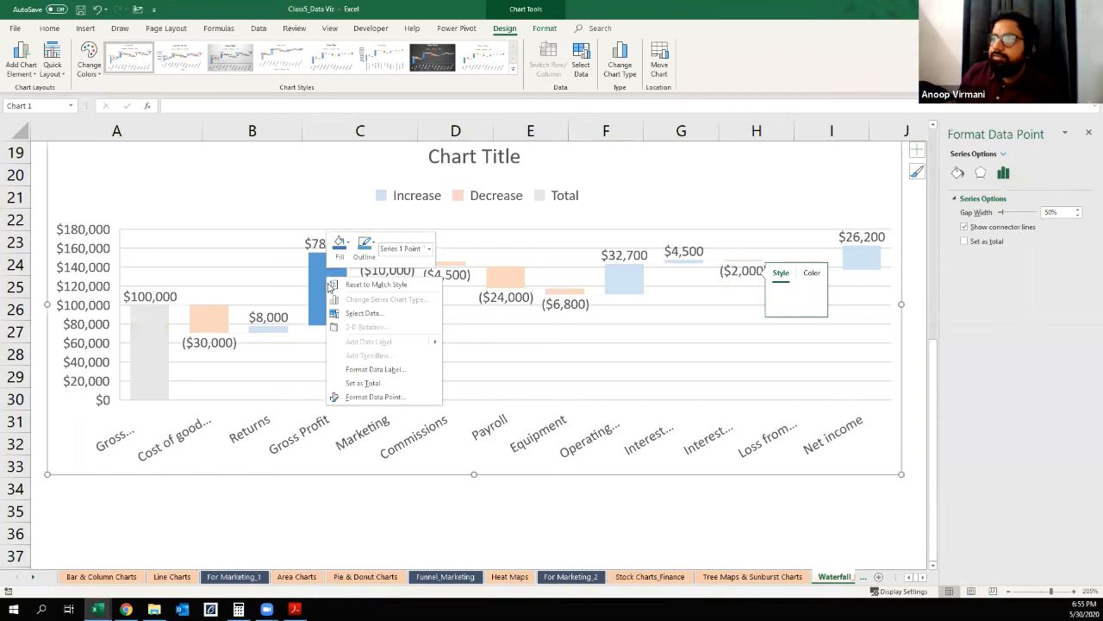
click(359, 383)
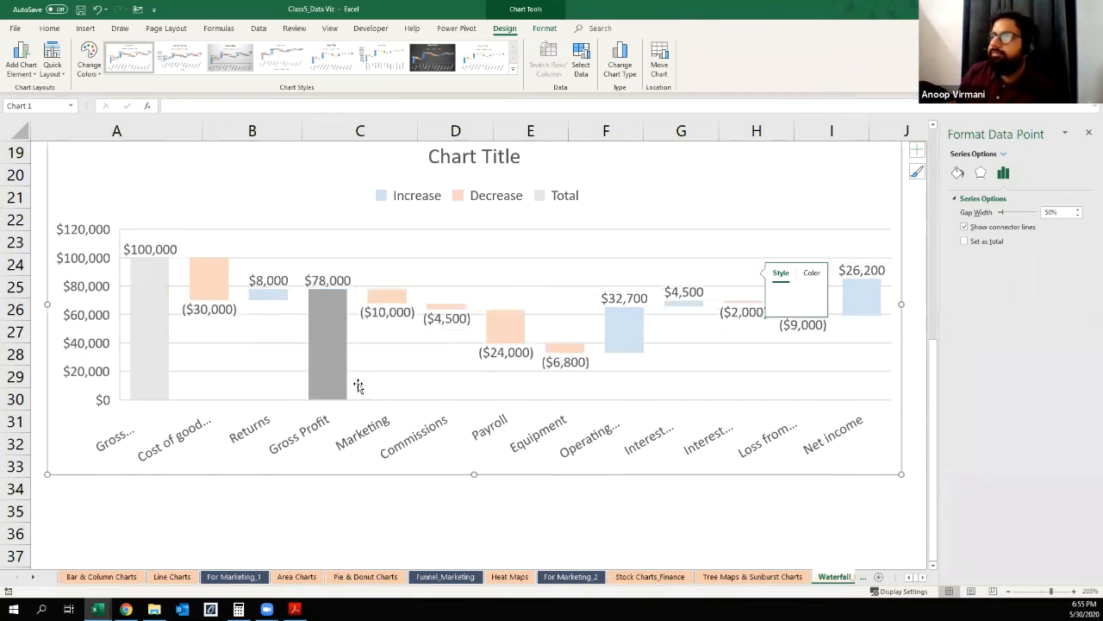
click(625, 327)
right_click(625, 330)
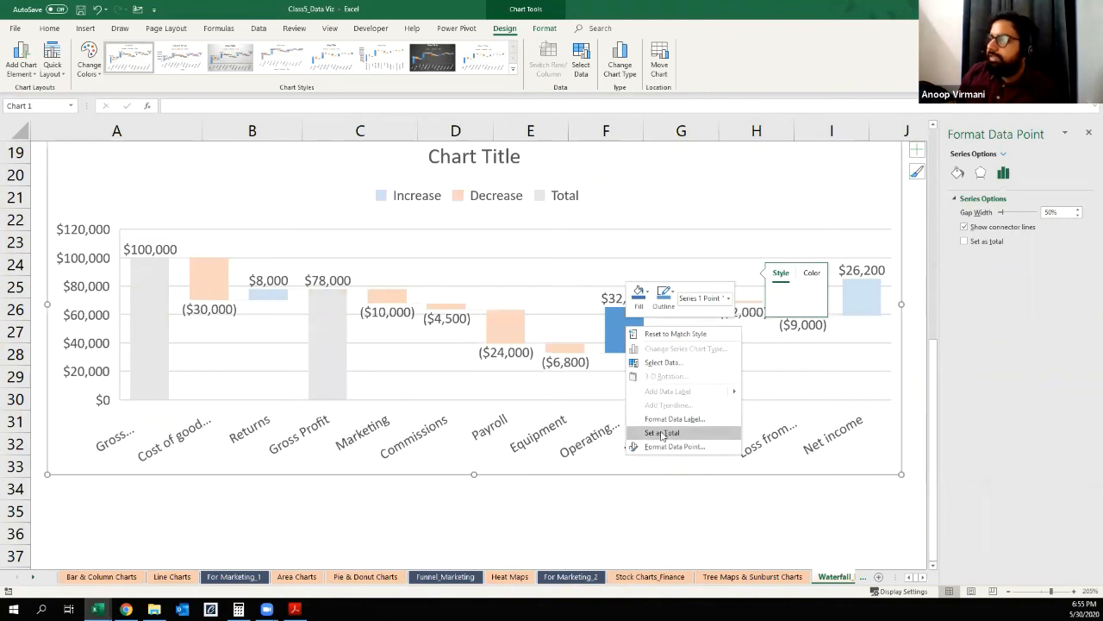
click(681, 433)
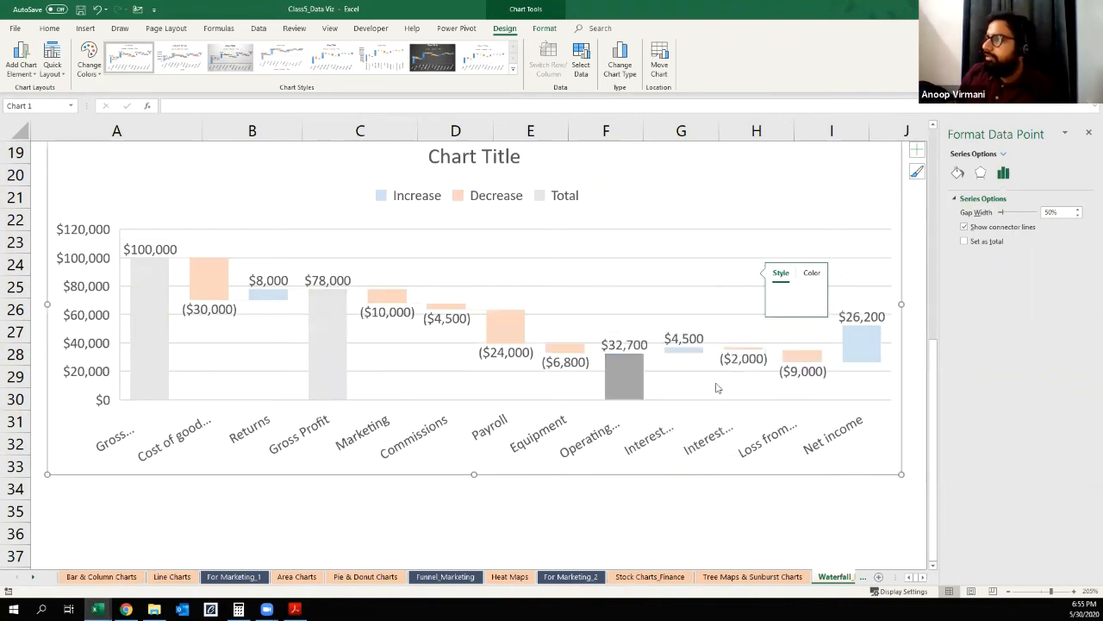
Step: Set the Net income bar as a total and deselect the chart
click(856, 340)
right_click(856, 340)
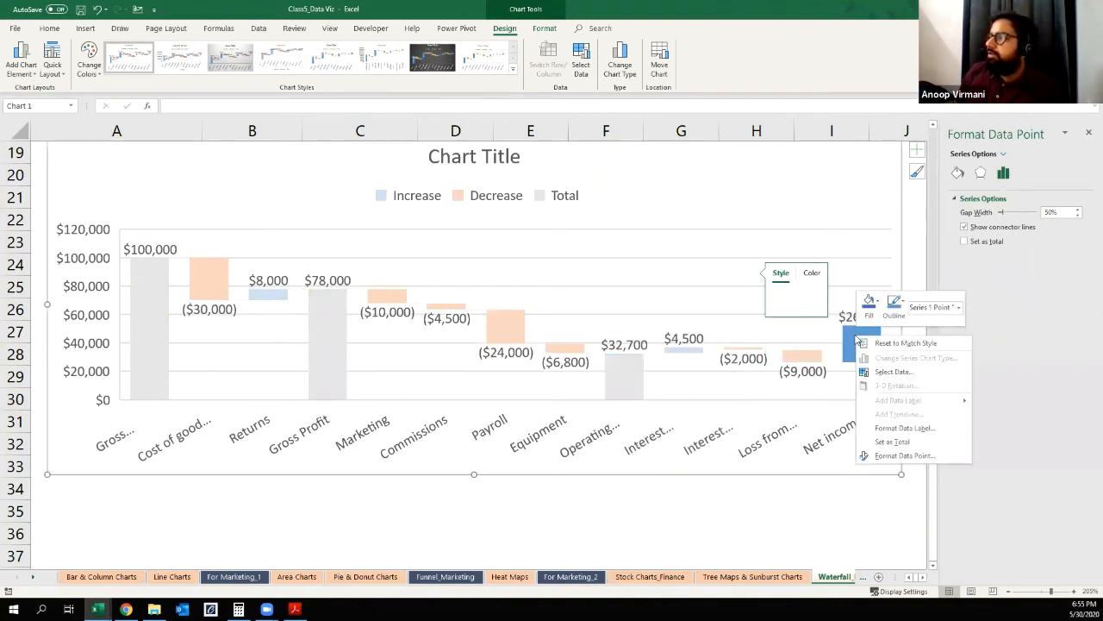
click(883, 442)
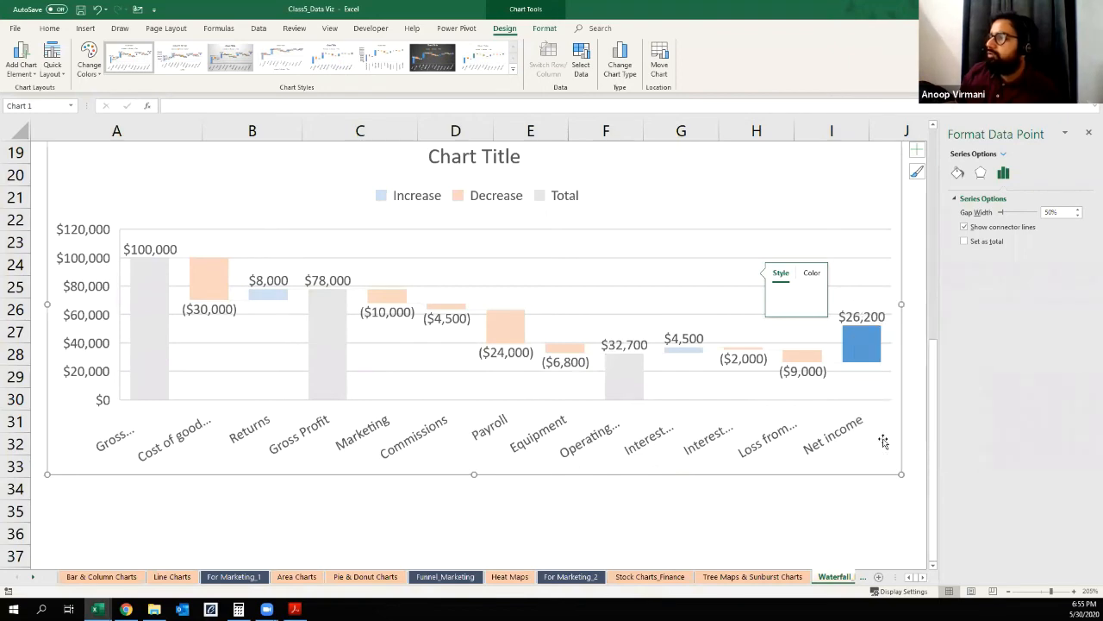
click(702, 528)
Step: Compare the Gross Revenue, Gross Profit, Operating Income and Net income rows of the table with the chart's total bars
scroll(362, 494, up, 6)
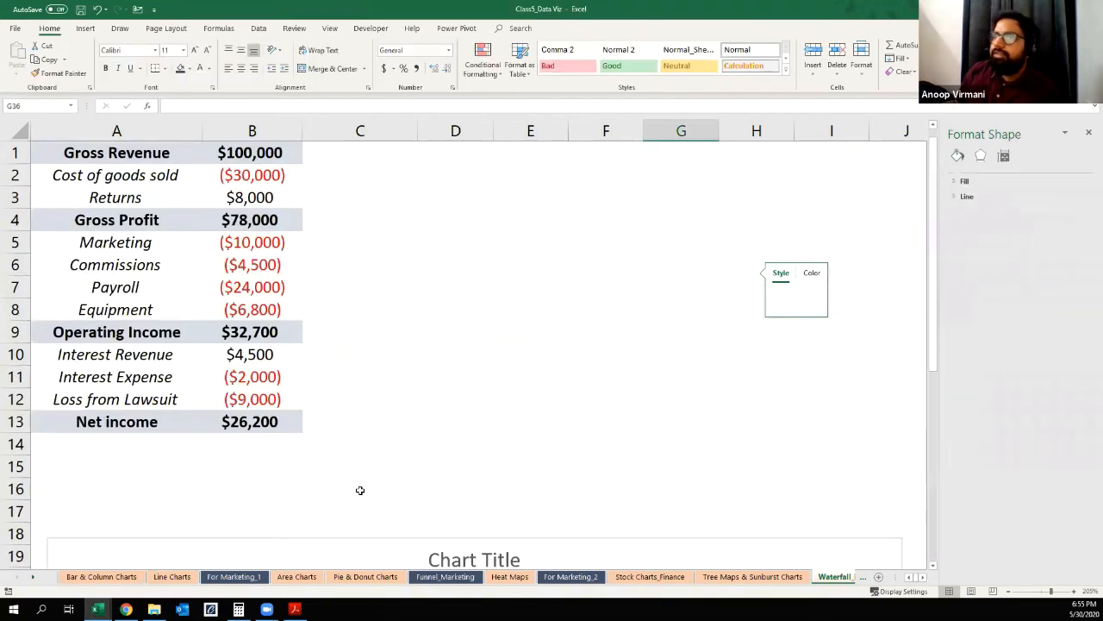
click(142, 160)
click(111, 221)
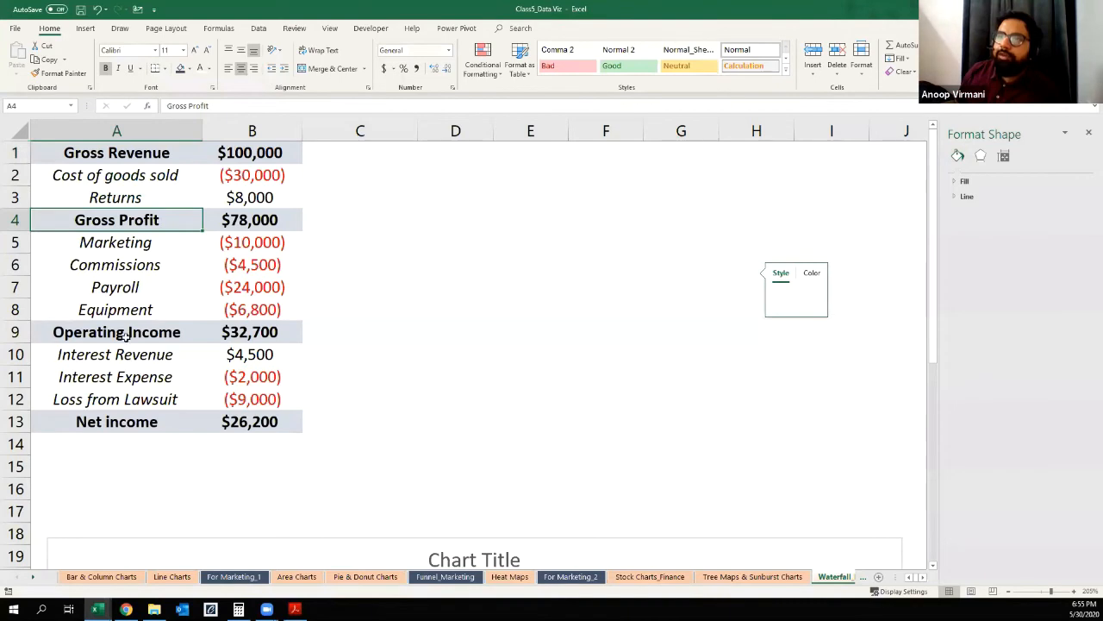
click(126, 338)
click(116, 417)
scroll(497, 402, down, 5)
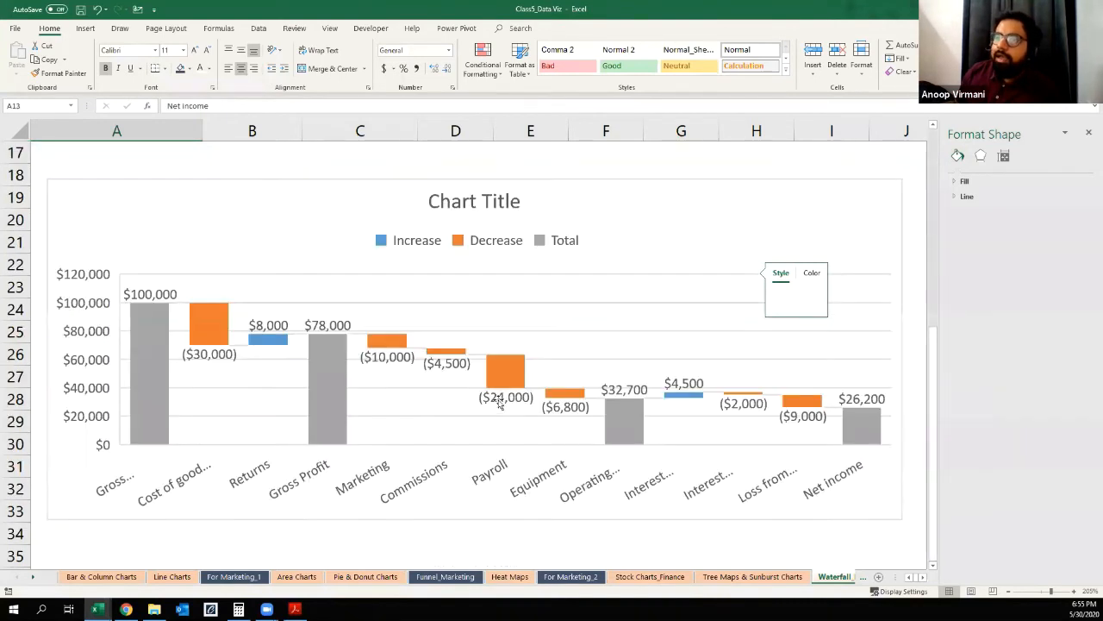
Step: Make the waterfall chart taller by extending its lower edge to row 35, and inspect its total bars
click(134, 513)
drag(474, 519, 475, 552)
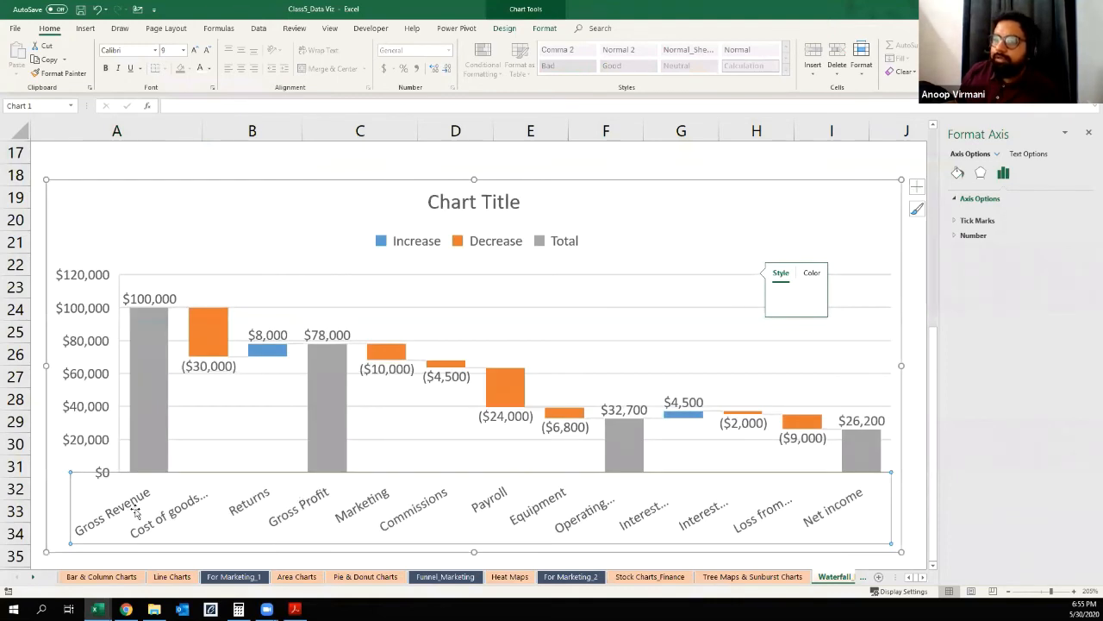
click(329, 417)
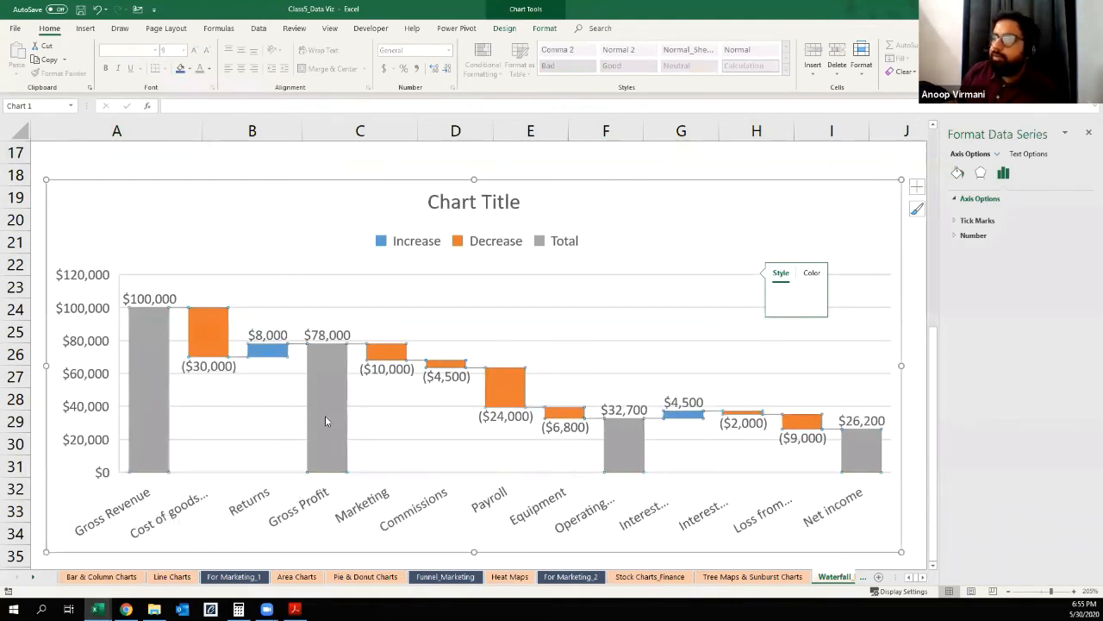
click(629, 448)
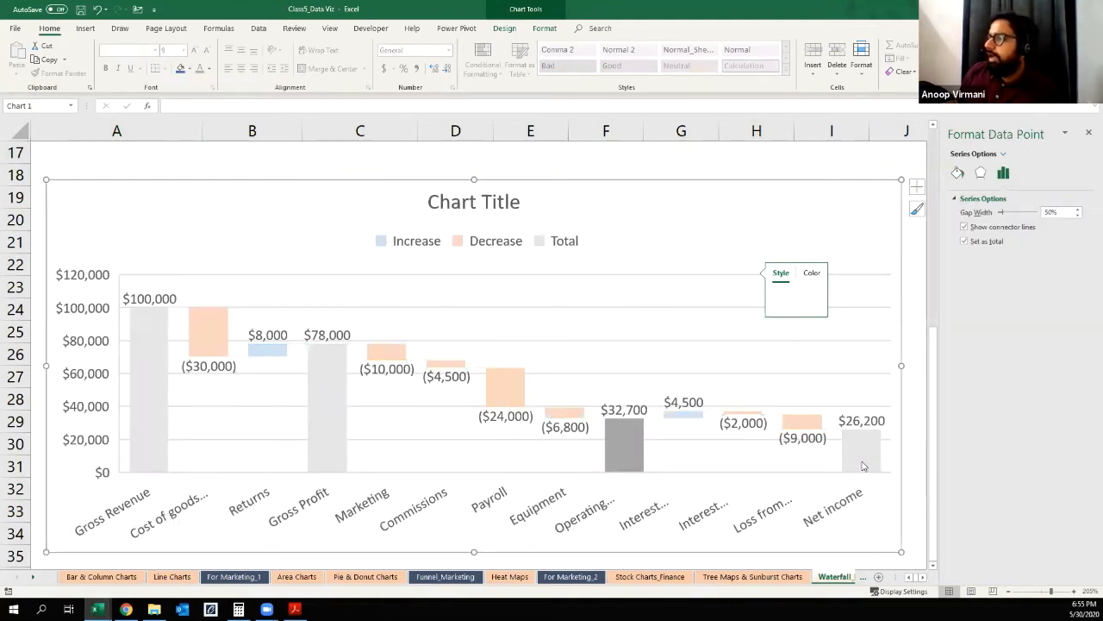
click(863, 461)
click(921, 419)
click(823, 188)
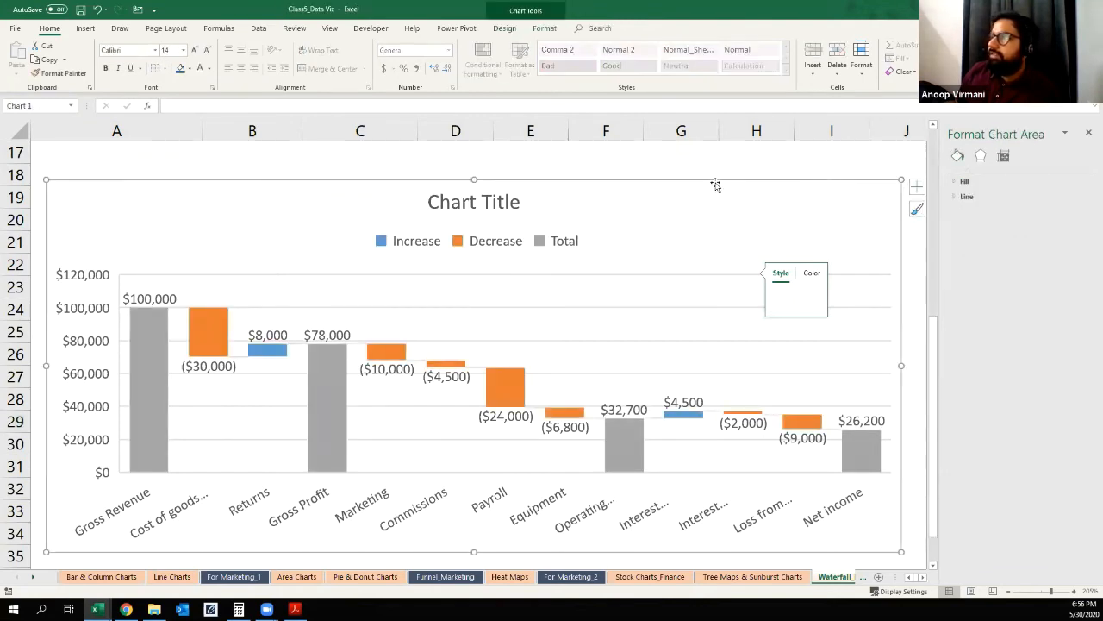
Step: Delete the title of the waterfall chart
click(471, 208)
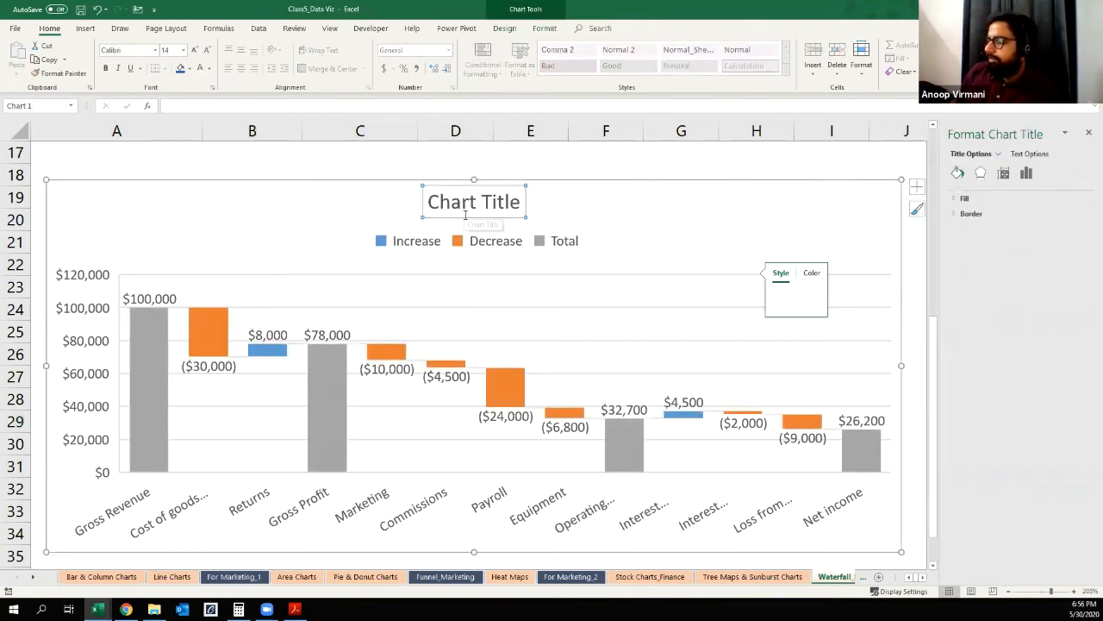
key(Delete)
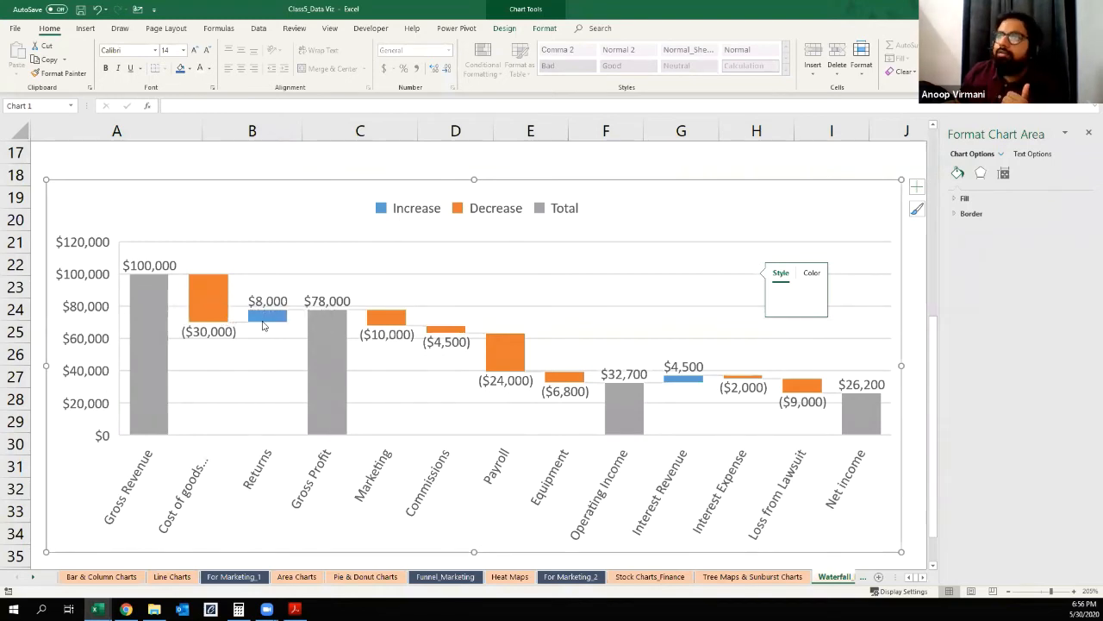
Step: Fill the waterfall chart's Decrease bars with solid standard red through their legend entry
click(216, 302)
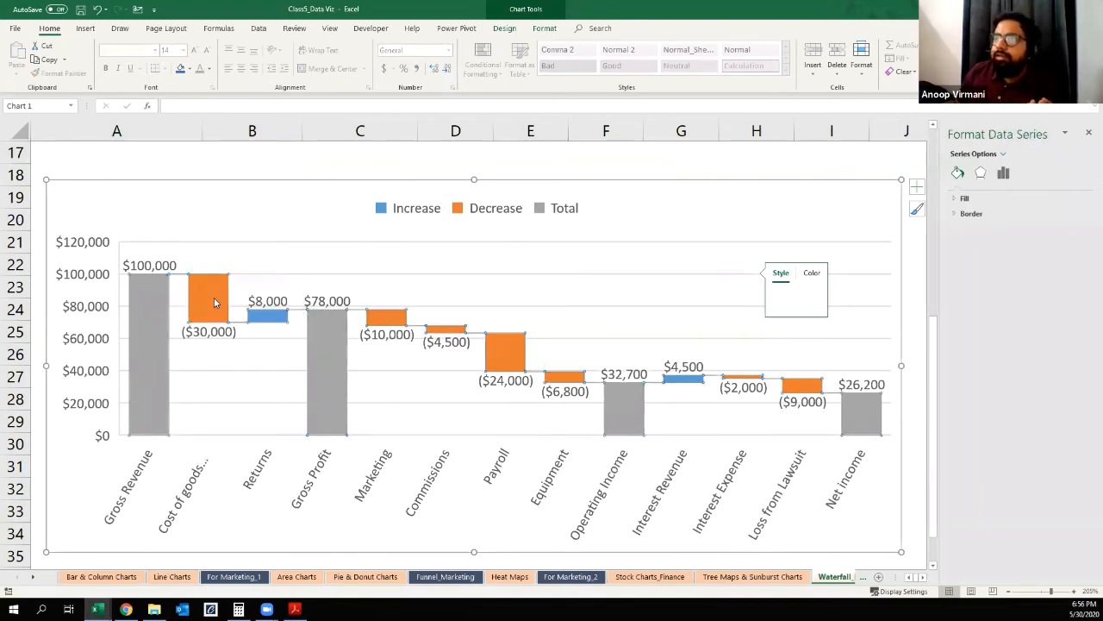
click(216, 302)
click(219, 306)
click(485, 213)
click(485, 213)
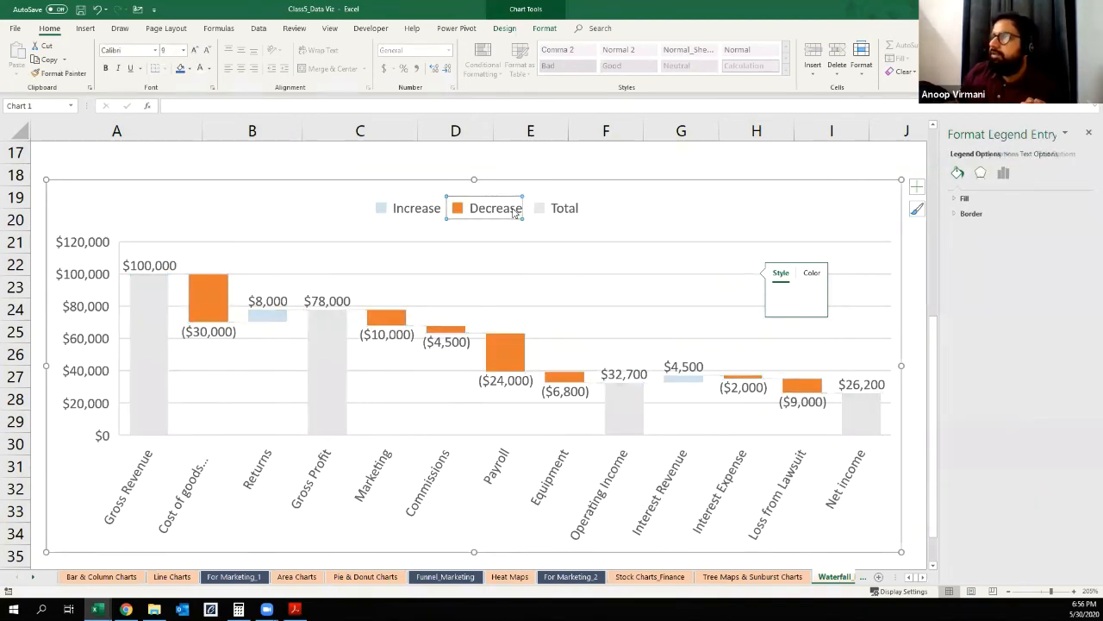
click(964, 199)
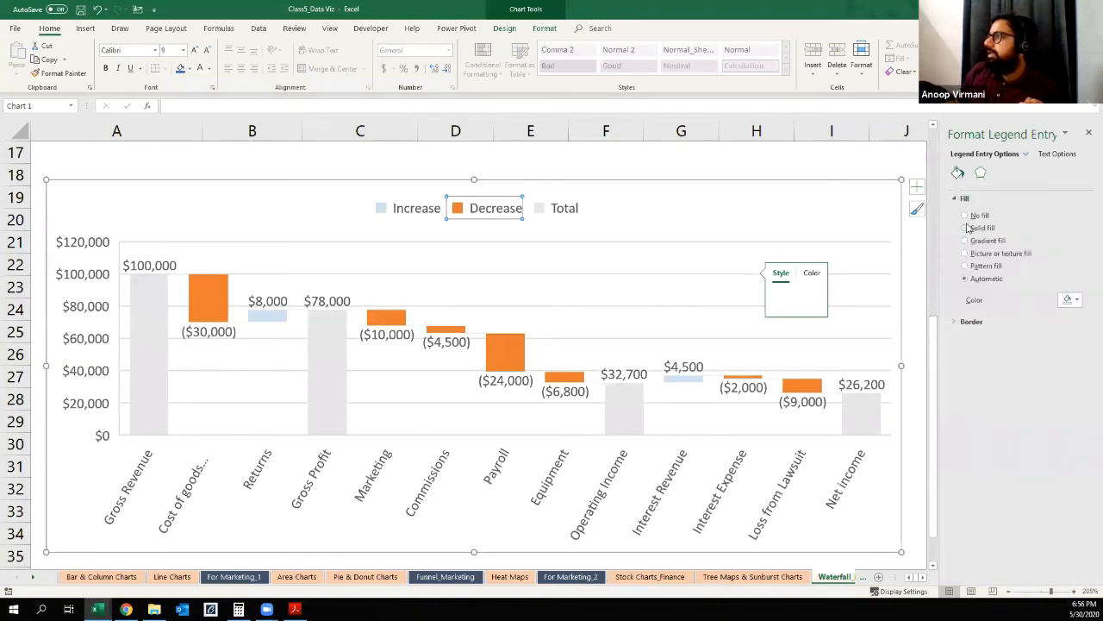
click(971, 228)
click(1071, 300)
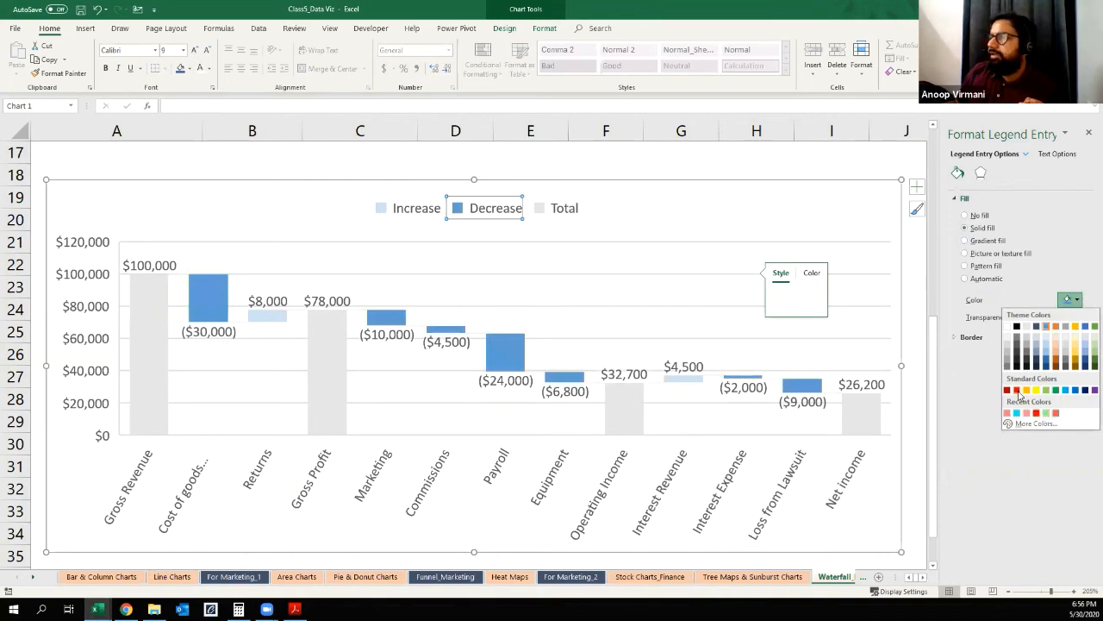
click(1018, 390)
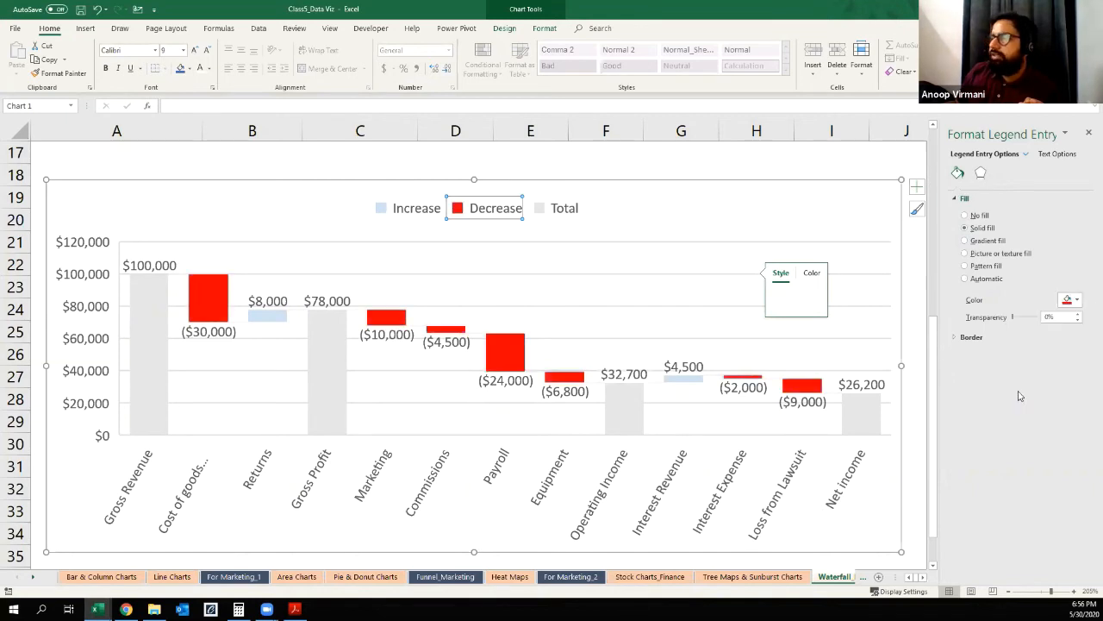
Step: Fill the Increase bars with solid standard green through their legend entry and close the formatting options
click(267, 317)
click(267, 317)
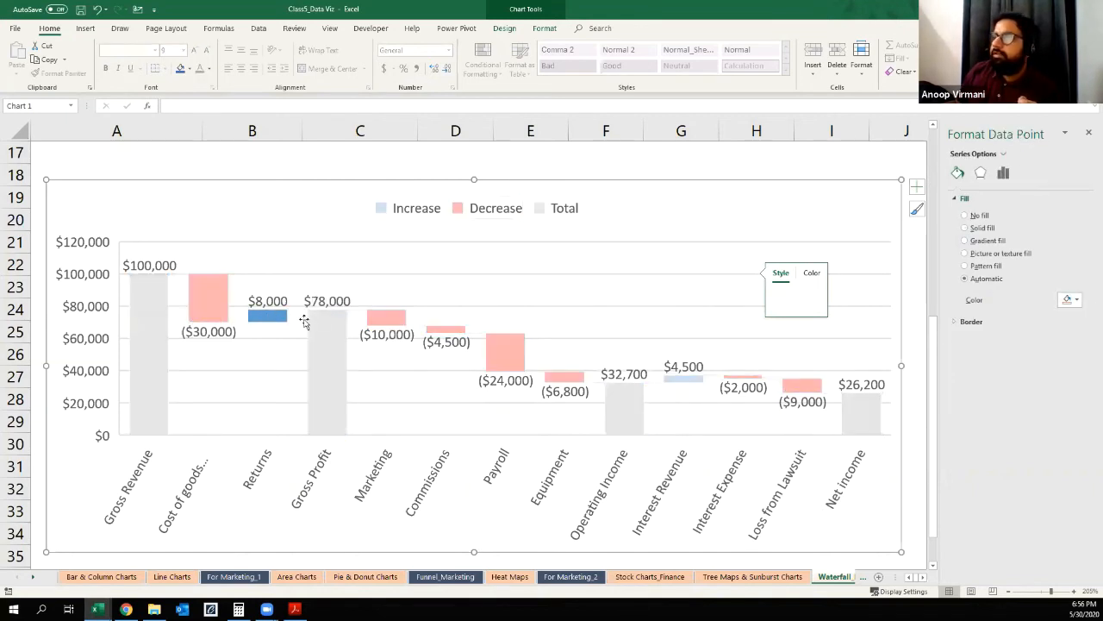
click(304, 321)
click(408, 211)
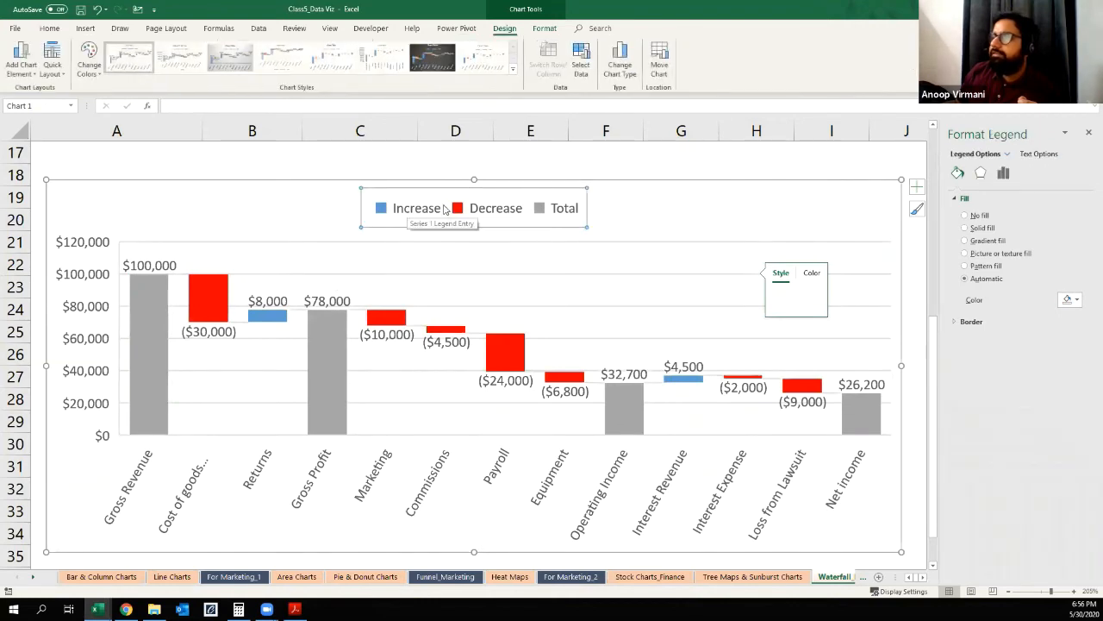
click(419, 210)
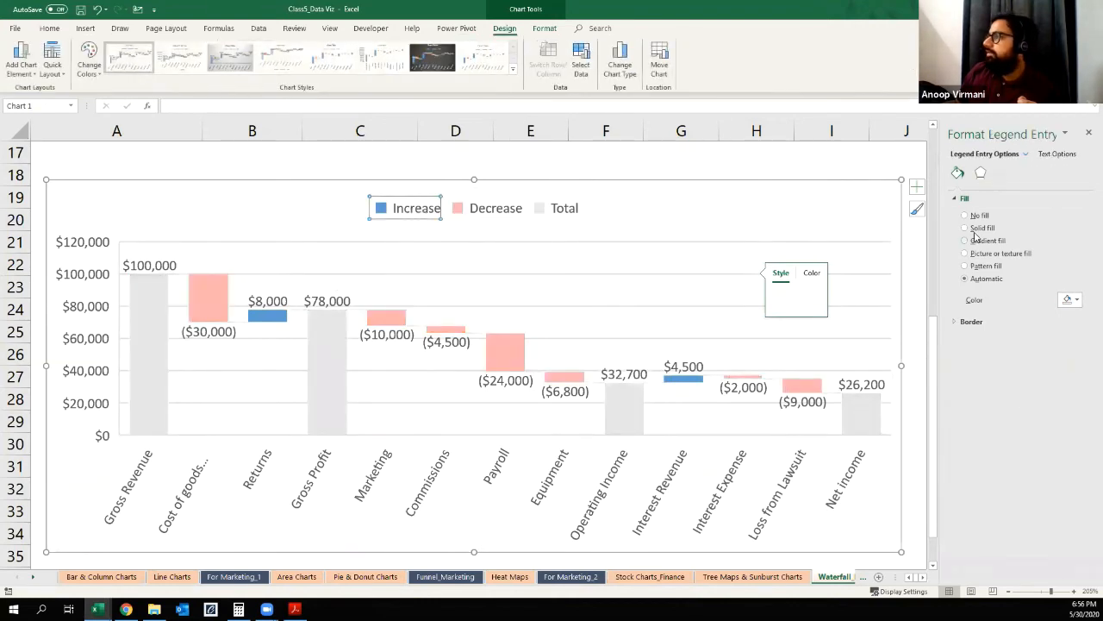
click(1067, 299)
click(1078, 299)
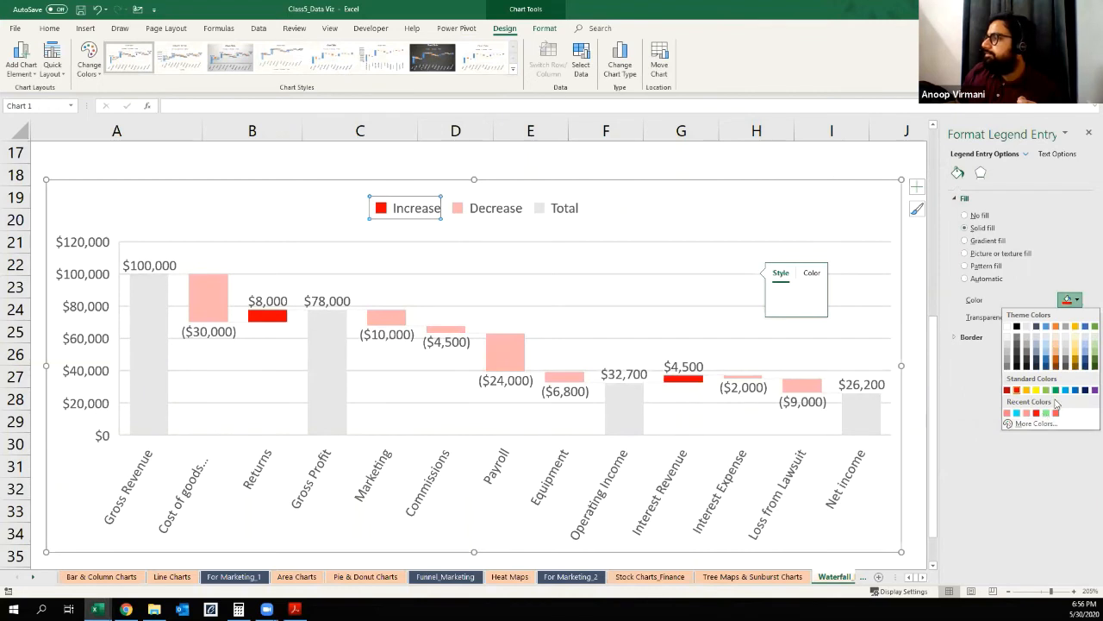
click(1057, 390)
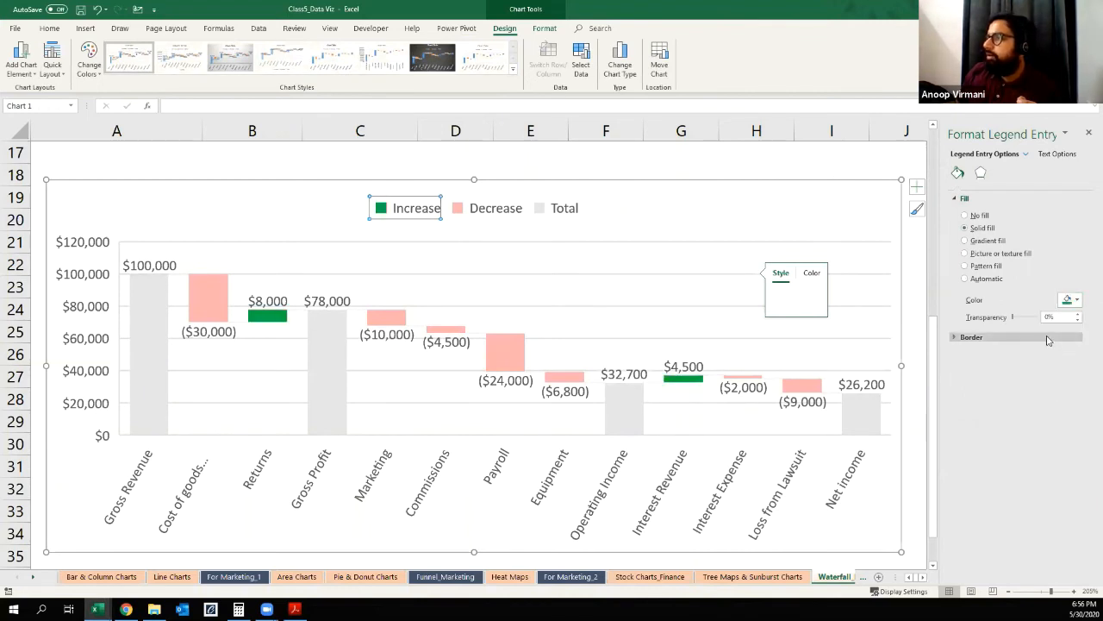
click(1087, 135)
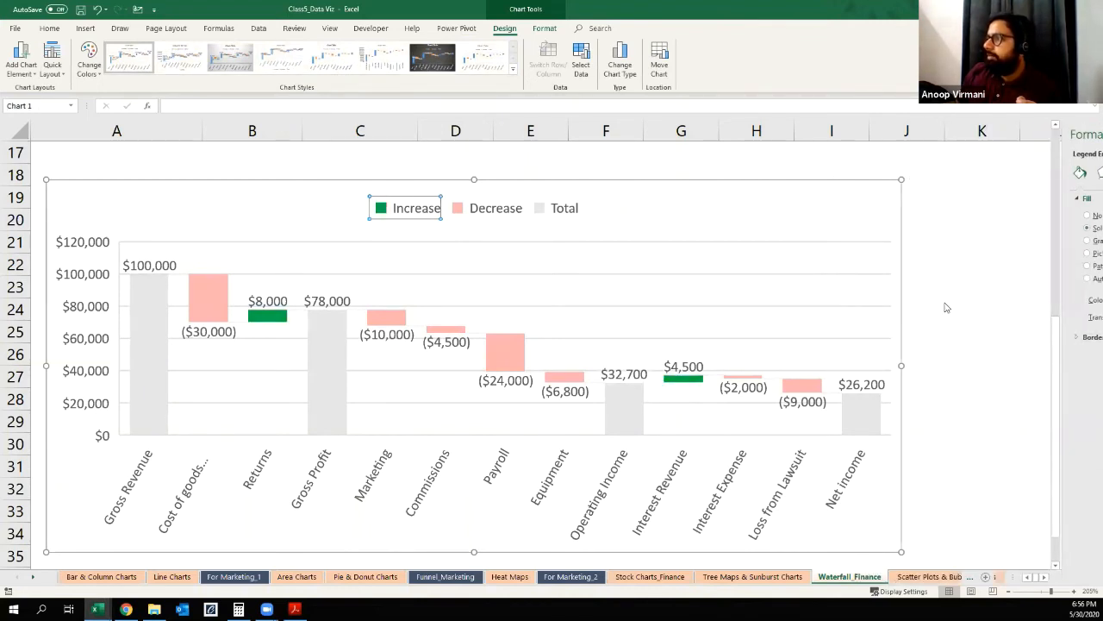
click(515, 224)
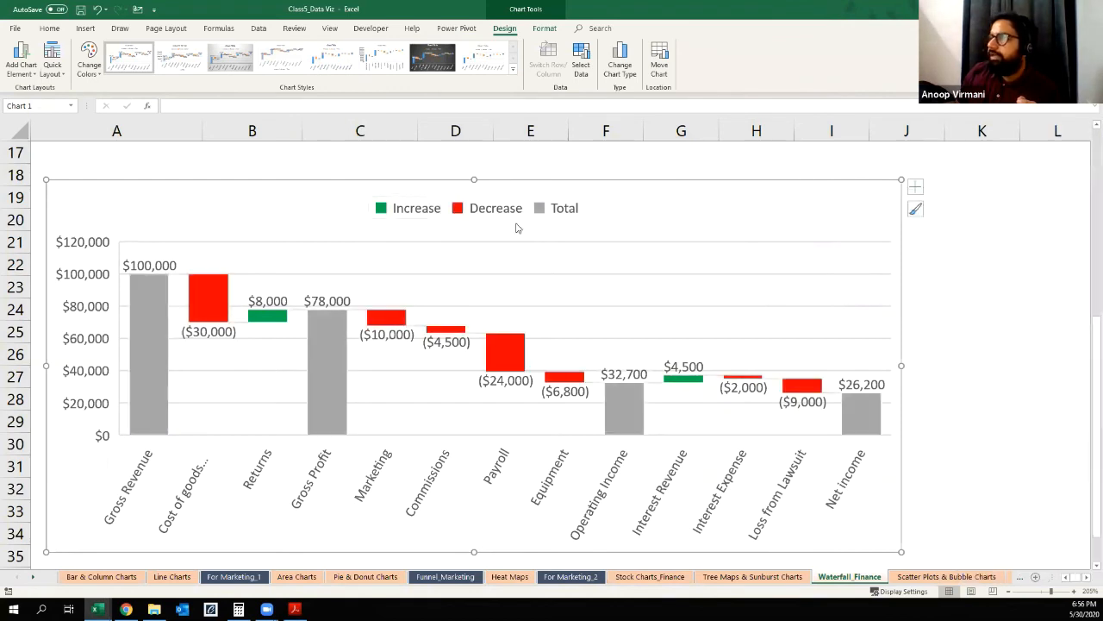
Step: Delete the waterfall chart's horizontal gridlines and its vertical axis, leaving the chart deselected
click(631, 277)
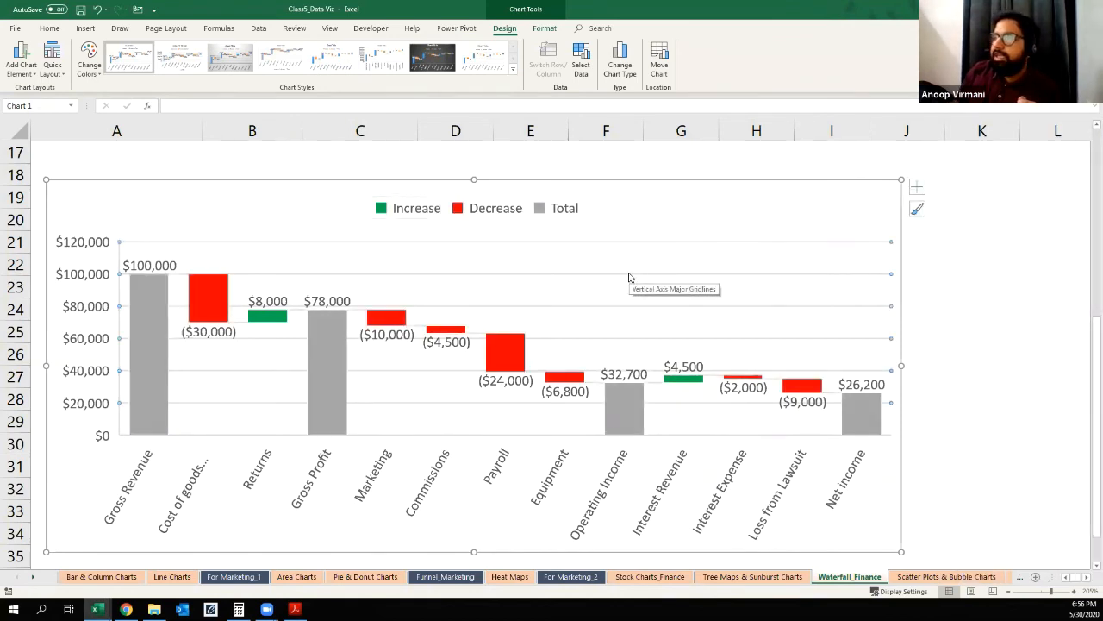
key(Delete)
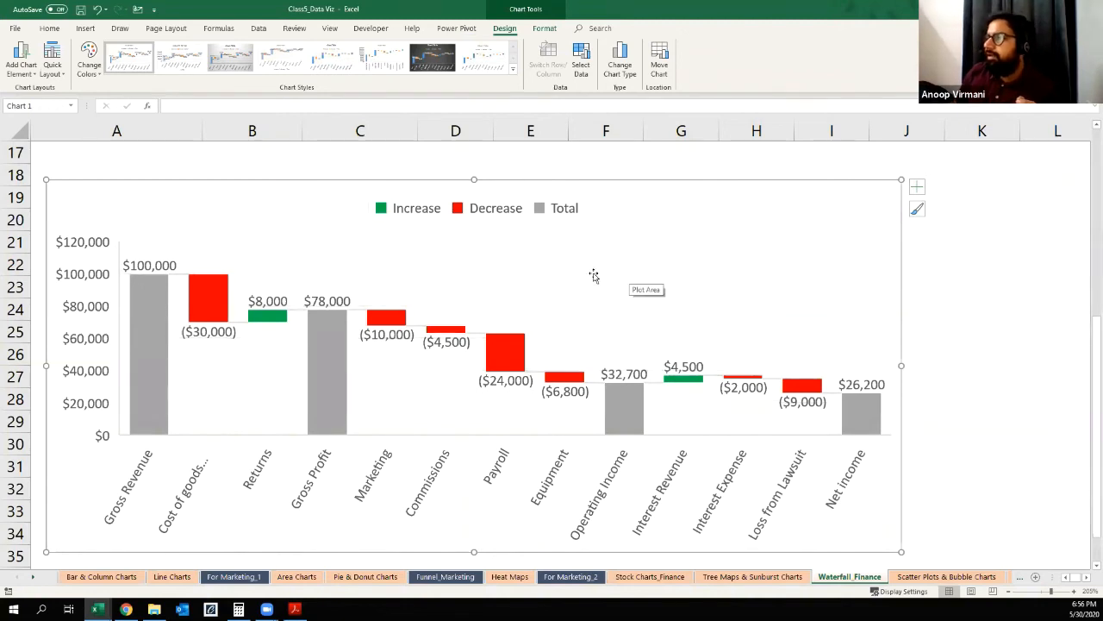
click(78, 305)
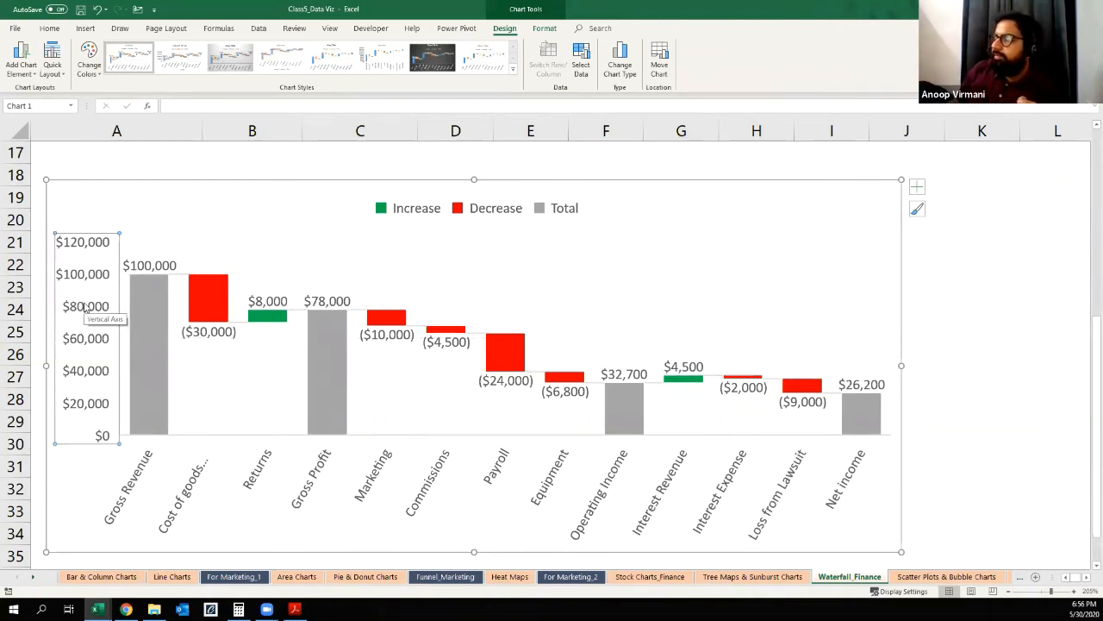
key(Delete)
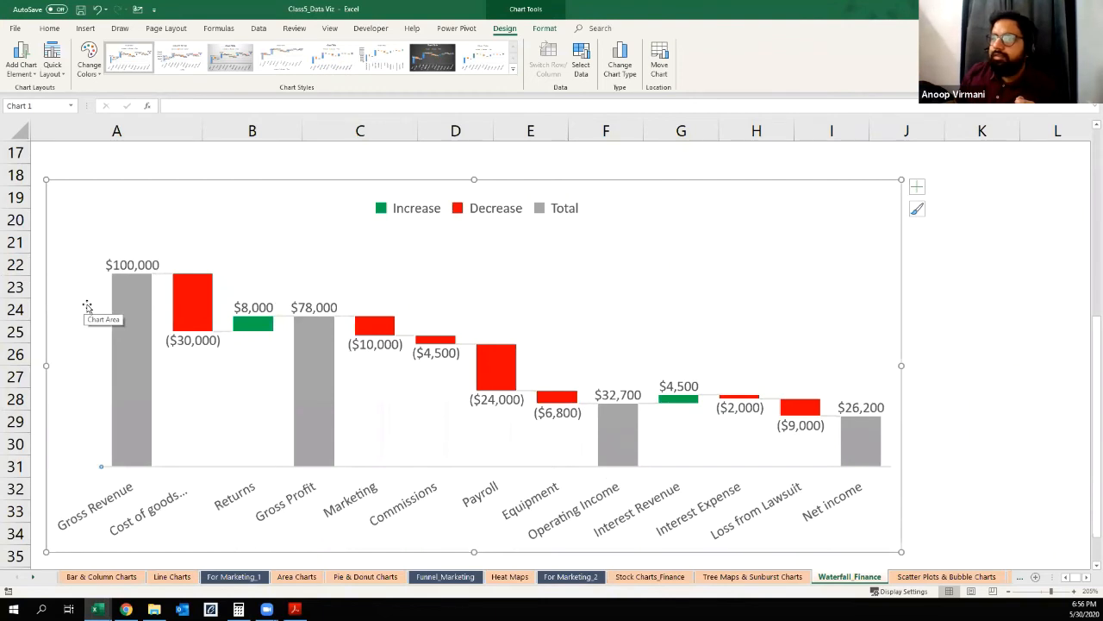
click(952, 308)
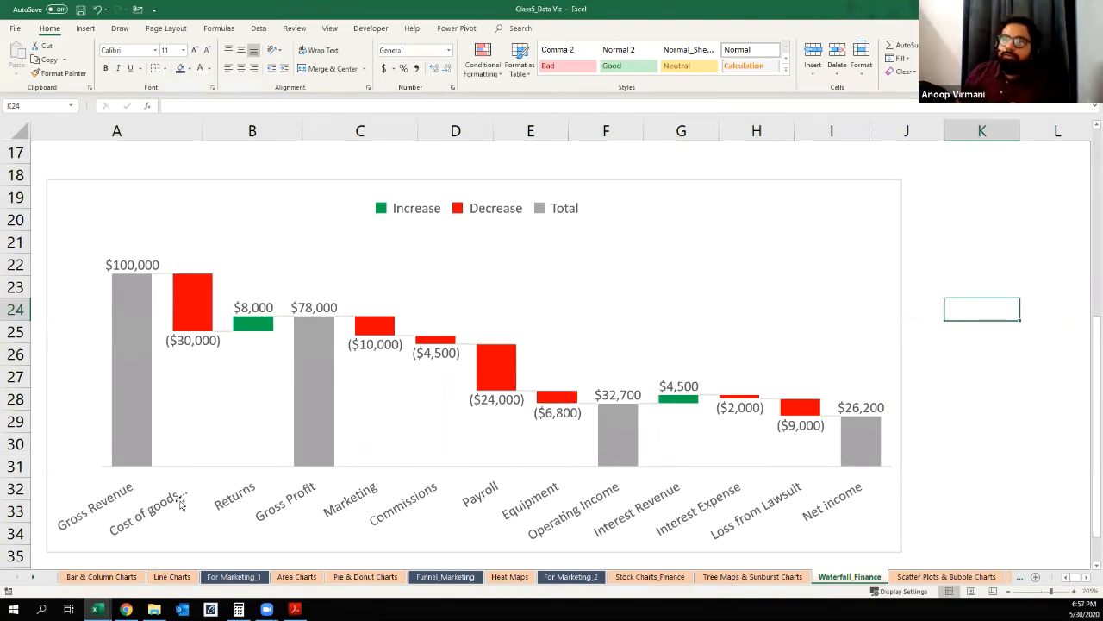
Step: Examine the chart's bars from Cost of goods sold through Operating Income to Net income
mouse_move(195, 343)
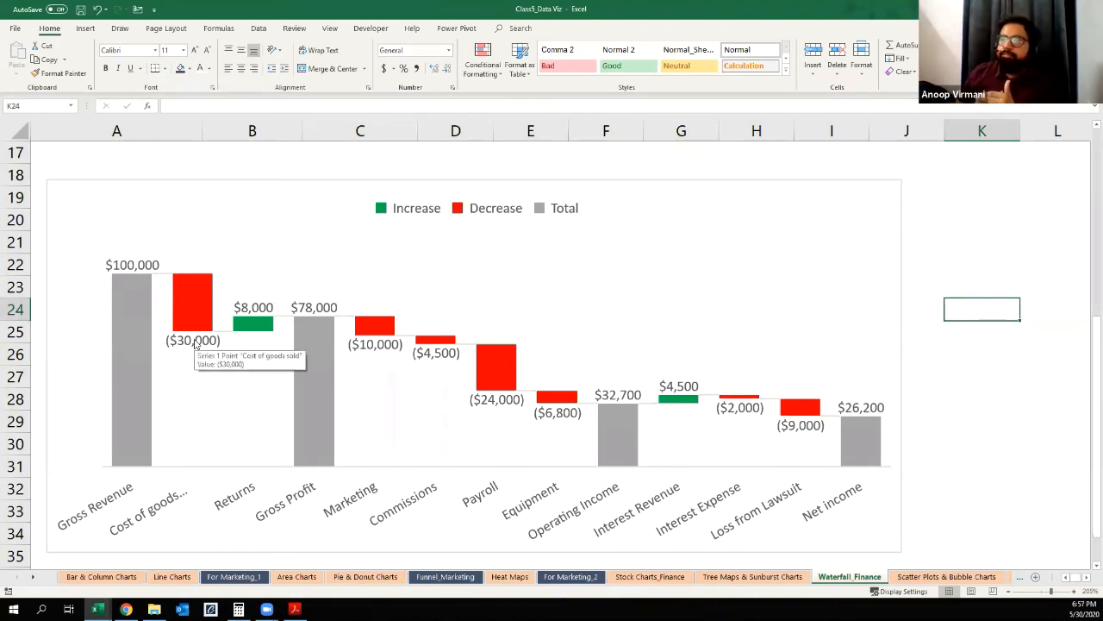
mouse_move(264, 315)
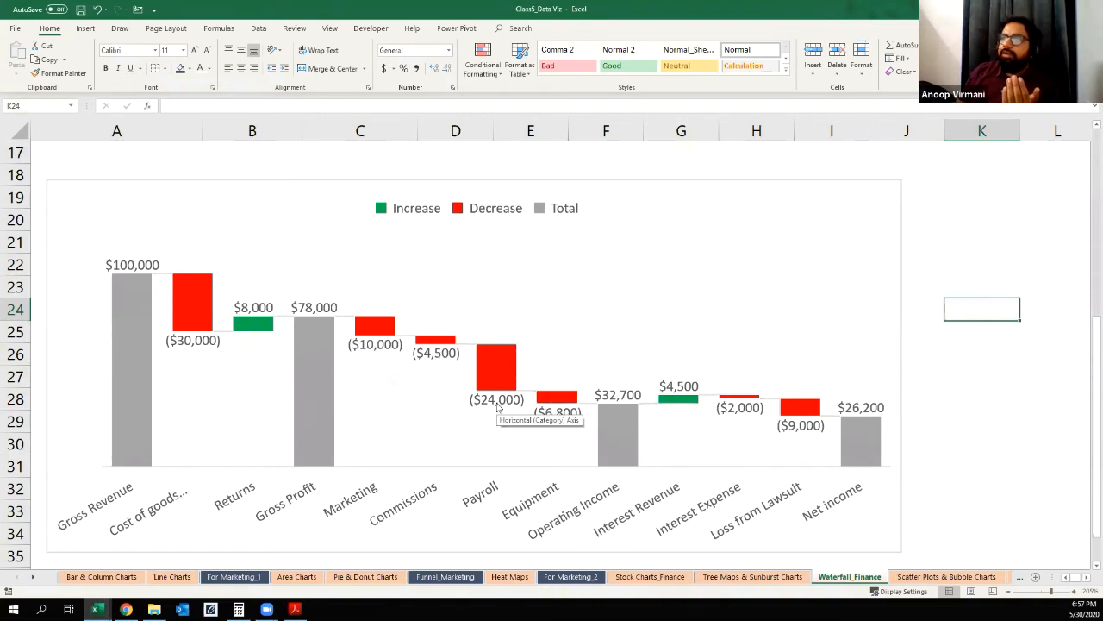
mouse_move(570, 424)
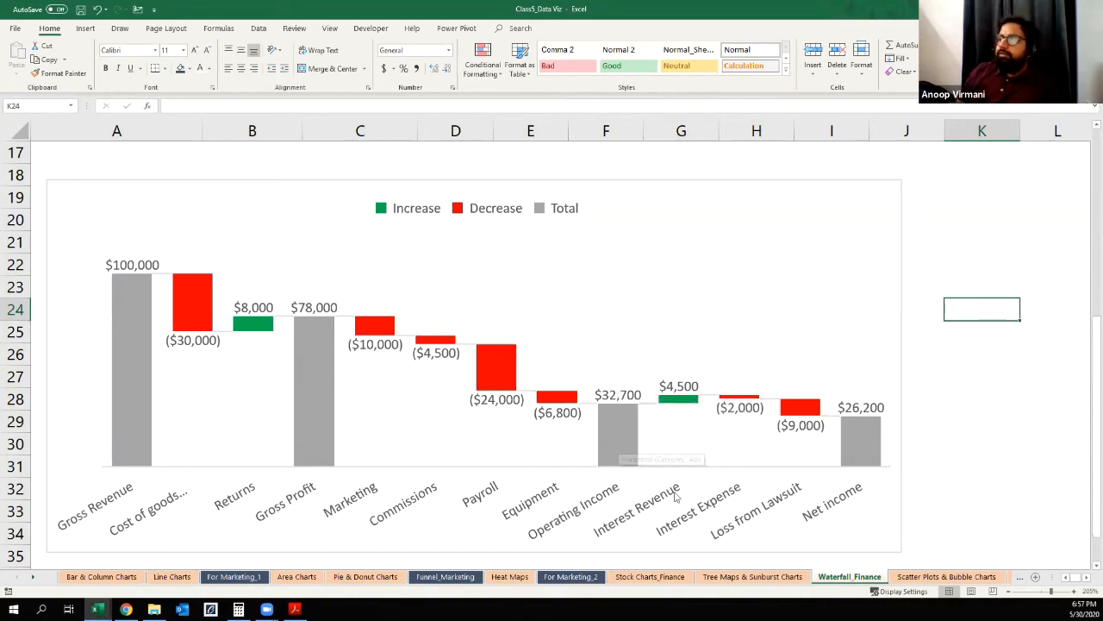
key(ctrl)
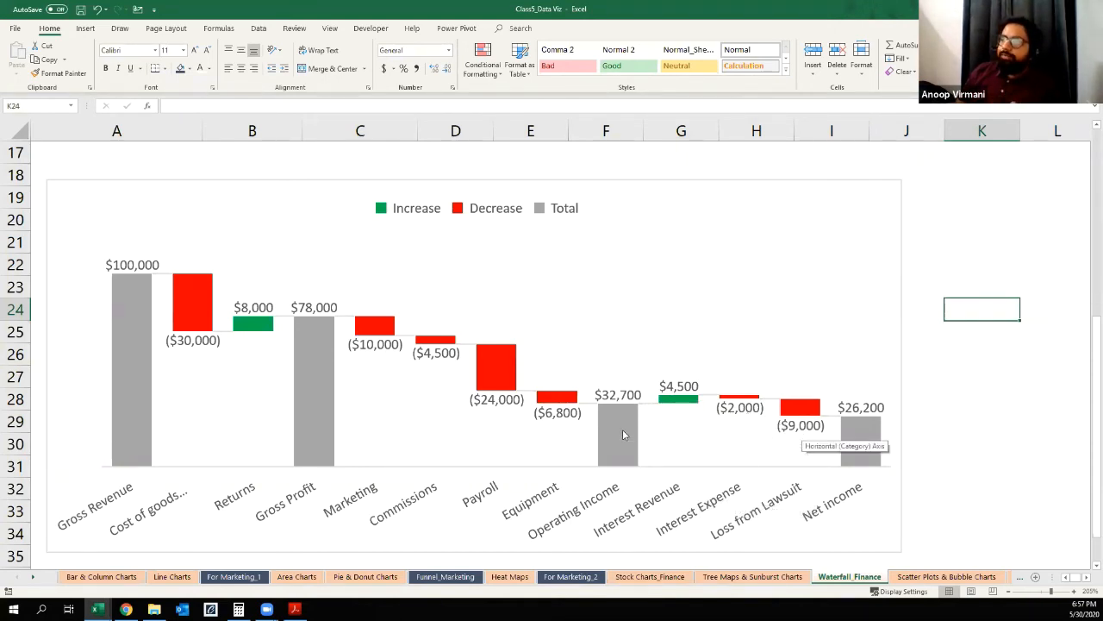
mouse_move(624, 435)
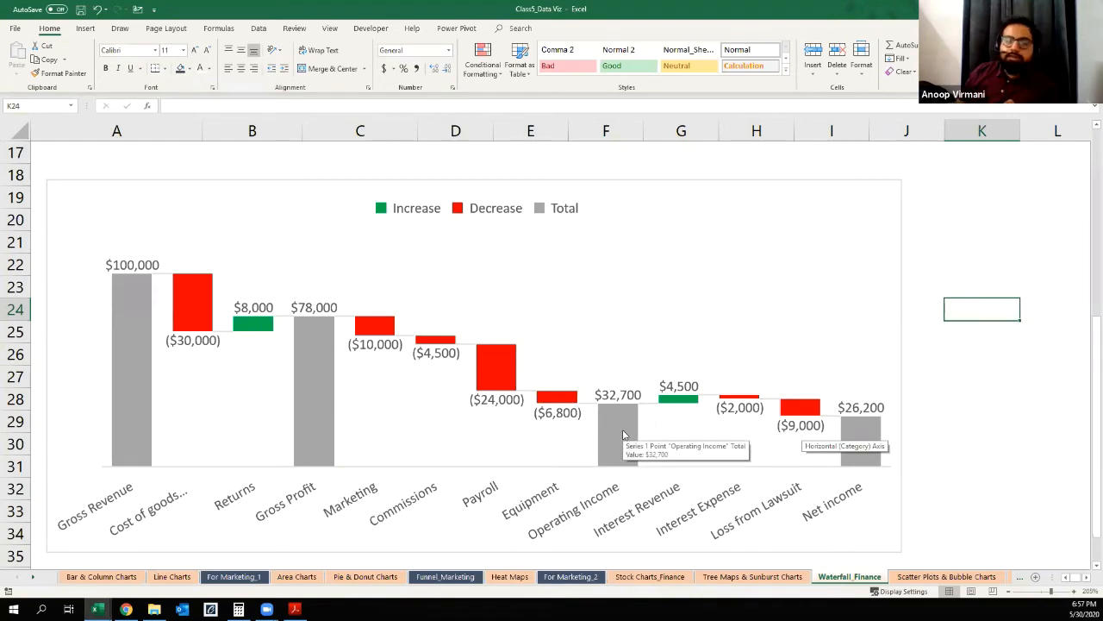
click(859, 435)
Step: Move the waterfall chart slightly up so its upper edge sits between rows 17 and 18
click(661, 312)
click(614, 182)
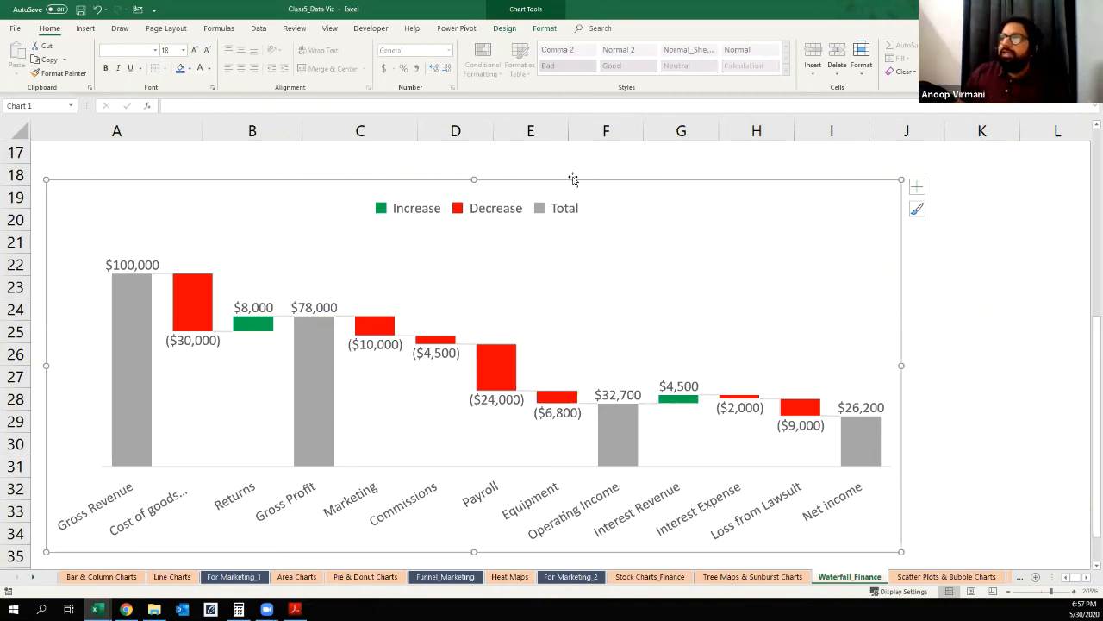
drag(572, 180, 568, 163)
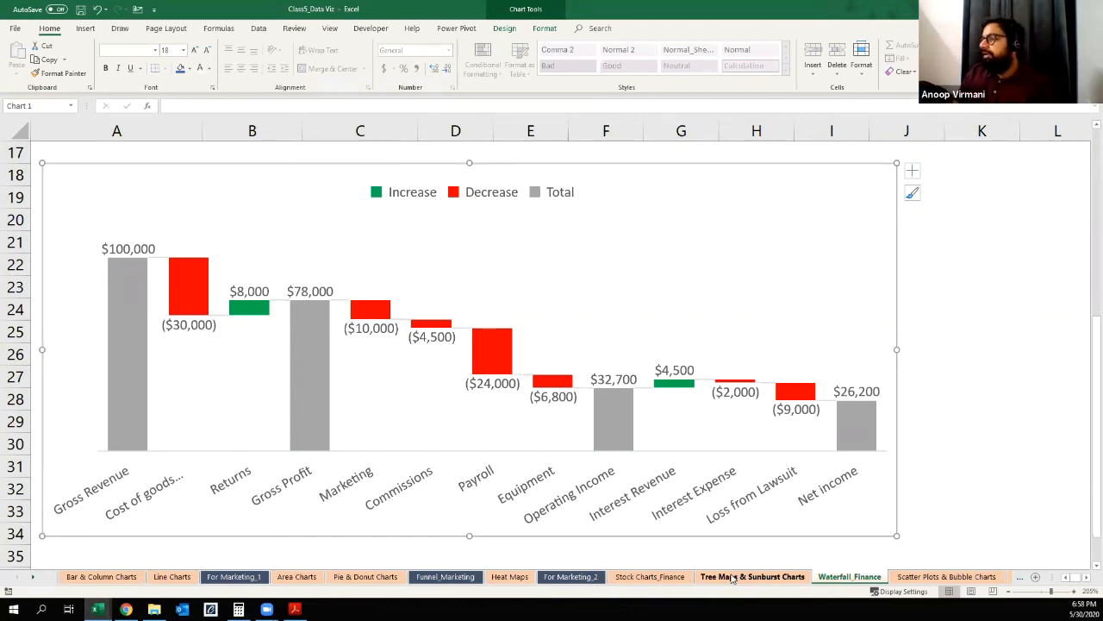
Step: Delete the sunburst chart from the Tree Maps & Sunburst Charts sheet
click(731, 576)
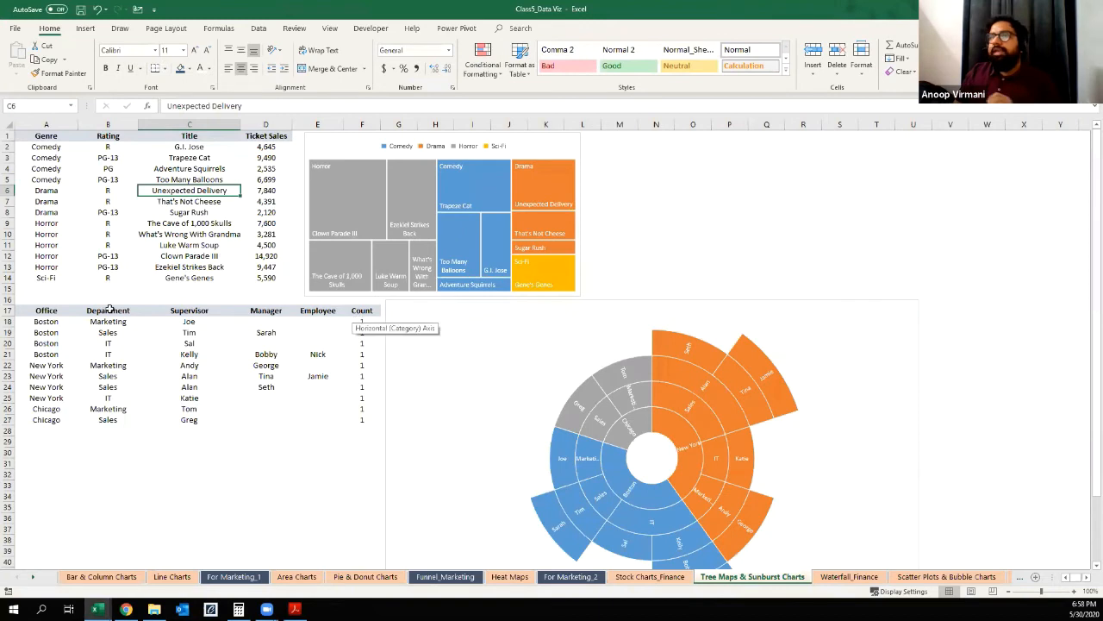
click(453, 302)
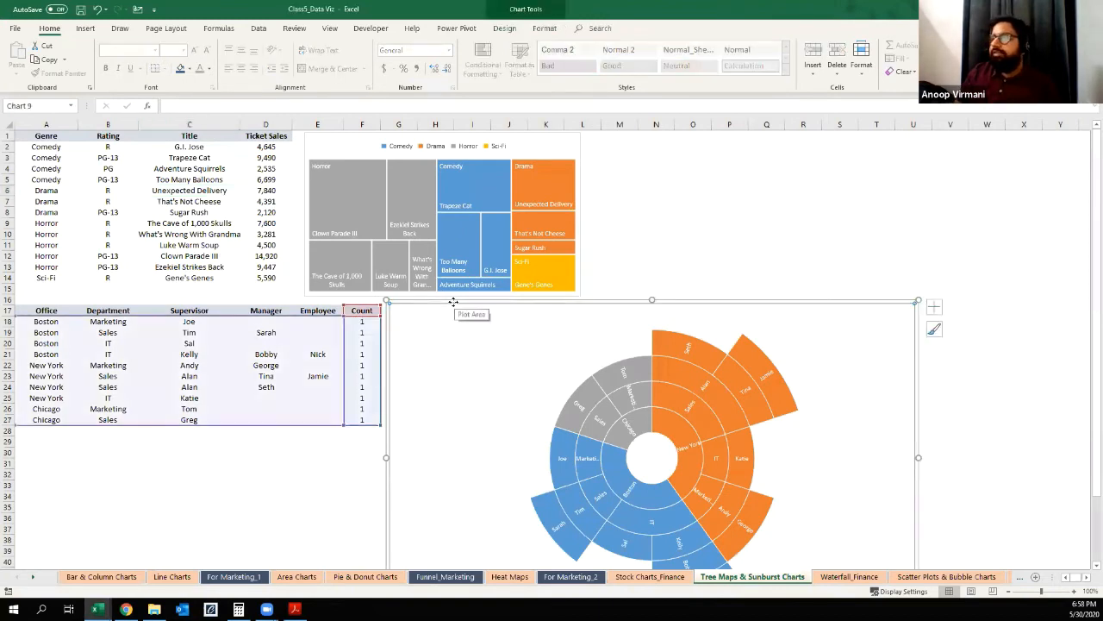
click(368, 503)
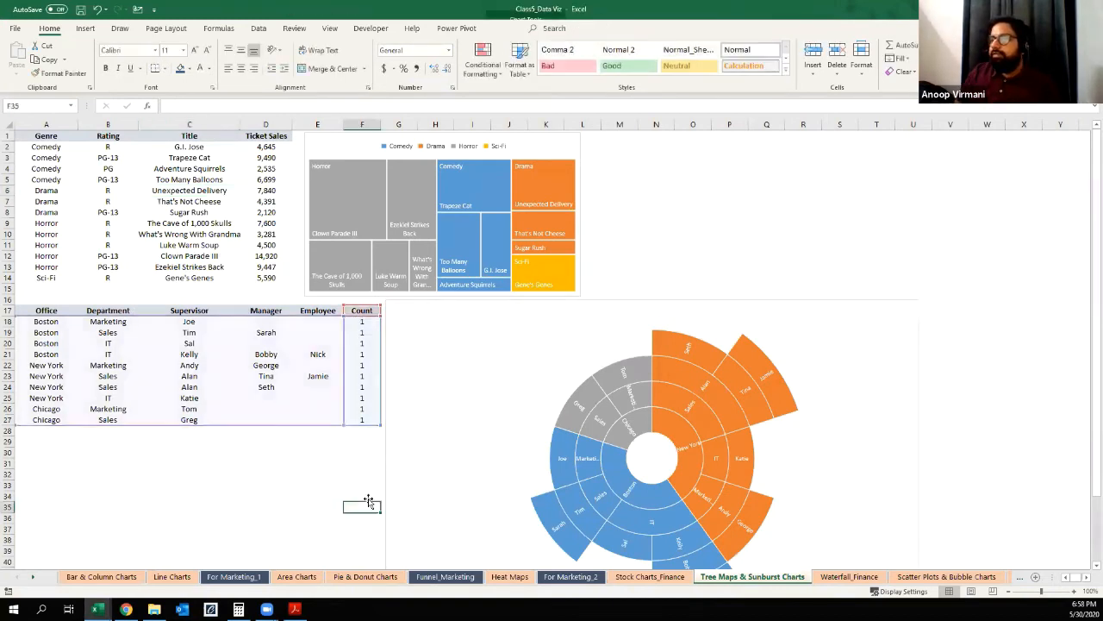
click(383, 466)
key(Delete)
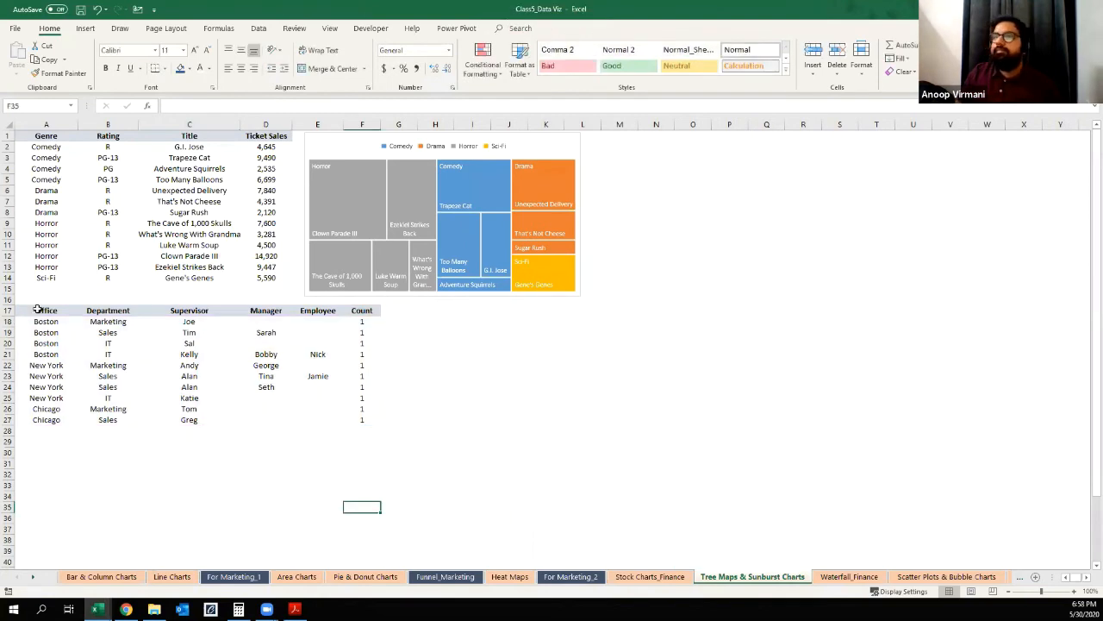
Step: Delete the office and department table in rows 17 to 27 below the movie data
click(37, 309)
key(ctrl+shift+Down)
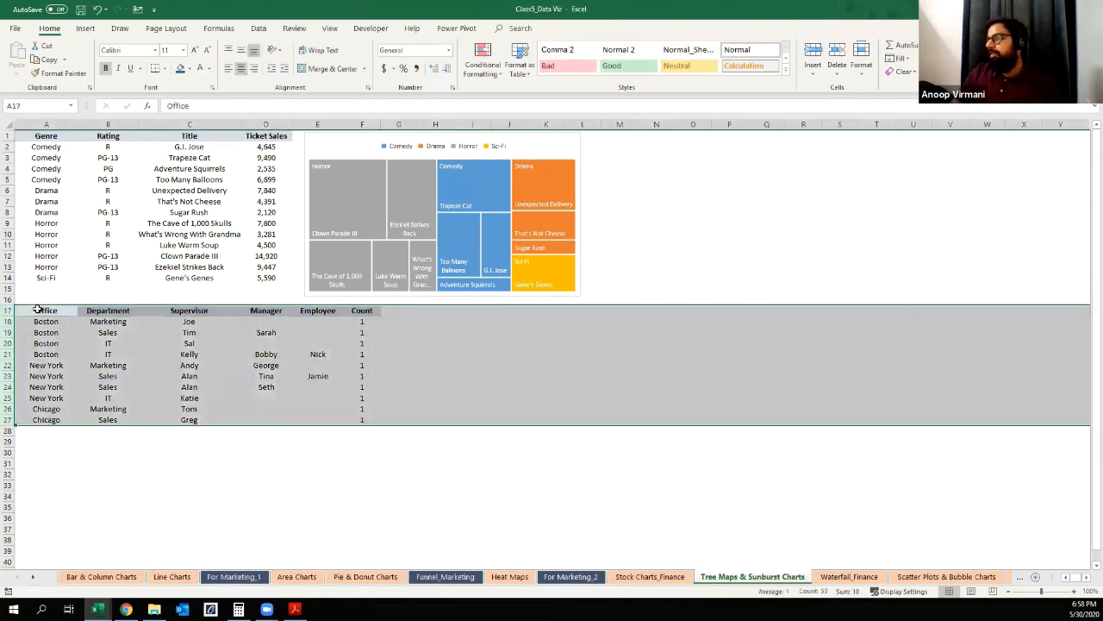
key(ctrl+minus)
key(ctrl+Up)
Step: Reorder the Tree Maps & Sunburst Charts sheet so it comes directly before Pie & Donut Charts
click(342, 581)
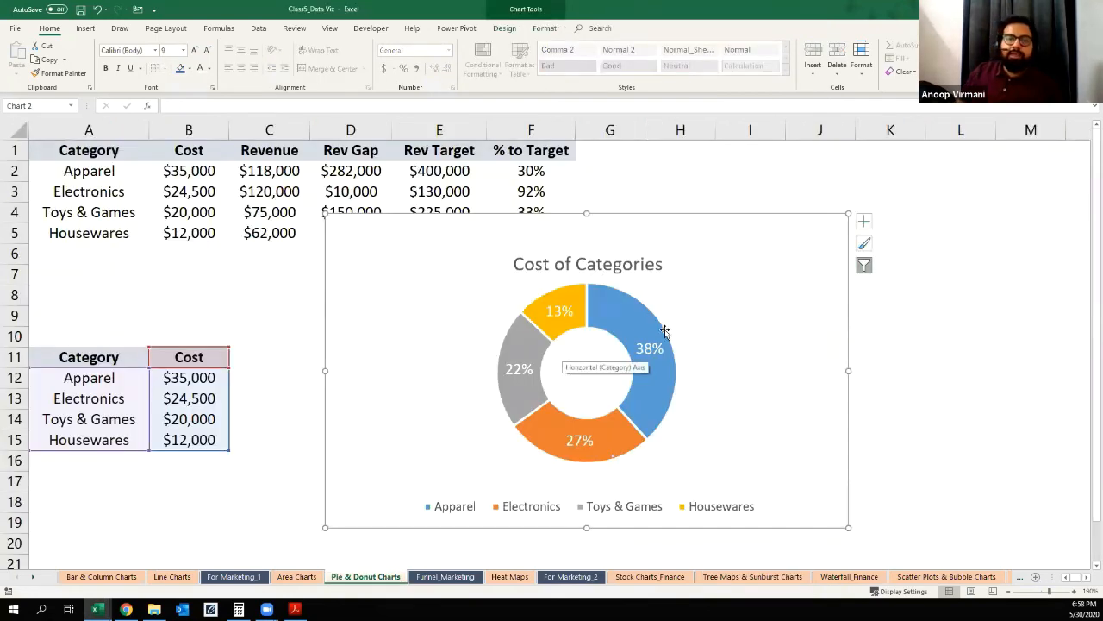
click(752, 576)
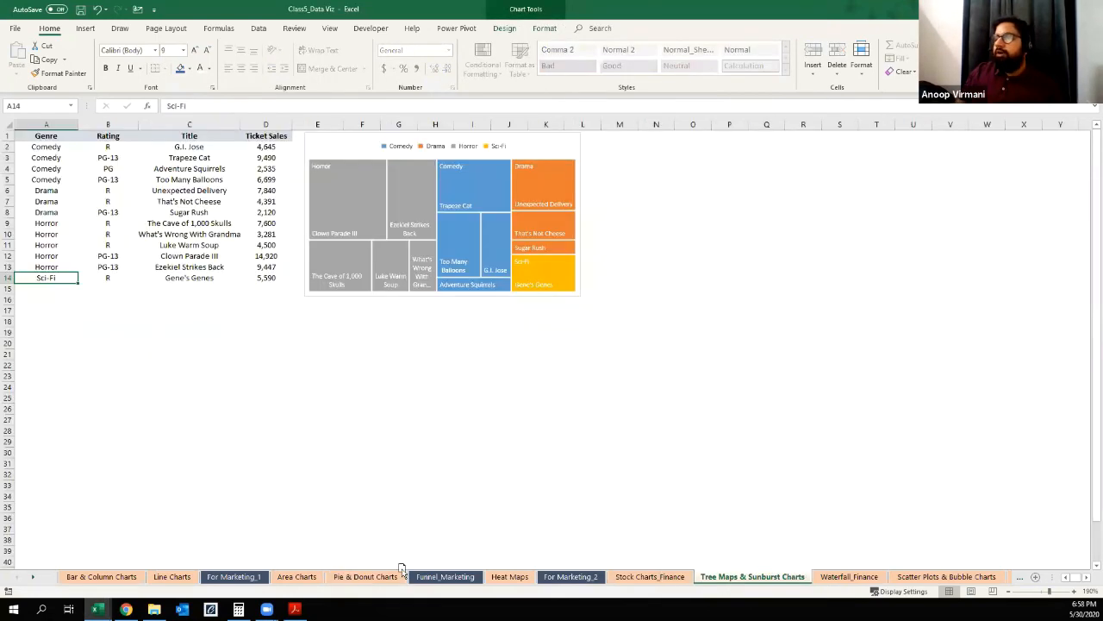
drag(325, 583, 326, 582)
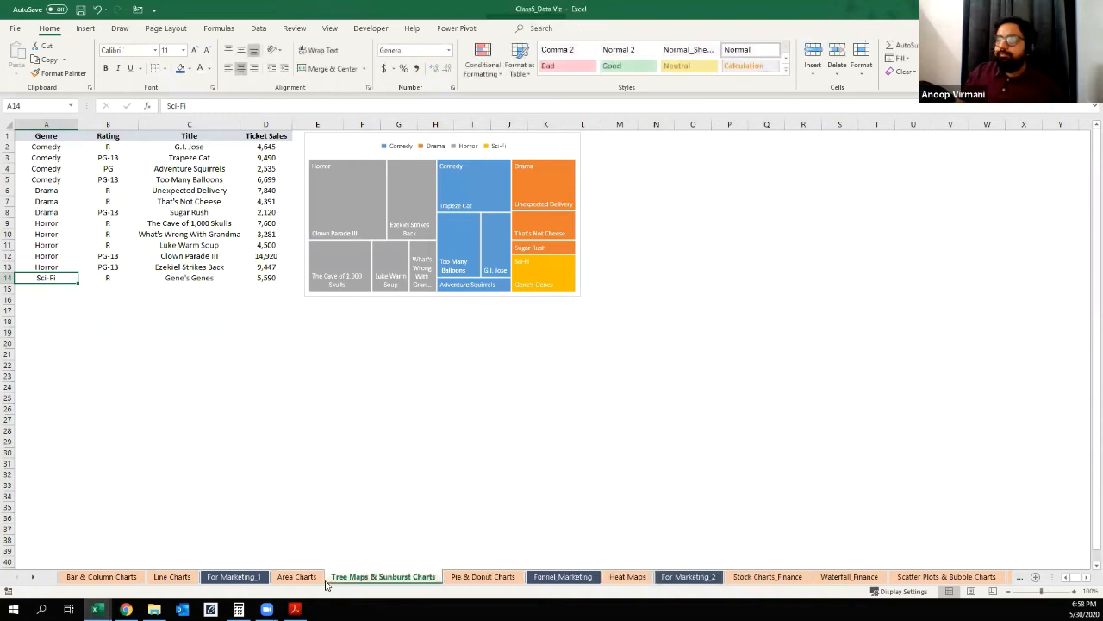
Step: Delete the treemap chart beside the movie data and review the Genre column from Comedy to Sci-Fi
click(538, 140)
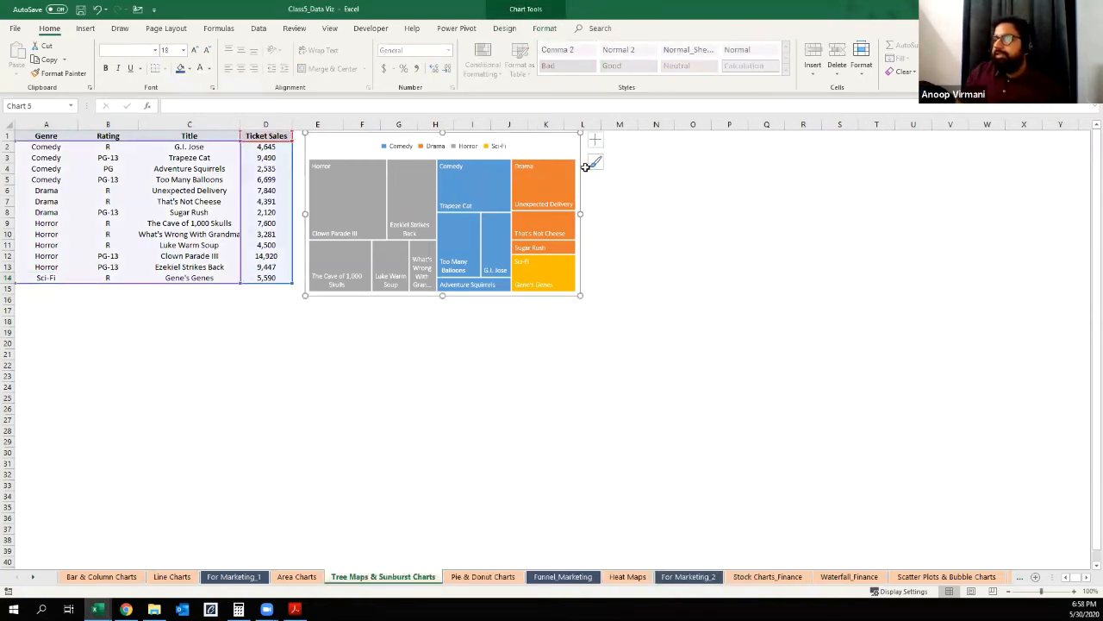
key(Delete)
ctrl+scroll(315, 258, up, 3)
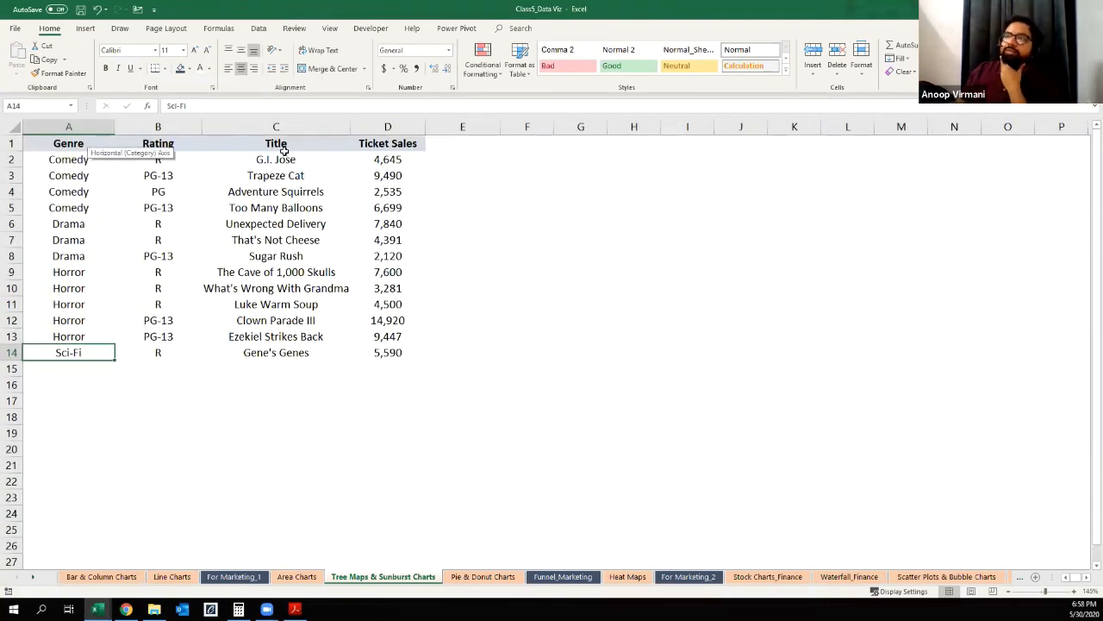
drag(69, 165, 69, 291)
click(76, 355)
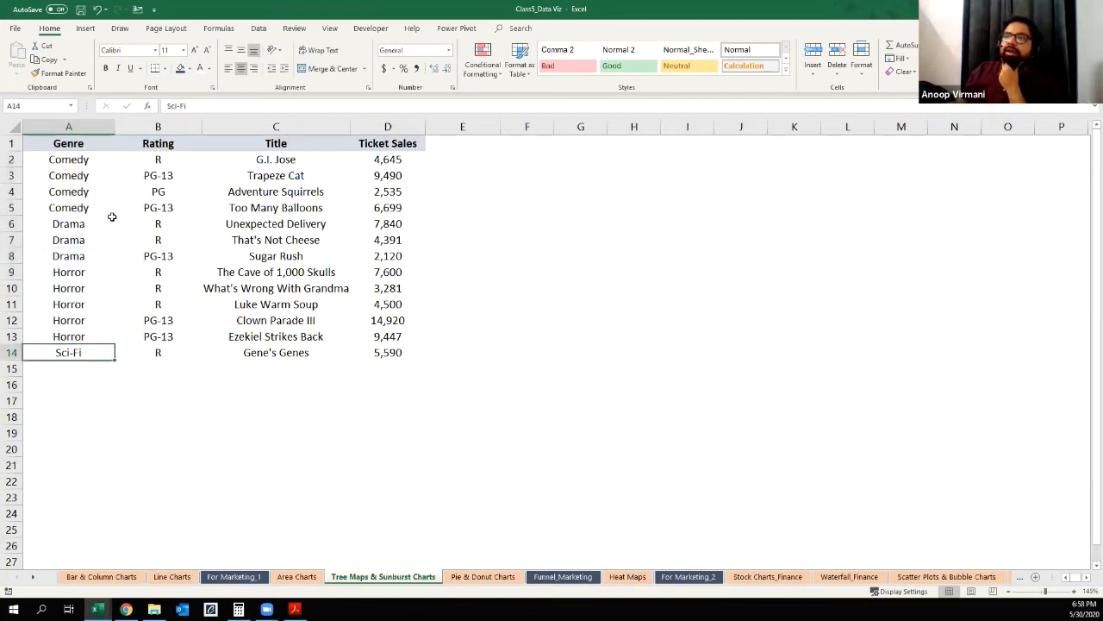
Step: Delete the Rating column from the movie ticket sales table
drag(157, 161, 158, 352)
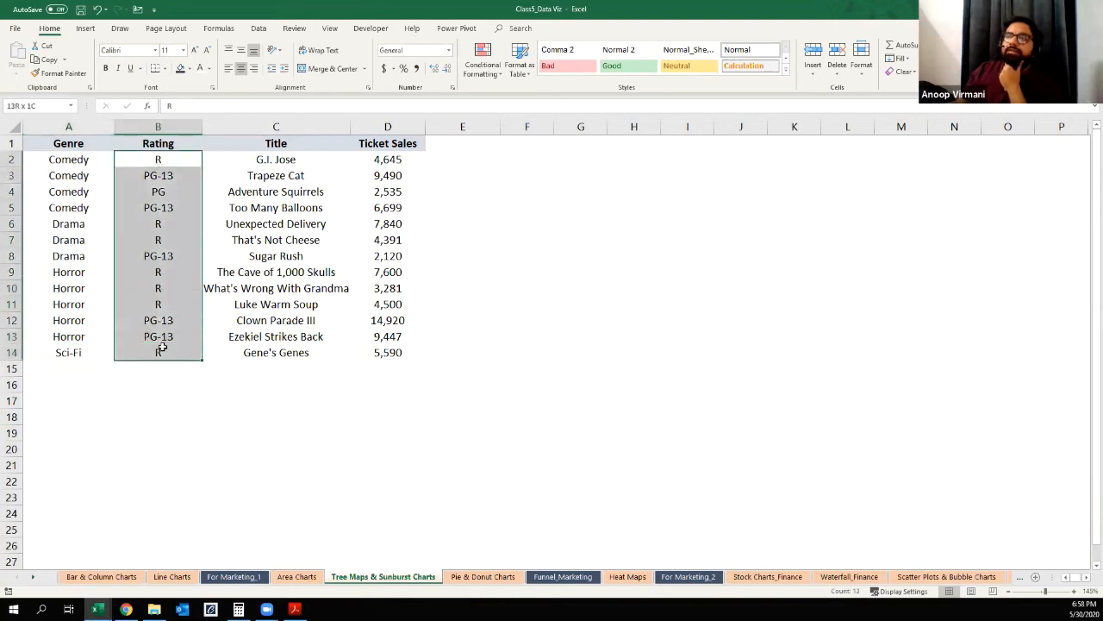
click(179, 126)
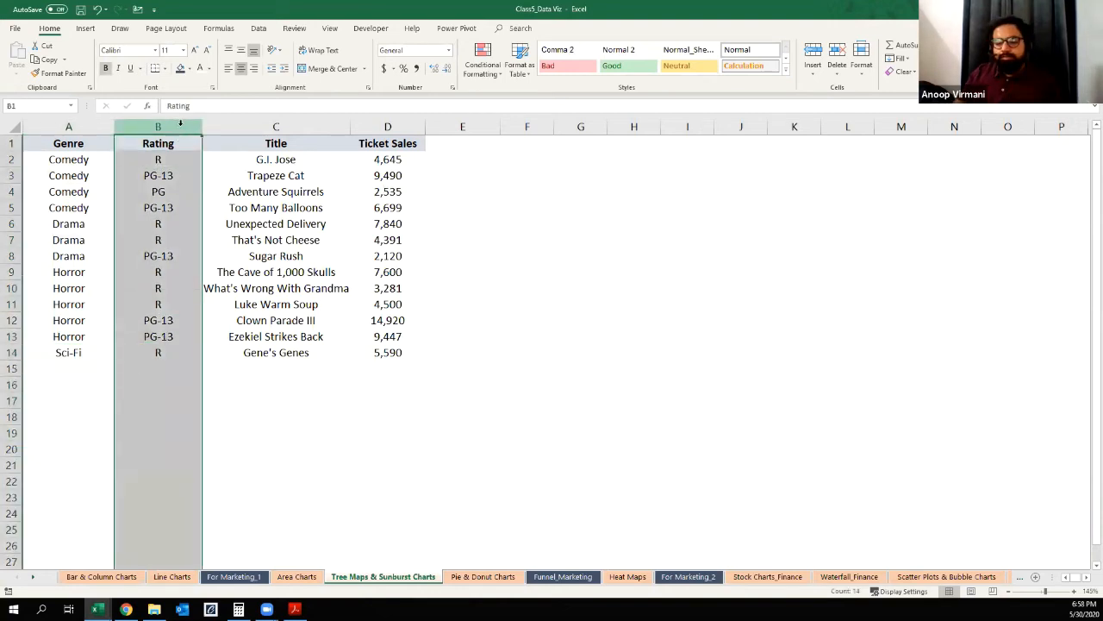
key(ctrl+minus)
click(195, 316)
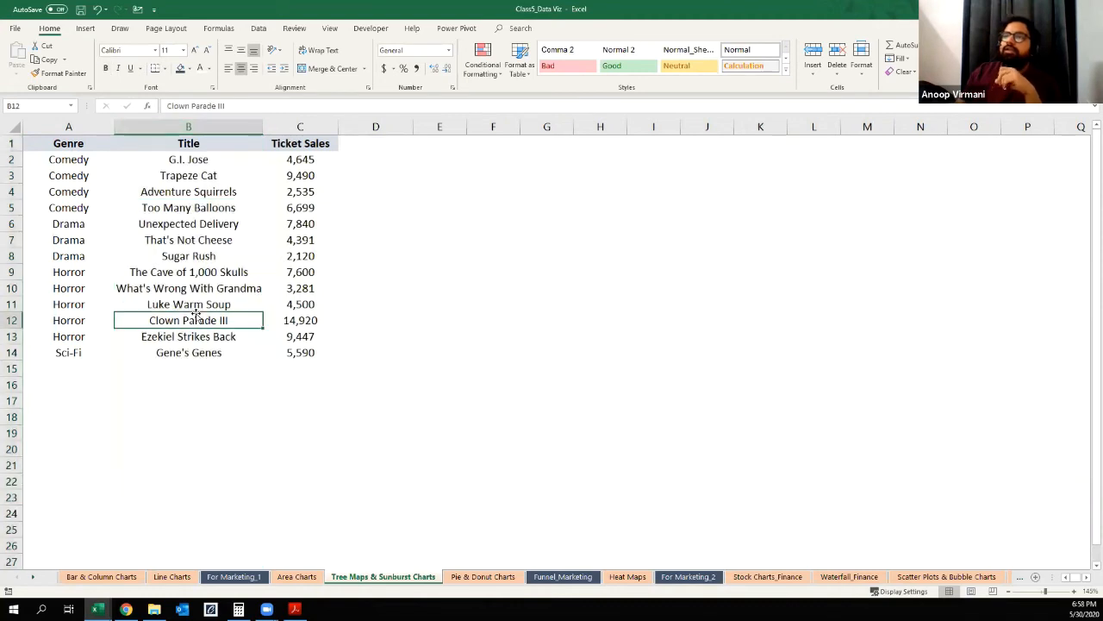
Step: Examine how the movie titles and ticket sales are grouped under the Comedy, Drama, Horror and Sci-Fi genres
click(185, 161)
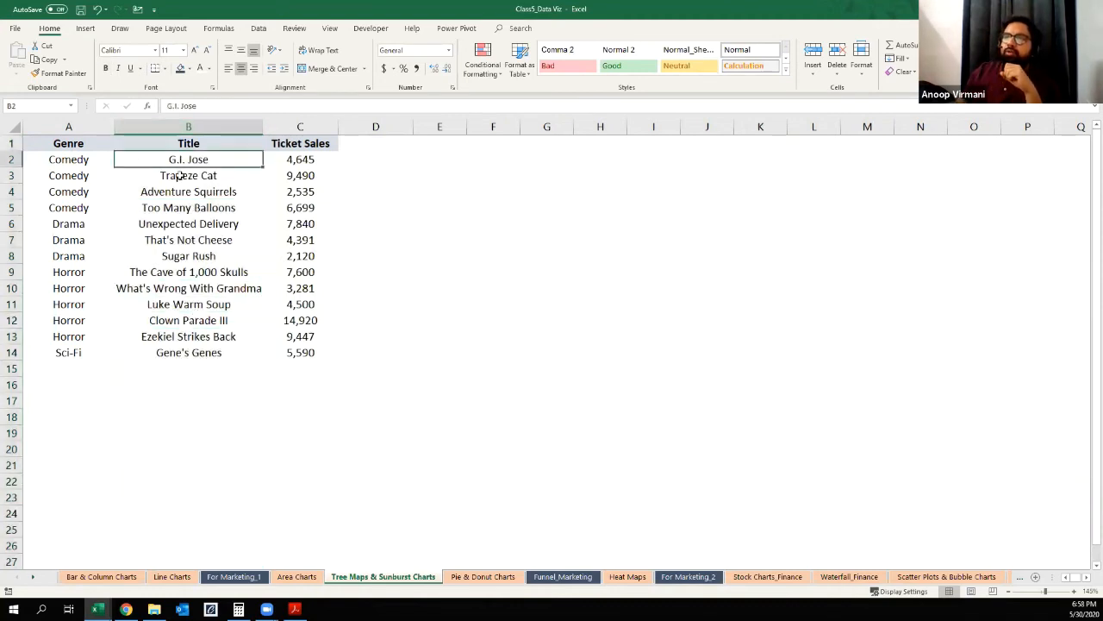
click(219, 193)
drag(77, 160, 74, 207)
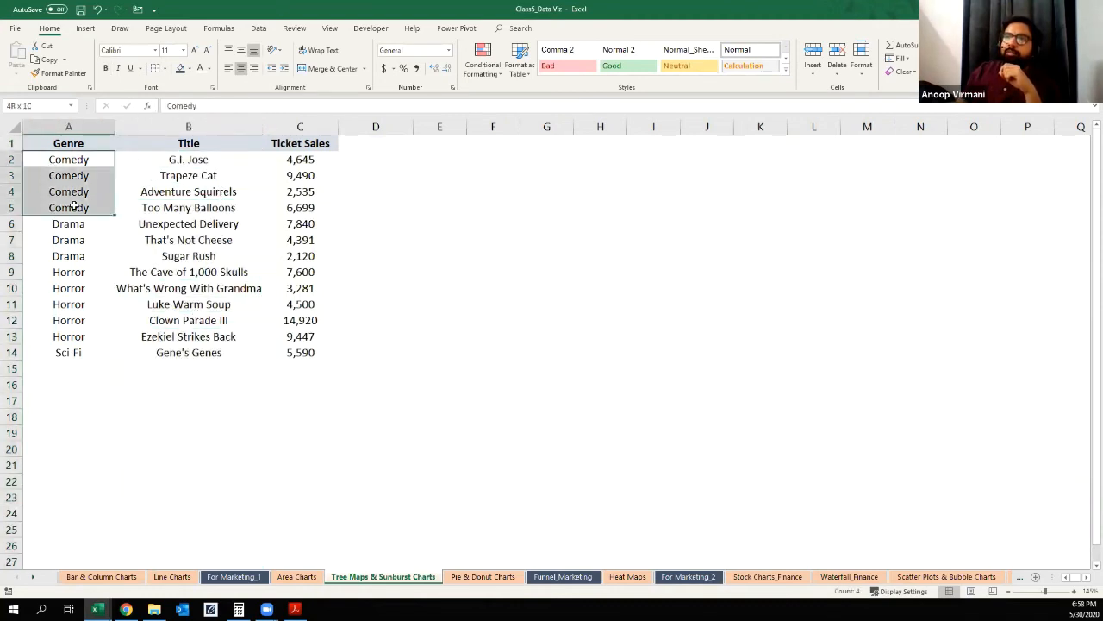
click(199, 223)
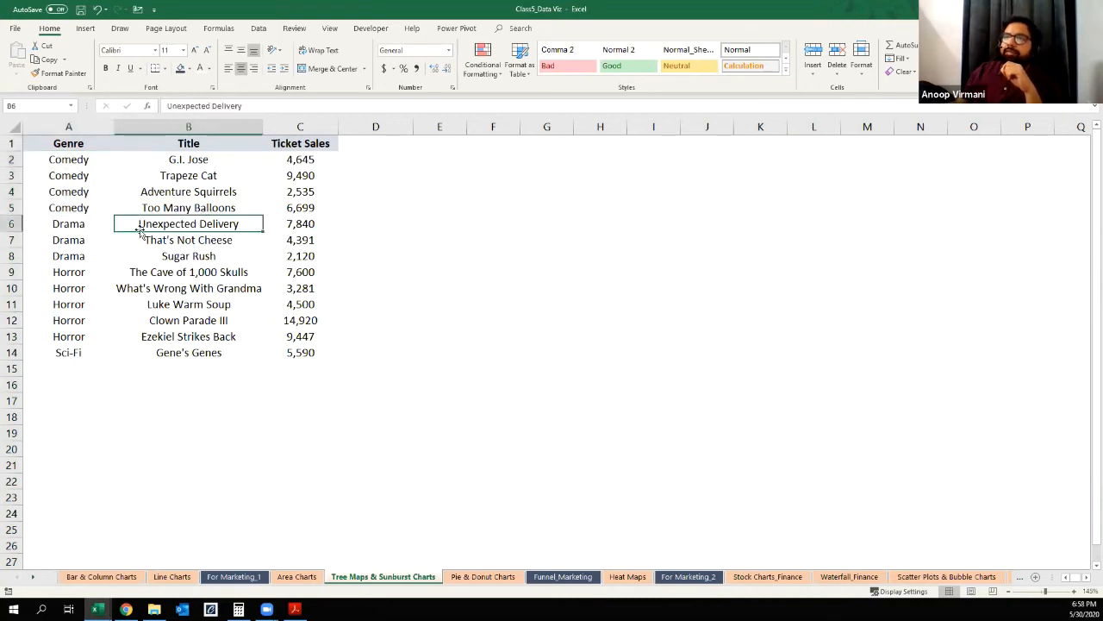
drag(73, 273, 72, 302)
click(200, 288)
click(78, 354)
click(205, 351)
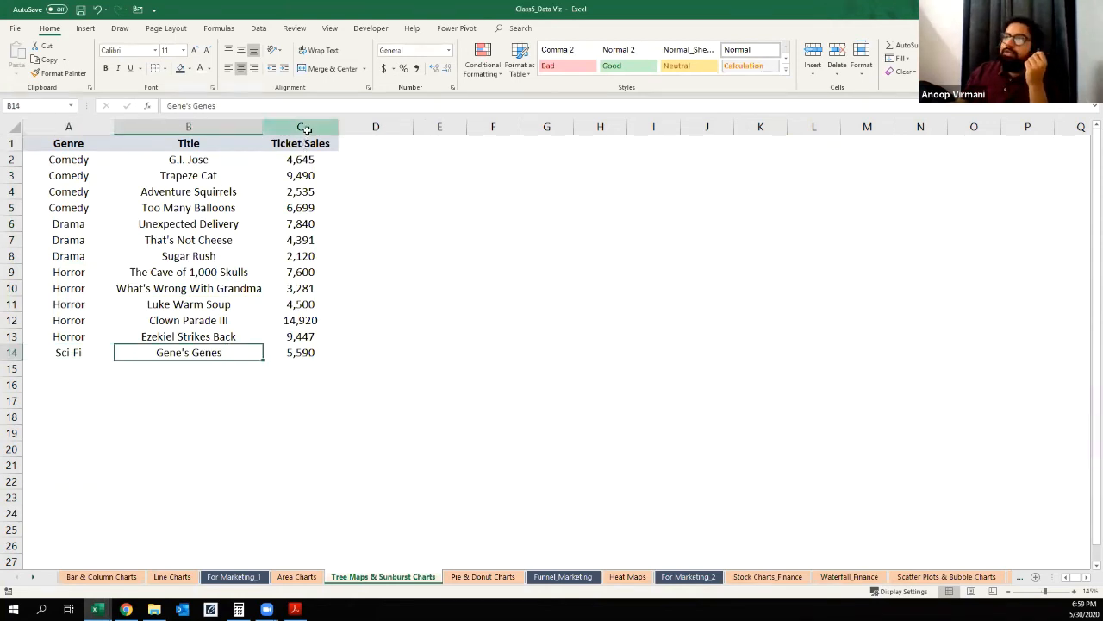
click(303, 173)
click(415, 160)
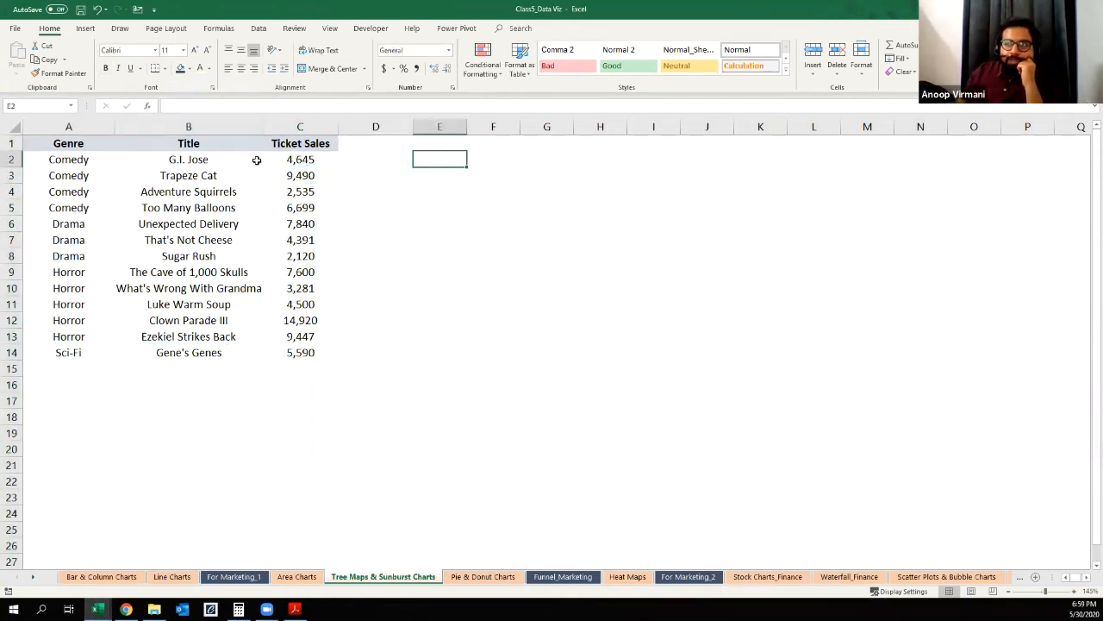
Step: Insert a treemap chart from the Genre, Title and Ticket Sales data in A1:C14
drag(74, 143, 295, 353)
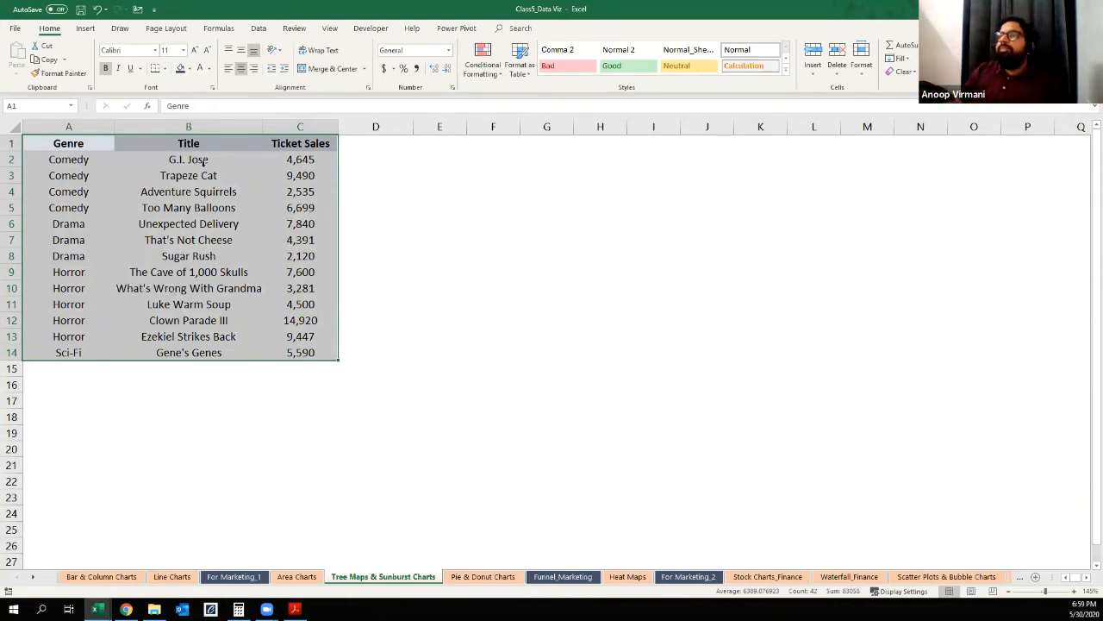
click(91, 29)
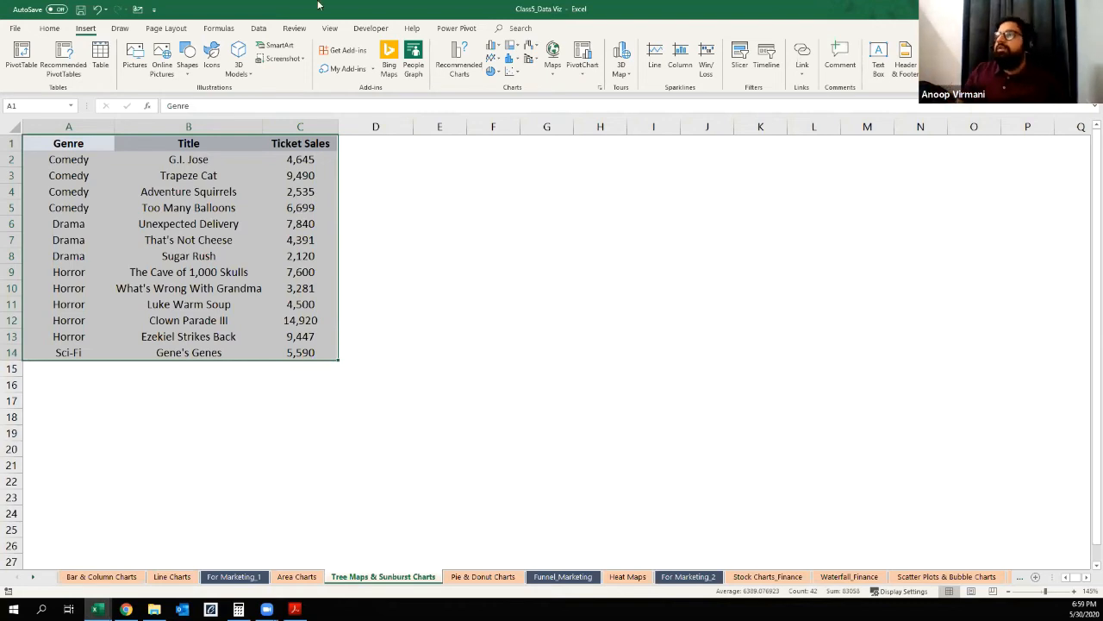
click(513, 47)
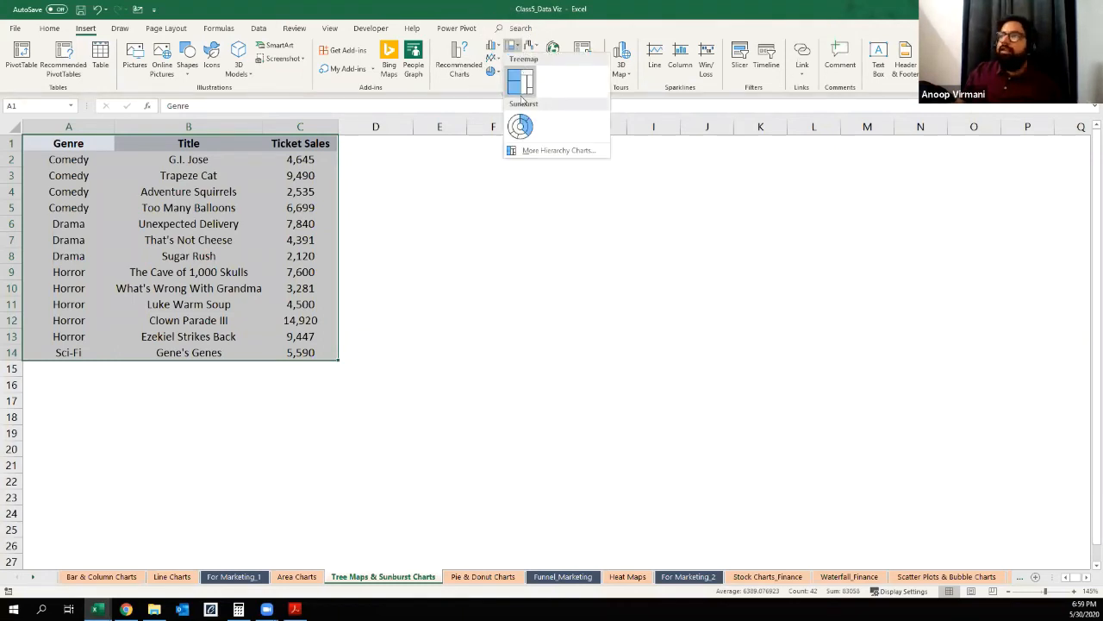
click(524, 82)
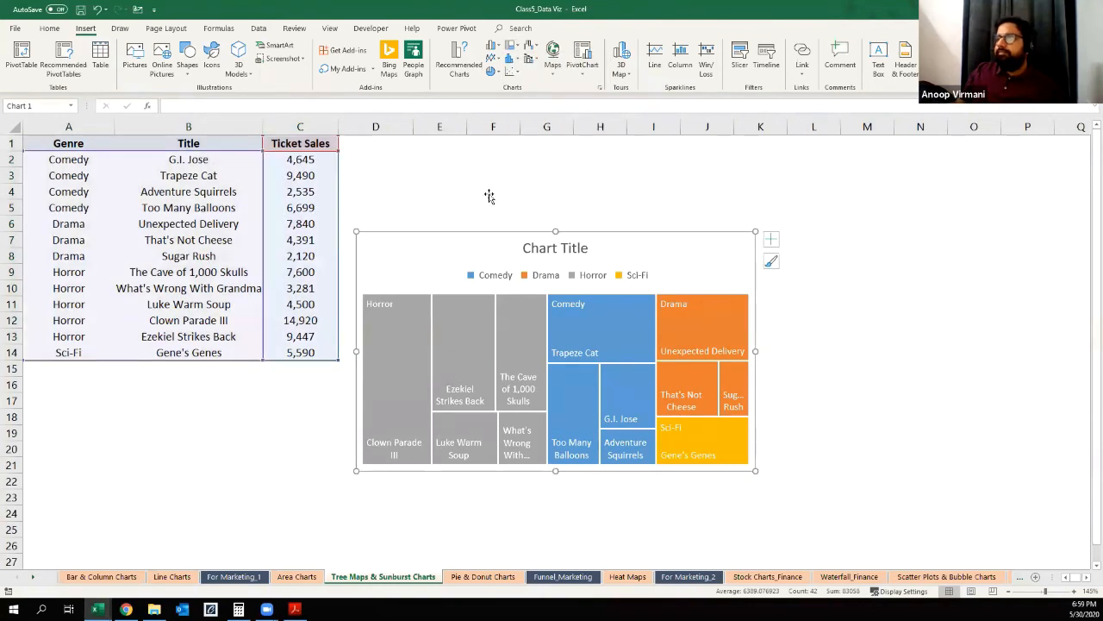
Step: Move the treemap chart beside the data table and enlarge it to span about columns D to N and rows 1 to 21
drag(754, 352, 947, 372)
drag(618, 232, 602, 136)
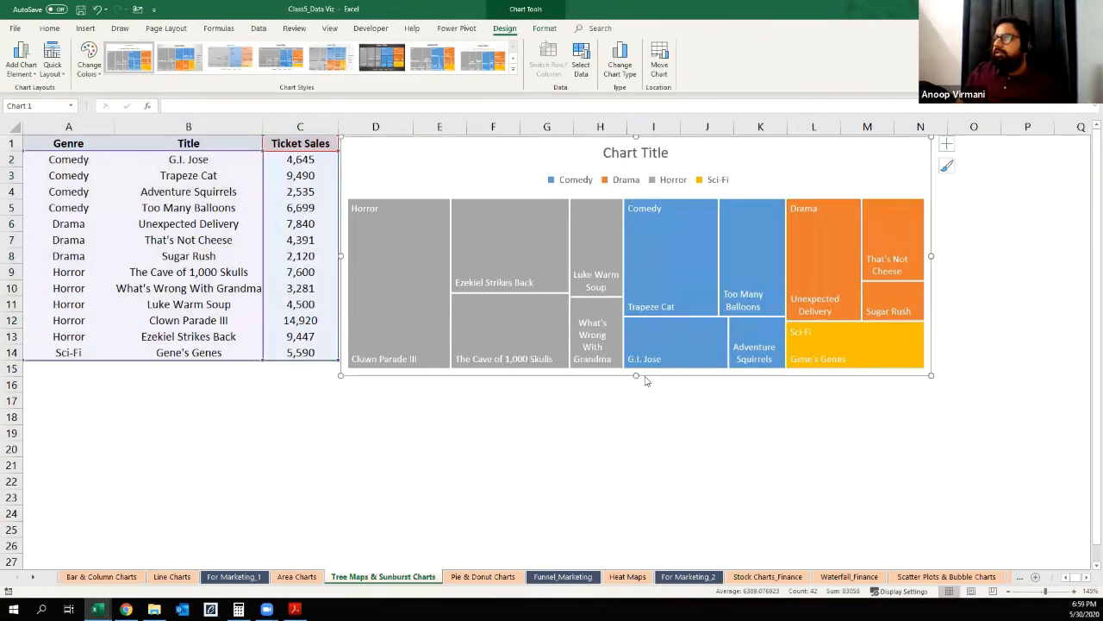
drag(636, 375, 636, 462)
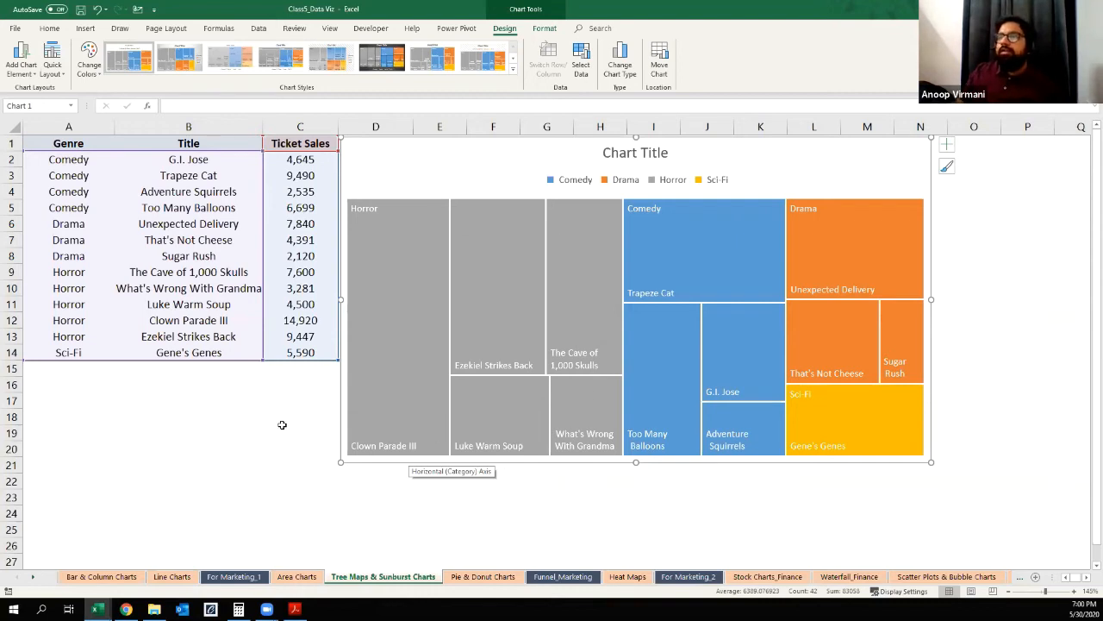
click(231, 443)
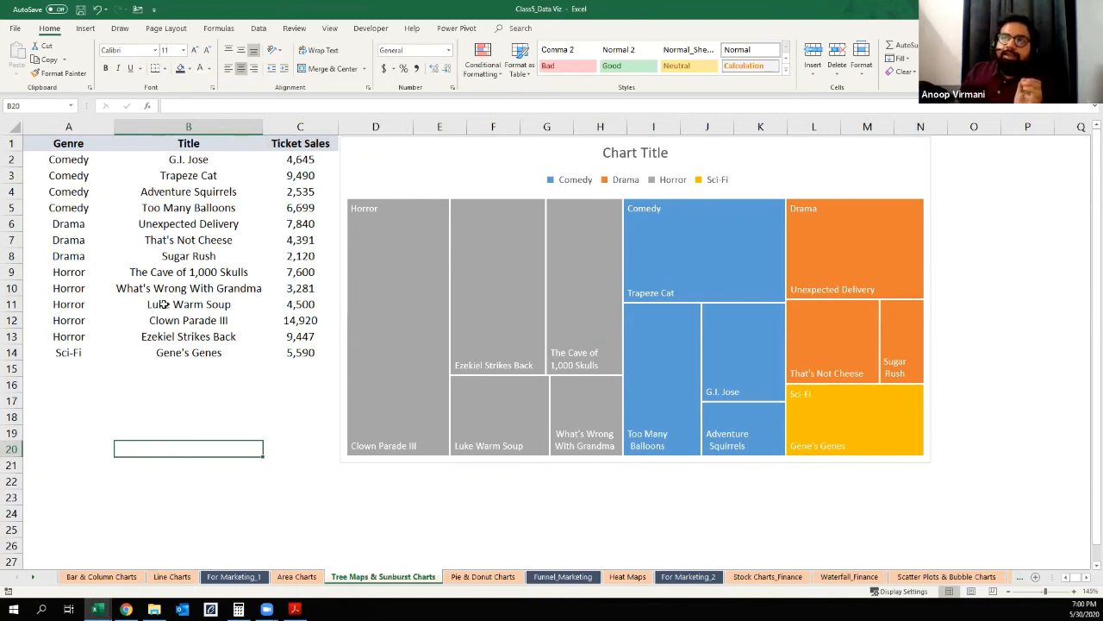
click(157, 388)
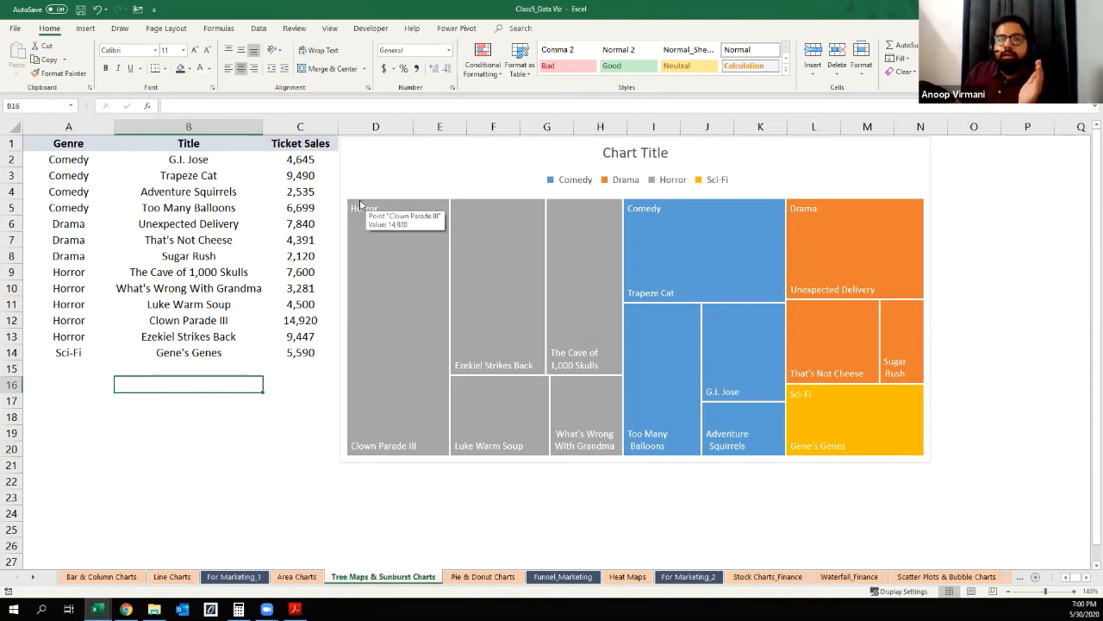
mouse_move(860, 434)
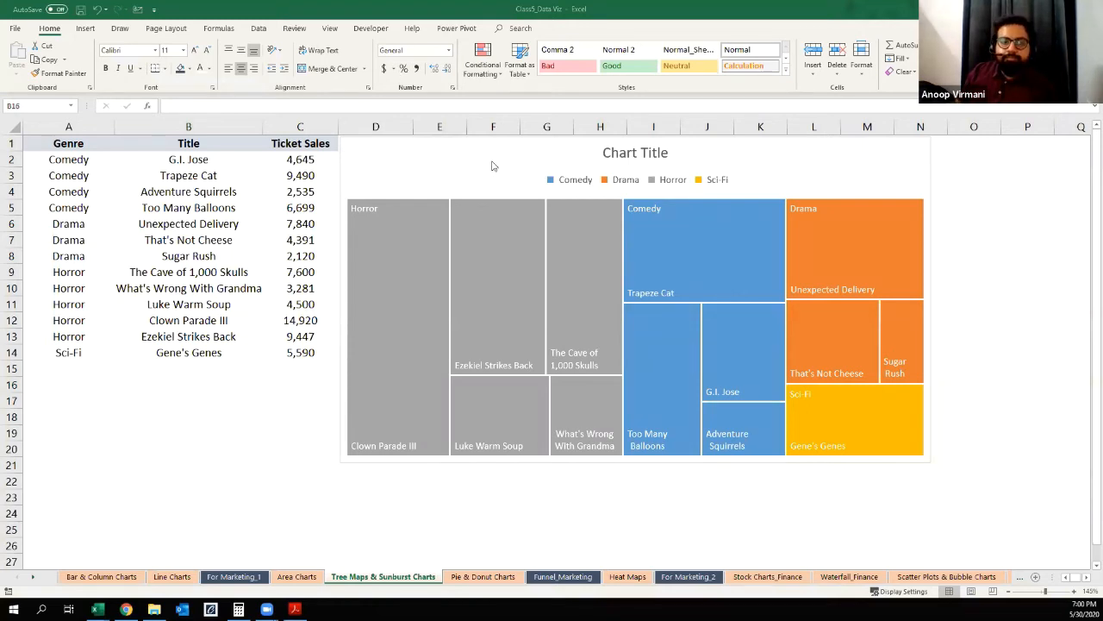
Step: Delete the title from the treemap chart, keeping its genre legend
click(617, 182)
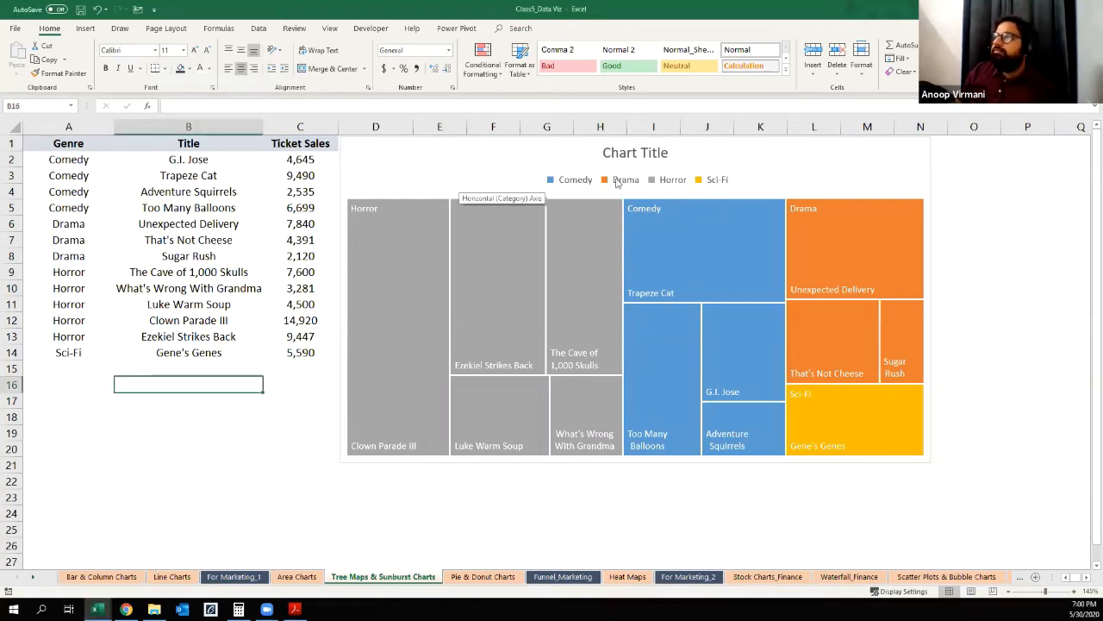
click(617, 181)
click(668, 157)
key(Delete)
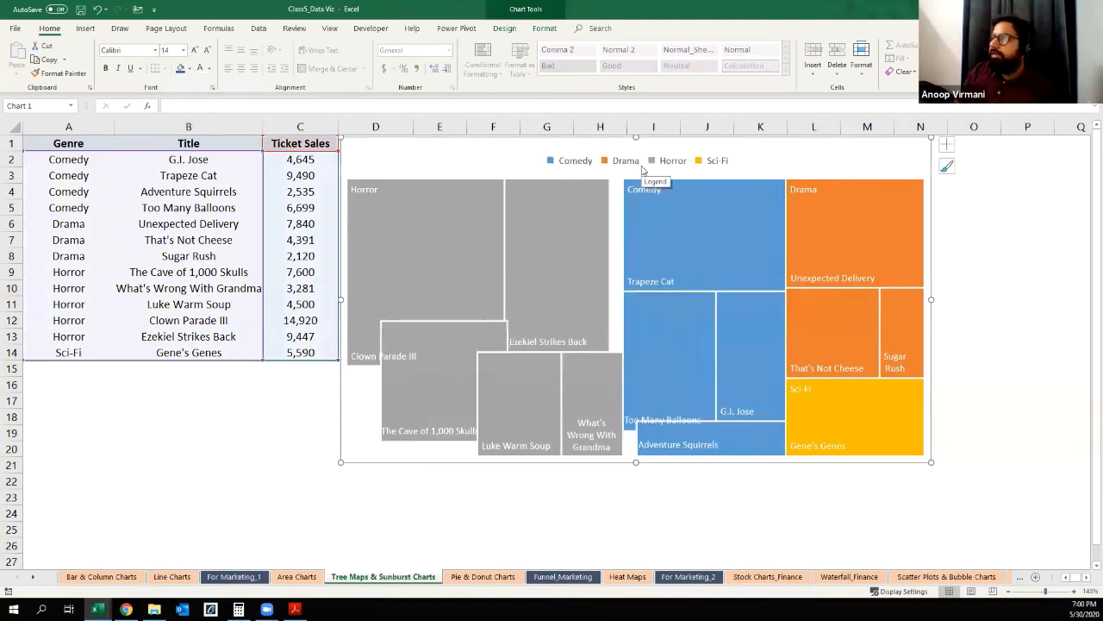
click(715, 143)
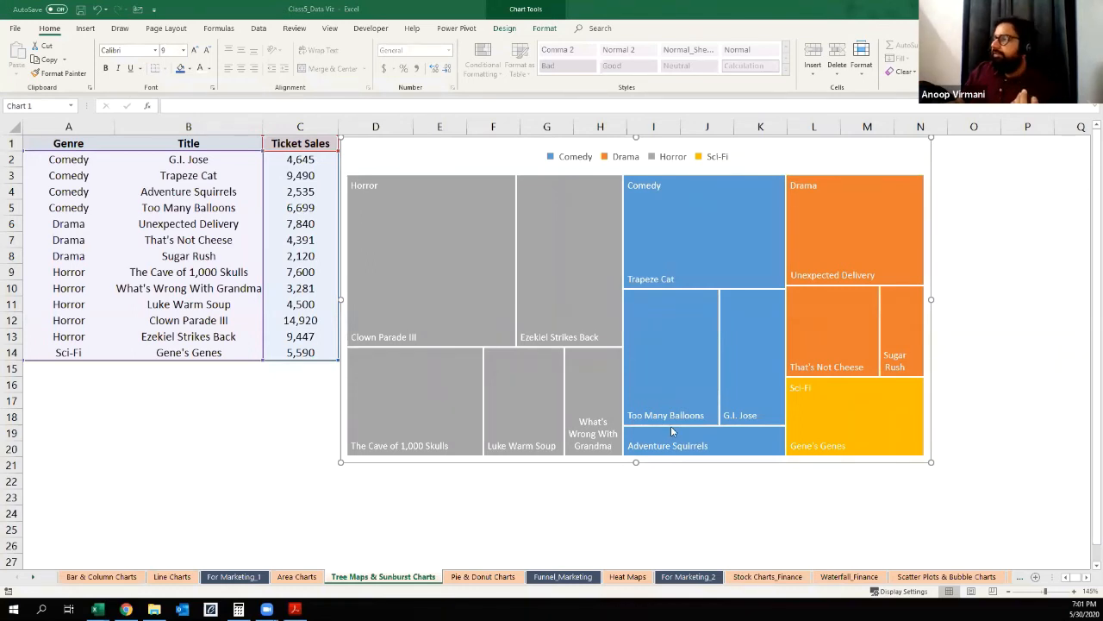
Step: Resize the treemap chart to a narrower, taller shape spanning about columns D to K and rows 1 to 26
click(932, 298)
double_click(933, 299)
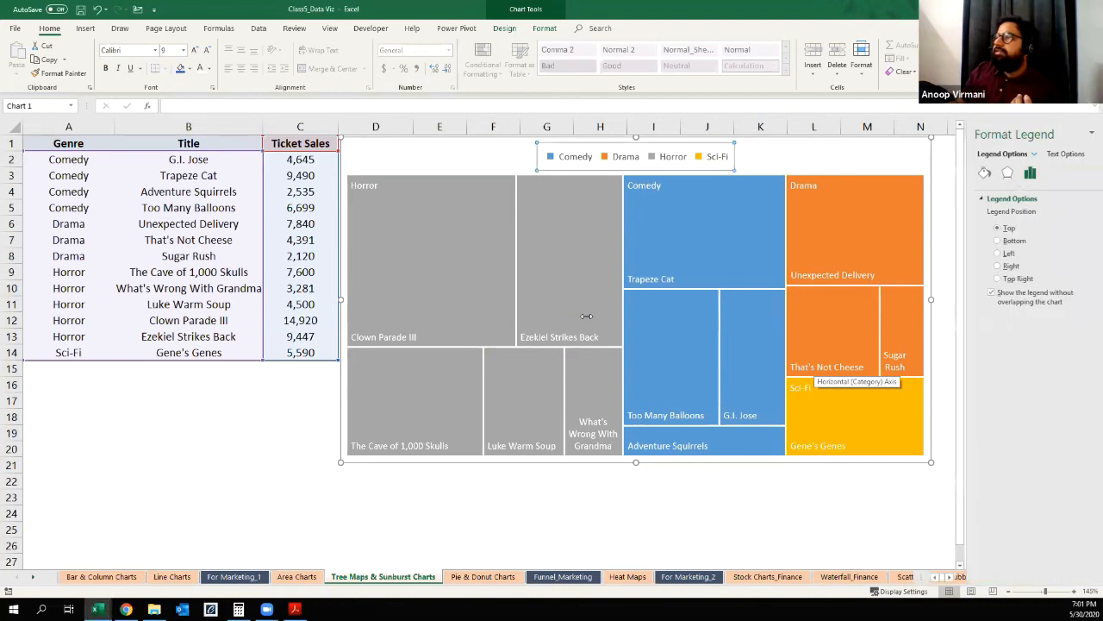
click(1088, 132)
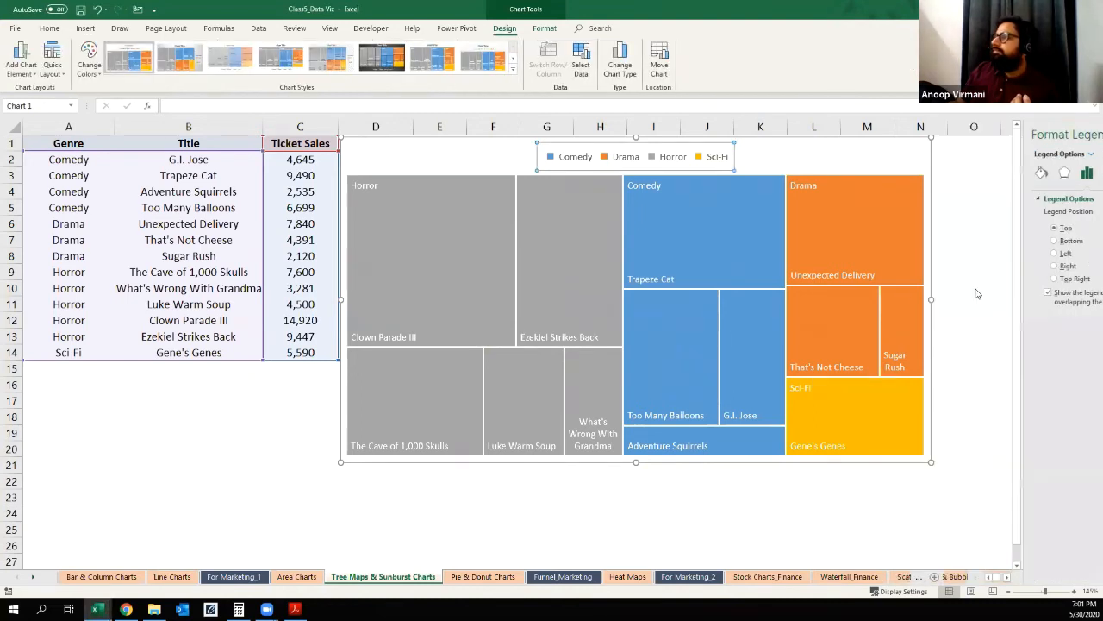
drag(931, 298, 557, 299)
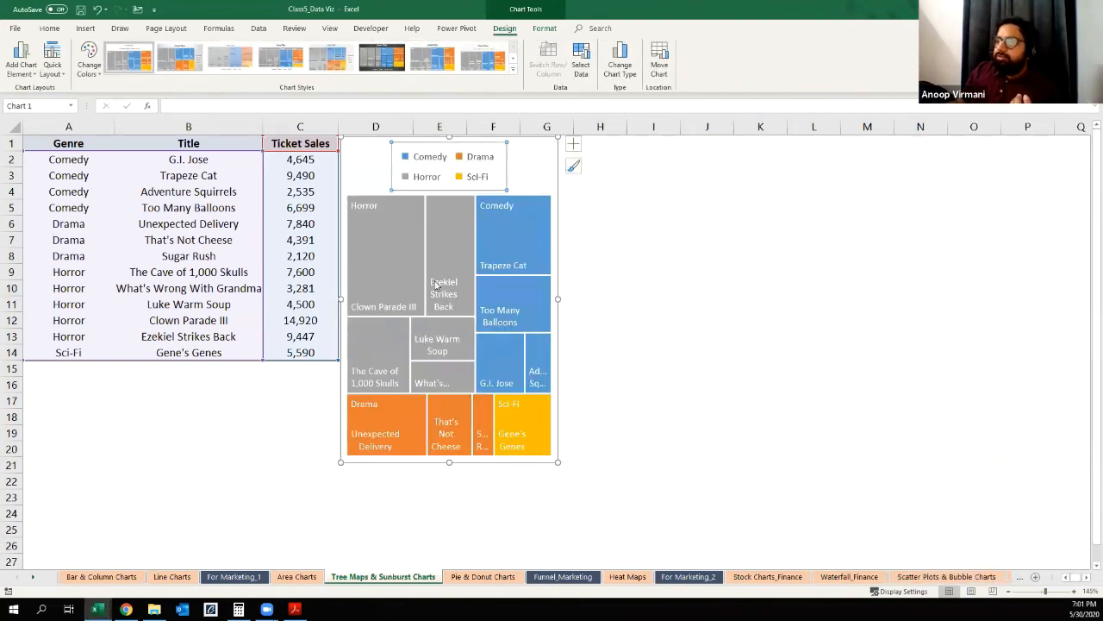
drag(450, 467, 448, 554)
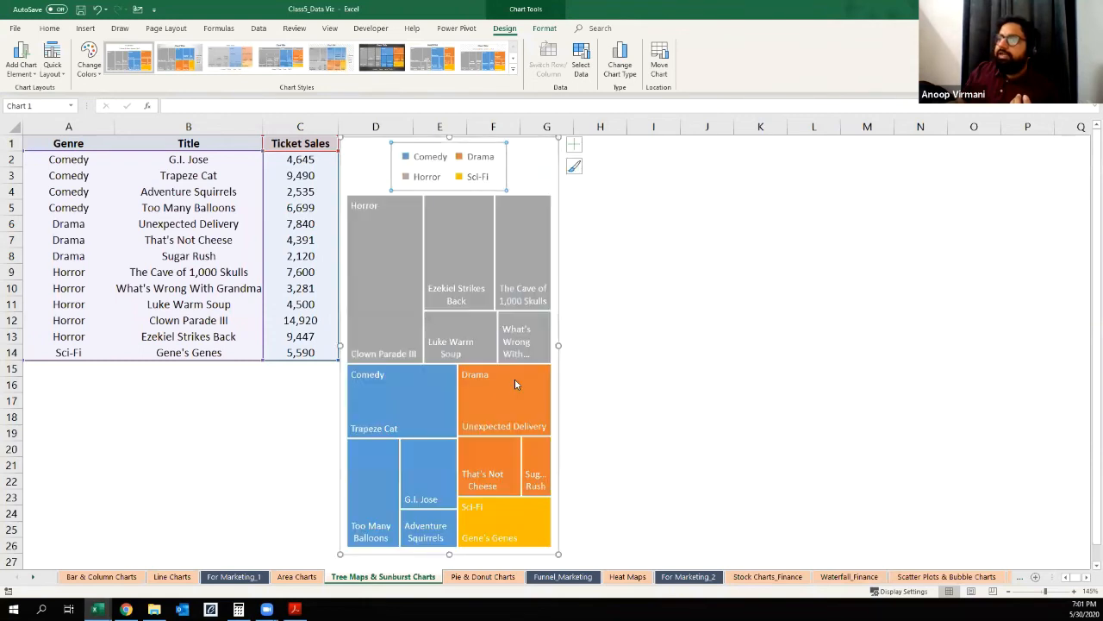
drag(685, 347, 761, 346)
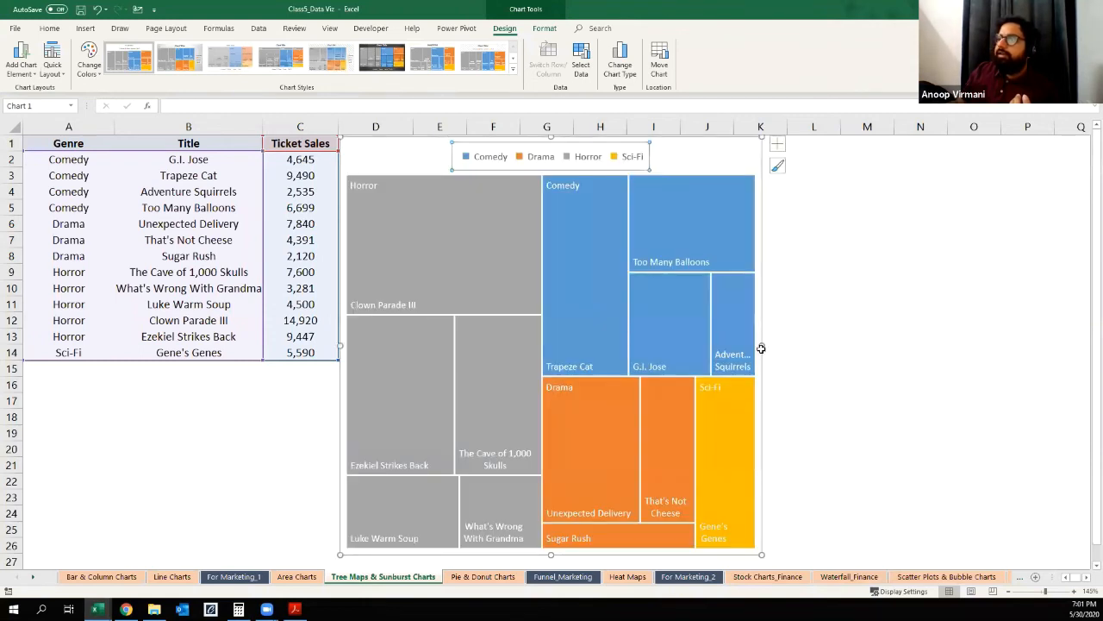
click(877, 324)
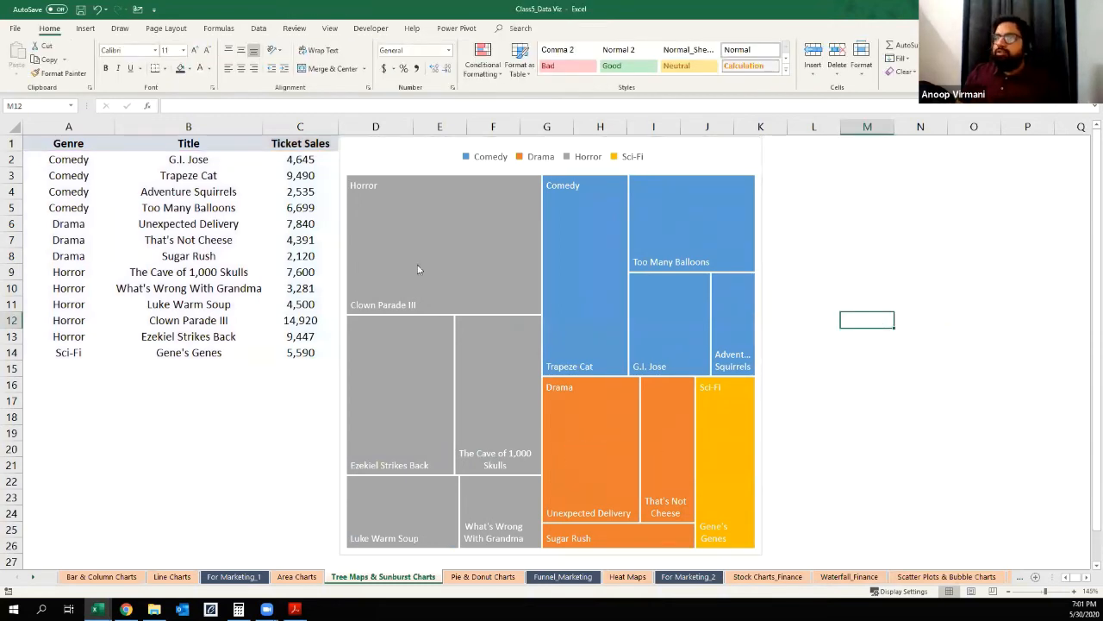
mouse_move(434, 359)
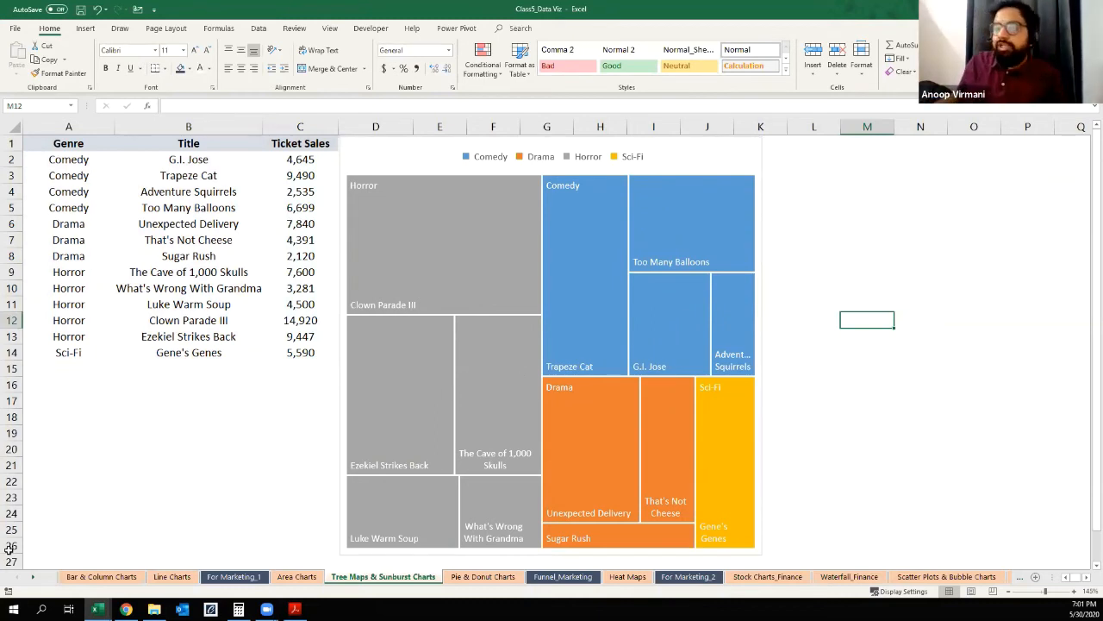
Step: Go to the start of the Bar & Column Charts sheet and save the workbook
click(101, 576)
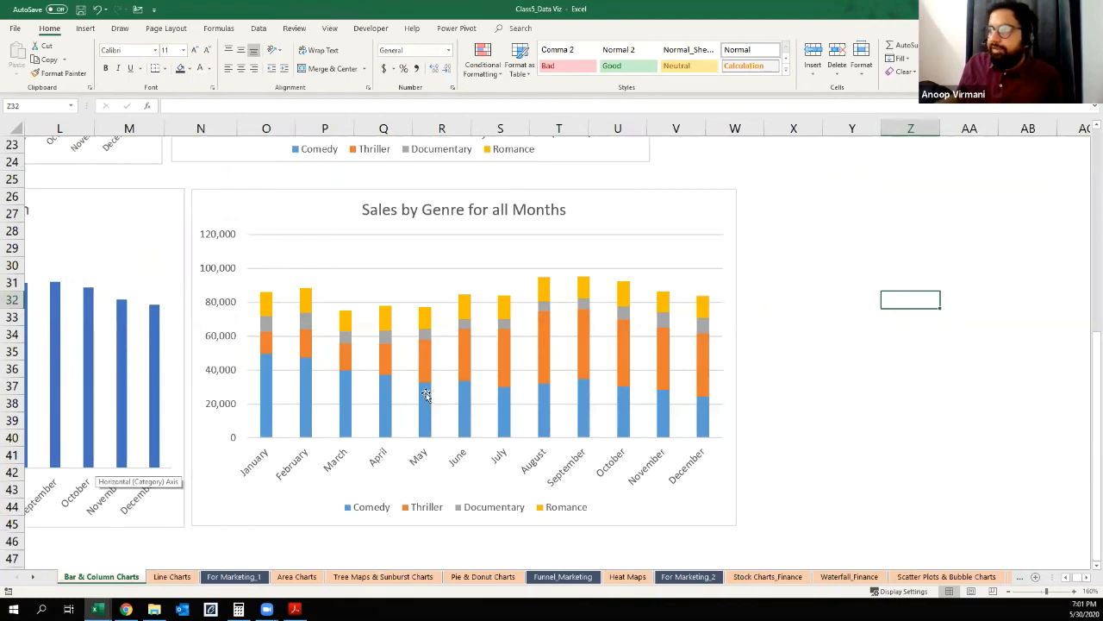
scroll(428, 390, up, 4)
scroll(421, 392, down, 7)
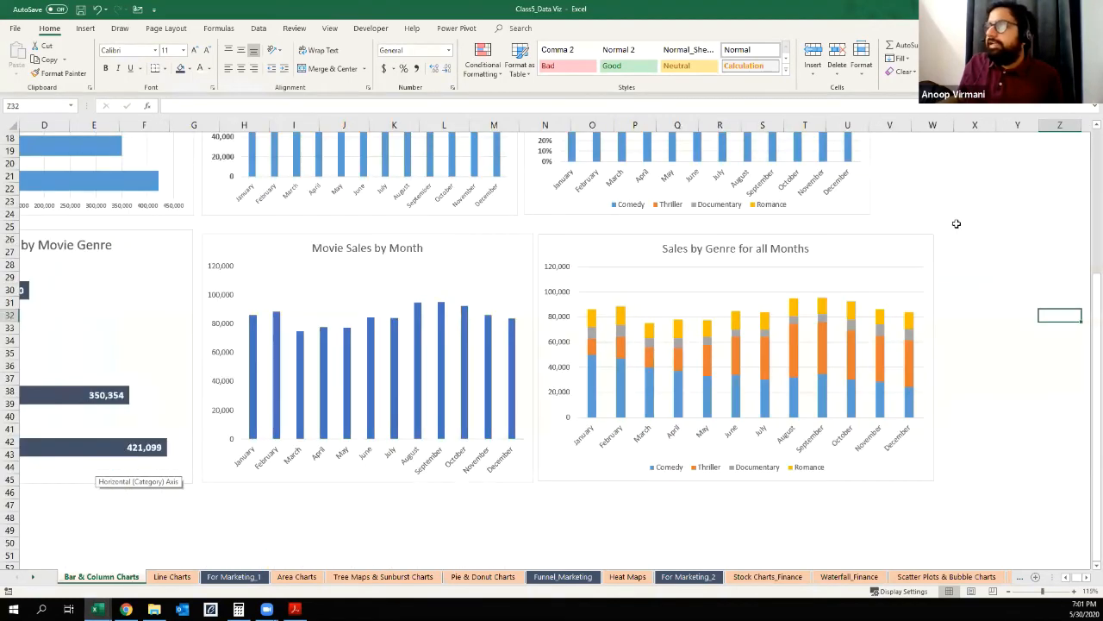
click(959, 200)
key(ctrl+Home)
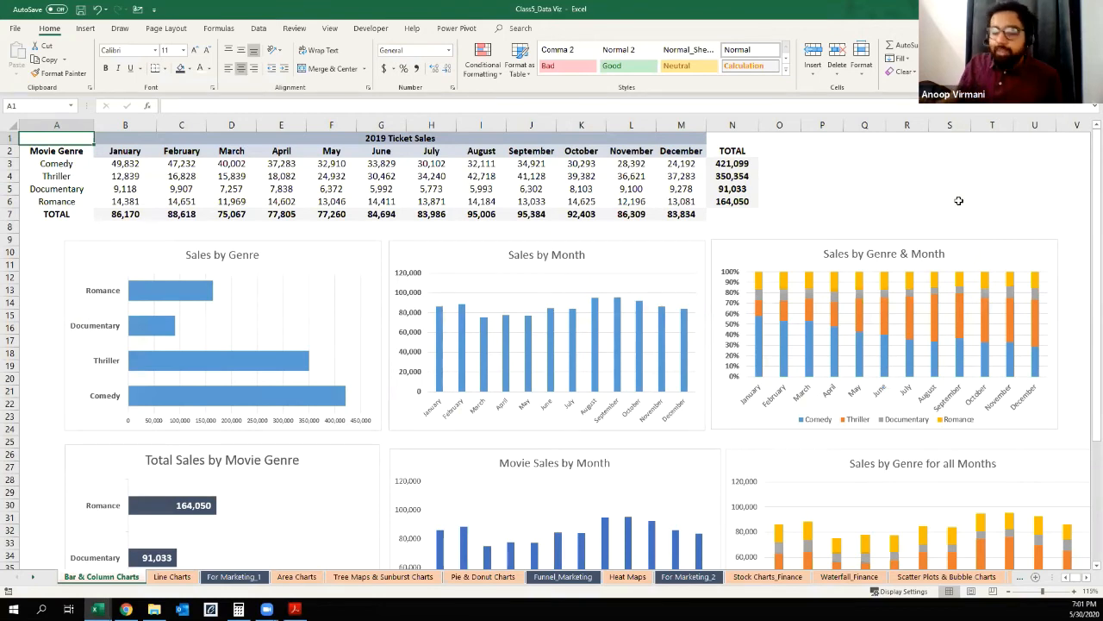
key(ctrl+s)
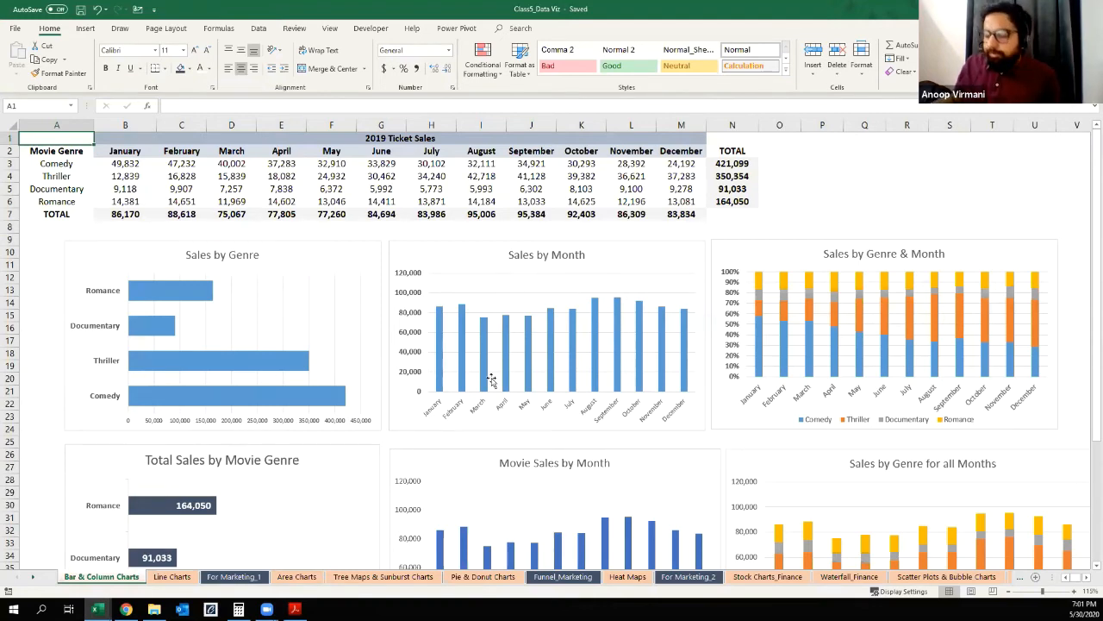
key(ctrl+n)
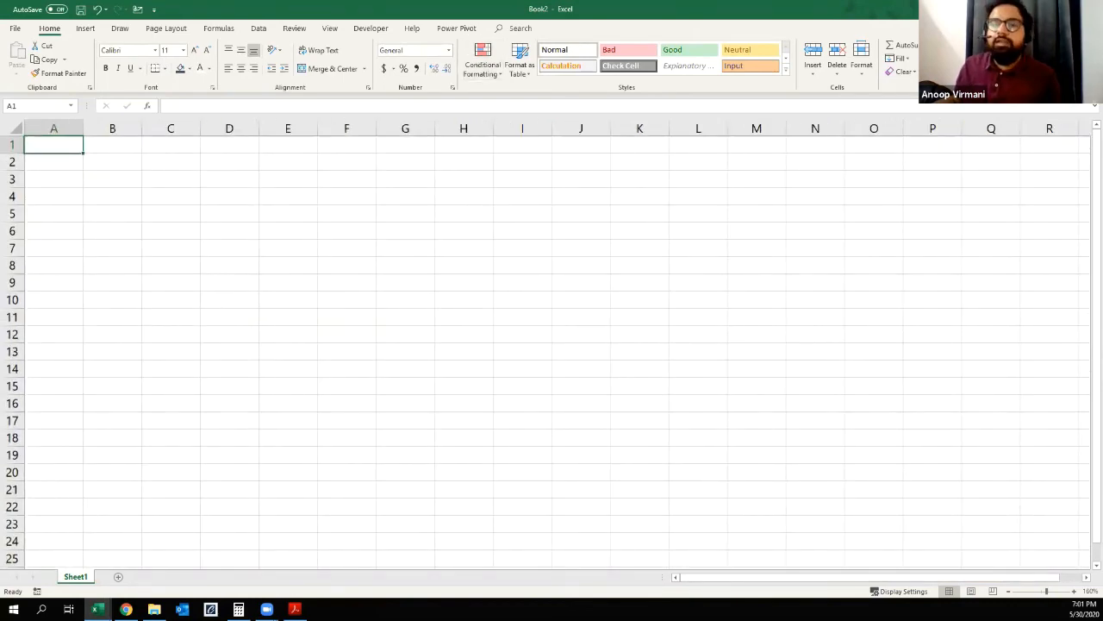
click(112, 162)
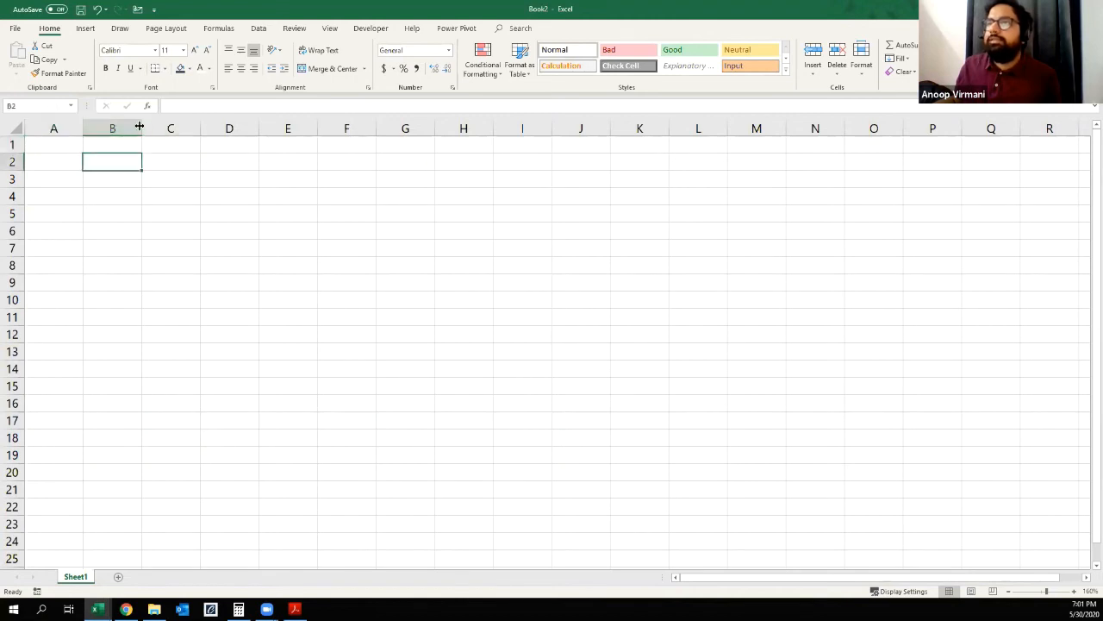
drag(143, 128, 317, 130)
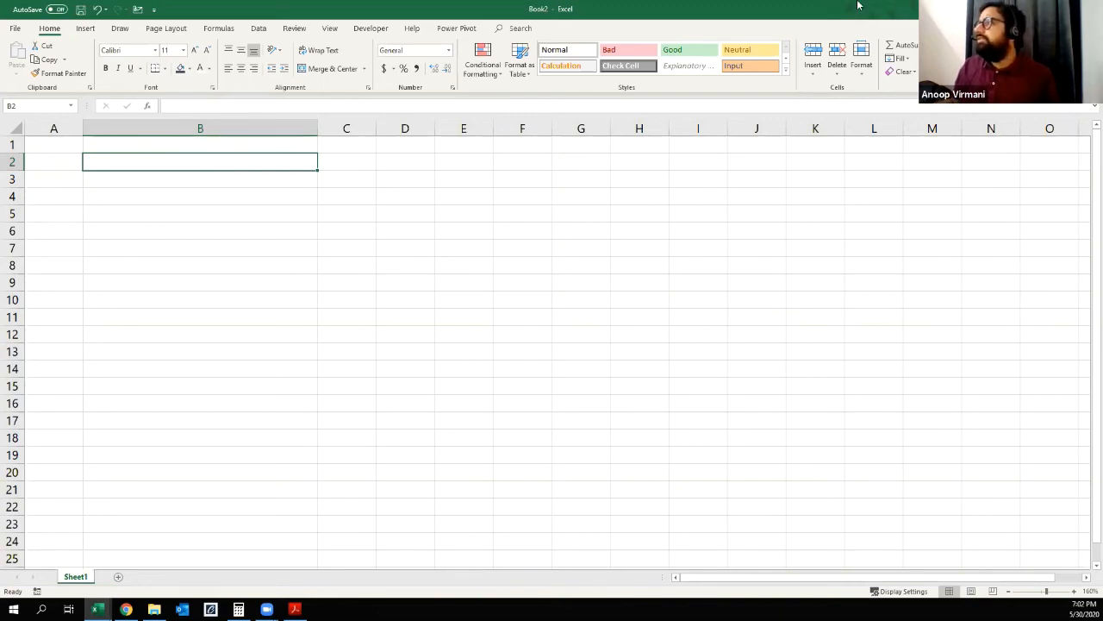
click(1089, 9)
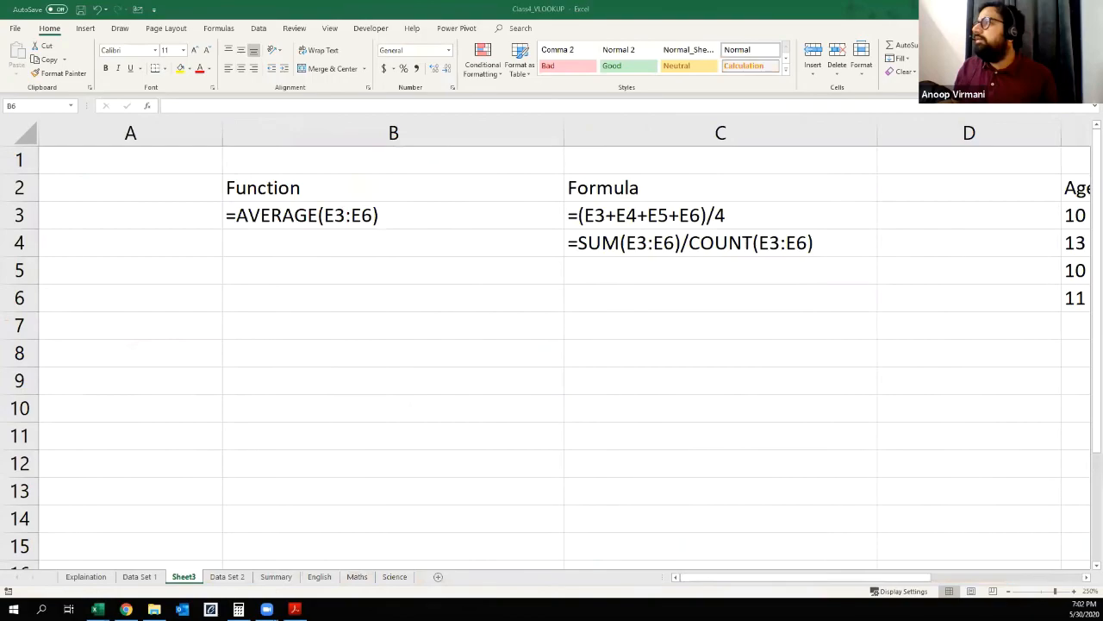
Step: Switch to the Book1 workbook and add a new blank worksheet to it
click(1037, 8)
click(1037, 7)
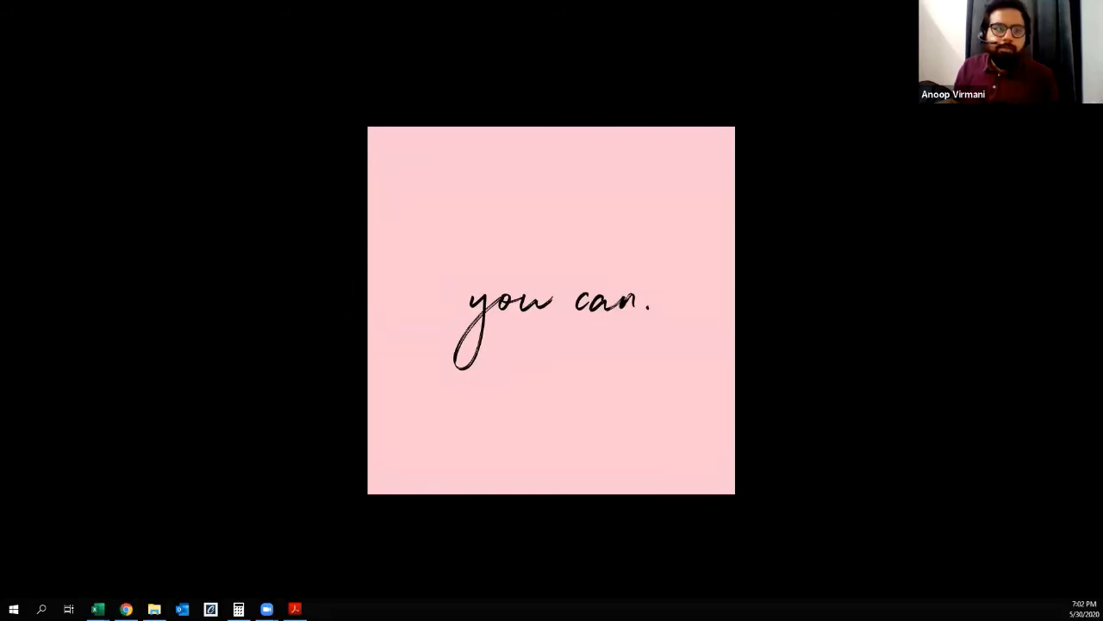
click(98, 609)
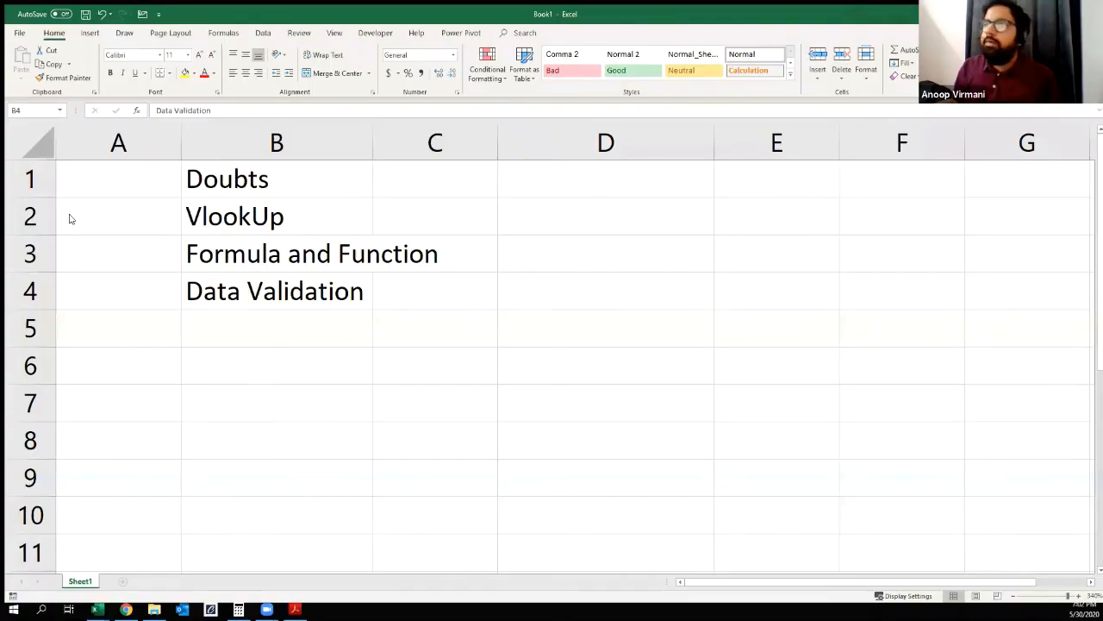
click(119, 577)
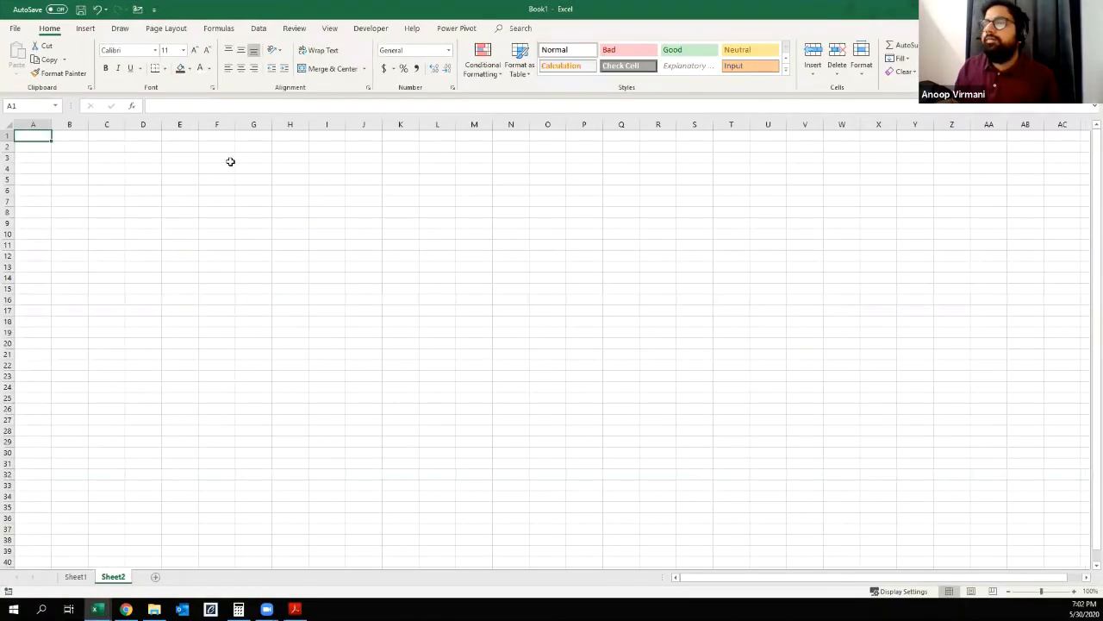
Step: Enter the label Name in cell C3 of the new sheet
scroll(169, 231, up, 4)
key(Right)
key(Down)
key(Right)
key(Down)
key(Down)
key(Up)
drag(200, 127, 434, 143)
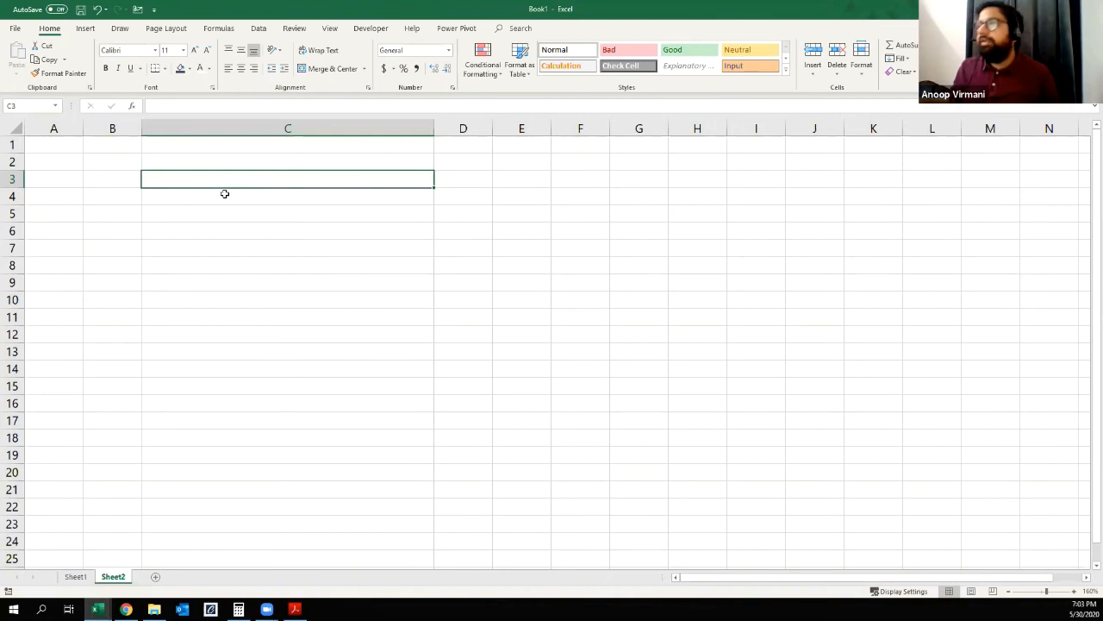
drag(434, 128, 305, 155)
text(Name)
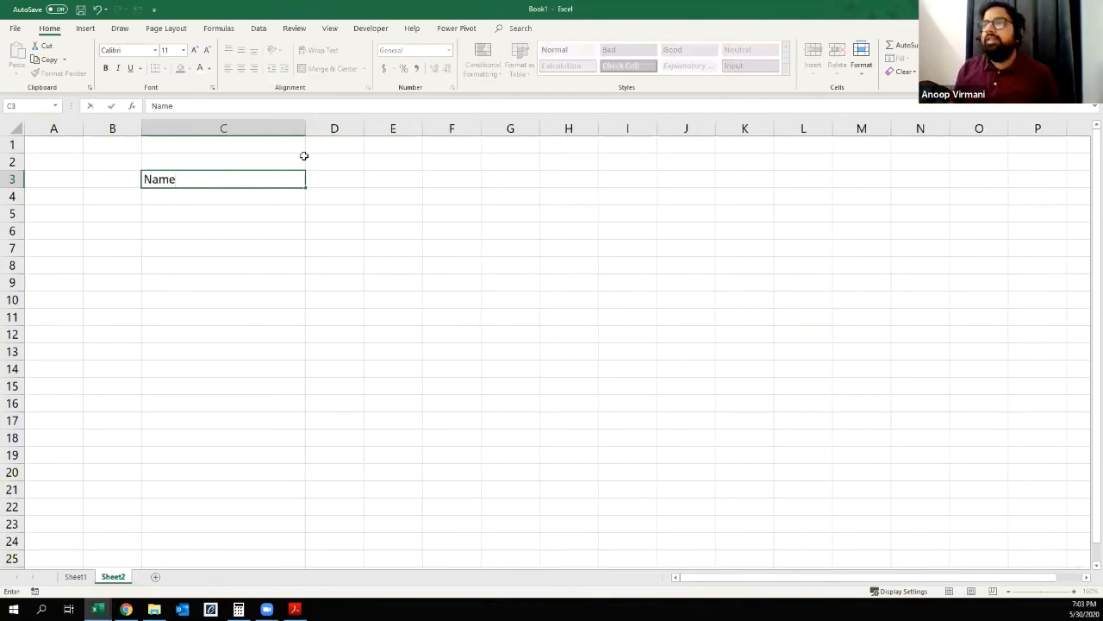
Step: Narrow column C to a width of 8.11 (80 pixels)
click(250, 132)
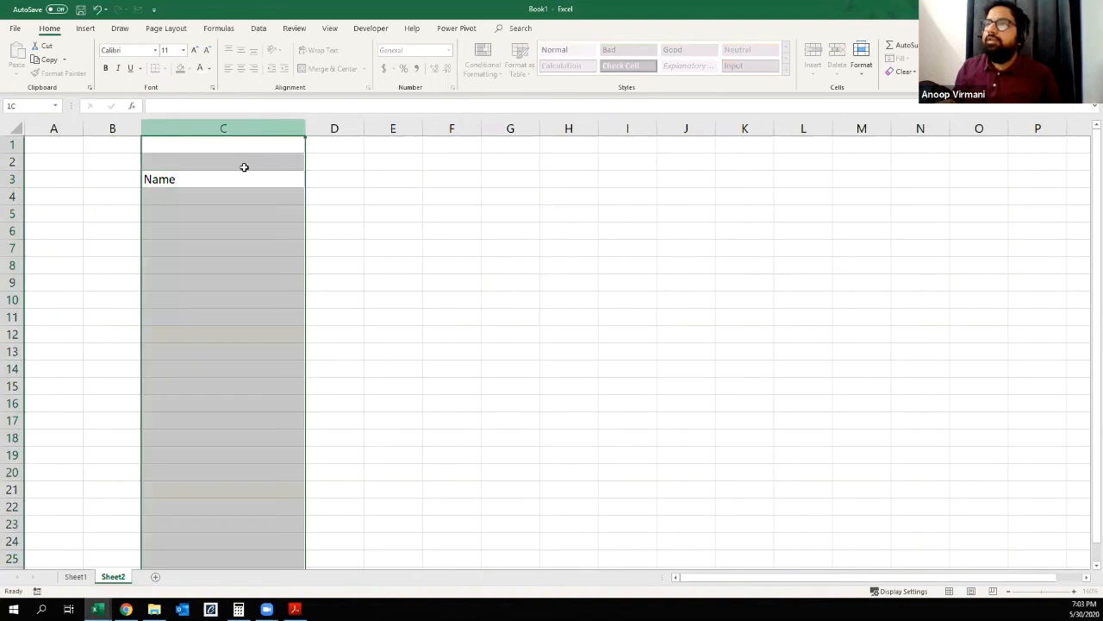
click(242, 178)
drag(292, 131, 200, 147)
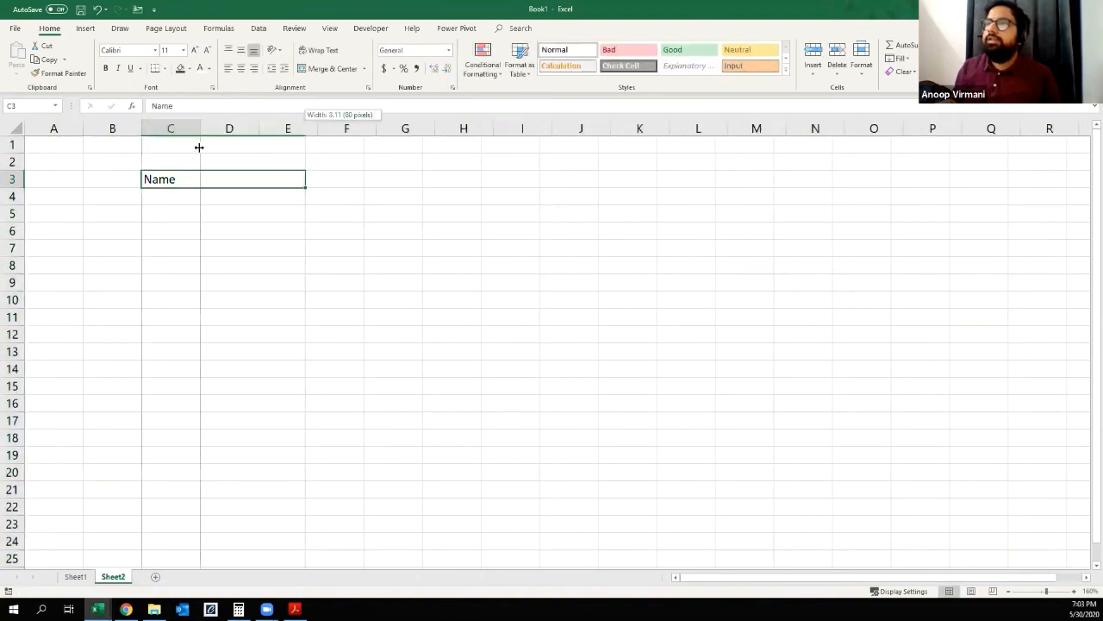
Step: Add the labels Age in C4, Class in C6 and Gender in C7
click(170, 200)
text(ge)
key(Return)
key(Up)
key(Down)
key(Down)
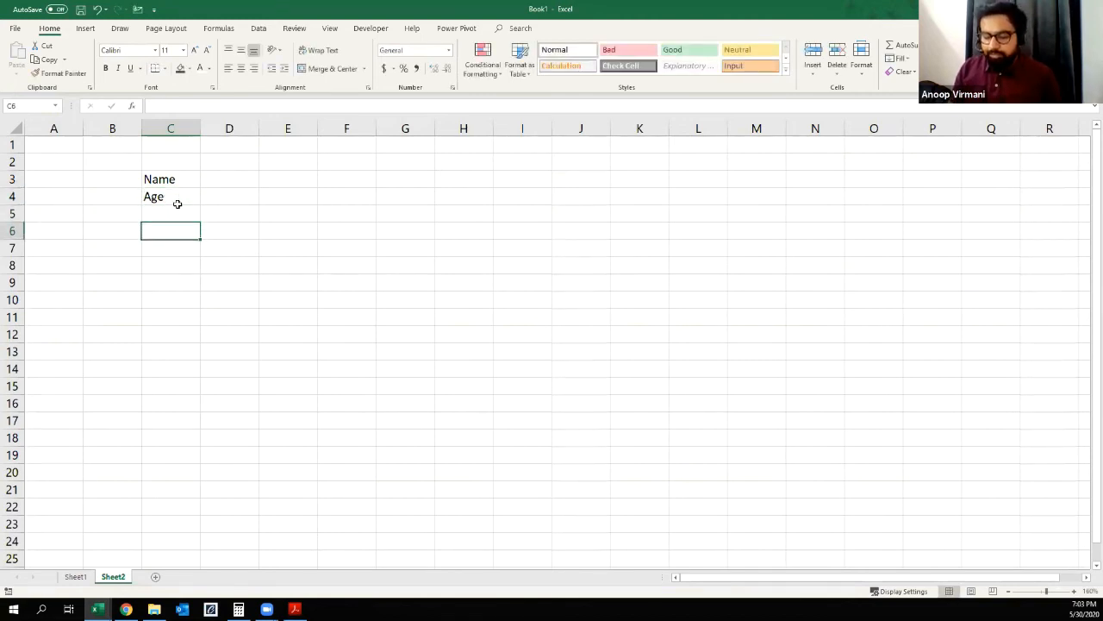
text(Class)
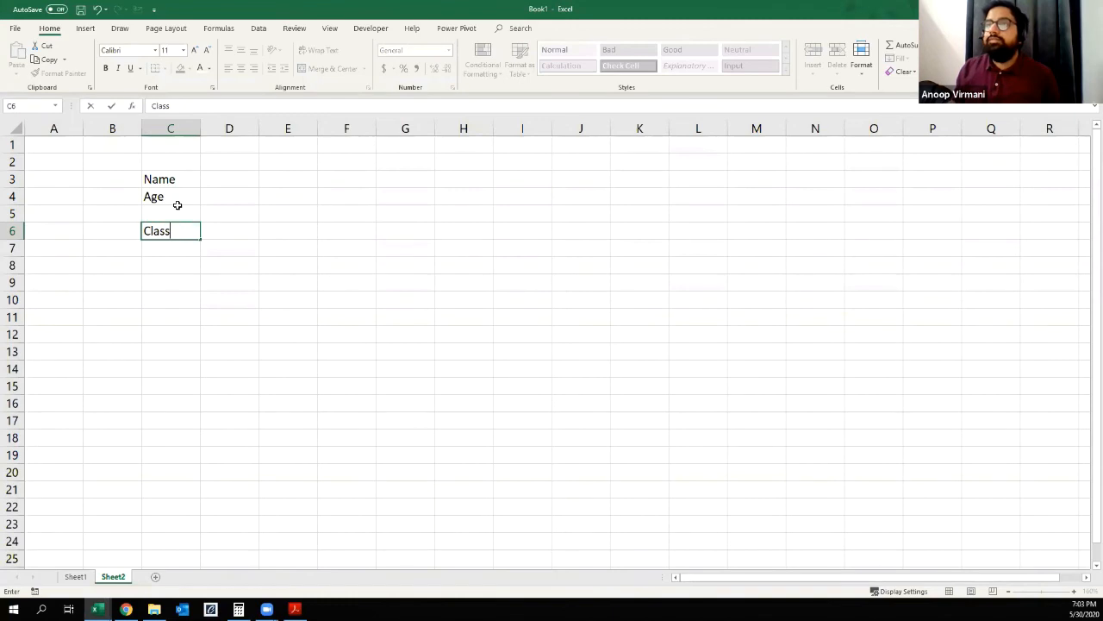
key(Return)
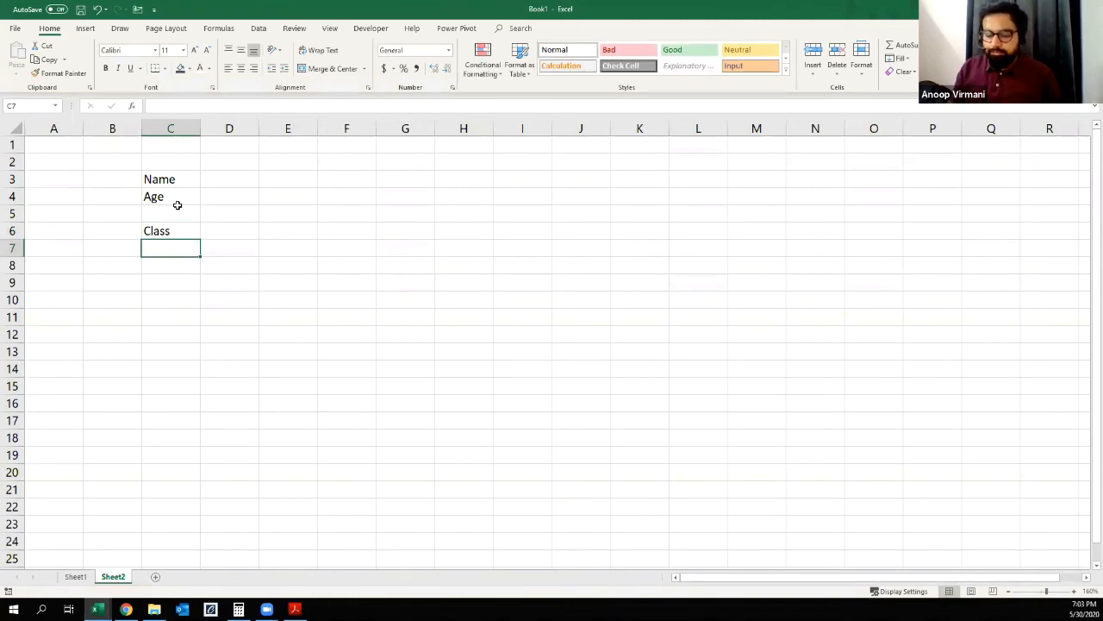
text(Gender)
key(Return)
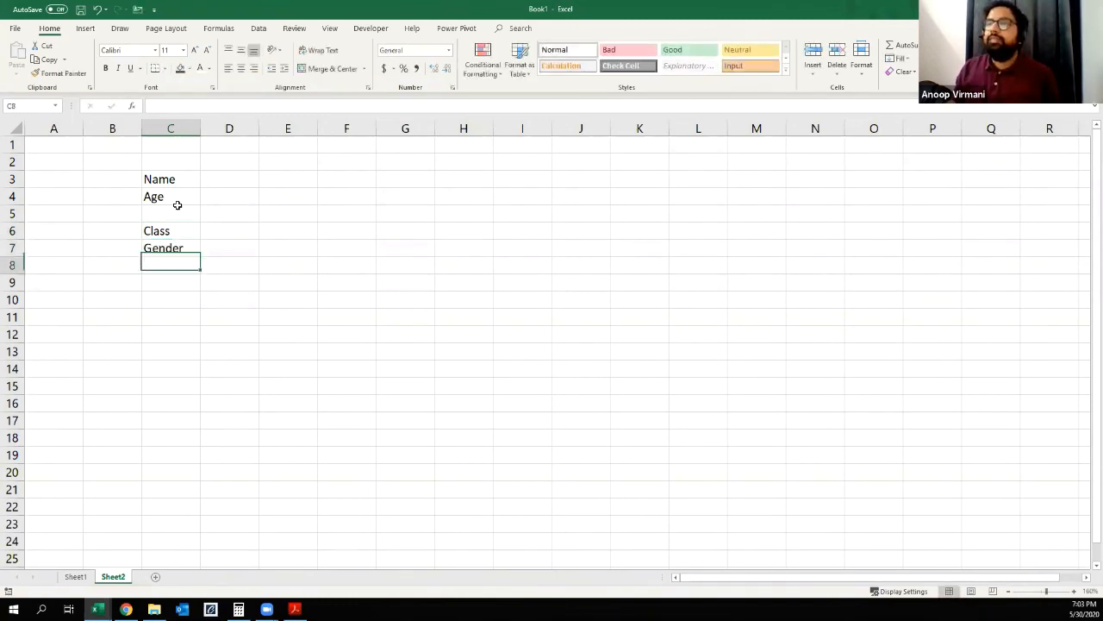
Step: Merge and center cells C1:F1 and enter the form title Details of the Students
key(Up)
key(Up)
key(Up)
key(Up)
key(Up)
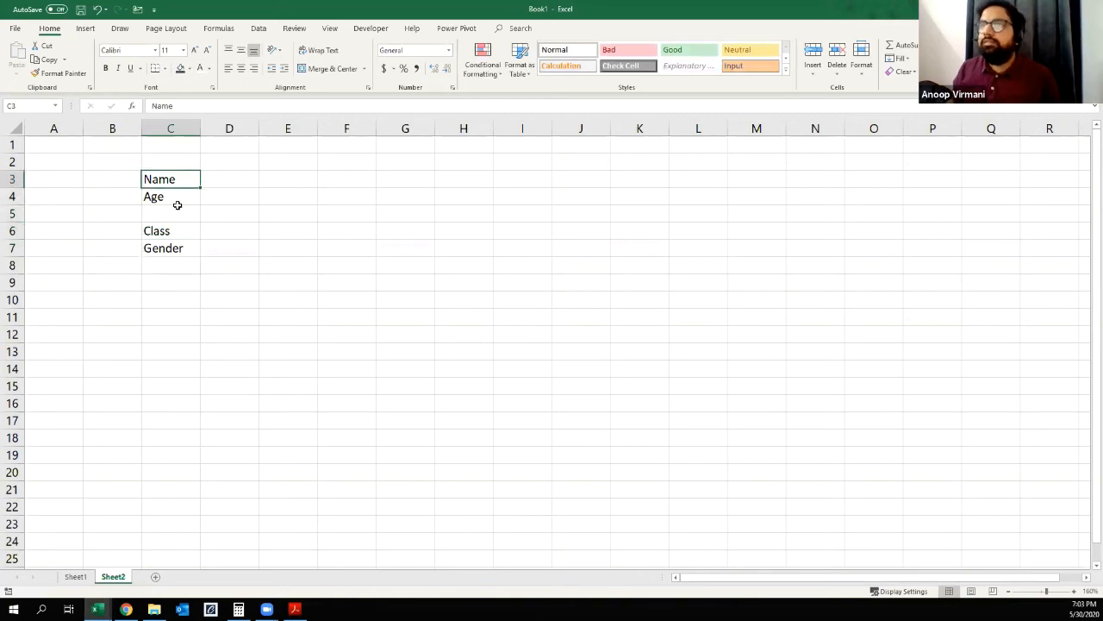
key(shift+Right)
drag(177, 145, 327, 145)
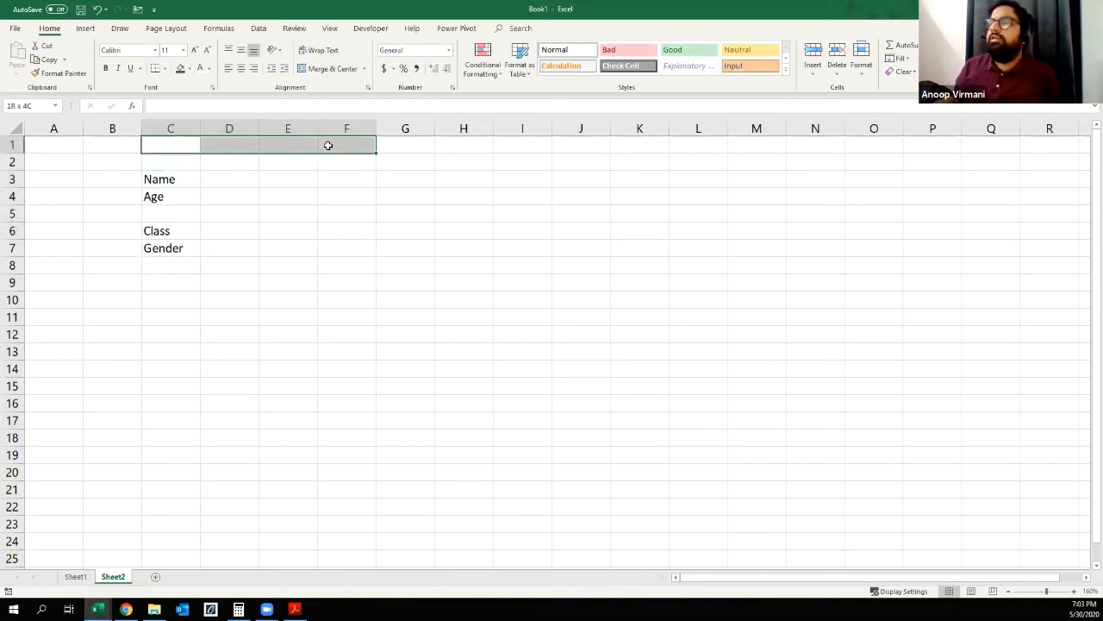
click(316, 72)
text(Details of the Students)
key(Return)
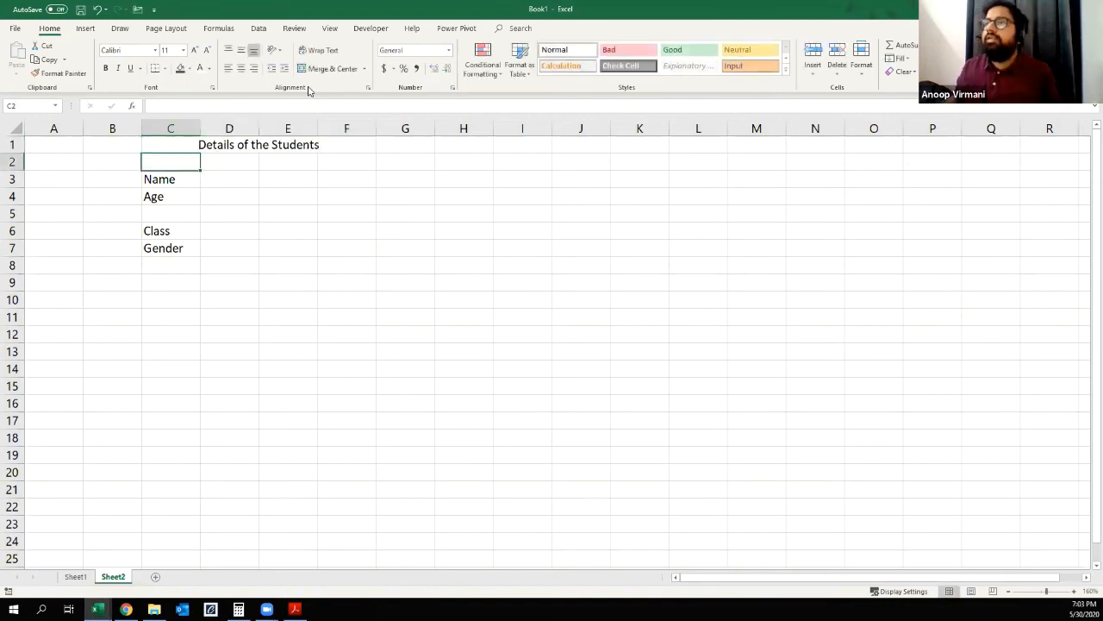
Step: Merge and center the entry cells D3:F3 for Name and D4:F4 for Age
key(Down)
key(Right)
key(shift+Right)
key(shift+Right)
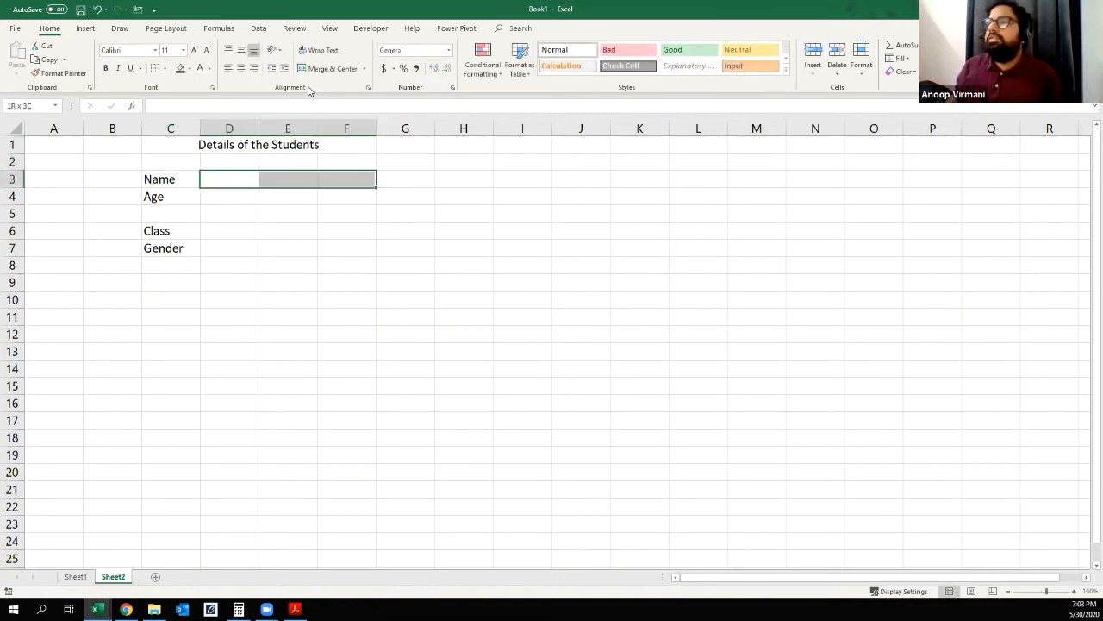
click(314, 67)
key(Down)
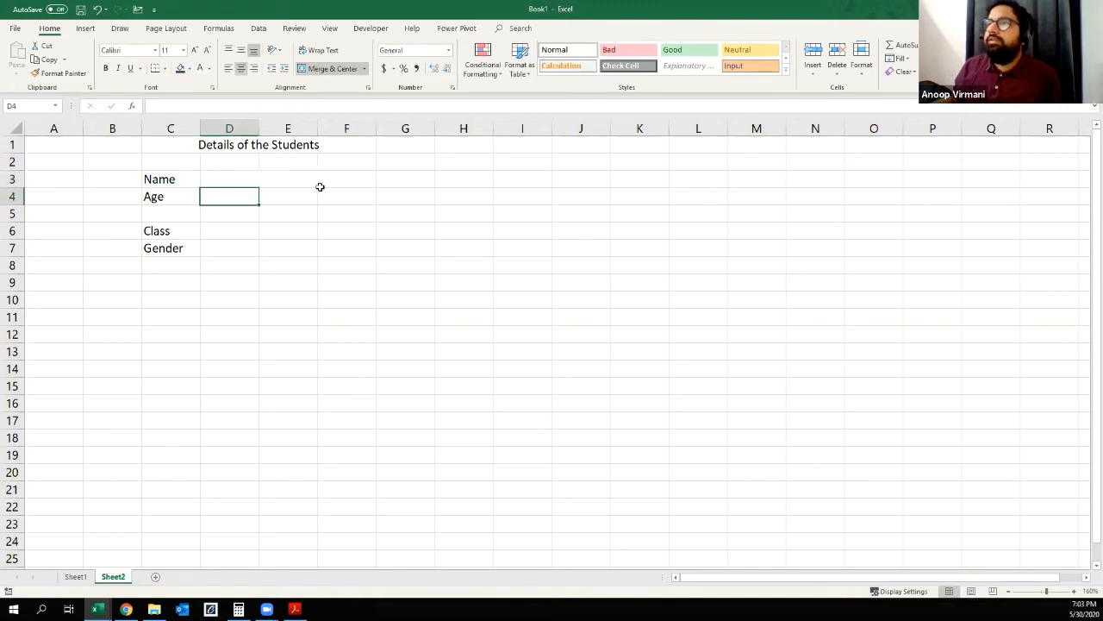
key(shift+Up)
key(shift+Down)
click(320, 68)
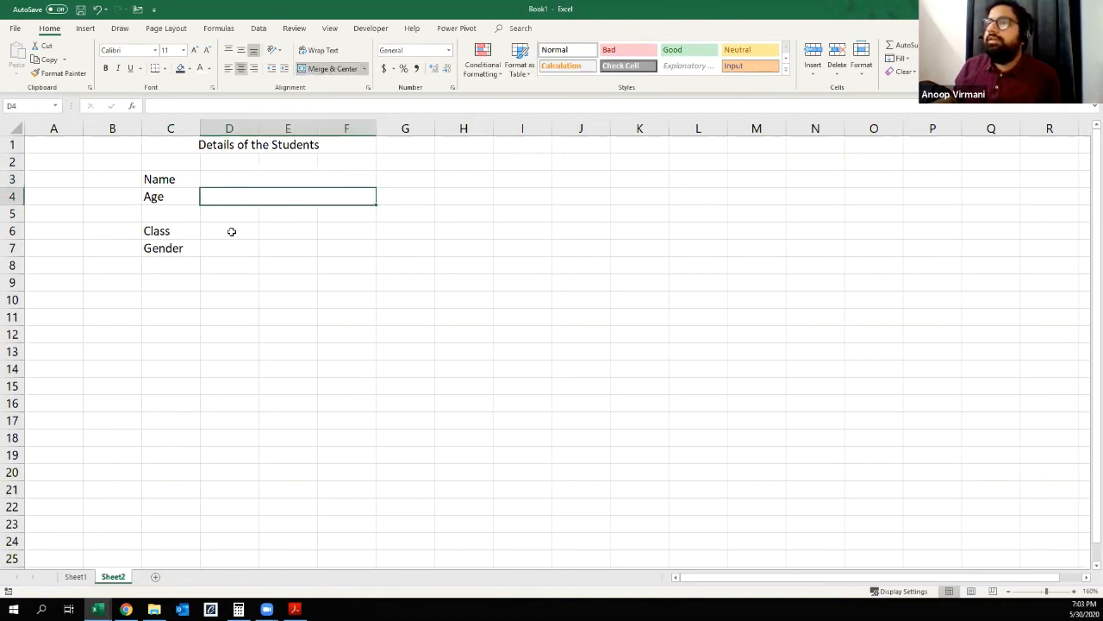
Step: Merge and center the entry cells D6:F6 for Class and D7:F7 for Gender
drag(229, 232, 341, 235)
click(321, 68)
drag(228, 250, 349, 248)
click(321, 68)
click(288, 333)
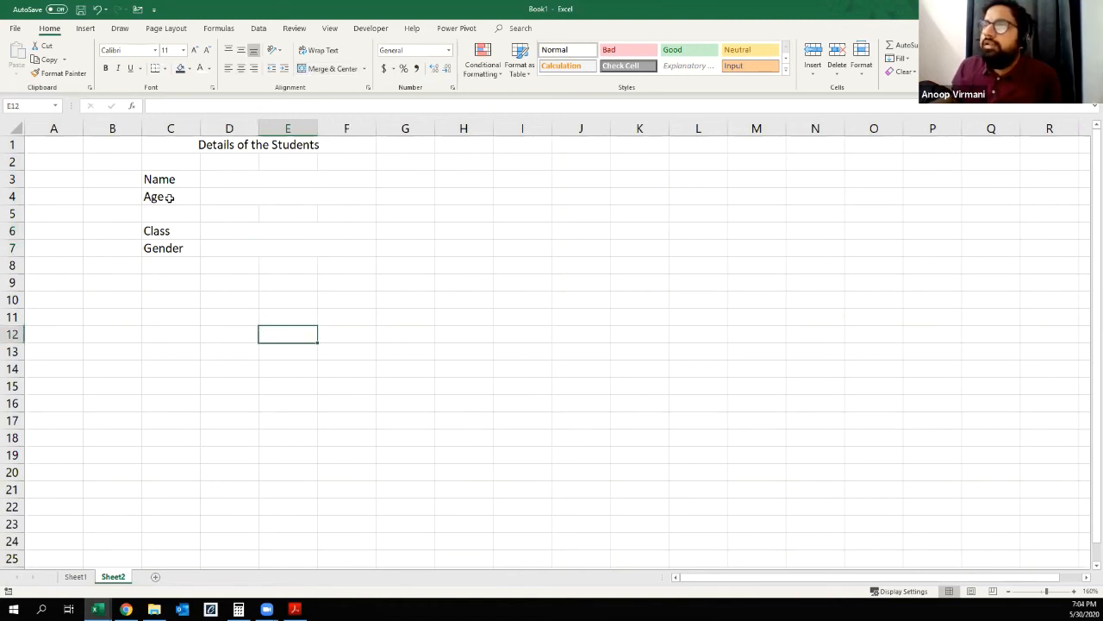
Step: Apply Thick Outside Borders to the Name row, cells C3:F3
drag(170, 180, 353, 179)
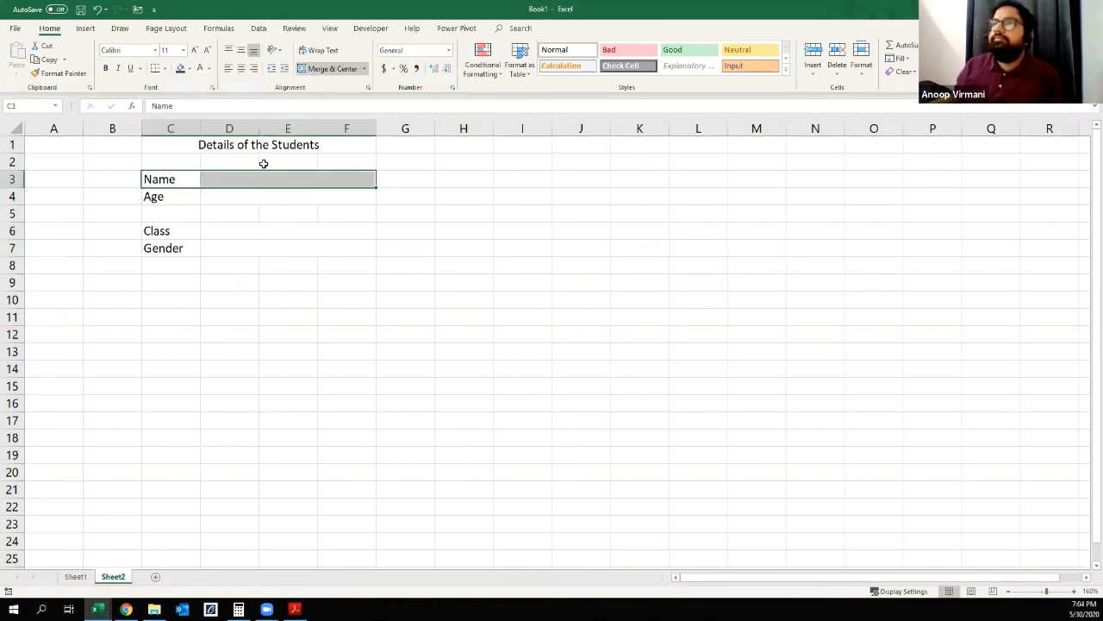
click(165, 68)
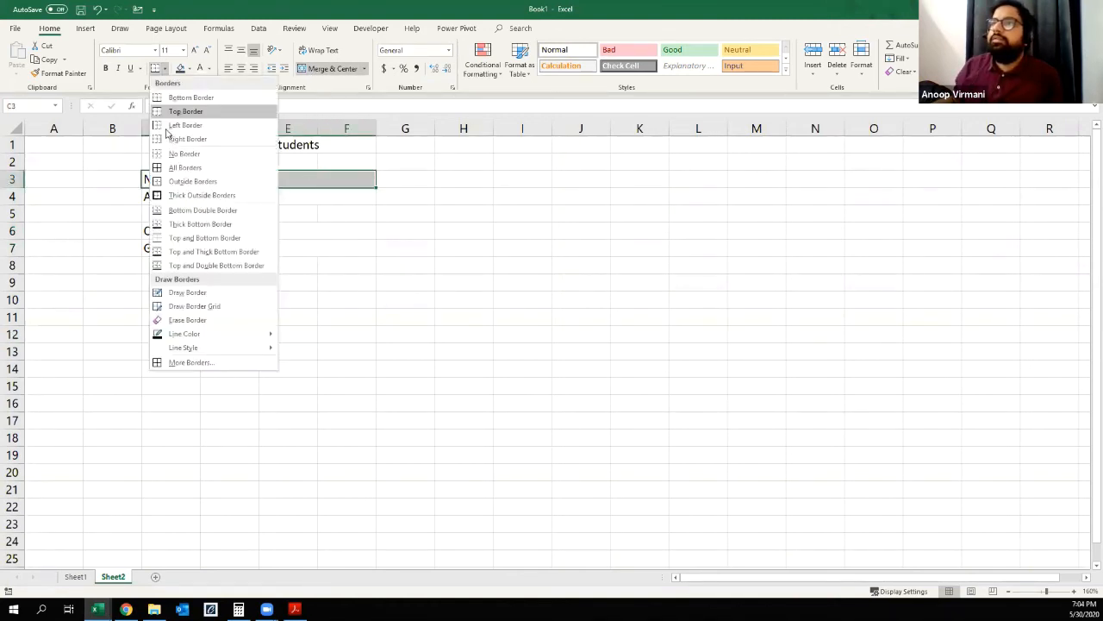
click(201, 195)
Step: Copy the Name row's border formatting to the Age, Class and Gender rows with Format Painter
click(61, 74)
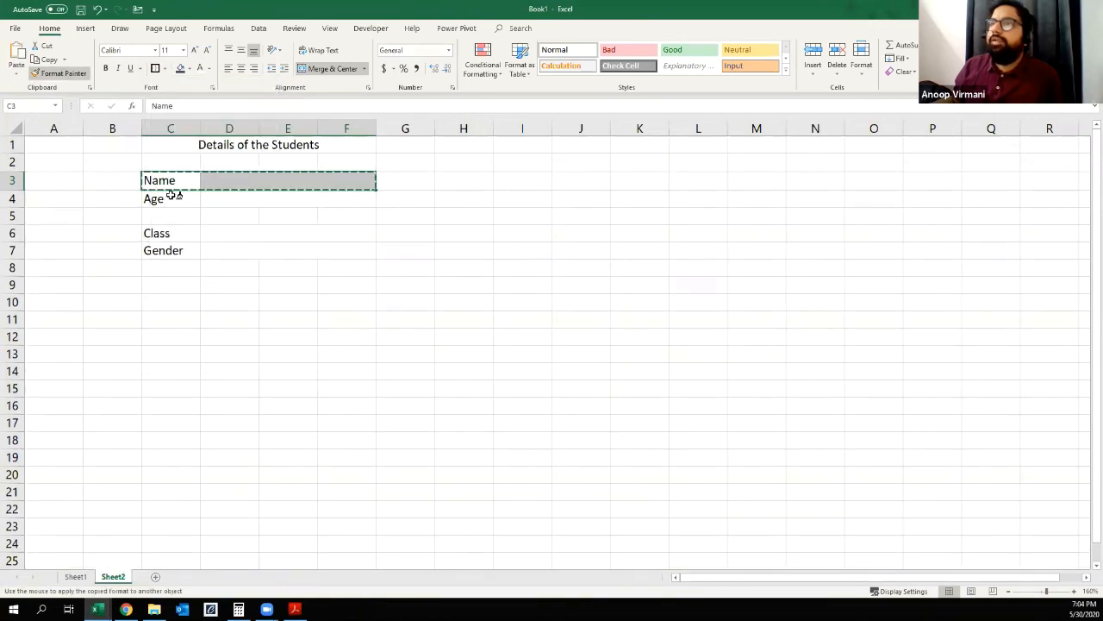
drag(171, 199, 353, 198)
click(60, 73)
drag(172, 235, 362, 235)
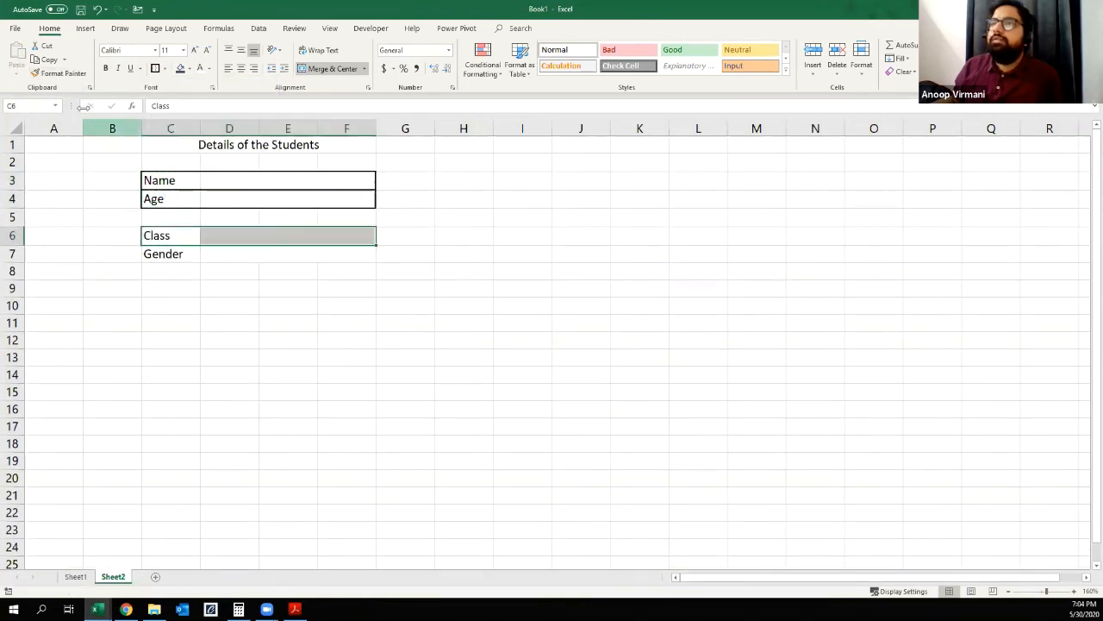
click(72, 73)
click(173, 257)
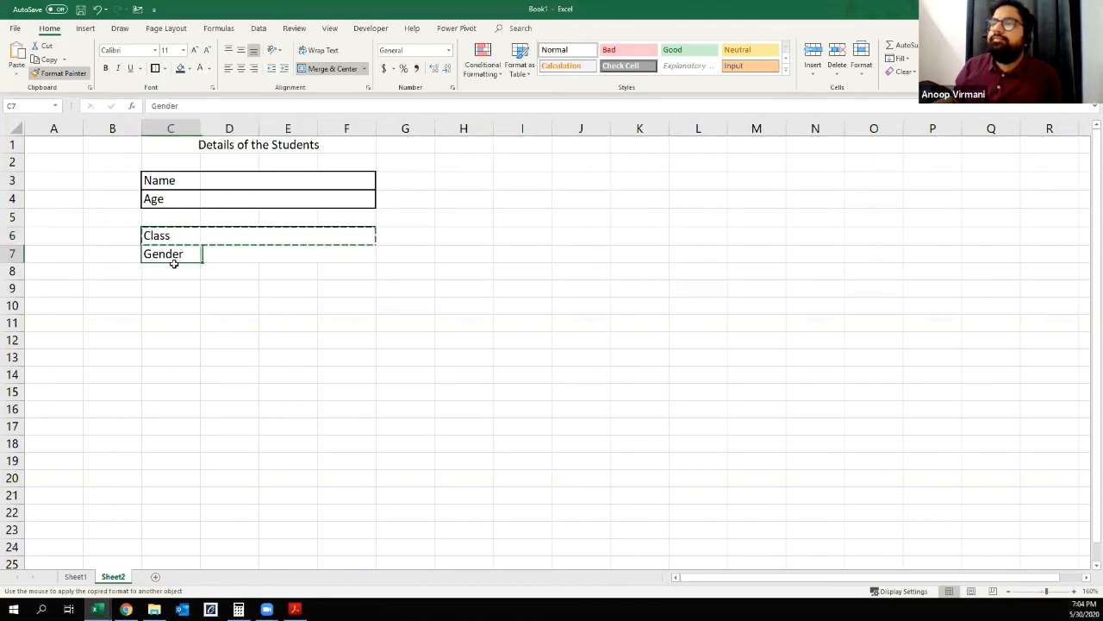
click(202, 321)
click(264, 354)
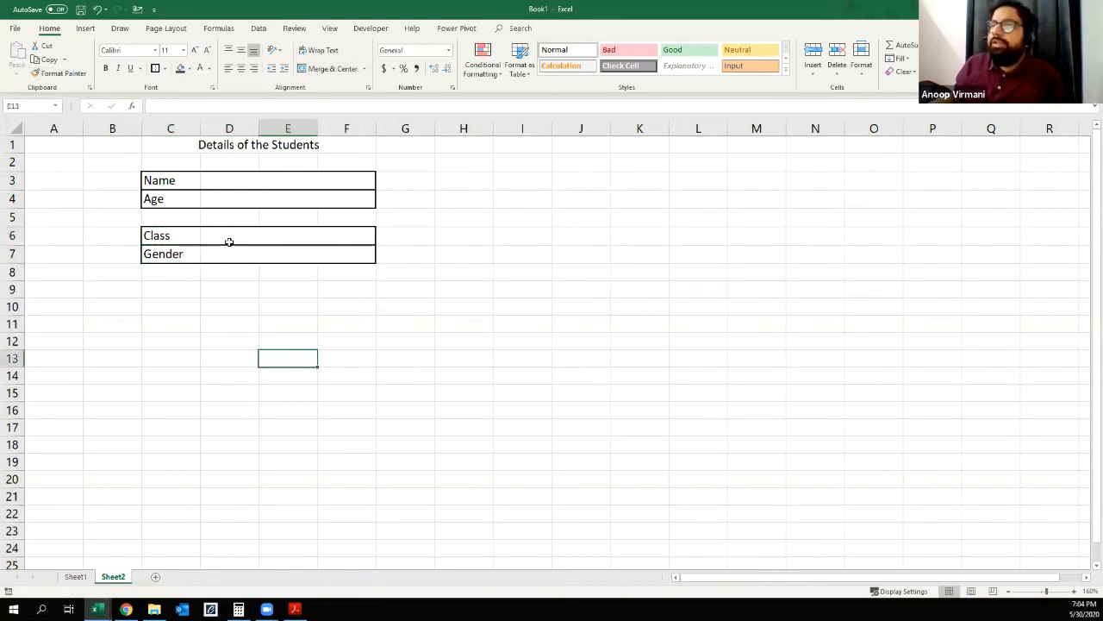
Step: Turn off the gridlines on Sheet2
click(229, 237)
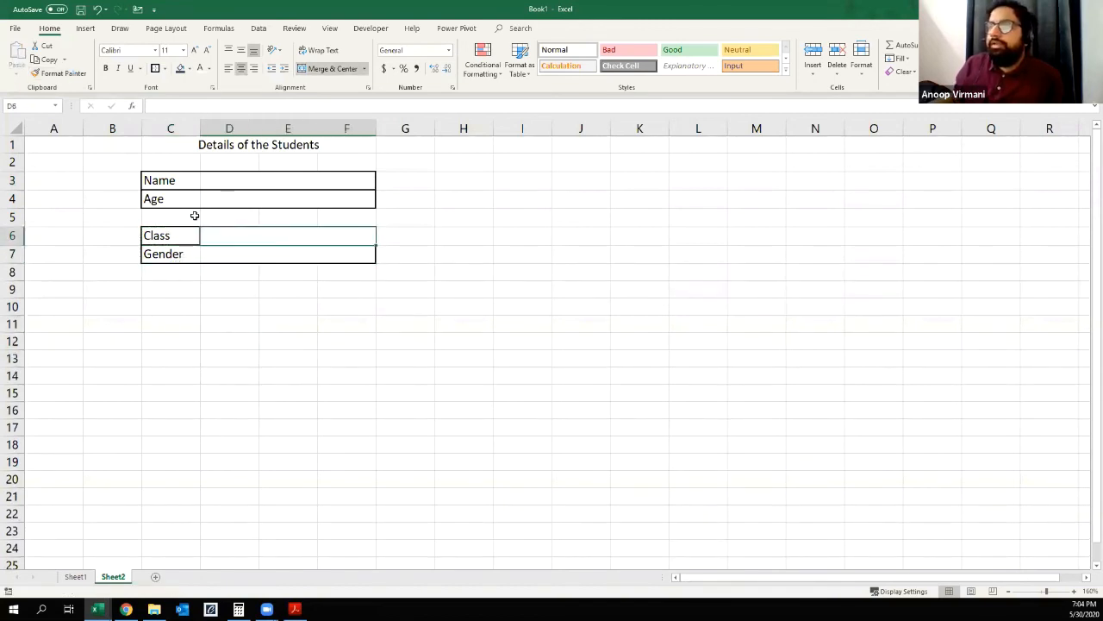
click(168, 144)
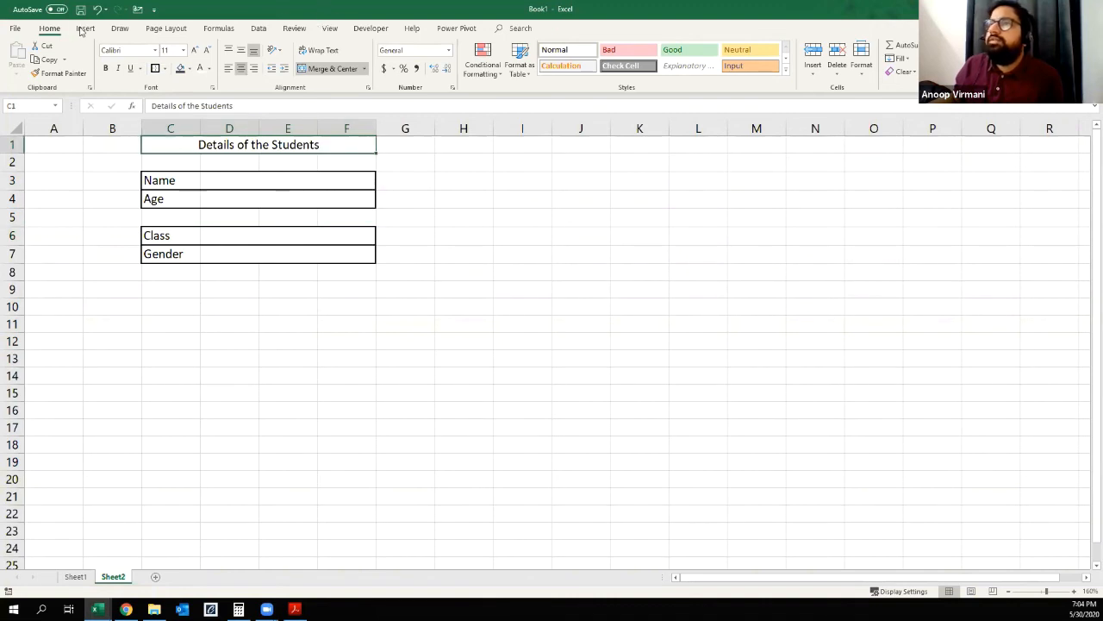
click(330, 29)
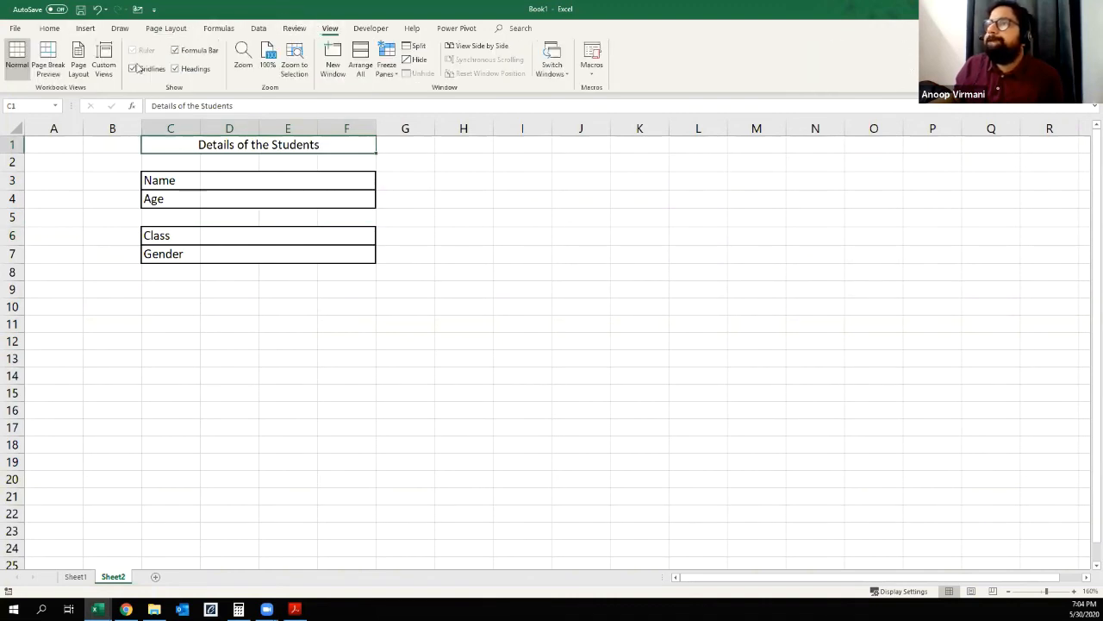
click(133, 68)
click(216, 353)
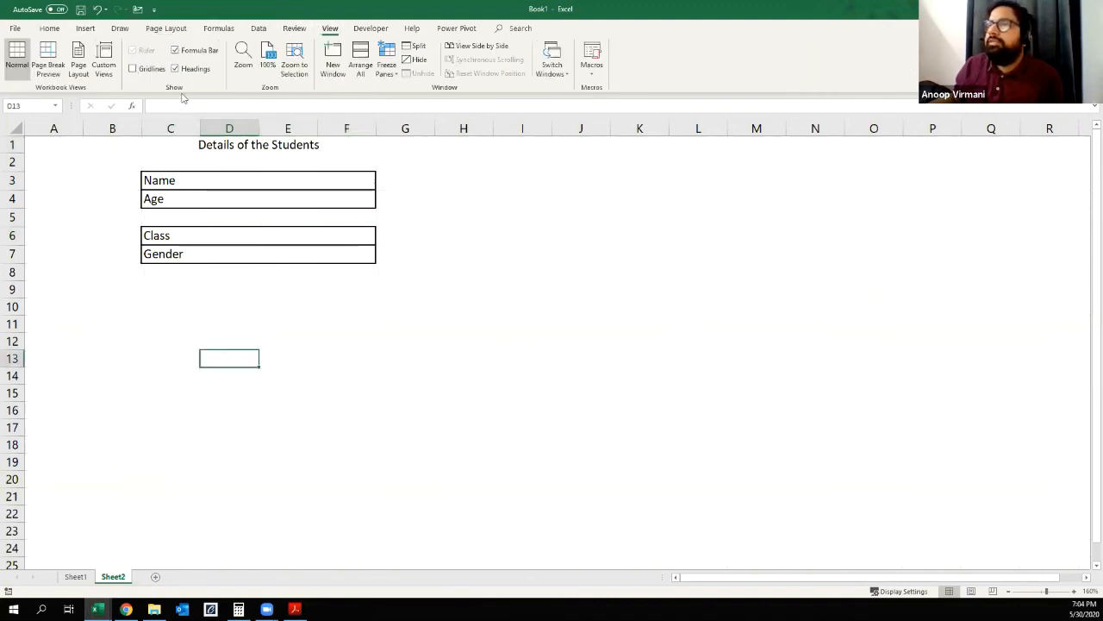
Step: Fill the merged title cell C1 with dark blue-gray and make its text white
click(267, 140)
click(63, 29)
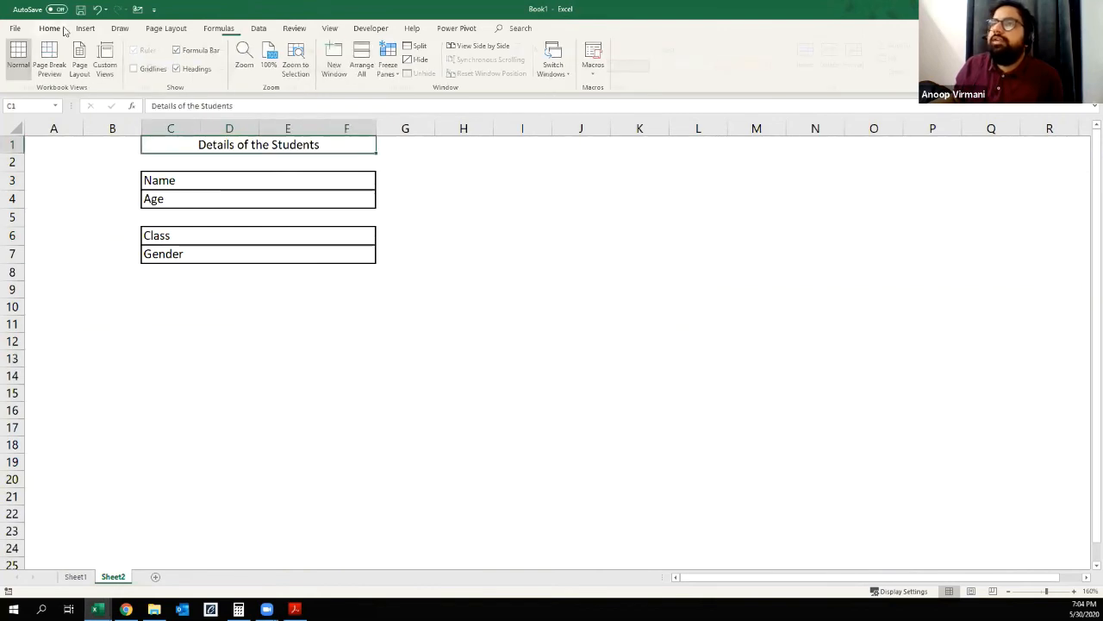
click(180, 69)
click(191, 342)
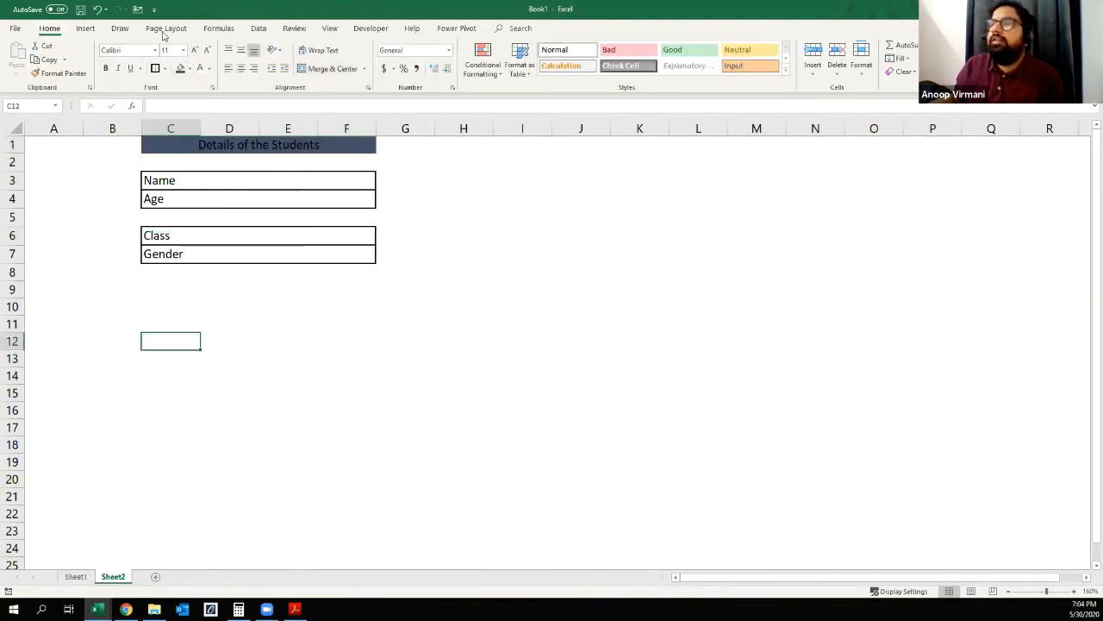
click(186, 144)
click(199, 68)
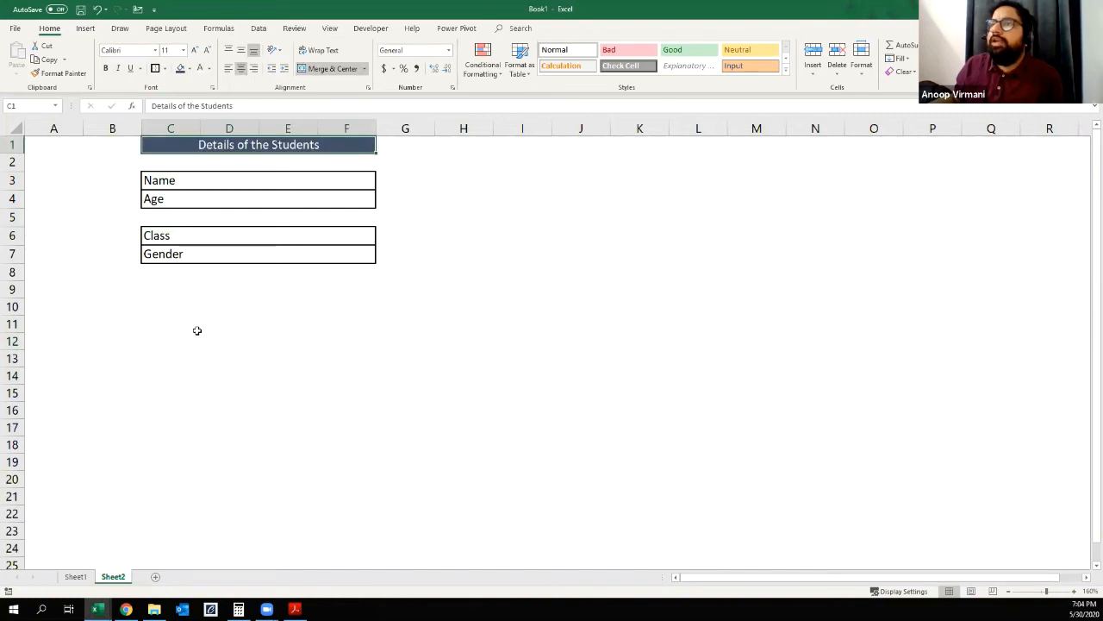
click(197, 327)
Step: Fill in the form with a sample first name, age 26, class Graduation and gender M
click(196, 180)
click(248, 183)
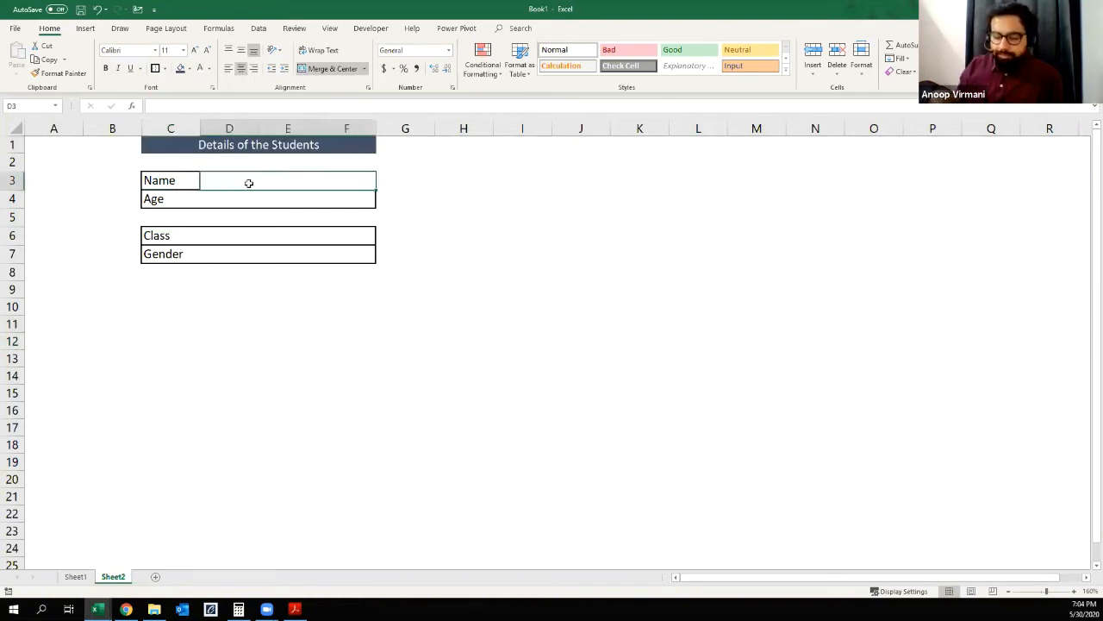
text(Anoop)
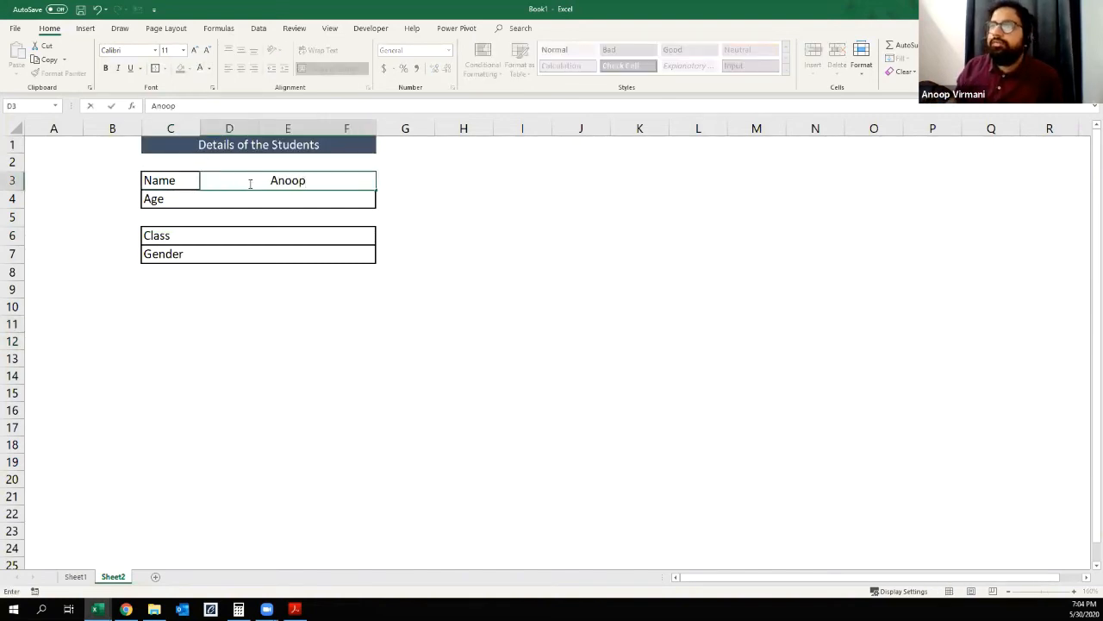
key(Return)
text(26)
key(Return)
key(Return)
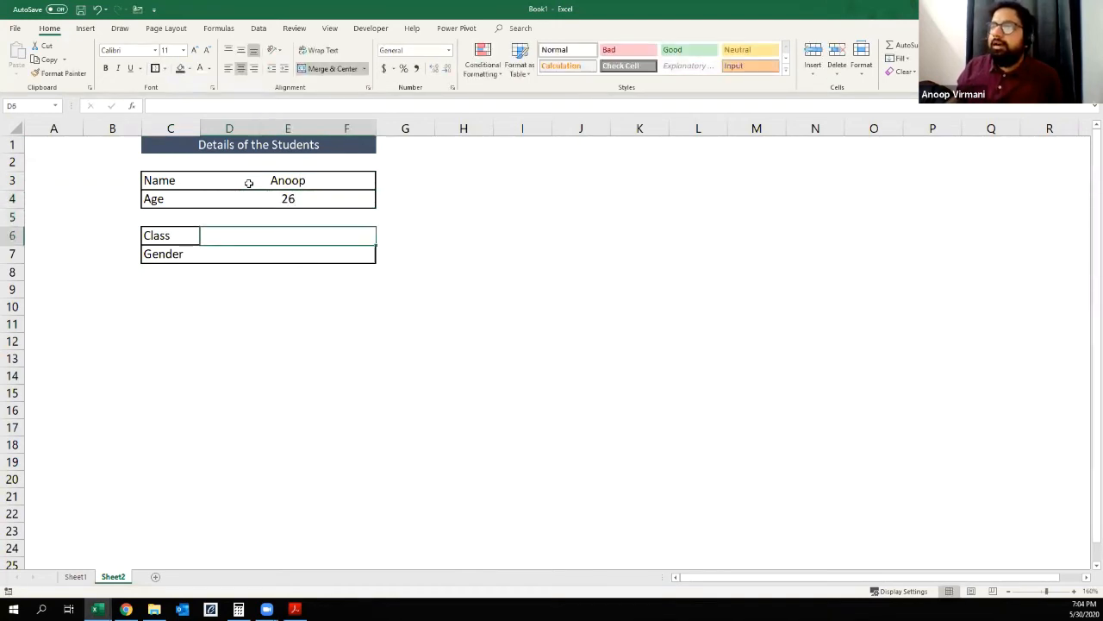
text(Graduation)
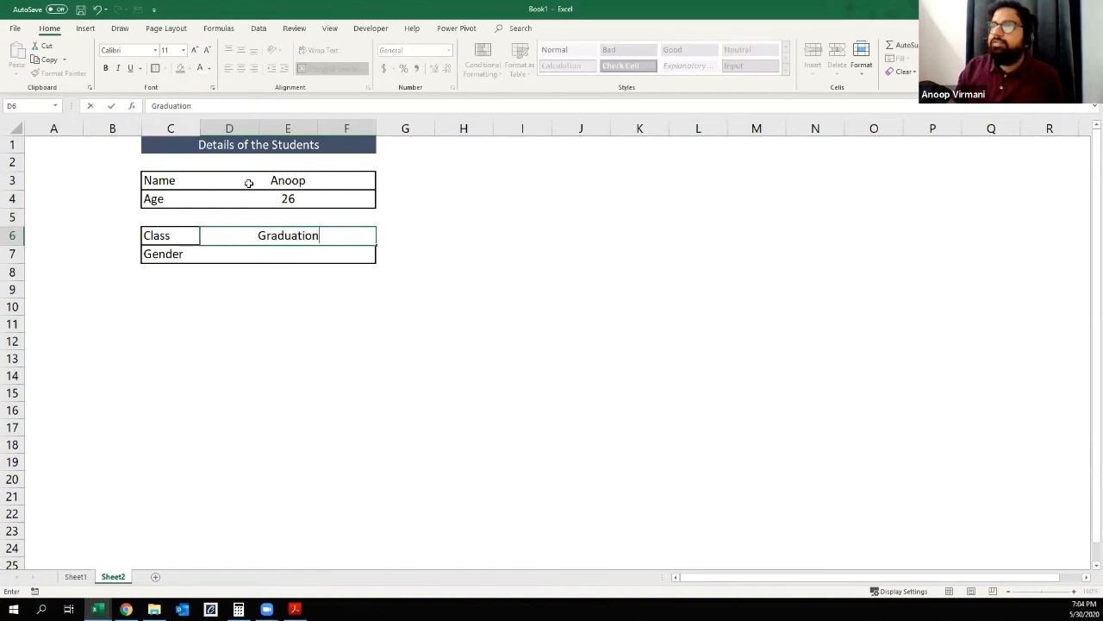
key(Return)
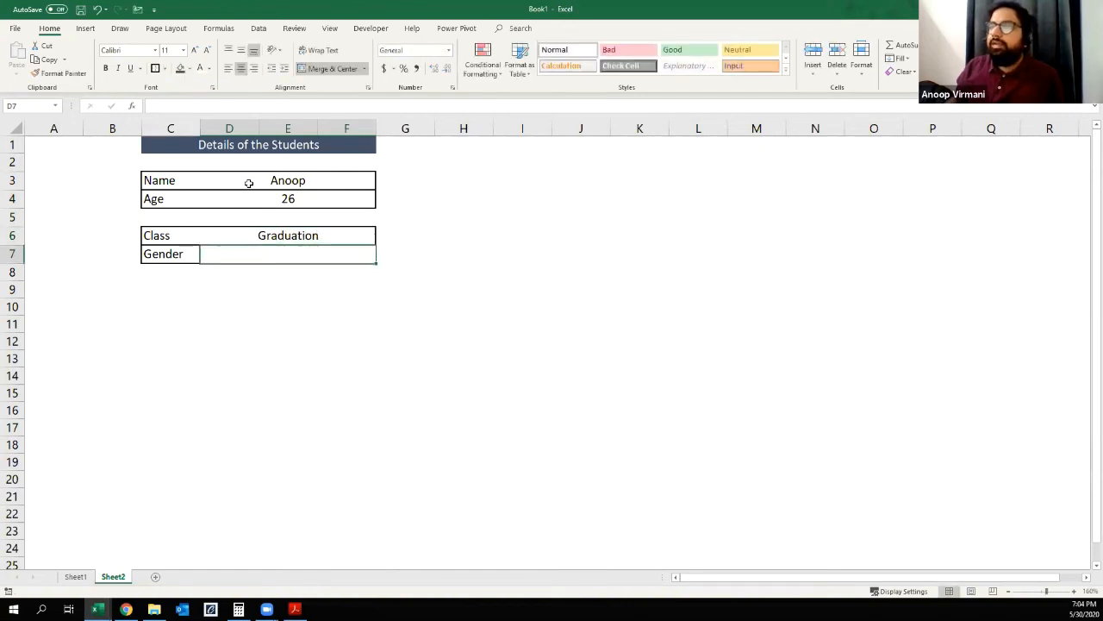
text(M)
key(Return)
key(Up)
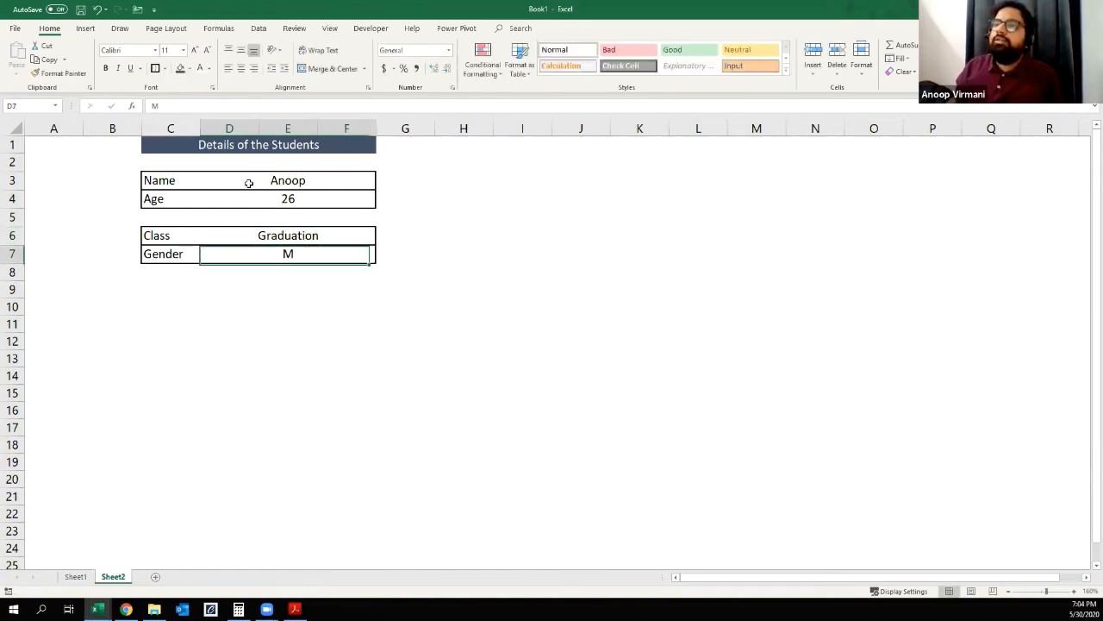
Step: Replace the Age entry in D4 with the sample student's first name to test unrestricted input
key(Up)
key(Up)
key(Up)
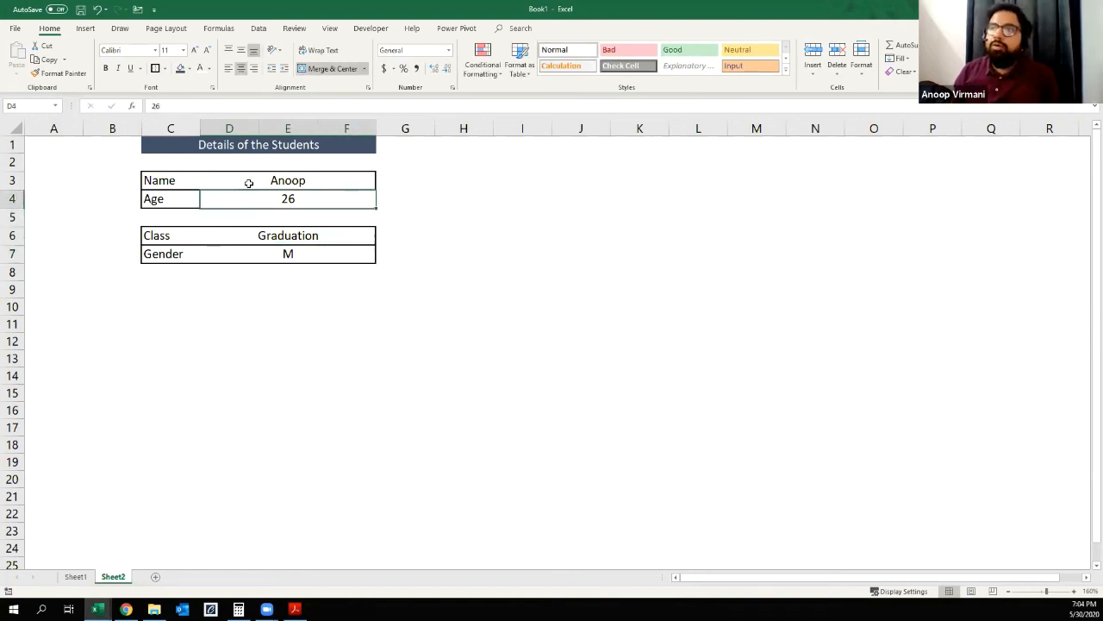
text(Anoop)
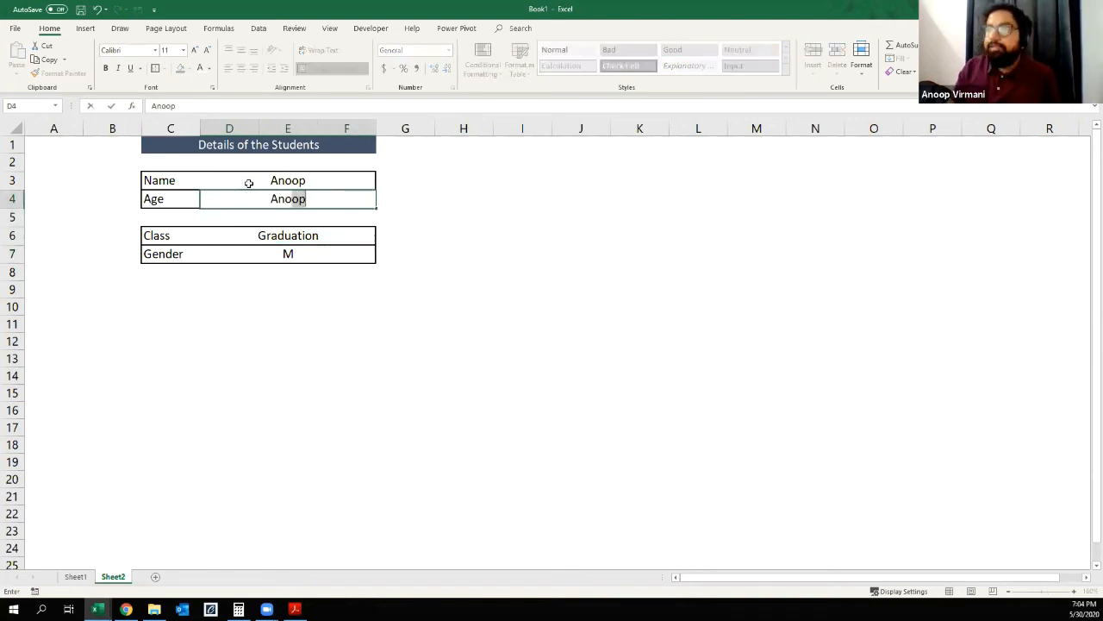
key(Return)
key(Up)
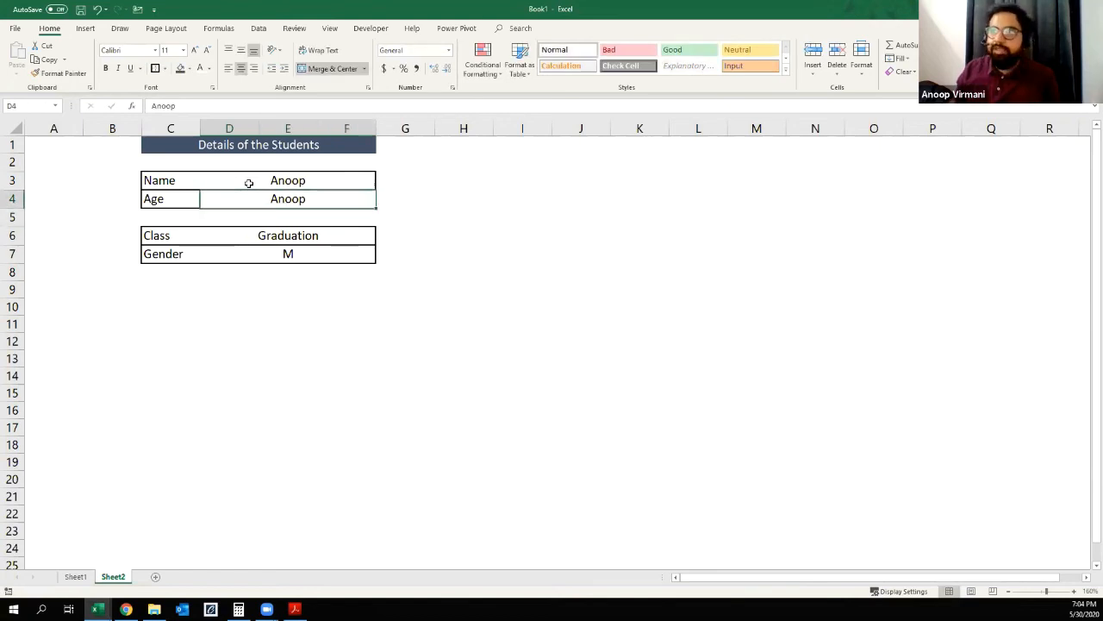
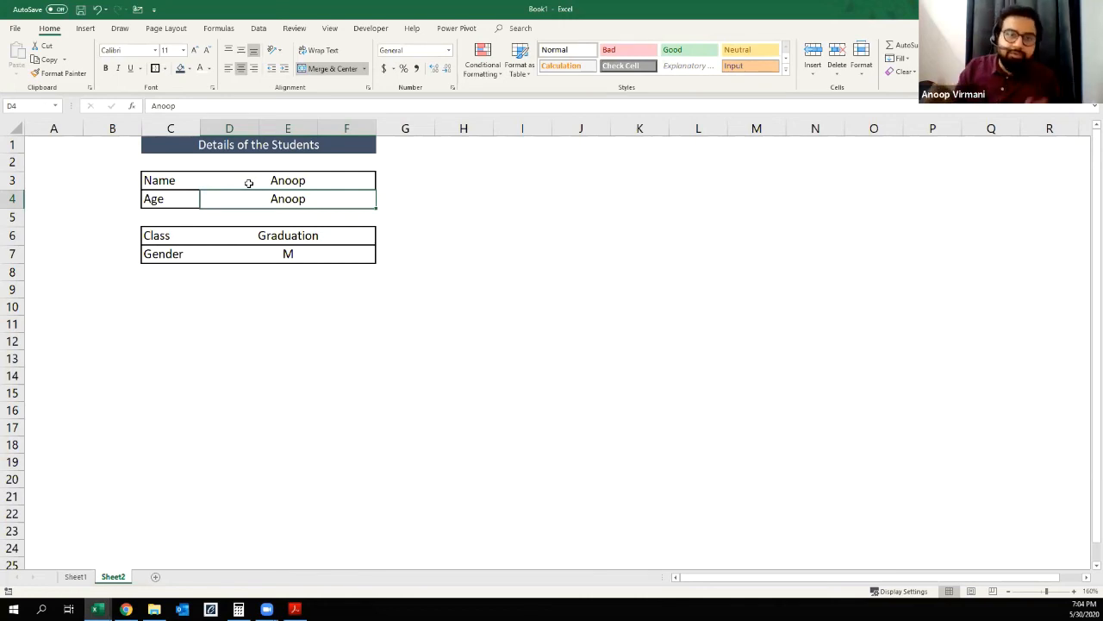
Step: Clear the Name, Age, Class and Gender entries from the form
key(Down)
key(Down)
key(Delete)
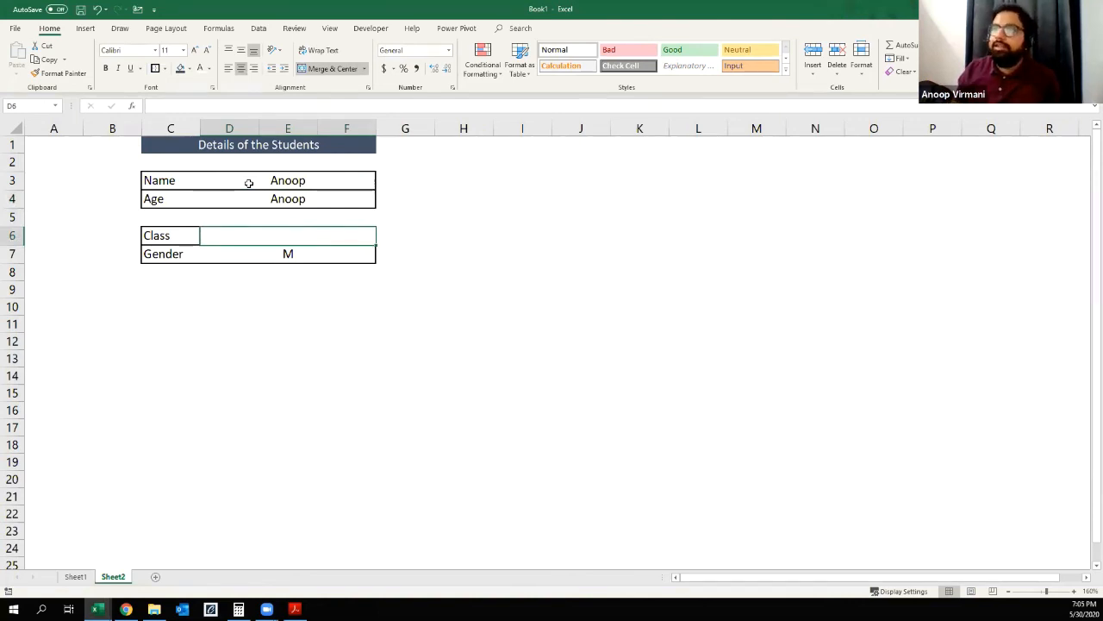
key(Down)
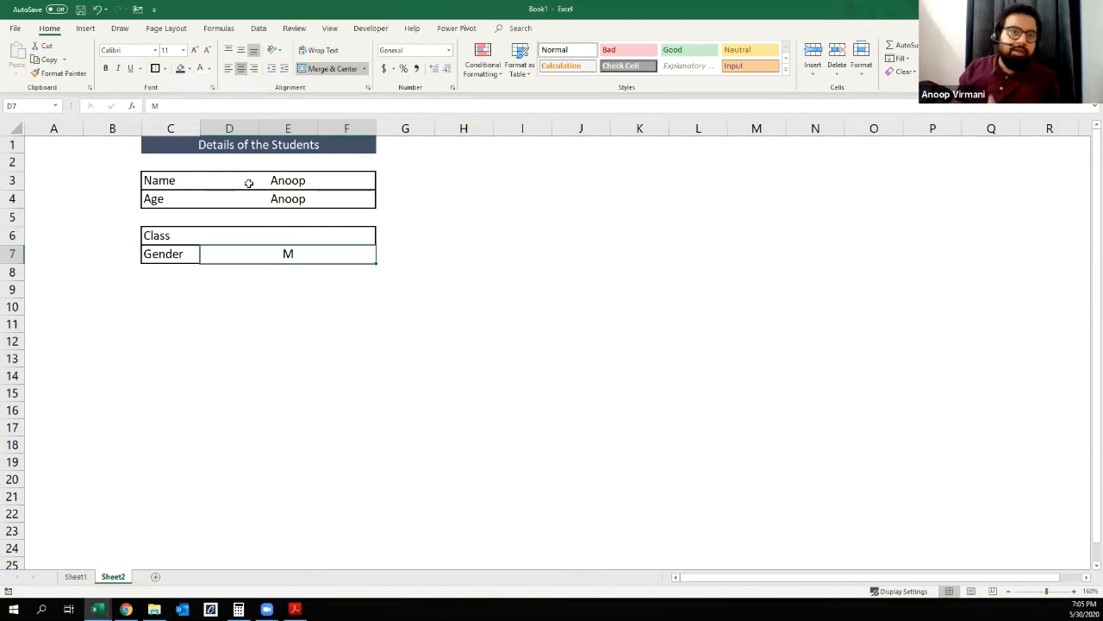
key(Delete)
key(Up)
key(Up)
key(Up)
key(Delete)
key(Up)
key(Delete)
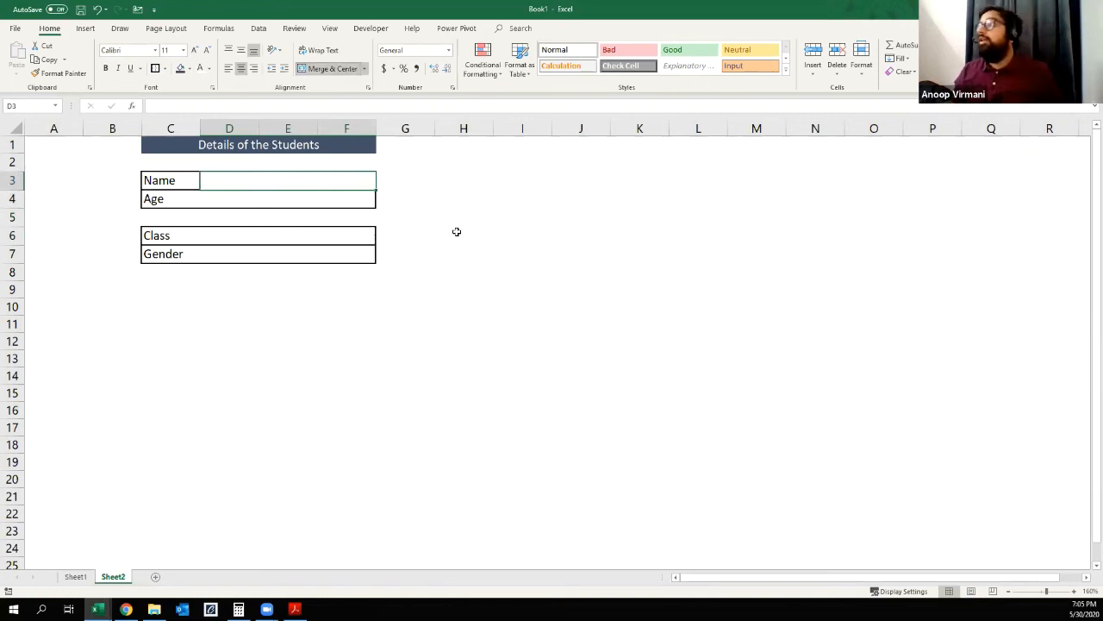
click(208, 299)
click(150, 308)
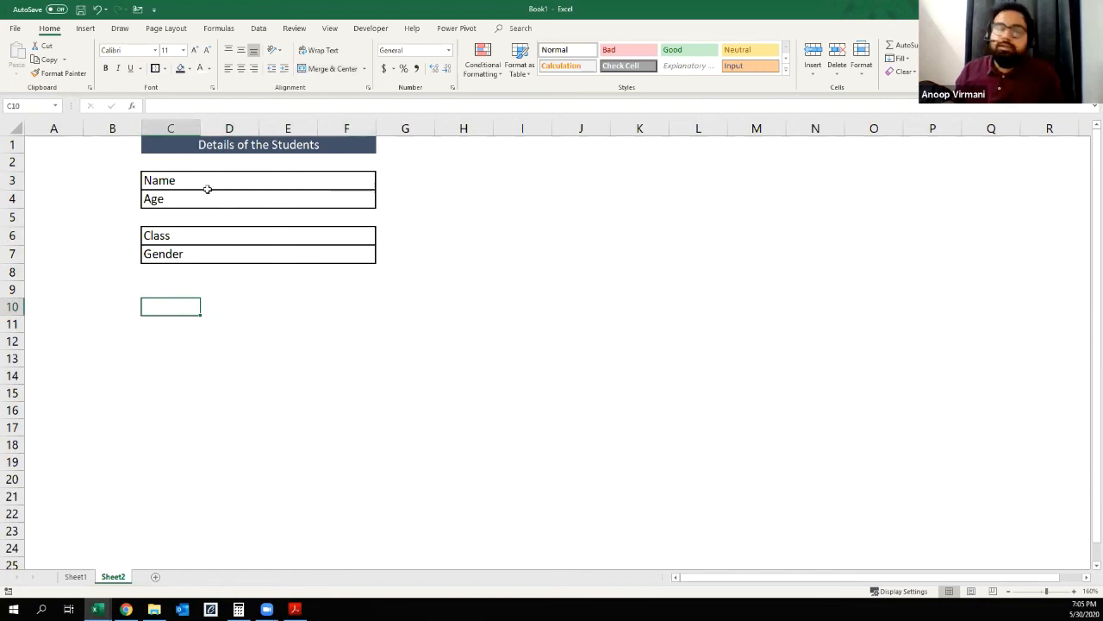
click(637, 198)
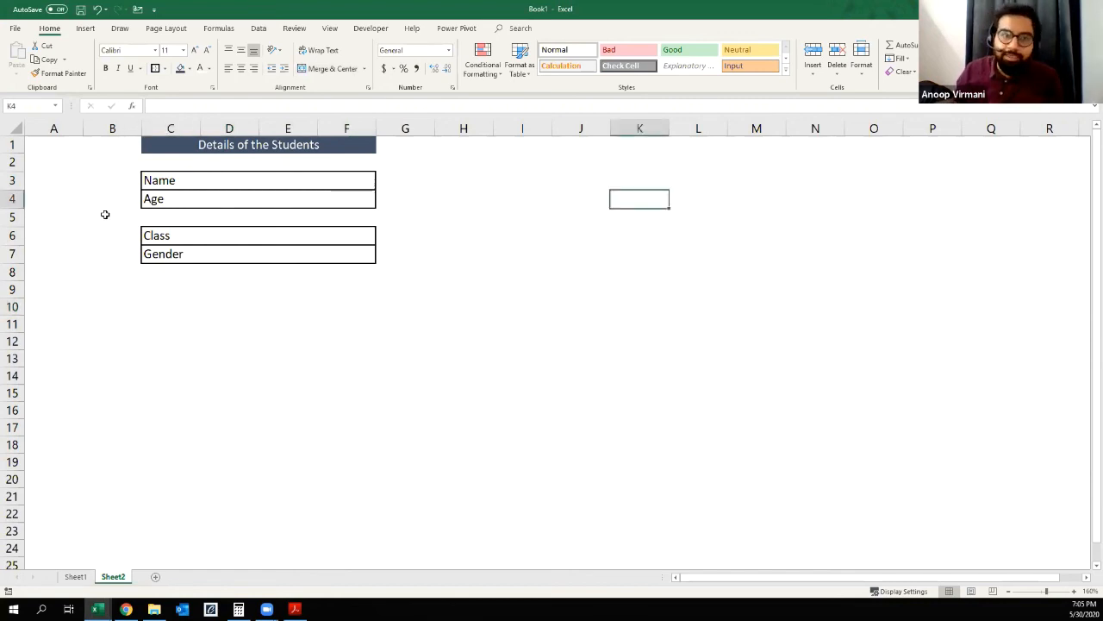
click(176, 236)
Step: Enter the heading Class in cell L1, away from the form
click(642, 197)
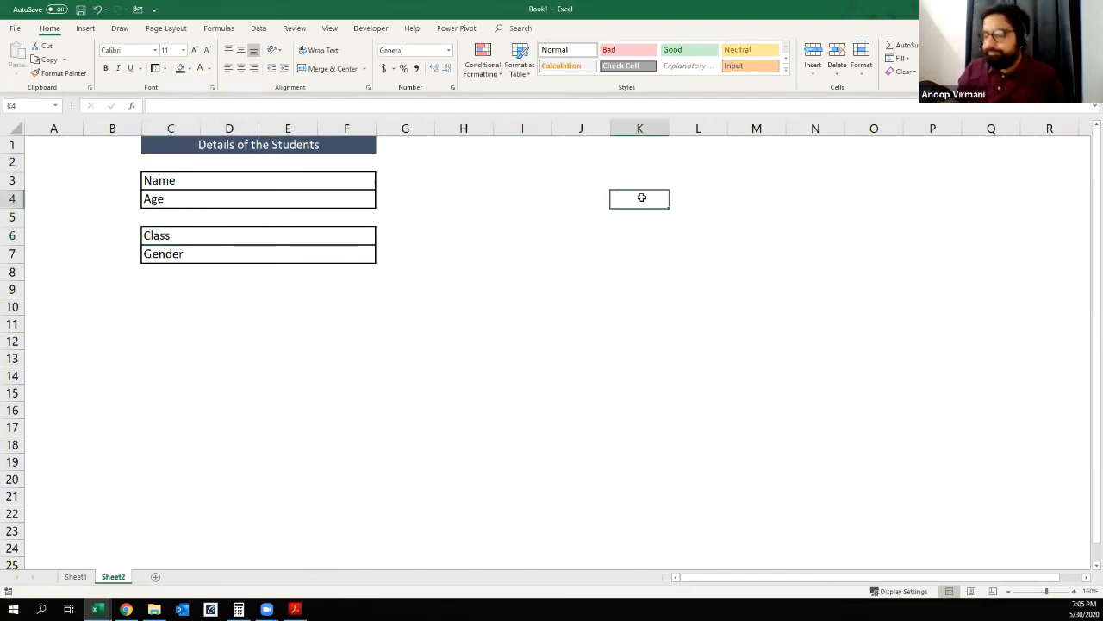
key(Up)
key(Up)
key(Up)
key(Right)
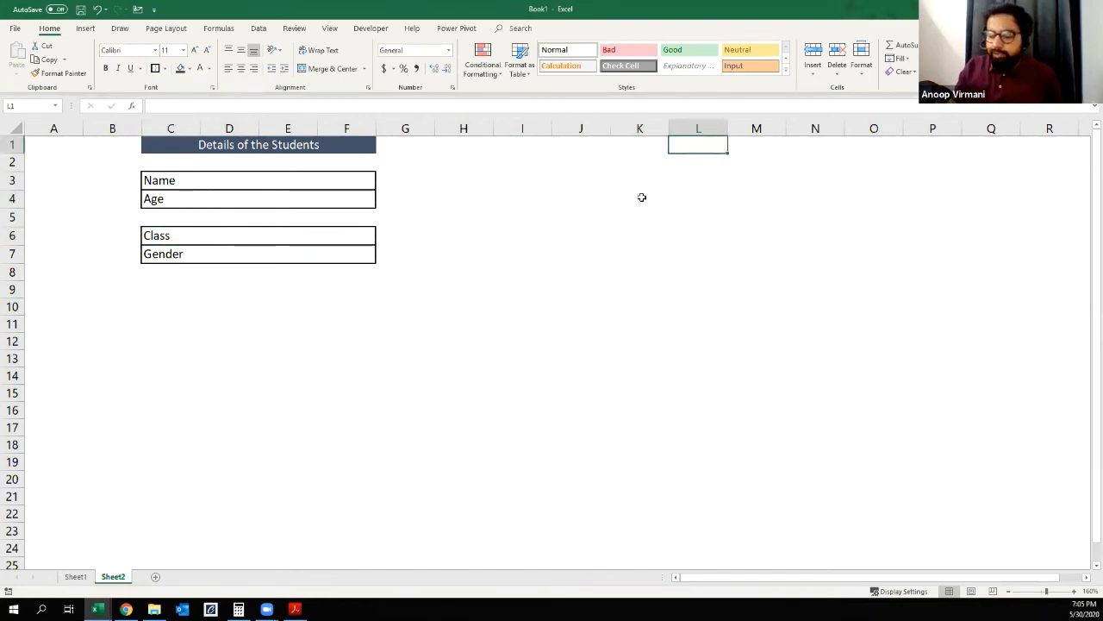
text(Class)
key(Return)
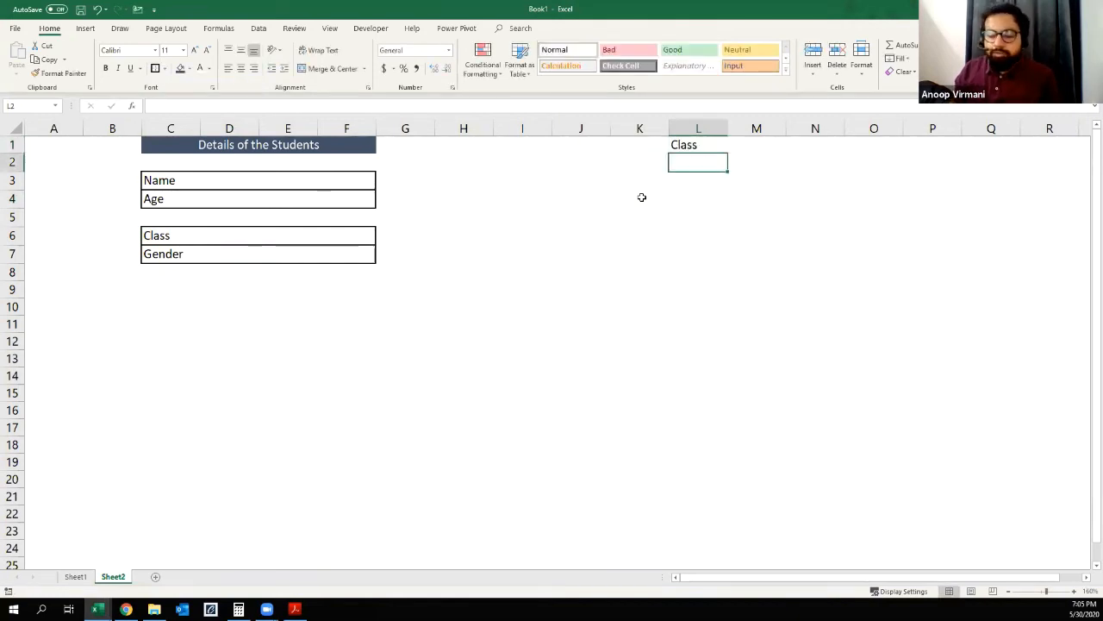
Step: Fill cells L2:L11 under the Class heading with the number series 1 to 10
text(1)
key(Return)
key(Up)
drag(723, 172, 736, 346)
click(734, 356)
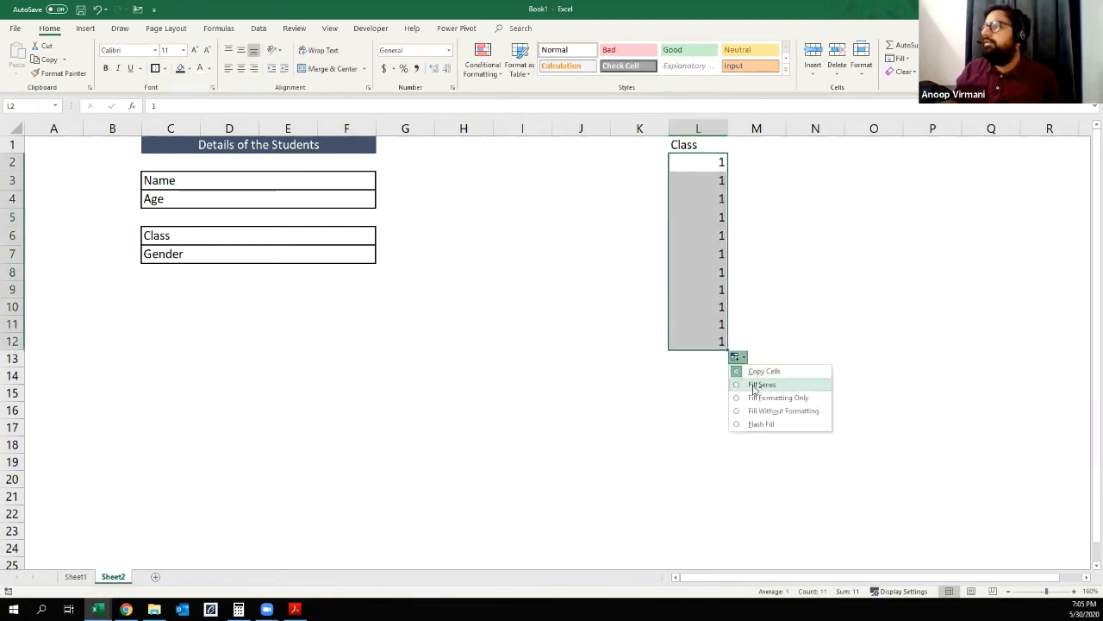
click(756, 385)
click(692, 374)
click(715, 335)
key(Delete)
key(Up)
key(ctrl+Up)
key(Down)
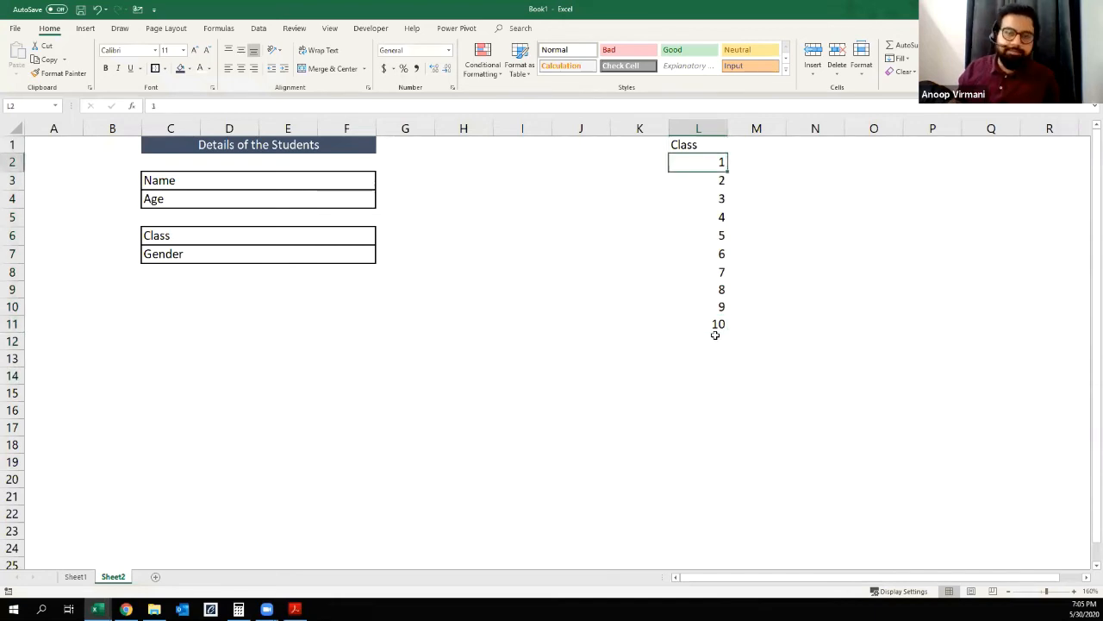
Step: Enter the heading Gender in cell M1, beside the Class heading
click(774, 150)
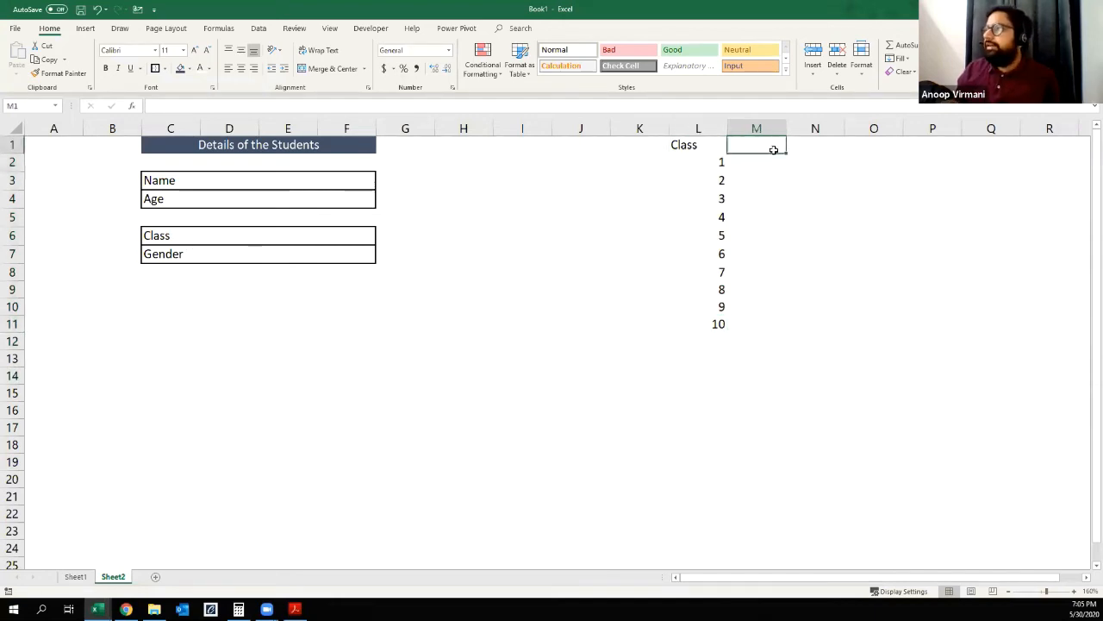
text(Gen)
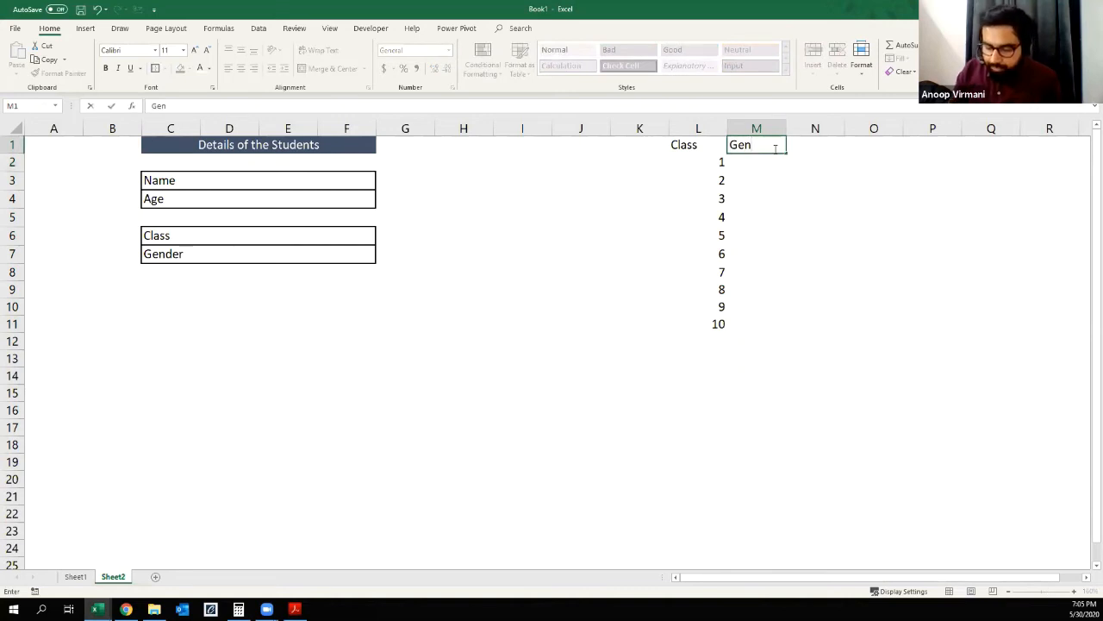
text(der)
key(Tab)
key(Return)
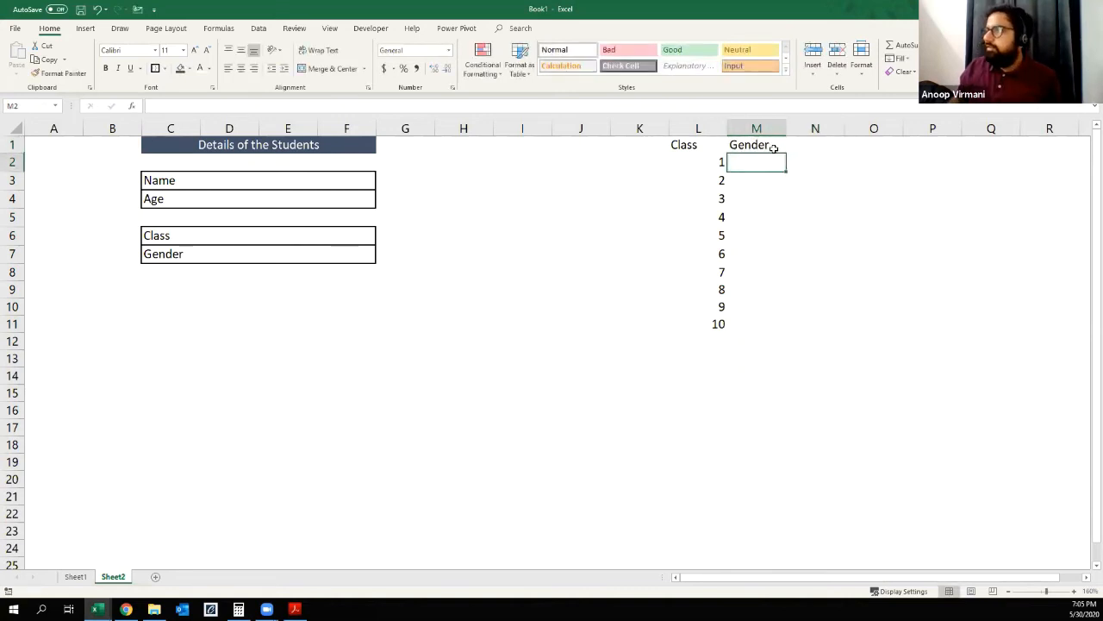
Step: List the gender options M, F and NA in cells M2:M4
text(M)
key(Return)
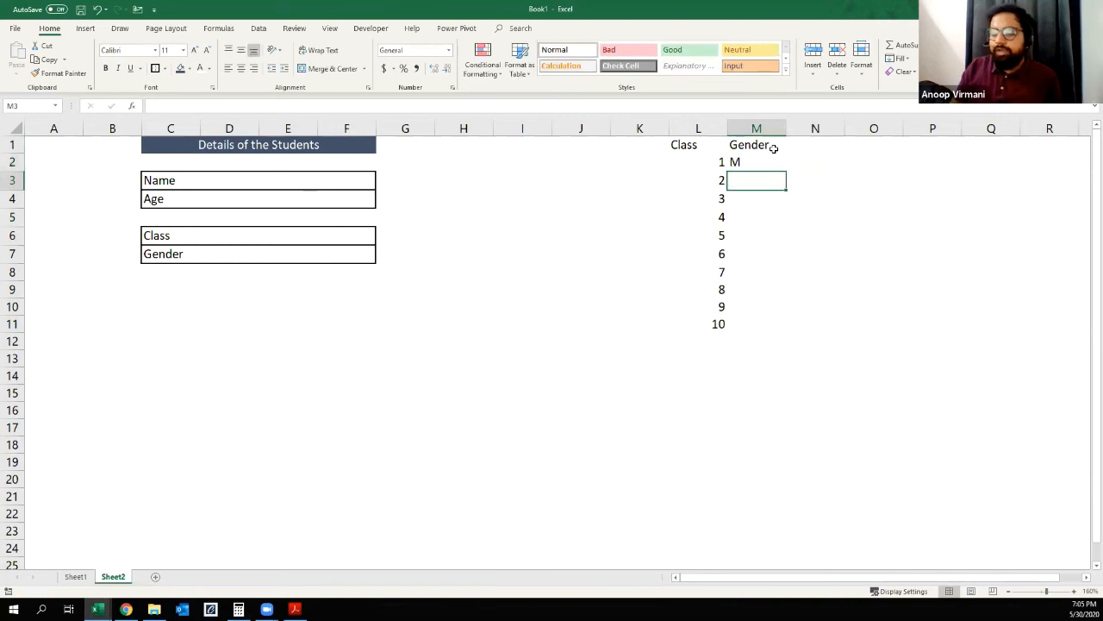
text(F)
key(Return)
key(Up)
key(Return)
text(NA)
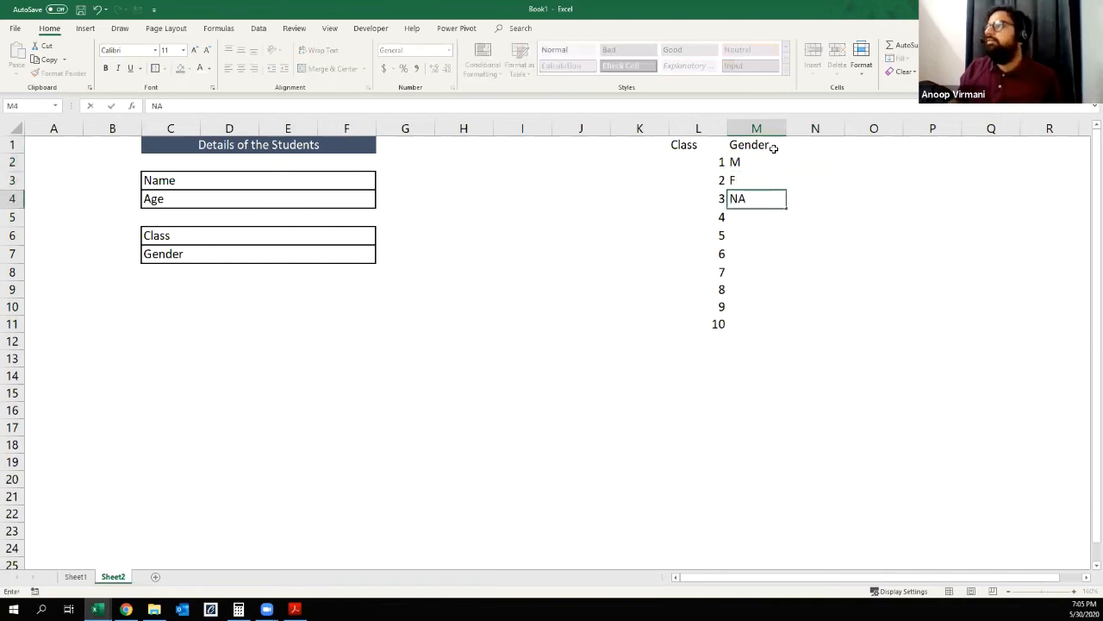
key(Return)
key(Up)
key(Up)
key(Up)
key(Up)
key(Left)
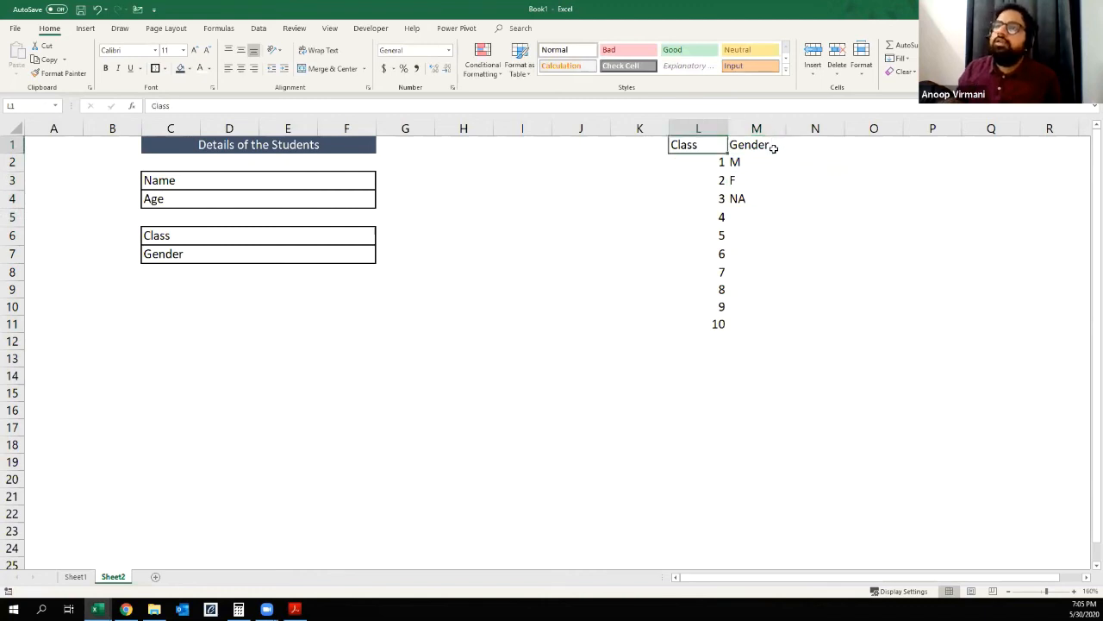
Step: Enter the heading Age in cell K1 and the note "only Number" in K2
click(246, 204)
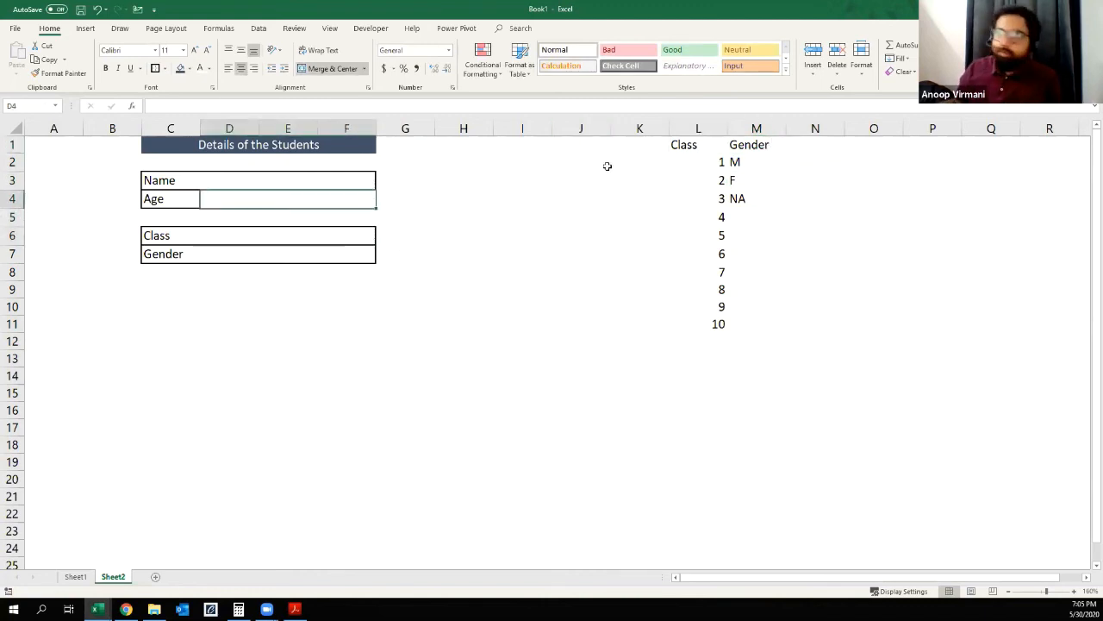
click(642, 143)
text(Age)
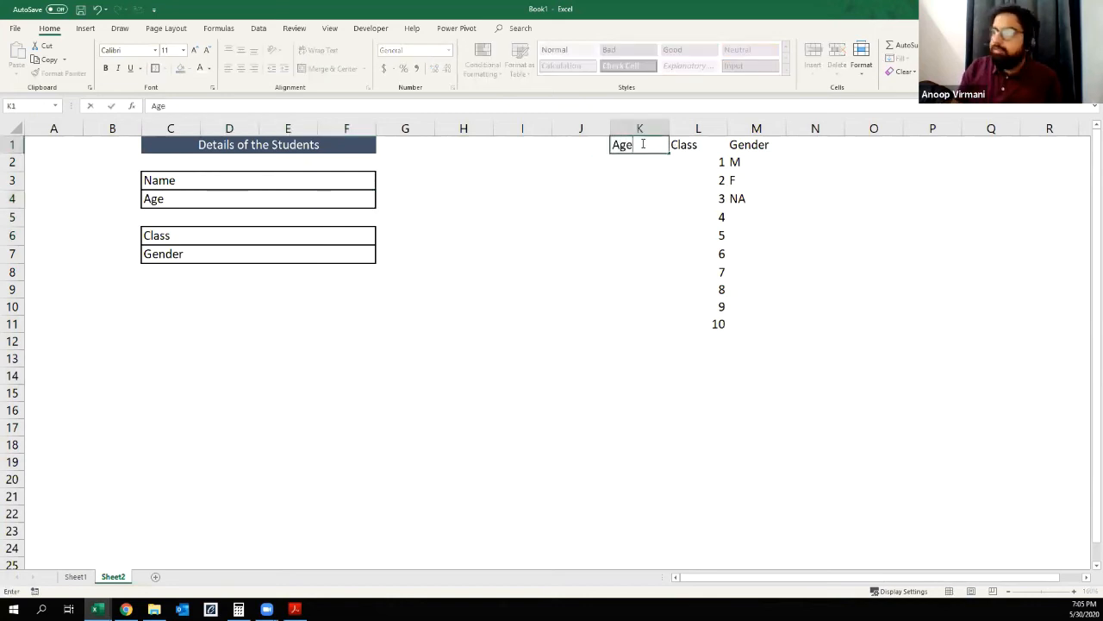
key(Return)
text(only Number)
key(Return)
Step: Autofit column K to the width of its contents
key(Up)
key(Up)
double_click(668, 128)
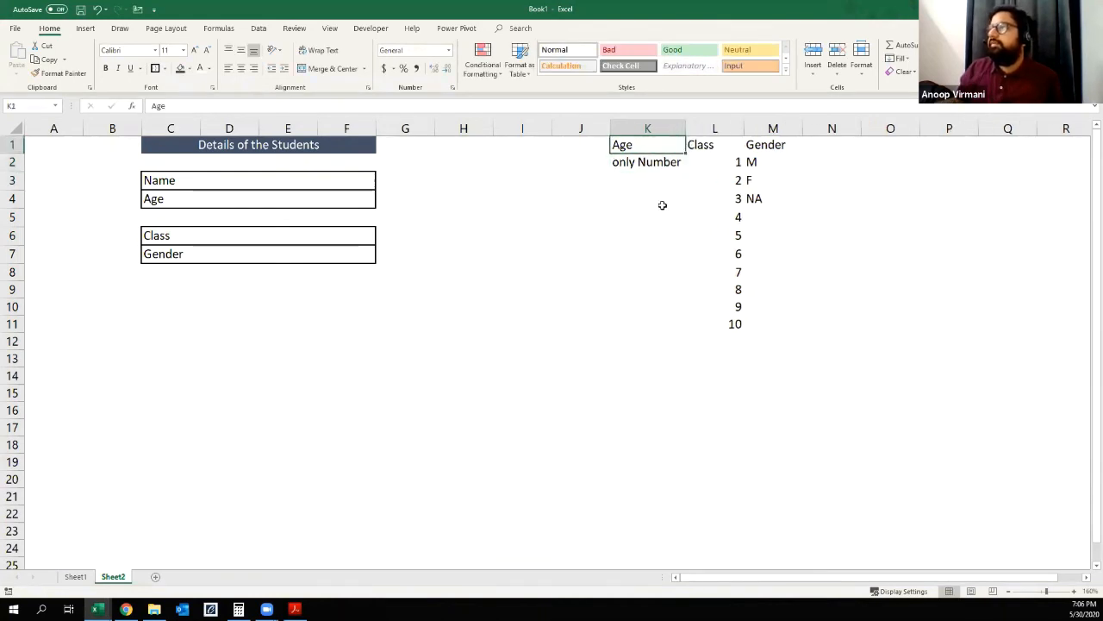
click(662, 206)
click(650, 166)
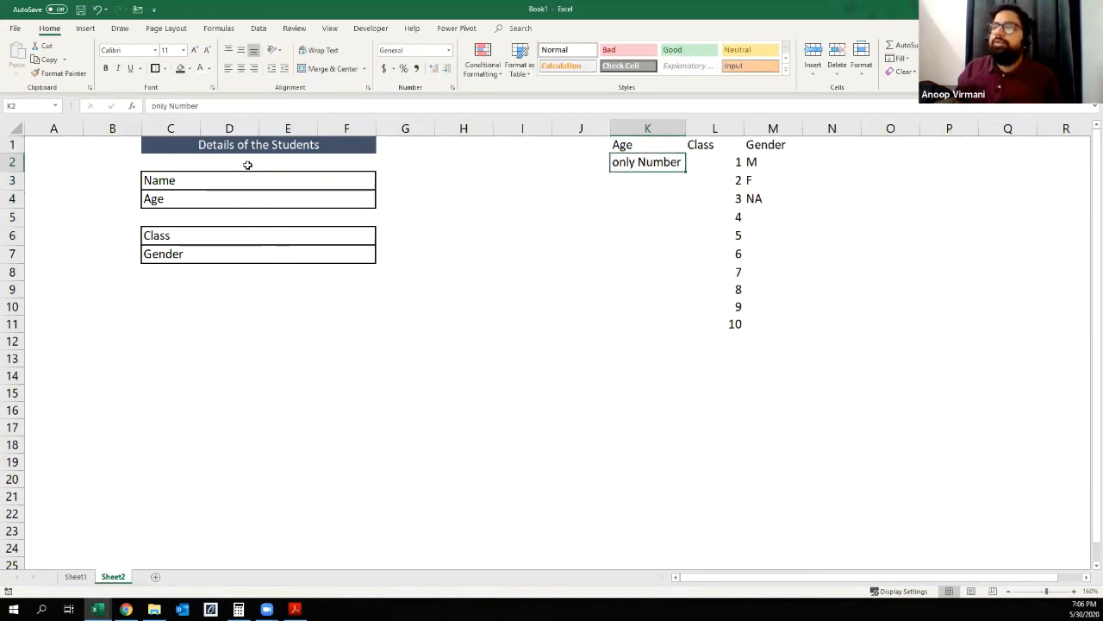
Step: Add data validation to the Age entry cell D4, allowing only whole numbers between 10 and 20
click(264, 203)
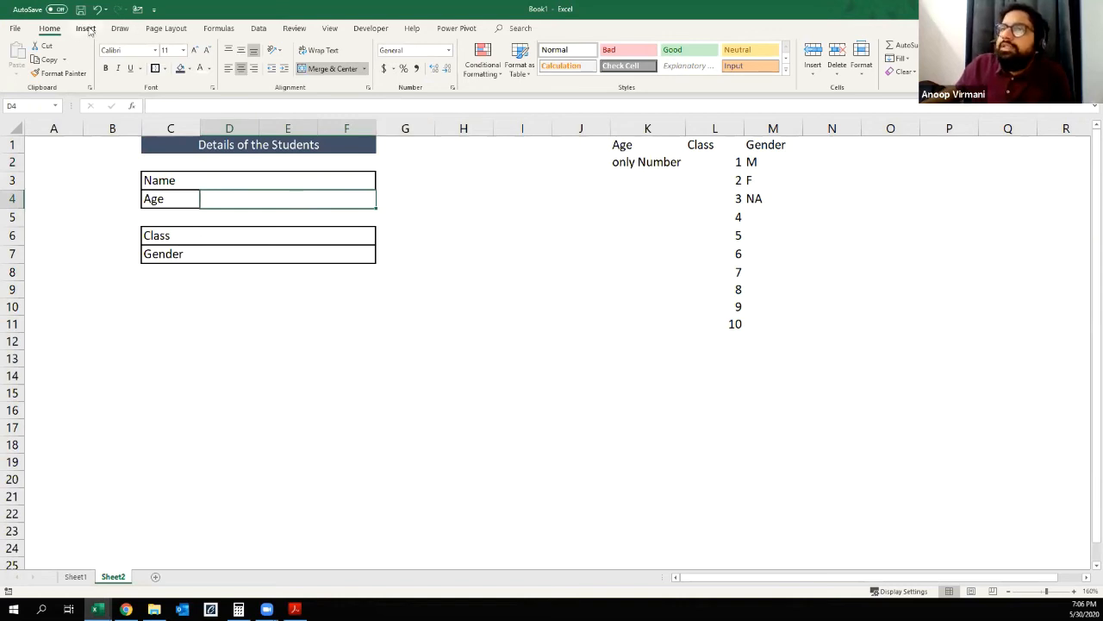
click(259, 28)
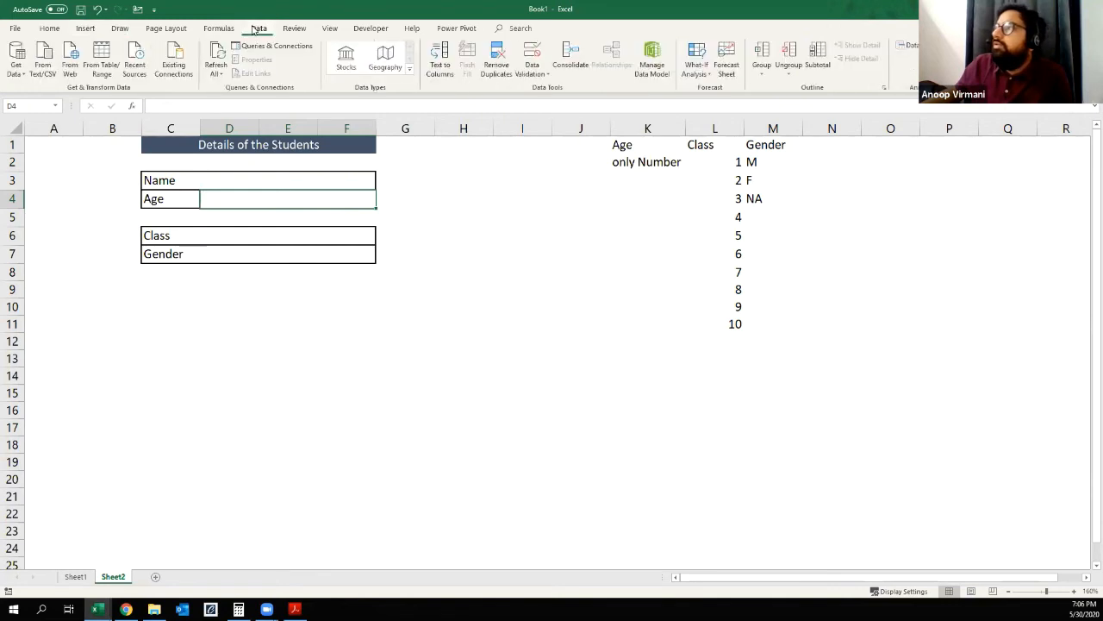
click(538, 73)
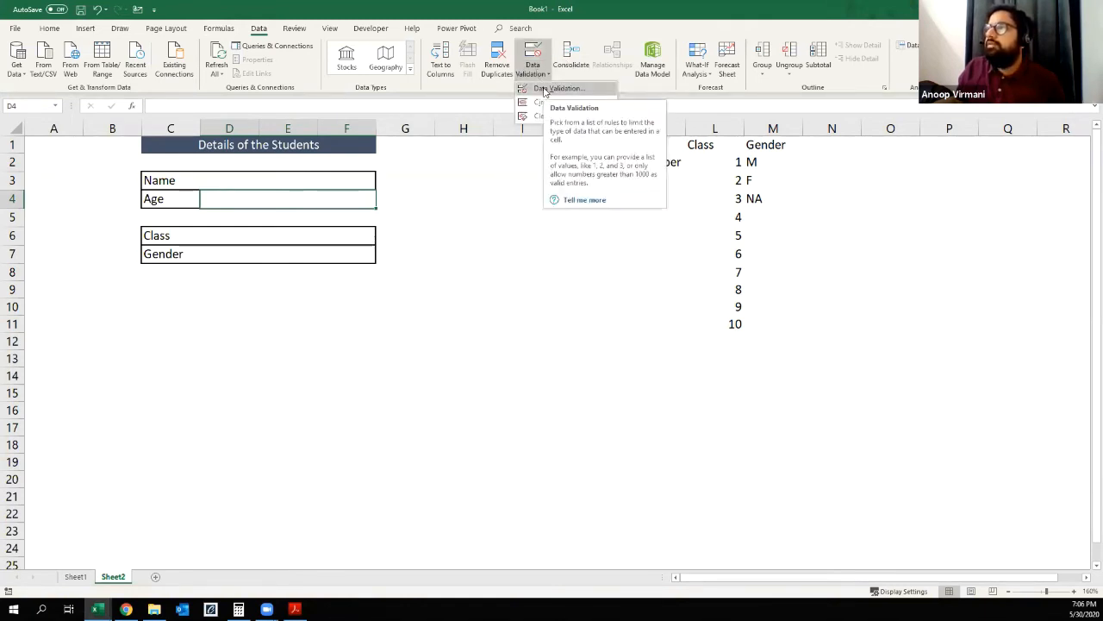
click(545, 90)
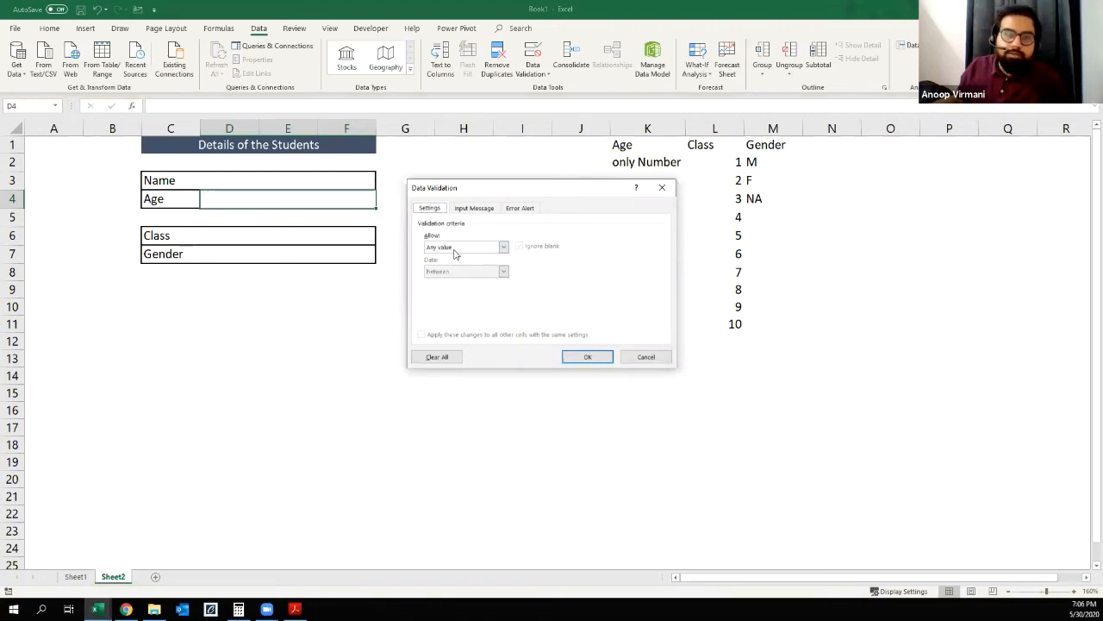
click(504, 247)
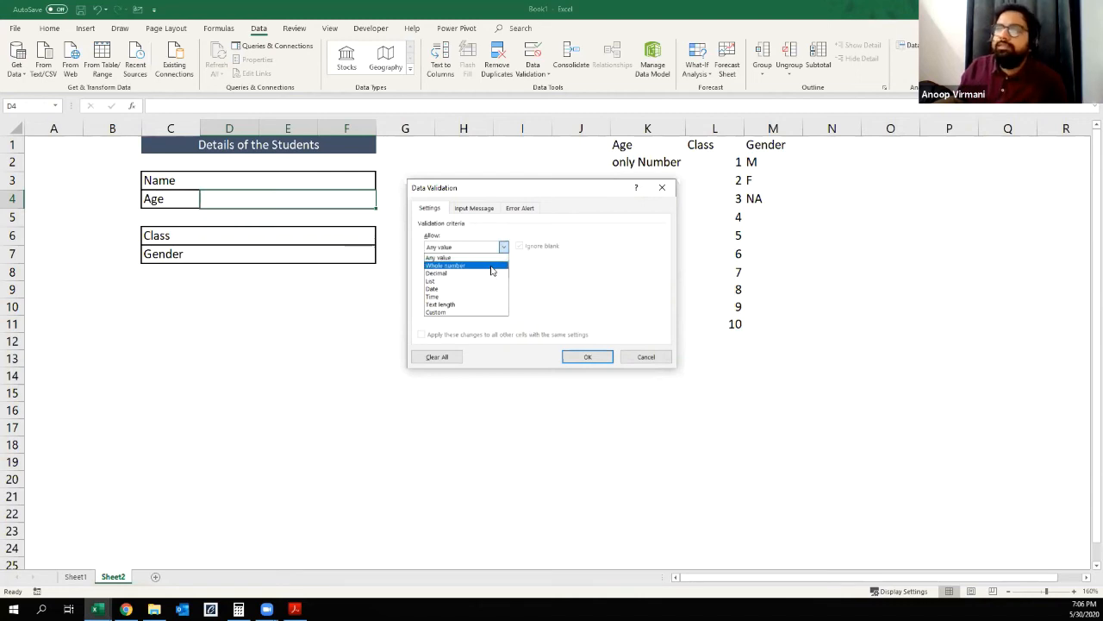
click(491, 267)
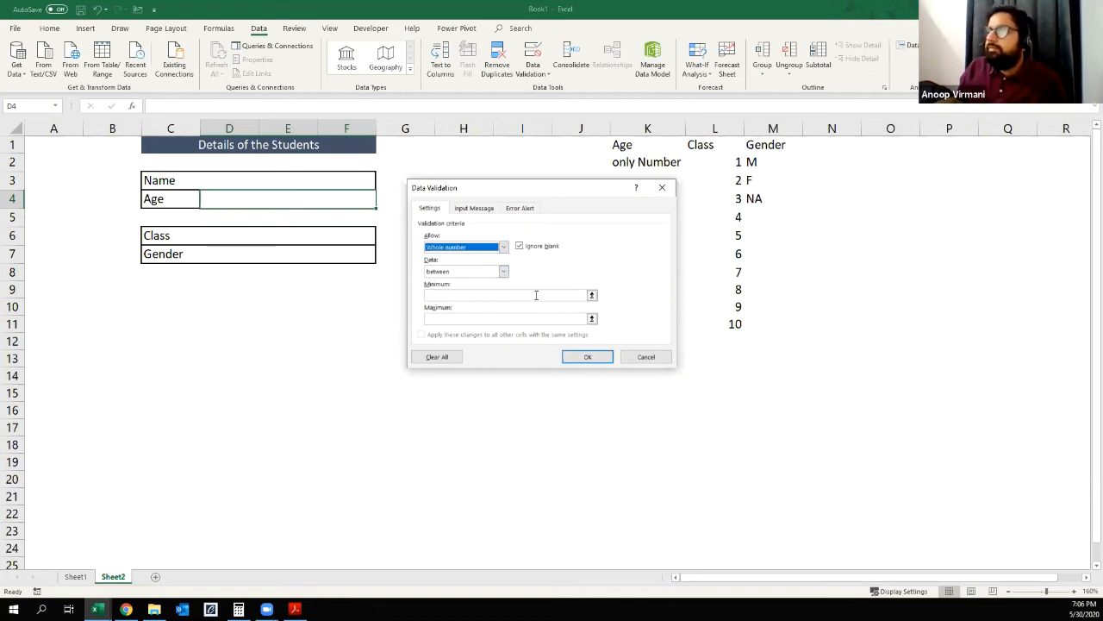
click(536, 295)
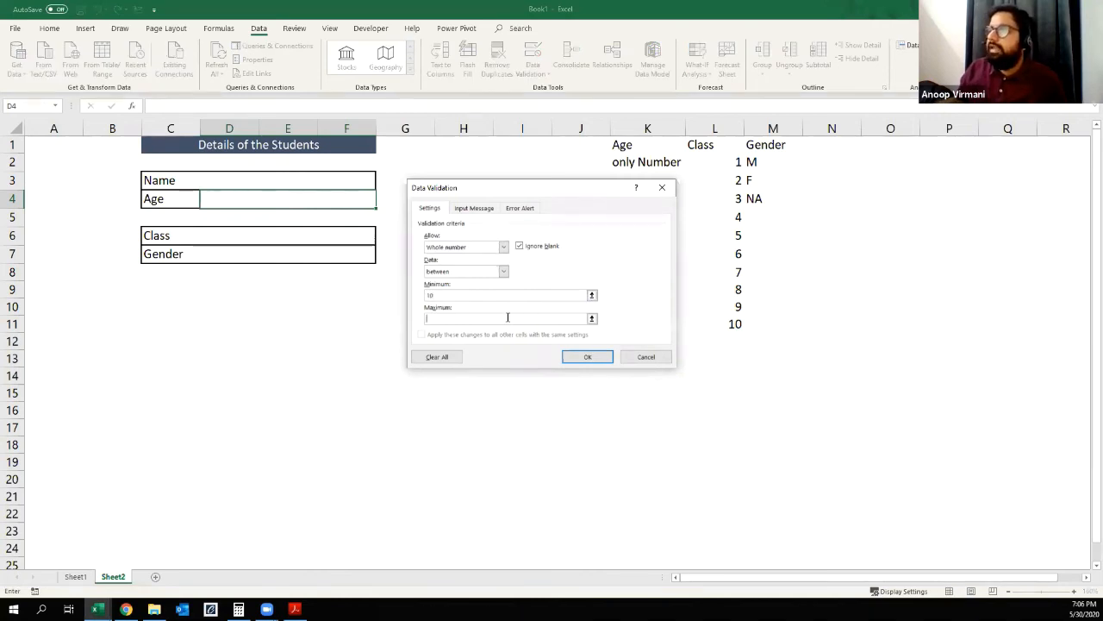
text(20)
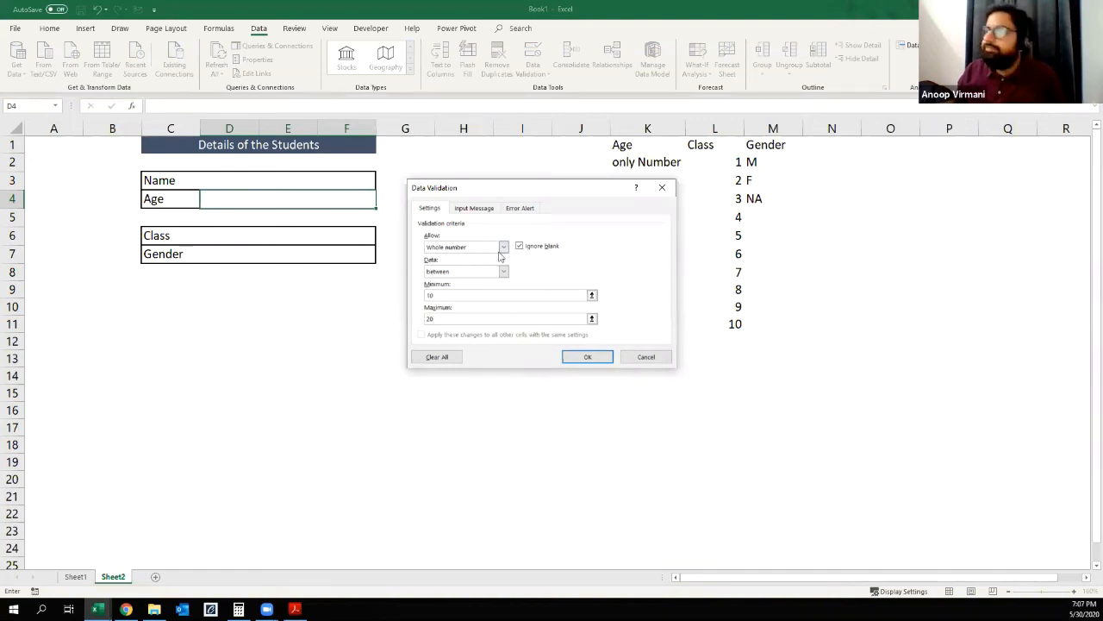
click(587, 355)
Step: Test the Age cell's validation by trying the out-of-range entry 9 and the permitted entry 11
click(217, 371)
click(241, 190)
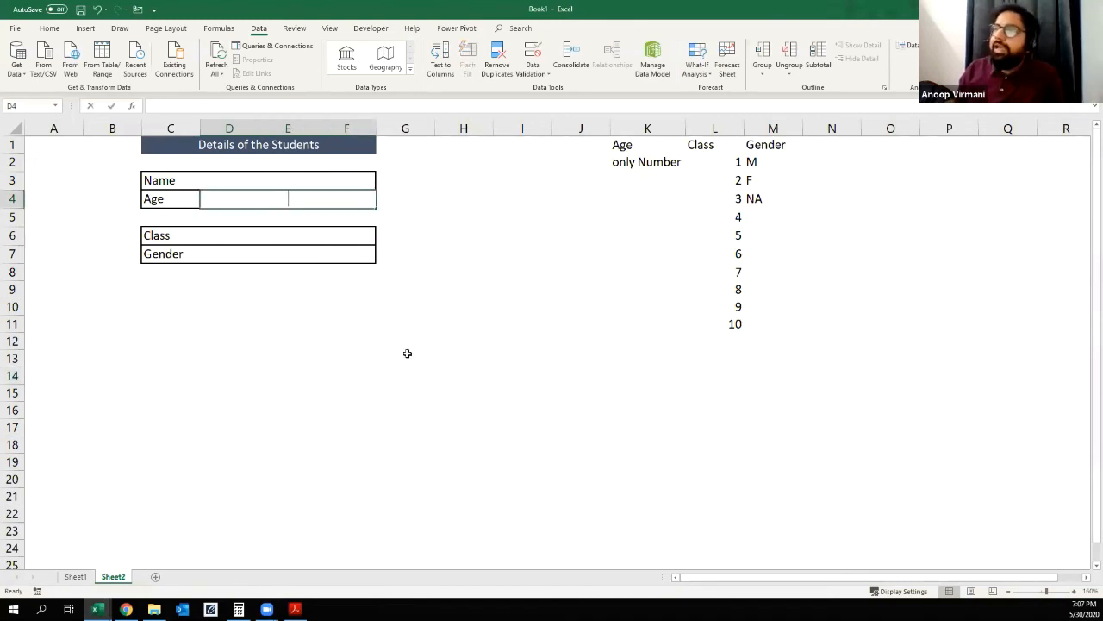
text(9)
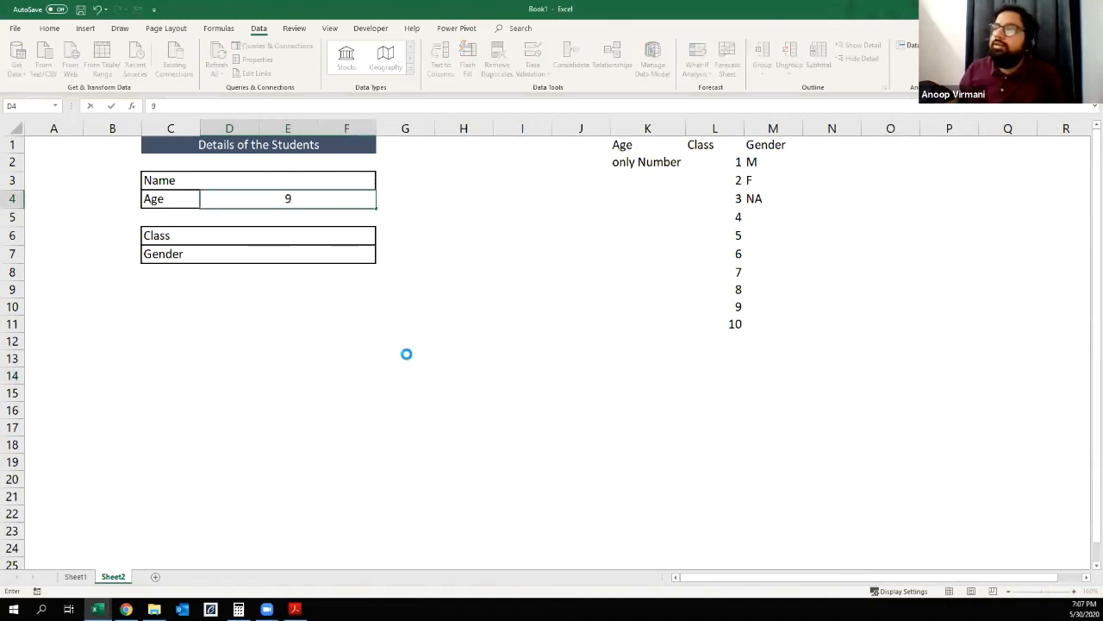
key(Return)
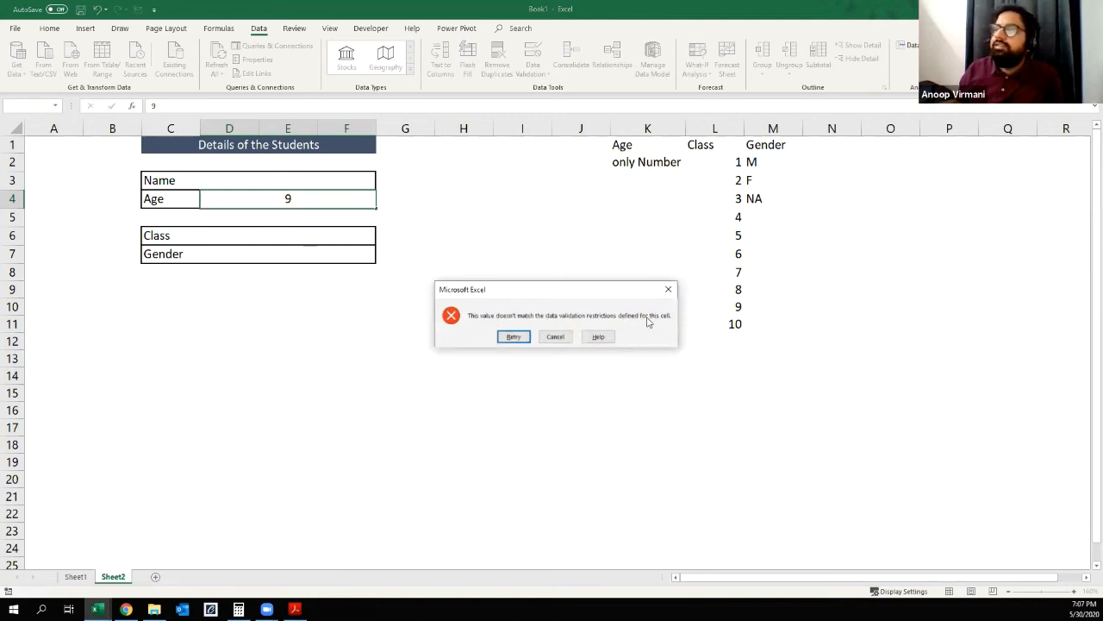
click(545, 338)
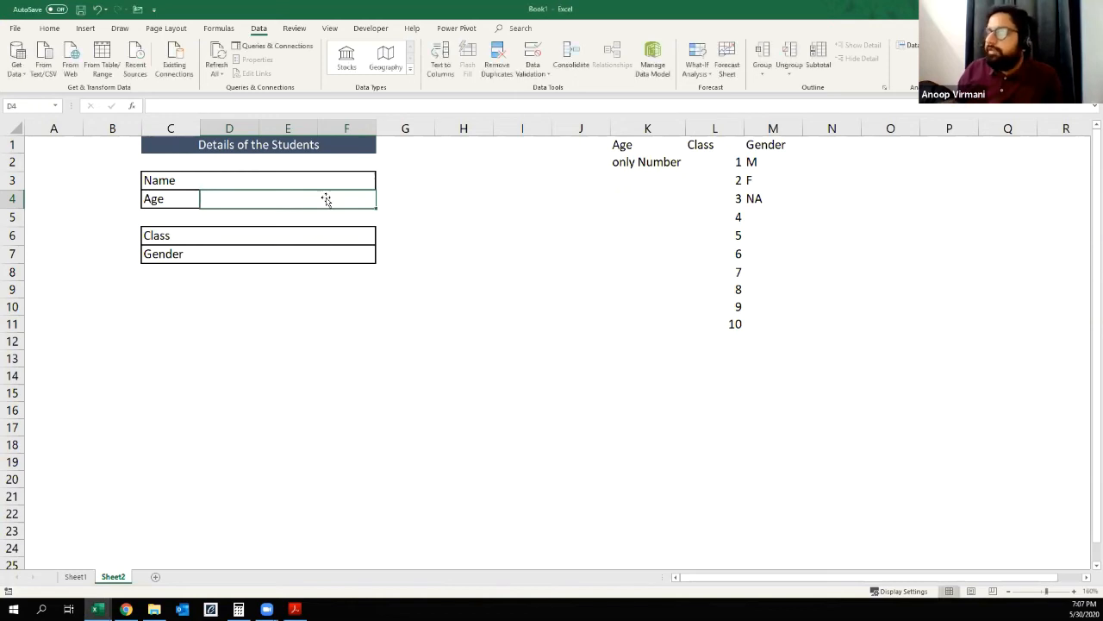
text(11)
key(Return)
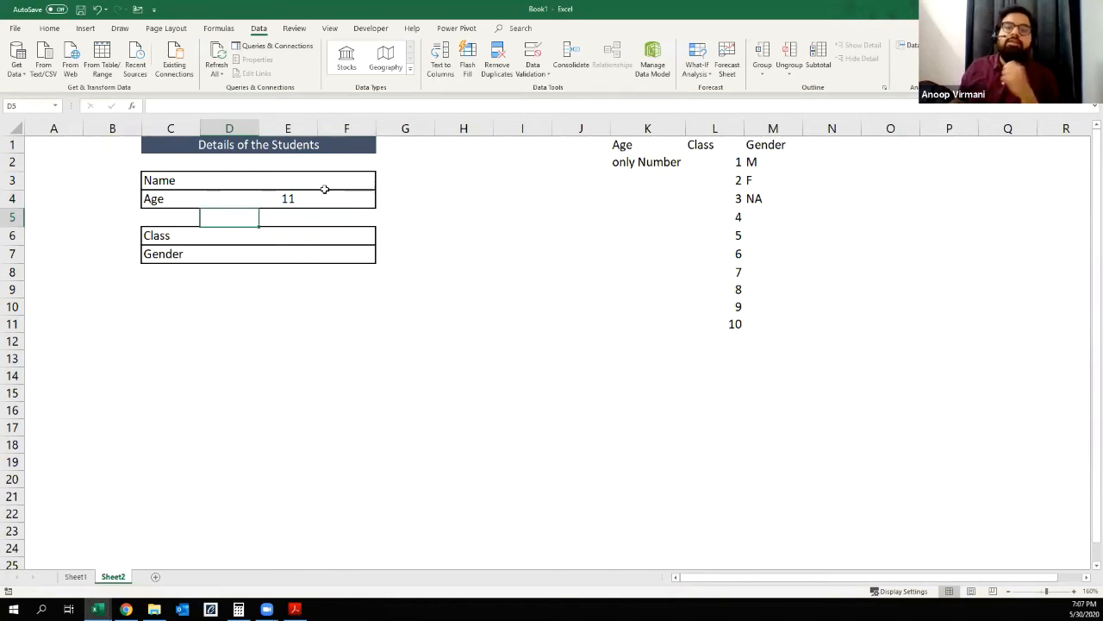
Step: Try to replace the age with 21, and clear the Age entry cell
click(325, 192)
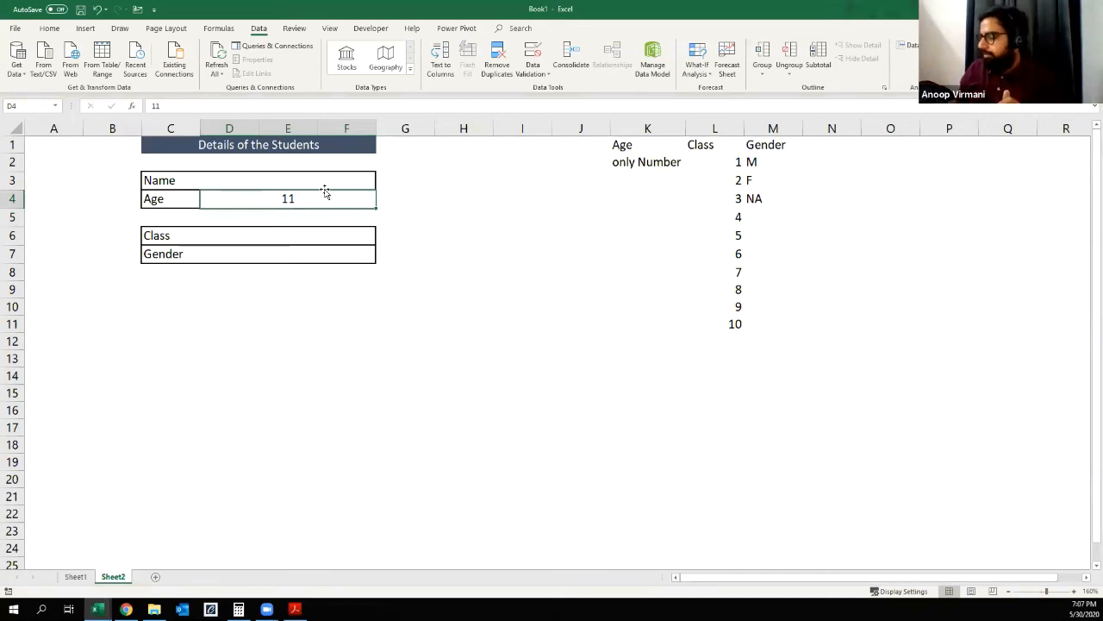
text(21)
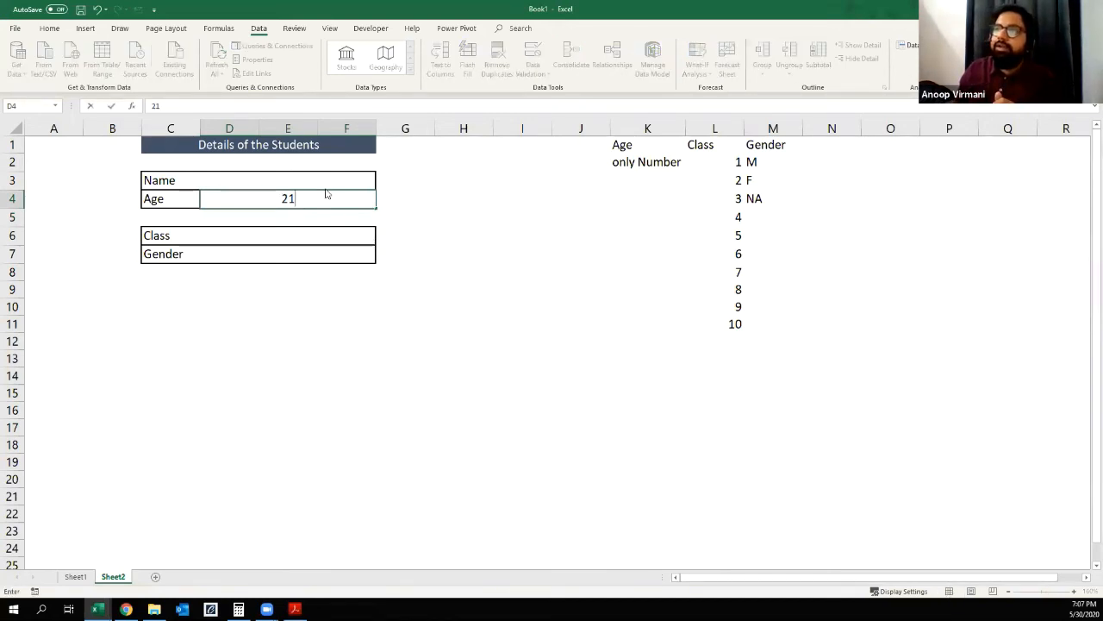
key(Return)
key(Return)
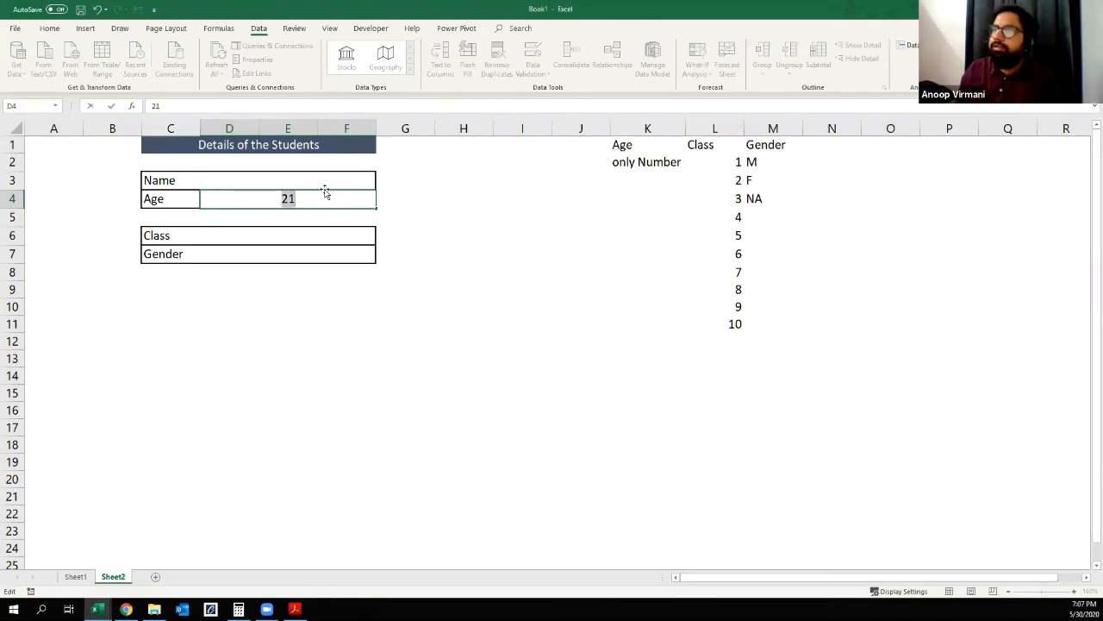
key(BackSpace)
key(Return)
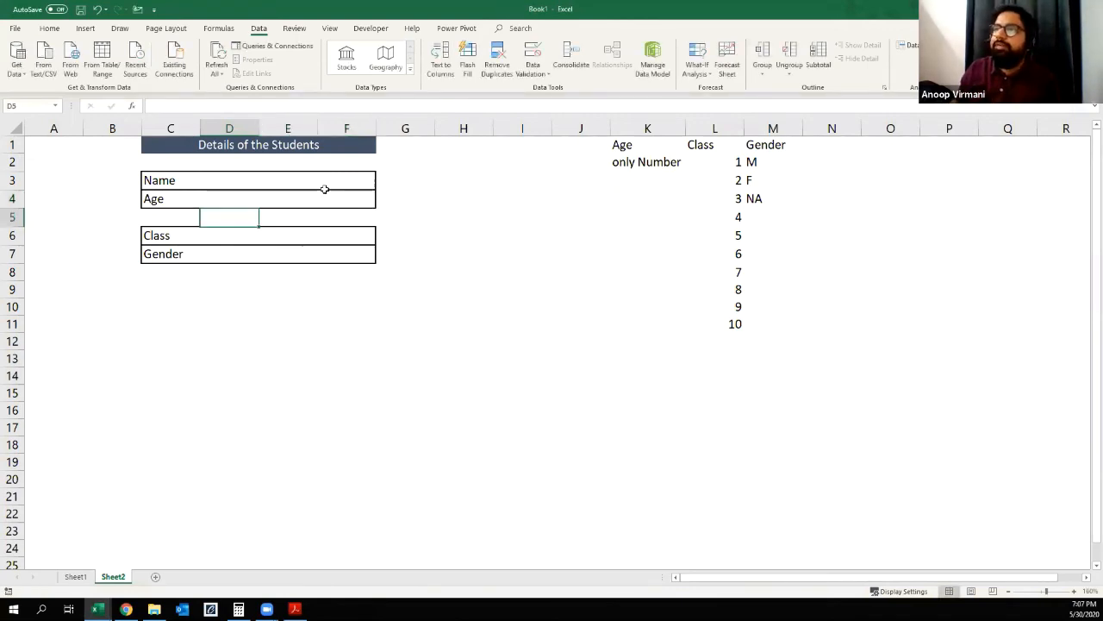
key(Down)
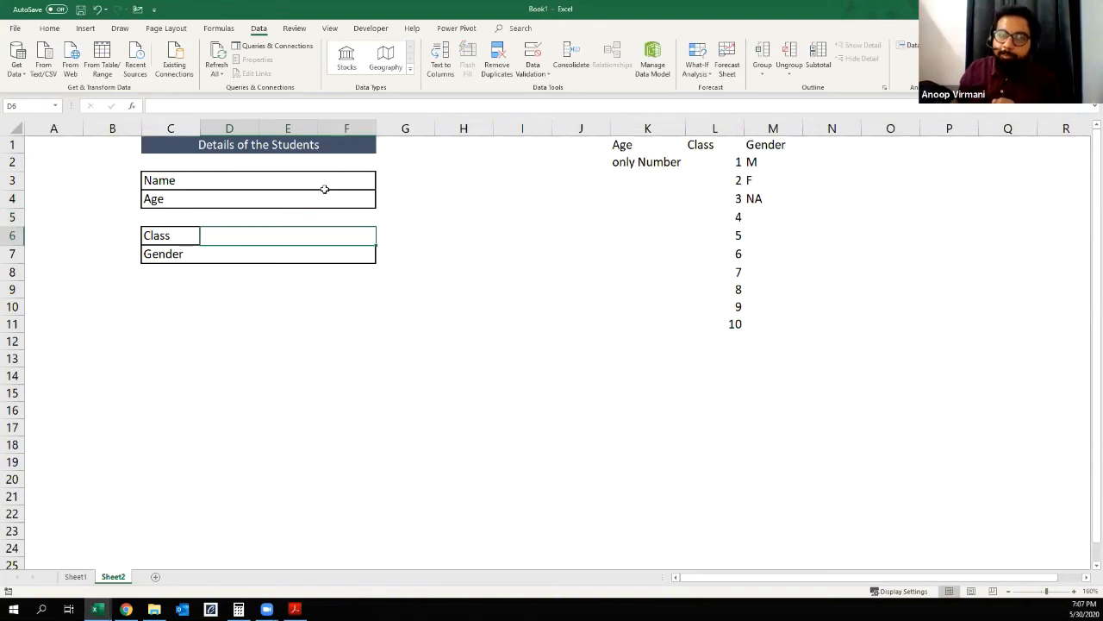
drag(719, 161, 724, 326)
click(606, 382)
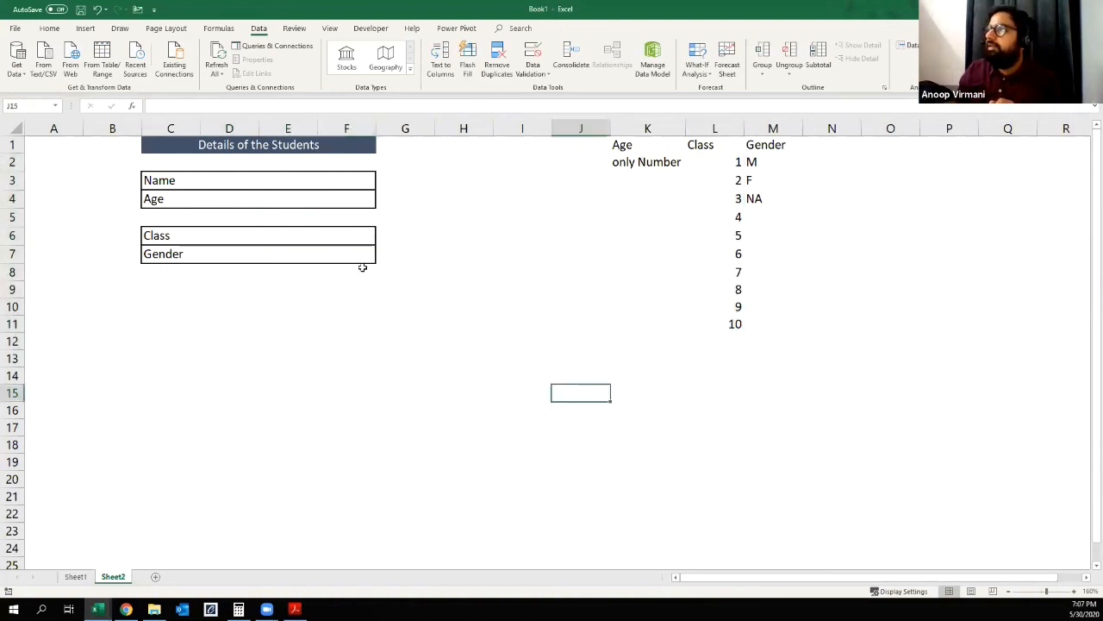
click(259, 234)
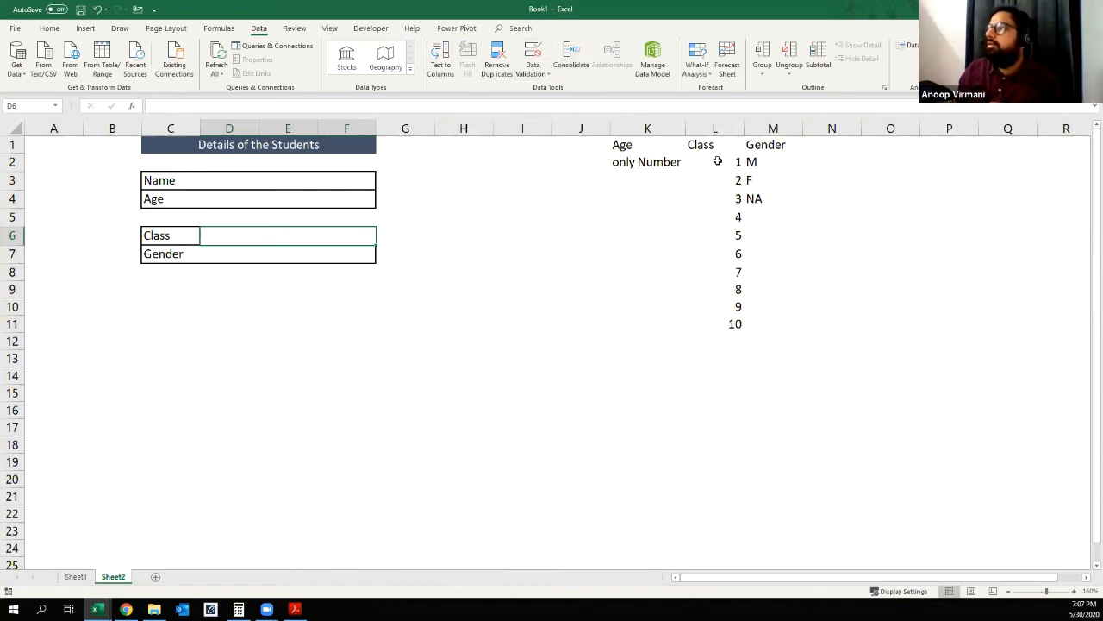
drag(718, 161, 718, 326)
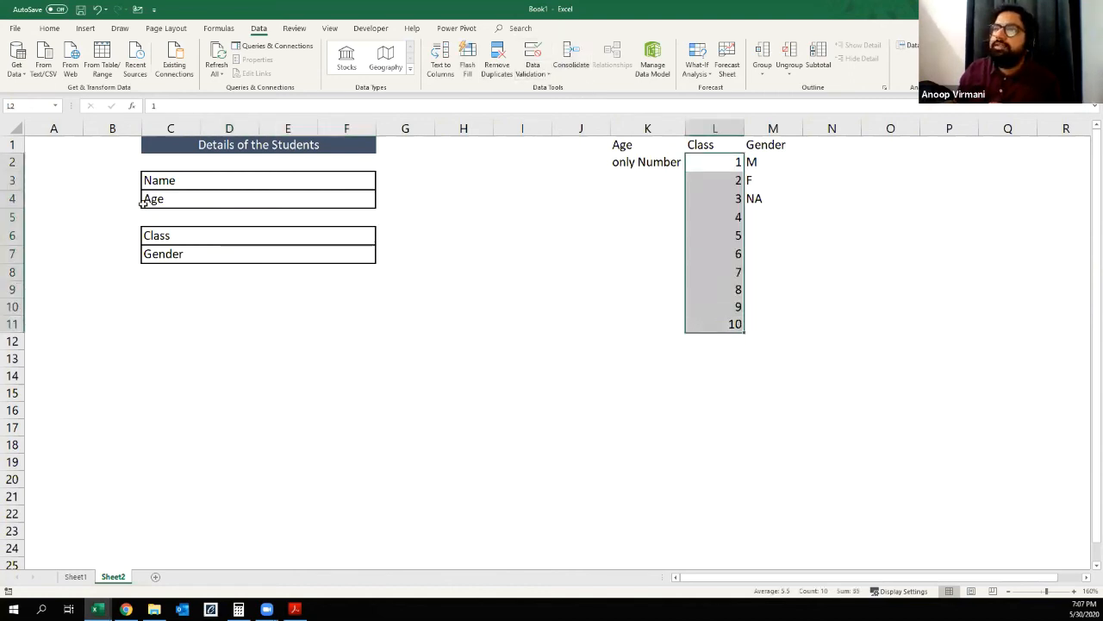
Step: Add list validation with an in-cell dropdown to the Class entry cell D6, using the class numbers in L2:L11 as source
click(282, 239)
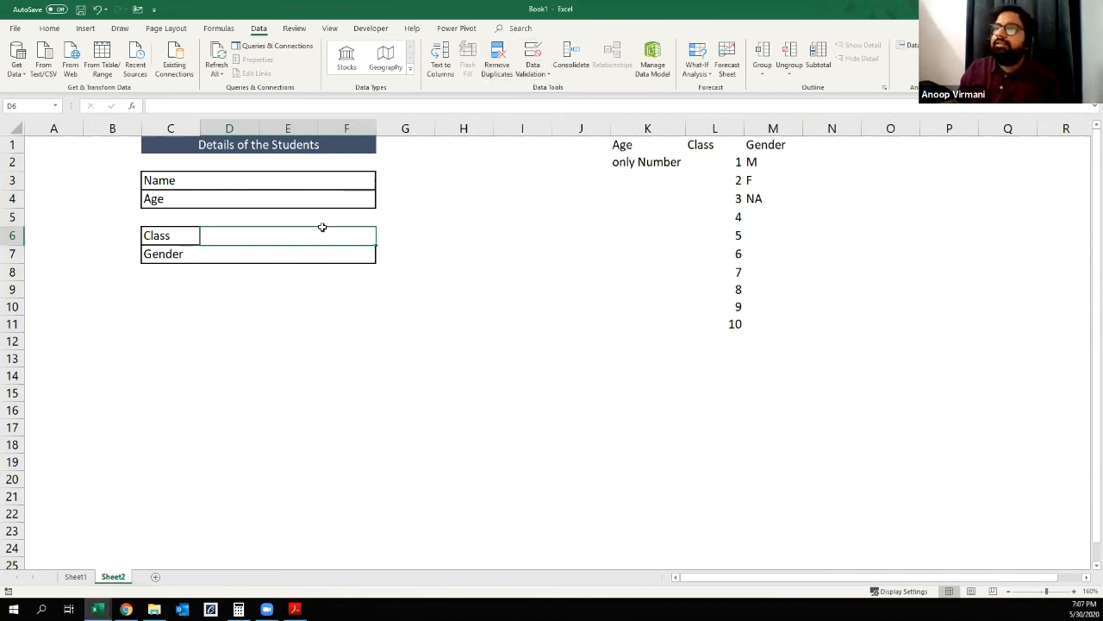
click(524, 74)
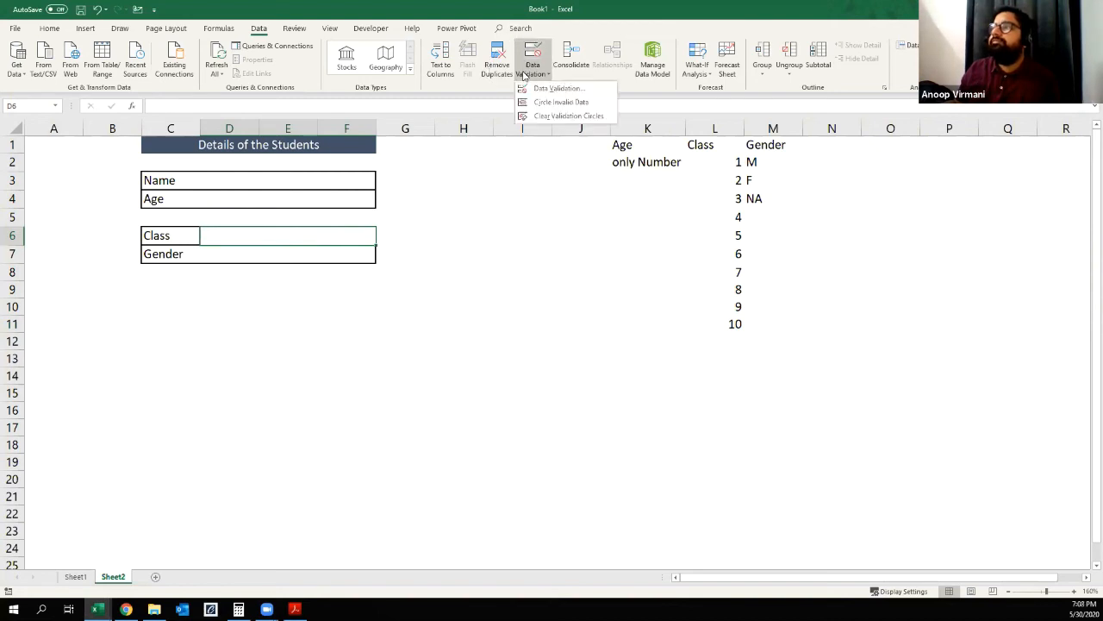
click(556, 88)
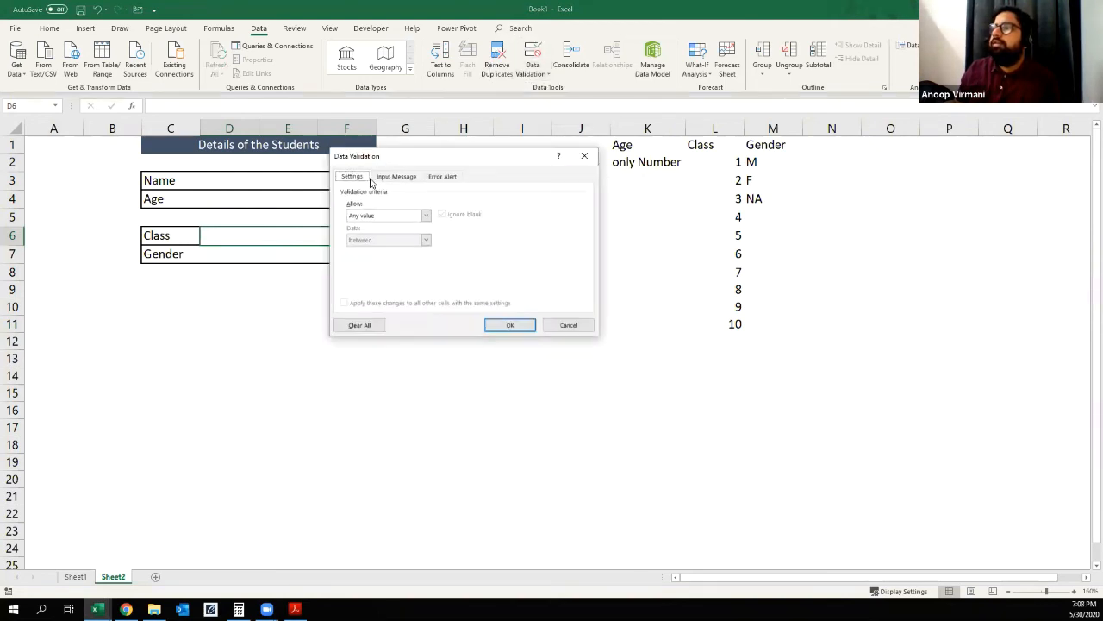
click(426, 215)
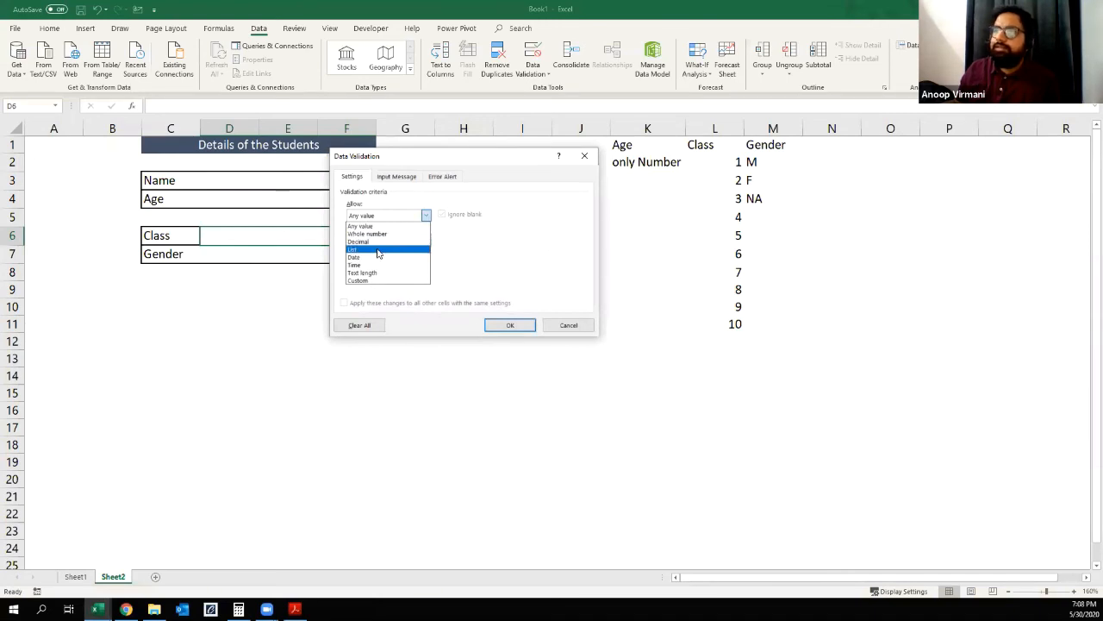
click(376, 250)
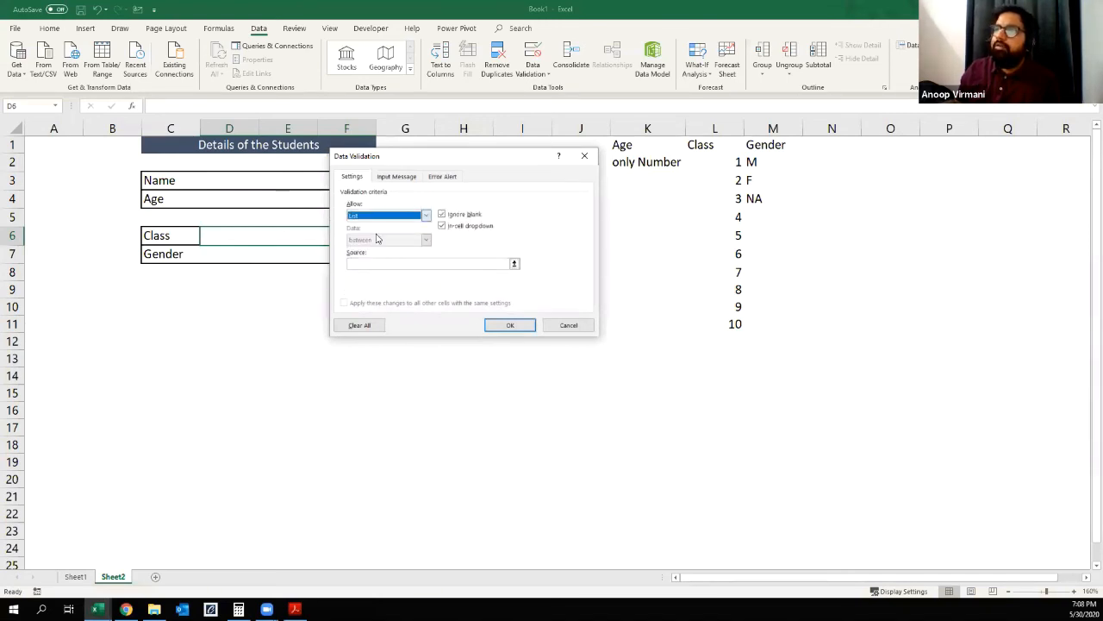
click(378, 263)
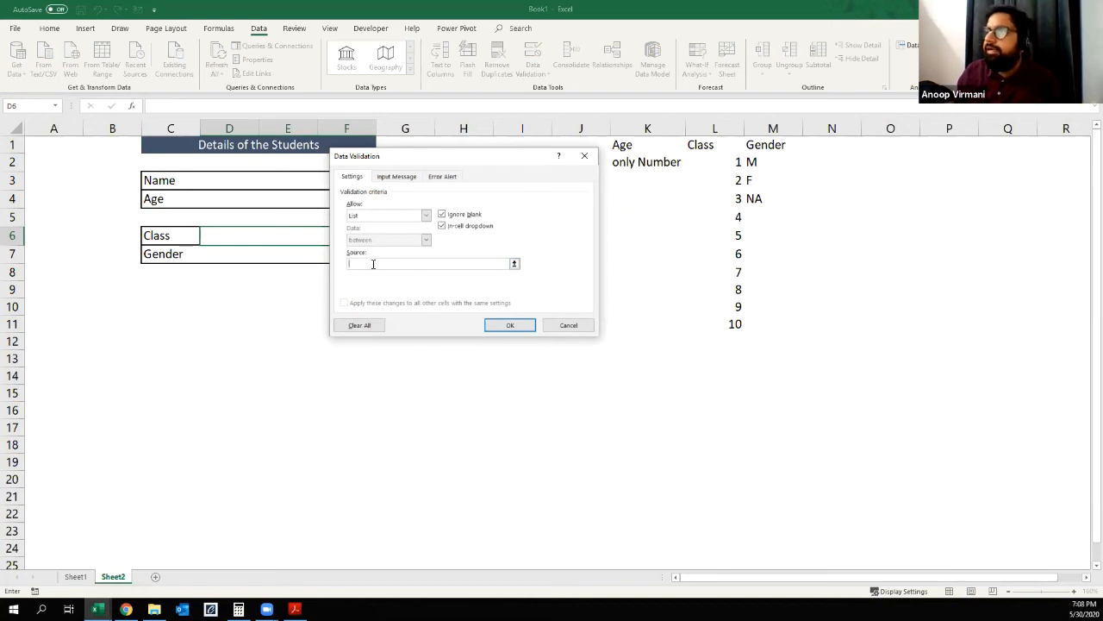
drag(726, 161, 723, 324)
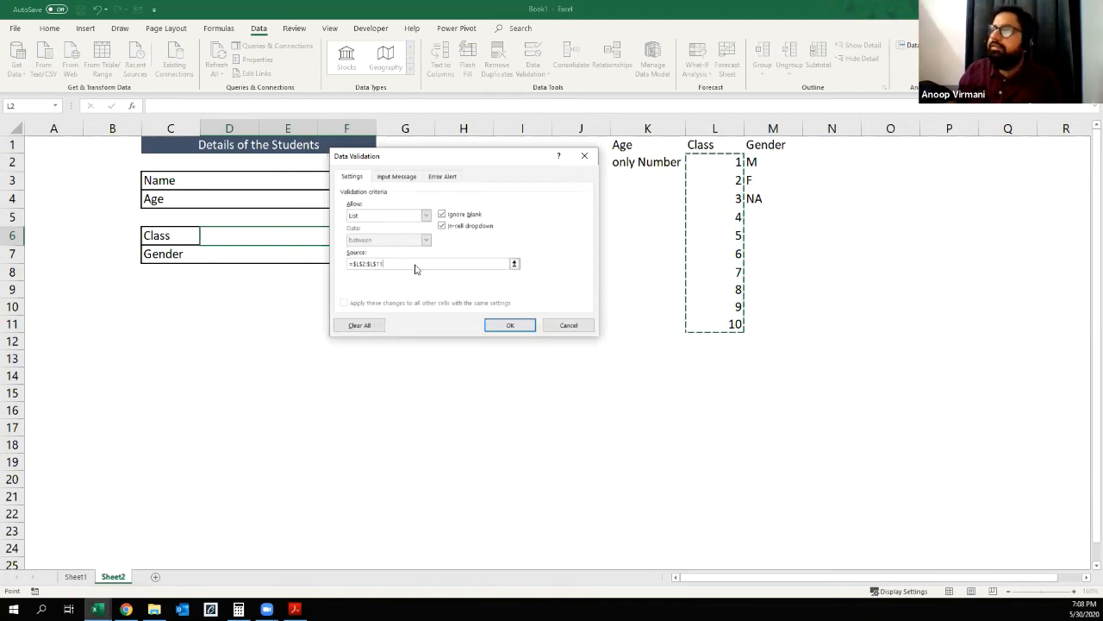
click(510, 326)
Step: Examine the options in the Class entry cell's dropdown list without choosing one
click(353, 335)
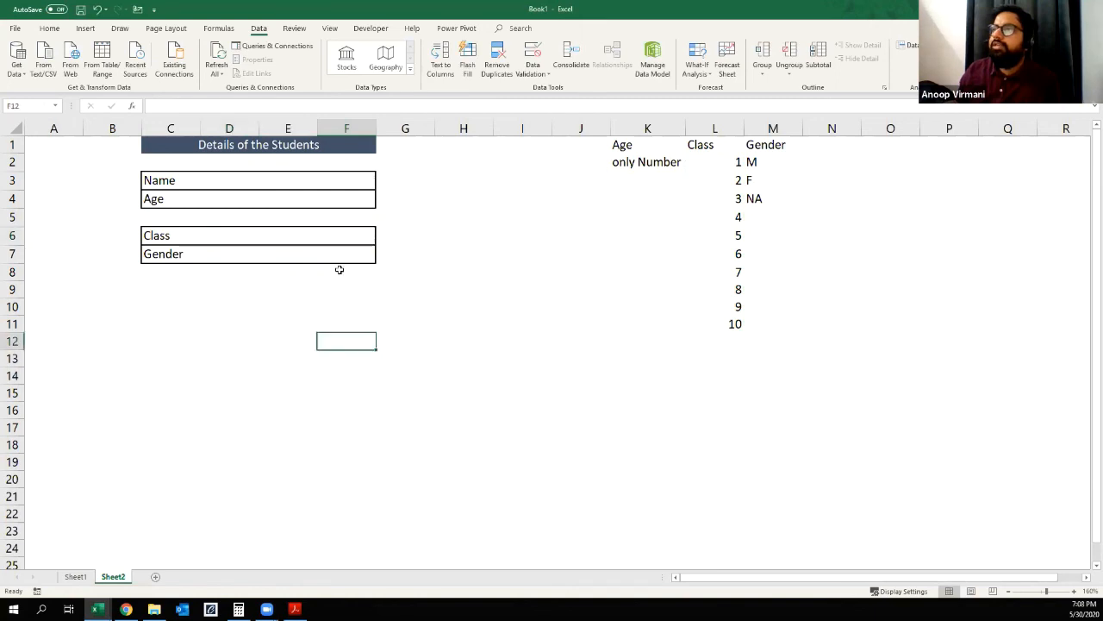
click(291, 231)
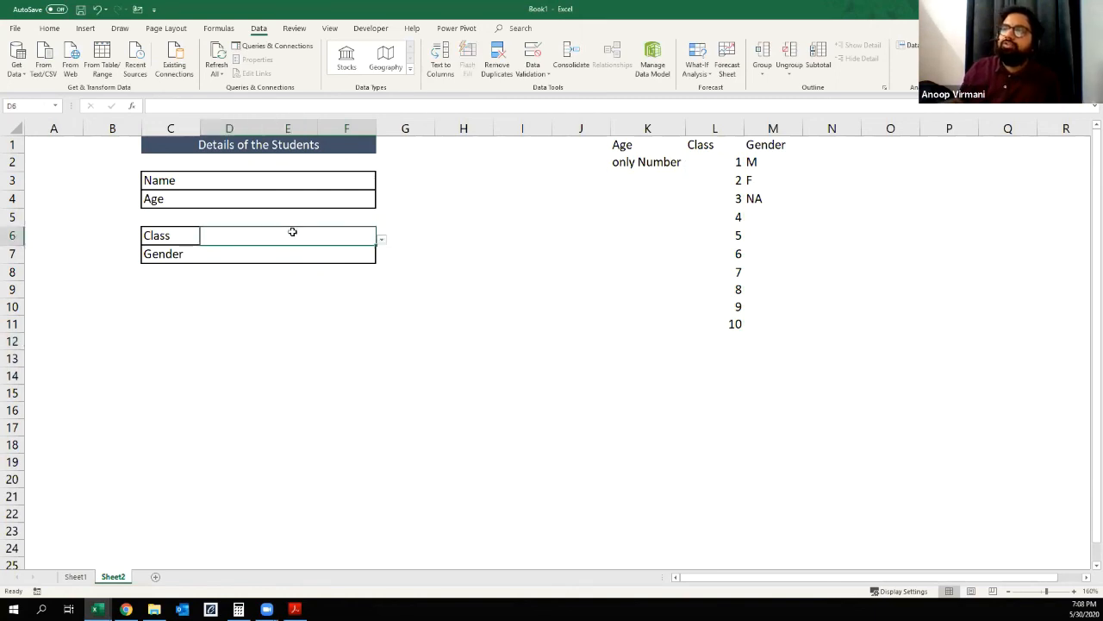
click(382, 241)
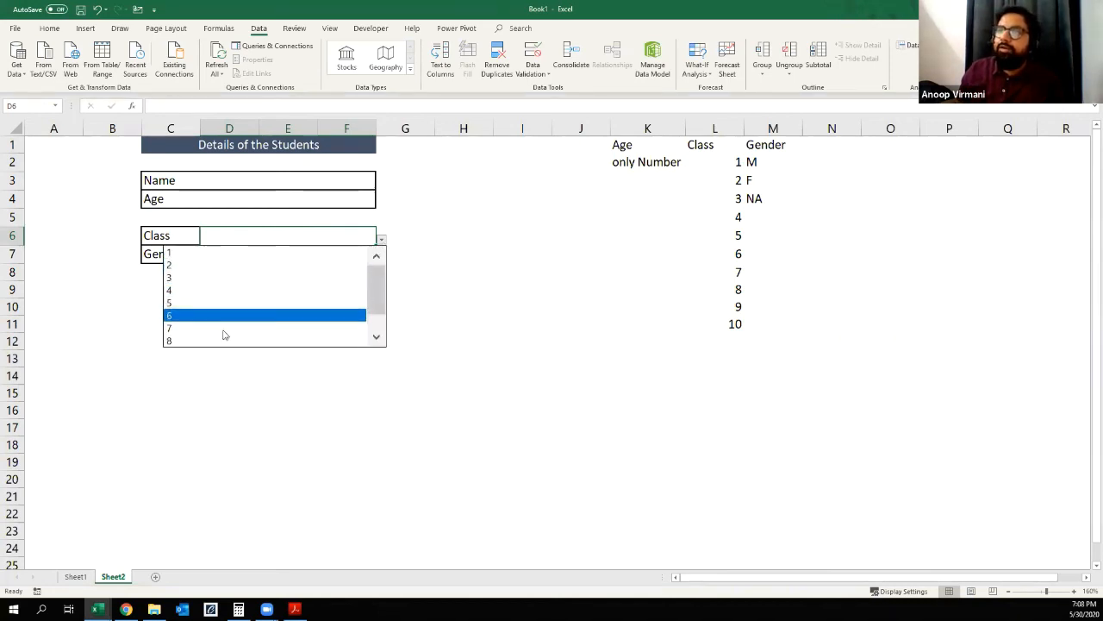
drag(375, 299, 371, 283)
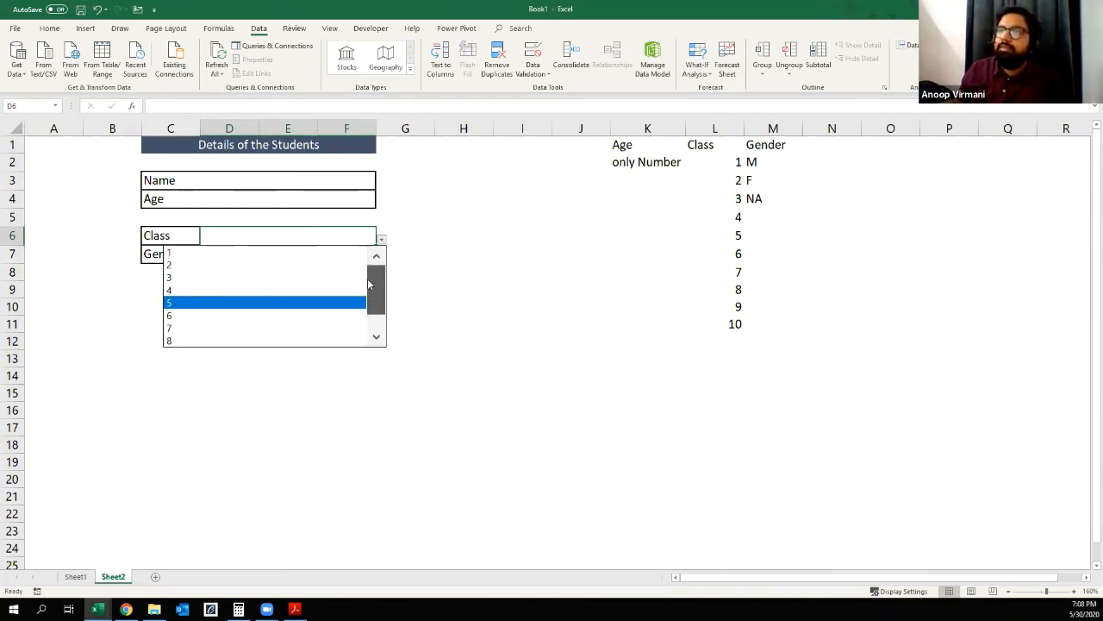
click(460, 277)
Step: Test the Class cell's validation by trying to enter 123213, and cancel the entry
text(123213)
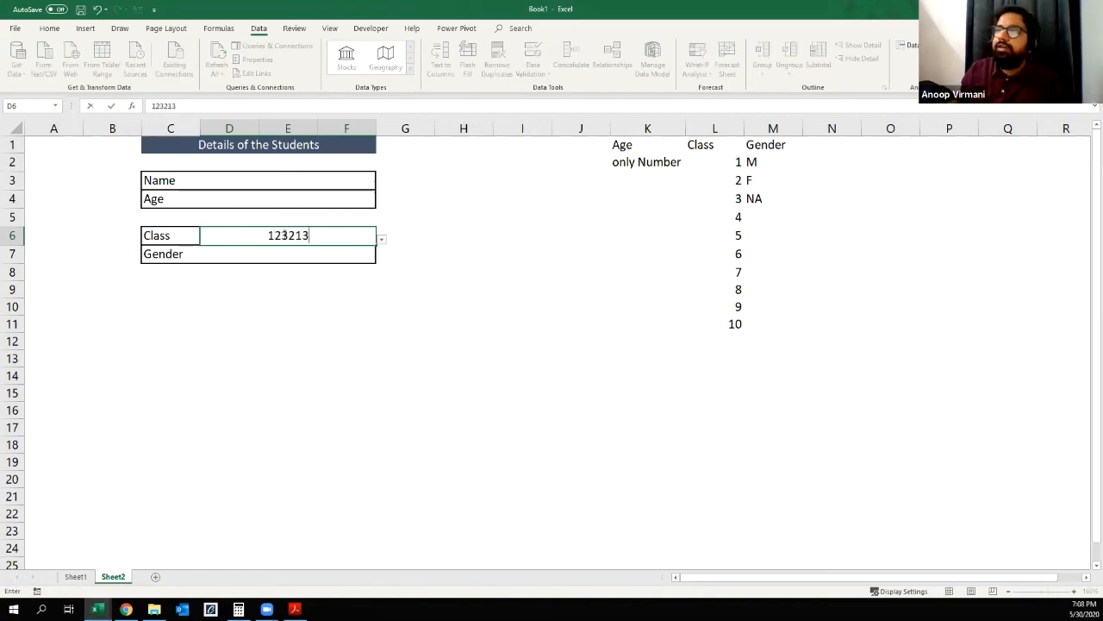
key(Return)
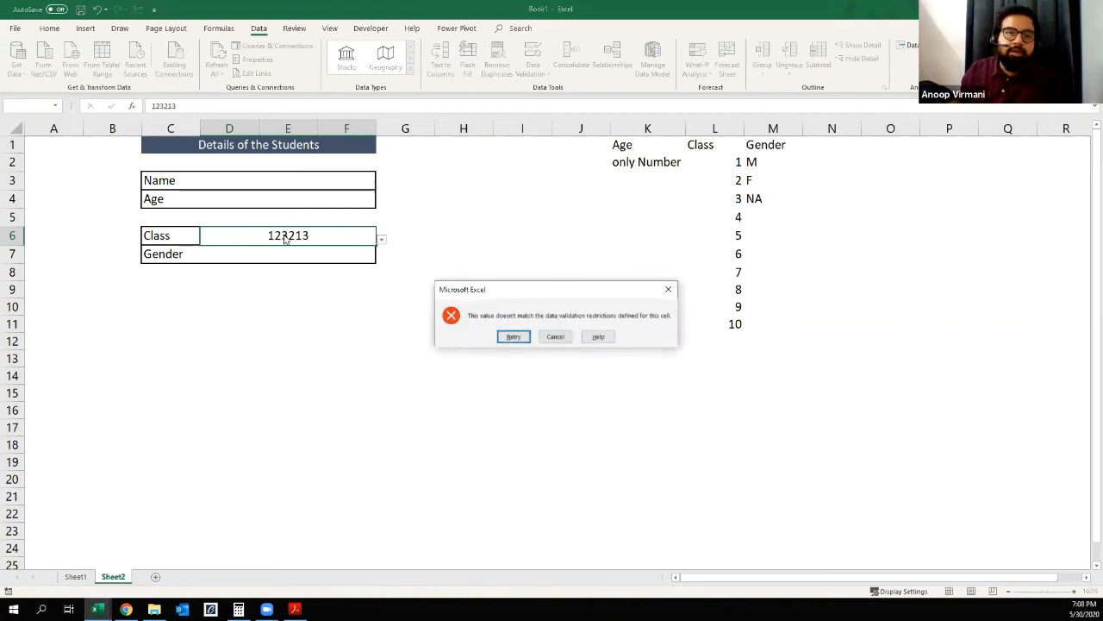
key(Escape)
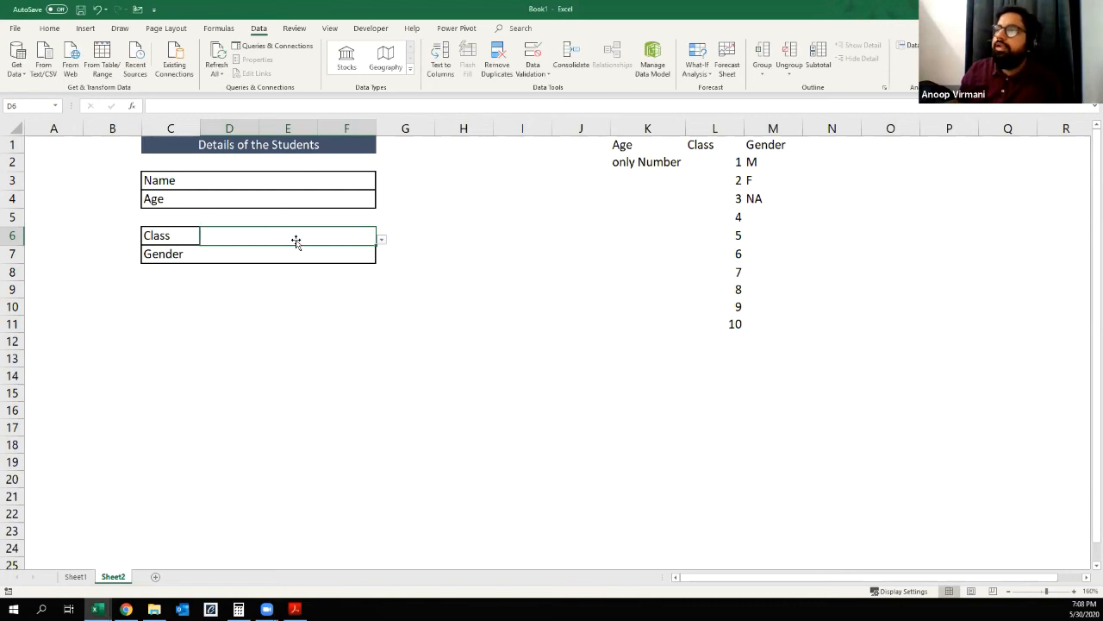
Step: Choose 8 from the Class entry cell's dropdown list, and clear the cell
click(381, 240)
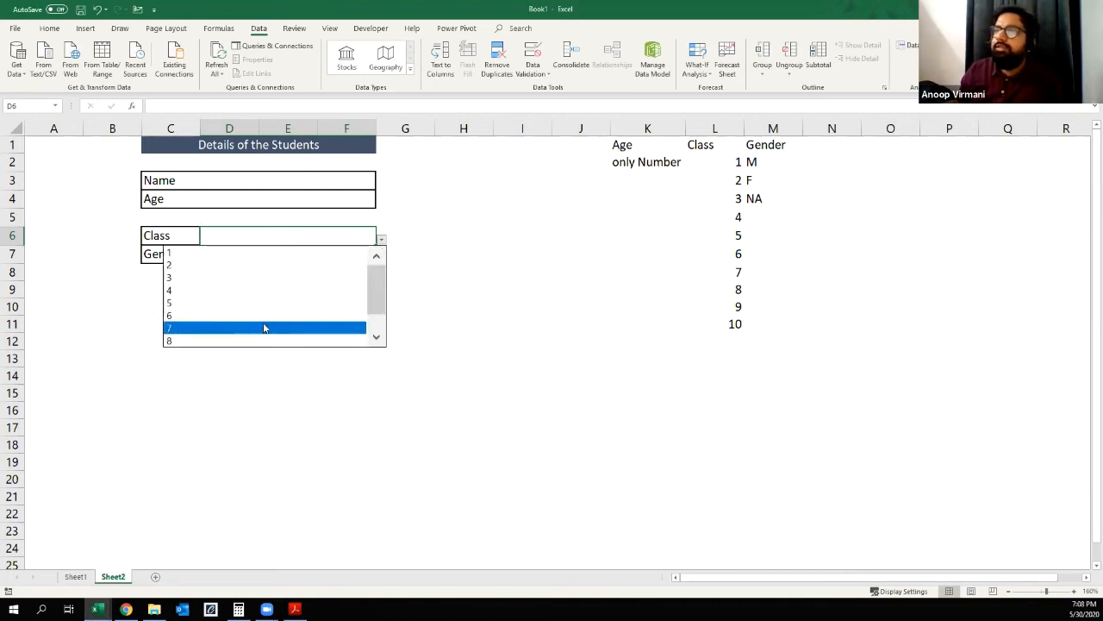
drag(369, 313, 368, 348)
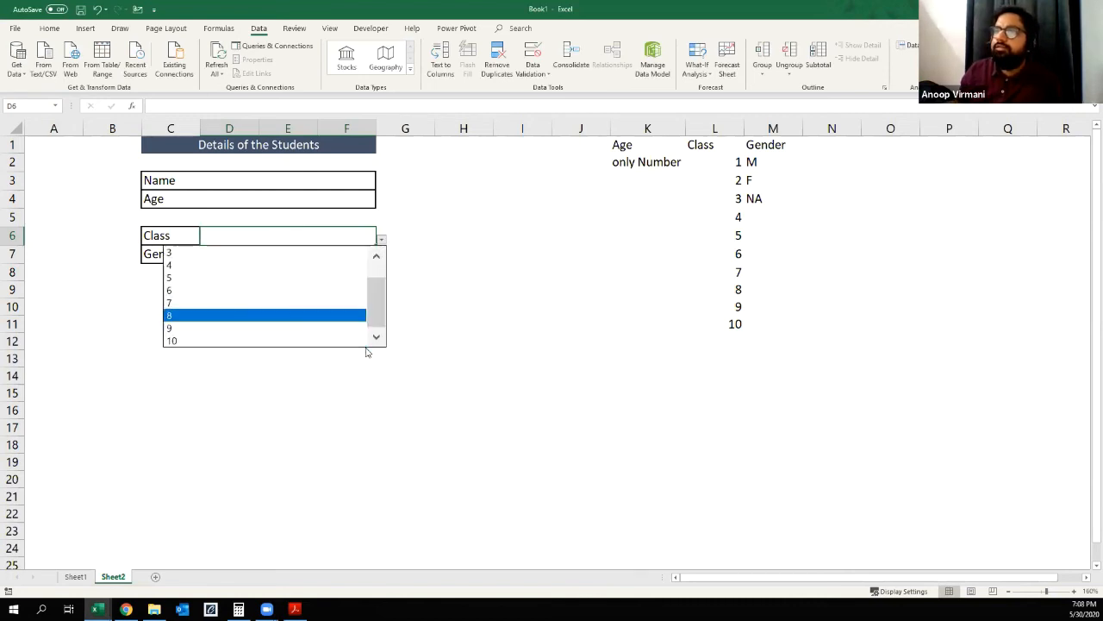
click(207, 315)
click(306, 345)
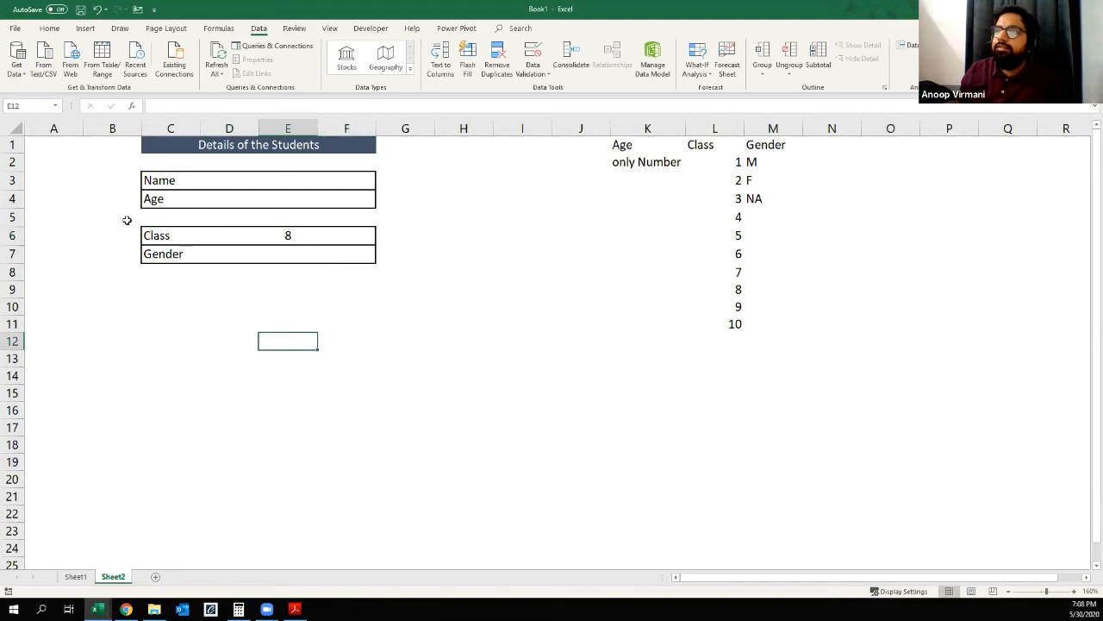
click(311, 235)
key(Down)
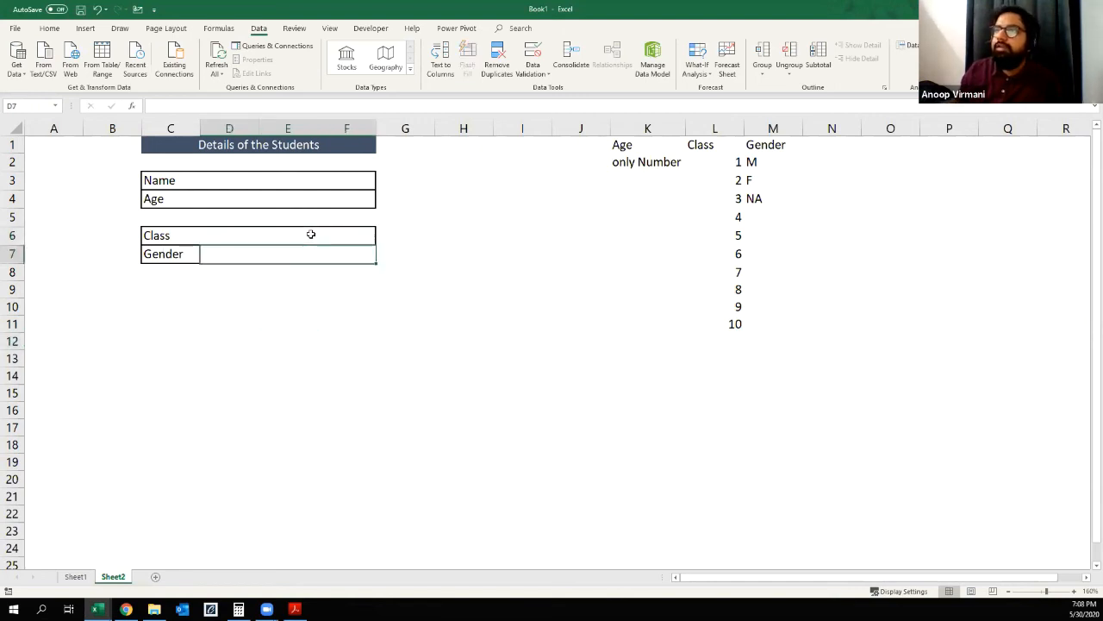
click(531, 73)
click(538, 88)
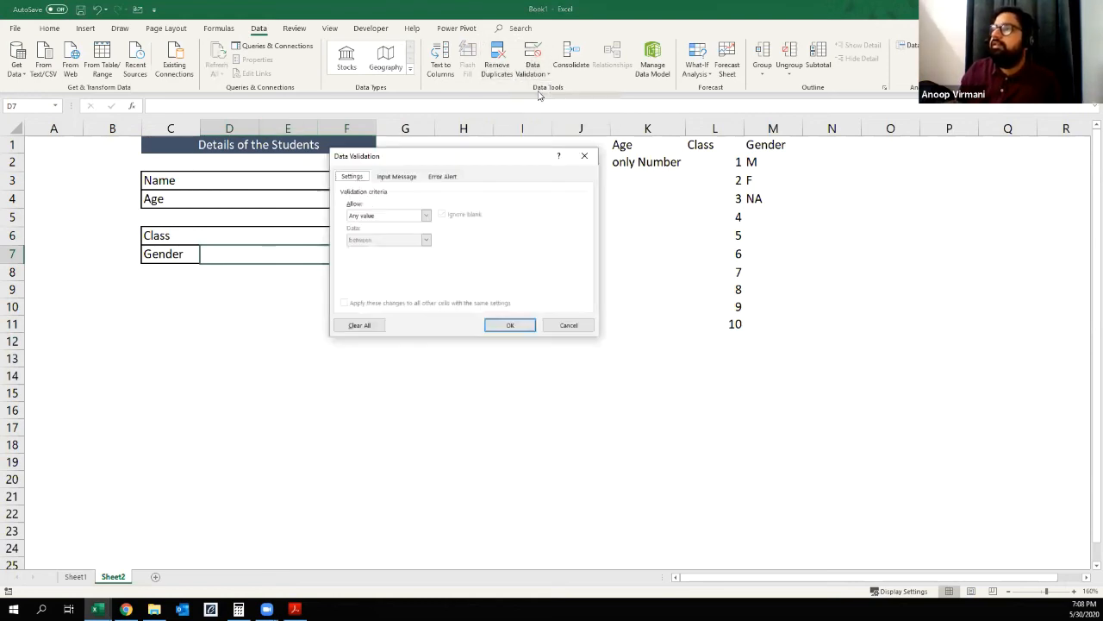
click(568, 325)
click(288, 341)
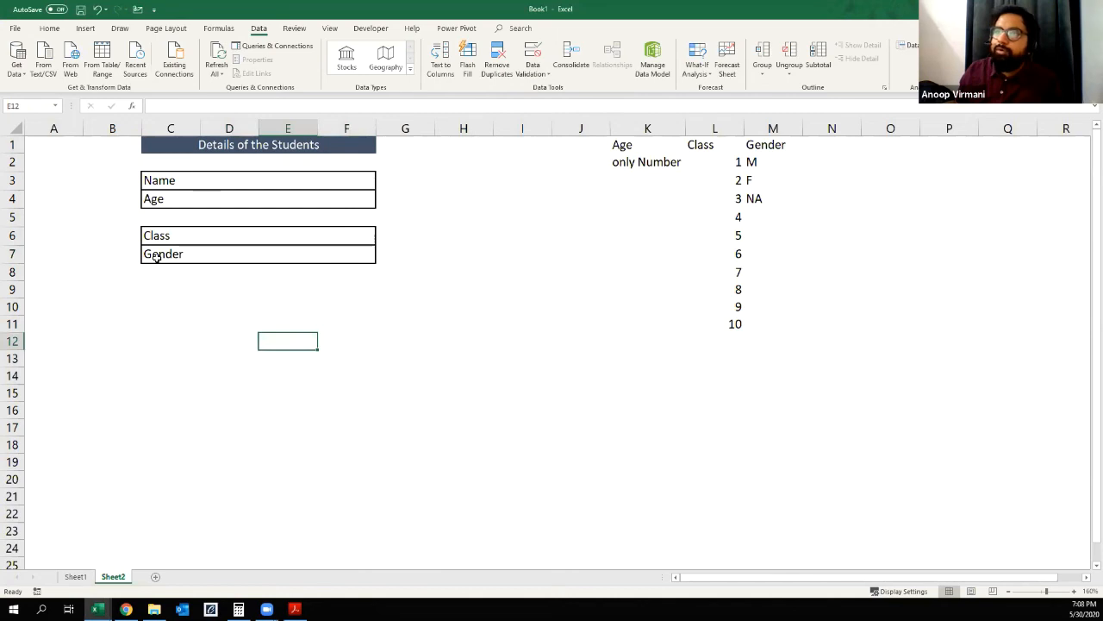
click(156, 257)
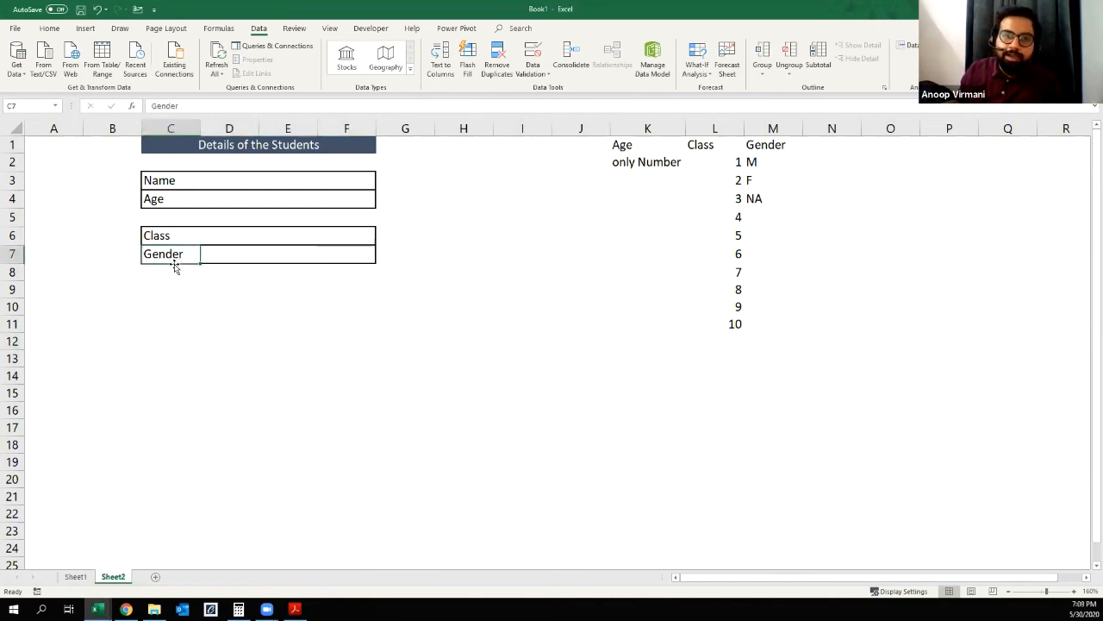
Step: Add list validation with an in-cell dropdown to the Gender entry cell D7, using M2:M4 as source, and check its options
click(241, 255)
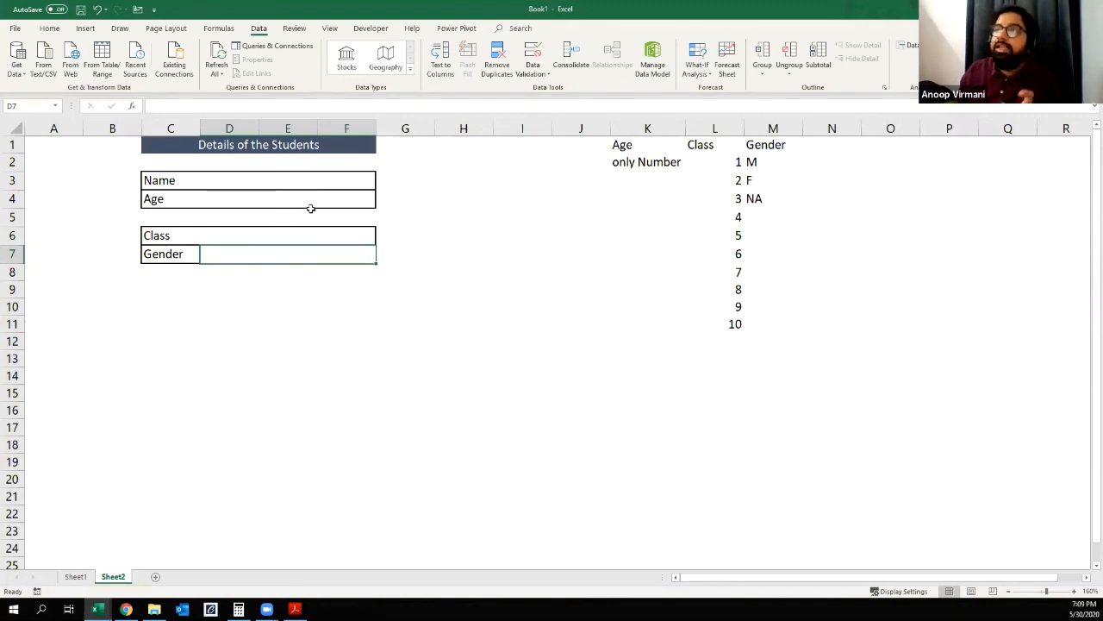
click(521, 73)
click(532, 87)
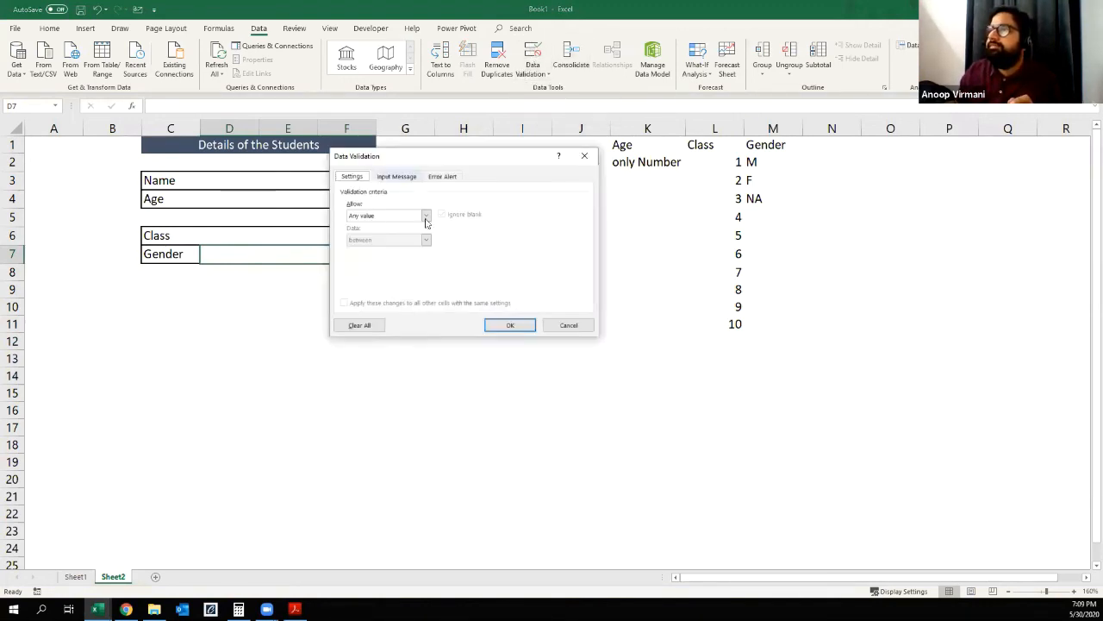
click(425, 214)
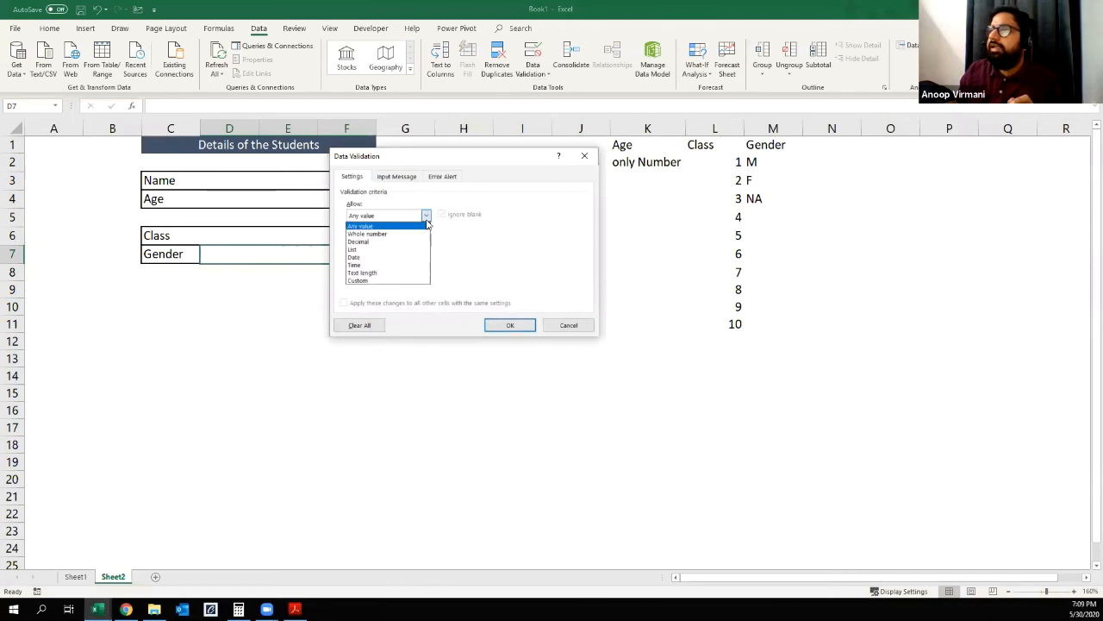
click(369, 250)
click(474, 263)
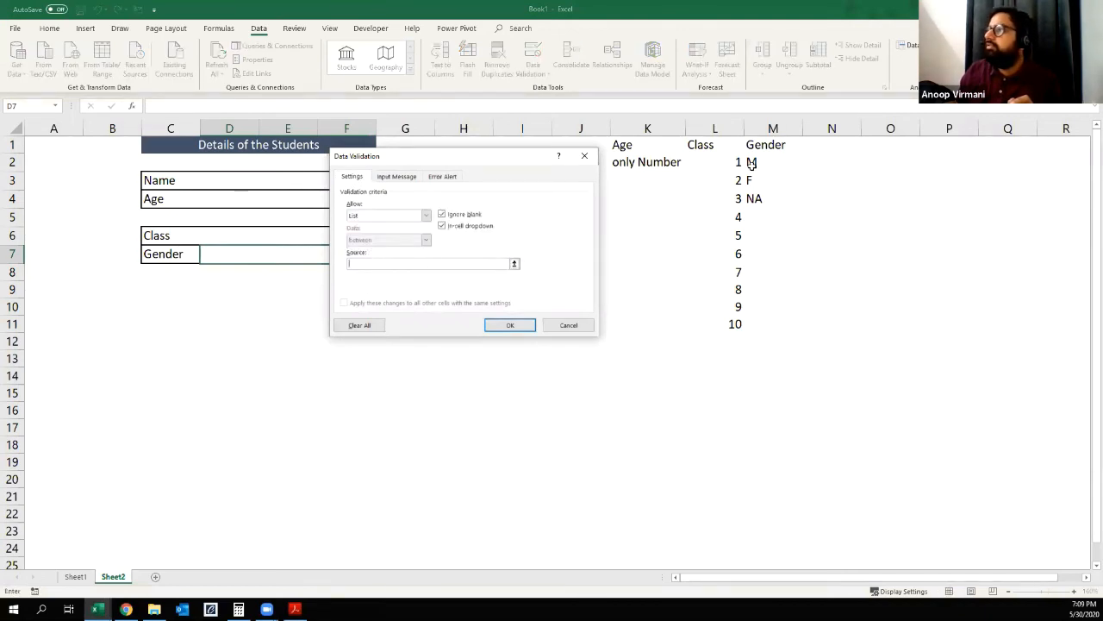
drag(751, 162, 759, 199)
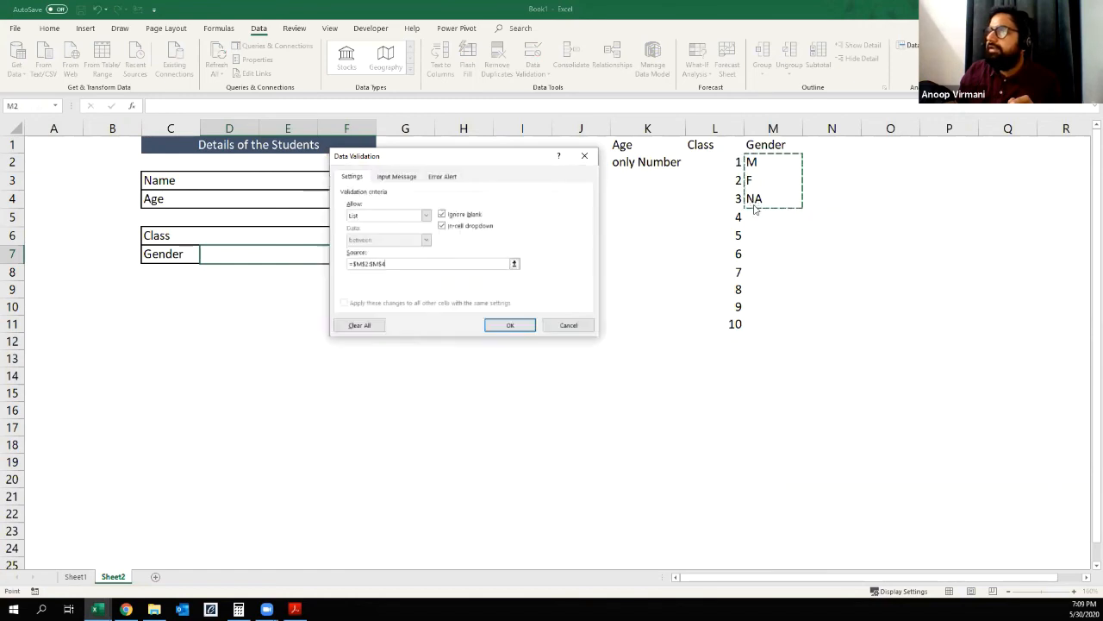
click(505, 328)
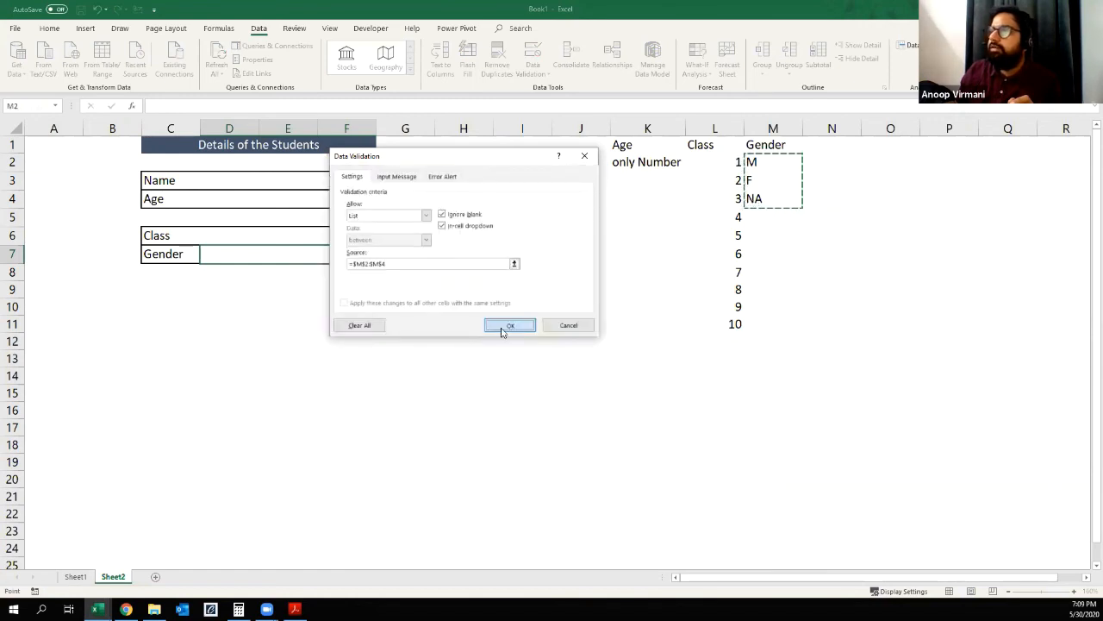
click(381, 259)
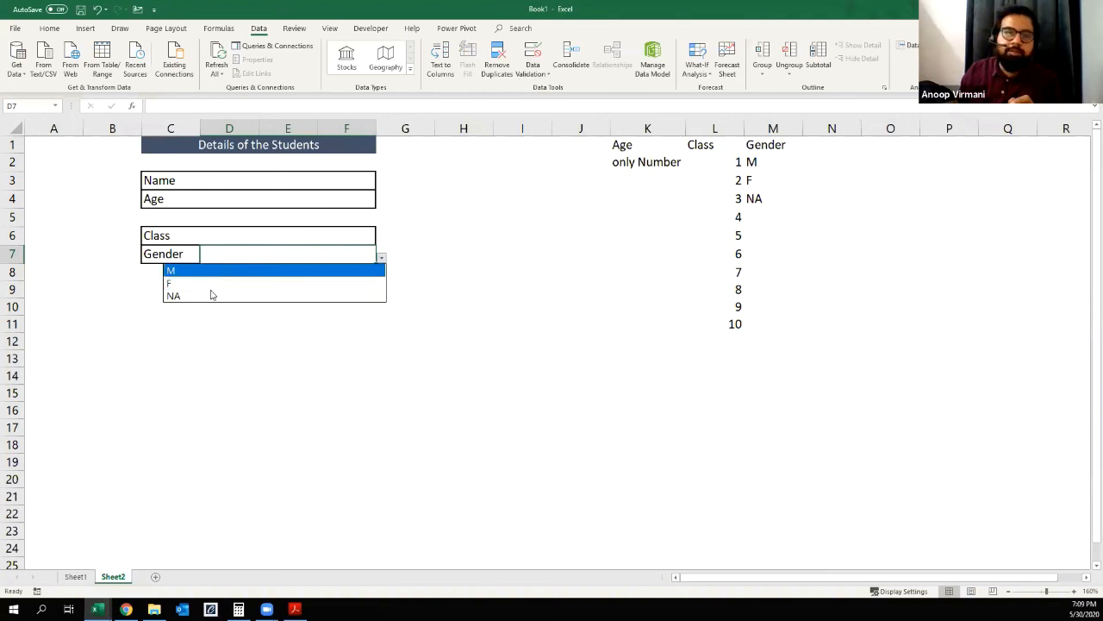
key(Escape)
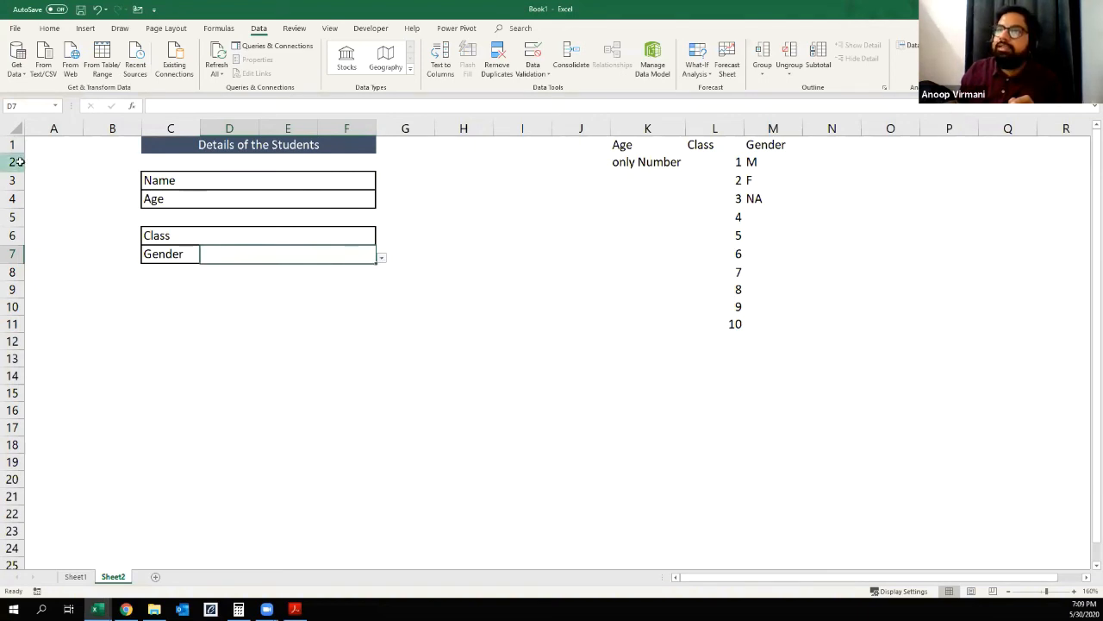
Step: Insert cells at C2:F2 below the form title, shifting the cells down, and remove the inserted cells' fill colour
drag(165, 162, 341, 166)
key(ctrl+shift+plus)
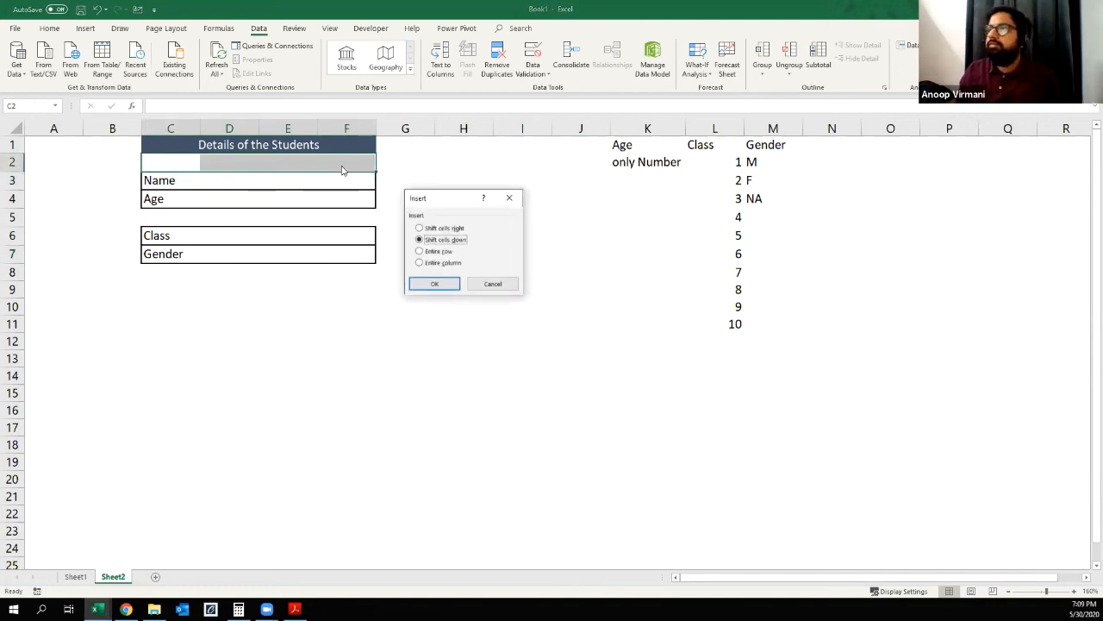
key(Return)
key(alt+h)
key(h)
key(n)
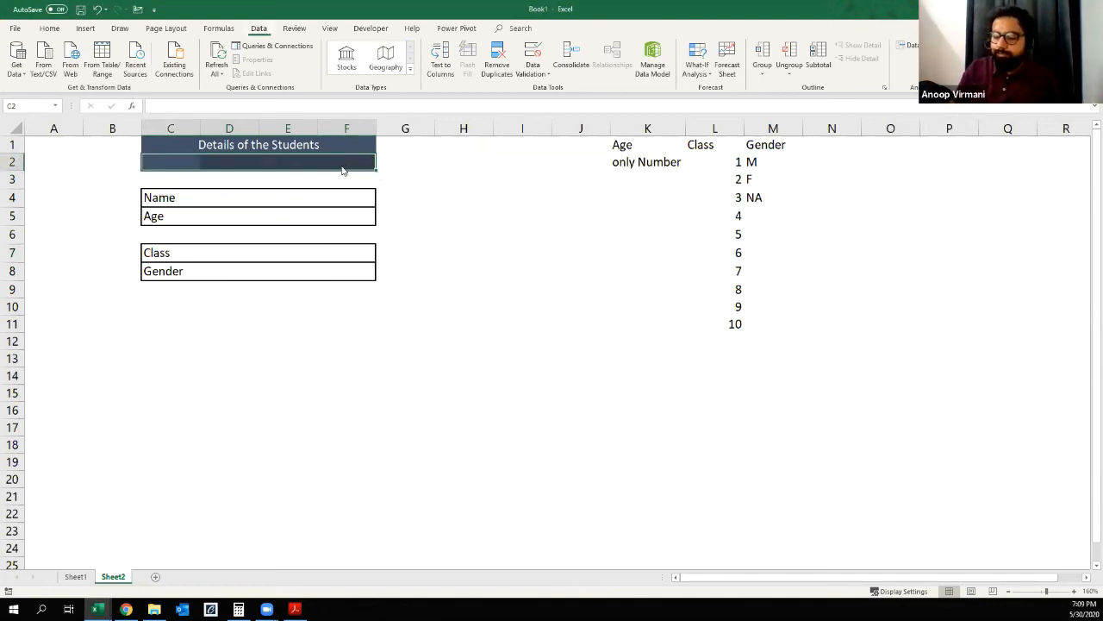
Step: Insert another row of cells at C3:F3, shifting the form's cells down
key(Down)
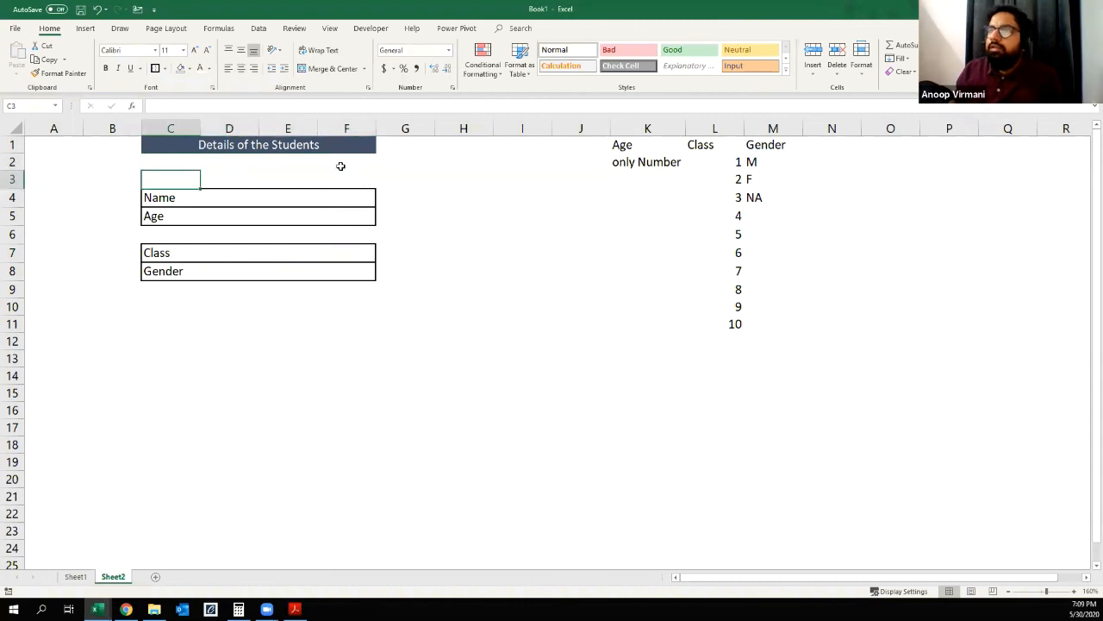
key(shift+Right)
key(shift+Right)
key(shift+Right)
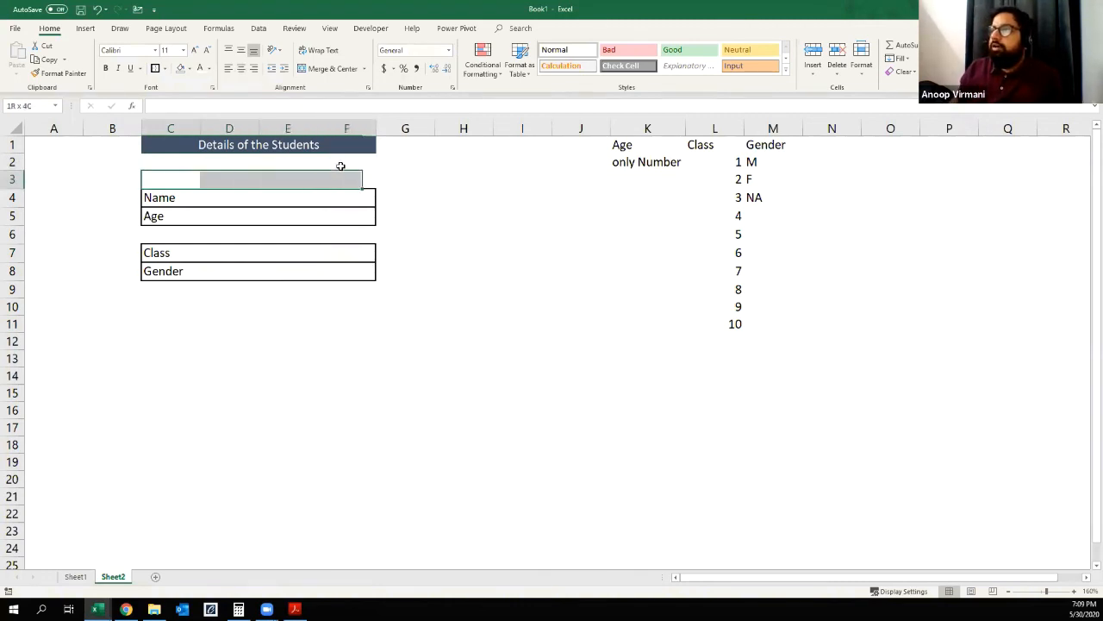
key(ctrl+shift+equal)
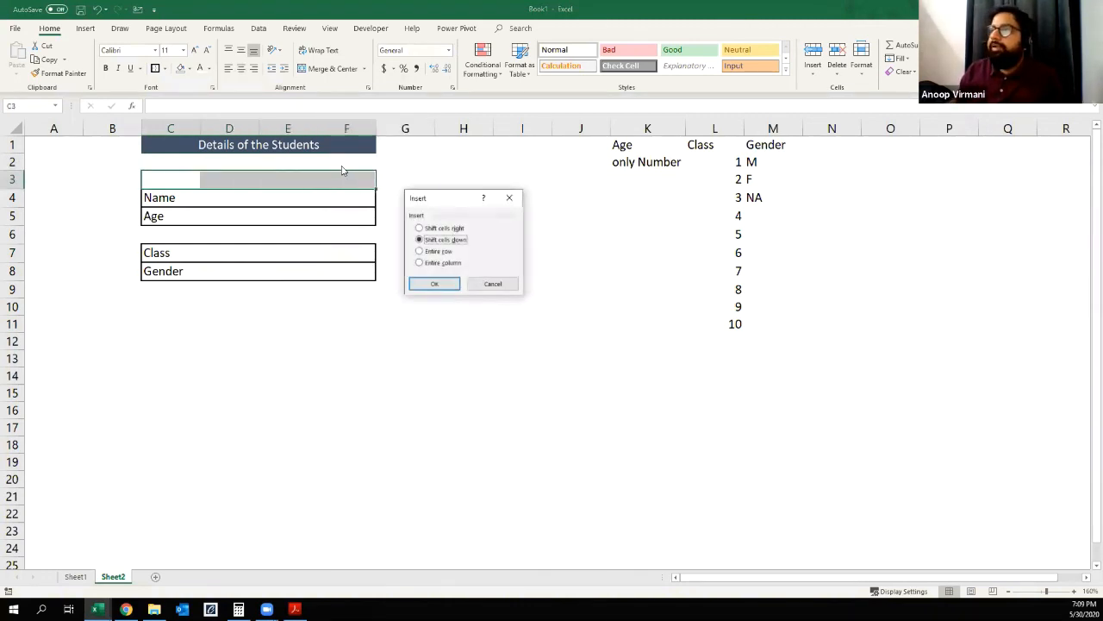
key(Return)
Step: Copy the form's Name row to C3 and change the copied label to Date
key(Up)
key(Down)
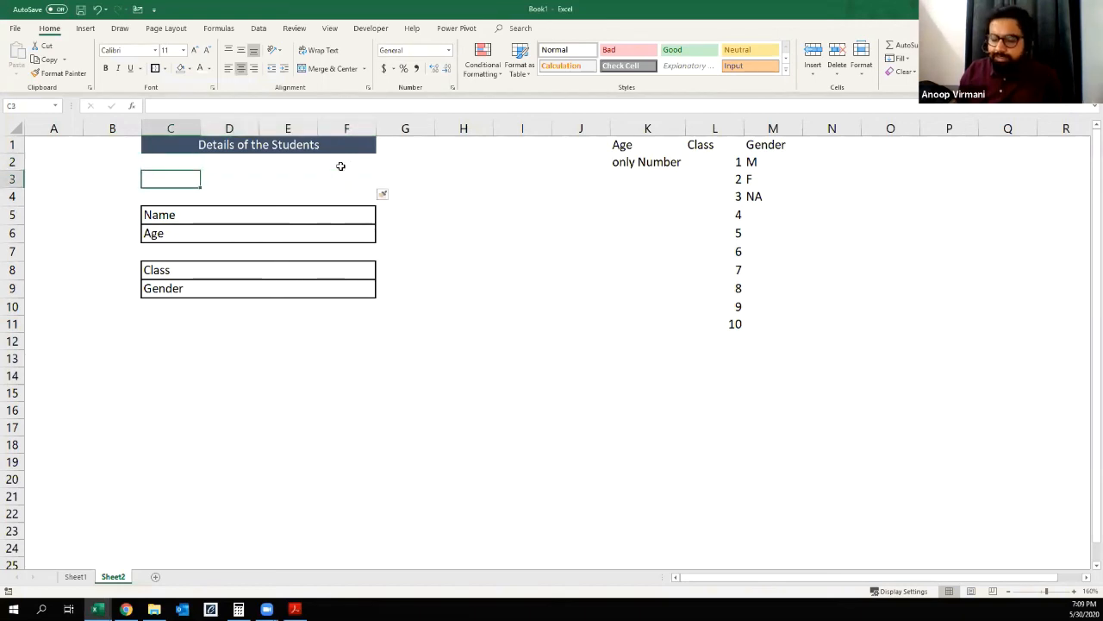
key(Down)
key(Down)
key(Down)
key(Up)
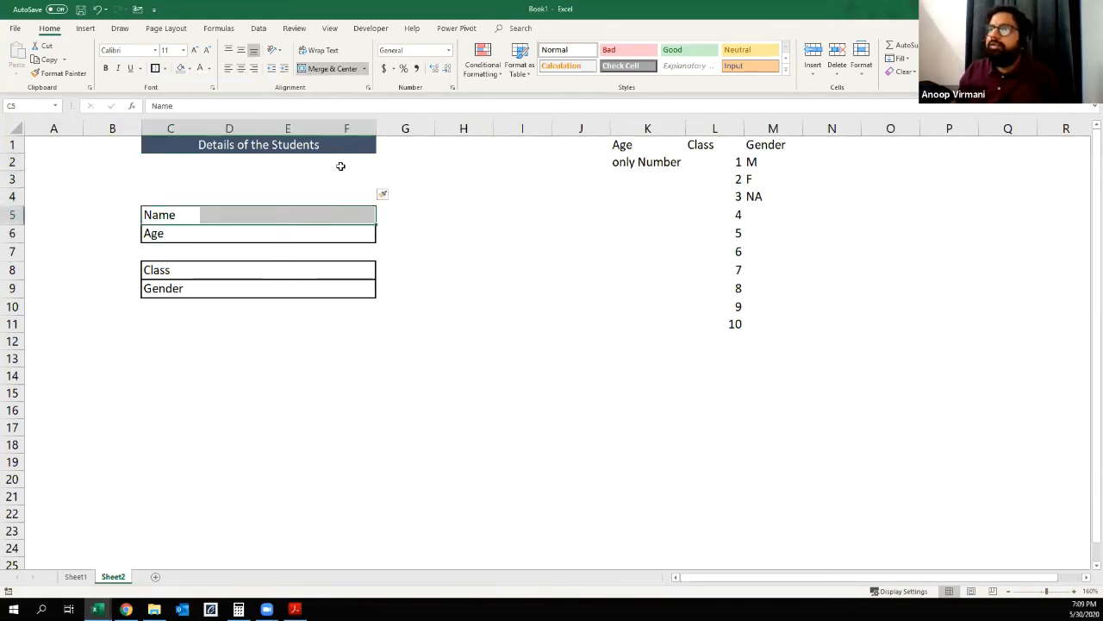
key(ctrl+c)
key(Up)
key(Up)
key(Return)
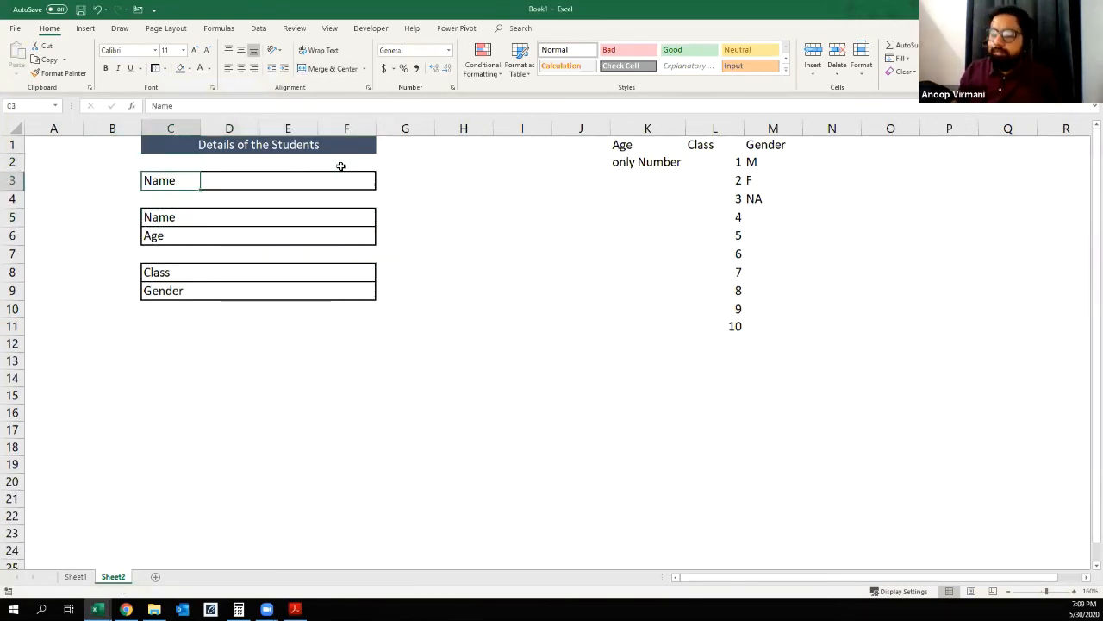
text(Date)
key(Right)
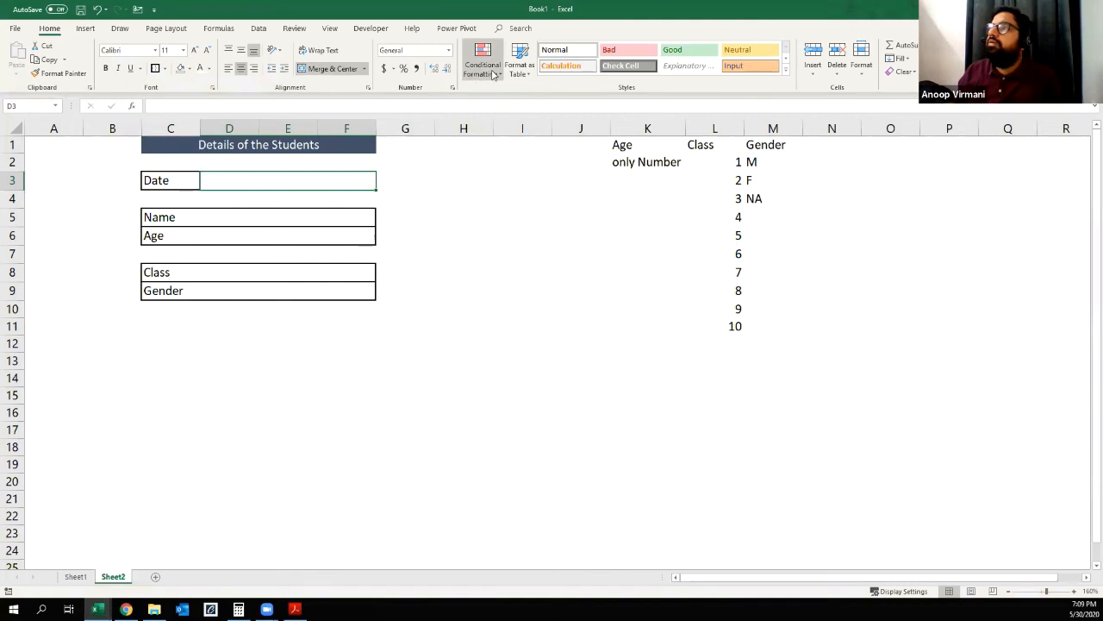
Step: Set the data validation for the Date entry cell D3 to allow Date values with the between condition
click(257, 28)
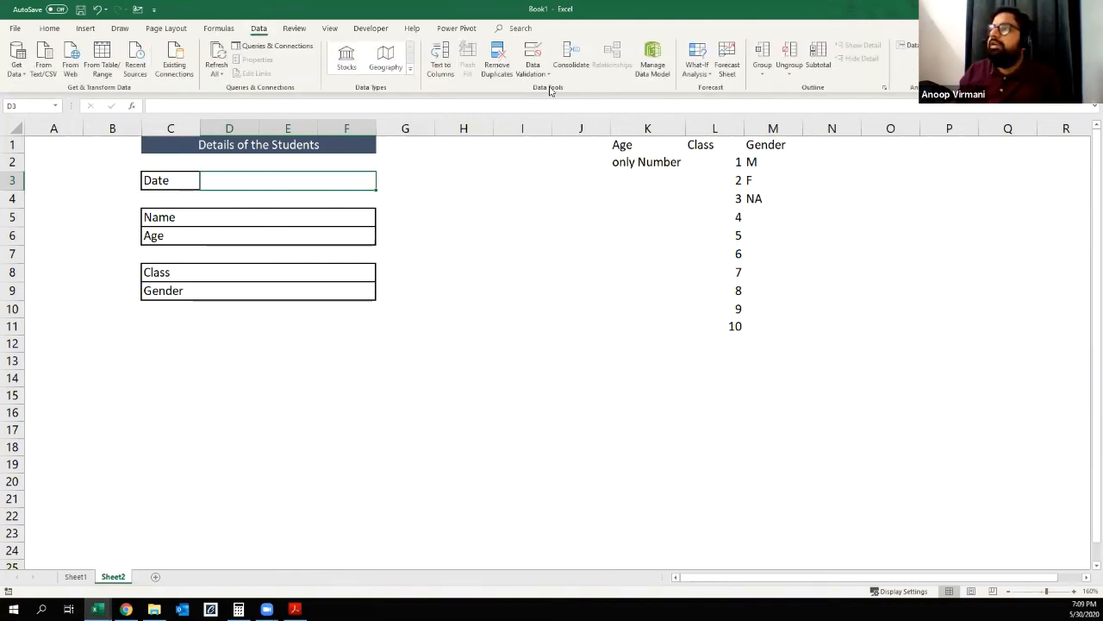
click(535, 49)
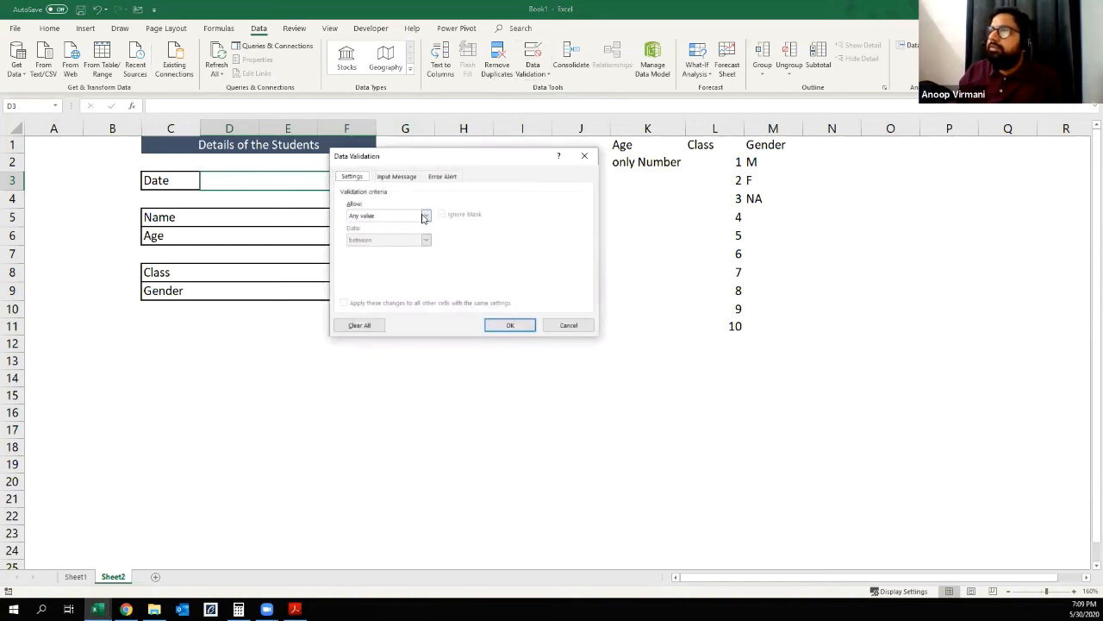
click(424, 215)
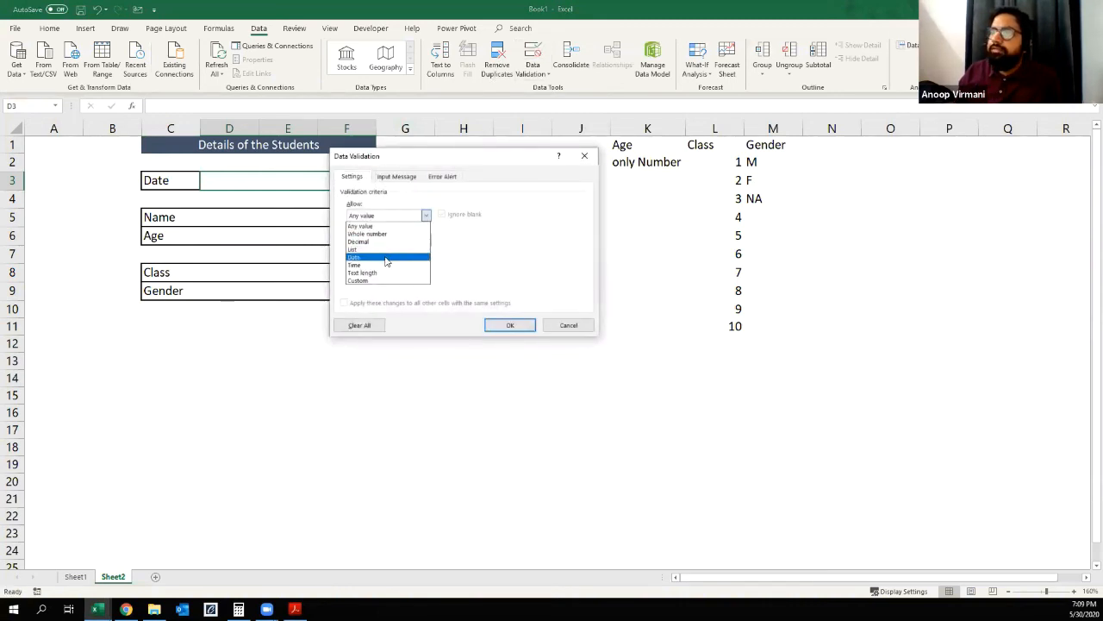
click(386, 258)
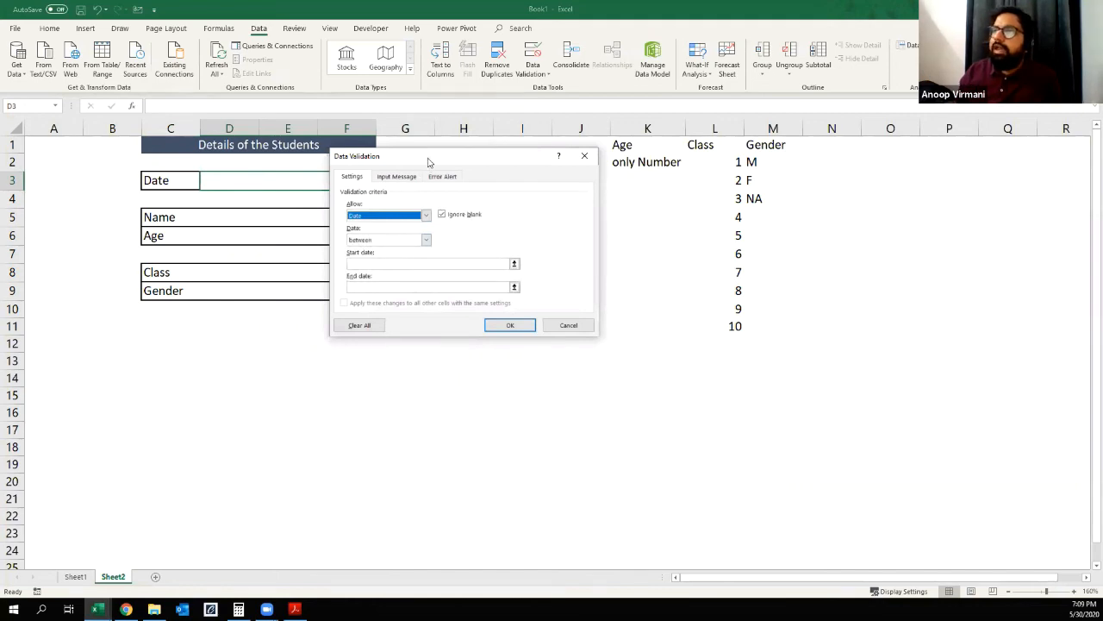
drag(453, 121, 453, 121)
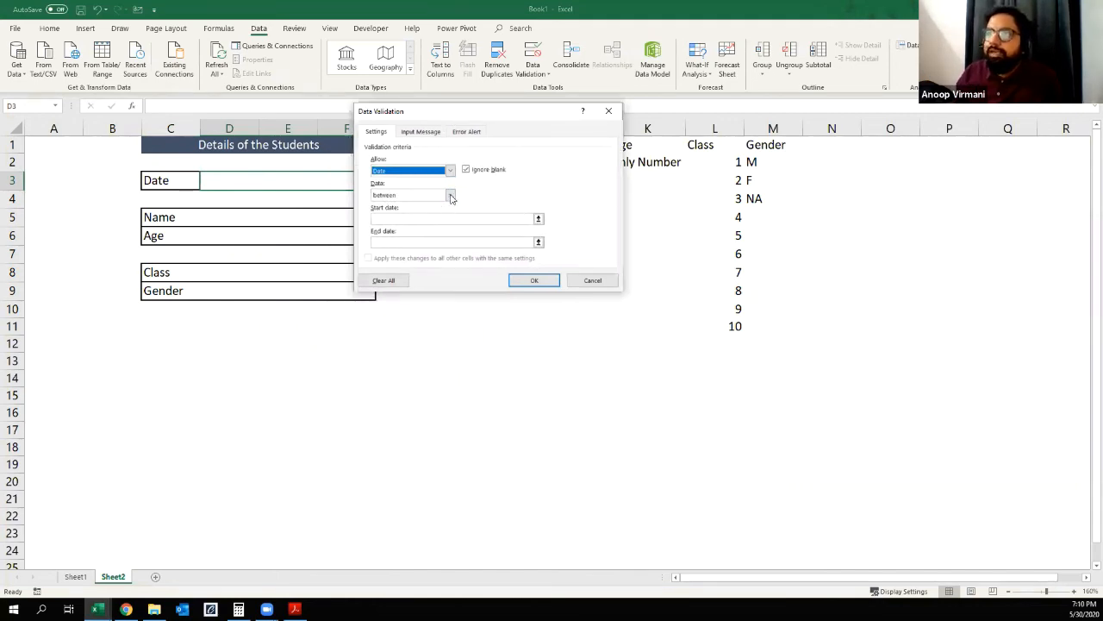
click(449, 195)
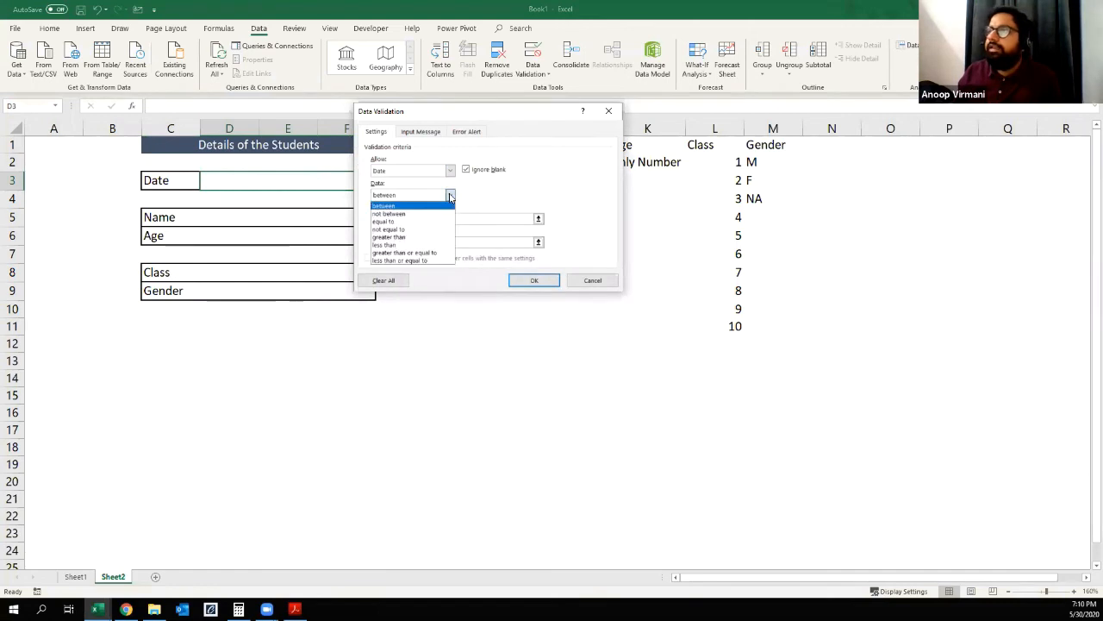
click(420, 207)
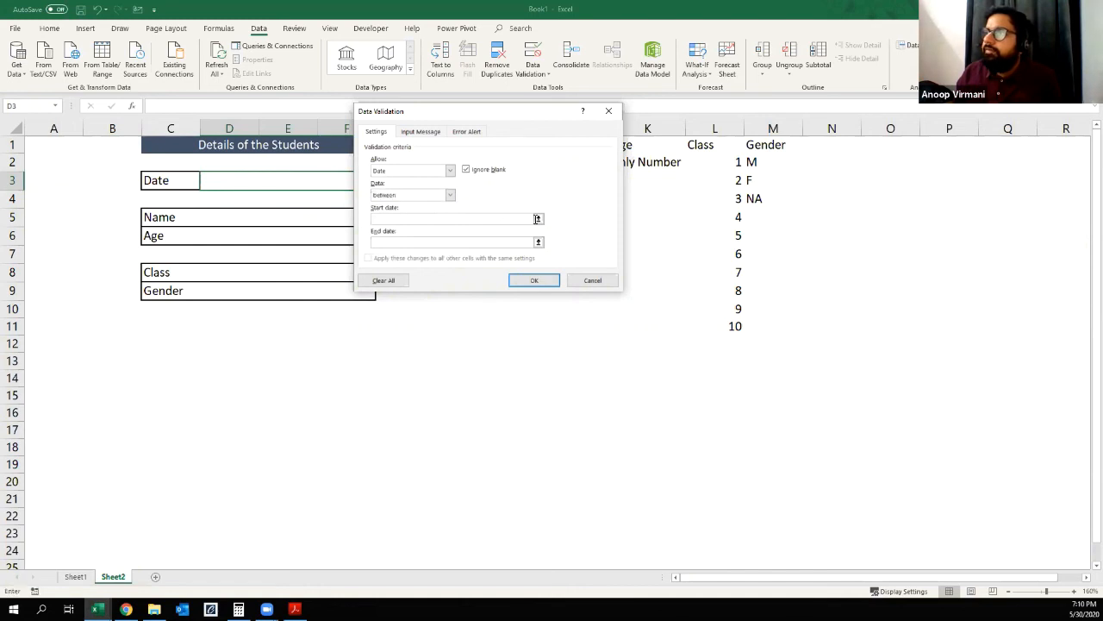
Step: Set the Date validation's start date to 5/25/2020 and end date to 5/30/2020, and apply the rule
click(535, 219)
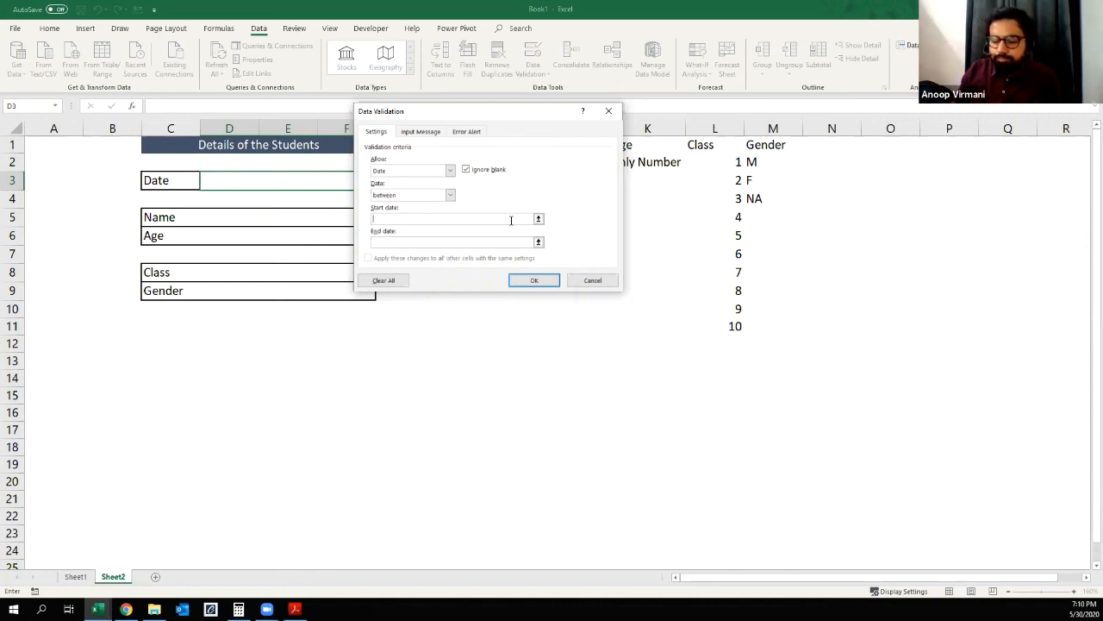
text(1/25/2020)
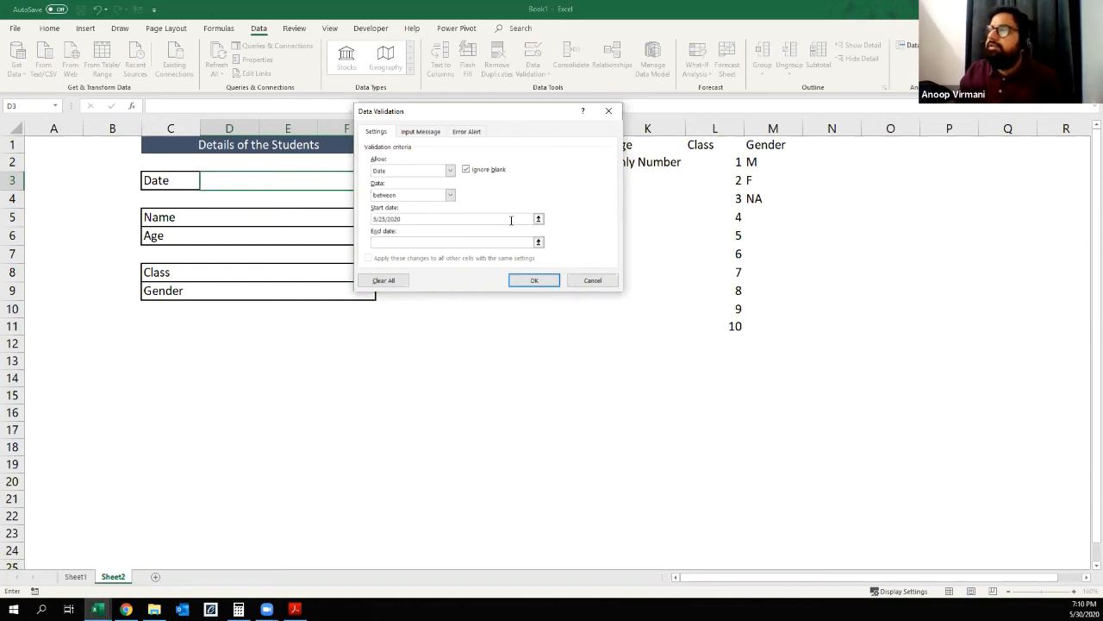
click(486, 243)
text(5/)
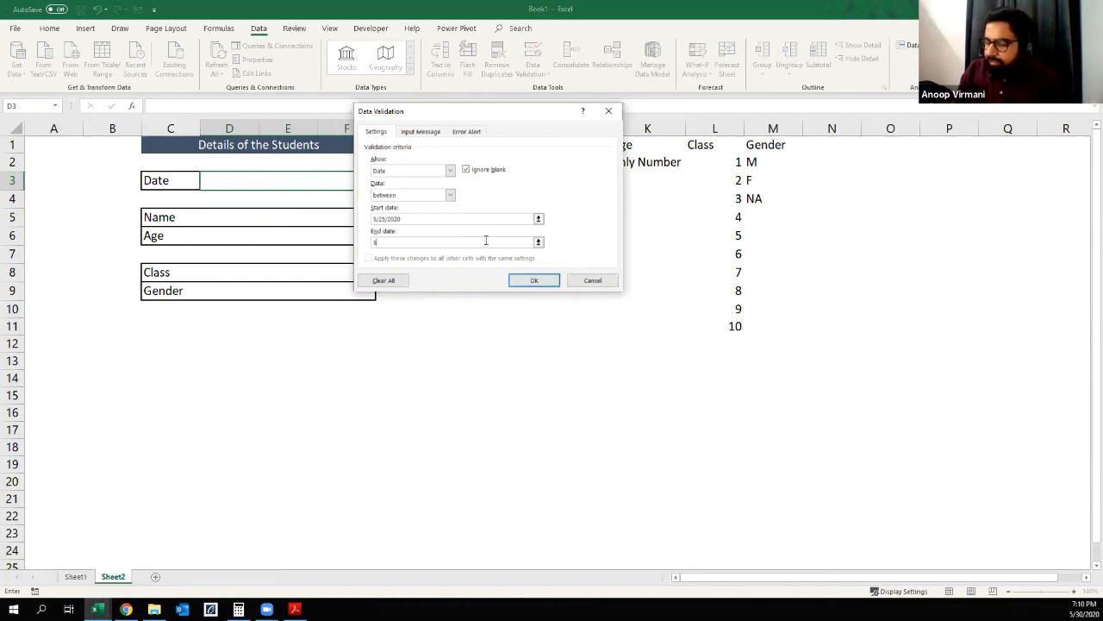
text(30/2020)
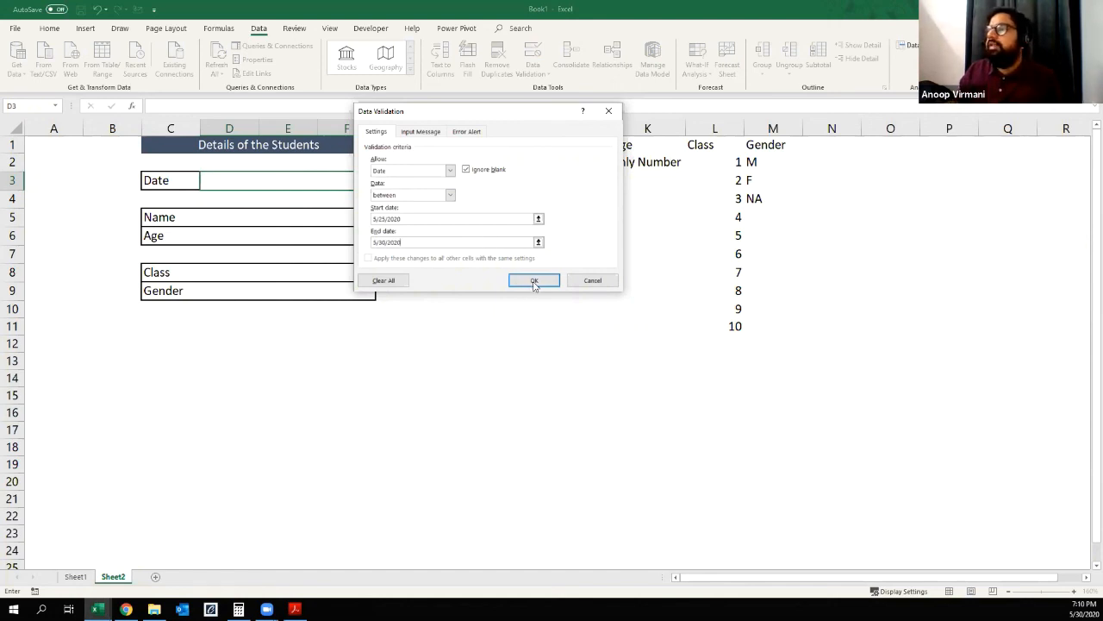
click(534, 281)
drag(490, 390, 474, 376)
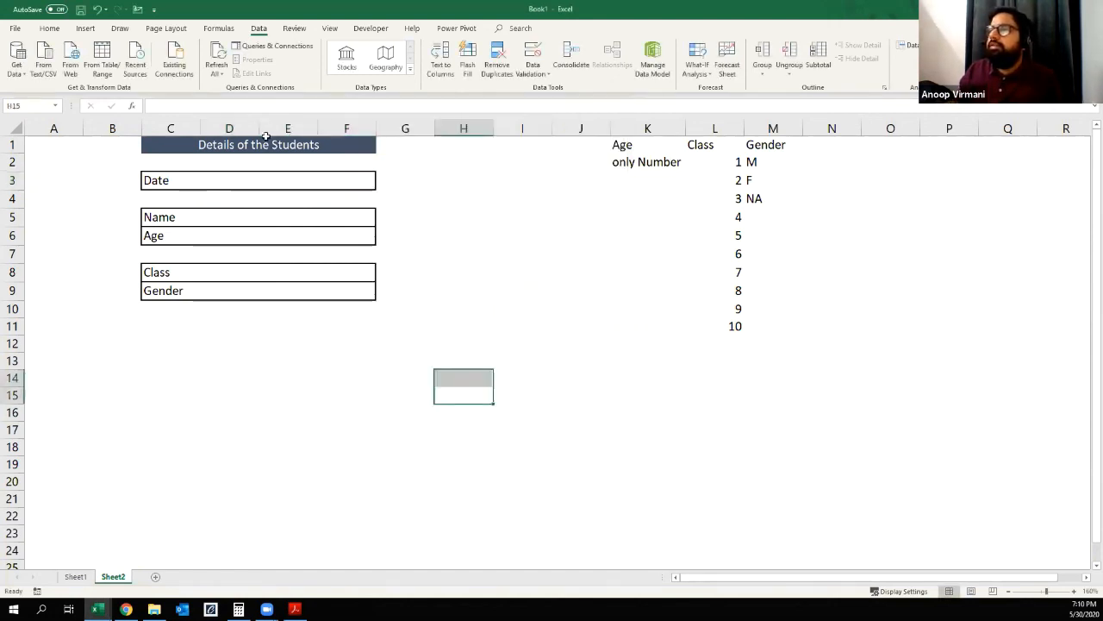
Step: Test the Date cell's validation by trying to enter 1-jan-2020 in D3, and cancel the entry
click(283, 180)
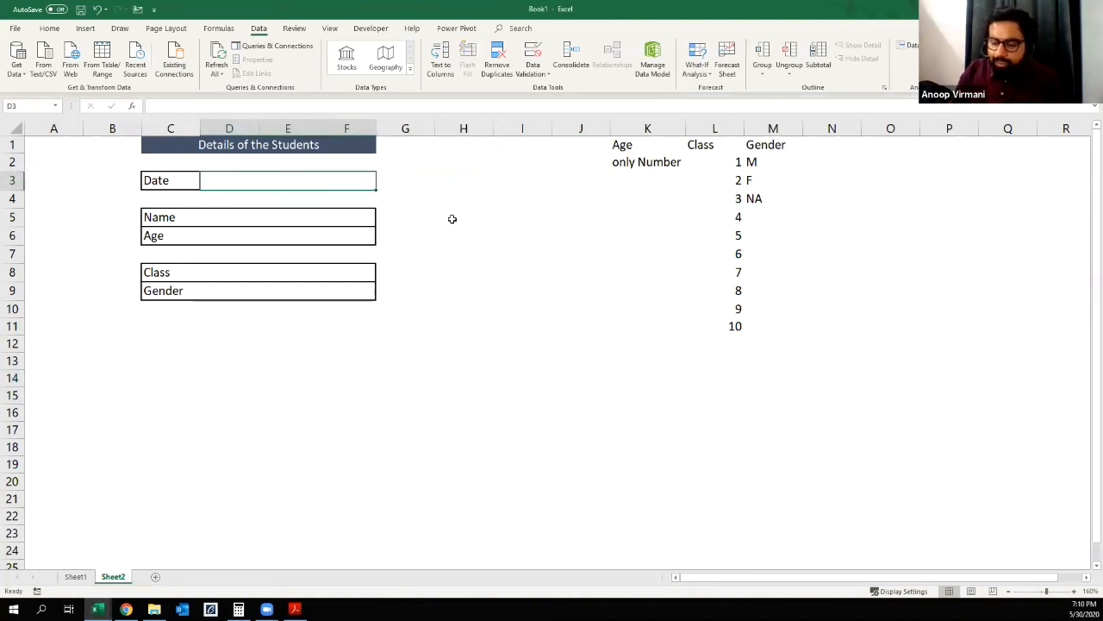
text(1)
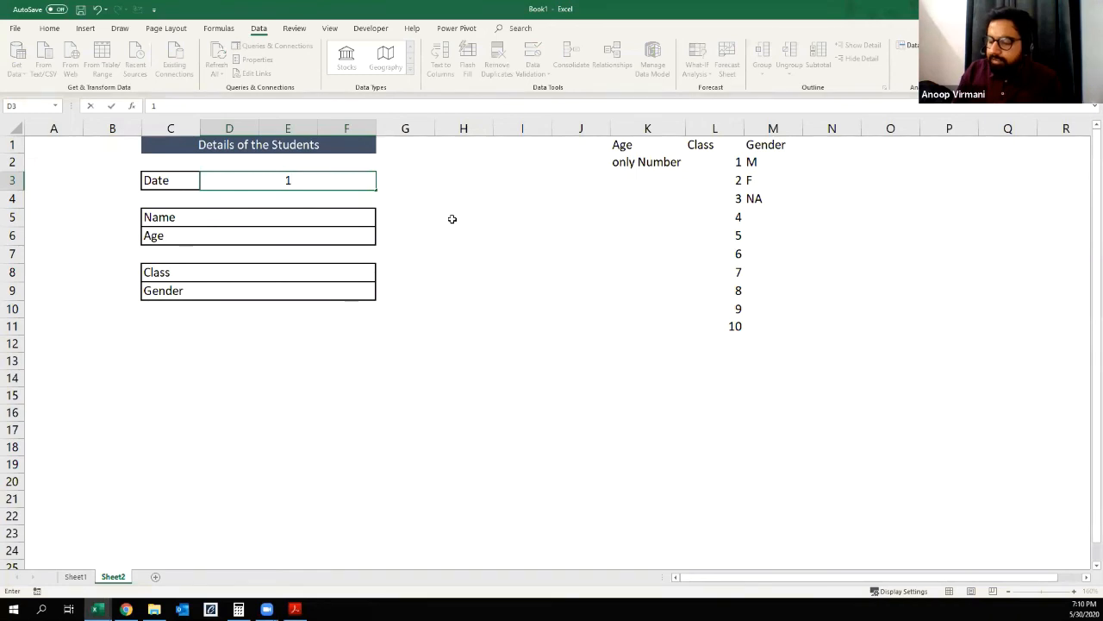
text(-j)
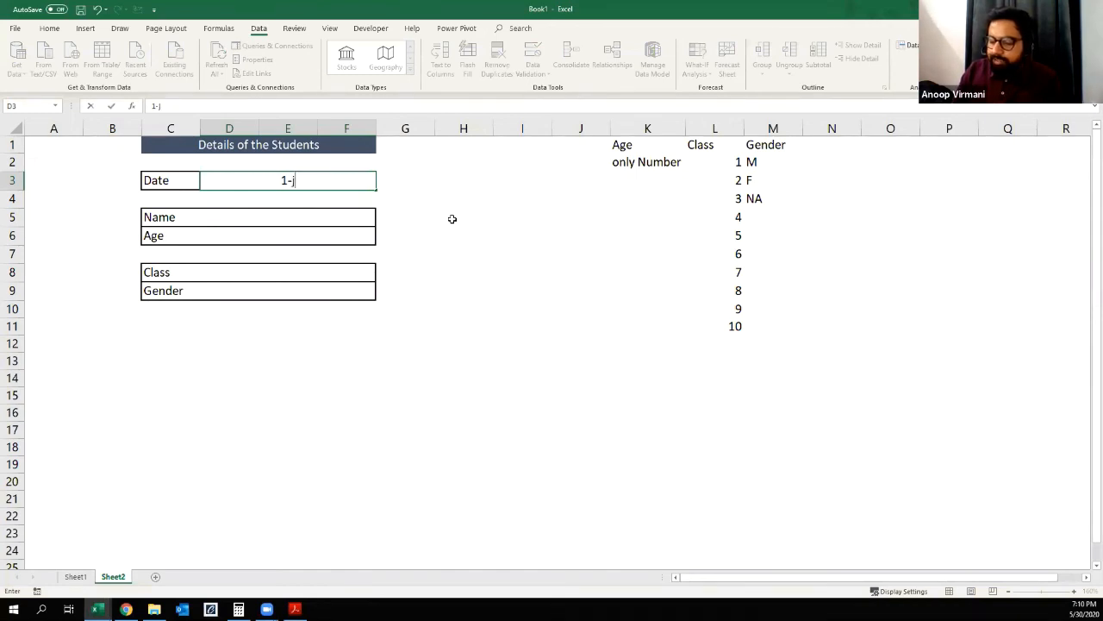
text(an-2020)
key(Return)
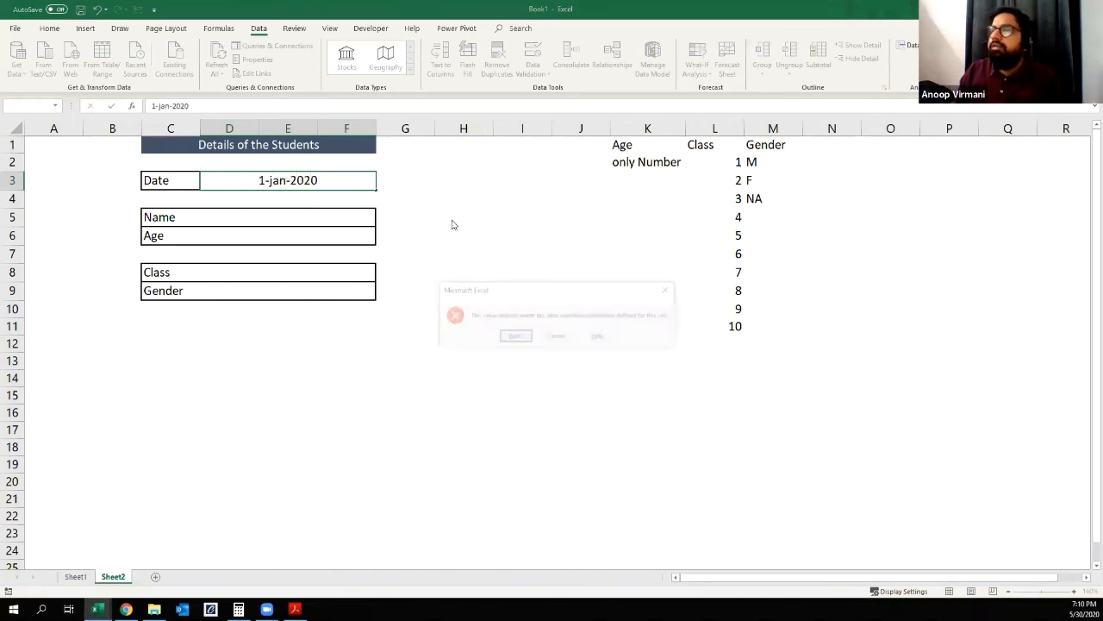
click(555, 337)
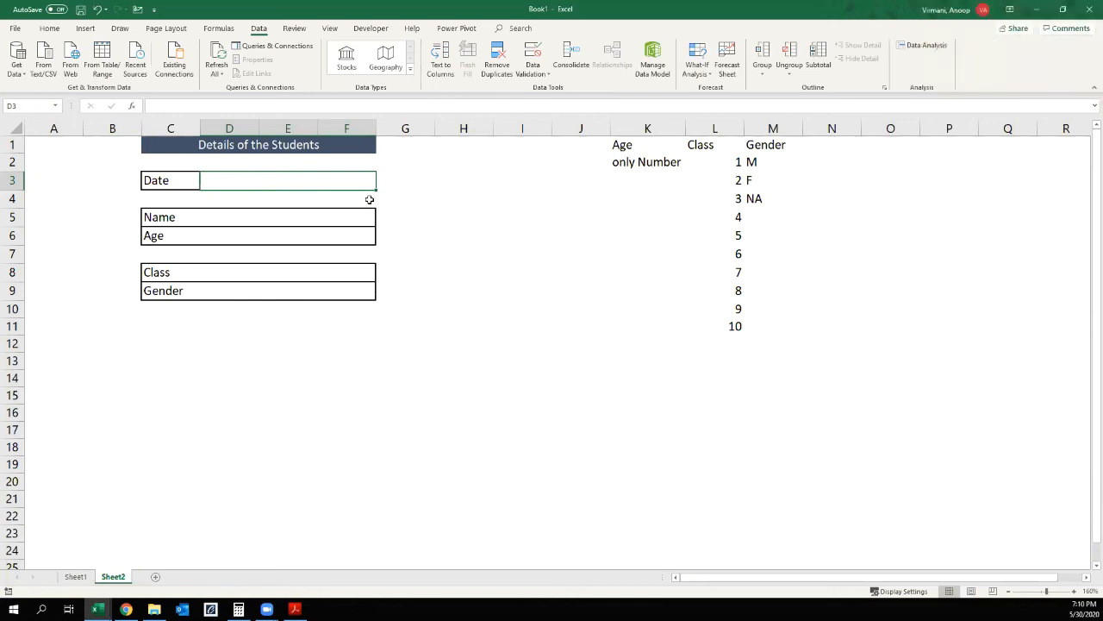
Step: Test the Date cell D3 with an in-range entry of 26 may 2020
text(26 may)
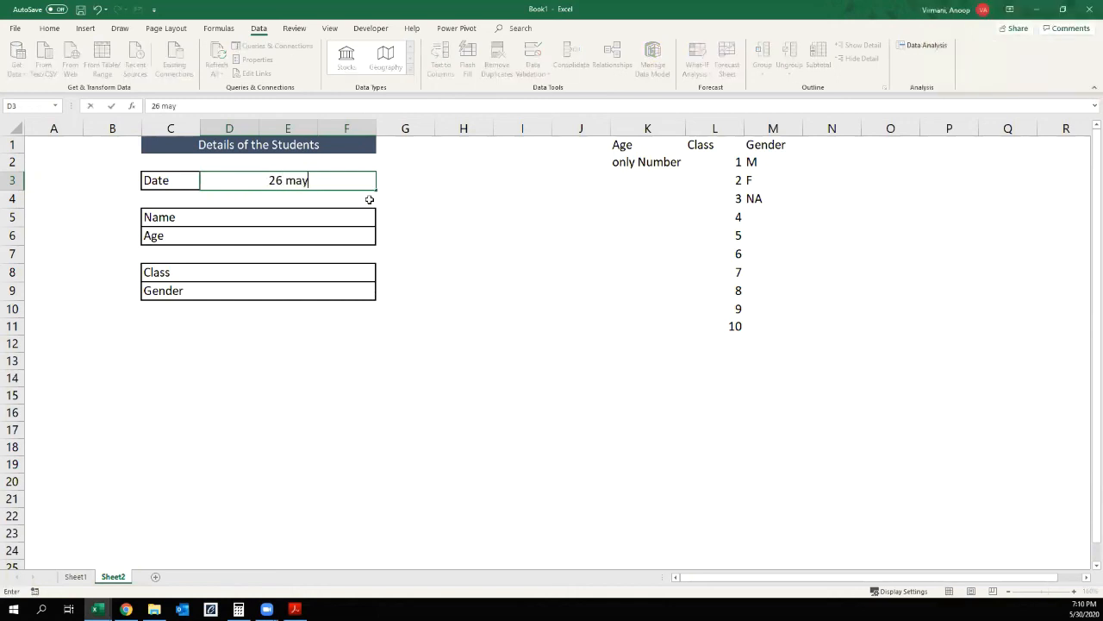
text( 2020)
key(Return)
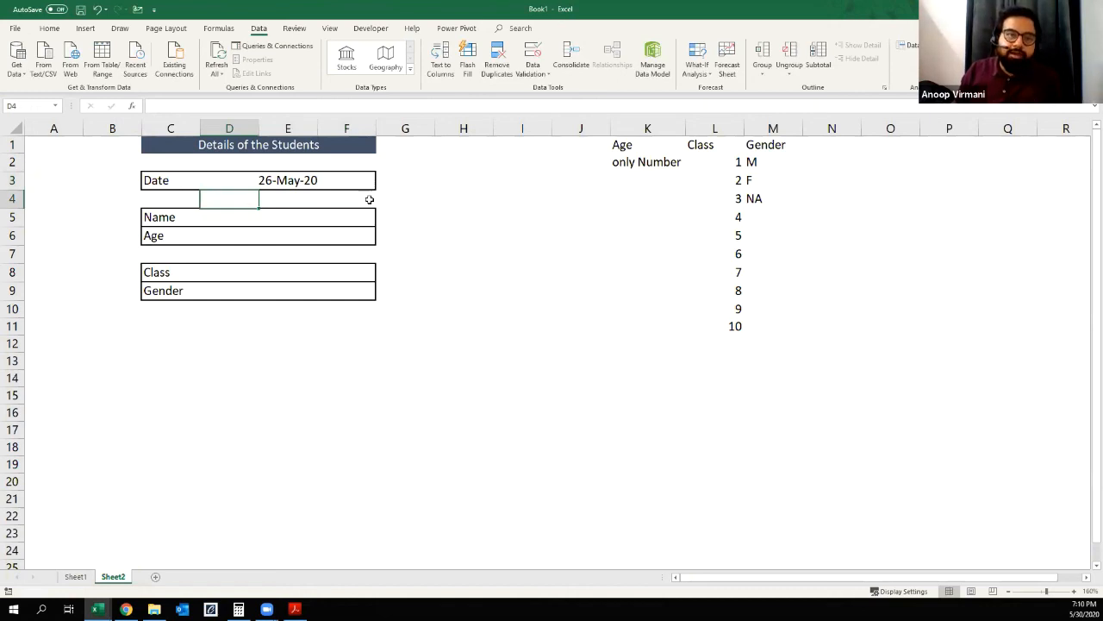
key(Up)
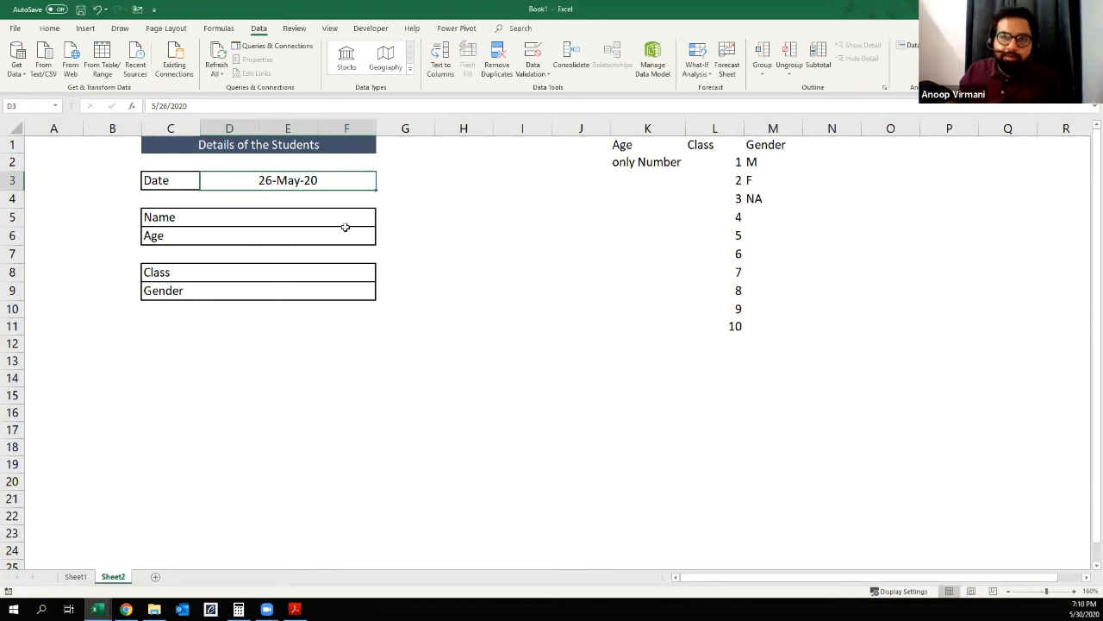
click(315, 223)
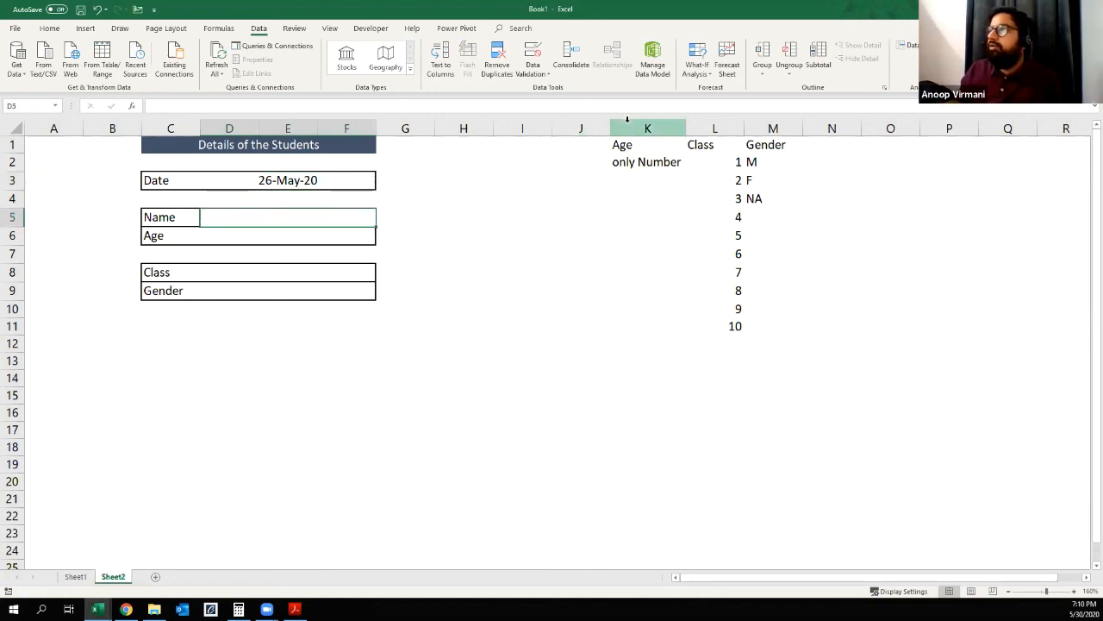
Step: Hide the Age, Class and Gender reference columns K:M and delete the empty column B beside the form
drag(638, 125, 781, 129)
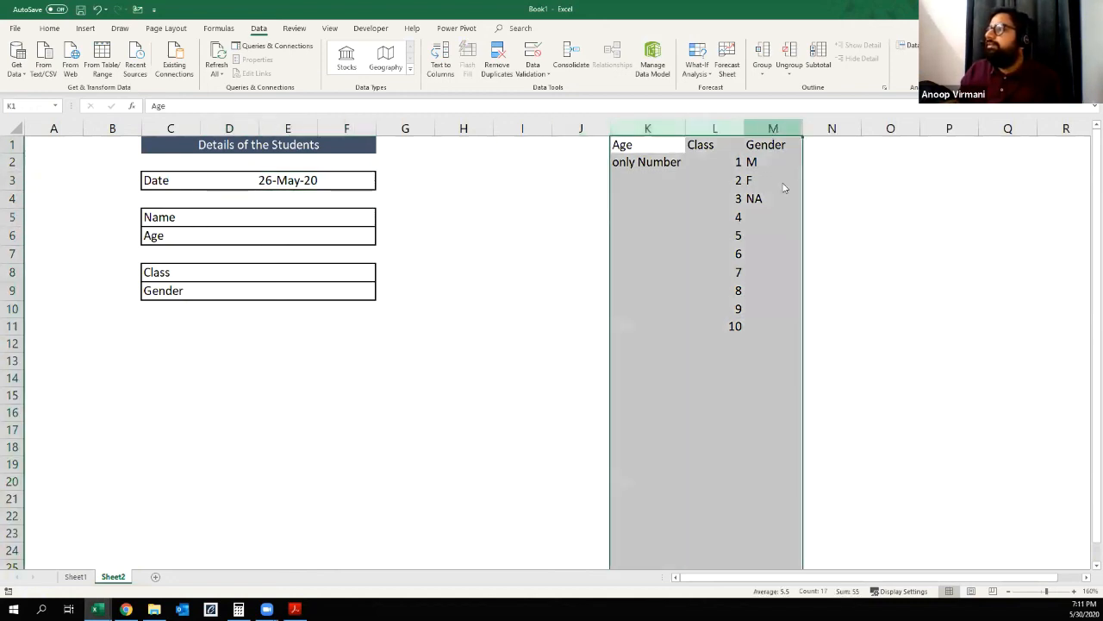
right_click(774, 129)
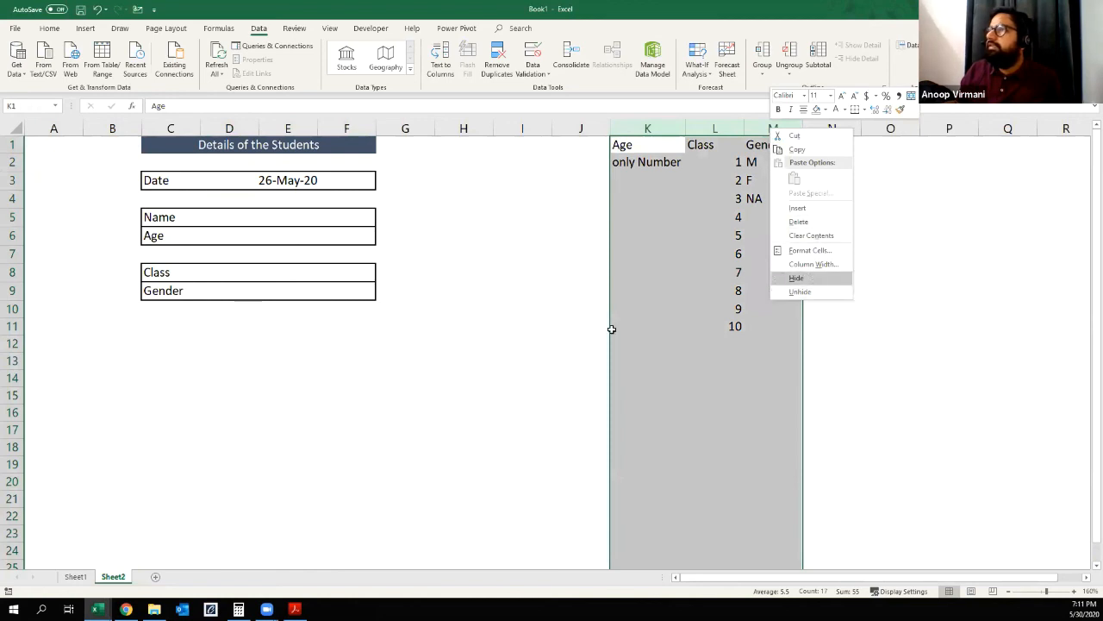
key(h)
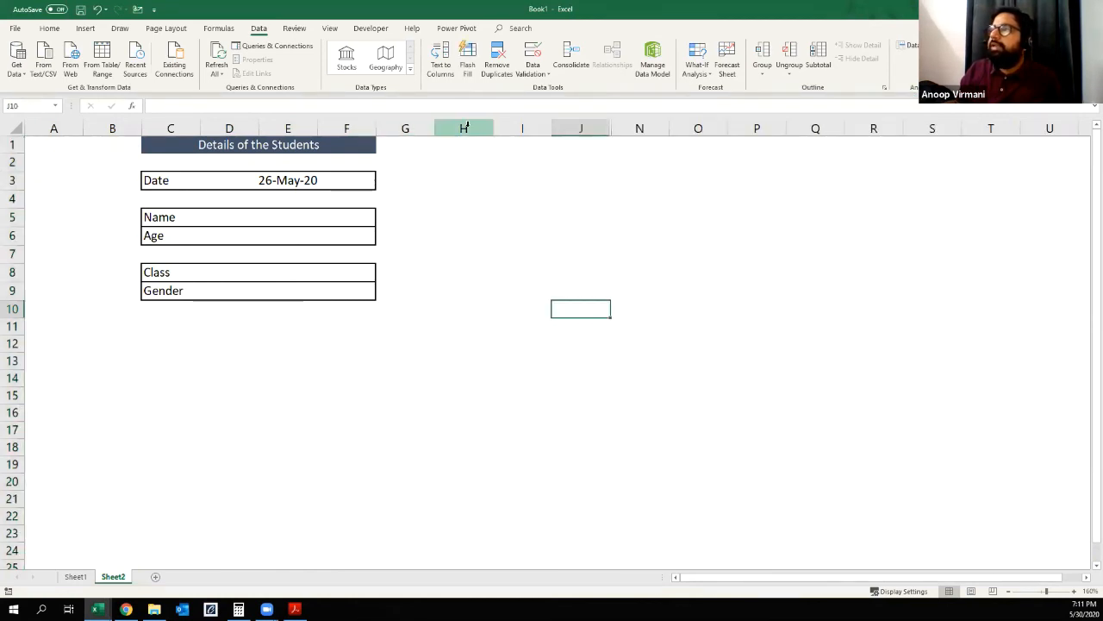
click(122, 124)
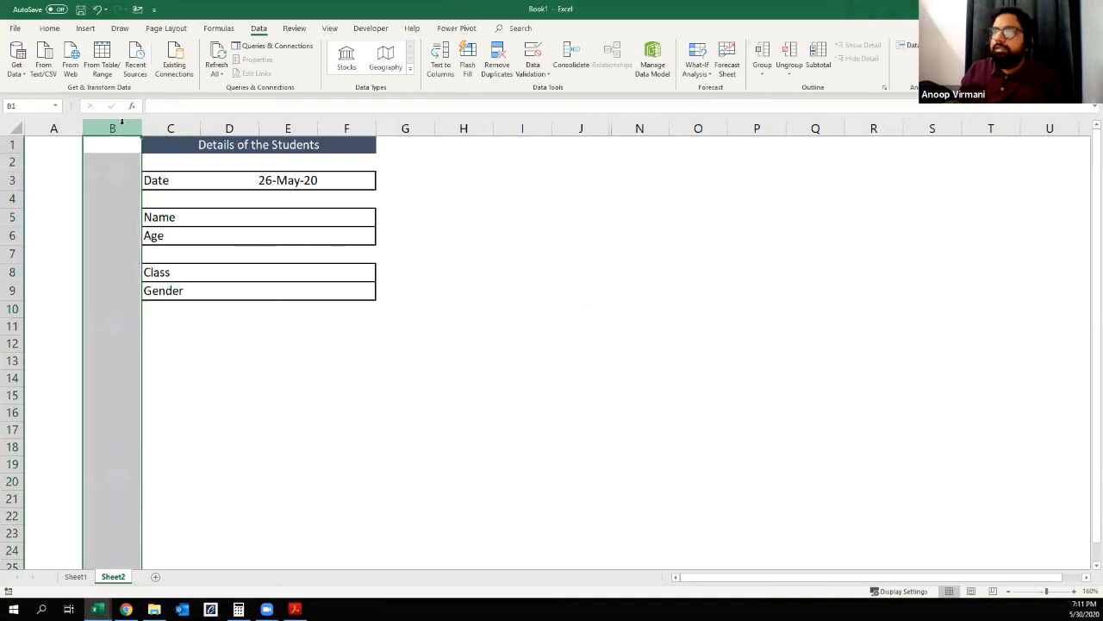
key(ctrl+minus)
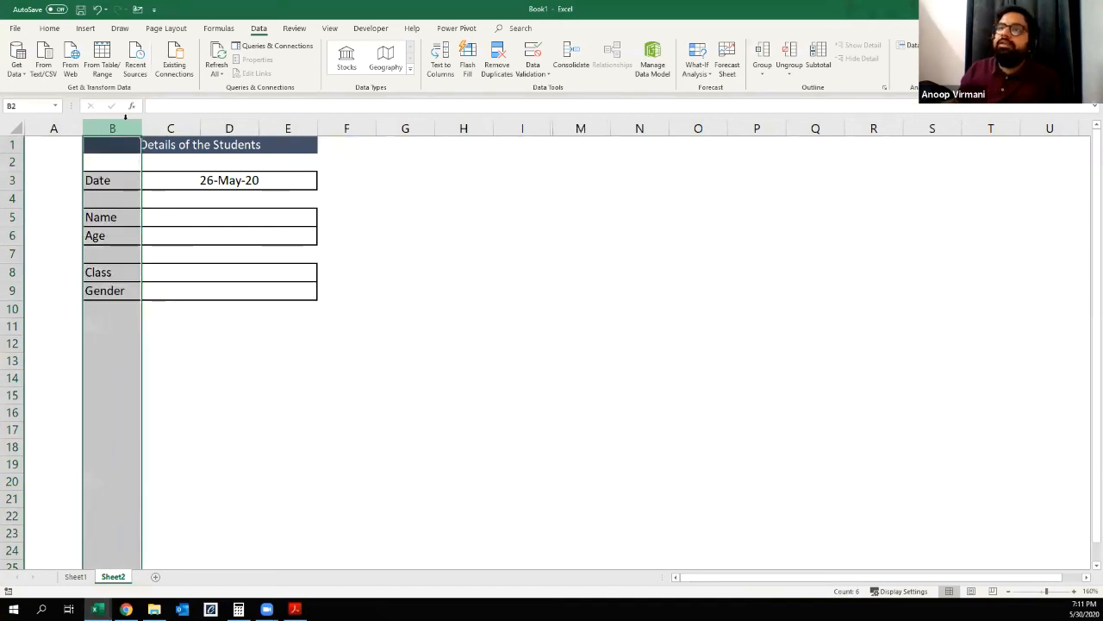
Step: Hide all rows below the form, from row 11 to the end of the sheet
click(13, 145)
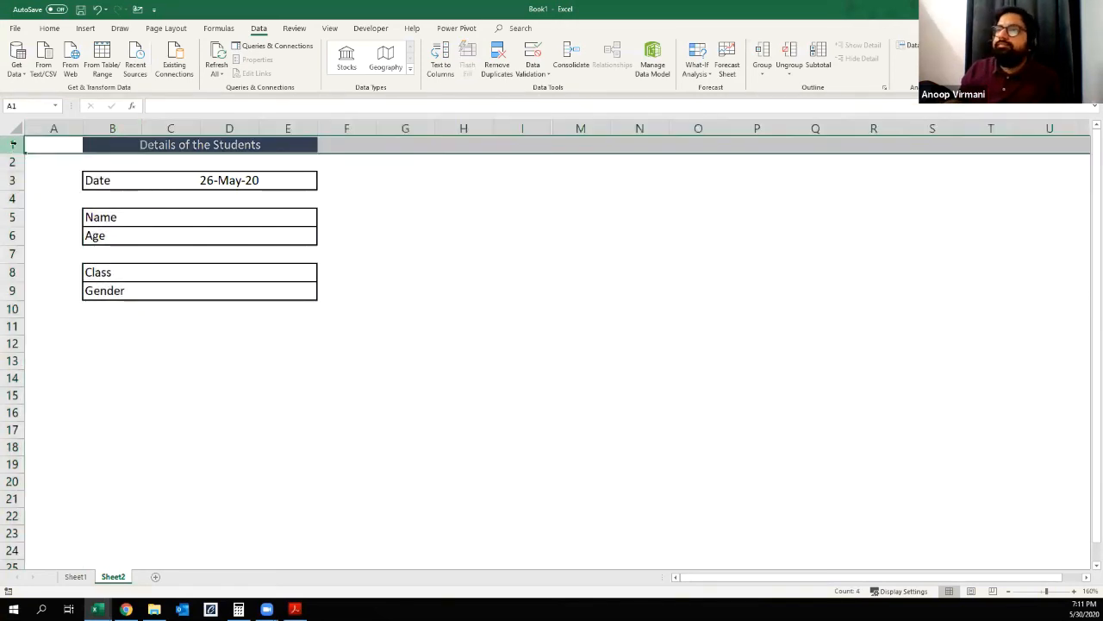
click(106, 360)
click(10, 325)
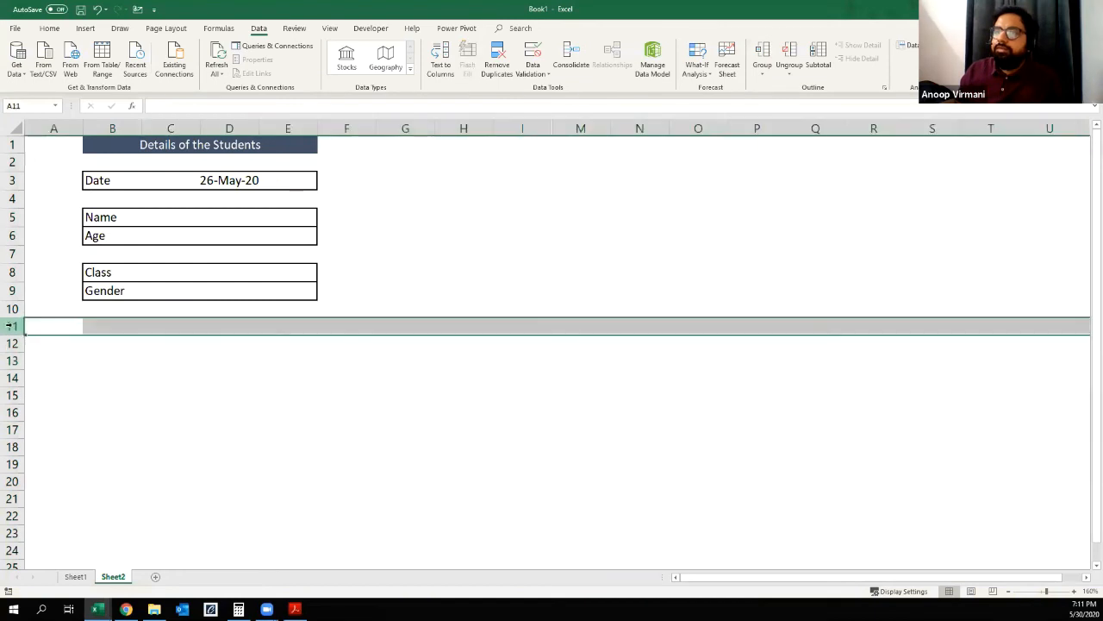
key(ctrl+shift+Down)
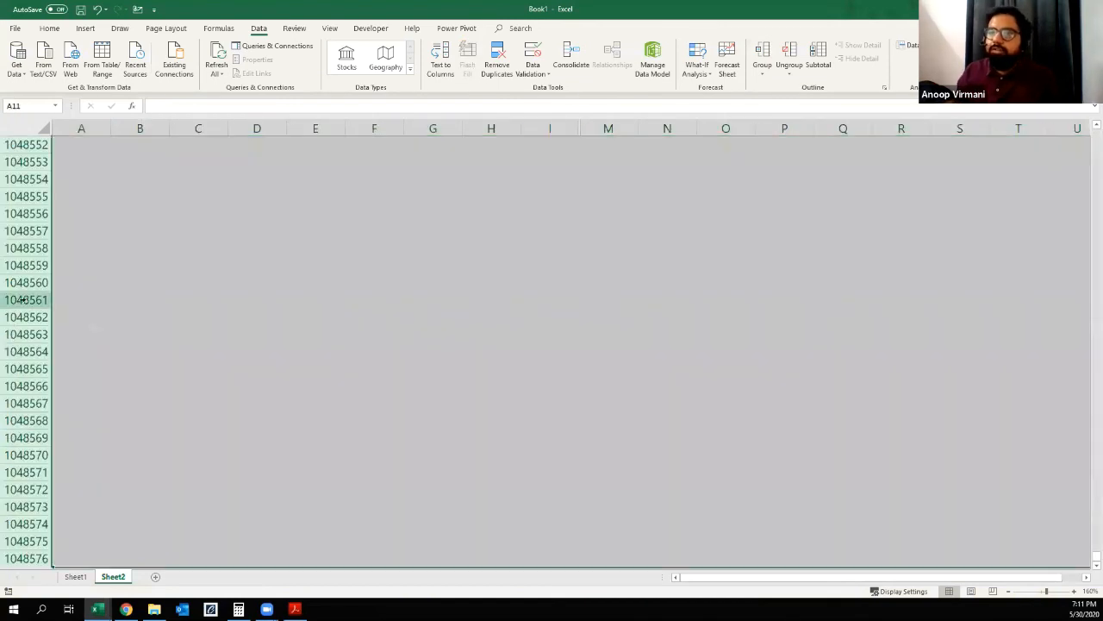
right_click(27, 299)
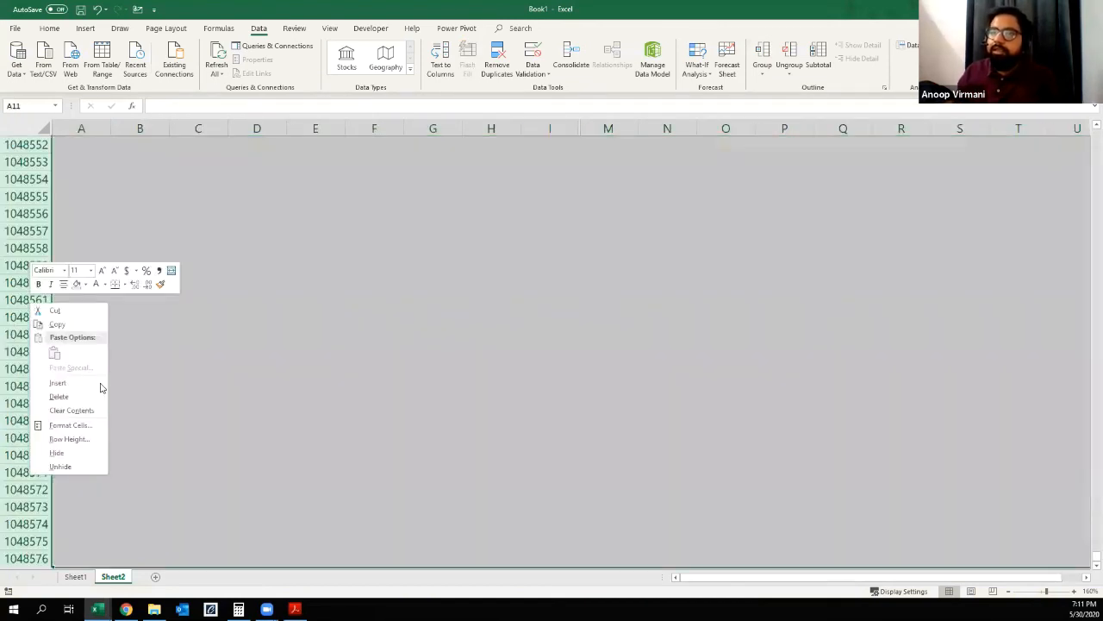
click(60, 453)
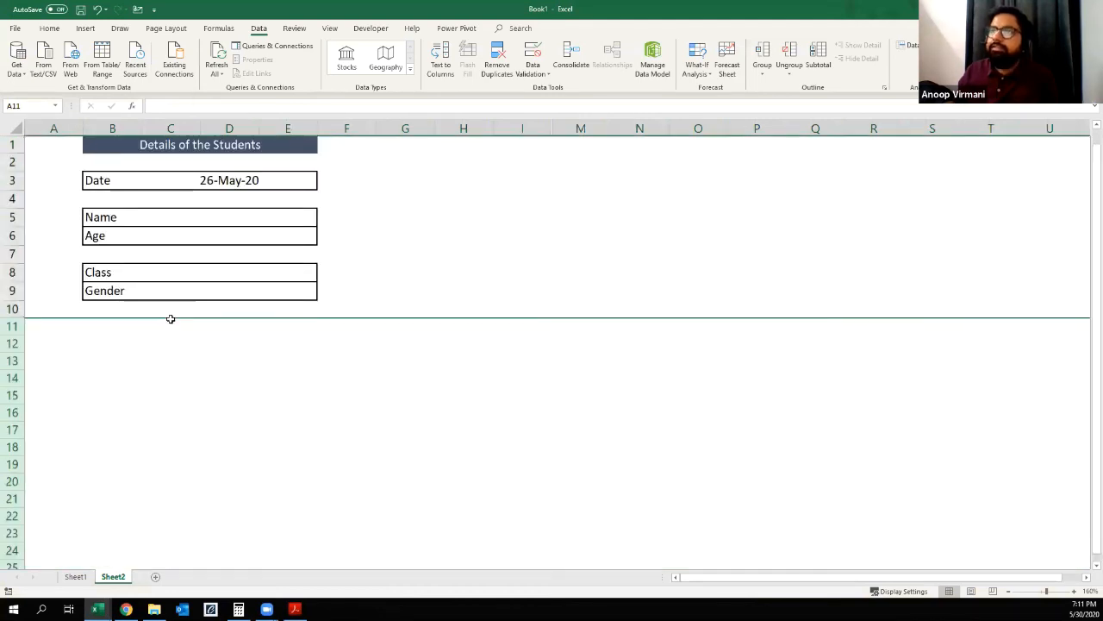
Step: Hide all columns from G to the end of the sheet and collapse the ribbon
click(403, 128)
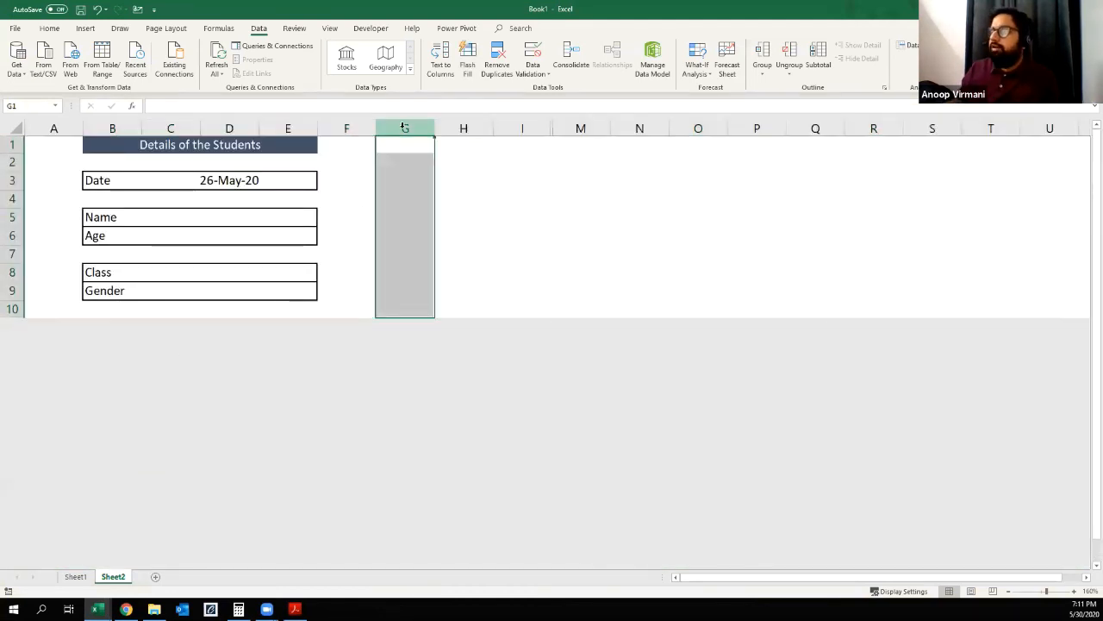
key(ctrl+shift+Right)
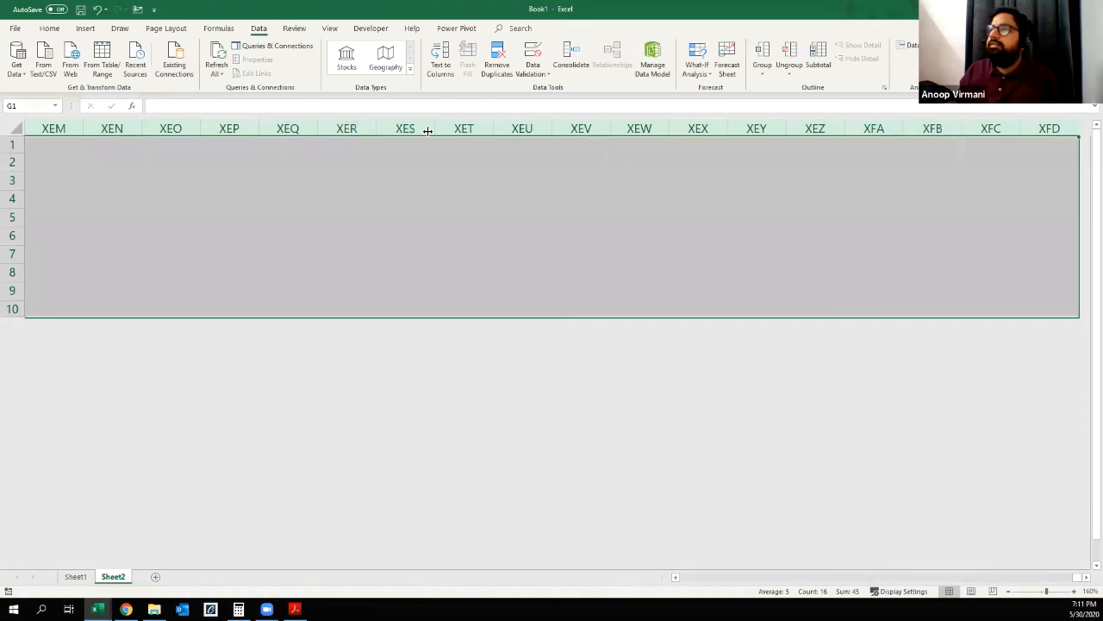
right_click(429, 126)
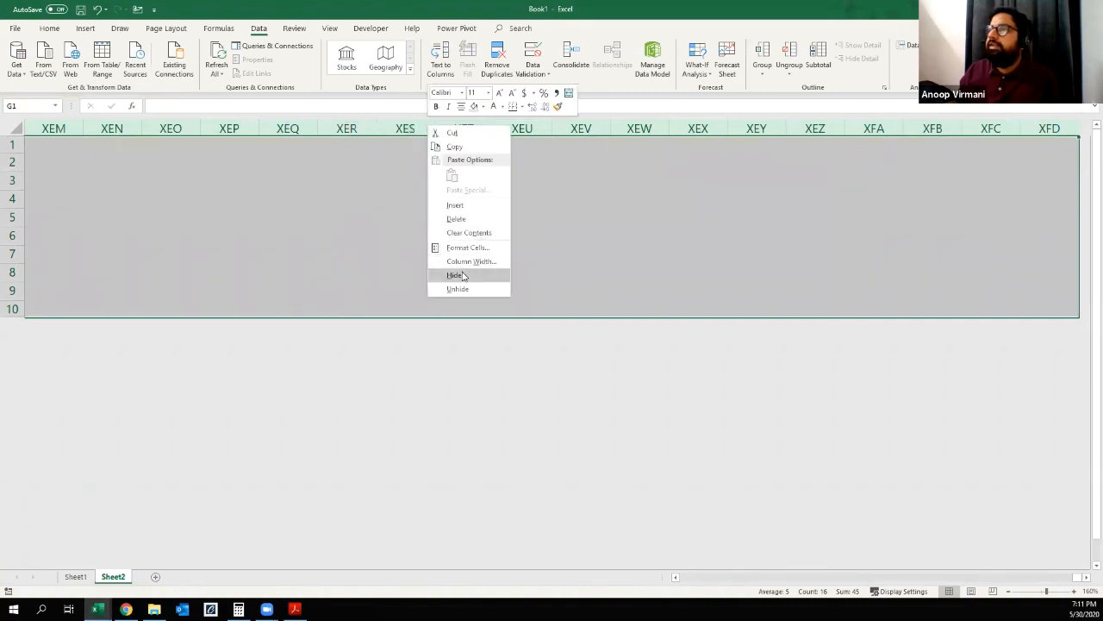
click(456, 274)
key(ctrl+Home)
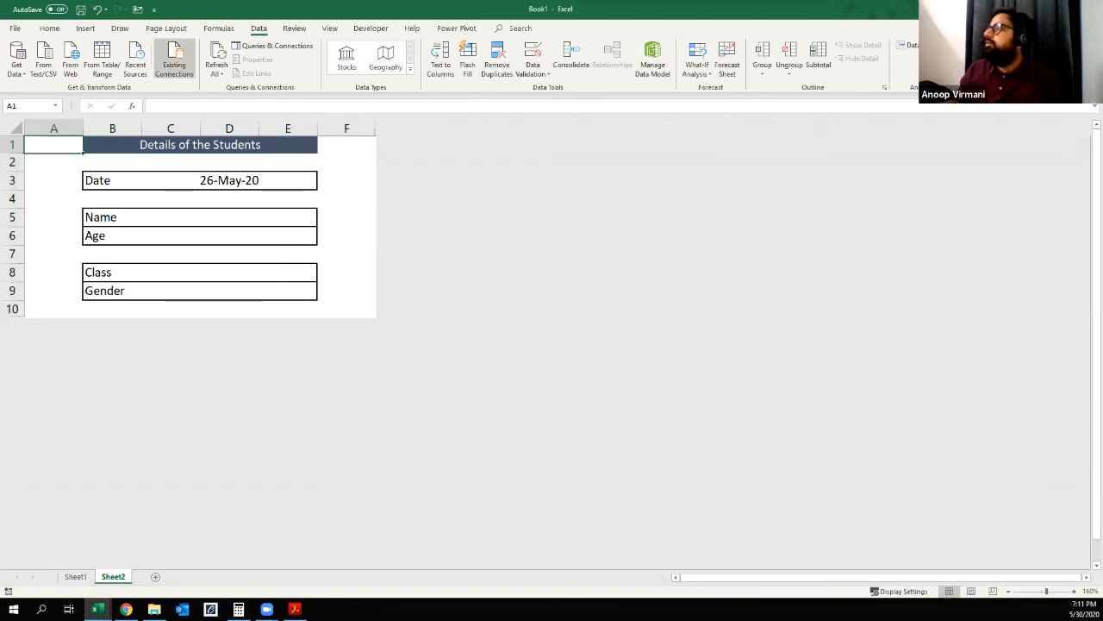
key(ctrl+F1)
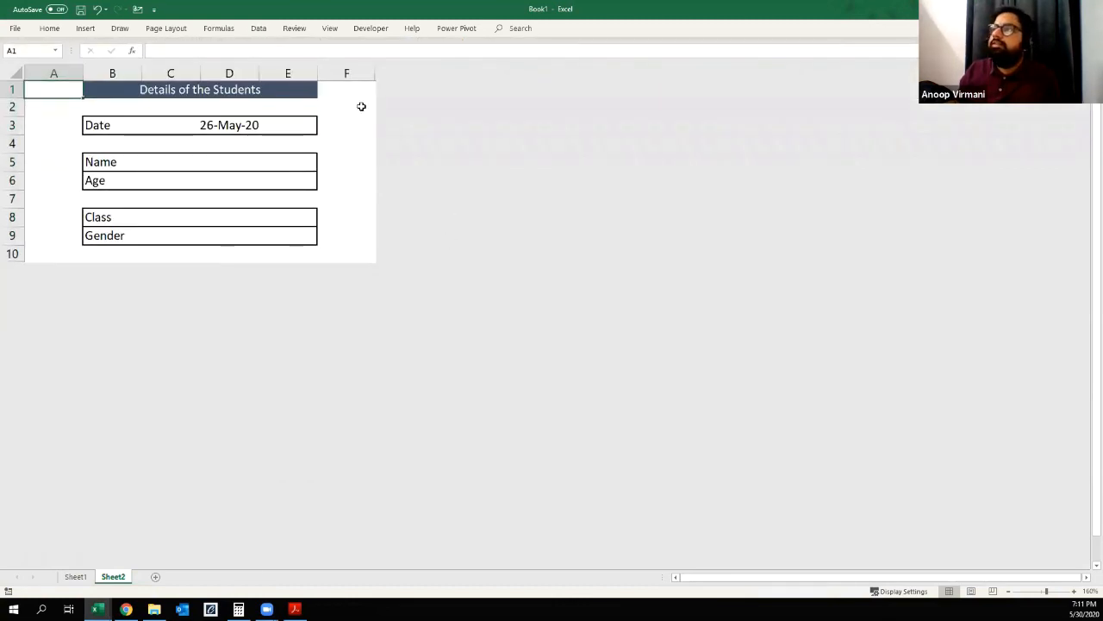
Step: Clear the test date from the form's Date entry cell
click(263, 126)
key(Delete)
key(Left)
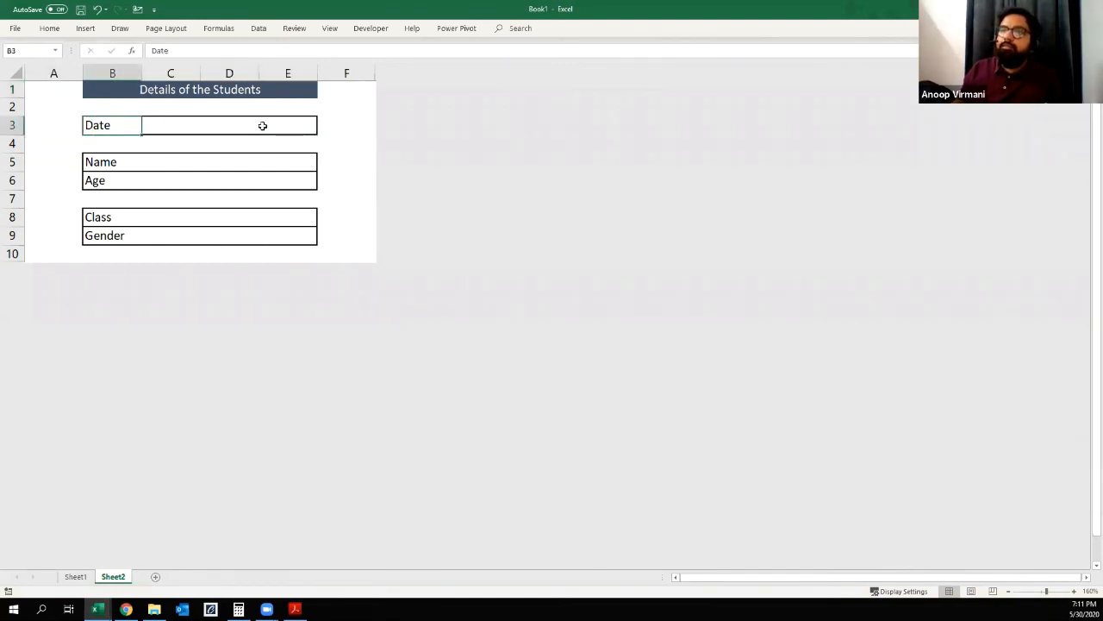
key(Right)
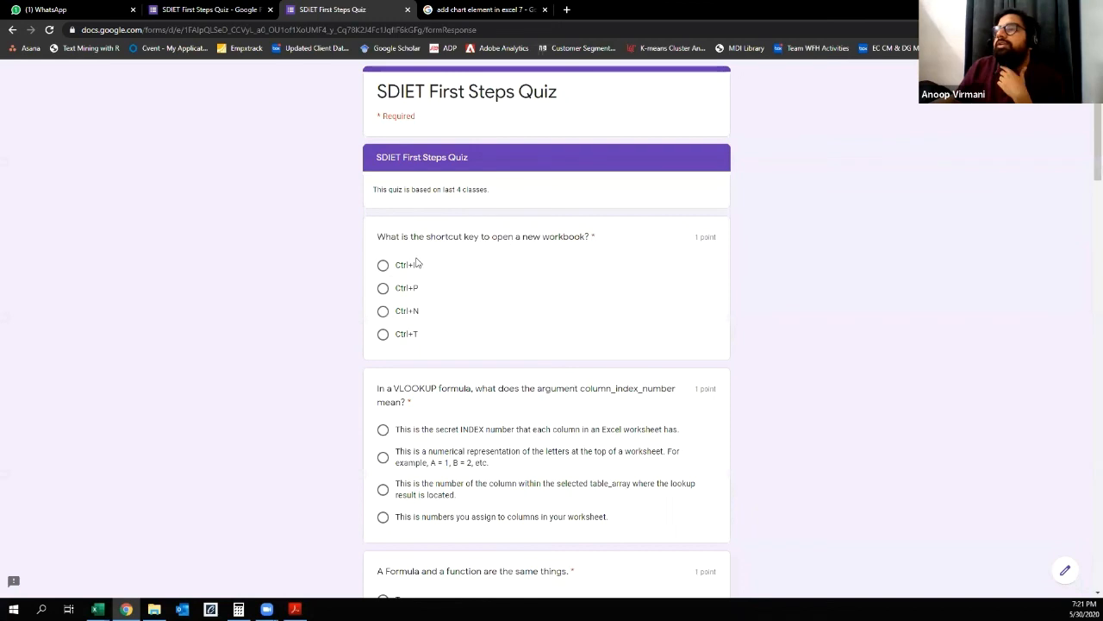
Step: In the SDIET First Steps Quiz web form, answer the new workbook shortcut question with Ctrl+N
drag(496, 238, 594, 249)
click(382, 311)
scroll(384, 317, down, 1)
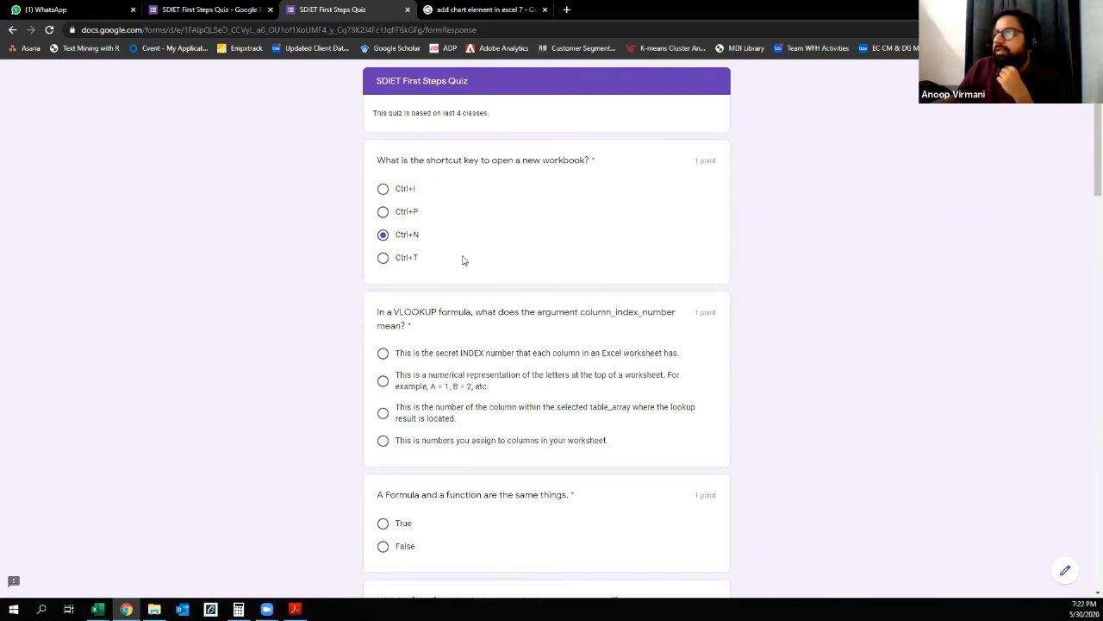
Step: Answer the VLOOKUP column_index_number question with the number of the column within the selected table_array where the lookup result is located
scroll(414, 308, down, 1)
drag(480, 235, 646, 242)
click(611, 243)
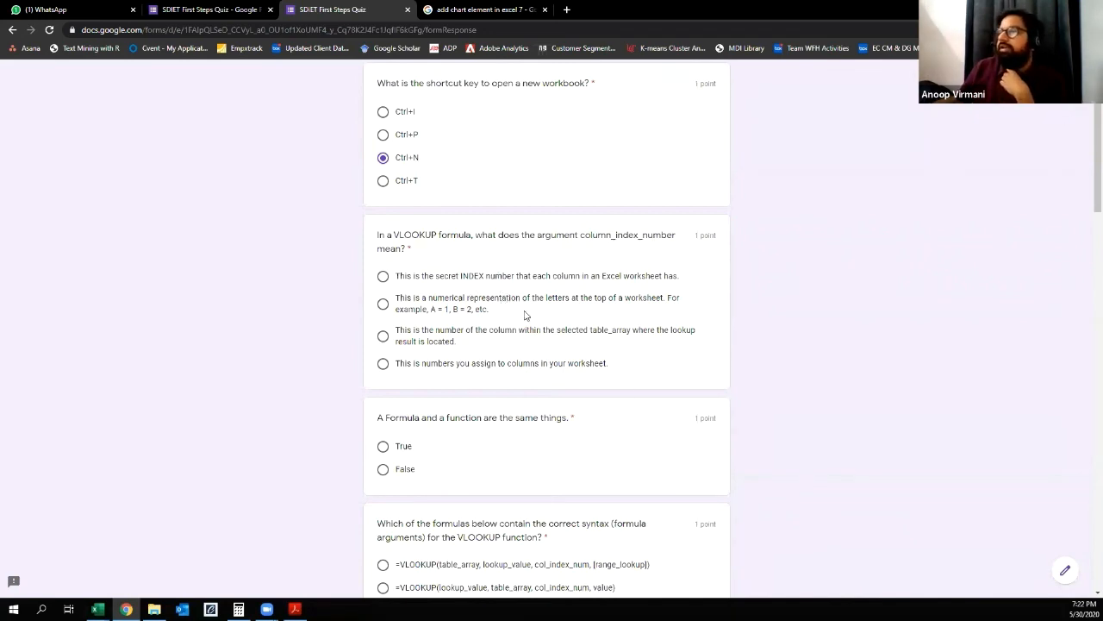
drag(395, 331, 517, 345)
click(374, 340)
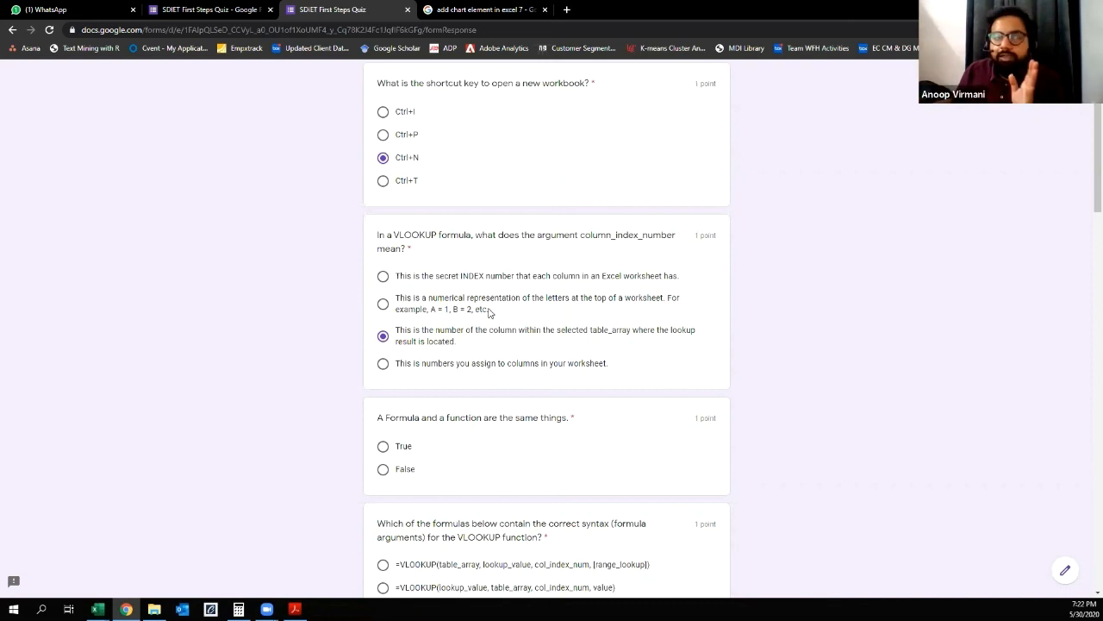
Step: Answer False to the statement that a formula and a function are the same things
scroll(524, 369, down, 1)
drag(470, 341, 607, 342)
click(606, 342)
scroll(483, 338, down, 1)
click(381, 321)
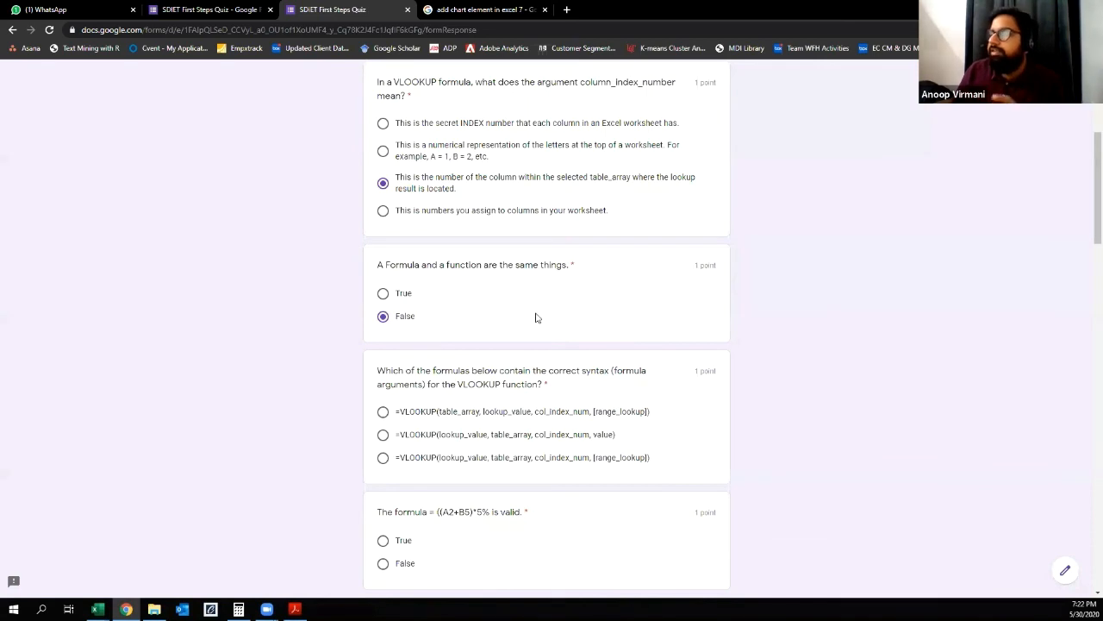
Step: Answer the VLOOKUP syntax question with =VLOOKUP(lookup_value, table_array, col_index_num, [range_lookup])
scroll(536, 312, down, 1)
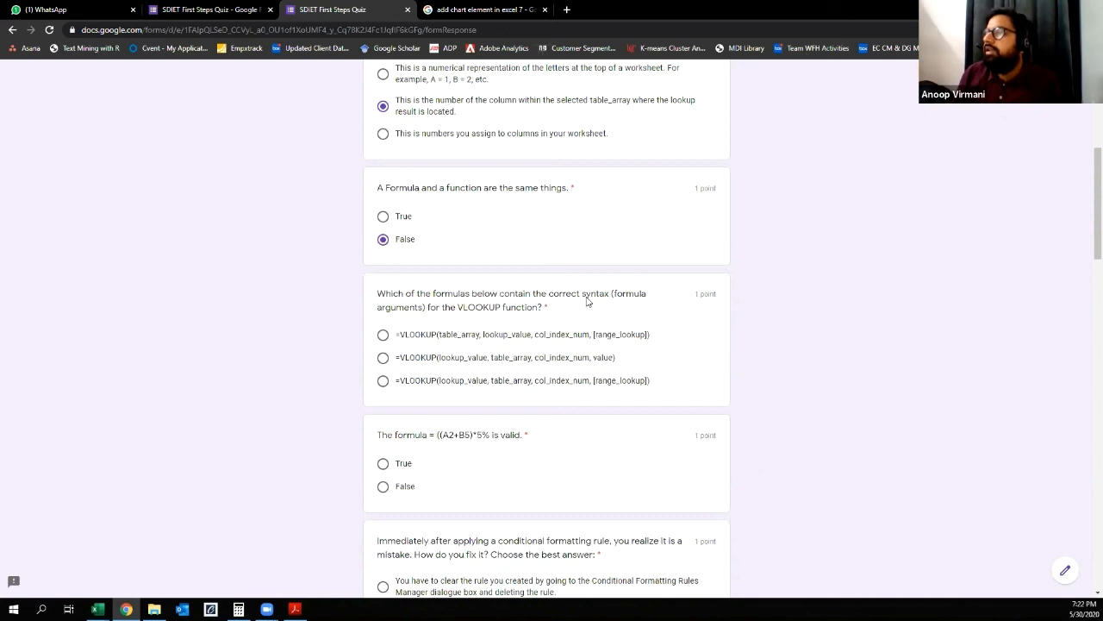
scroll(586, 301, down, 1)
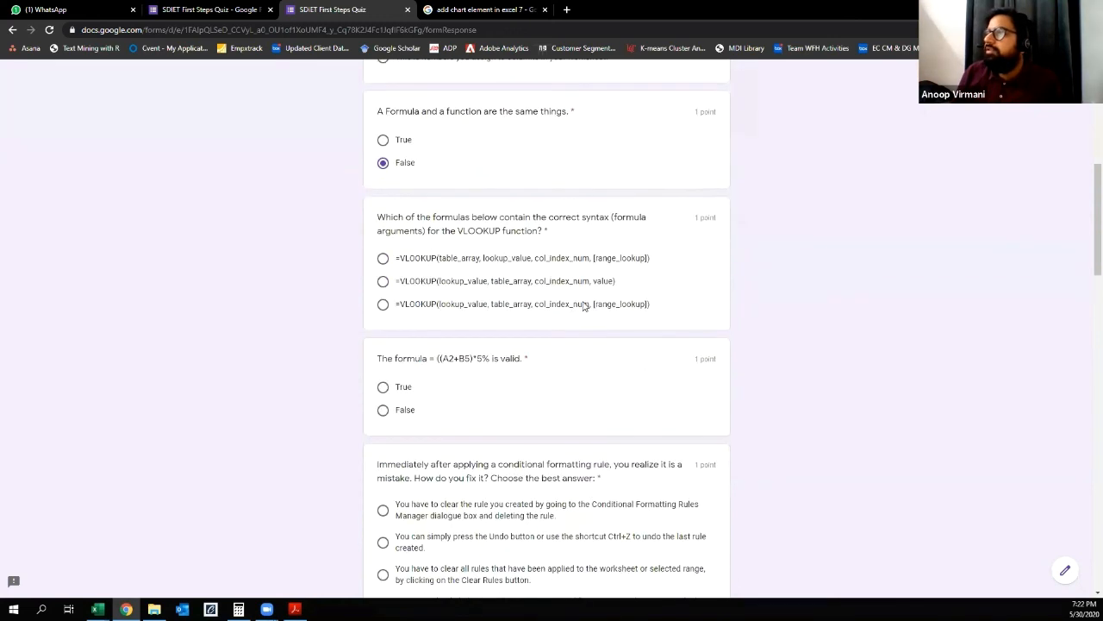
drag(450, 259, 483, 264)
click(483, 264)
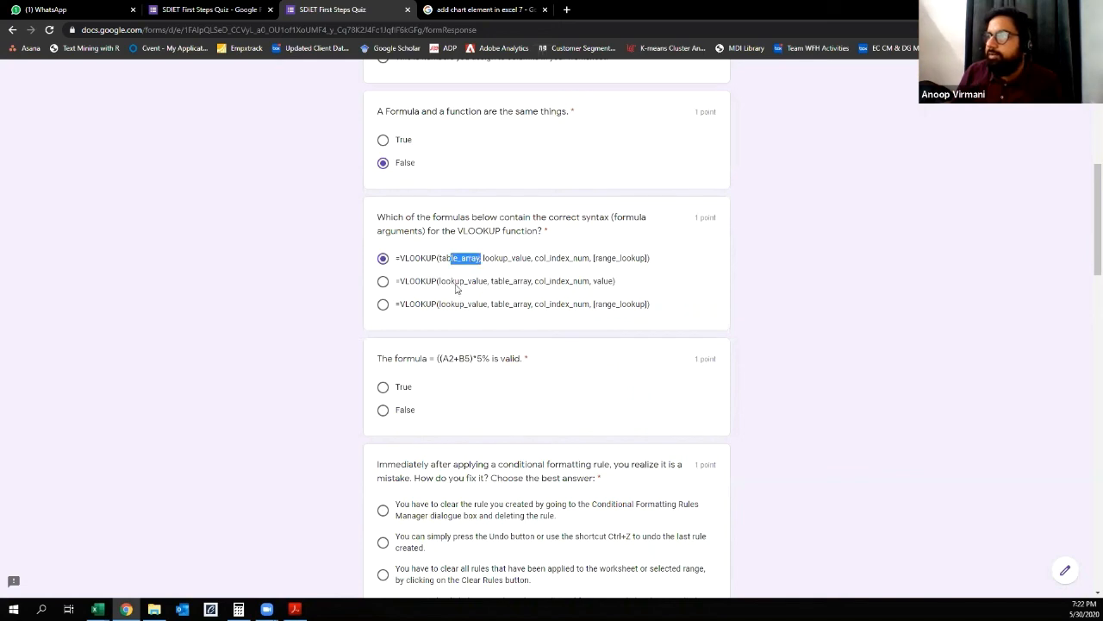
click(457, 288)
click(458, 306)
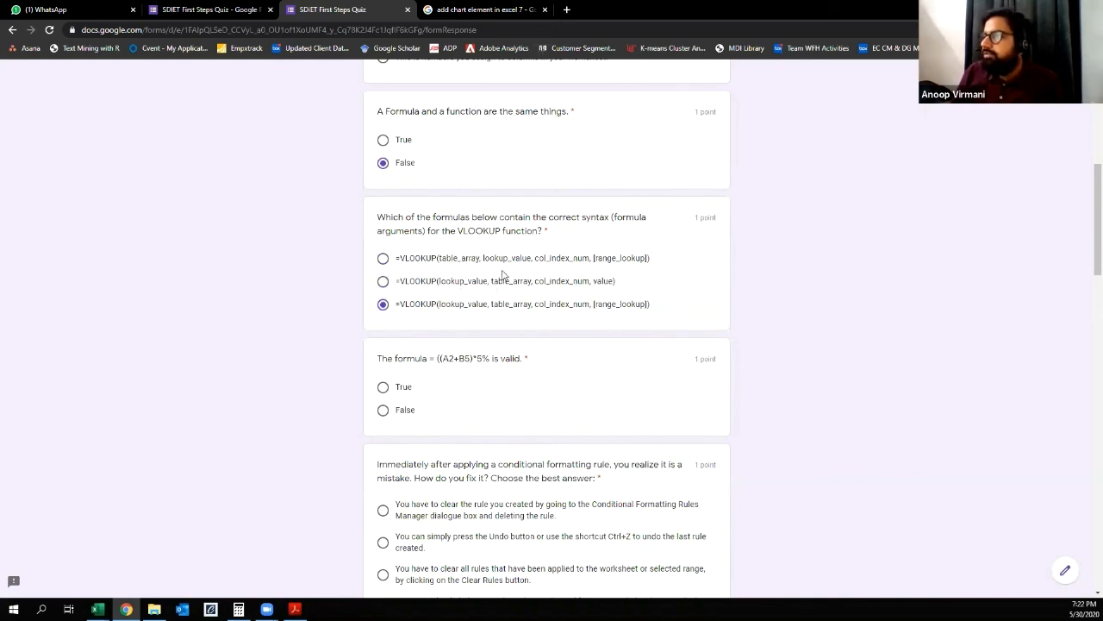
drag(592, 281, 639, 309)
click(596, 282)
click(383, 304)
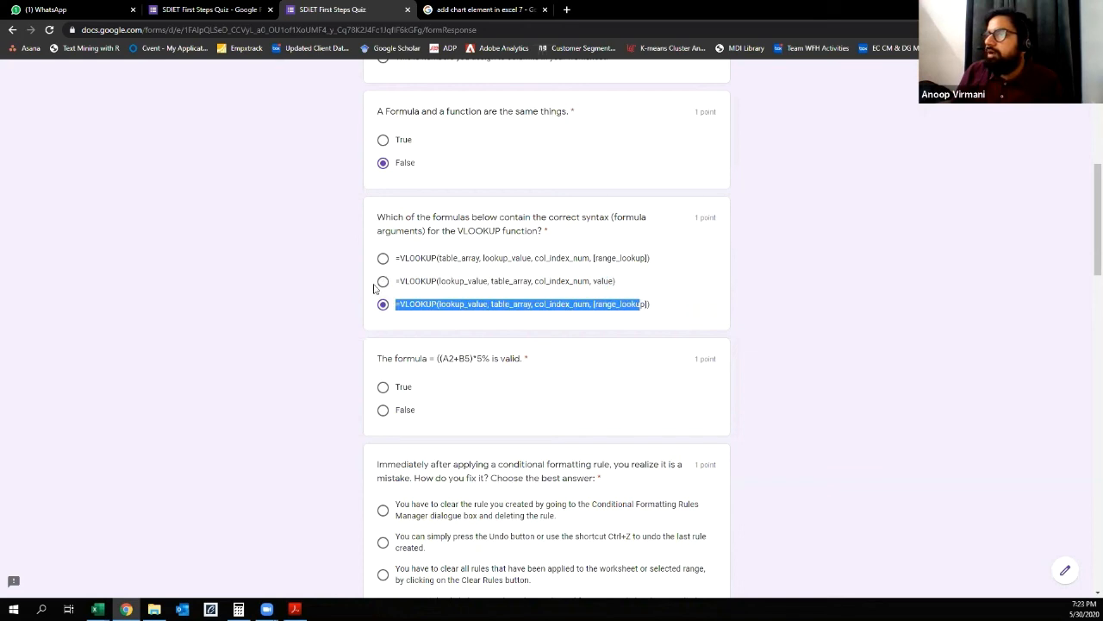
Step: Answer False to the statement that the formula = ((A2+B5)*5% is valid
scroll(555, 319, down, 1)
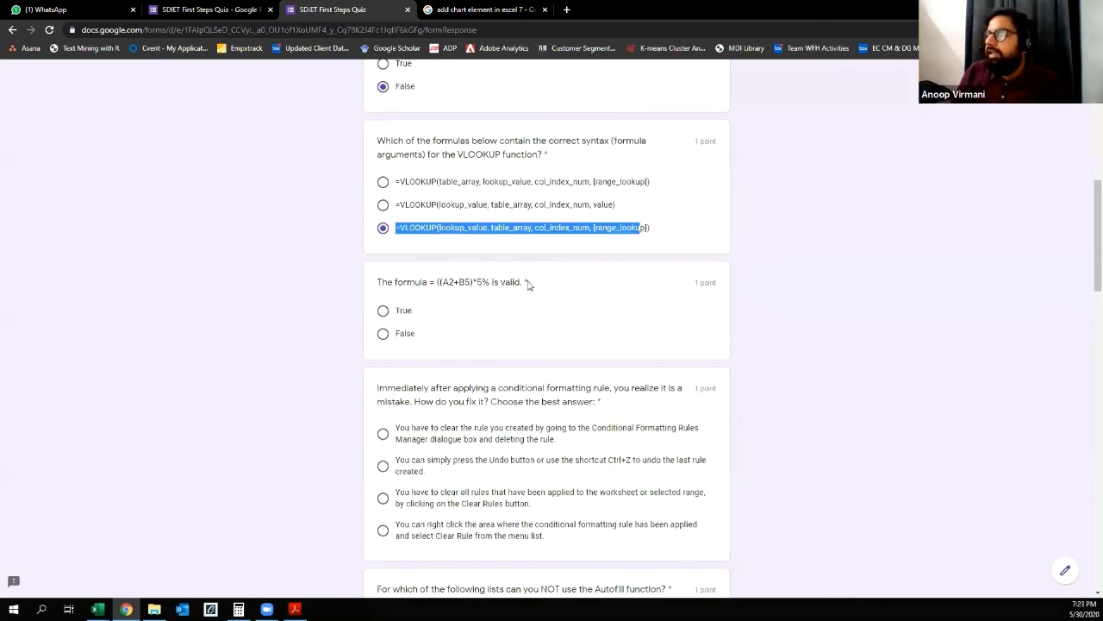
click(384, 336)
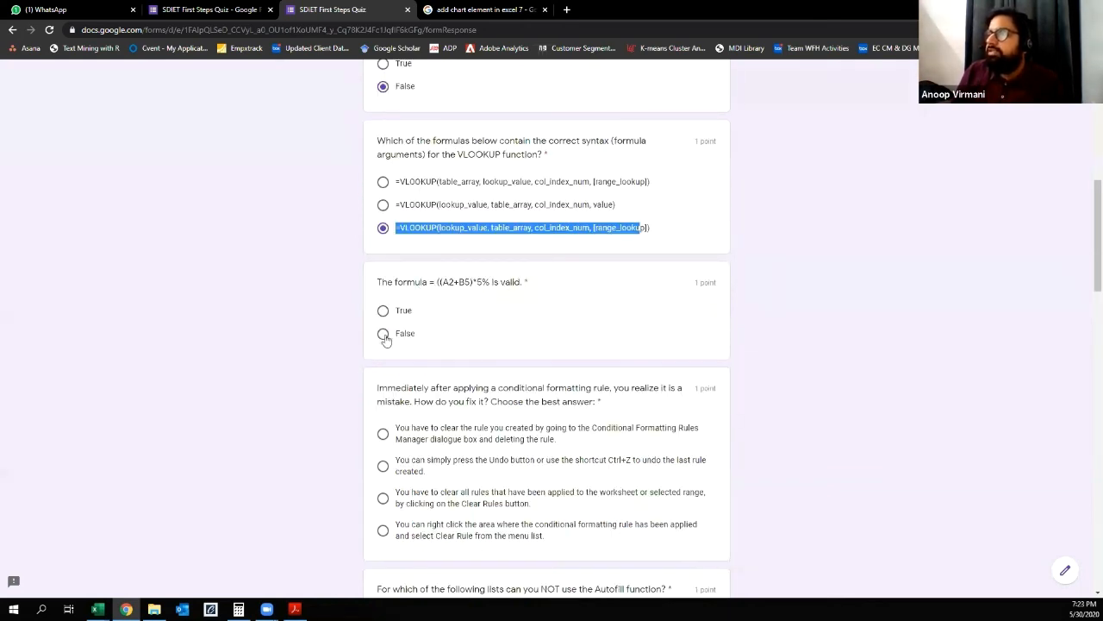
click(438, 282)
drag(438, 282, 444, 282)
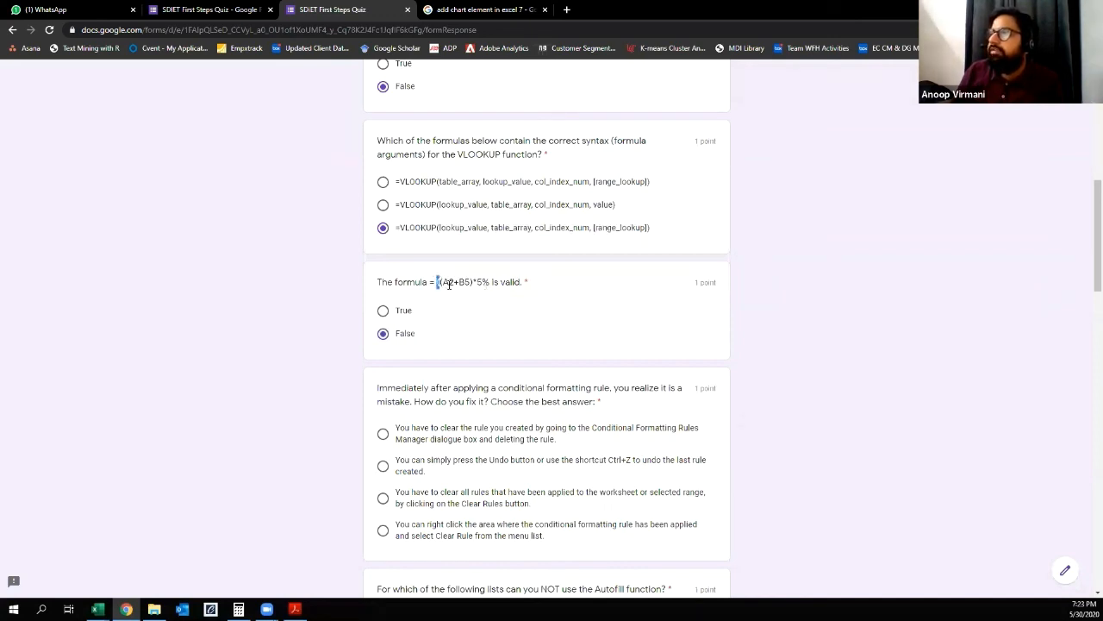
Step: Answer the question on fixing a mistaken conditional formatting rule with using Undo or Ctrl+Z to undo the last rule created
scroll(497, 345, down, 2)
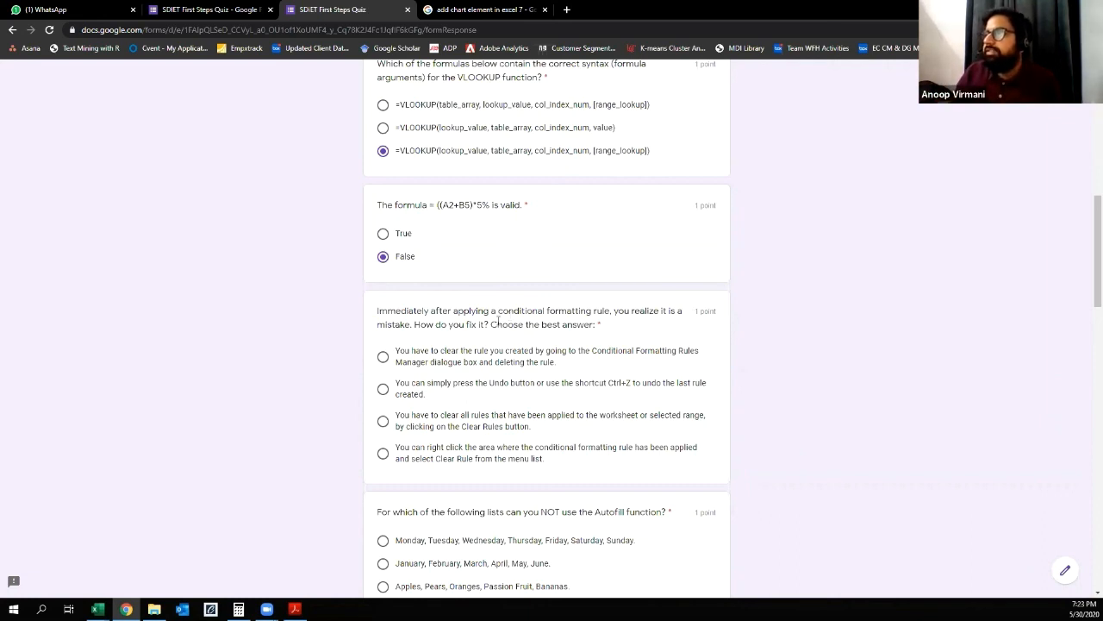
drag(497, 325, 605, 324)
click(605, 323)
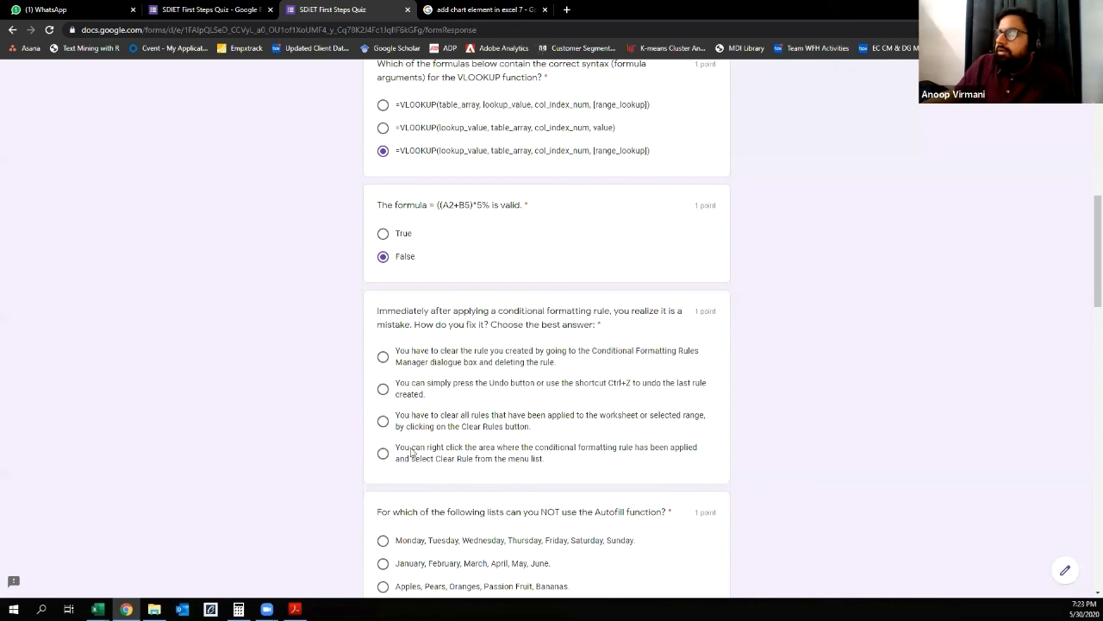
click(383, 389)
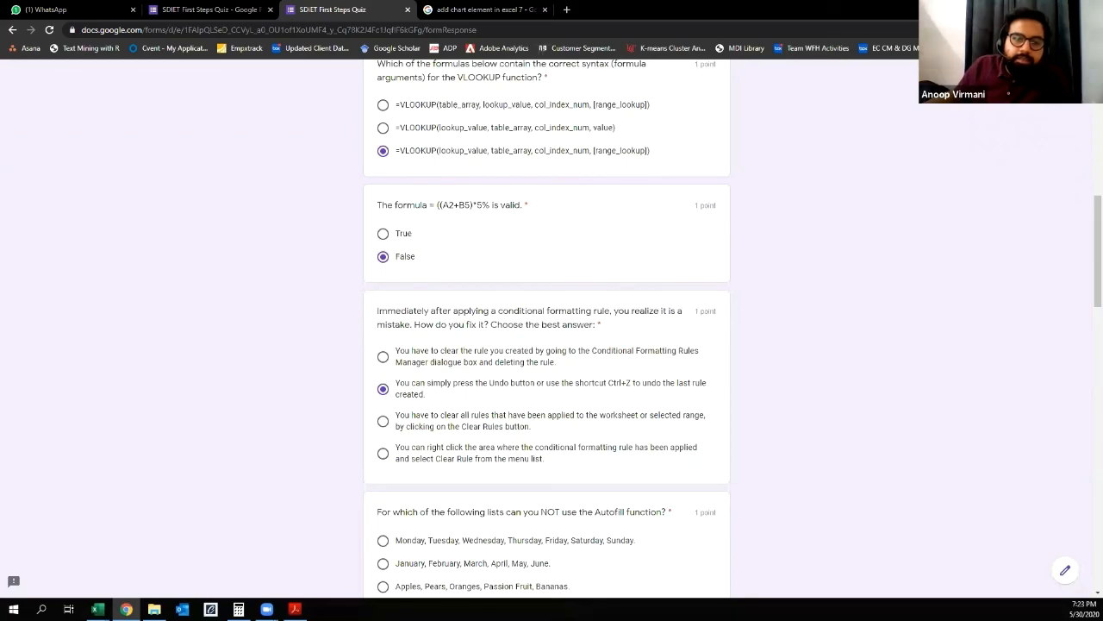
key(alt+Tab)
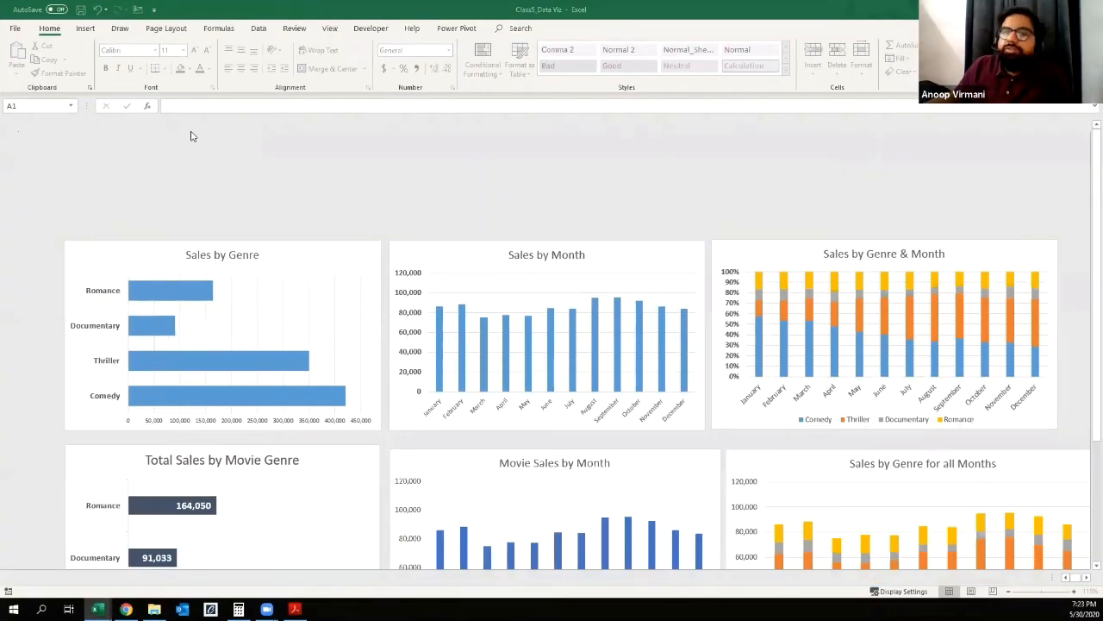
key(alt+Tab)
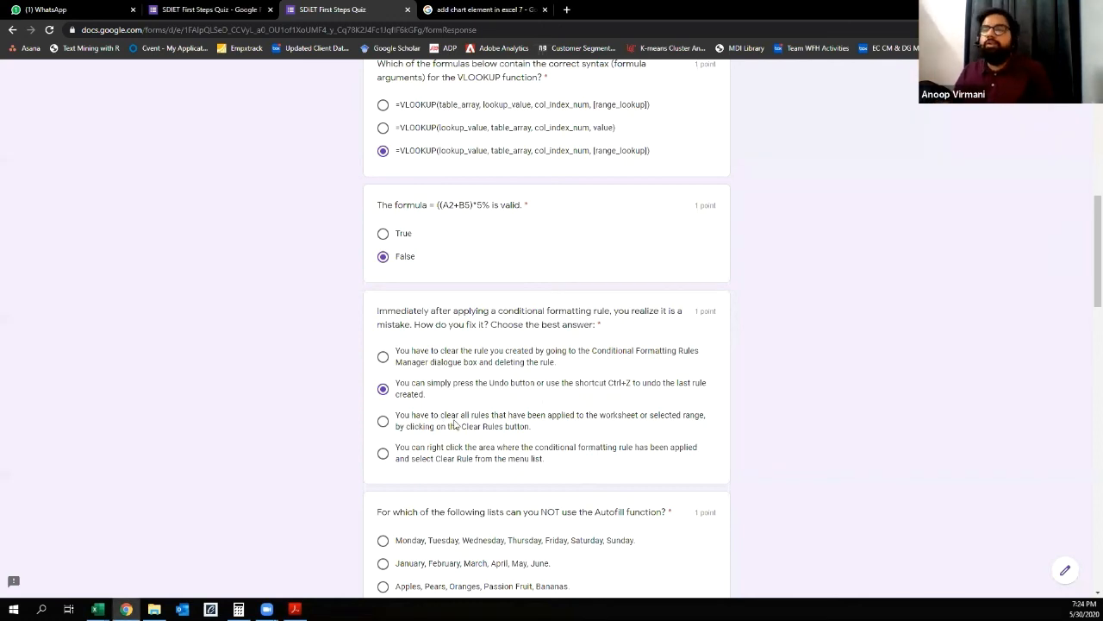
scroll(457, 425, down, 1)
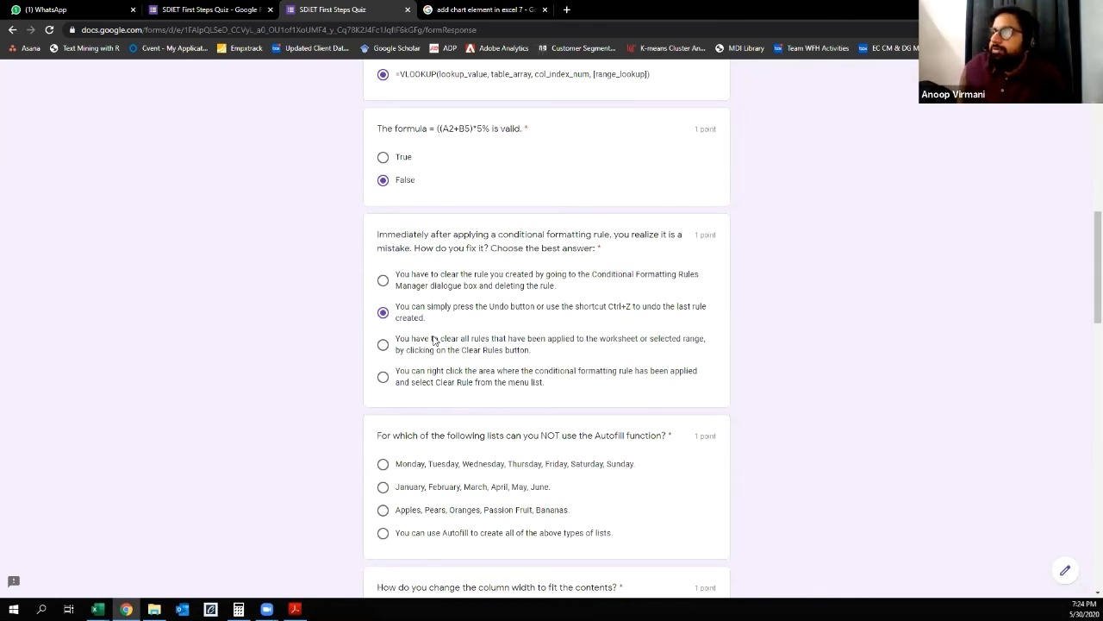
drag(491, 248, 591, 253)
click(630, 260)
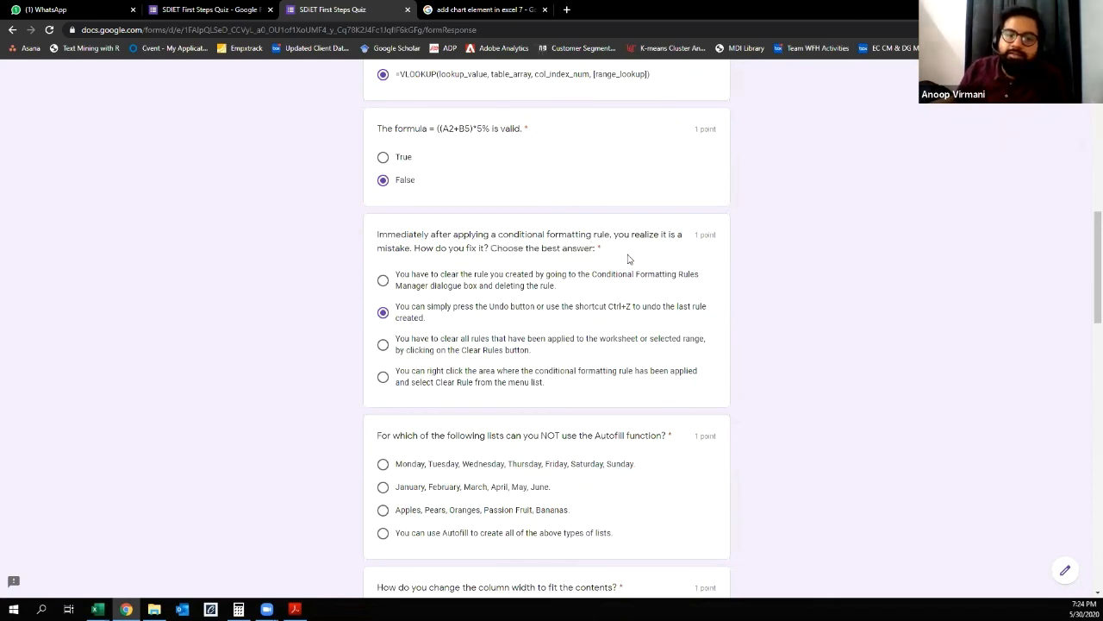
Step: Answer the question on lists that cannot use Autofill with Apples, Pears, Oranges, Passion Fruit, Bananas
scroll(496, 364, down, 1)
drag(385, 359, 660, 362)
click(497, 375)
click(654, 379)
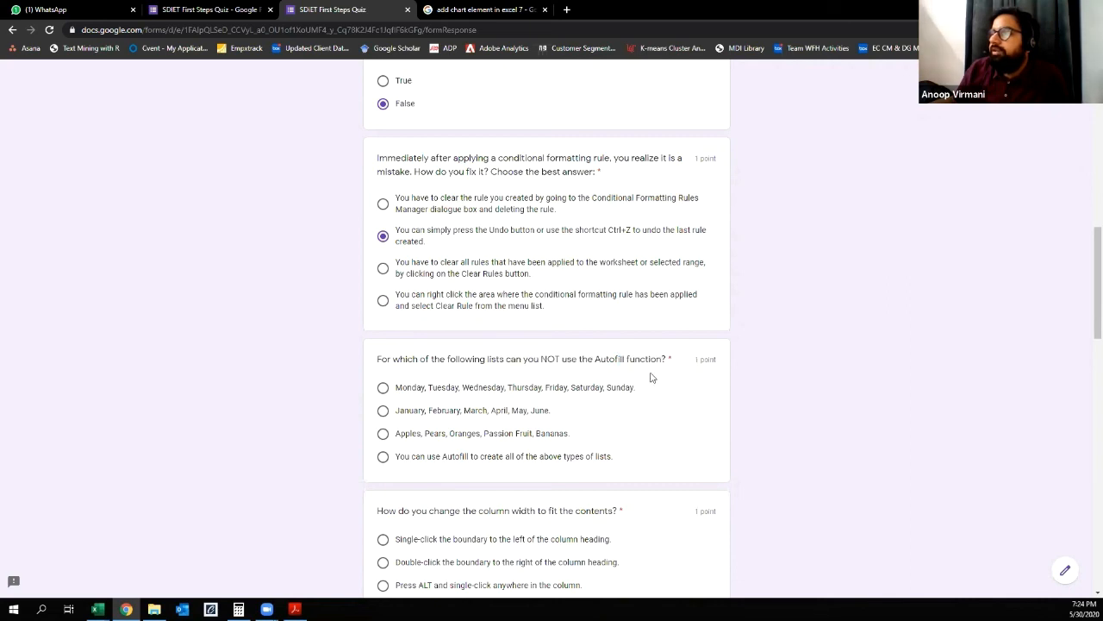
scroll(654, 378, down, 1)
click(388, 357)
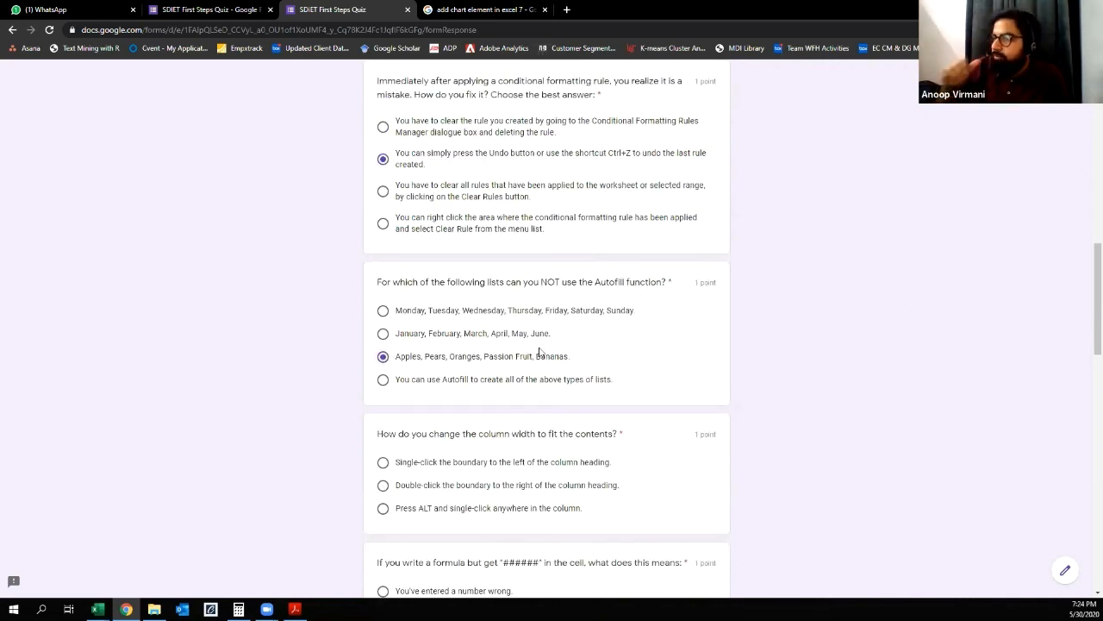
Step: Answer the question on fitting column width to contents with the option "Double-click the boundary to the right of the column heading."
scroll(434, 360, down, 2)
drag(387, 282, 581, 306)
click(582, 308)
drag(543, 274, 665, 293)
click(628, 293)
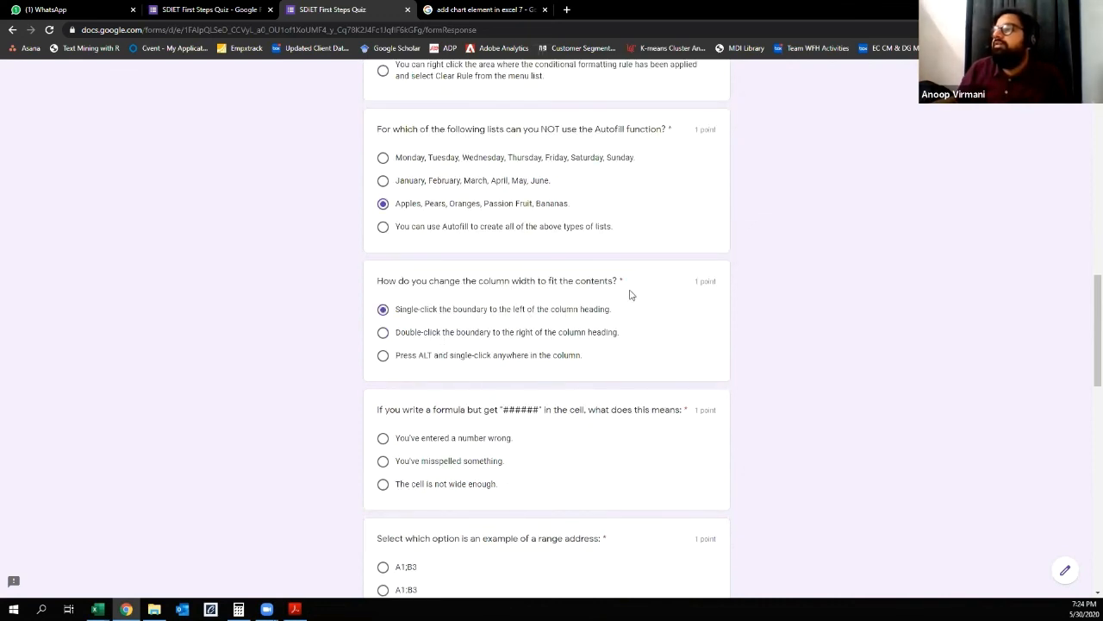
click(385, 332)
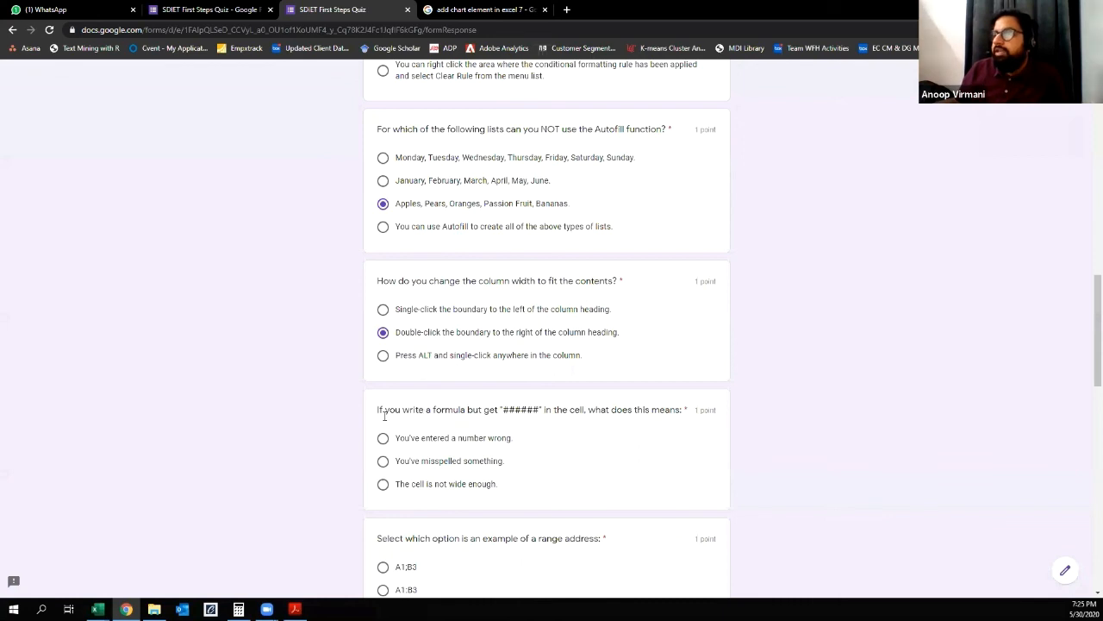
Step: Answer the question about a formula showing "######" with "The cell is not wide enough."
drag(381, 410, 556, 424)
click(542, 441)
scroll(536, 420, down, 1)
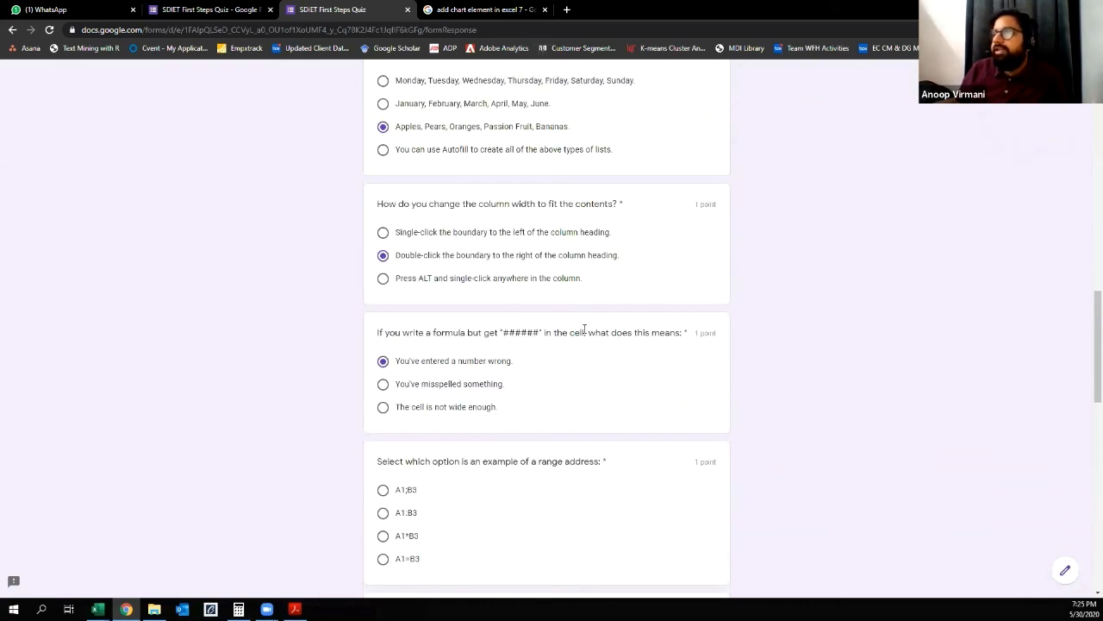
click(392, 410)
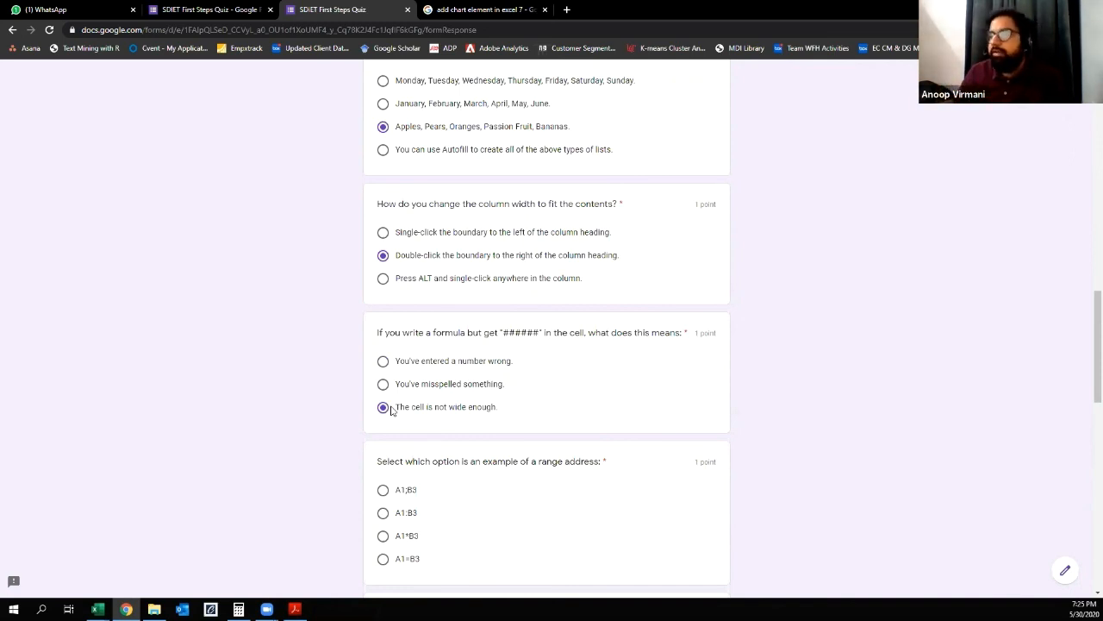
Step: Answer the range address example question with A1:B3
scroll(427, 397, down, 1)
drag(401, 384, 502, 411)
click(502, 412)
scroll(526, 327, down, 1)
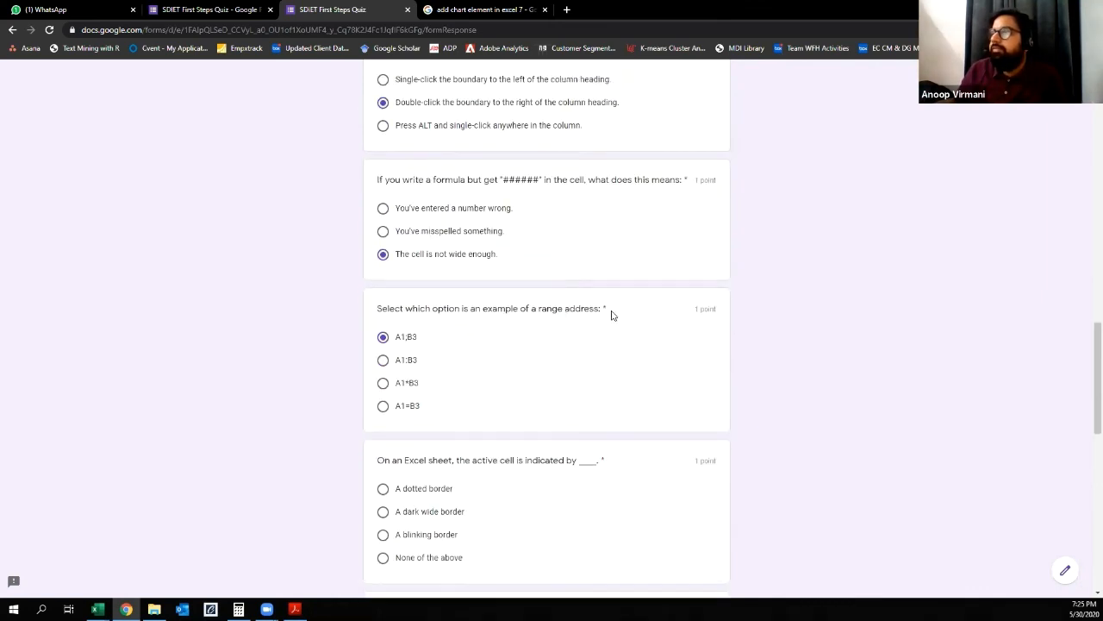
click(383, 361)
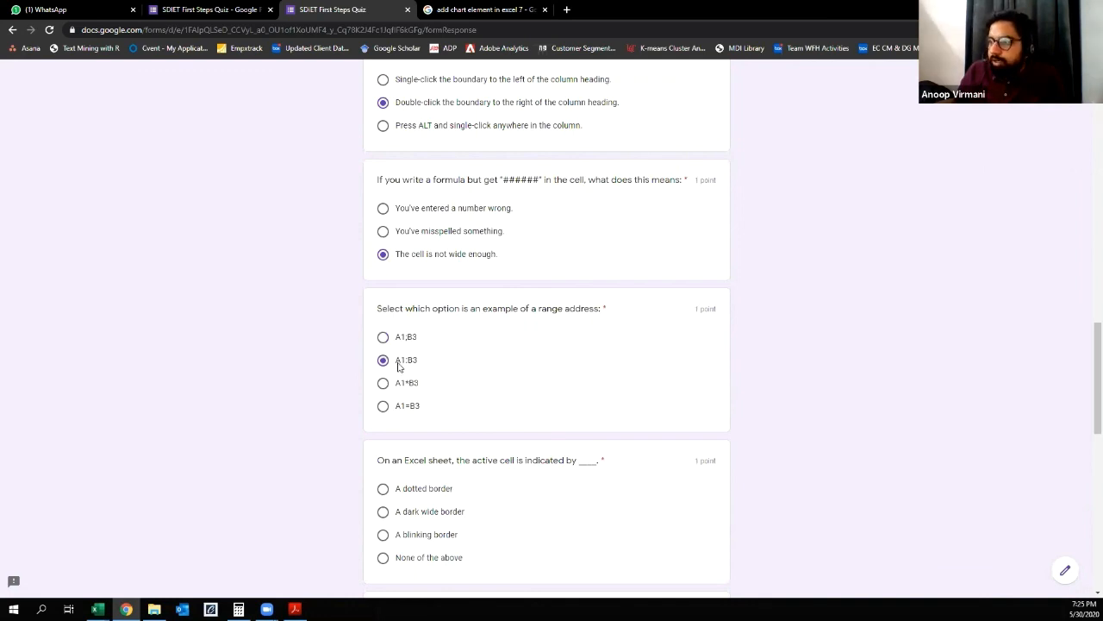
Step: Answer the question on how the active cell is indicated on an Excel sheet with "A dark wide border"
scroll(431, 405, down, 1)
drag(442, 383, 595, 383)
click(512, 392)
click(555, 409)
click(437, 415)
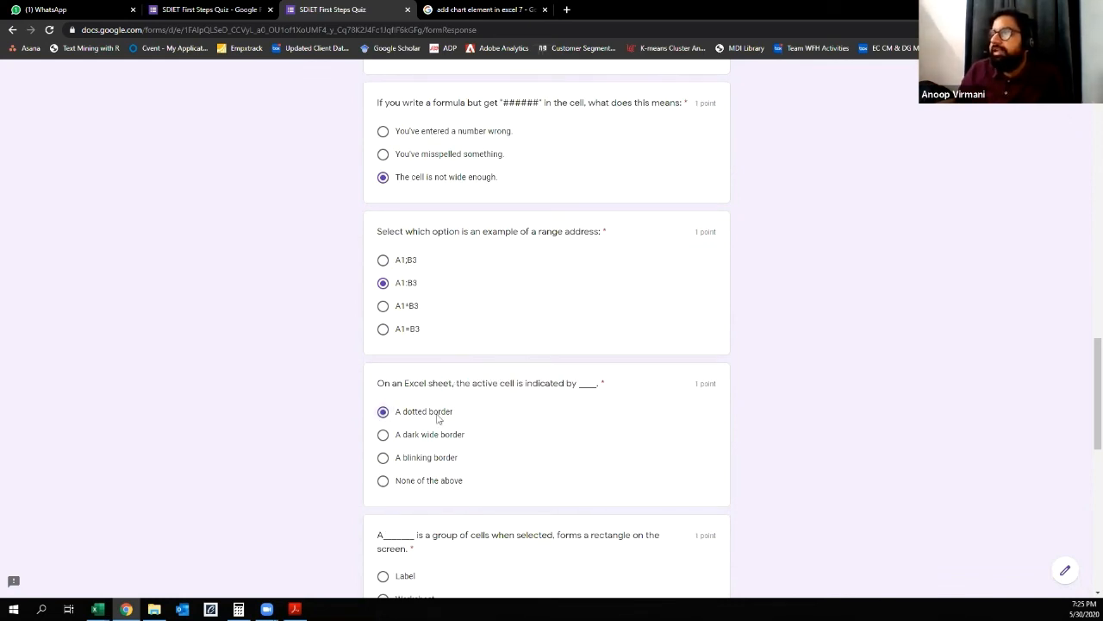
click(394, 438)
Step: Answer the question on the group of cells that forms a rectangle when selected with Range
scroll(511, 442, down, 3)
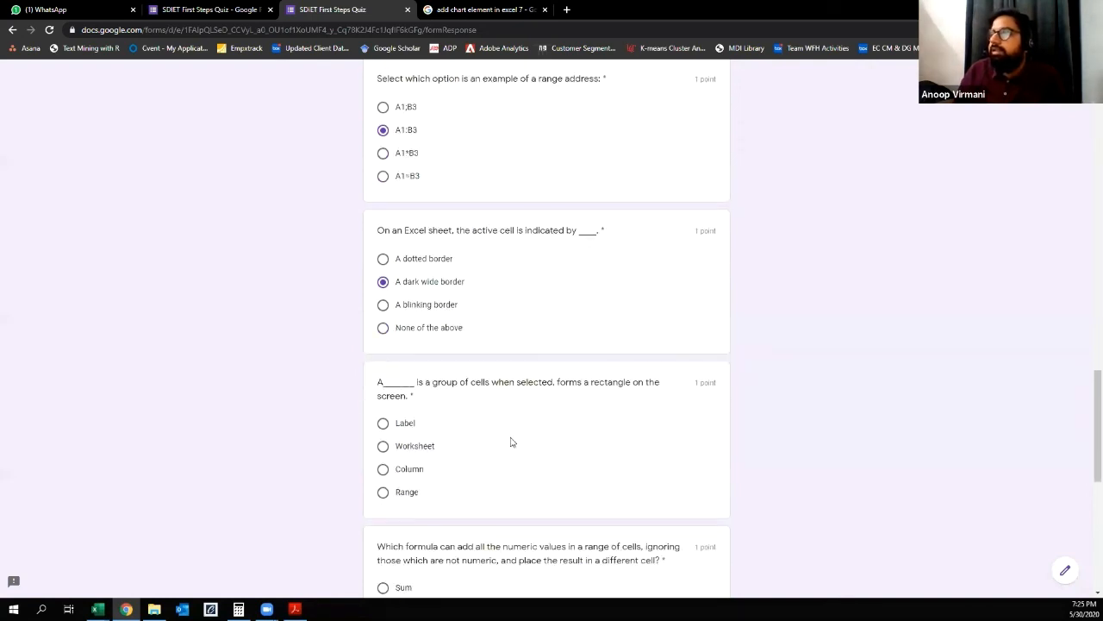
drag(505, 305, 660, 307)
click(546, 335)
drag(558, 305, 601, 338)
click(601, 338)
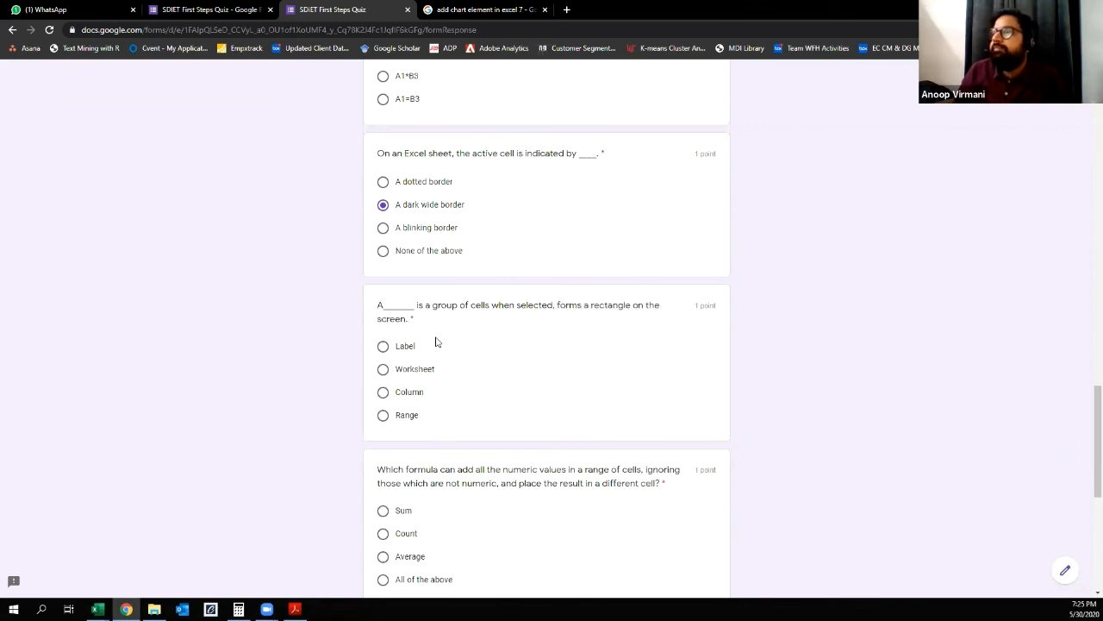
click(383, 416)
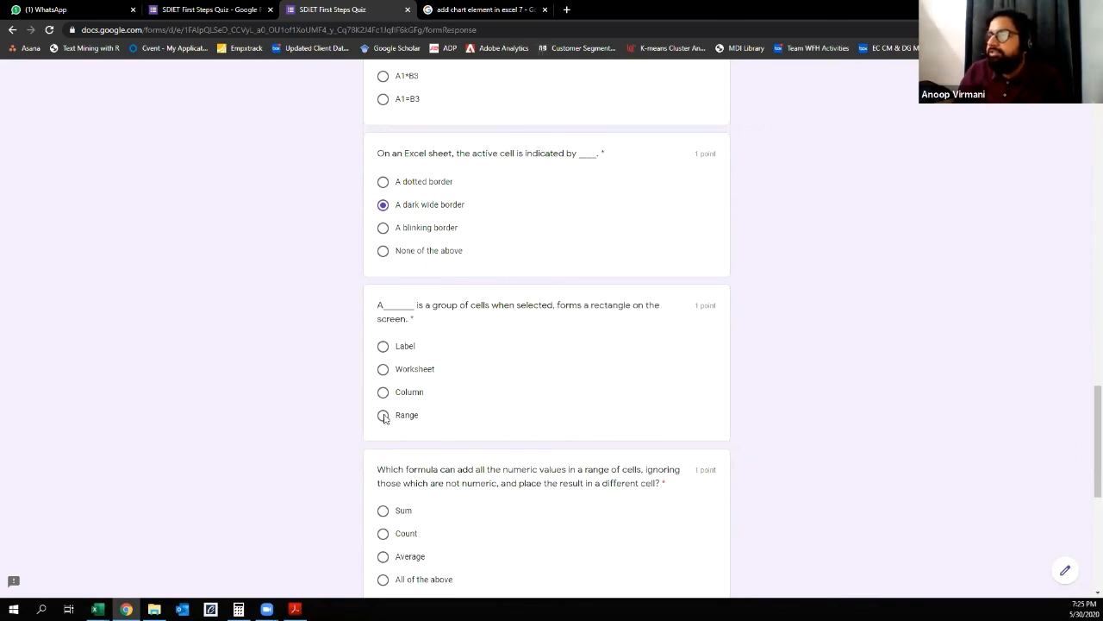
Step: Answer the question on the formula that adds all numeric values in a range while ignoring non-numeric ones with Sum
scroll(421, 342, down, 2)
drag(435, 315, 670, 331)
click(497, 338)
click(382, 326)
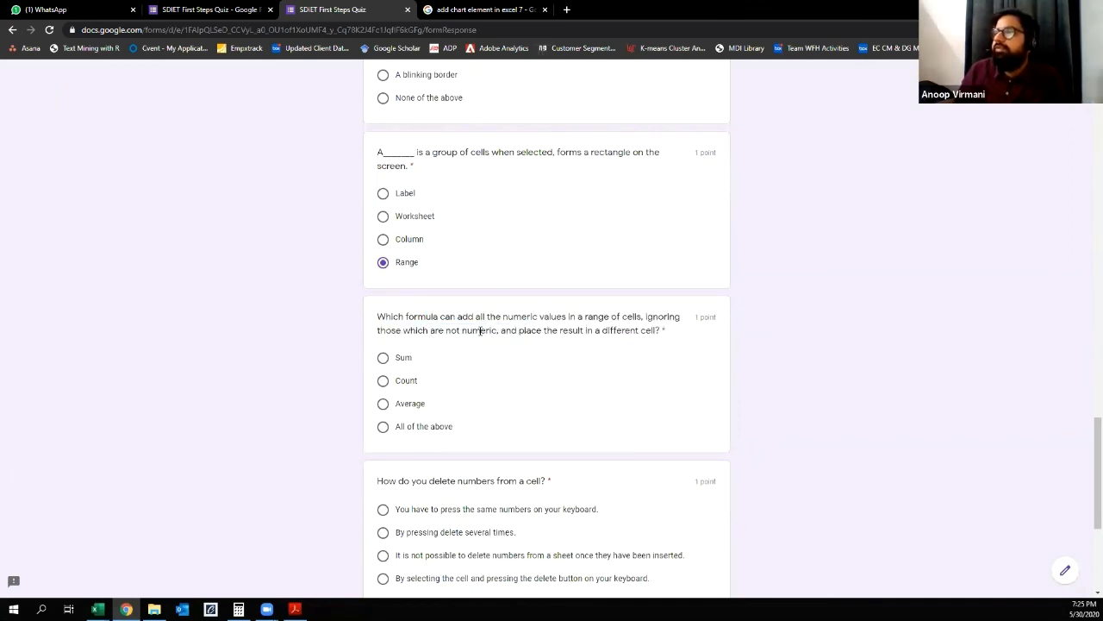
click(384, 358)
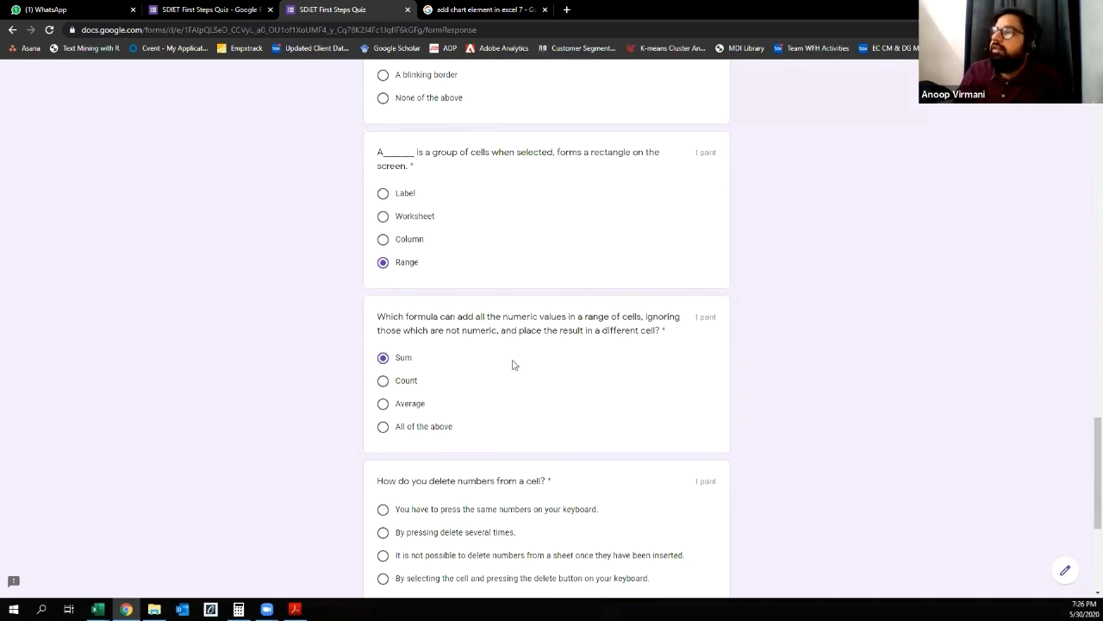
Step: Answer the question on deleting numbers from a cell with selecting the cell and pressing the delete button on the keyboard
scroll(515, 362, down, 2)
drag(398, 331, 603, 338)
click(516, 328)
click(602, 339)
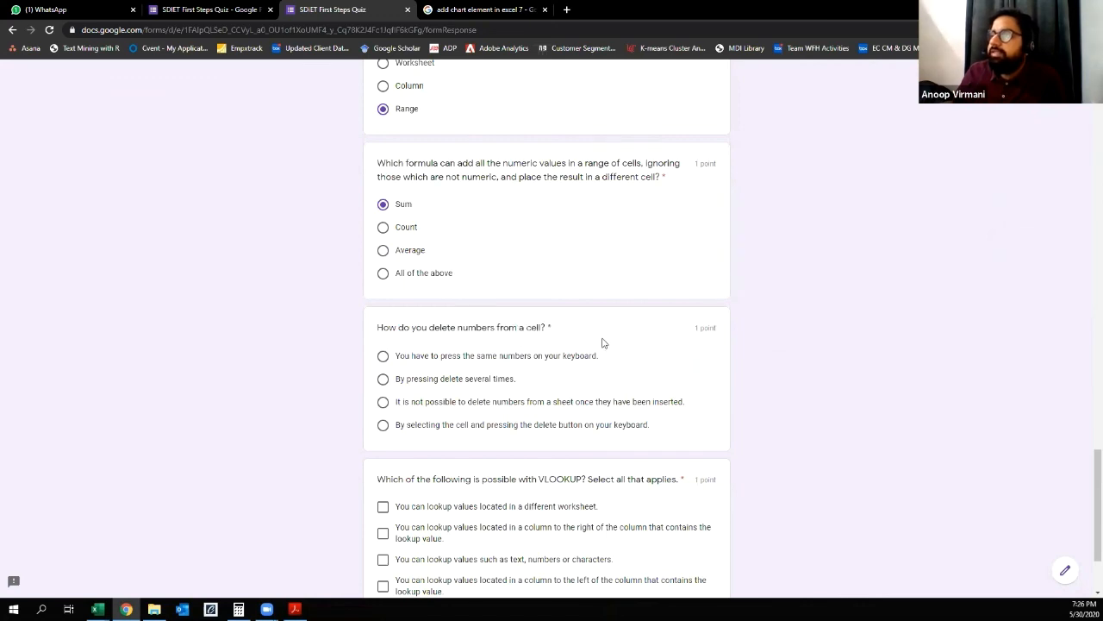
scroll(603, 345, down, 1)
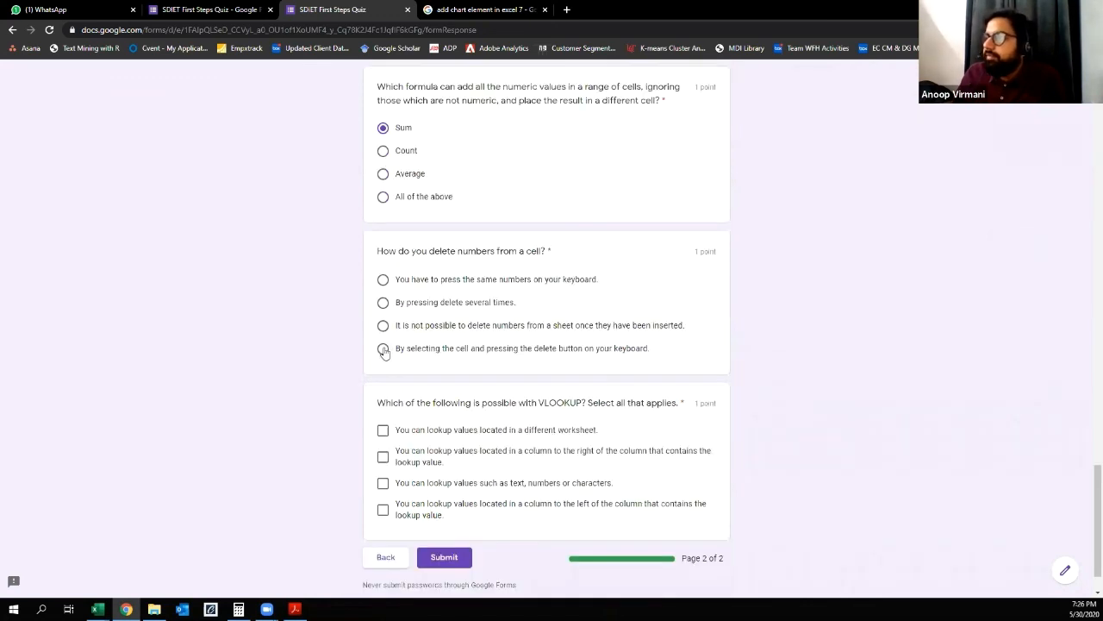
click(384, 349)
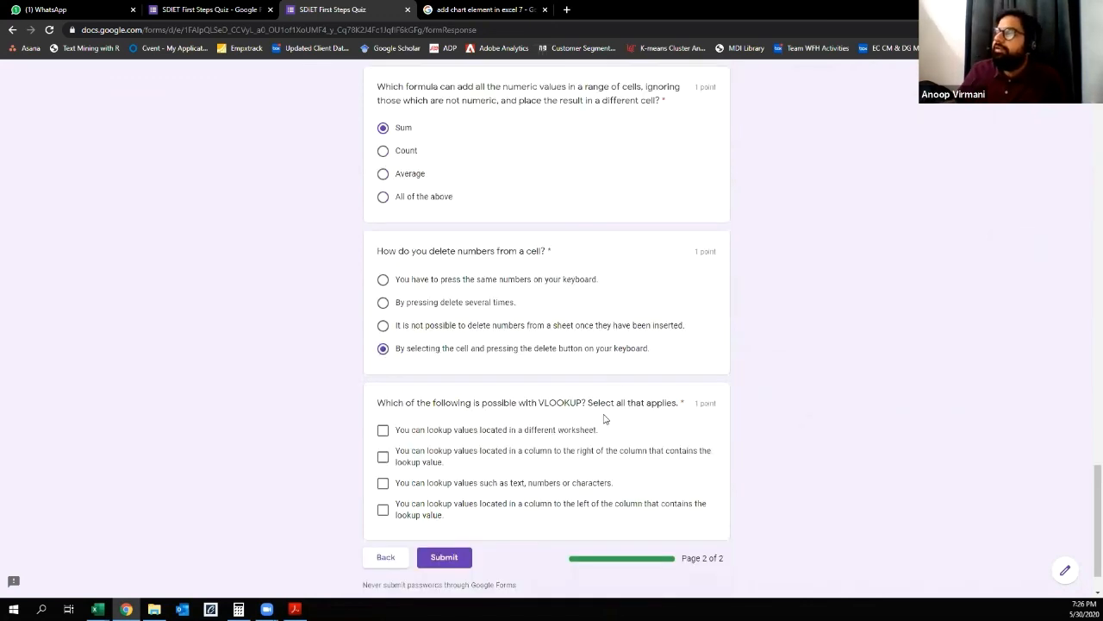
Step: For what is possible with VLOOKUP, select only lookups in a different worksheet, in a column to the right, and of text, numbers or characters
scroll(603, 419, down, 1)
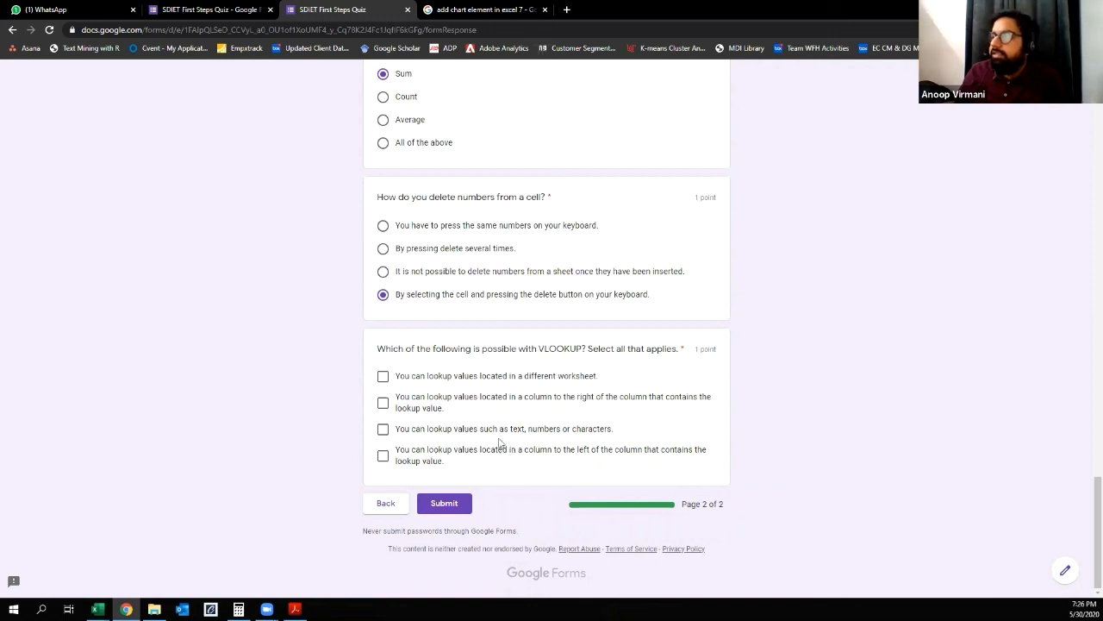
click(384, 377)
click(384, 402)
click(384, 428)
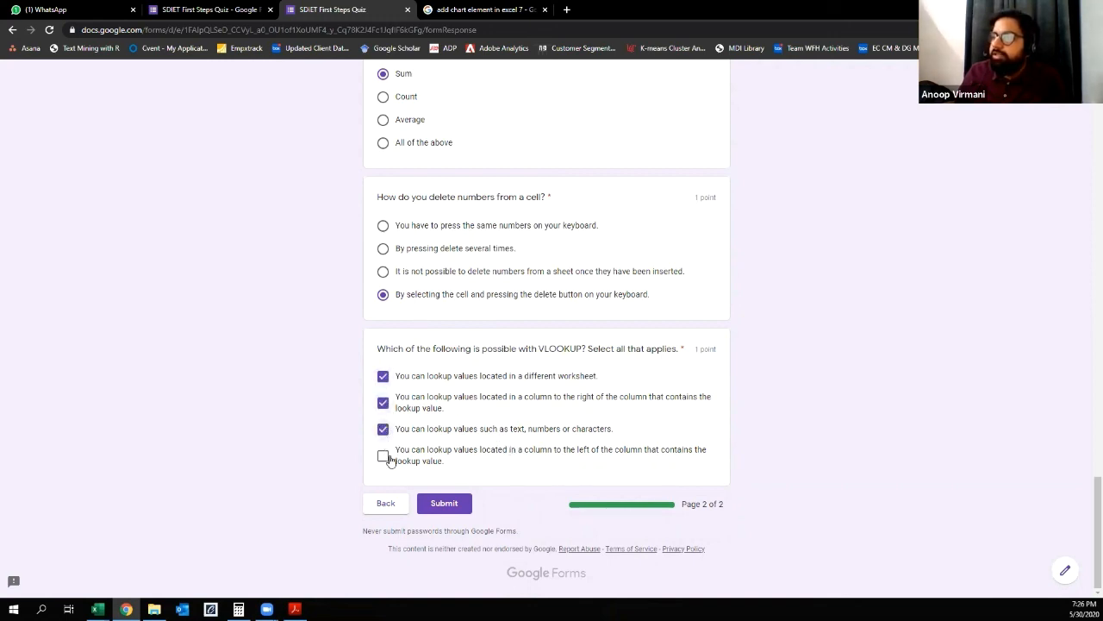
drag(480, 452, 633, 455)
click(384, 455)
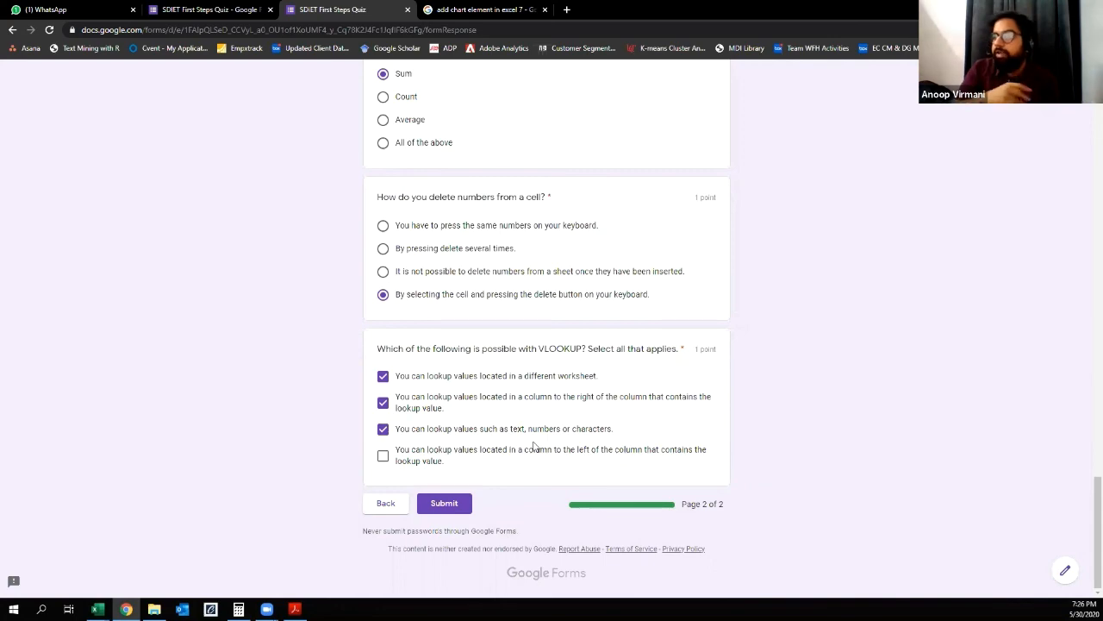
Step: In the form editor, turn on accepting responses for the SDIET First Steps Quiz, and minimise the browser window
scroll(526, 447, up, 20)
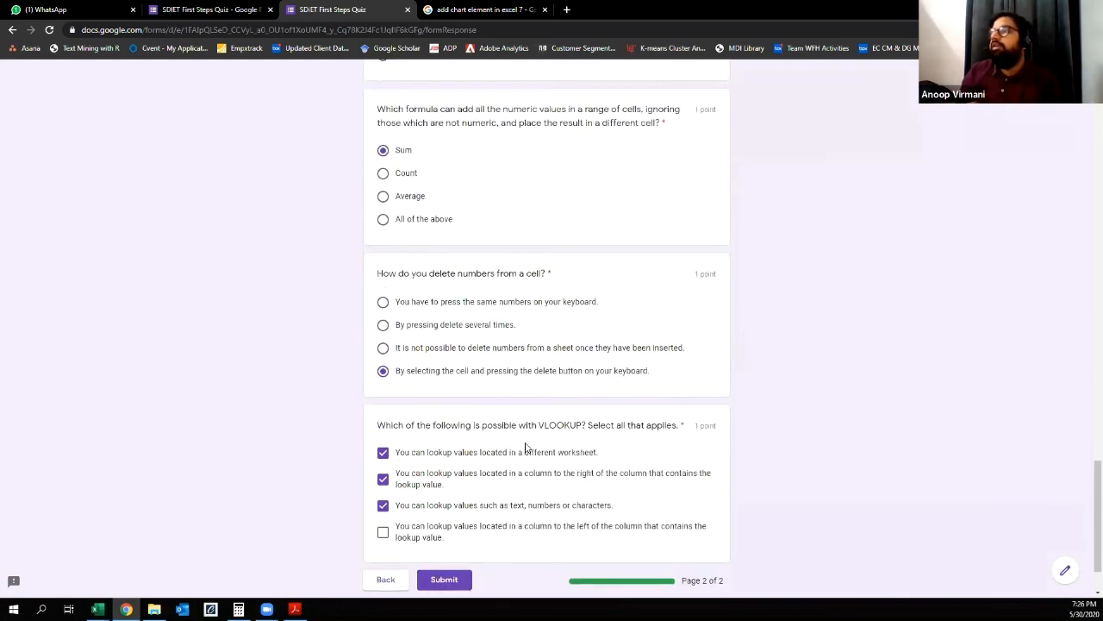
scroll(525, 447, up, 10)
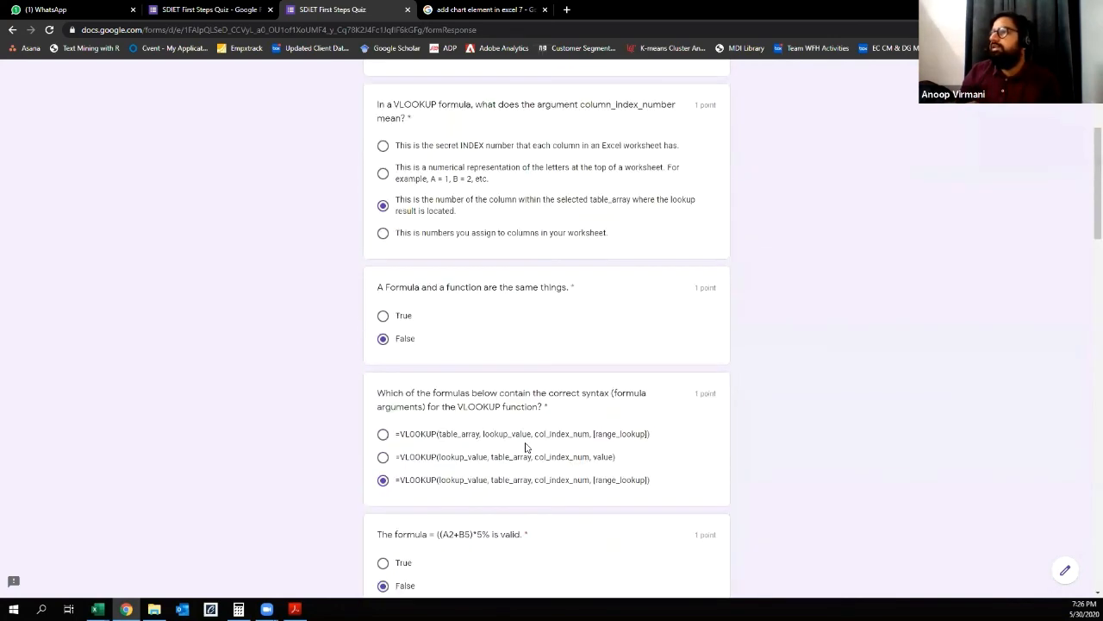
click(228, 6)
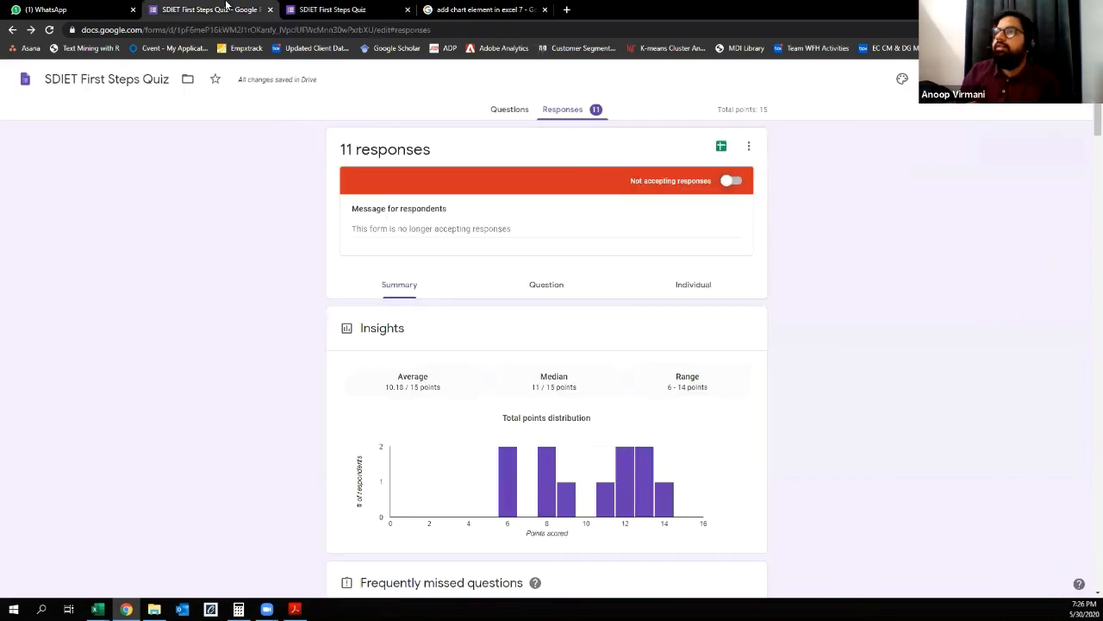
click(731, 180)
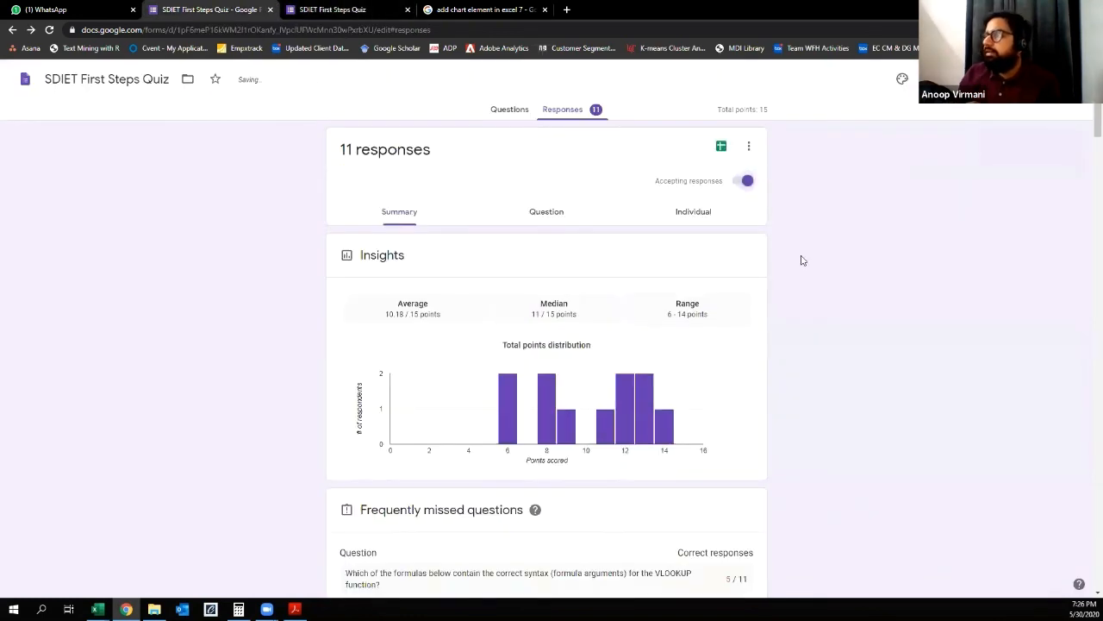
scroll(801, 261, down, 1)
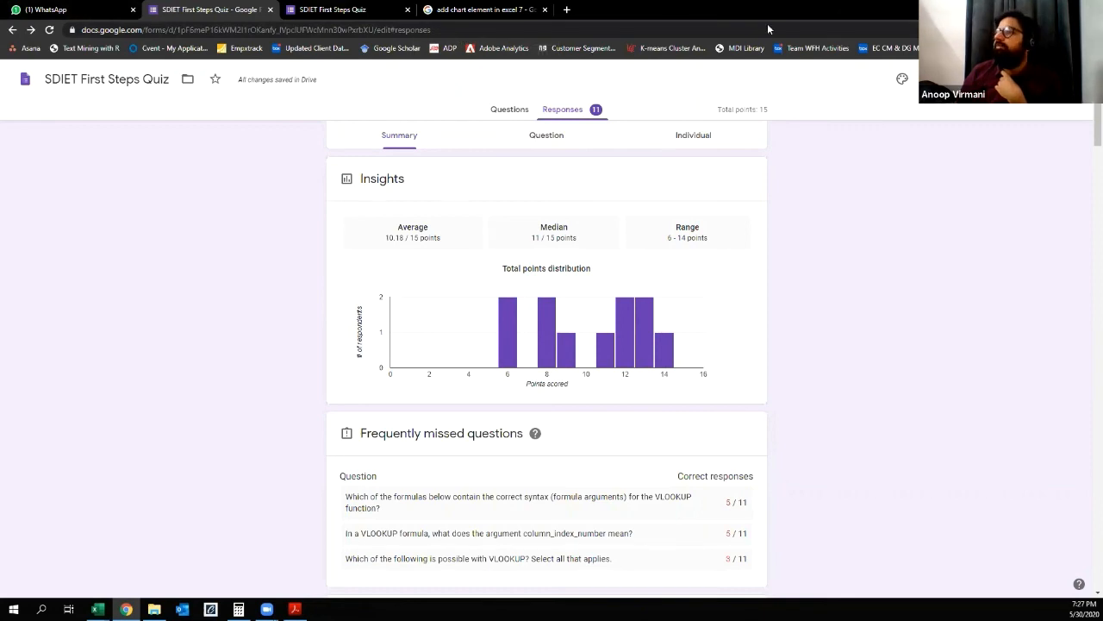
click(1037, 9)
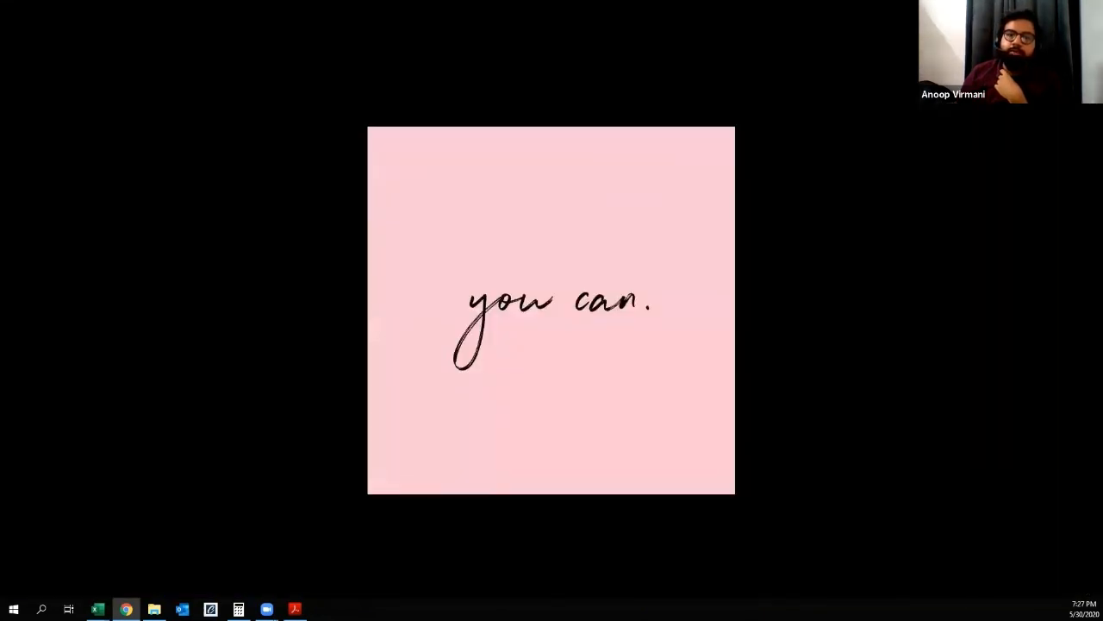